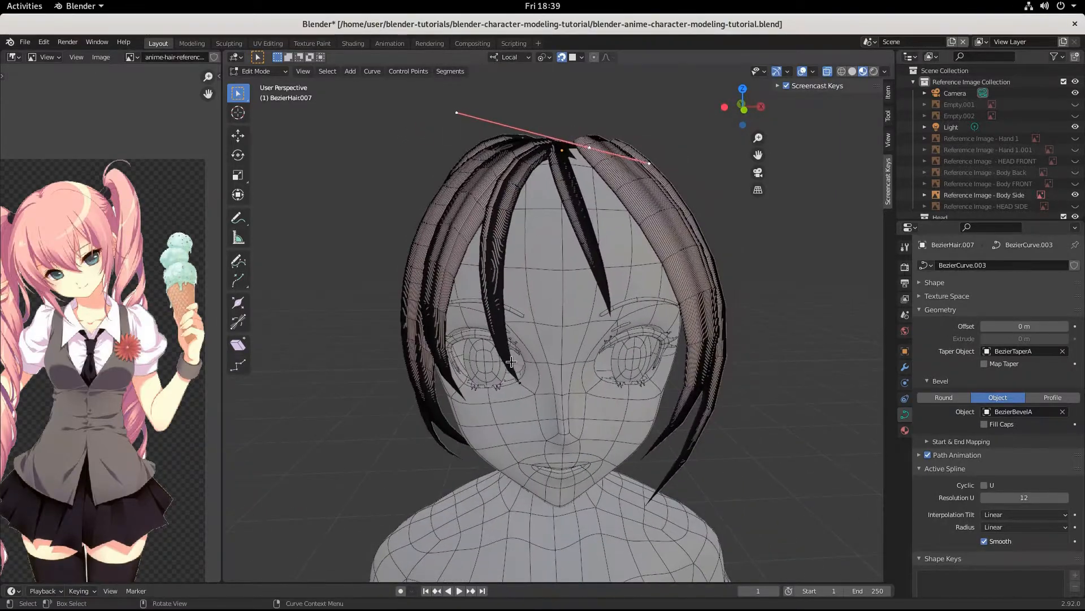
# Step: Duplicate strand BezierHair.001, shift the copy slightly left and rotate it to 354° about Z
pyautogui.click(582, 233)
pyautogui.press('Tab')
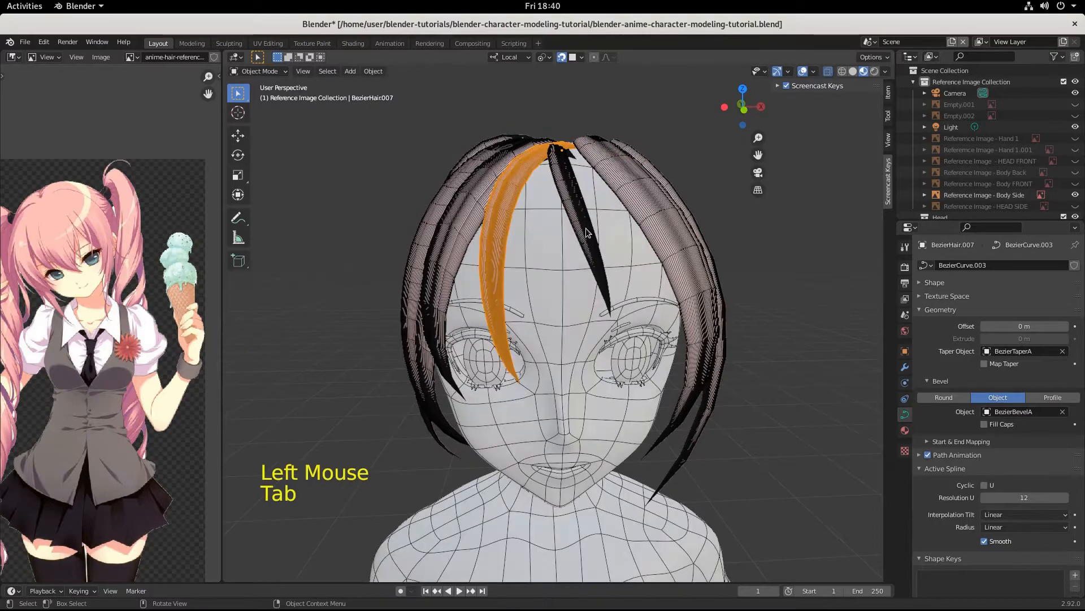
pyautogui.click(586, 230)
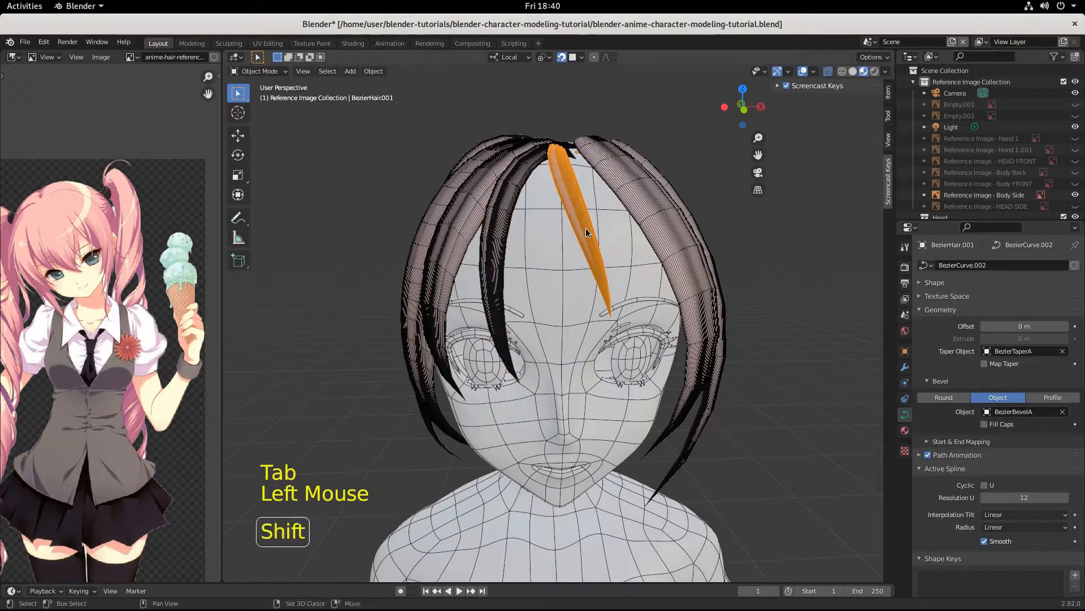
pyautogui.hotkey('shift', 'd')
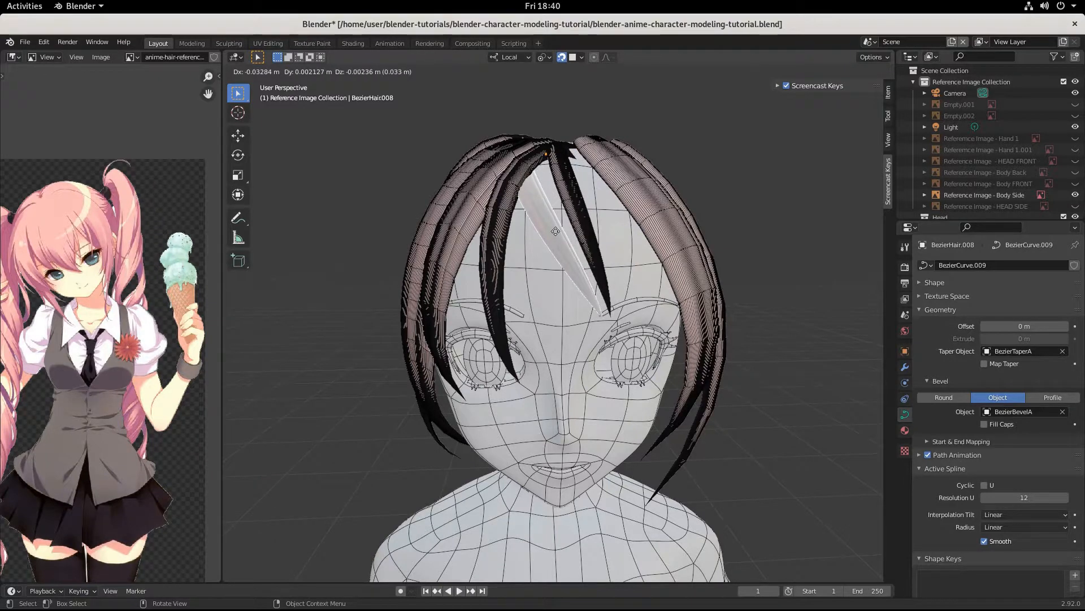
pyautogui.press('ctrl')
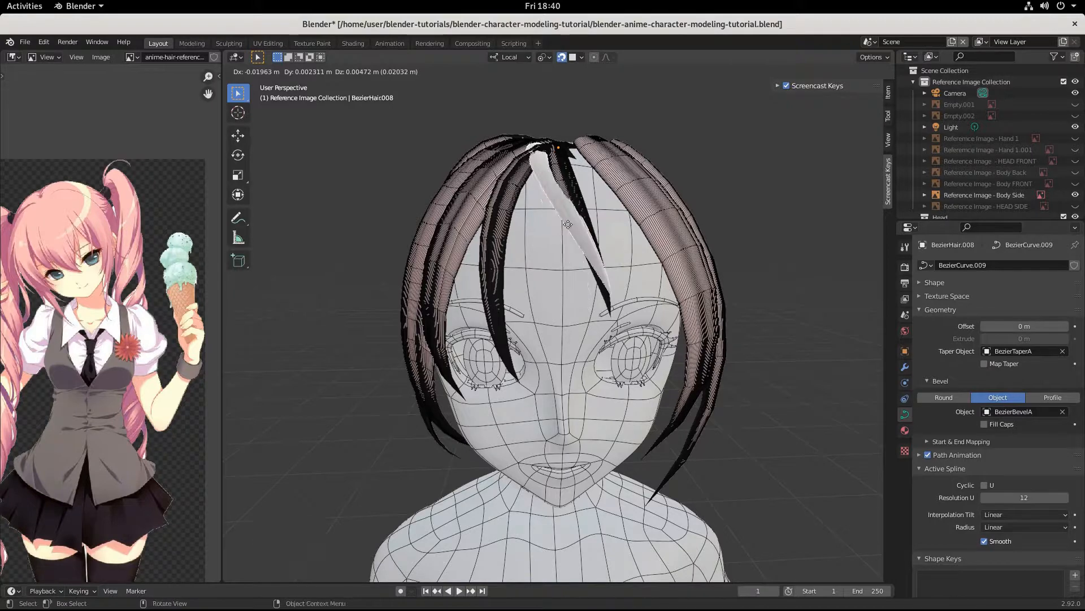
pyautogui.keyDown('ctrl'); pyautogui.click(568, 224); pyautogui.keyUp('ctrl')
pyautogui.press('r')
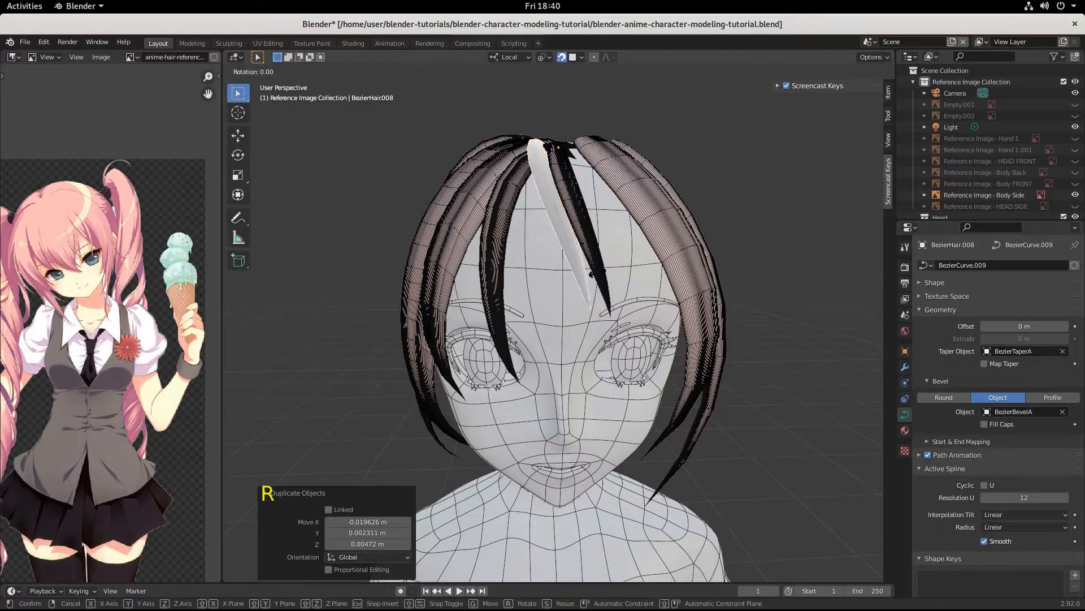
pyautogui.press('z')
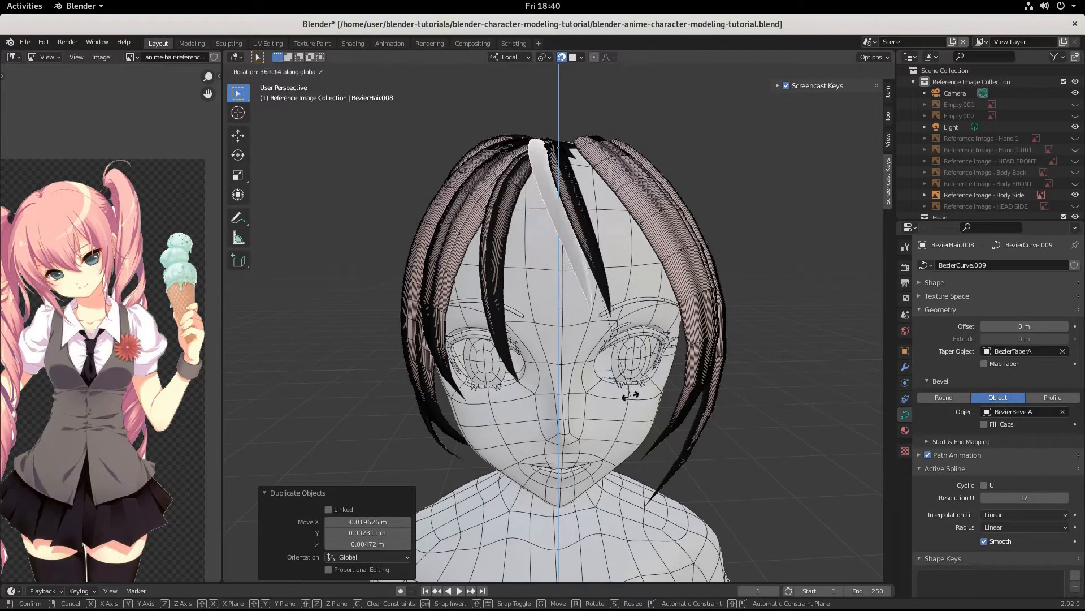
pyautogui.click(660, 383)
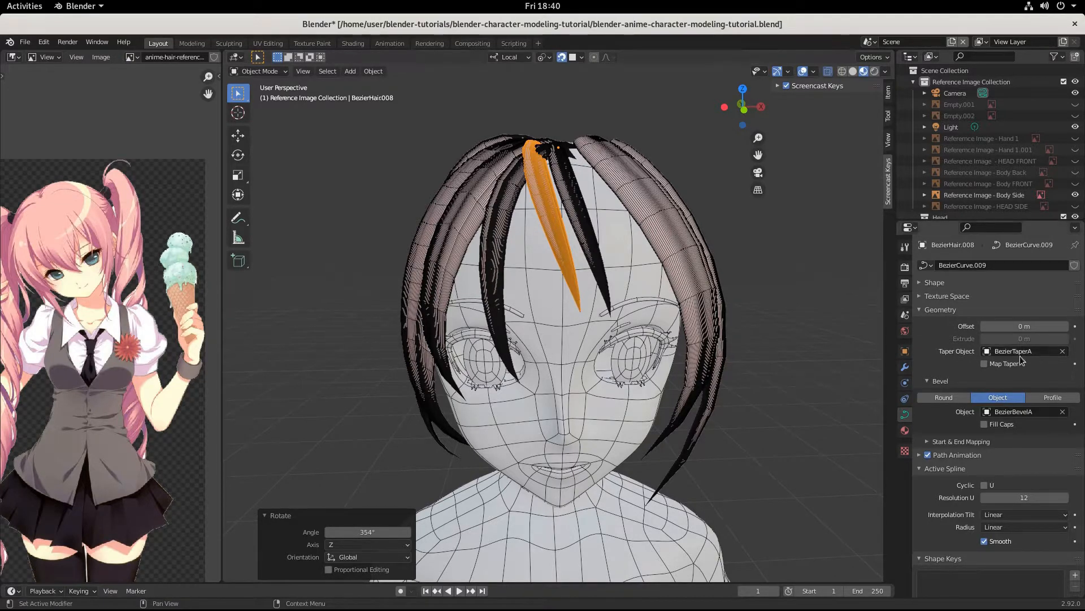
# Step: Replace the duplicated strand's taper object with BezierTaperB
pyautogui.click(1062, 351)
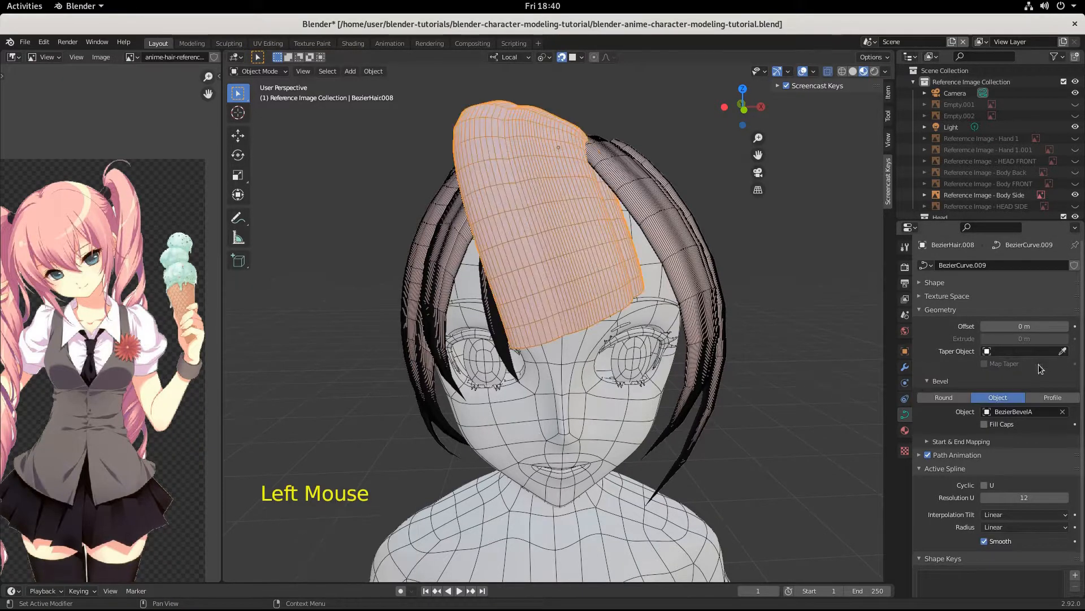
pyautogui.click(987, 351)
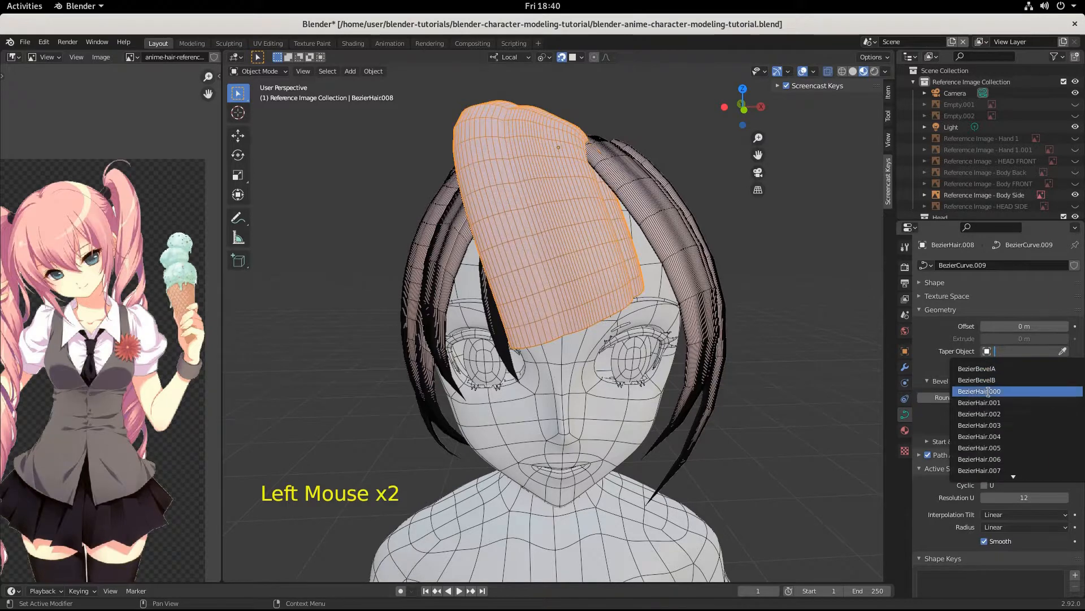
pyautogui.scroll(-7, 992, 418)
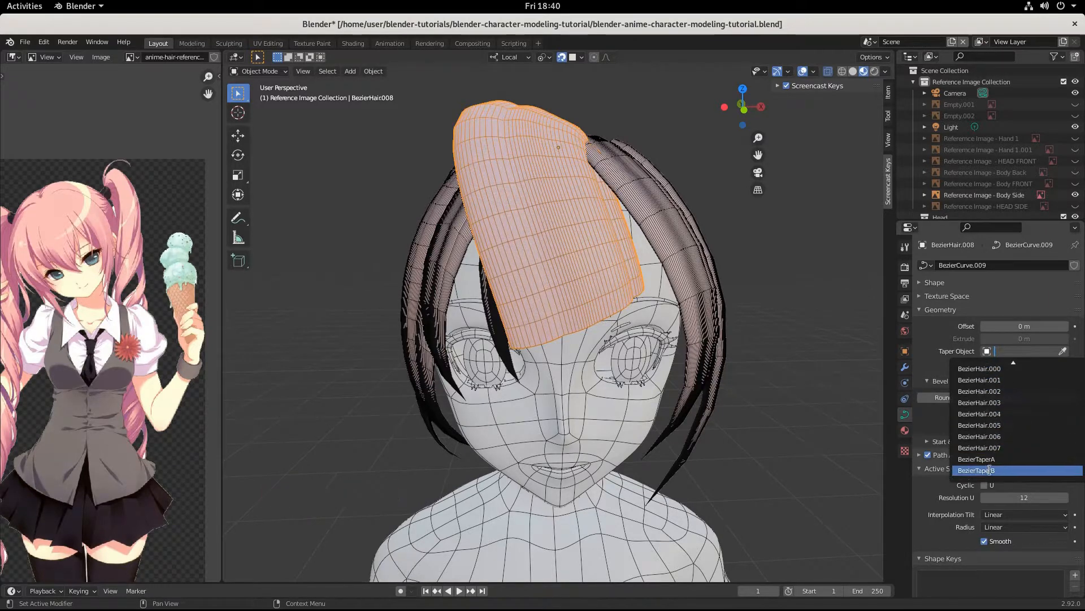
pyautogui.click(990, 471)
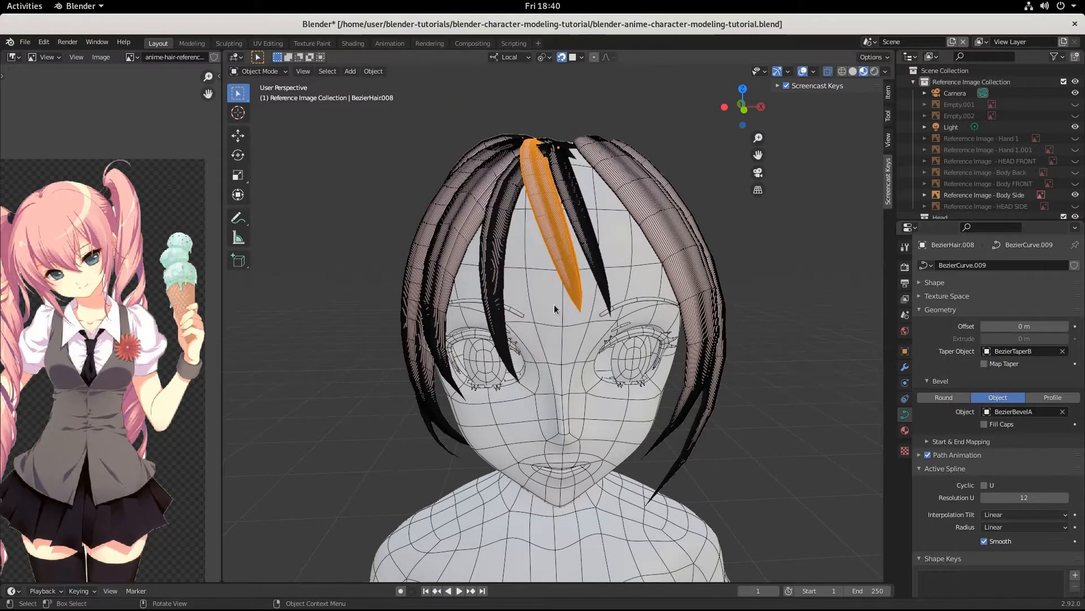
pyautogui.scroll(-4, 554, 304)
pyautogui.scroll(-11, 410, 371)
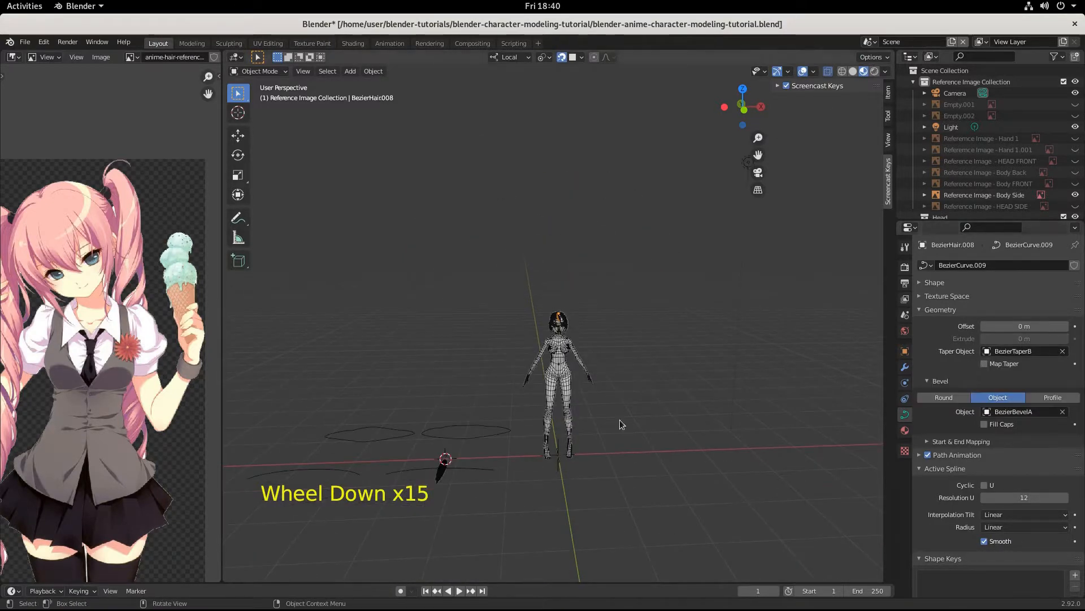
pyautogui.scroll(13, 588, 427)
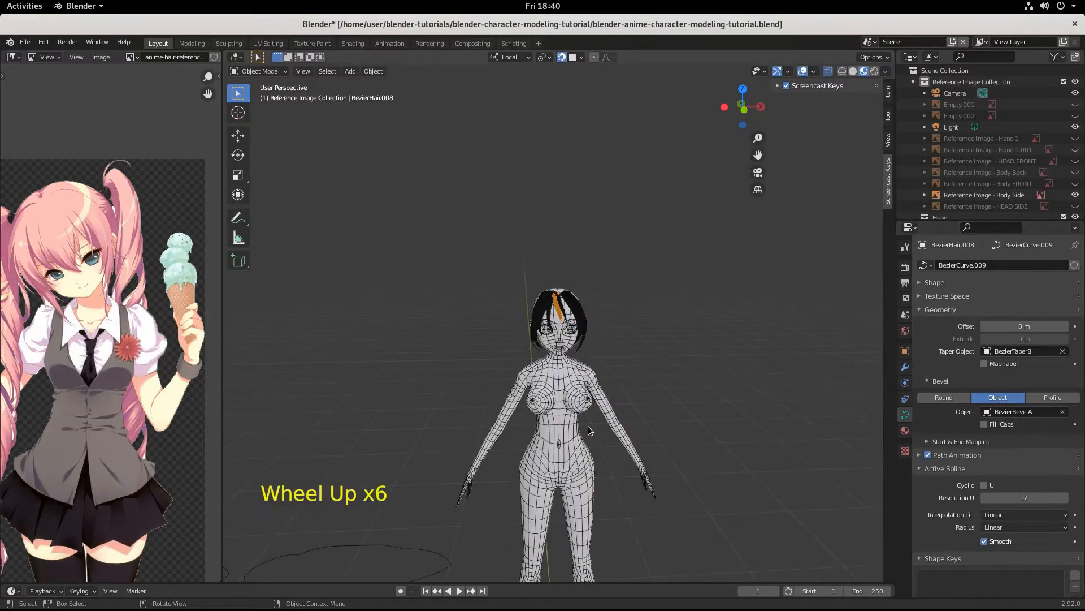
pyautogui.scroll(3, 588, 429)
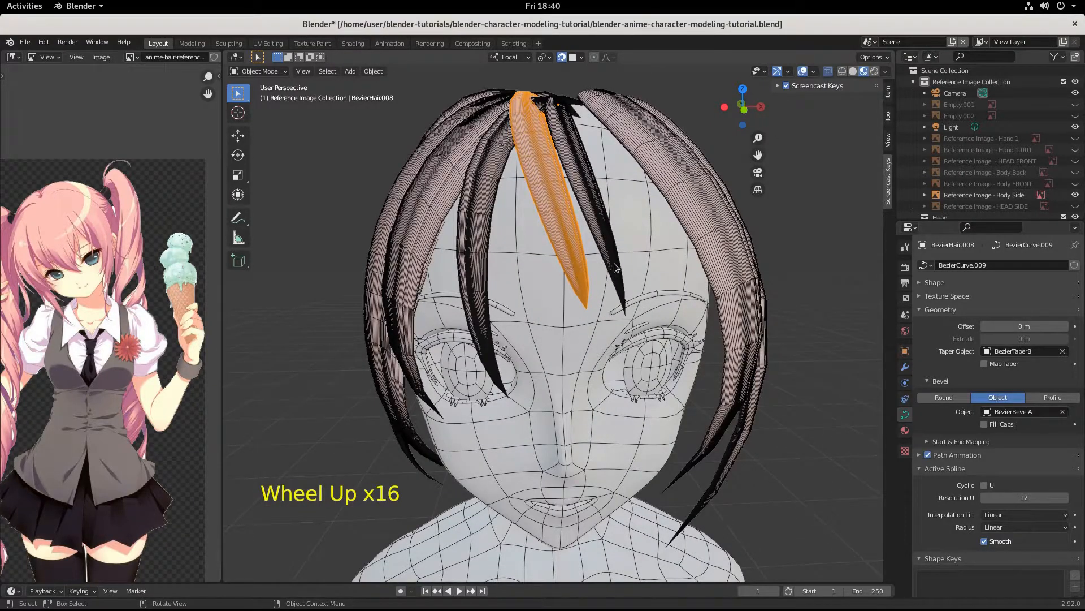
# Step: Replace the strand's BezierBevelA bevel object with BezierBevelB
pyautogui.click(1064, 411)
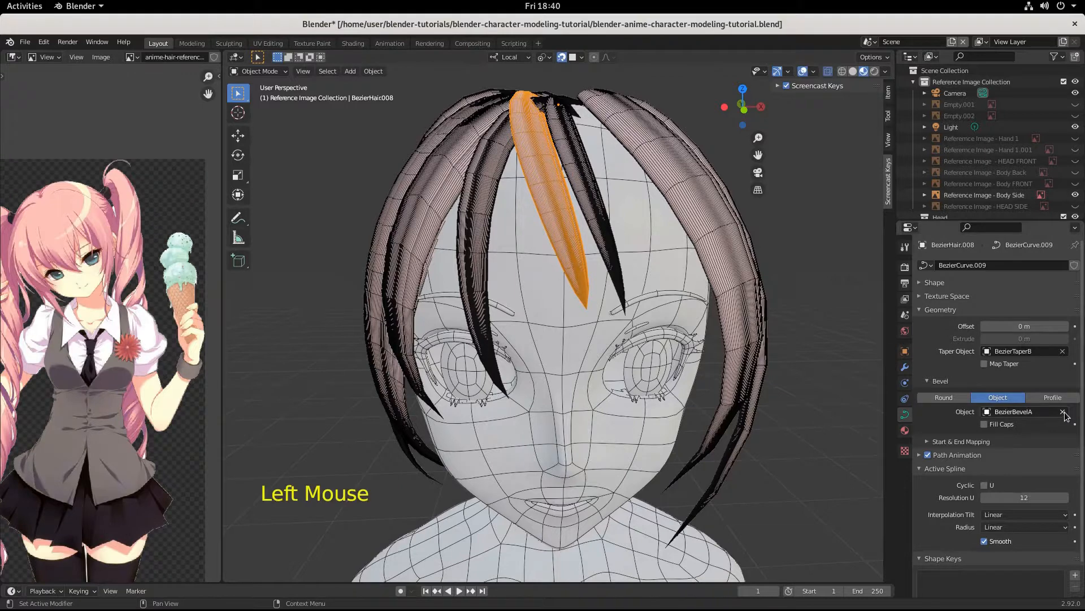
pyautogui.click(986, 412)
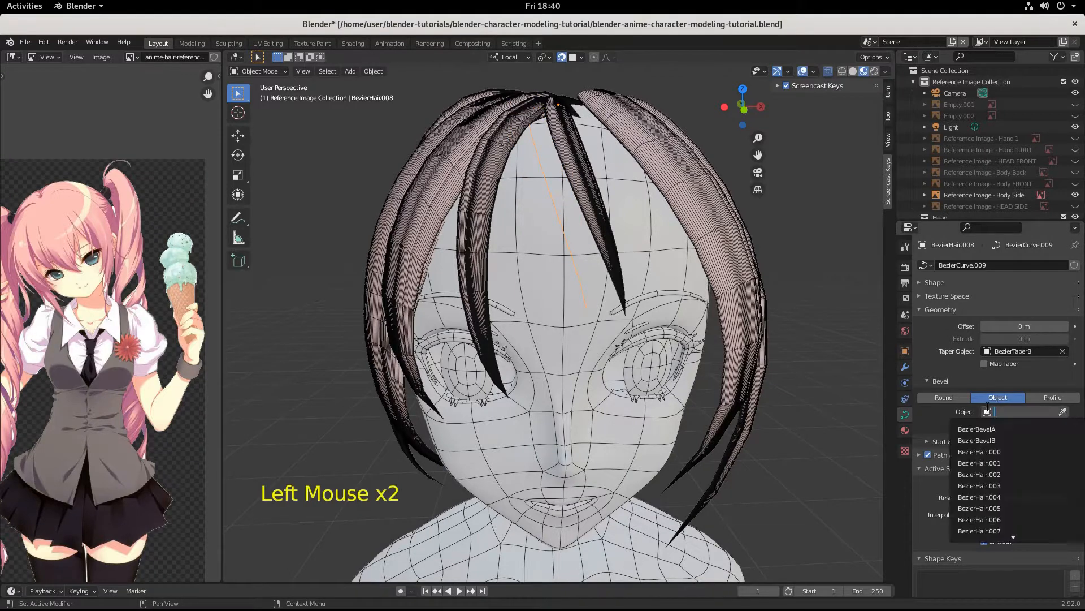
pyautogui.click(984, 441)
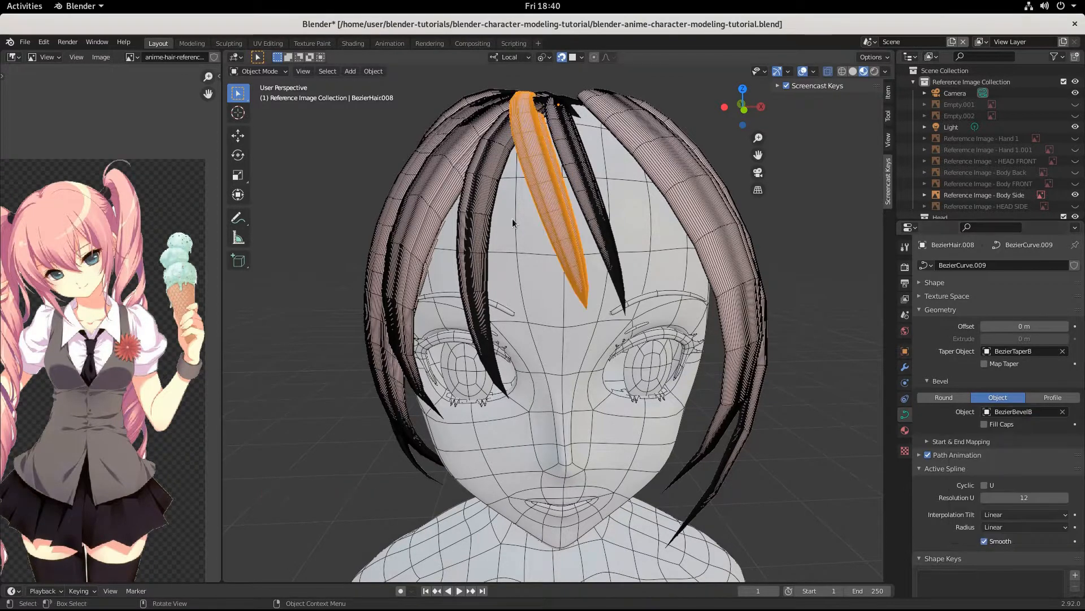
pyautogui.scroll(-2, 588, 229)
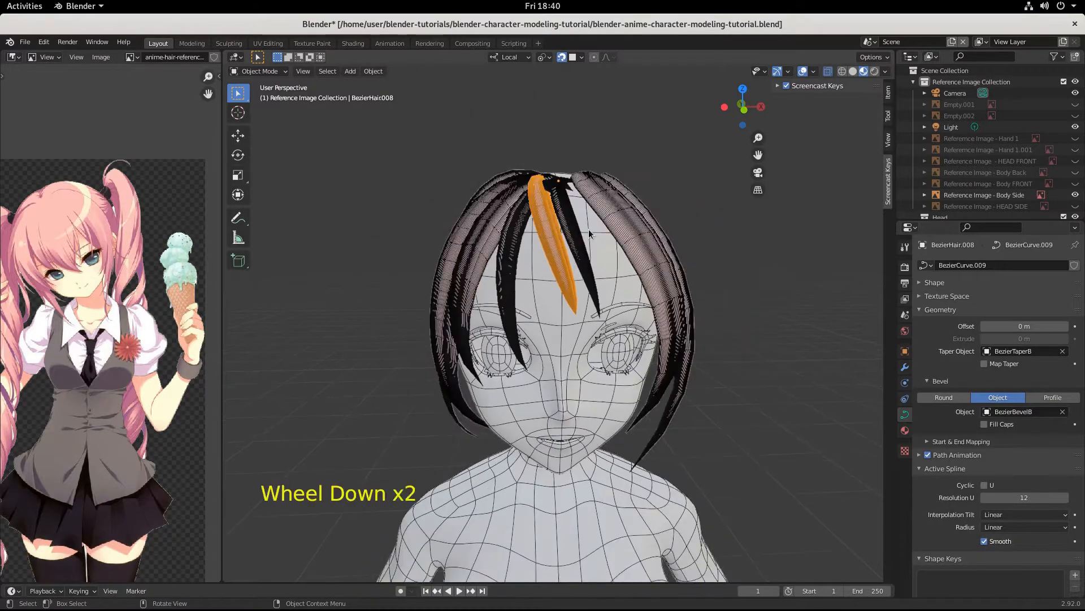
pyautogui.scroll(3, 589, 229)
pyautogui.scroll(-2, 589, 229)
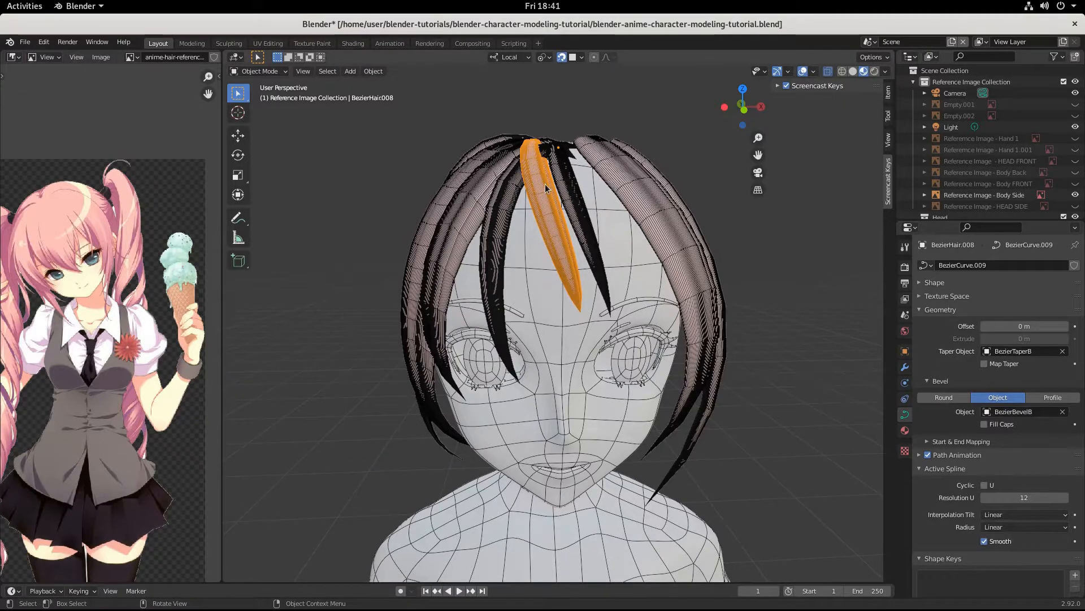
# Step: In Edit Mode, reposition BezierHair.008's top and lower control points
pyautogui.press('Tab')
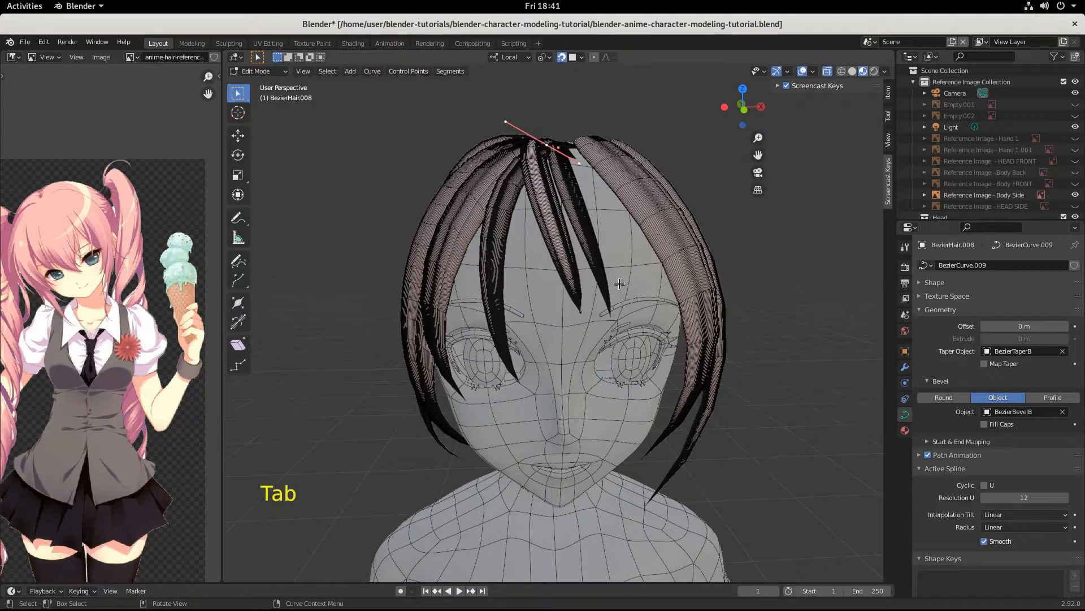
pyautogui.press('g')
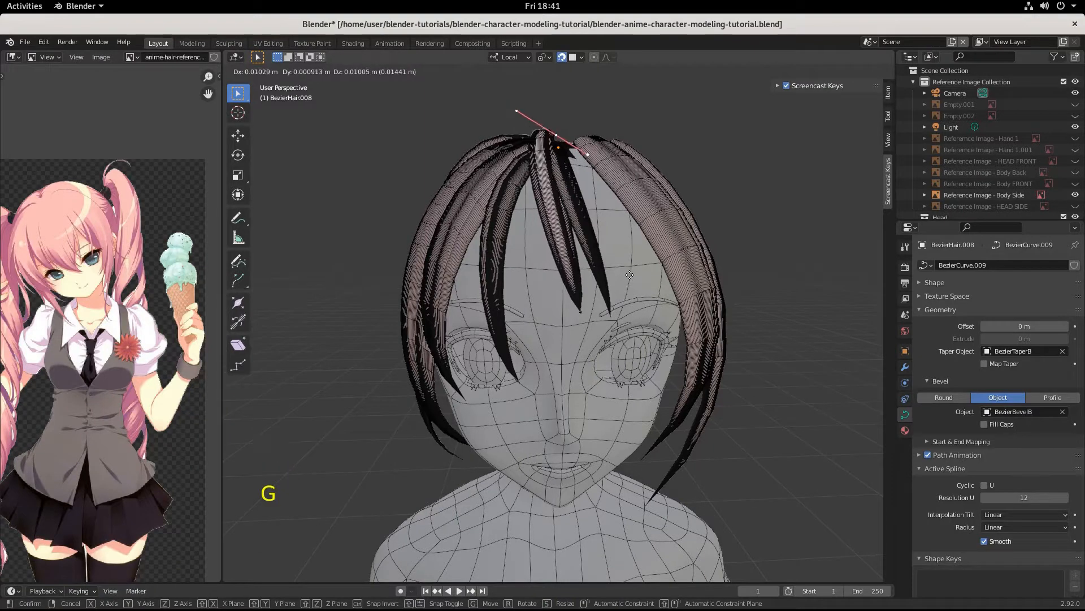
pyautogui.press('ctrl')
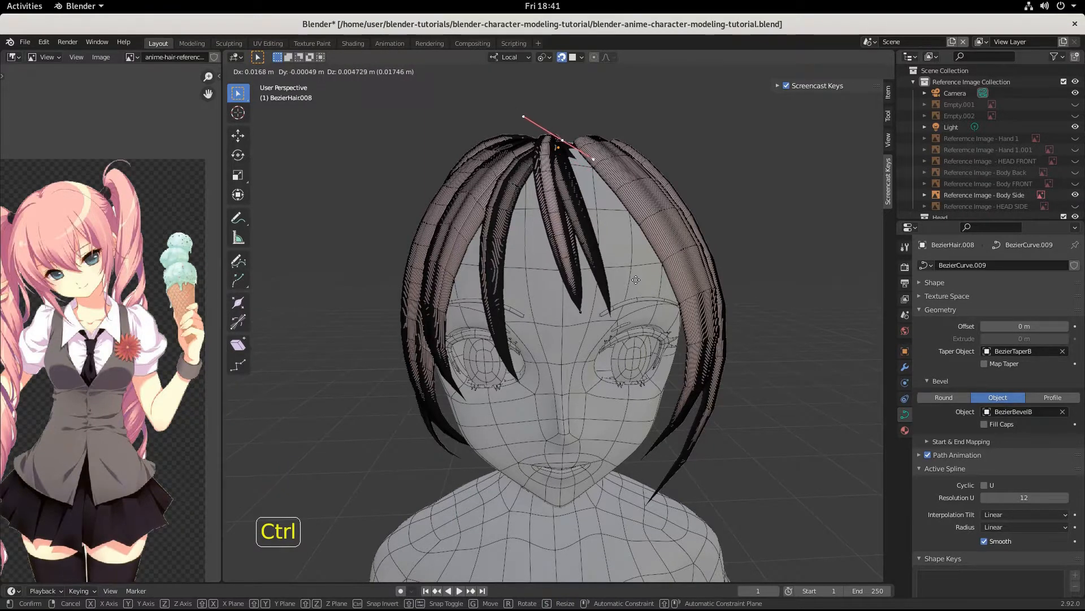
pyautogui.click(632, 287)
pyautogui.click(584, 320)
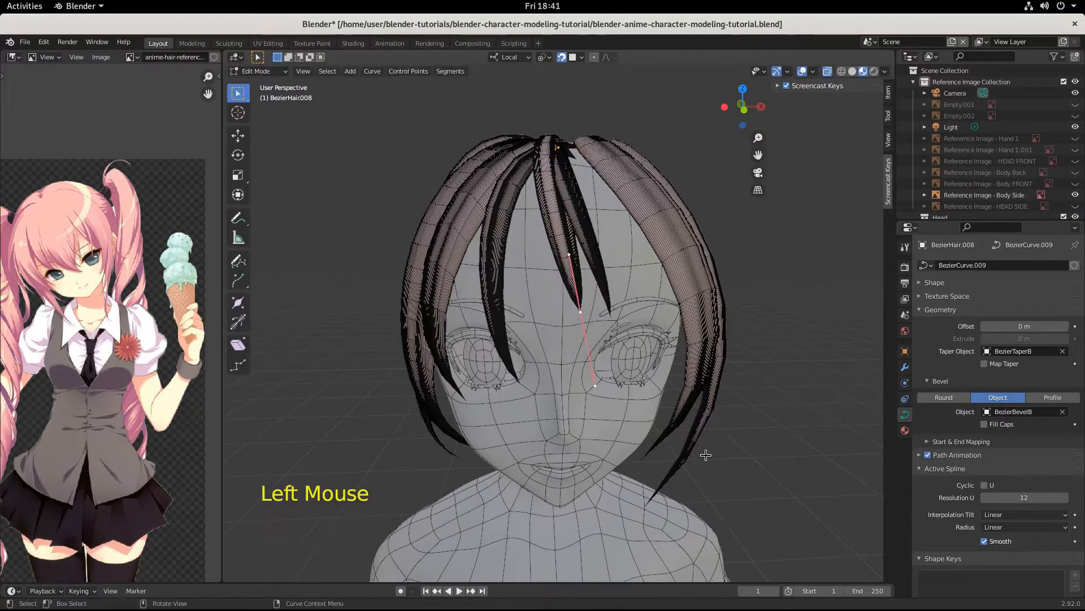
pyautogui.press('g')
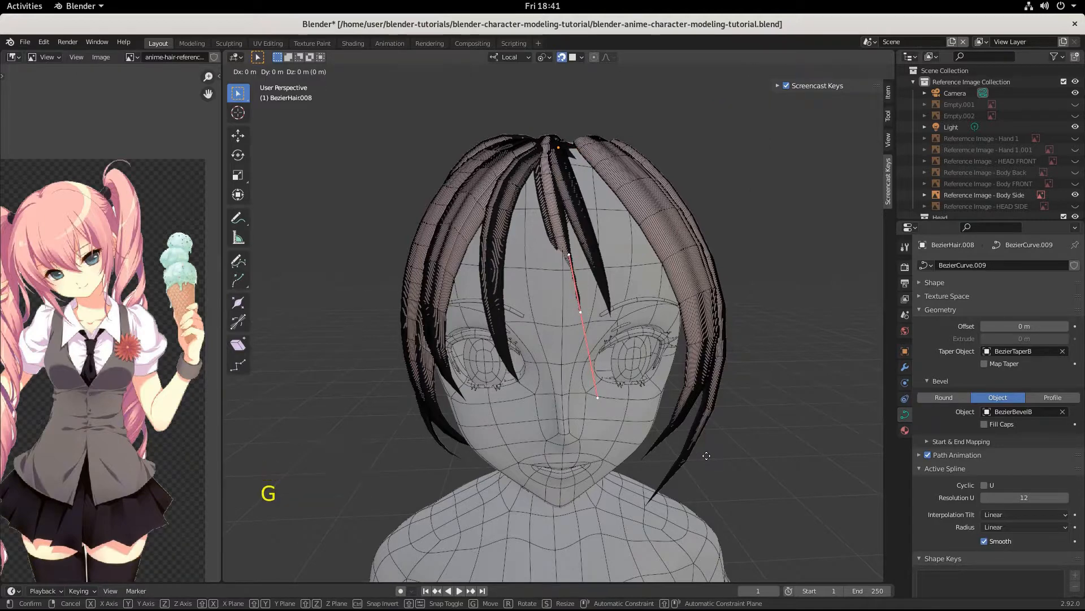
pyautogui.press('ctrl')
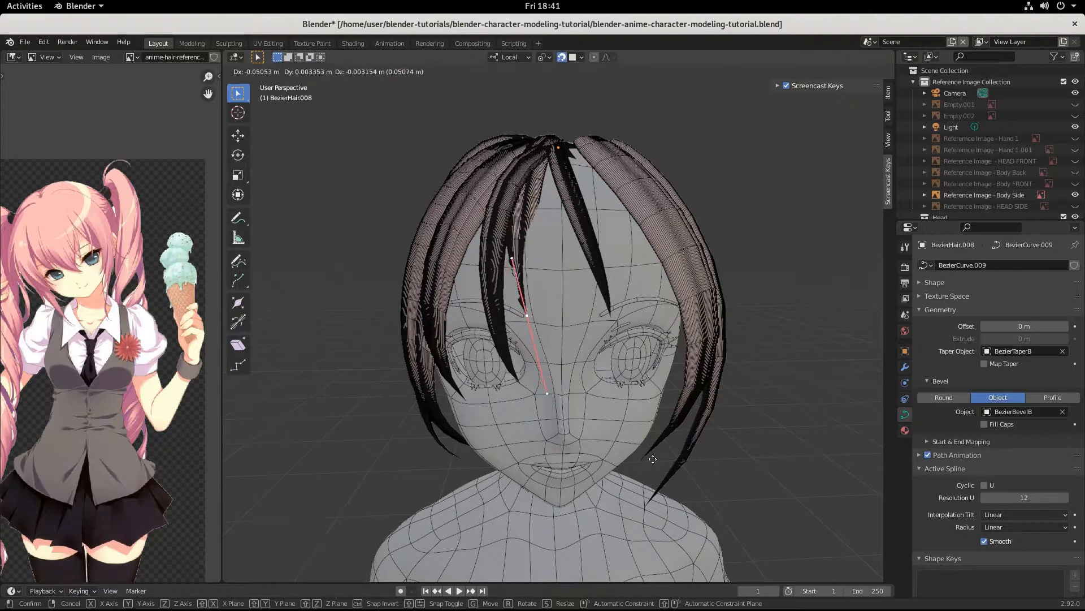
pyautogui.click(541, 372)
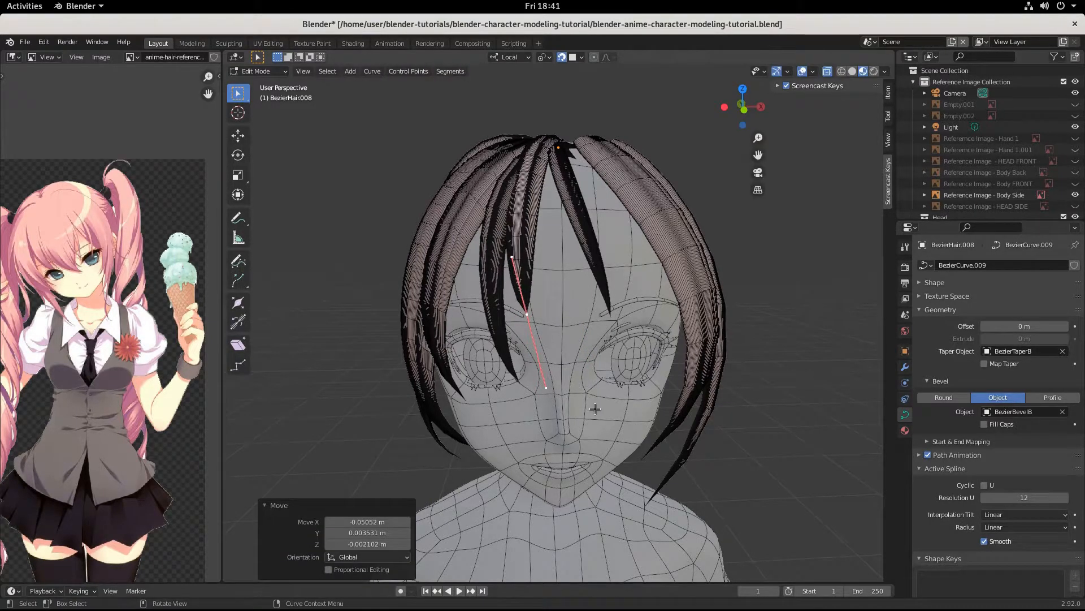
# Step: Rotate the lower point's handles and shift it so the strand curves toward the right eye
pyautogui.press('r')
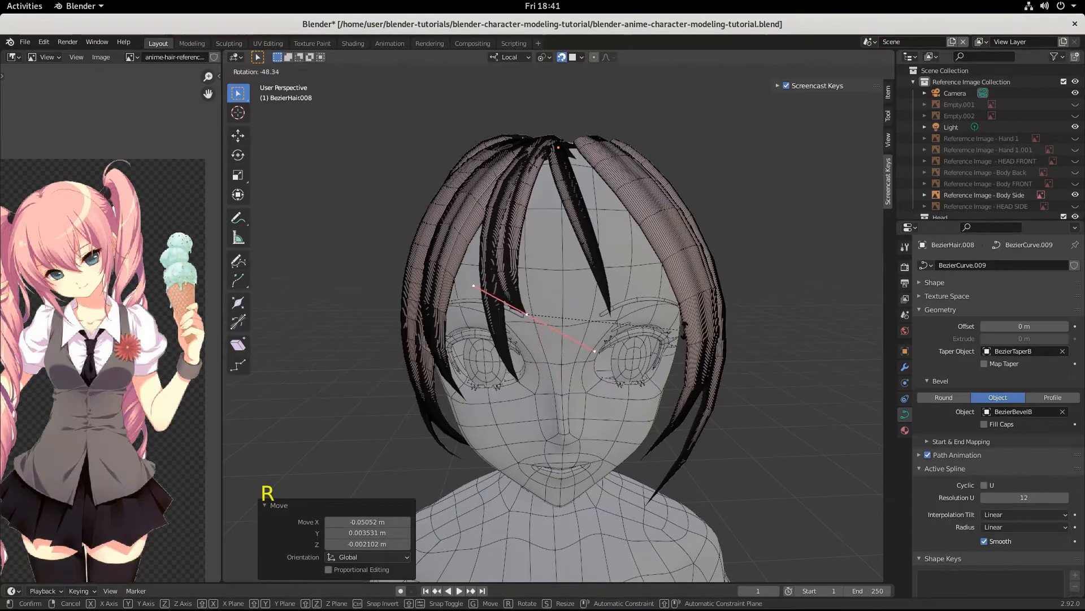
pyautogui.click(684, 327)
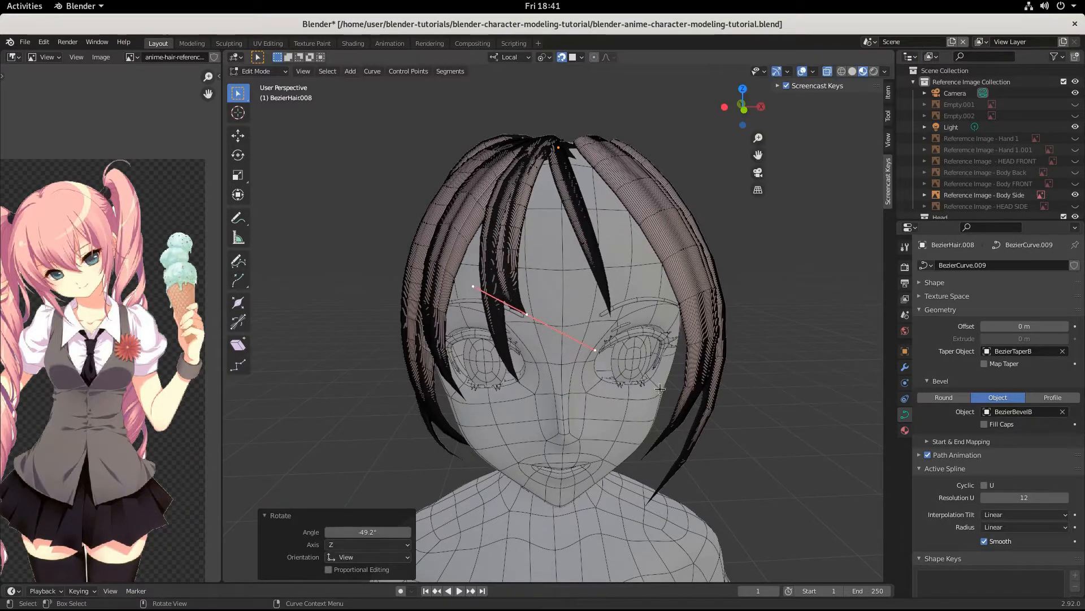
pyautogui.press('g')
pyautogui.press('ctrl')
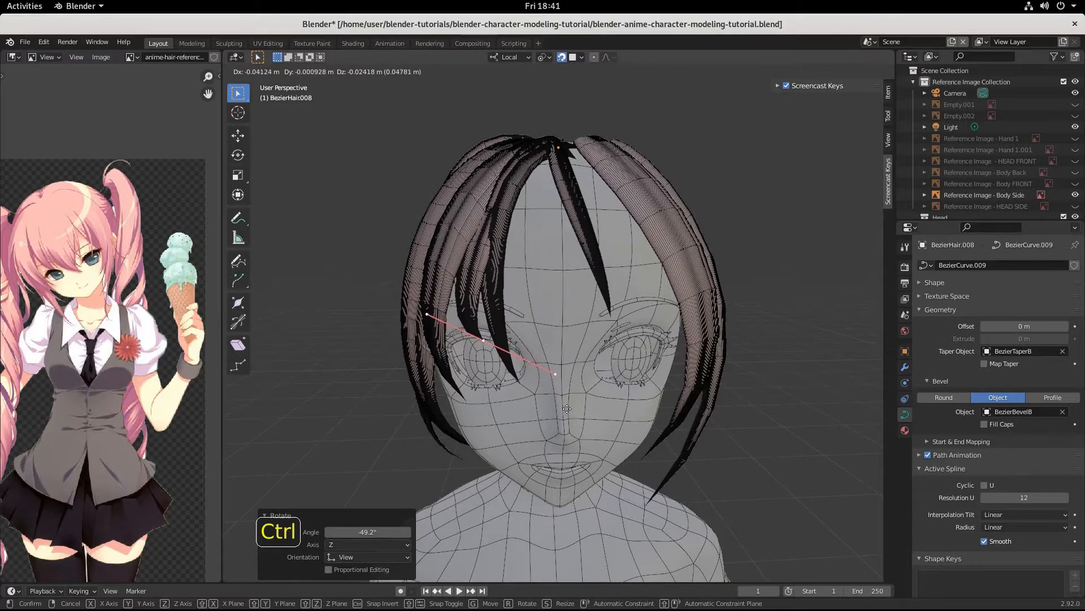
pyautogui.click(614, 387)
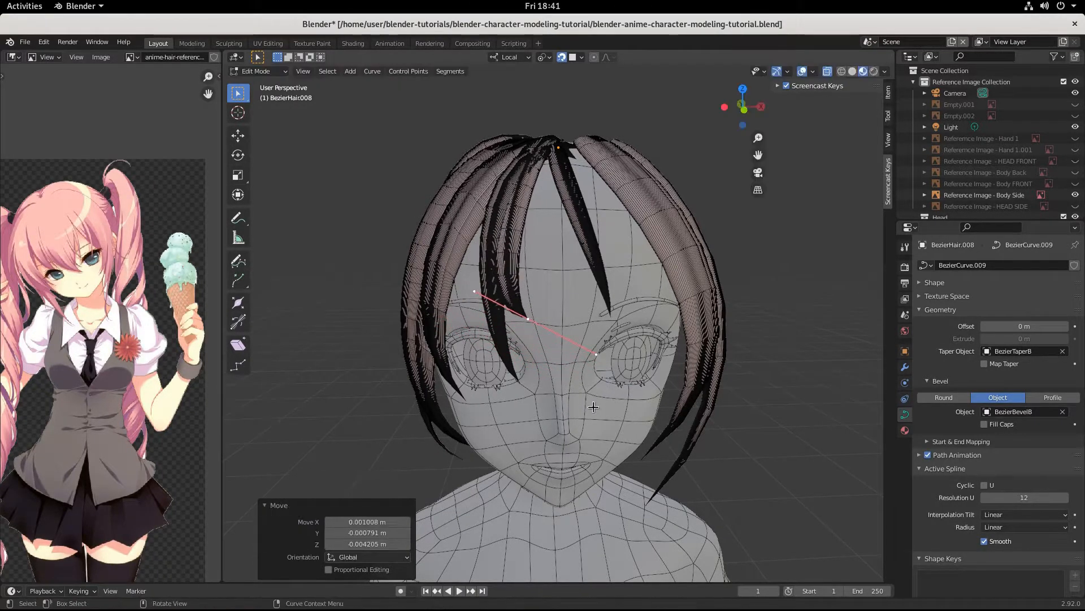
pyautogui.moveTo(614, 387); pyautogui.dragTo(518, 398, button='middle')
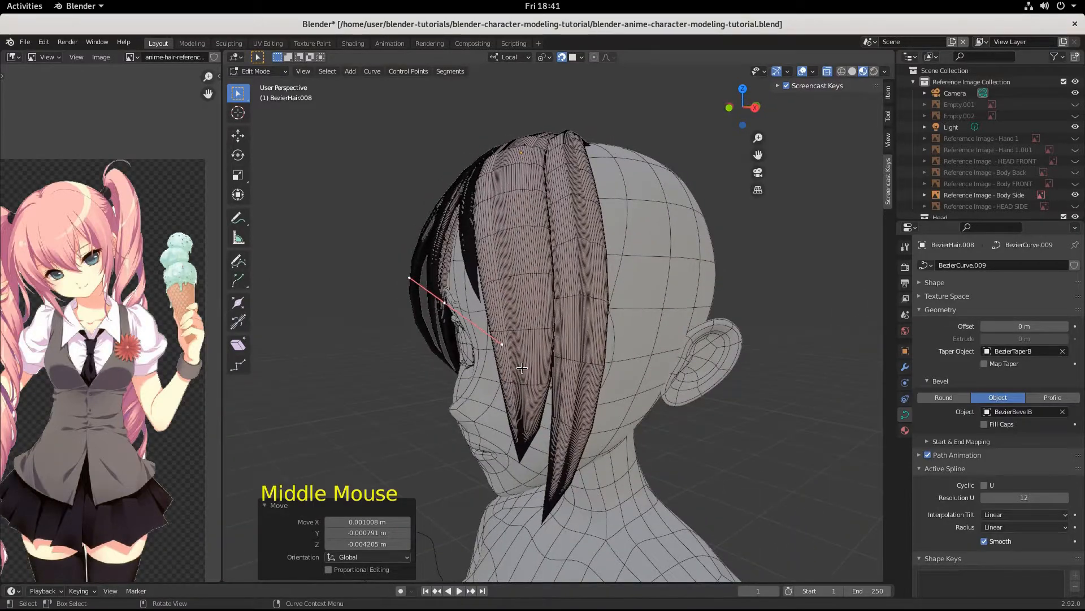
# Step: Move BezierHair.008's curve points and shrink them to 0.593
pyautogui.press('g')
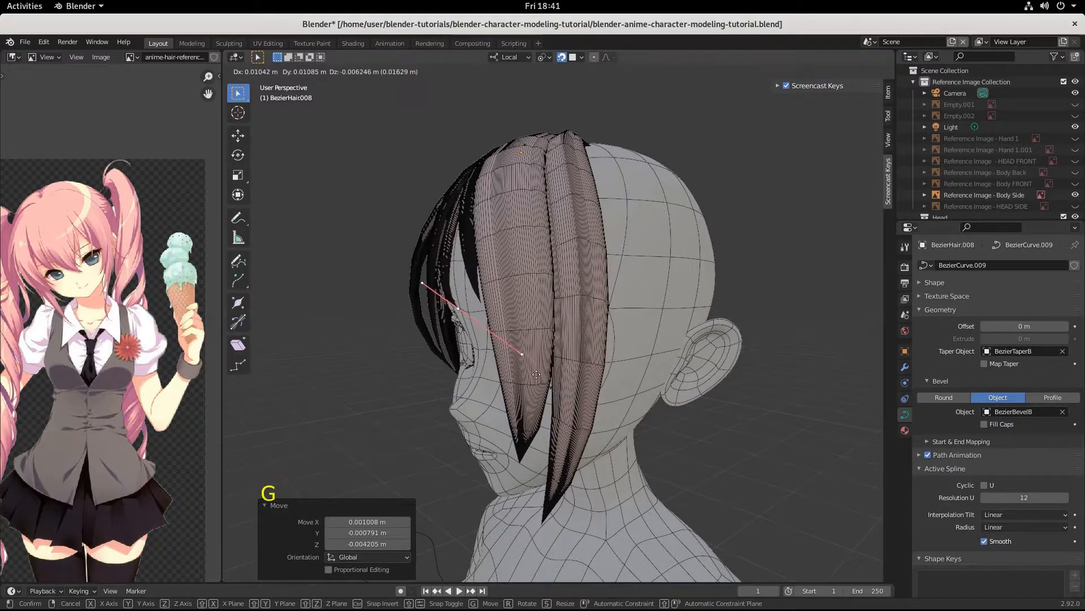
pyautogui.click(536, 374)
pyautogui.moveTo(536, 374); pyautogui.dragTo(485, 356, button='middle')
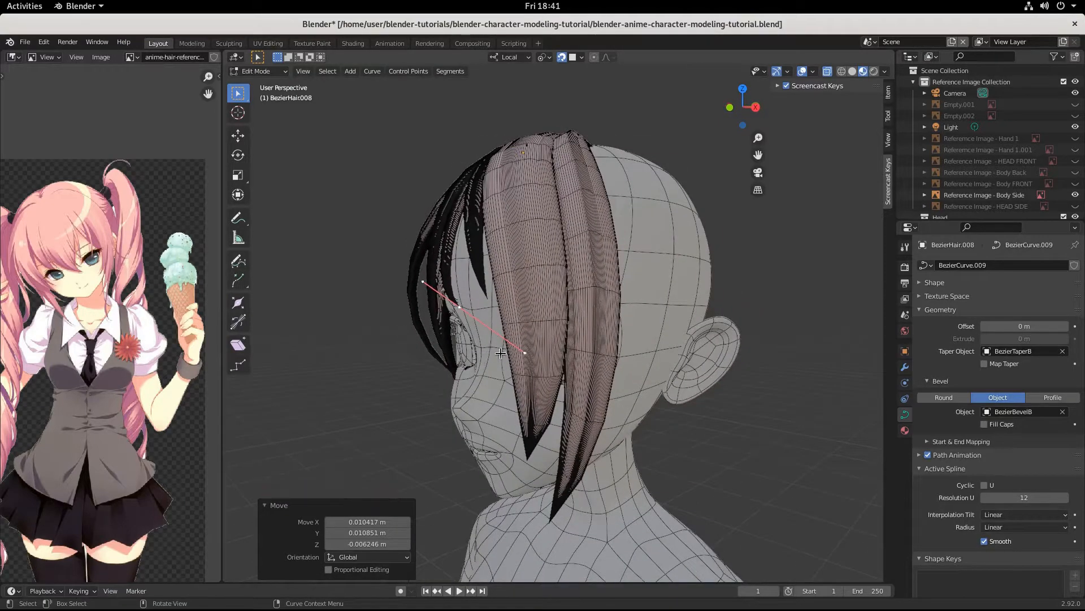
pyautogui.press('s')
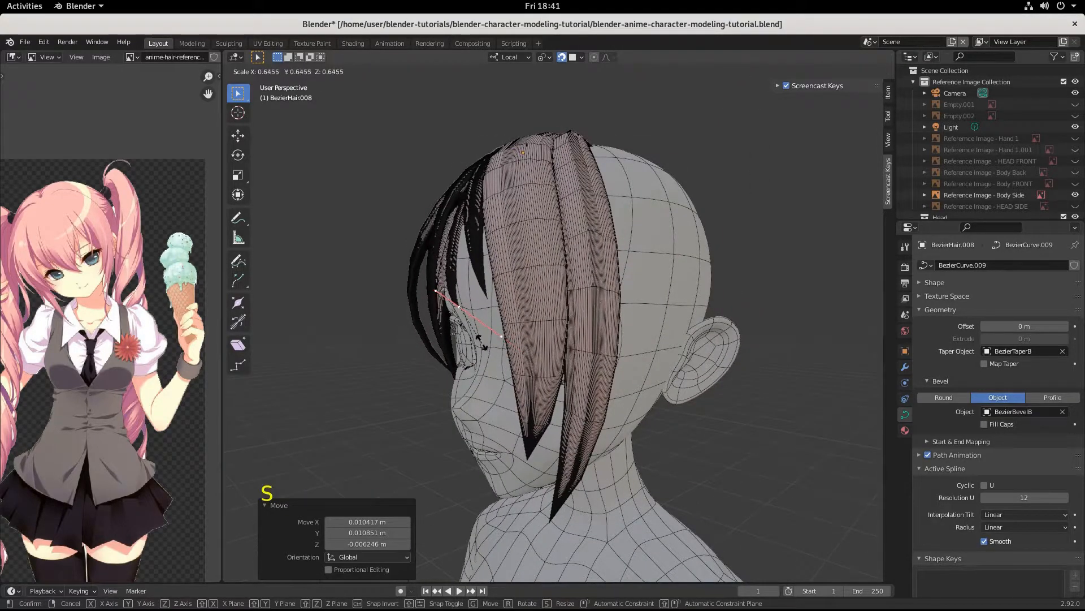
pyautogui.click(483, 338)
pyautogui.press('g')
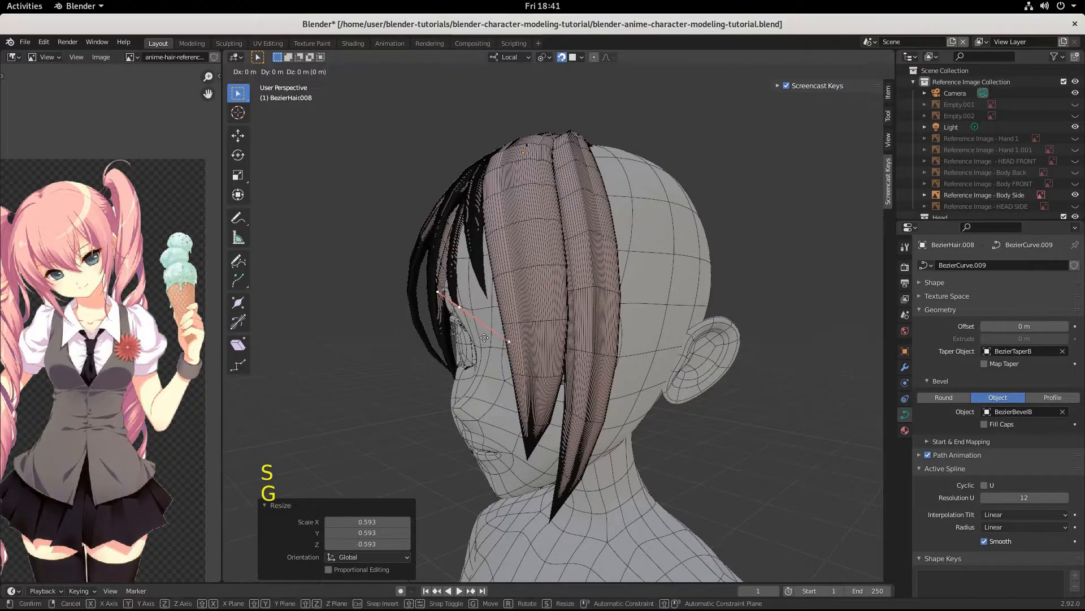
pyautogui.click(477, 333)
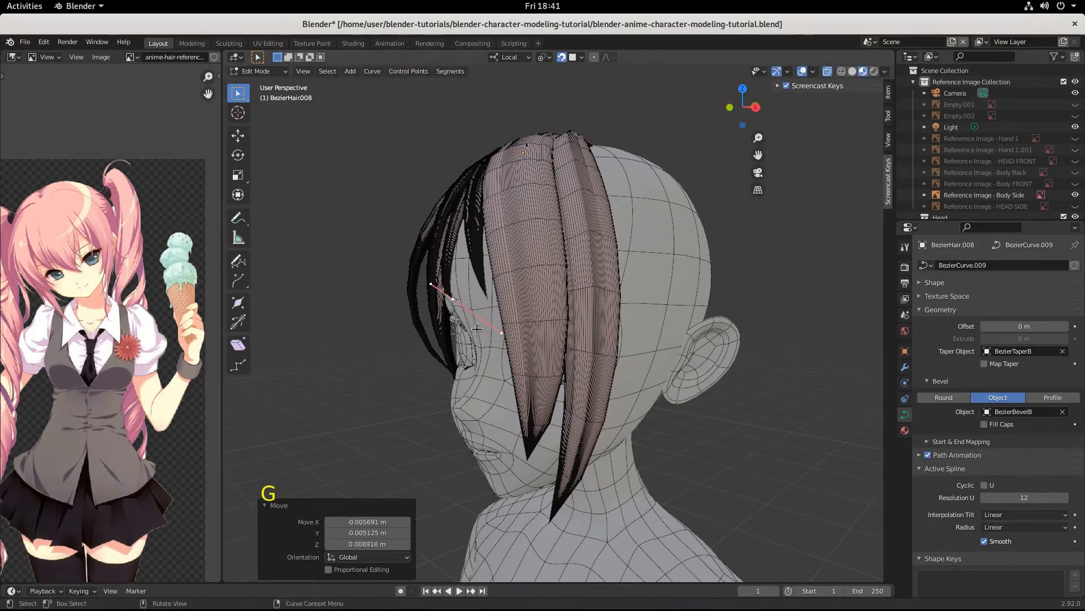
pyautogui.moveTo(478, 333); pyautogui.dragTo(558, 368, button='middle')
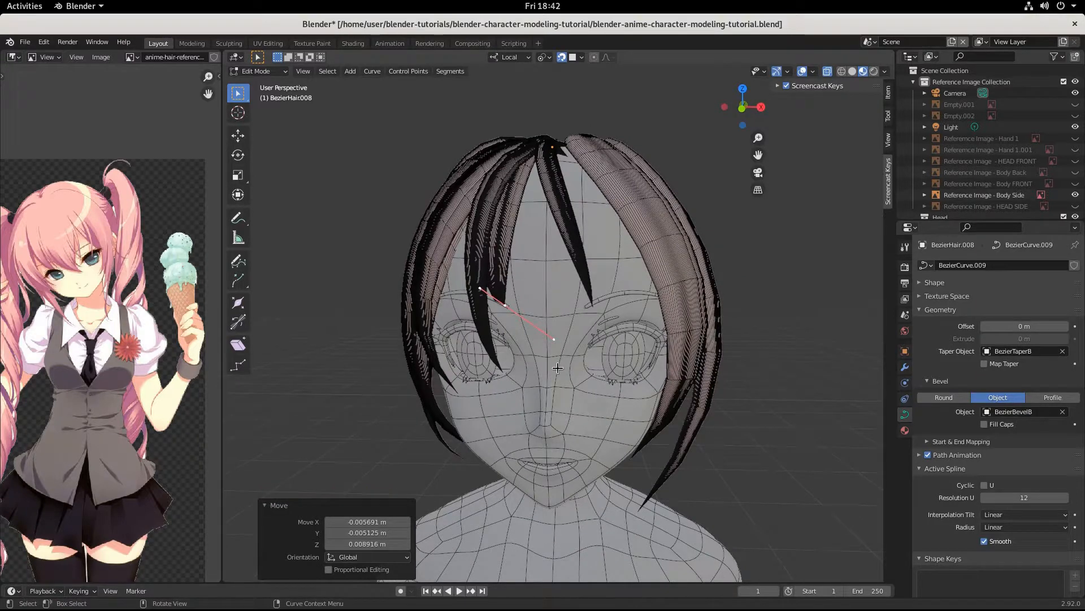
# Step: Enlarge the points to 1.668, snap them into place over the forehead, and return to Object Mode
pyautogui.press('r')
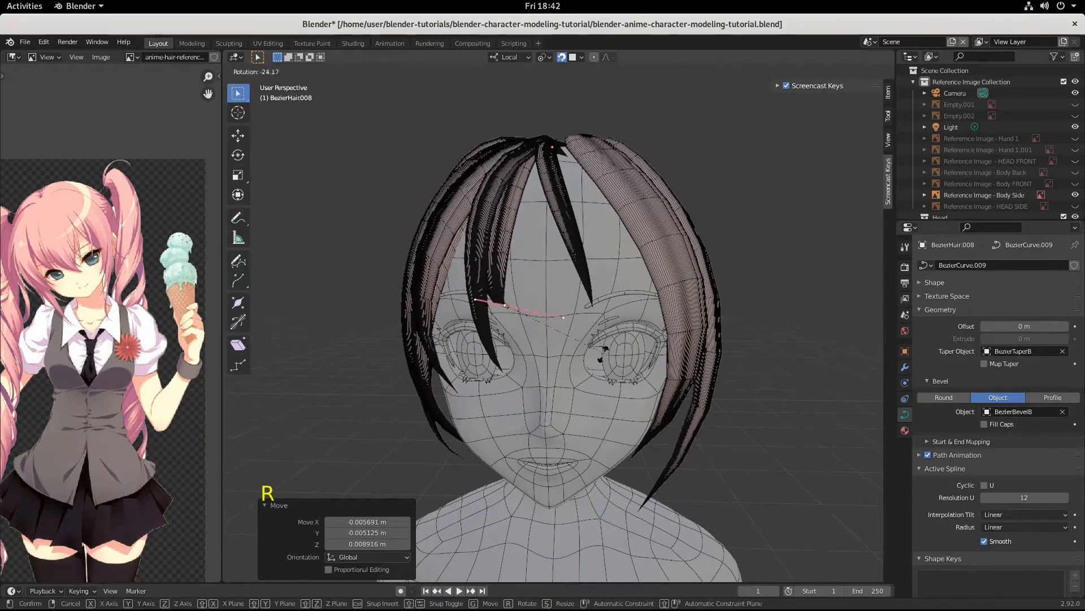
pyautogui.press('s')
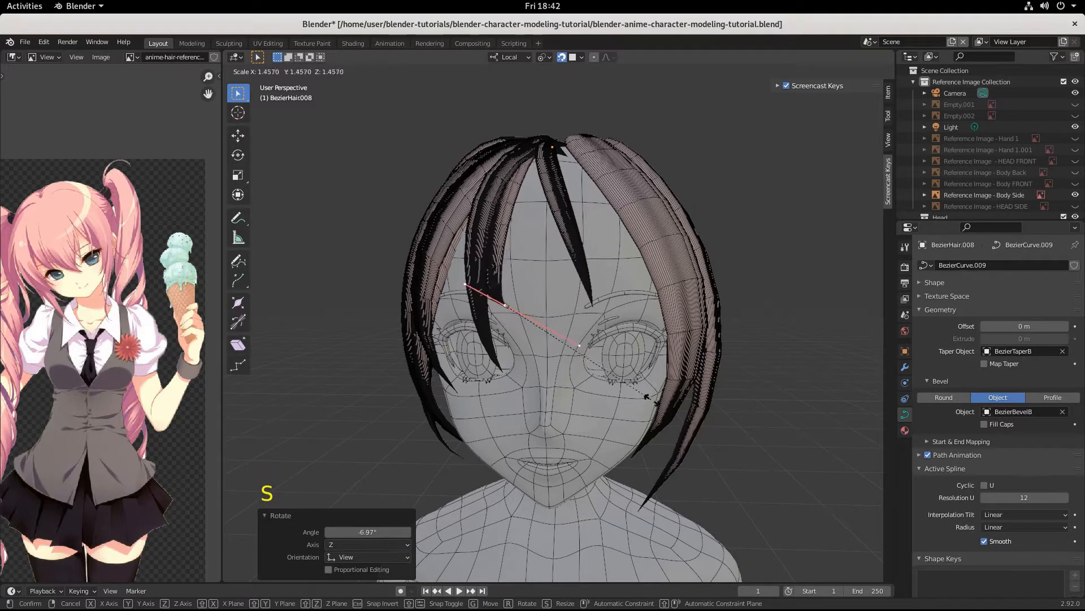
pyautogui.click(652, 415)
pyautogui.press('g')
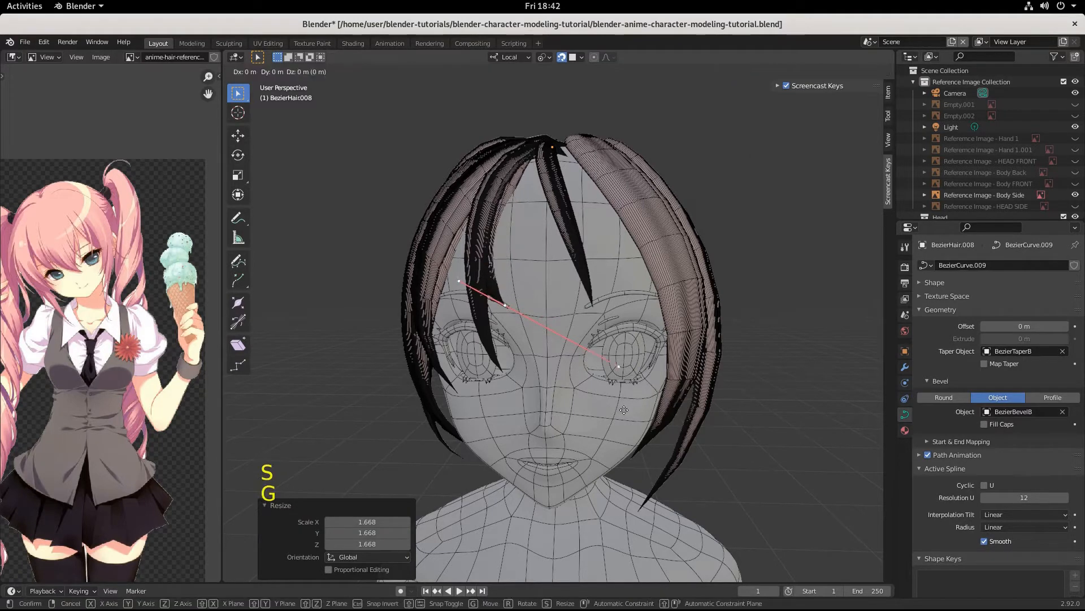
pyautogui.press('ctrl')
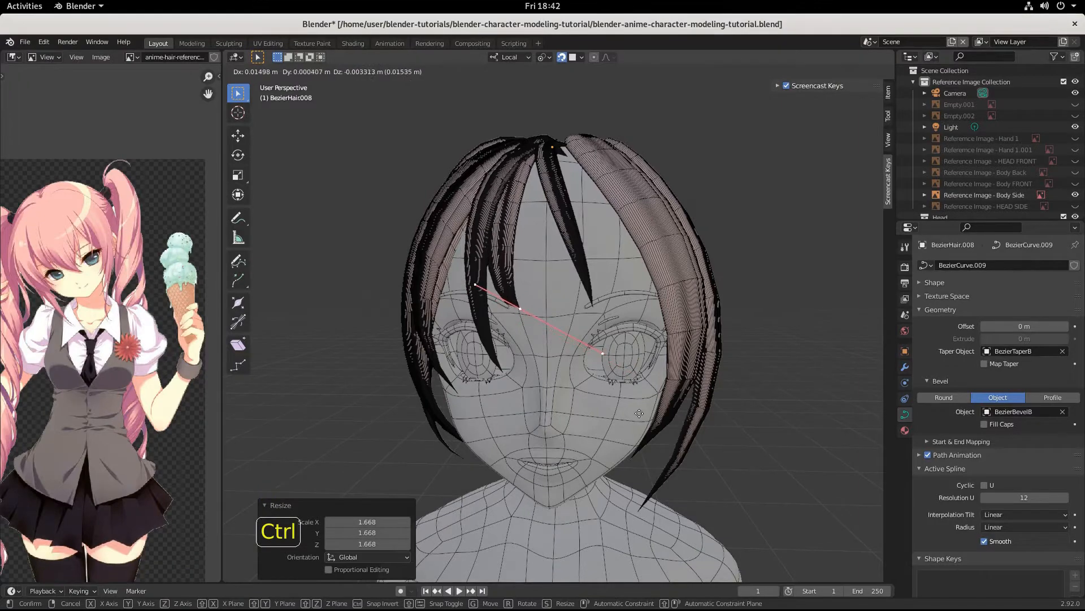
pyautogui.click(650, 419)
pyautogui.moveTo(650, 418)
pyautogui.mouseDown(button='middle')
pyautogui.moveTo(668, 422)
pyautogui.moveTo(641, 426)
pyautogui.mouseUp(button='middle')
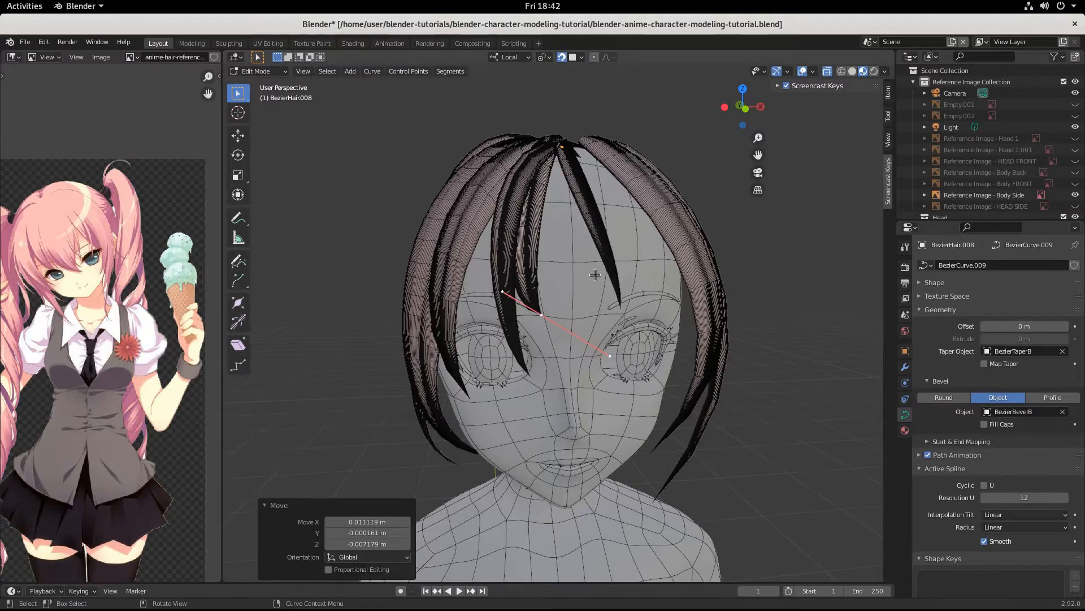
pyautogui.moveTo(612, 354); pyautogui.dragTo(544, 280, button='middle')
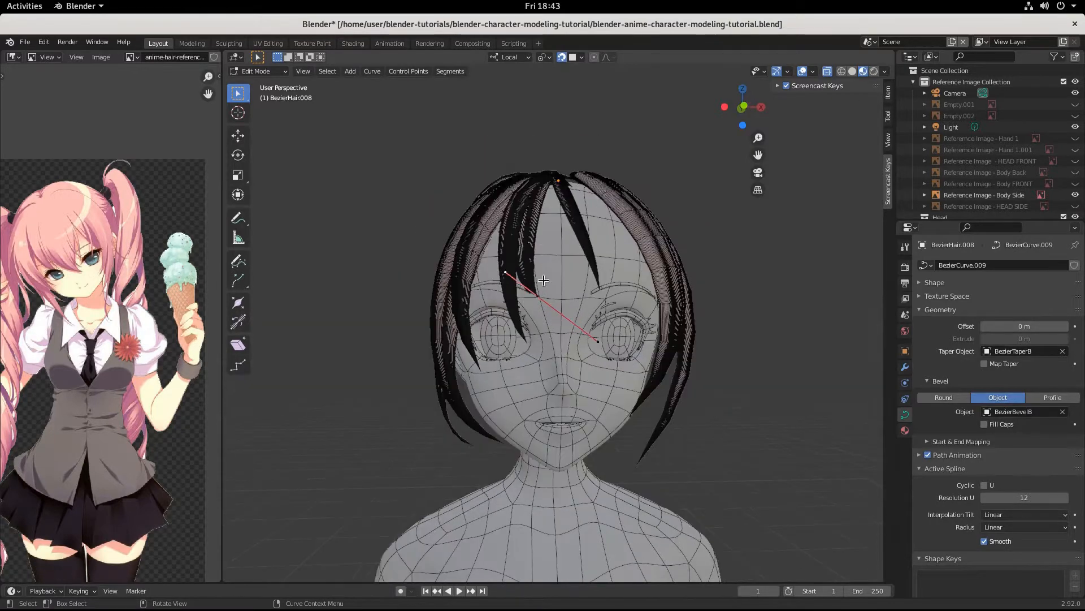
pyautogui.click(513, 238)
pyautogui.press('Tab')
pyautogui.click(512, 242)
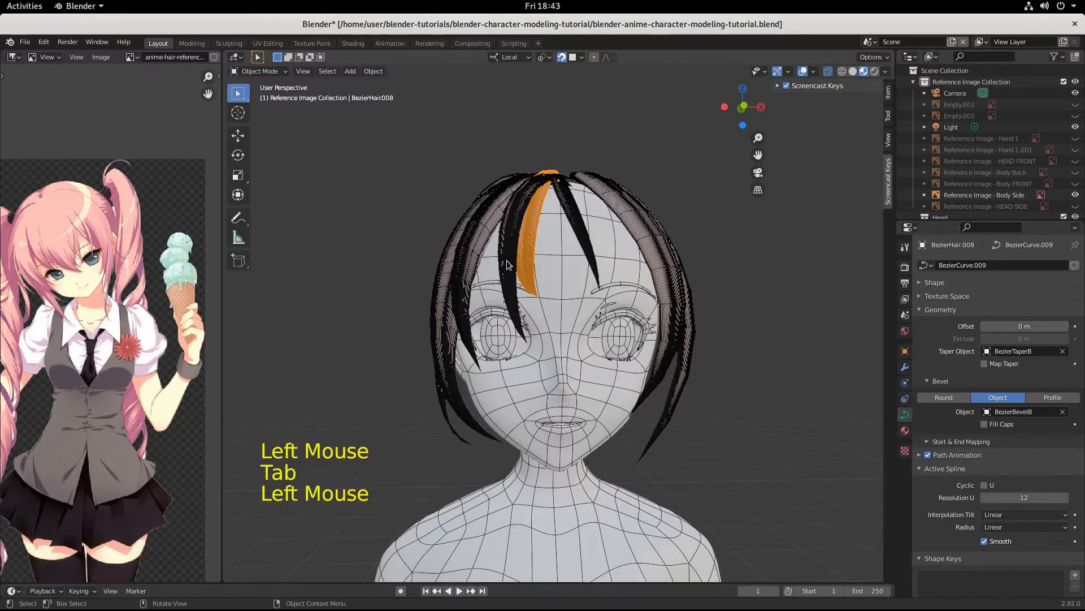
# Step: Widen BezierHair.007 to 1.218 along its local X axis and move it into place
pyautogui.click(507, 274)
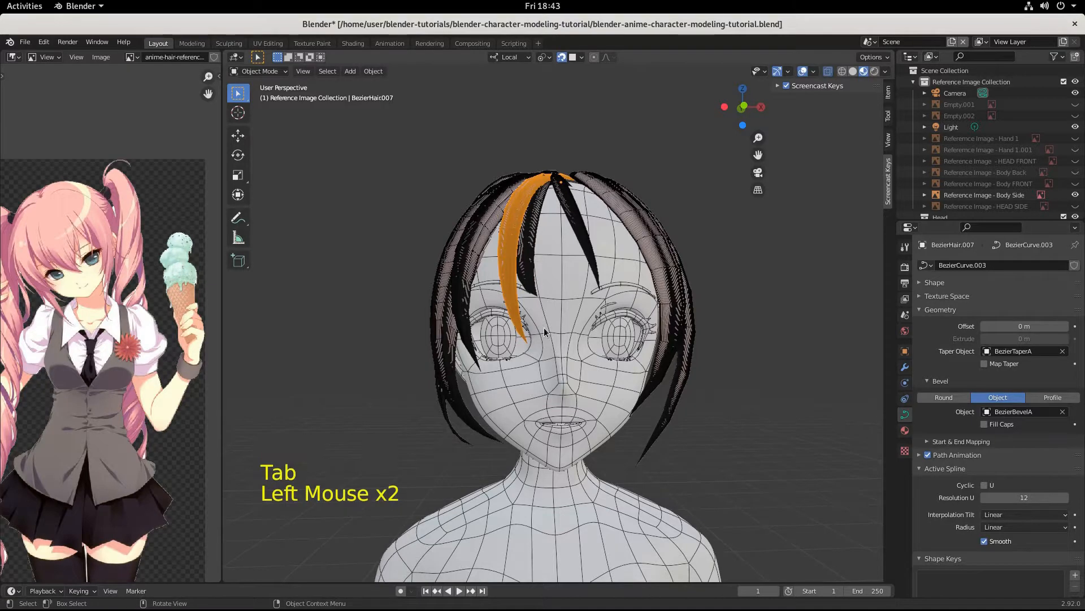
pyautogui.press('s')
pyautogui.press('x')
pyautogui.press('x')
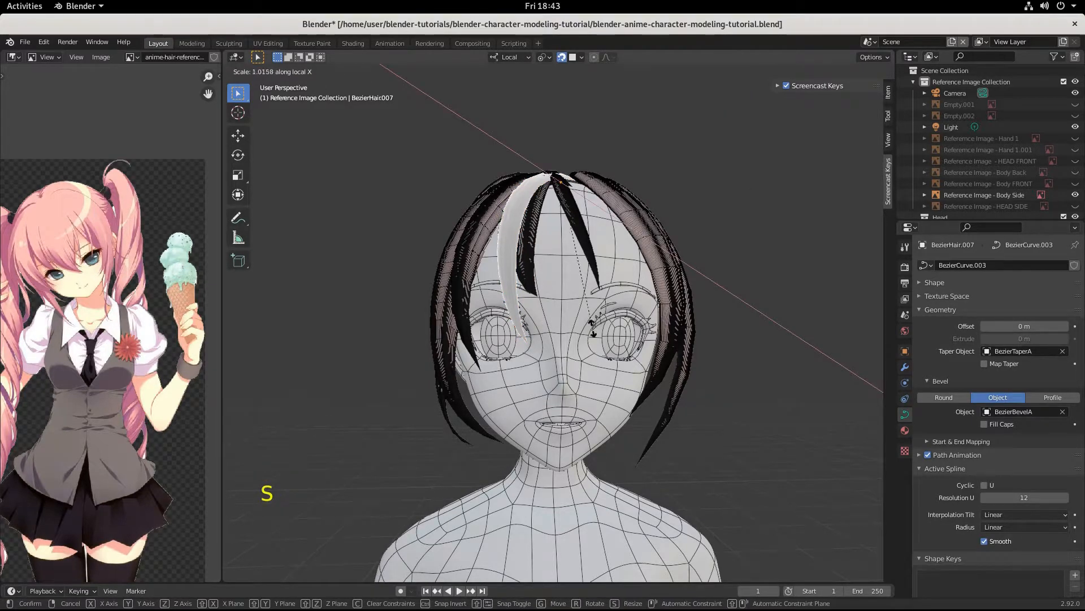
pyautogui.click(586, 350)
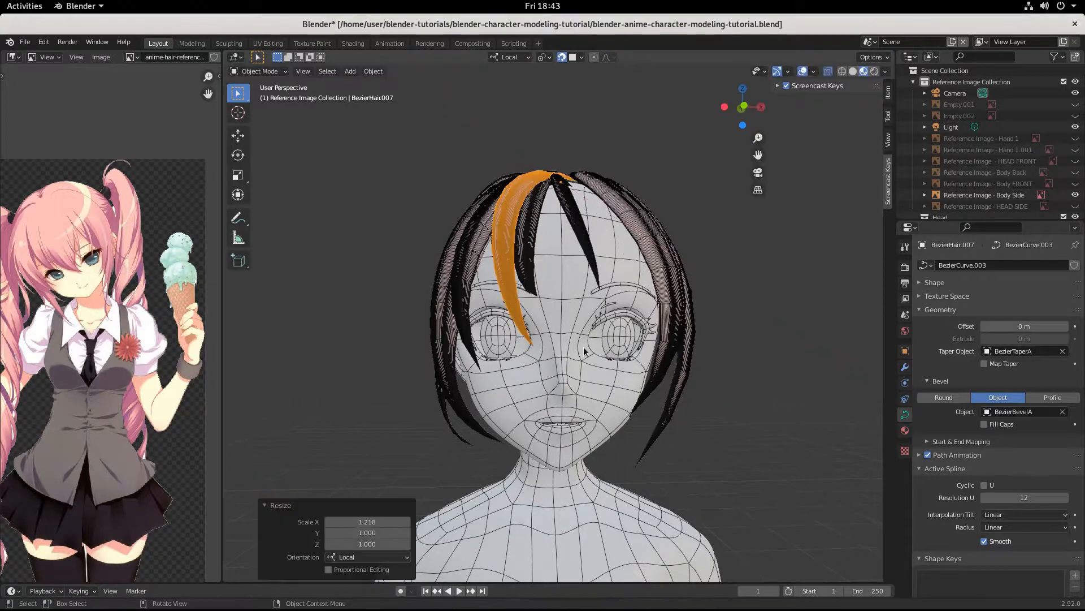
pyautogui.scroll(-1, 587, 350)
pyautogui.moveTo(586, 351); pyautogui.dragTo(582, 383, button='middle')
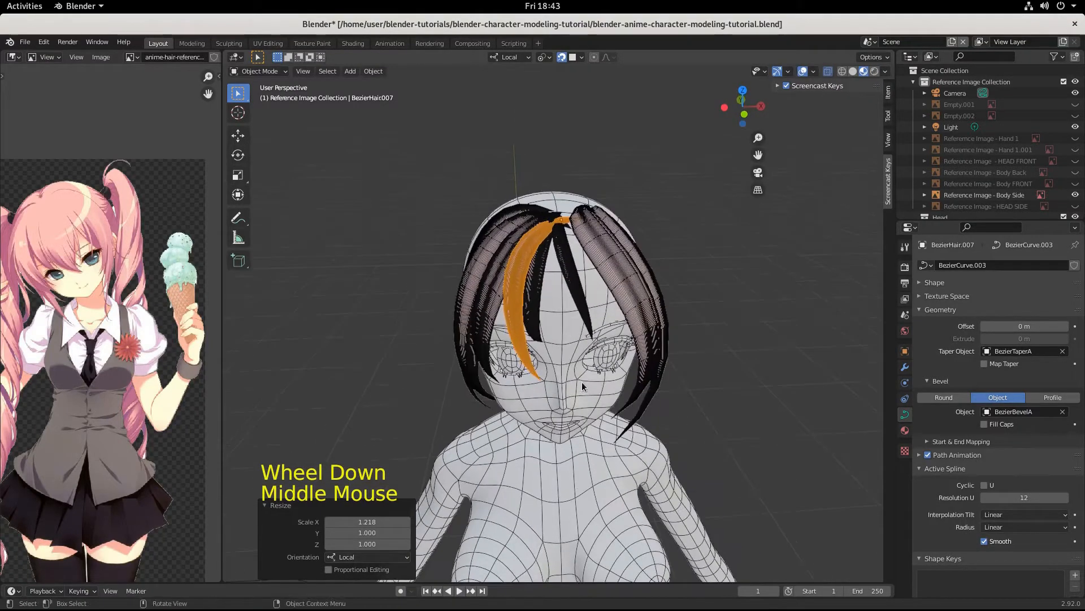
pyautogui.press('g')
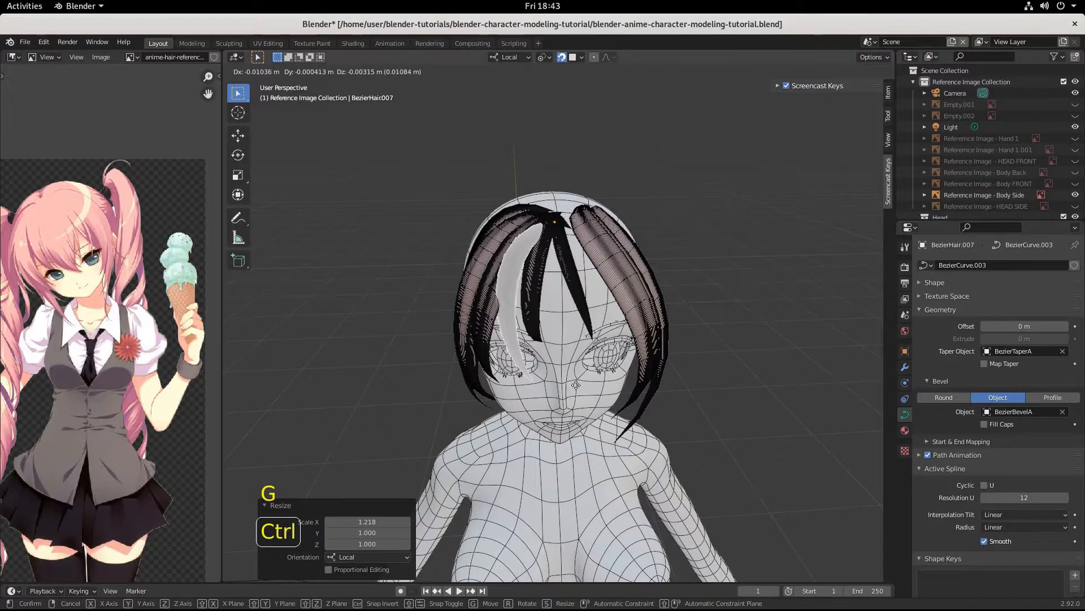
pyautogui.click(577, 390)
pyautogui.moveTo(578, 395); pyautogui.dragTo(482, 374, button='middle')
pyautogui.scroll(3, 470, 367)
# Step: In Edit Mode, move one of BezierHair.007's control points lower down the face
pyautogui.press('Tab')
pyautogui.click(485, 423)
pyautogui.moveTo(485, 424); pyautogui.dragTo(437, 428, button='middle')
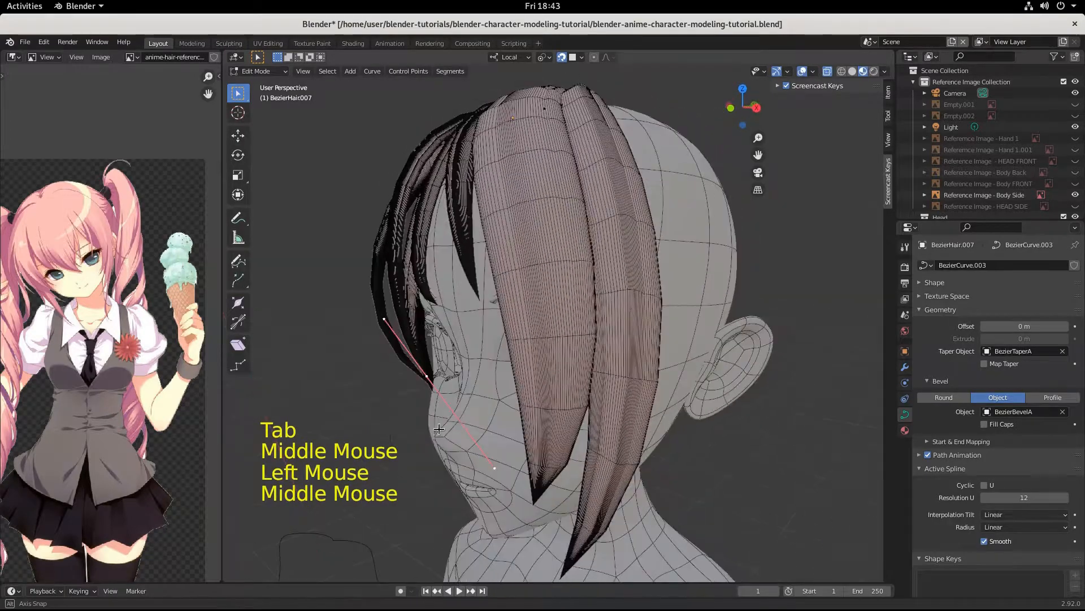
pyautogui.press('g')
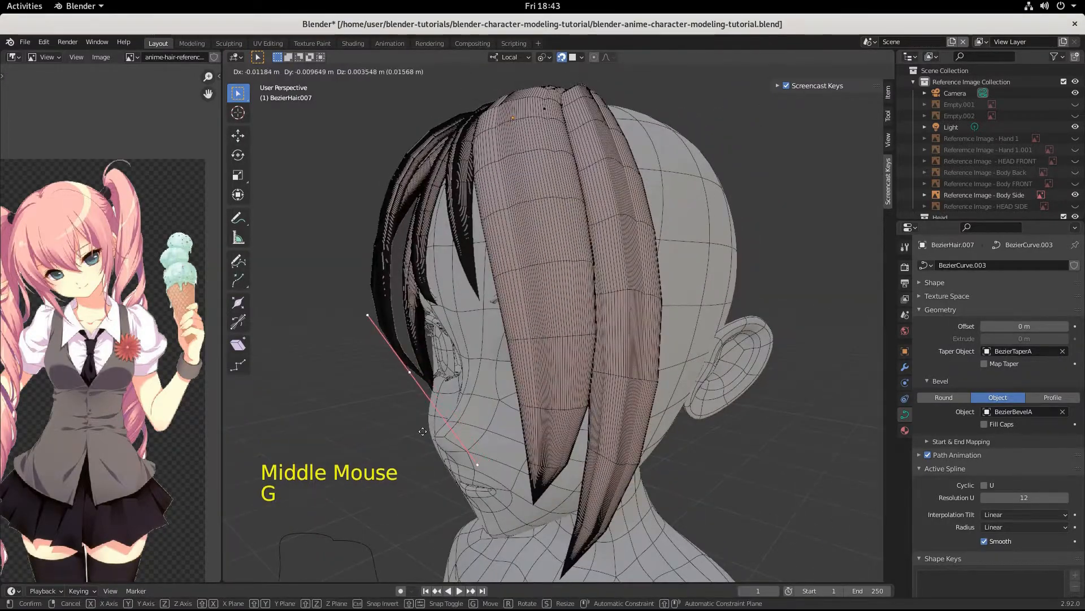
pyautogui.click(431, 467)
pyautogui.moveTo(431, 468); pyautogui.dragTo(545, 431, button='middle')
pyautogui.scroll(-1, 545, 430)
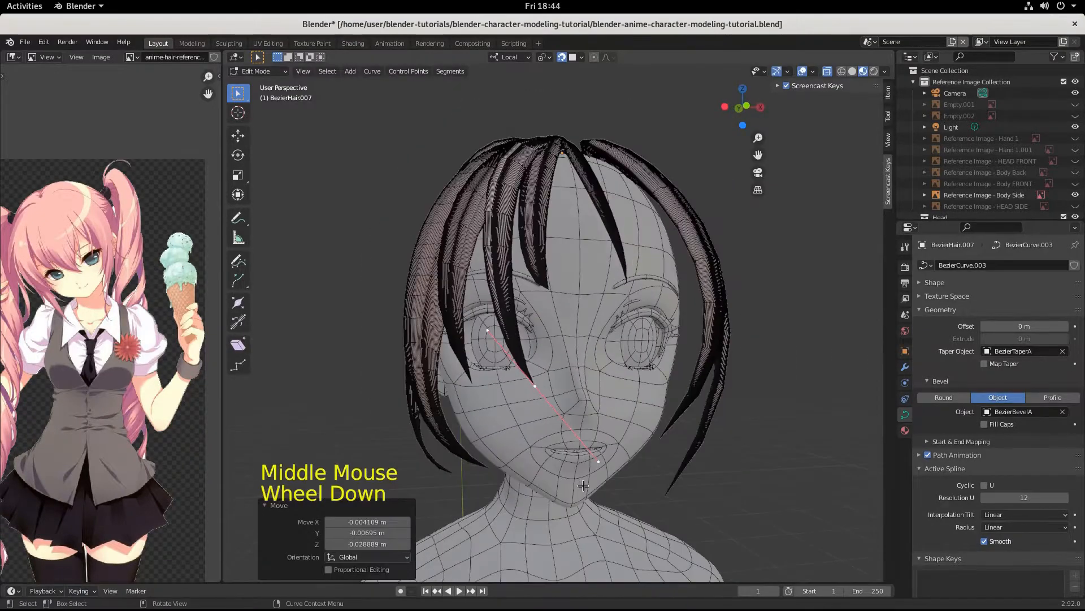
# Step: Rotate the curve points by -18.7° and snap them further down toward the mouth
pyautogui.press('r')
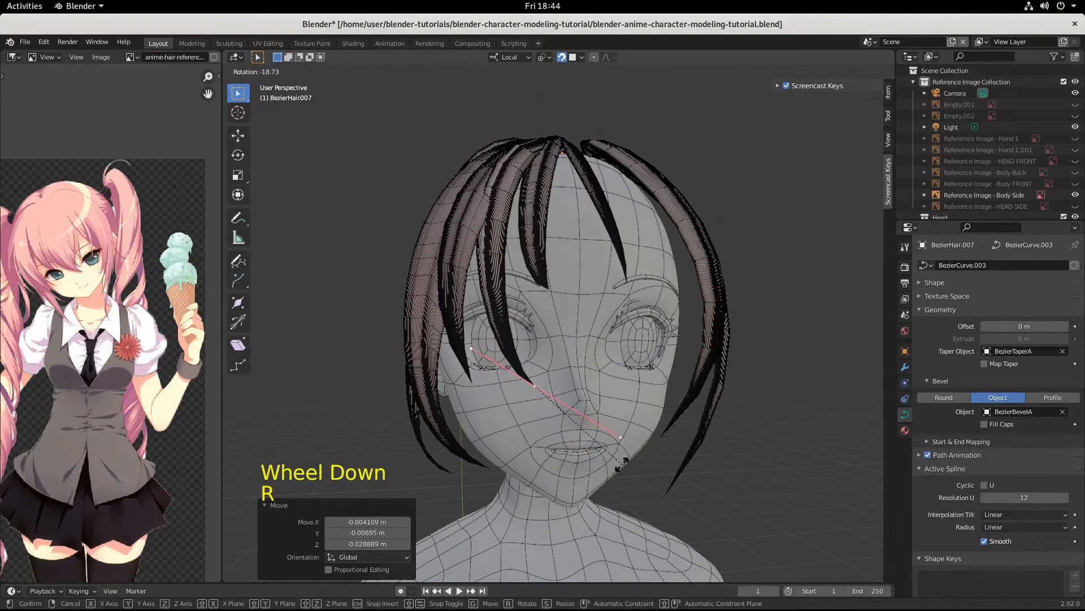
pyautogui.click(622, 463)
pyautogui.press('g')
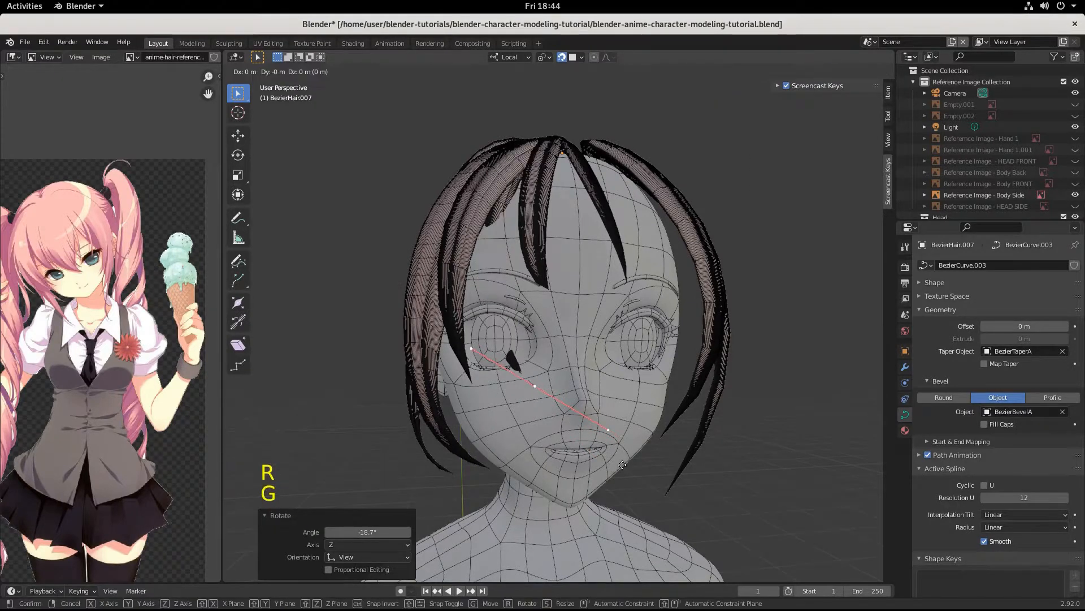
pyautogui.press('ctrl')
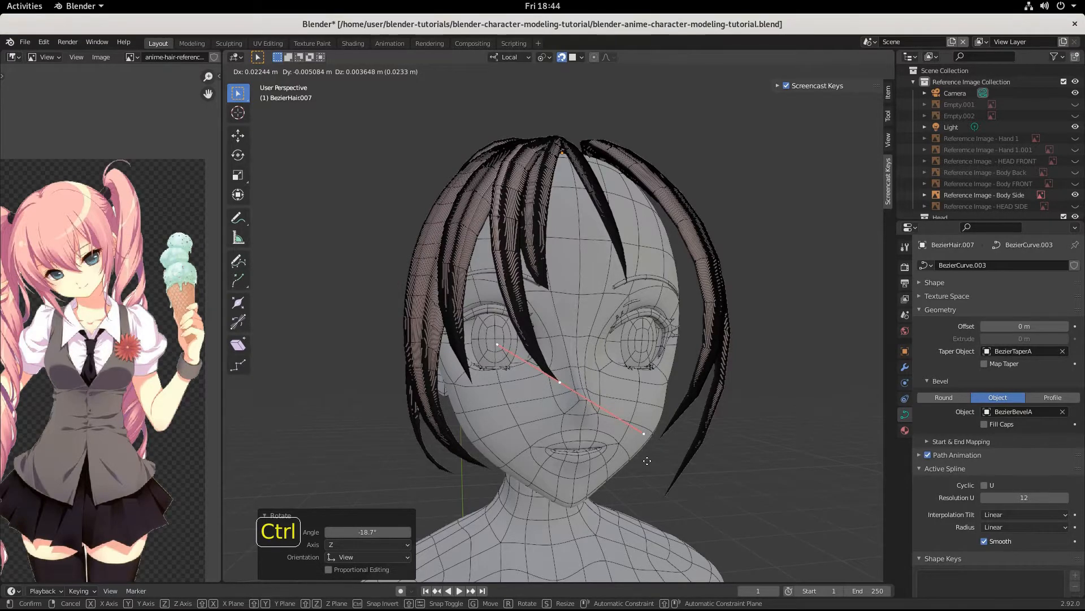
pyautogui.click(648, 462)
pyautogui.moveTo(647, 480); pyautogui.dragTo(579, 480, button='middle')
pyautogui.click(465, 275)
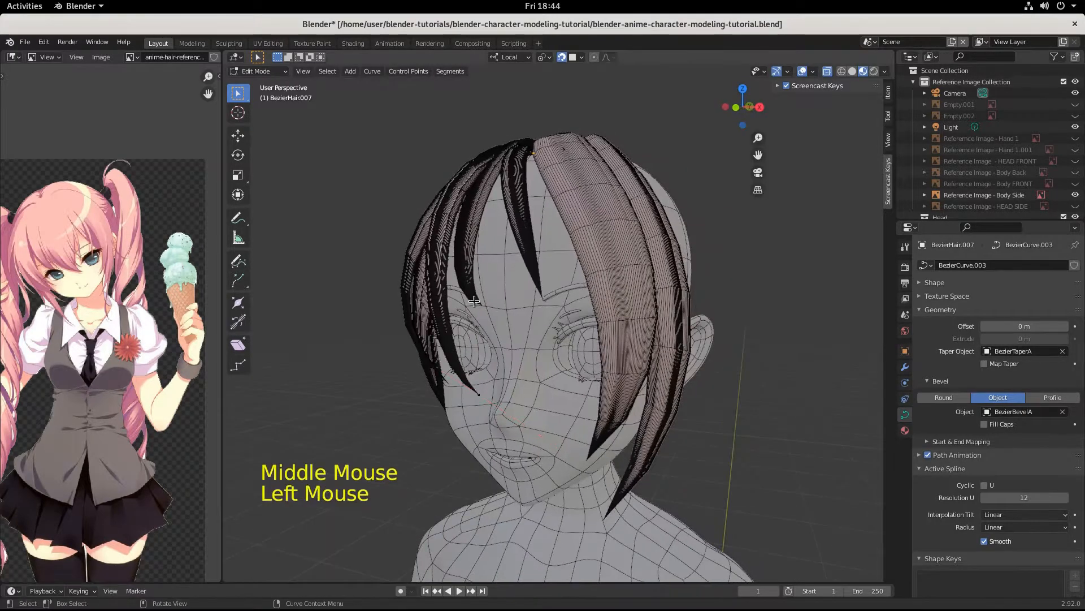
pyautogui.moveTo(470, 282); pyautogui.dragTo(529, 358, button='middle')
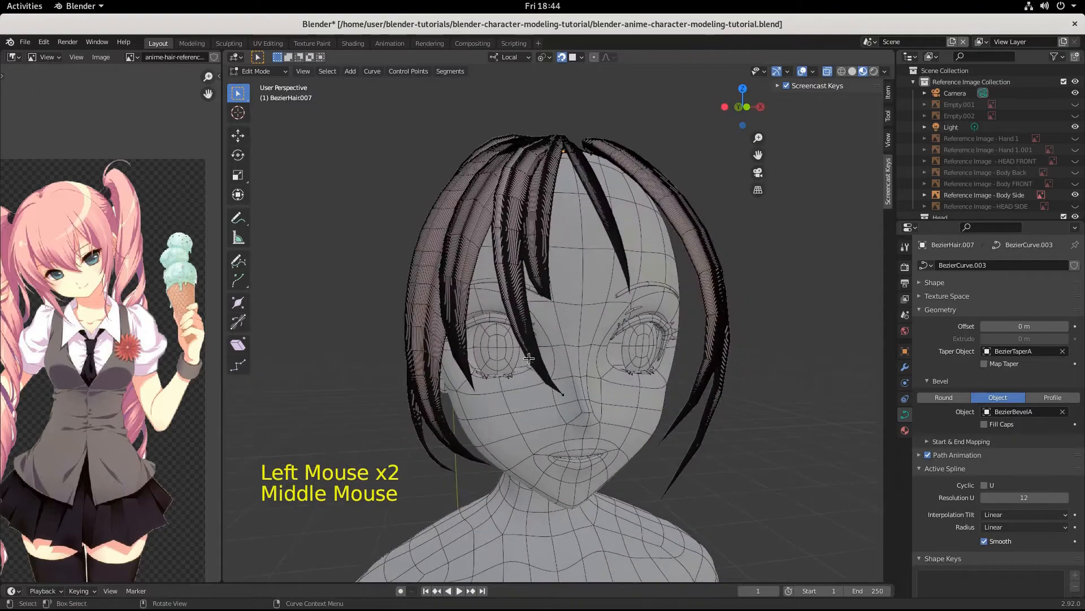
# Step: Select the root control point of the central forehead strand BezierHair.008 in Edit Mode
pyautogui.press('Tab')
pyautogui.click(546, 247)
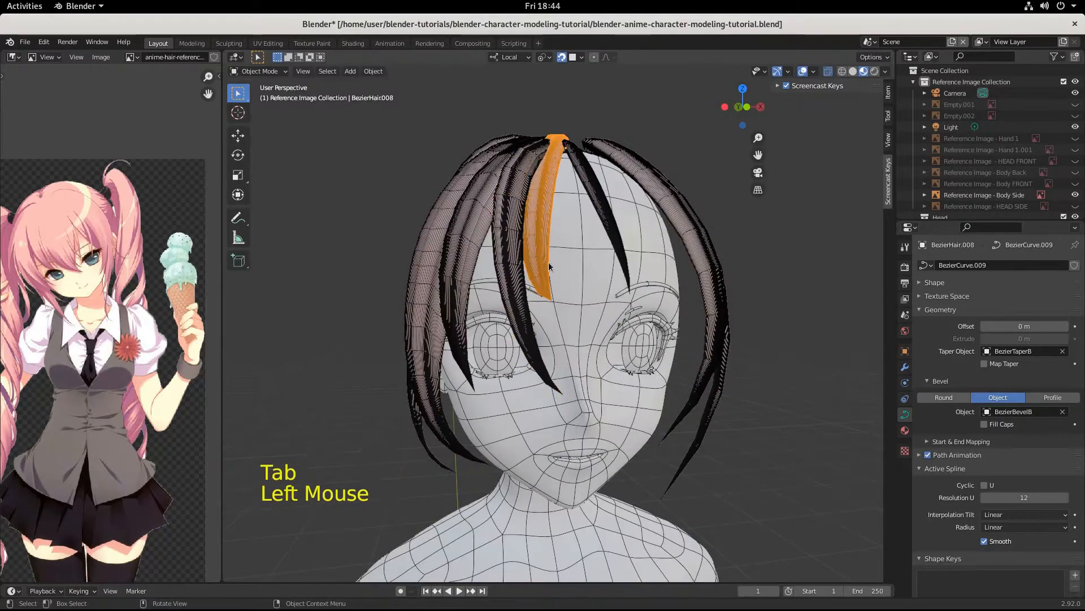
pyautogui.moveTo(545, 247); pyautogui.dragTo(517, 385, button='middle')
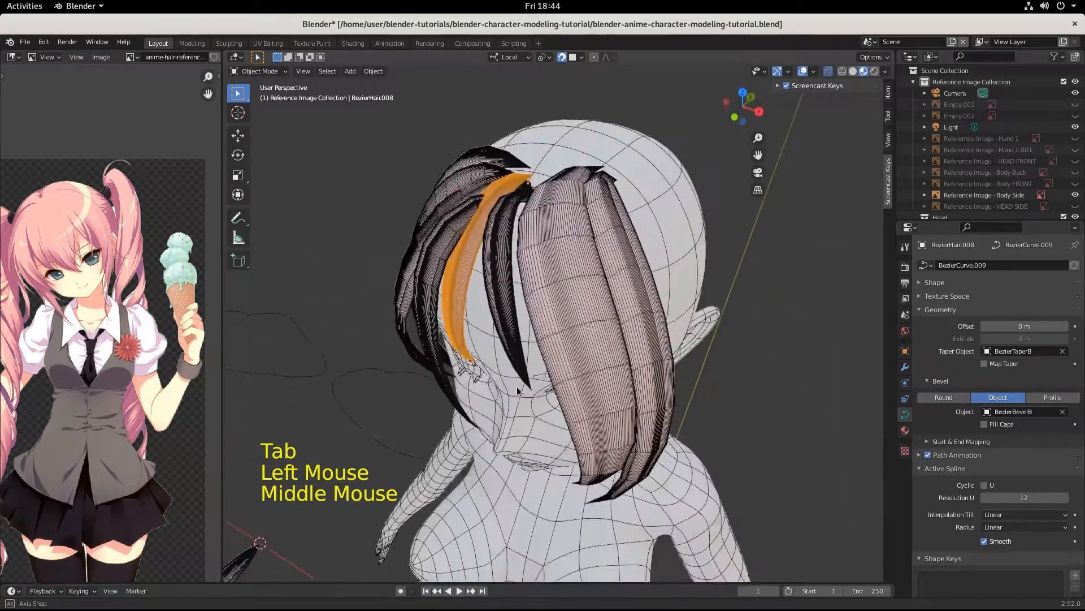
pyautogui.click(523, 177)
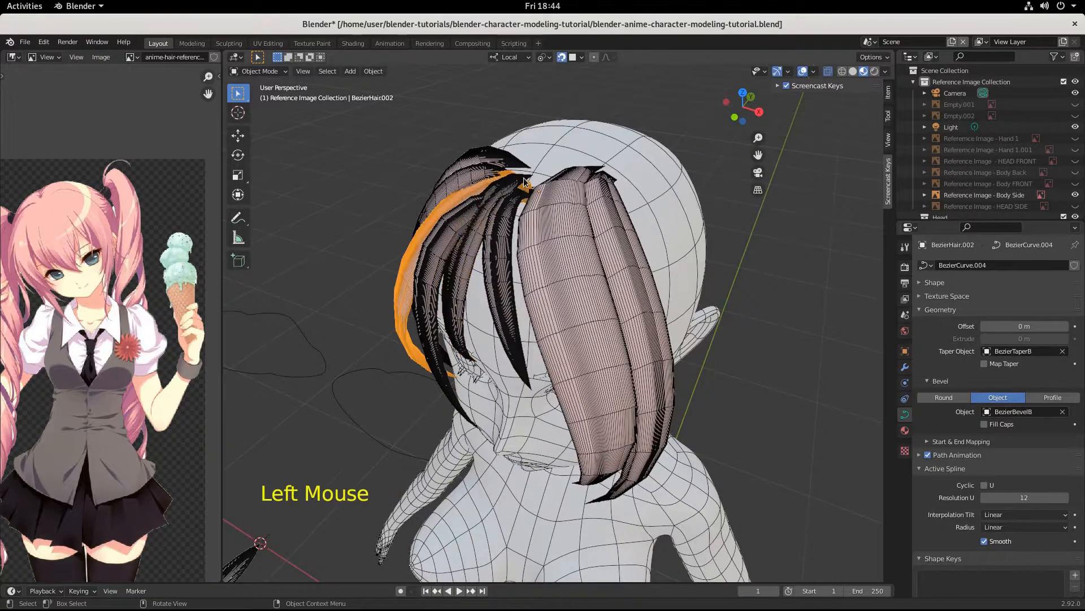
pyautogui.click(523, 178)
pyautogui.press('Tab')
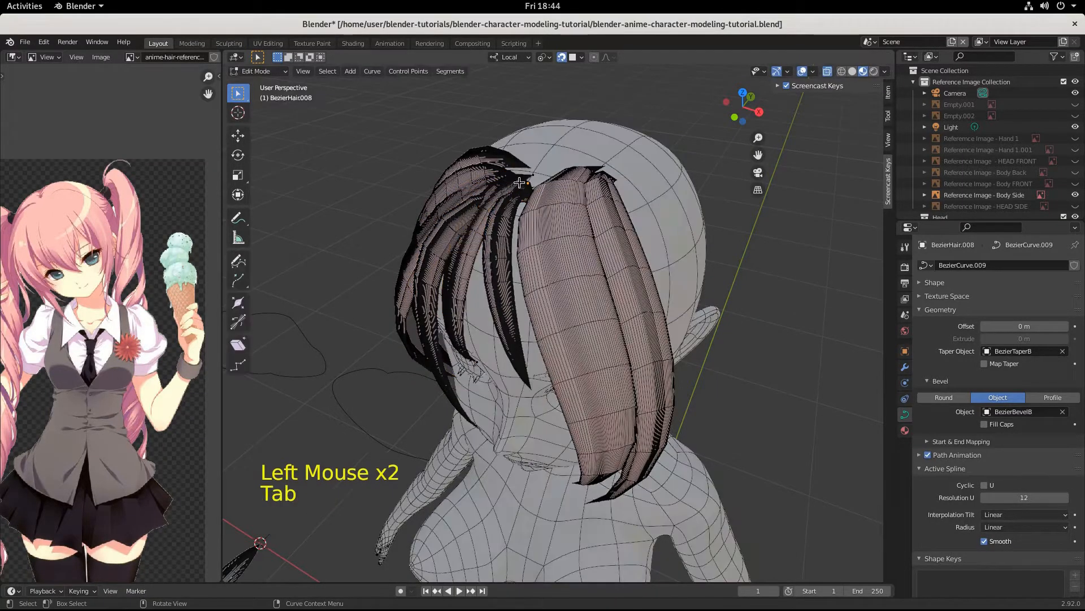
pyautogui.click(511, 178)
pyautogui.moveTo(560, 252); pyautogui.dragTo(559, 222, button='middle')
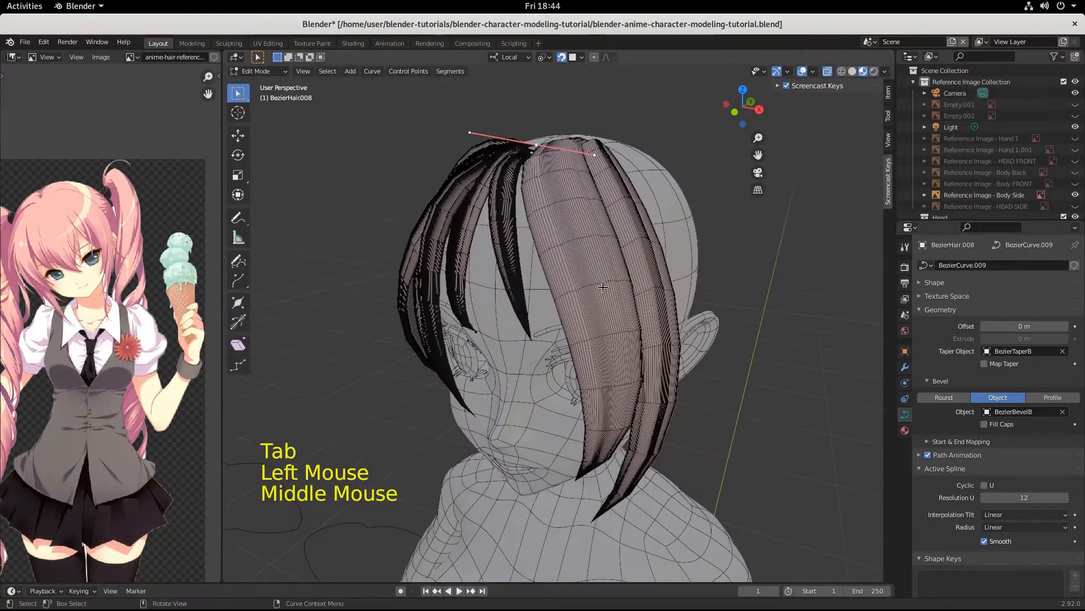
# Step: Lengthen the root handles, rotate them 23.4° and nudge the point about 0.014, 0.003, -0.009 m
pyautogui.press('s')
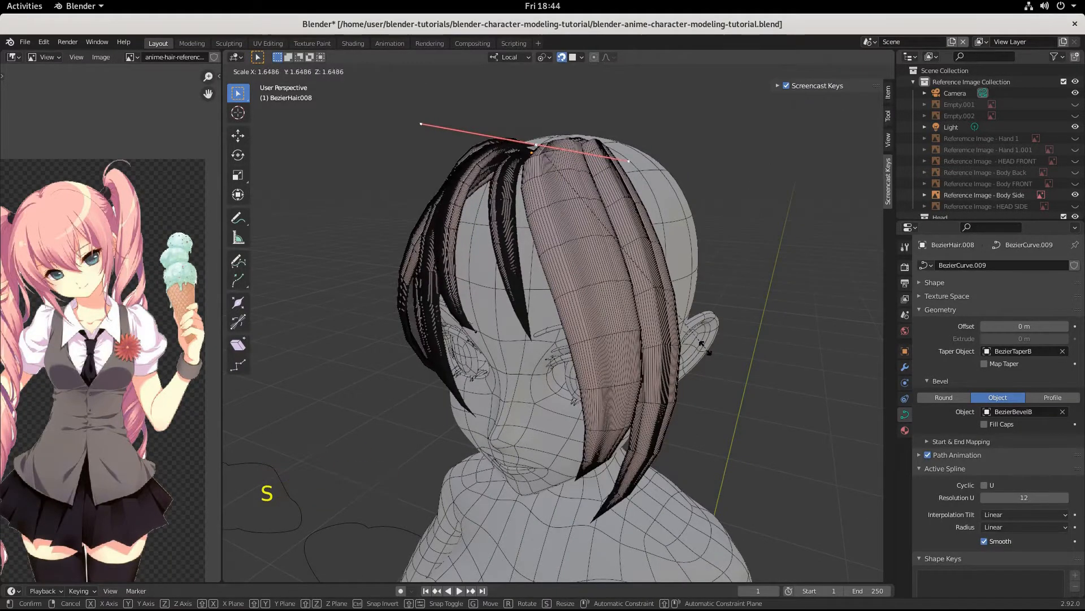
pyautogui.click(713, 352)
pyautogui.press('r')
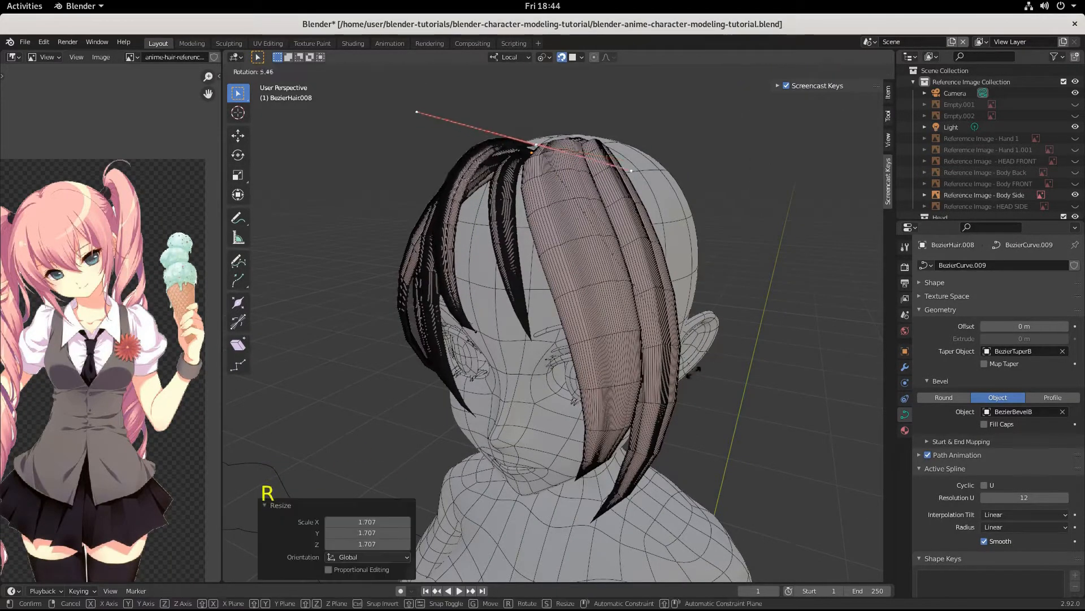
pyautogui.click(615, 403)
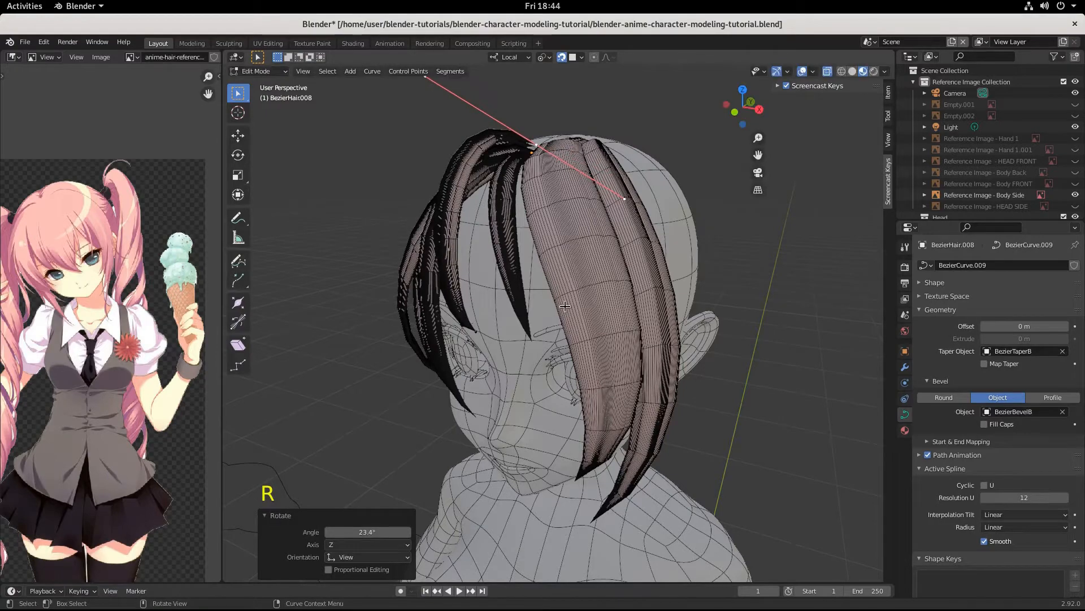
pyautogui.press('g')
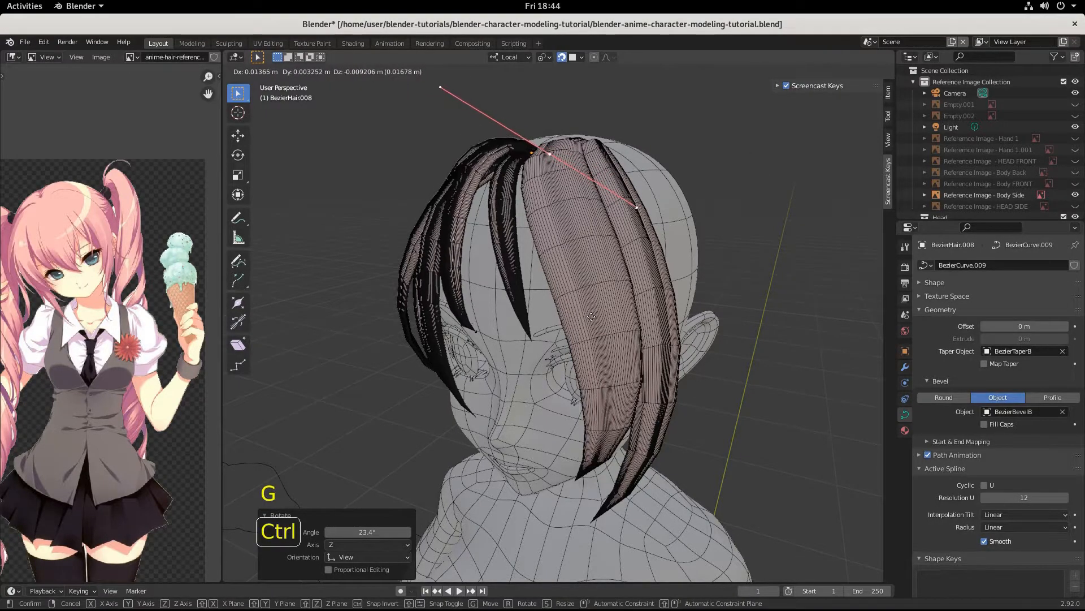
pyautogui.click(598, 314)
pyautogui.moveTo(598, 314)
pyautogui.mouseDown(button='middle')
pyautogui.moveTo(644, 294)
pyautogui.moveTo(594, 303)
pyautogui.mouseUp(button='middle')
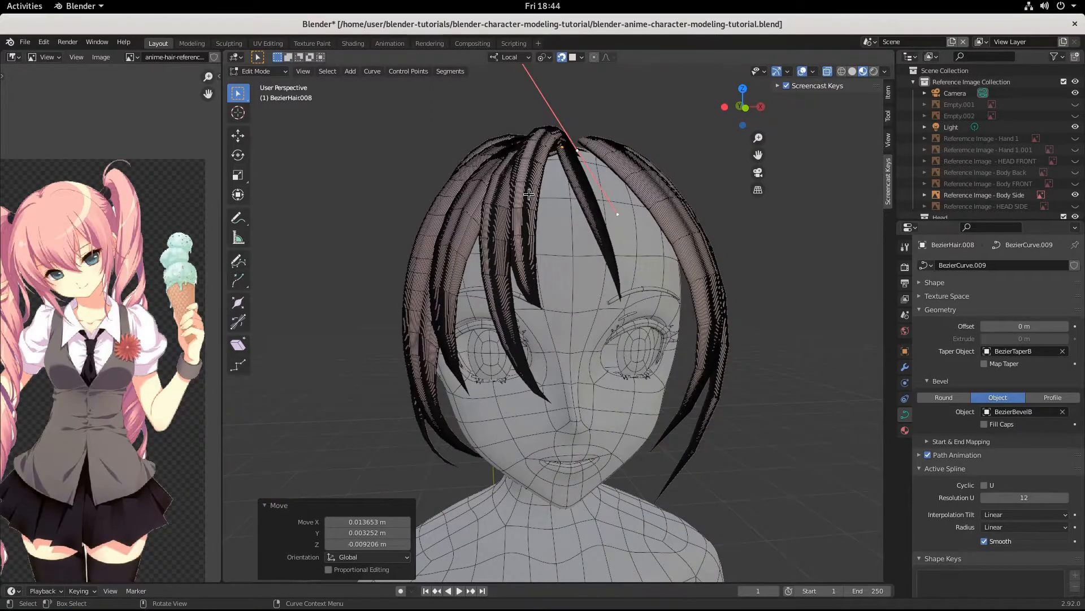
pyautogui.press('Tab')
# Step: Duplicate the forehead strand as BezierHair.009, offset about -0.035, 0.005, -0.007 m, and select its points
pyautogui.hotkey('shift', 'd')
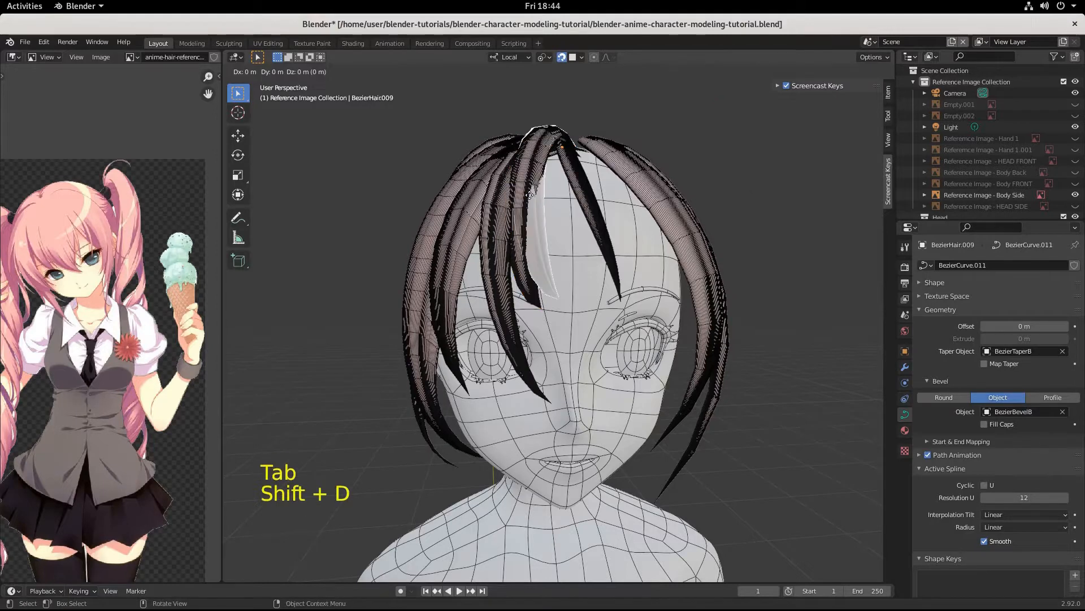
pyautogui.press('ctrl')
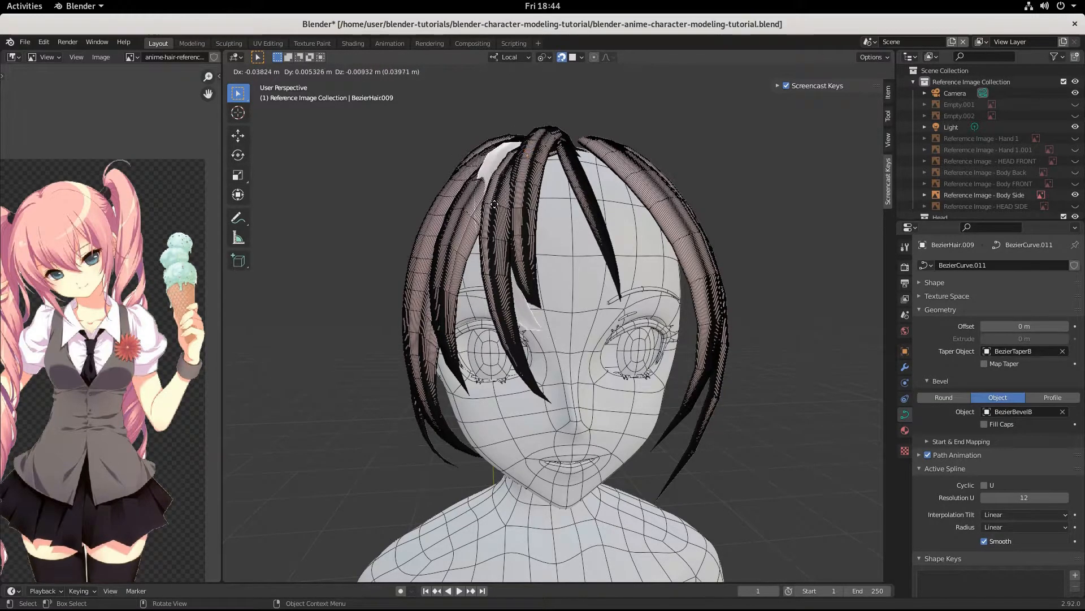
pyautogui.click(495, 204)
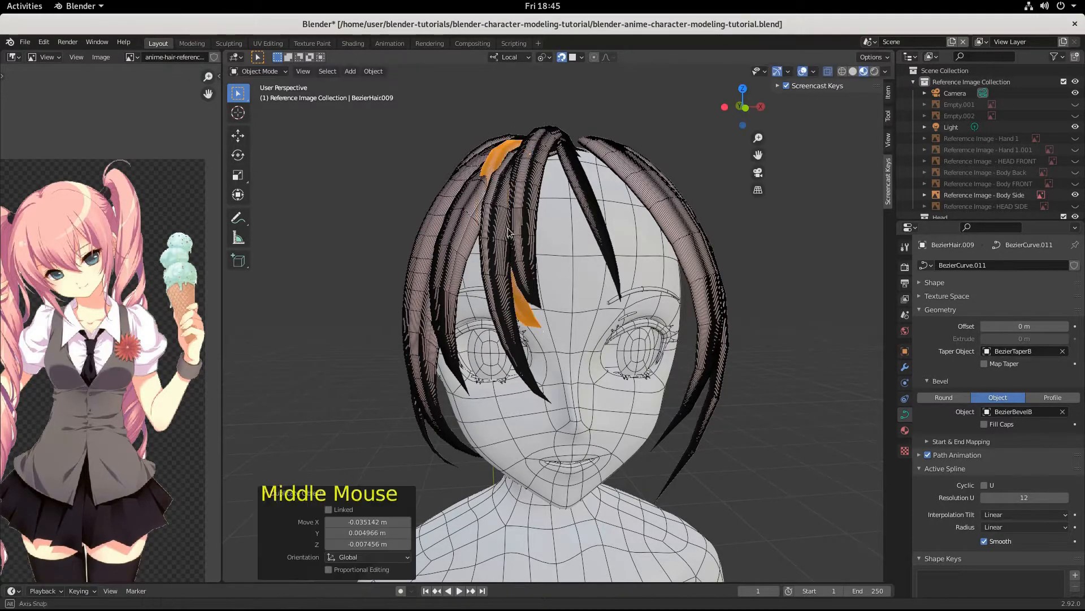
pyautogui.moveTo(495, 204); pyautogui.dragTo(496, 347, button='middle')
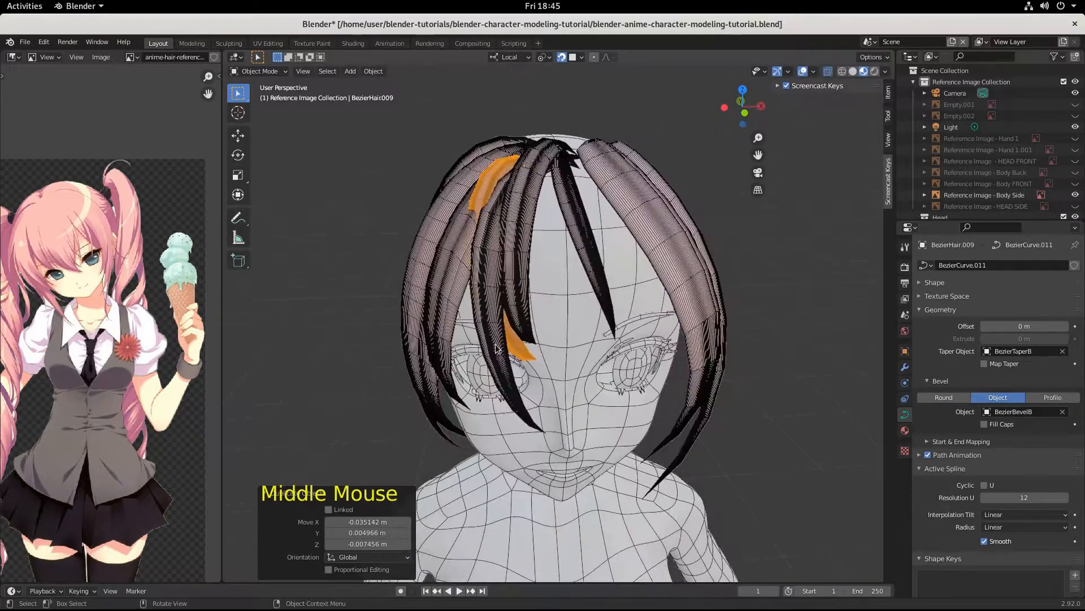
pyautogui.press('Tab')
pyautogui.click(537, 362)
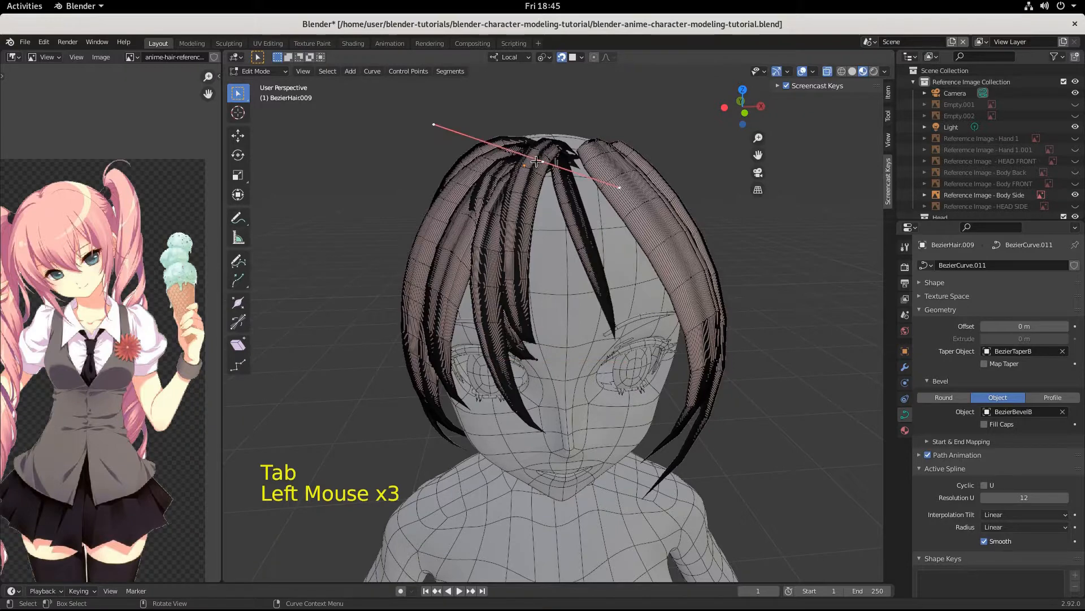
# Step: Shrink BezierHair.009's points to 0.733 and move the tip point up and left
pyautogui.press('s')
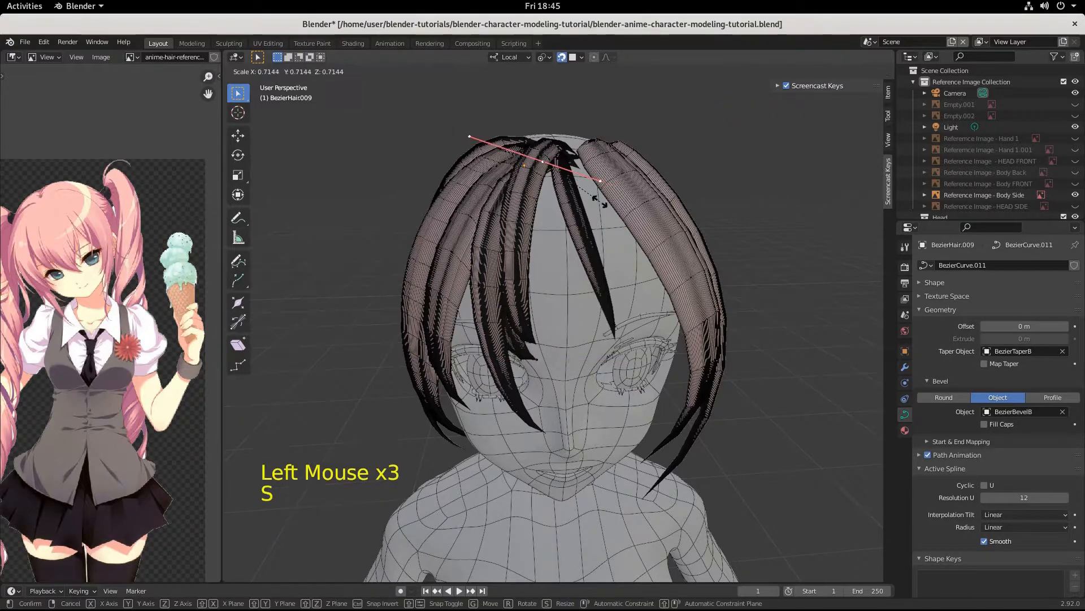
pyautogui.click(603, 202)
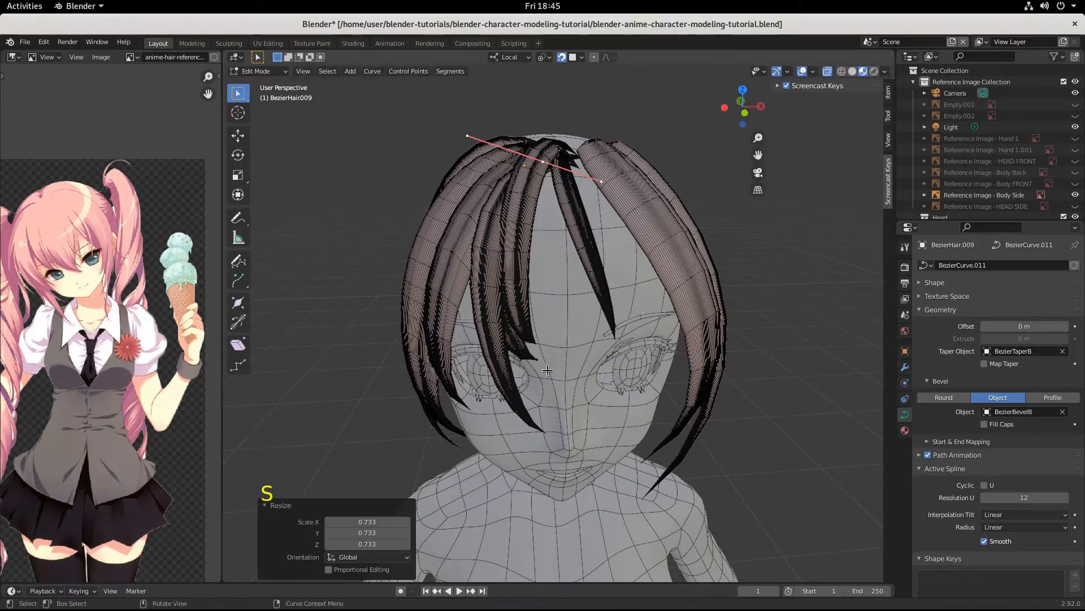
pyautogui.click(527, 355)
pyautogui.moveTo(547, 373); pyautogui.dragTo(563, 357, button='middle')
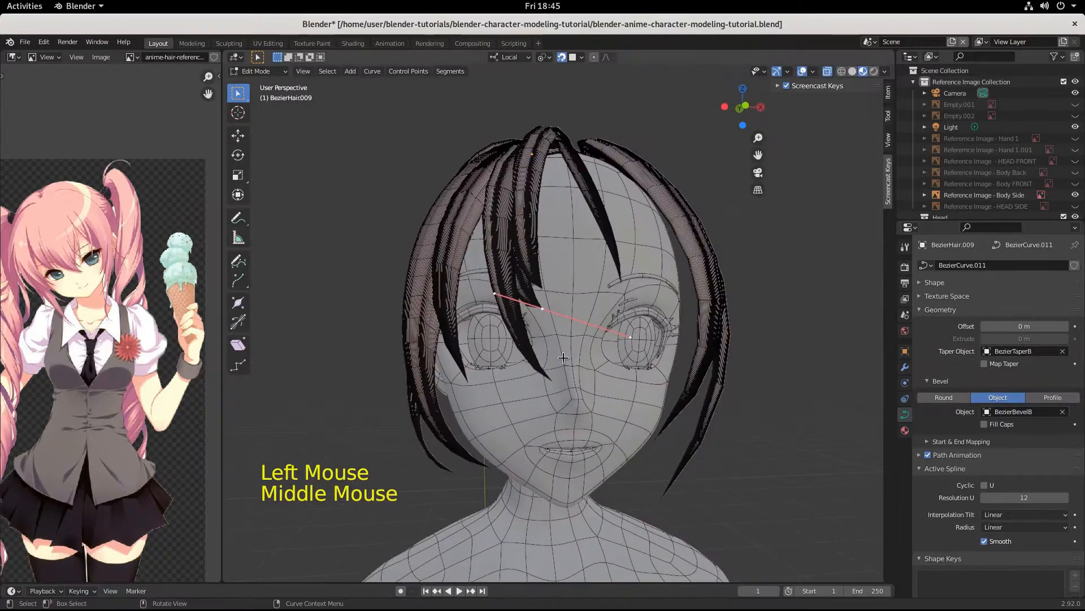
pyautogui.press('g')
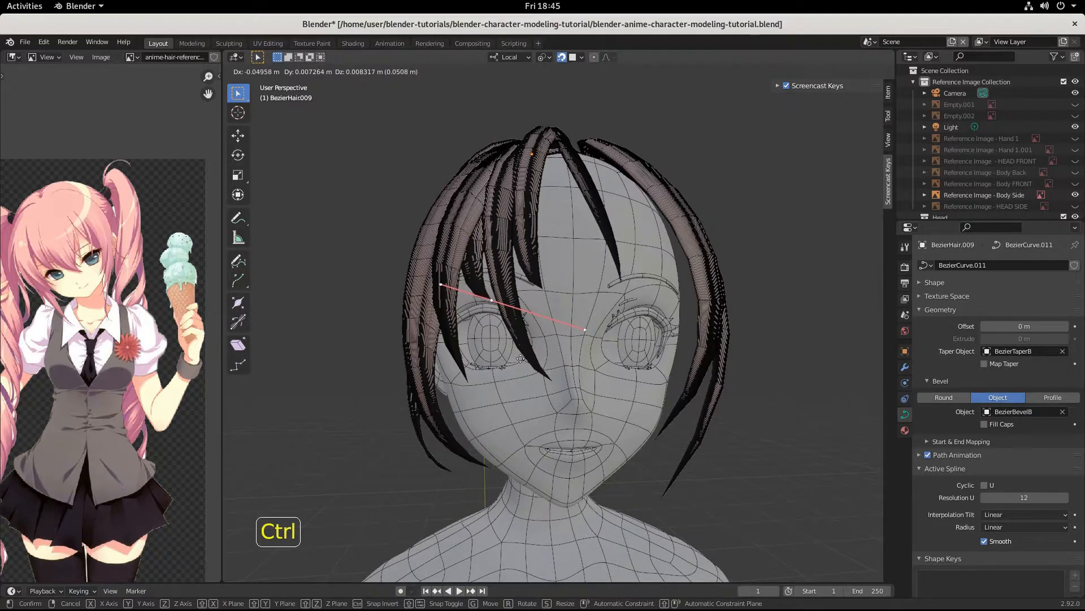
pyautogui.click(520, 358)
# Step: Rotate the tip point's handles 26.3°, scale them to 0.815 and snap the point into place
pyautogui.press('r')
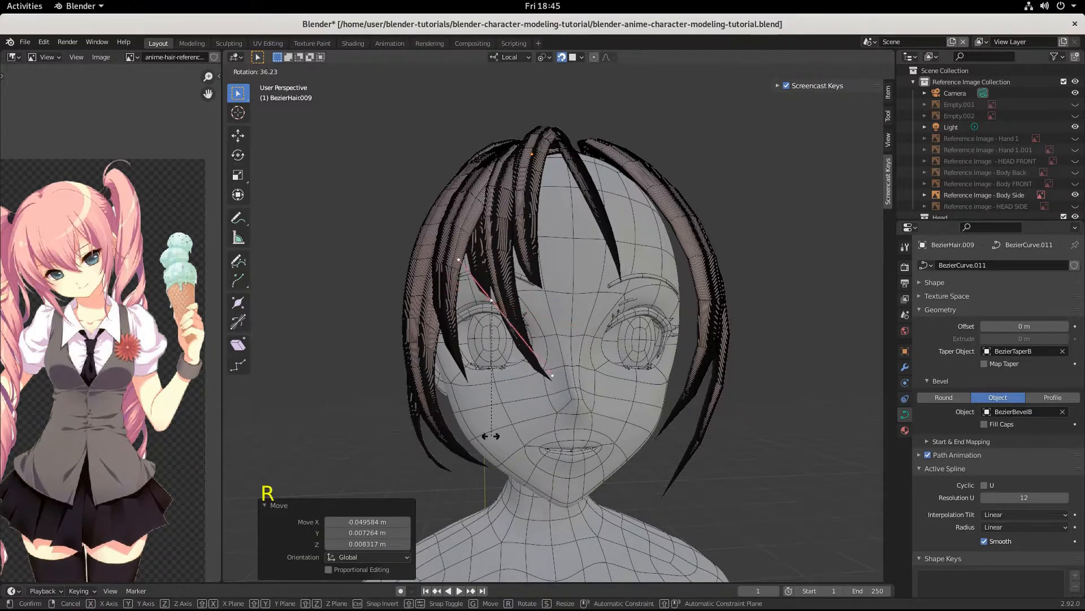
pyautogui.click(512, 420)
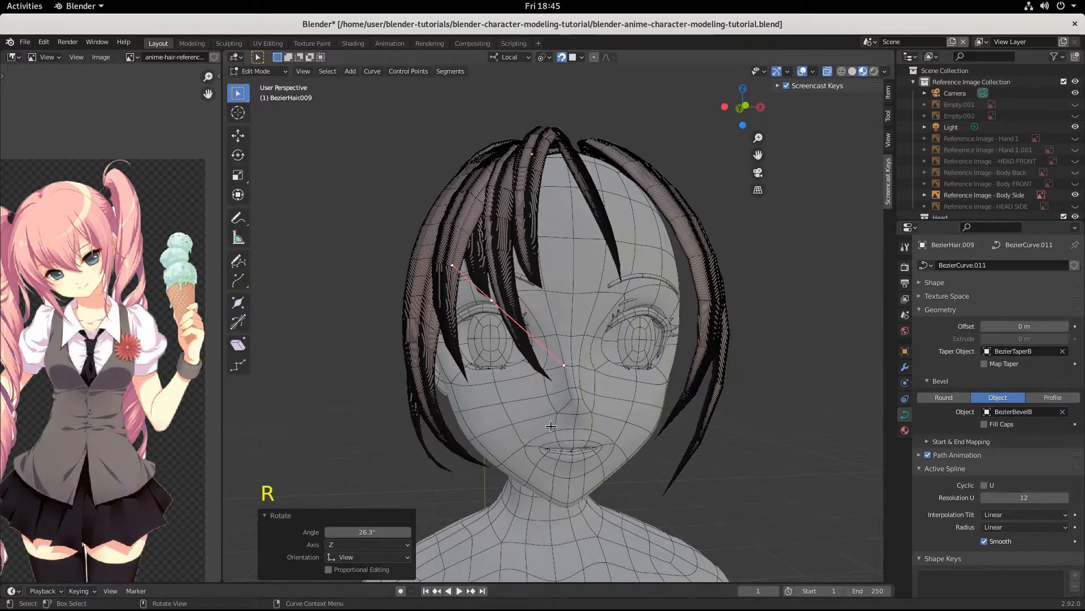
pyautogui.press('s')
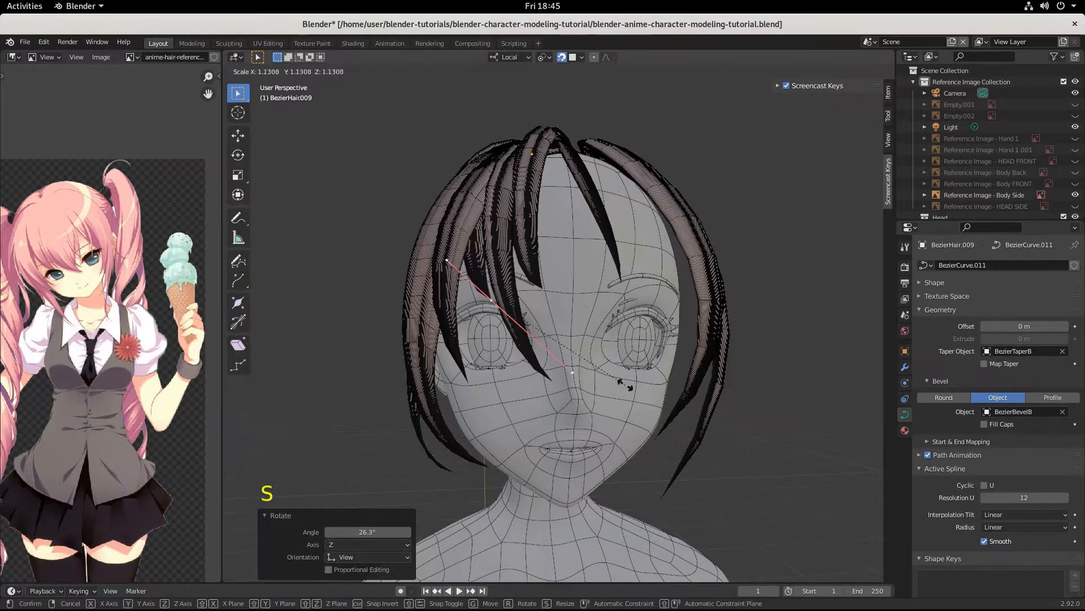
pyautogui.click(589, 359)
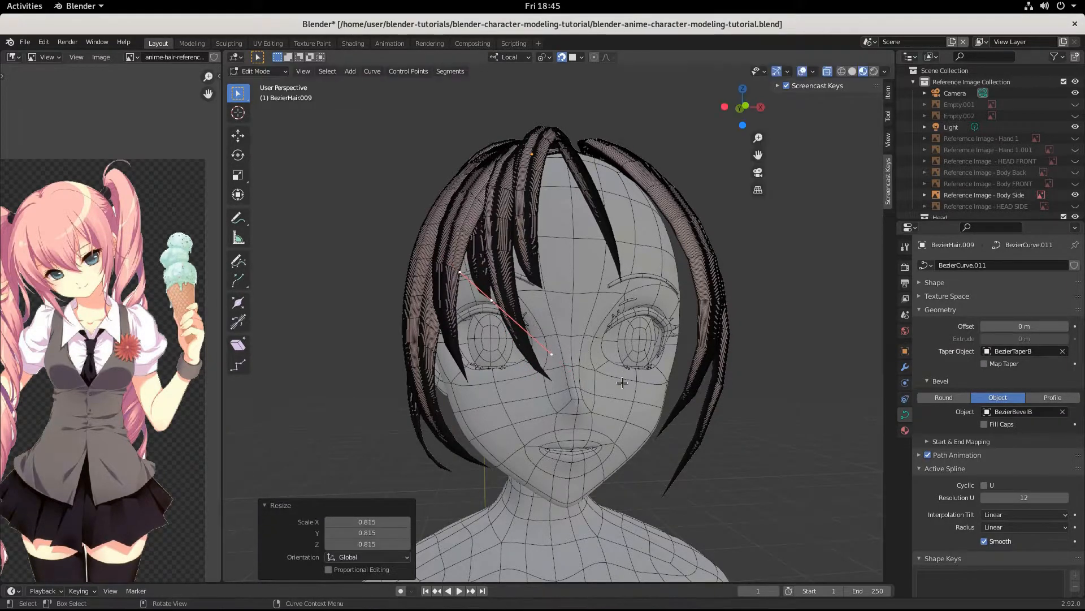
pyautogui.press('g')
pyautogui.press('ctrl')
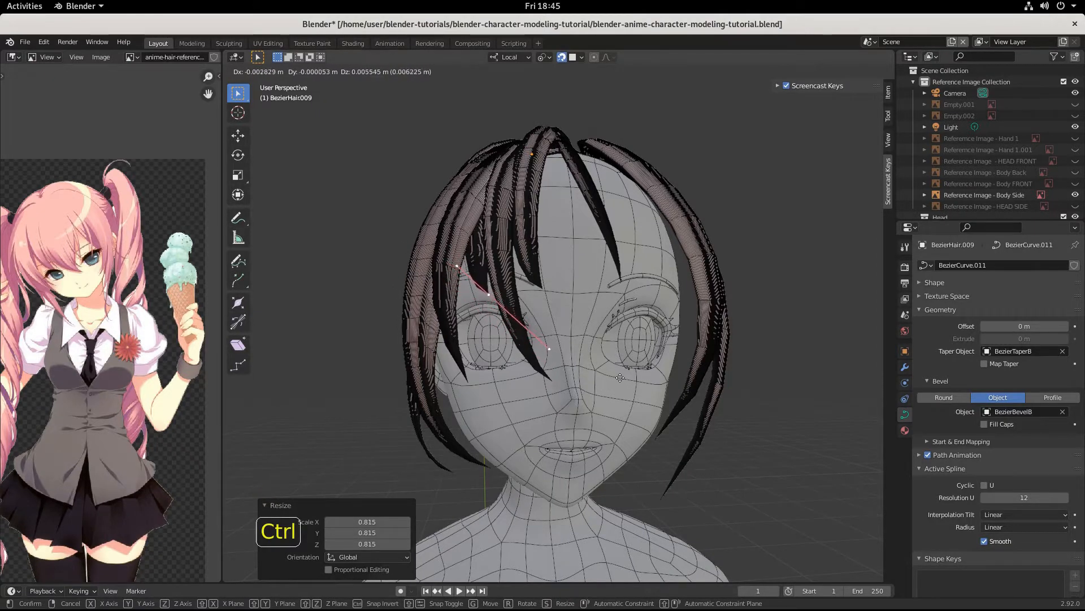
pyautogui.click(618, 380)
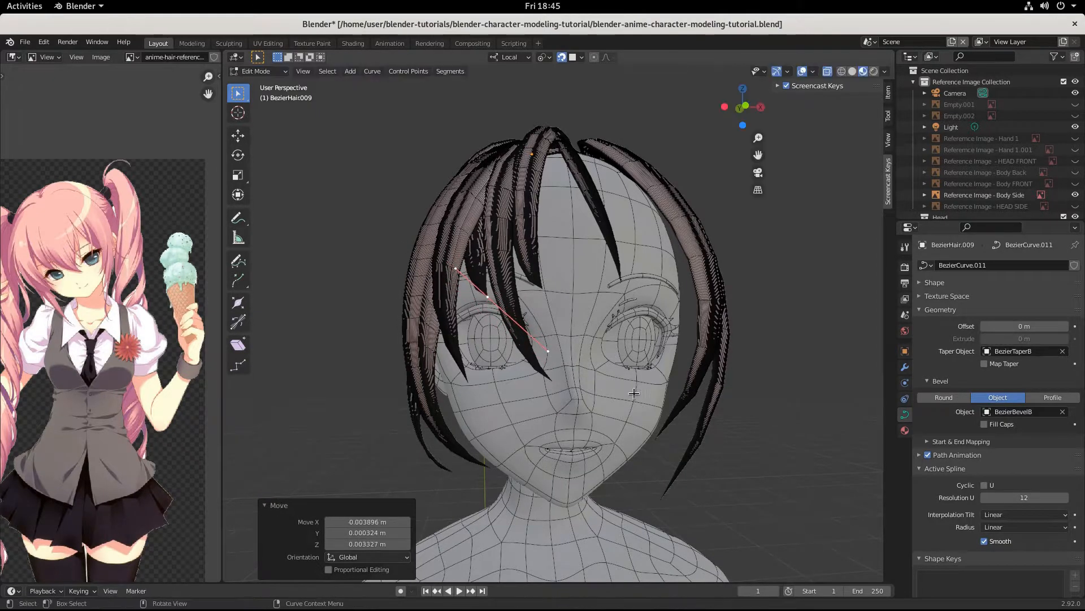
# Step: Orbit around the head to check the strand, then return to Object Mode
pyautogui.moveTo(619, 380); pyautogui.dragTo(678, 410, button='middle')
pyautogui.scroll(-3, 634, 398)
pyautogui.scroll(3, 590, 398)
pyautogui.middleClick(590, 398)
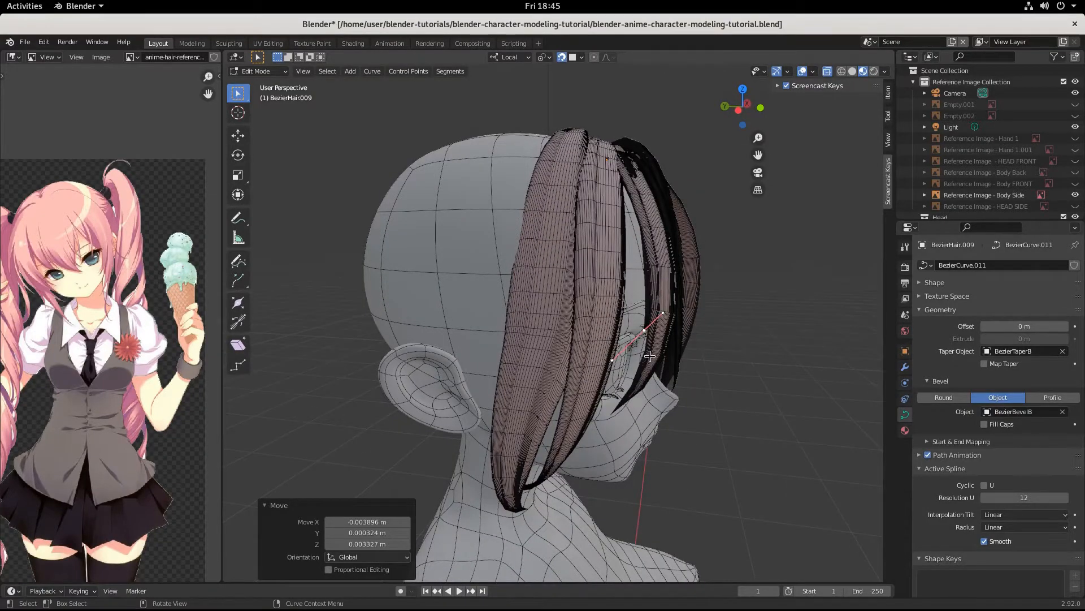
pyautogui.moveTo(649, 355); pyautogui.dragTo(548, 318, button='middle')
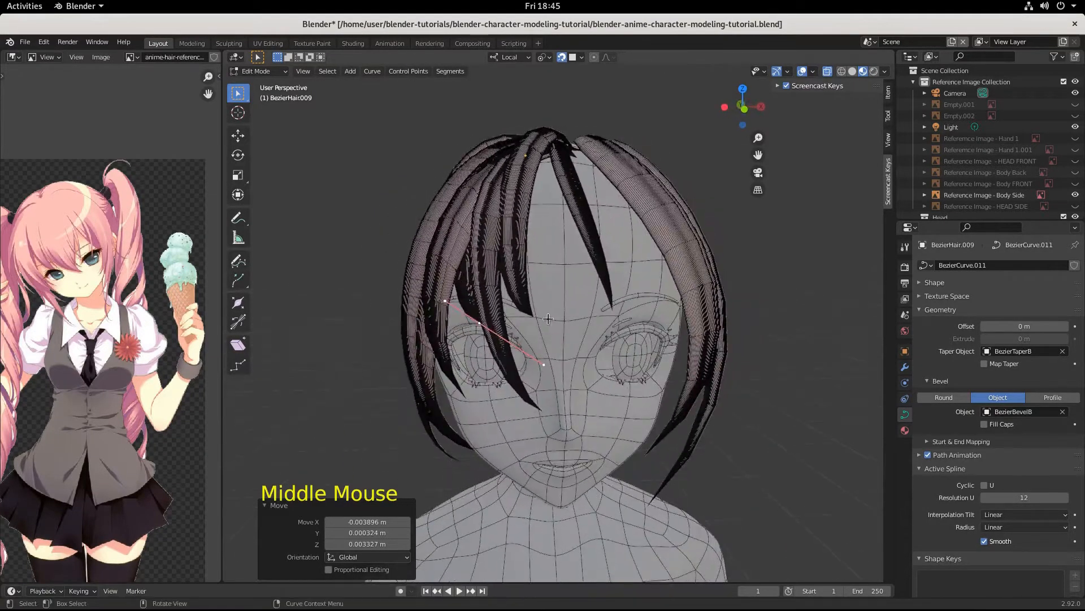
pyautogui.click(576, 192)
pyautogui.press('Tab')
pyautogui.click(576, 194)
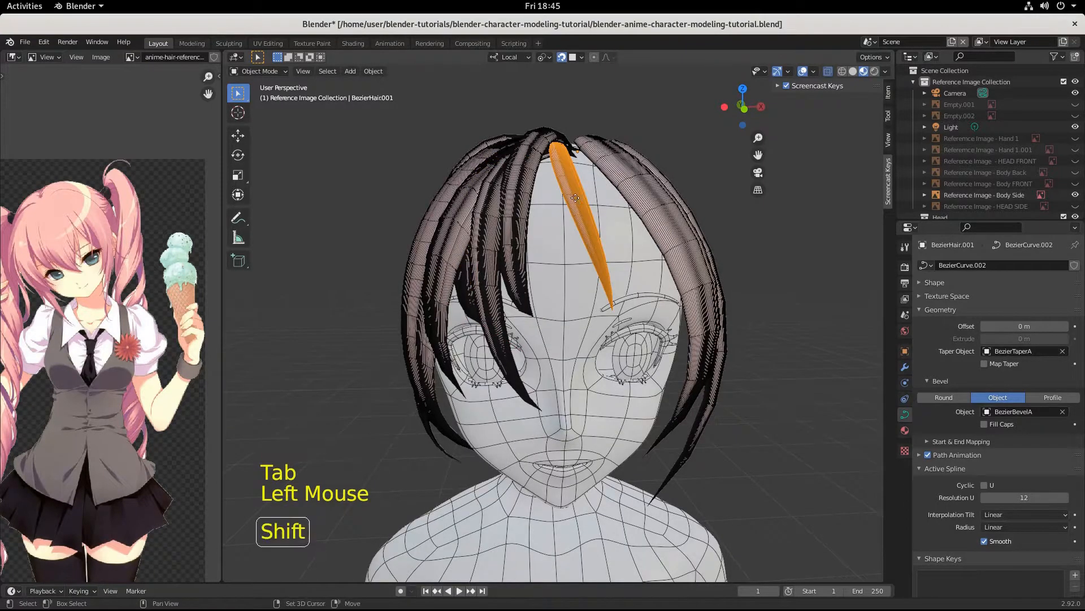
# Step: Duplicate the middle forehead strand as BezierHair.010, rotate it 27.1° then -54.4° about Z, and move it beside the face
pyautogui.hotkey('shift', 'd')
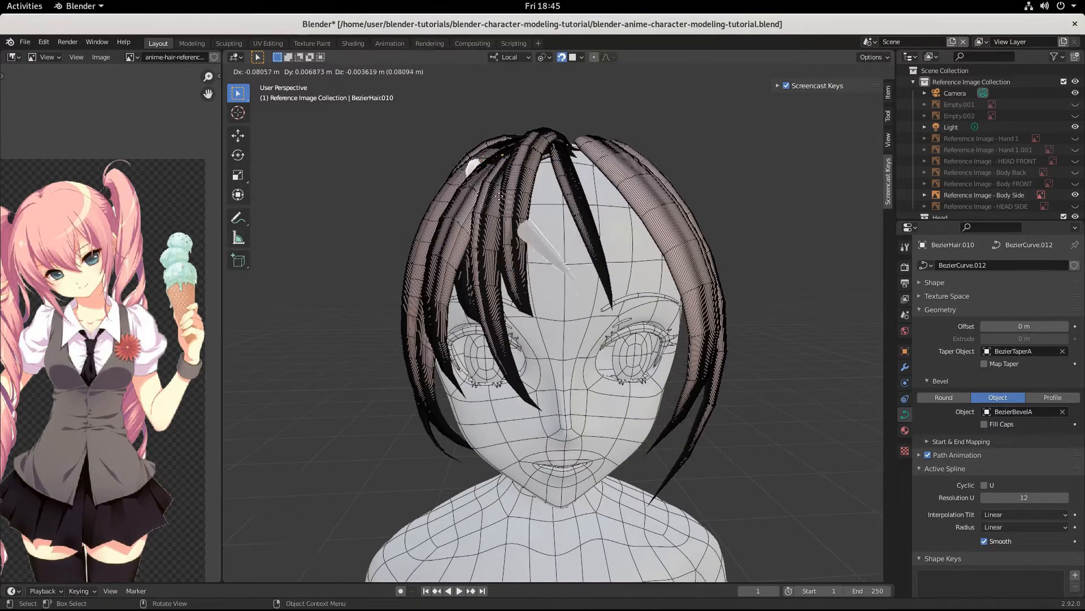
pyautogui.click(505, 202)
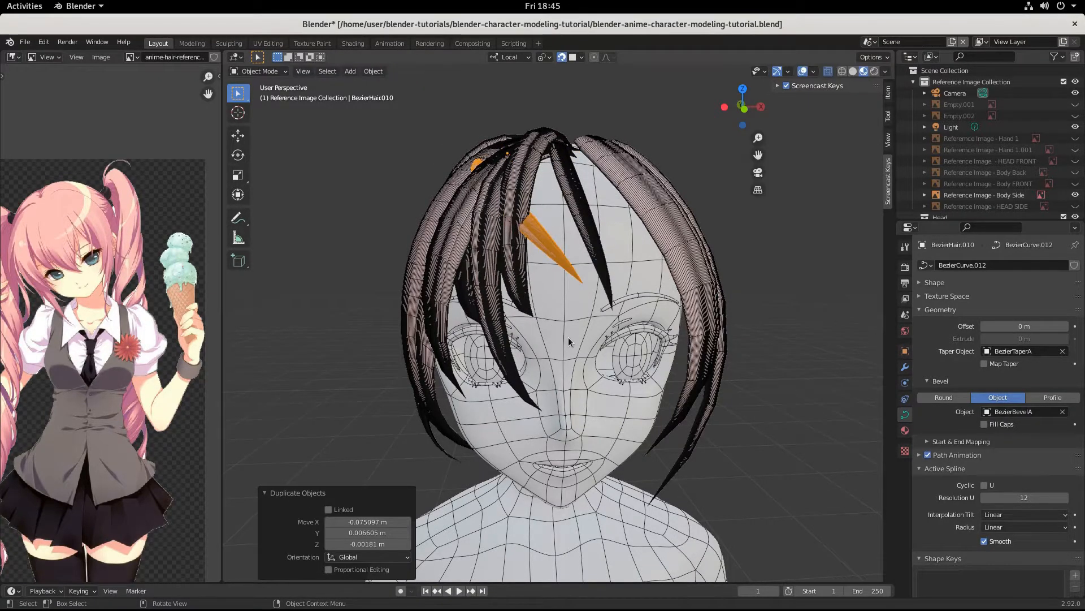
pyautogui.press('r')
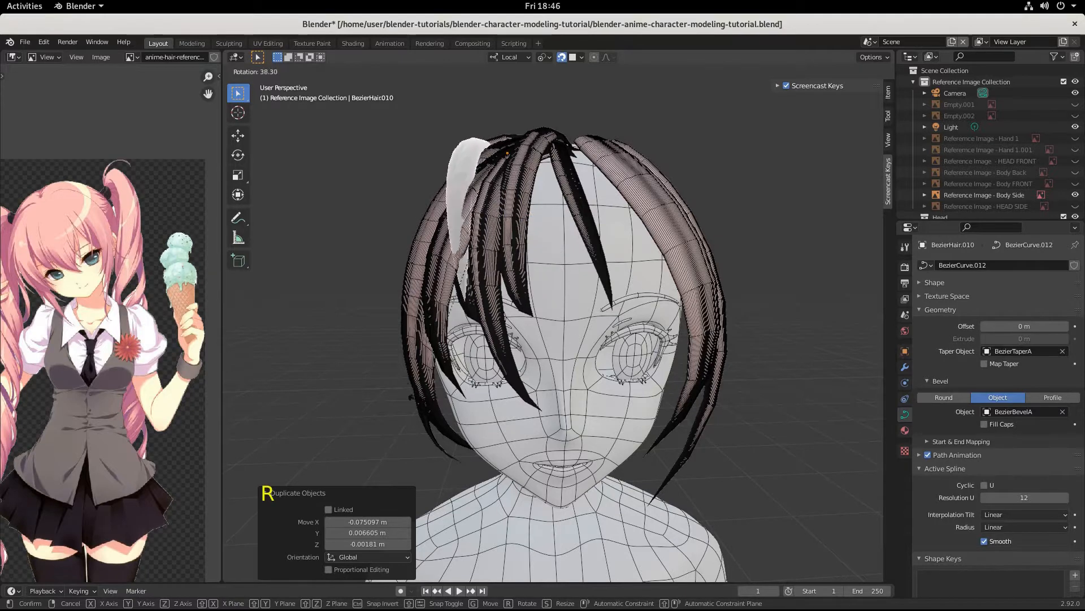
pyautogui.click(469, 407)
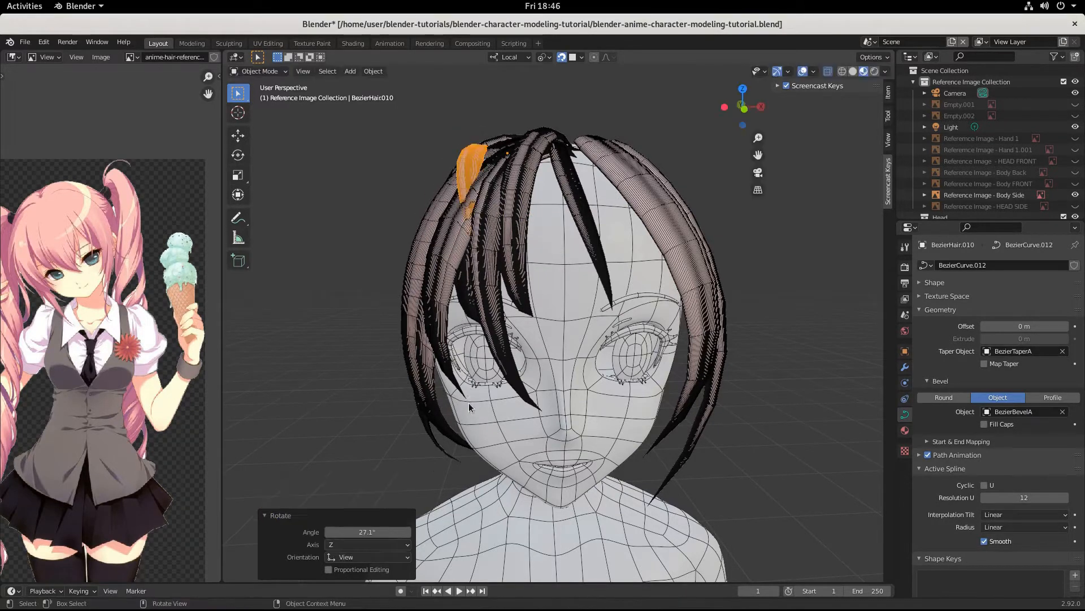
pyautogui.press('r')
pyautogui.press('z')
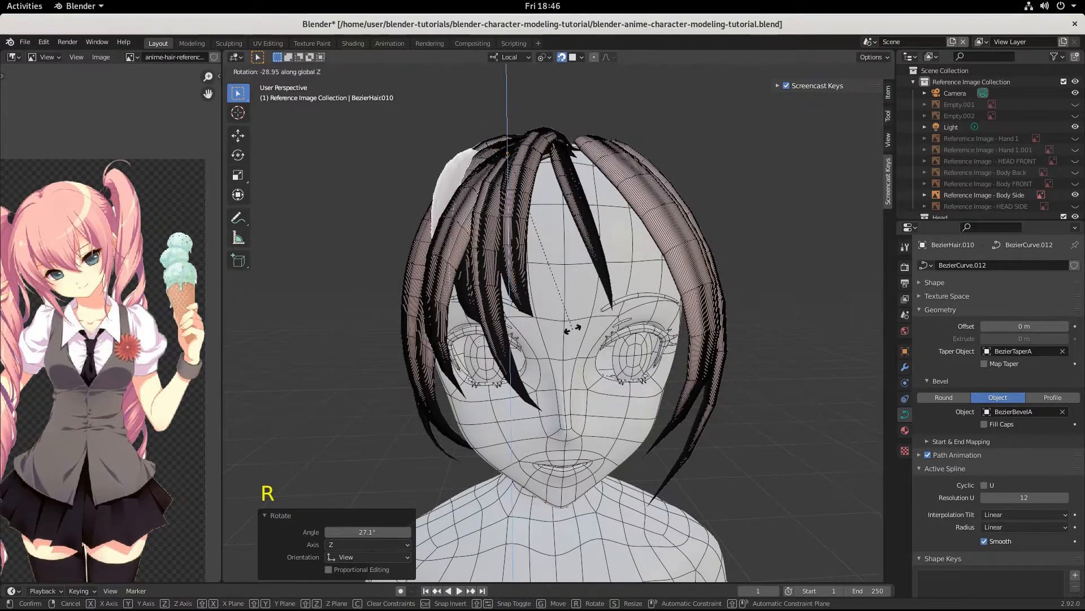
pyautogui.click(633, 276)
pyautogui.moveTo(633, 276); pyautogui.dragTo(689, 327, button='middle')
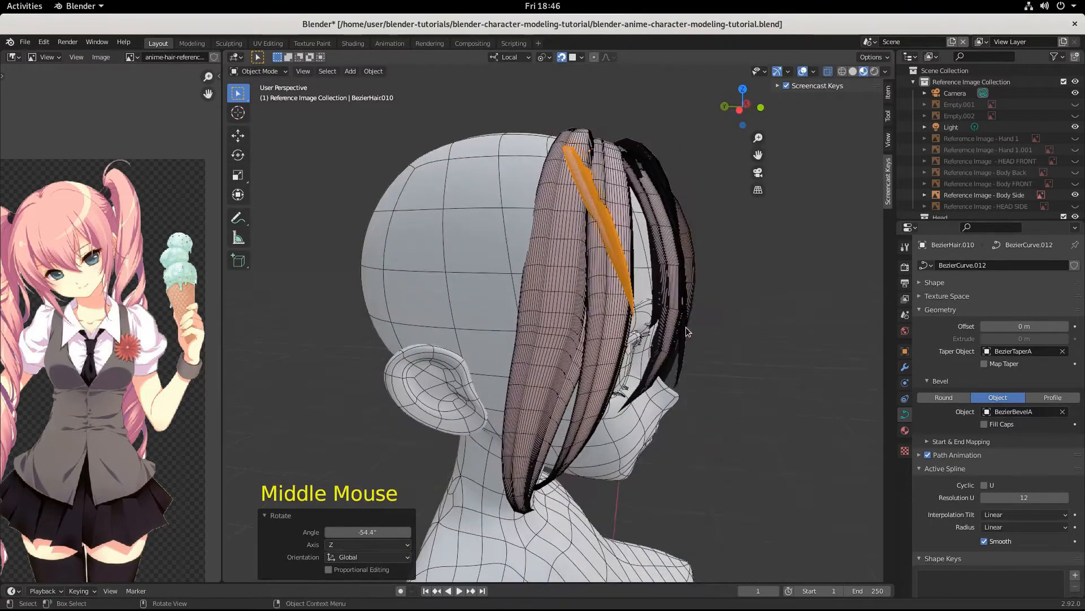
pyautogui.press('g')
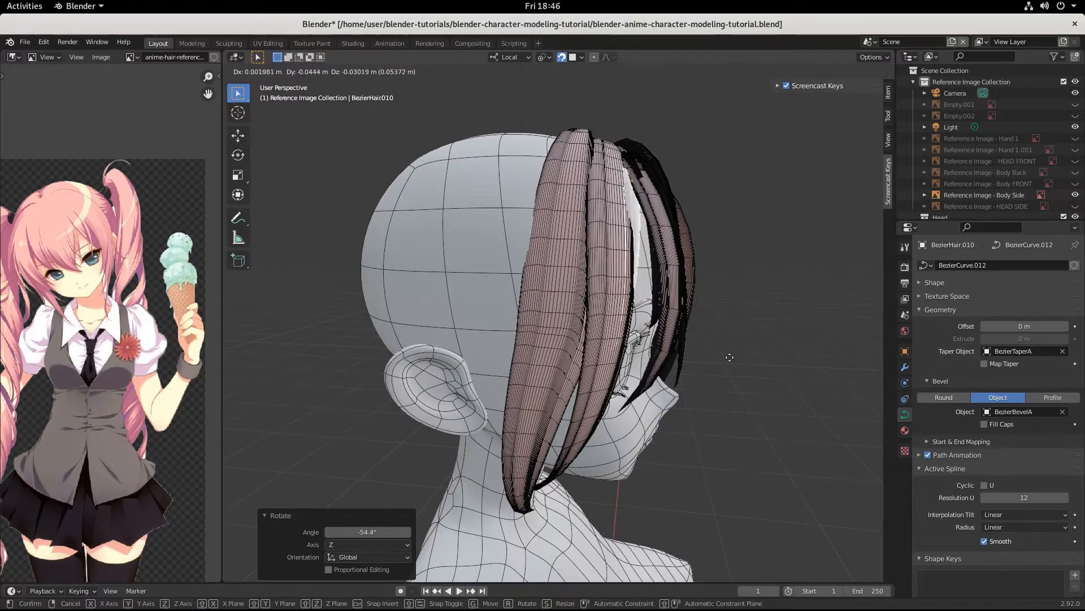
pyautogui.click(729, 359)
pyautogui.moveTo(729, 359); pyautogui.dragTo(642, 394, button='middle')
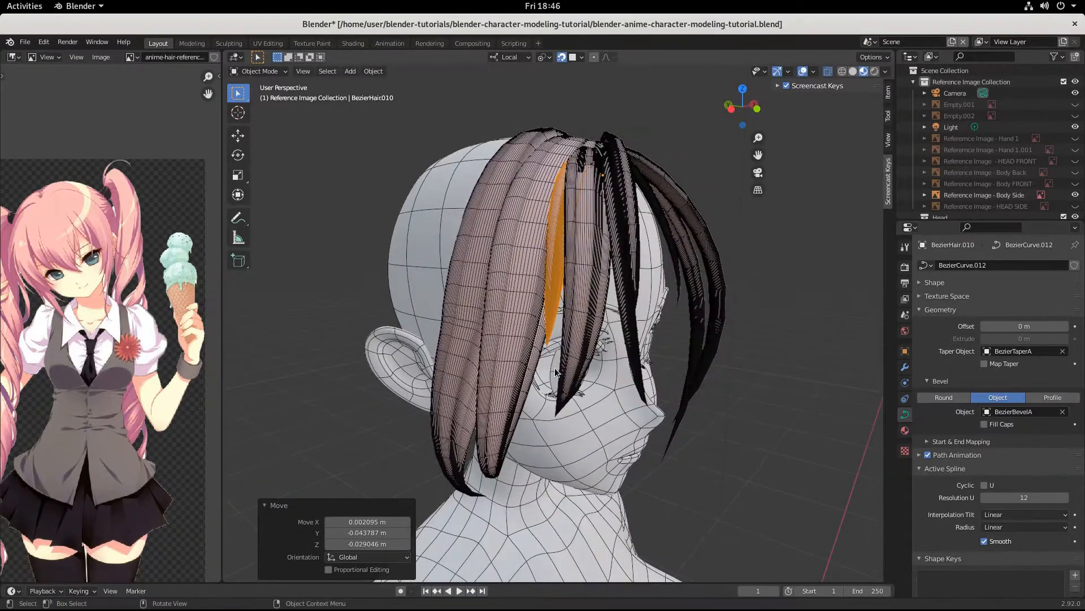
# Step: Snap-move one BezierHair.010 curve point about 0.0032, 0.0047, -0.0025 m against the face
pyautogui.press('Tab')
pyautogui.click(549, 341)
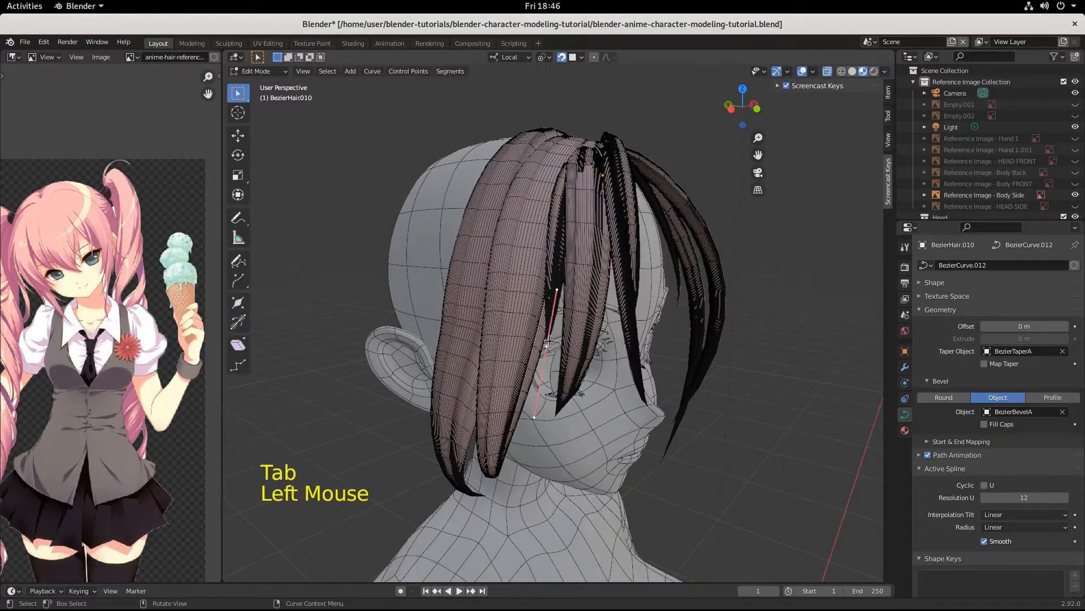
pyautogui.press('g')
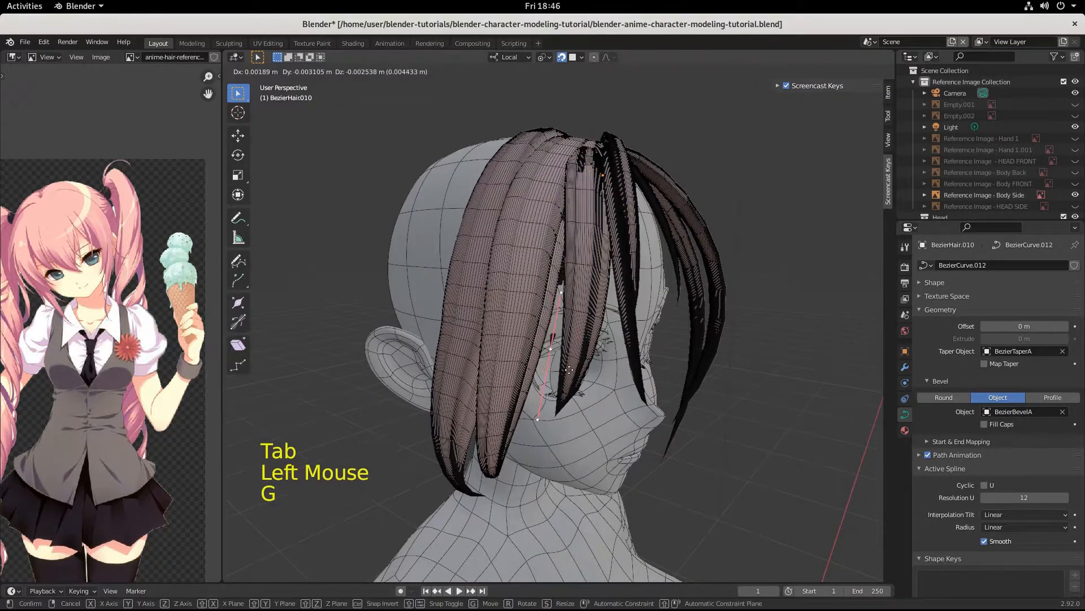
pyautogui.press('ctrl')
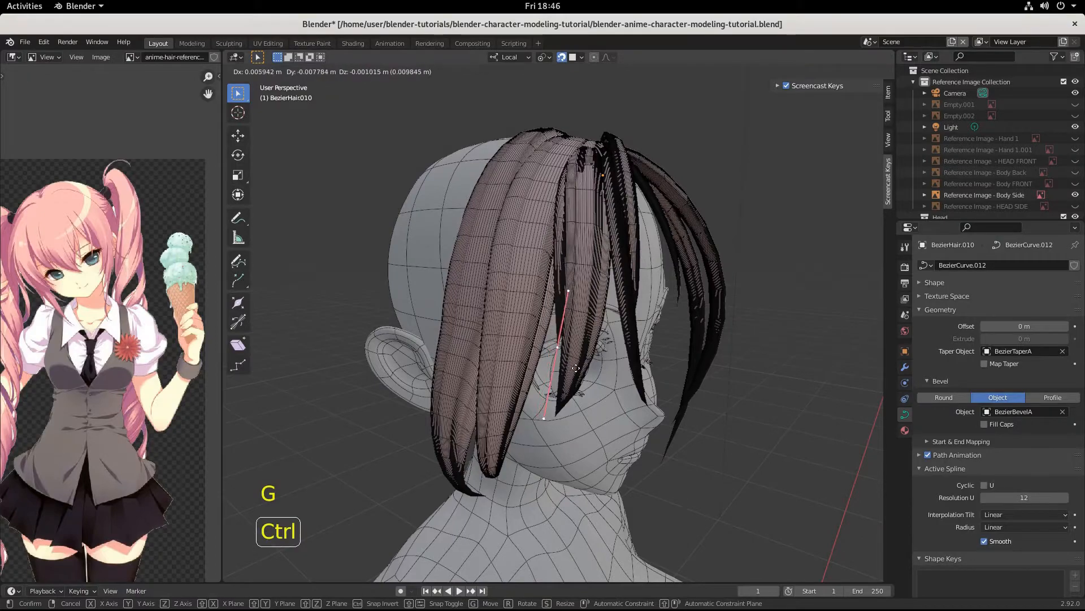
pyautogui.click(572, 370)
pyautogui.moveTo(572, 370)
pyautogui.mouseDown(button='middle')
pyautogui.moveTo(555, 383)
pyautogui.moveTo(664, 385)
pyautogui.moveTo(576, 420)
pyautogui.moveTo(560, 373)
pyautogui.mouseUp(button='middle')
# Step: Return to Object Mode and select the BezierHair.002 strand
pyautogui.click(535, 272)
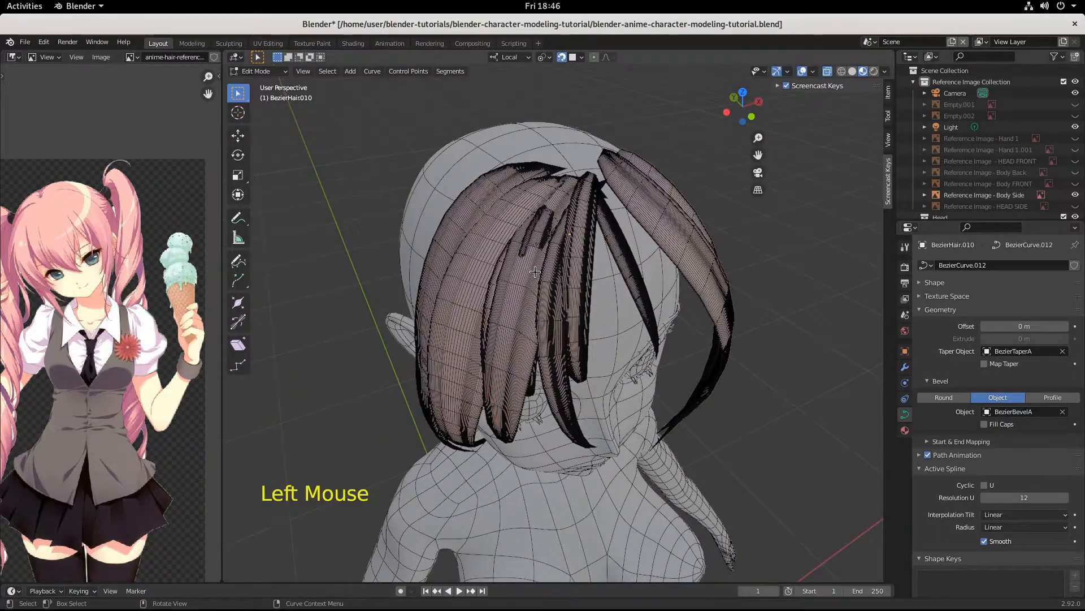
pyautogui.press('Tab')
pyautogui.click(534, 277)
pyautogui.moveTo(531, 348); pyautogui.dragTo(497, 299, button='middle')
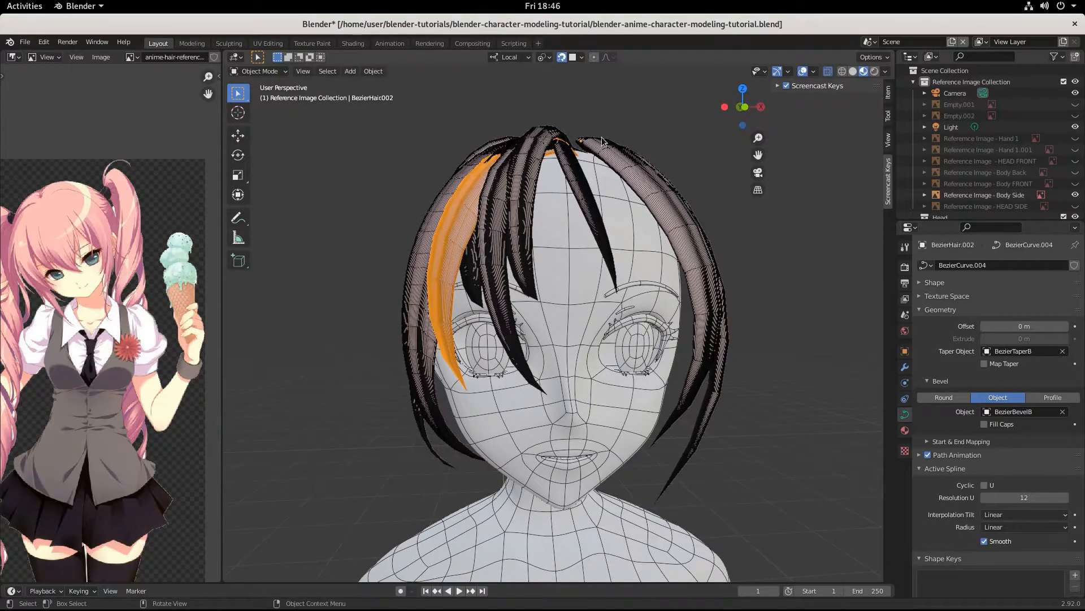
# Step: Scale BezierHair.002's top control point handles to 1.601, then select BezierHair.005 in Object Mode
pyautogui.press('Tab')
pyautogui.click(575, 157)
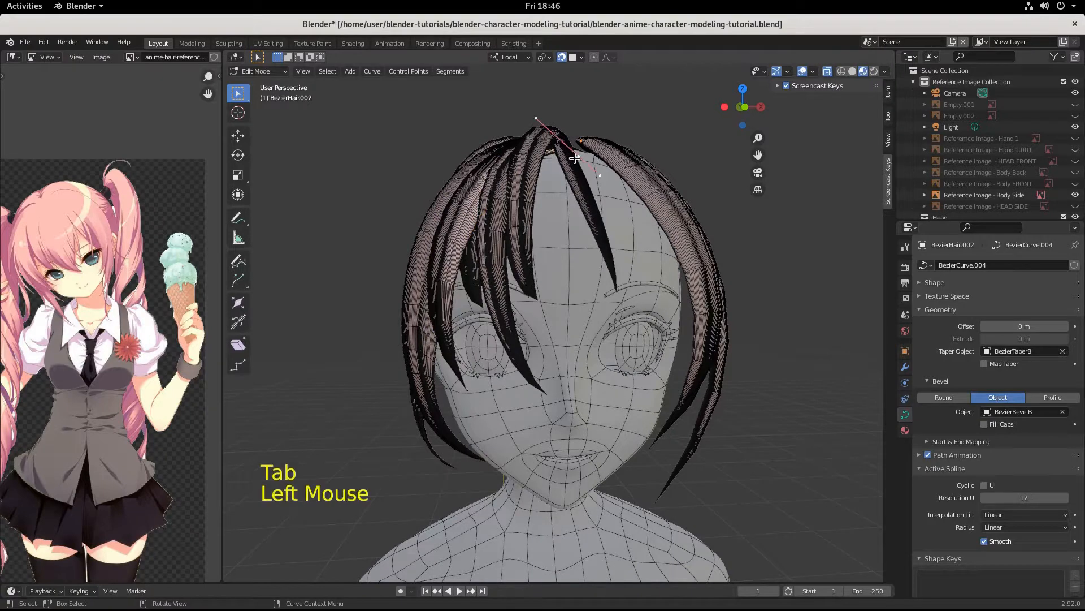
pyautogui.press('s')
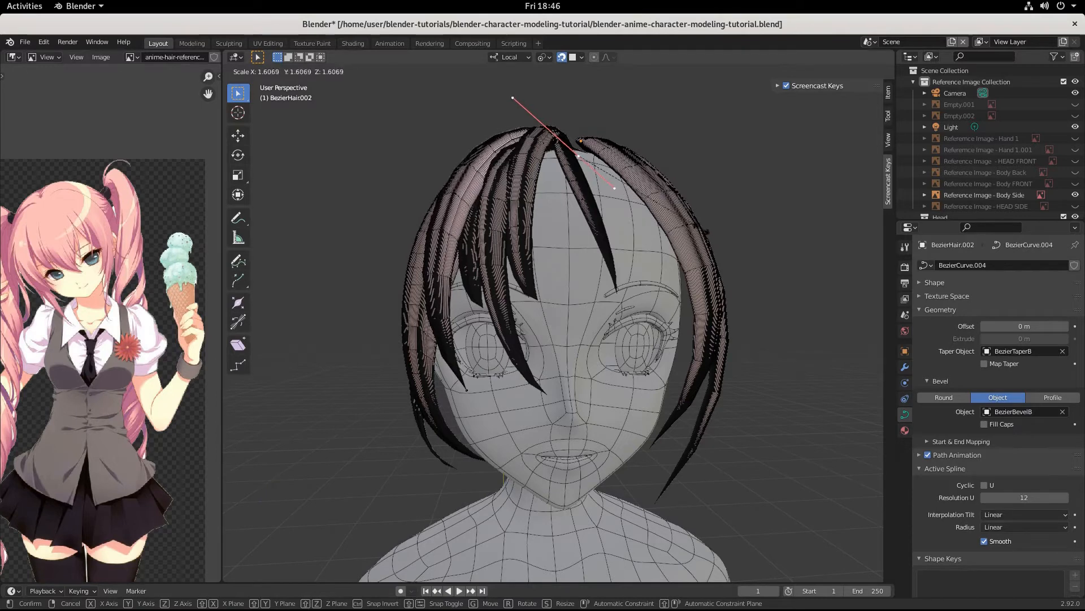
pyautogui.click(700, 228)
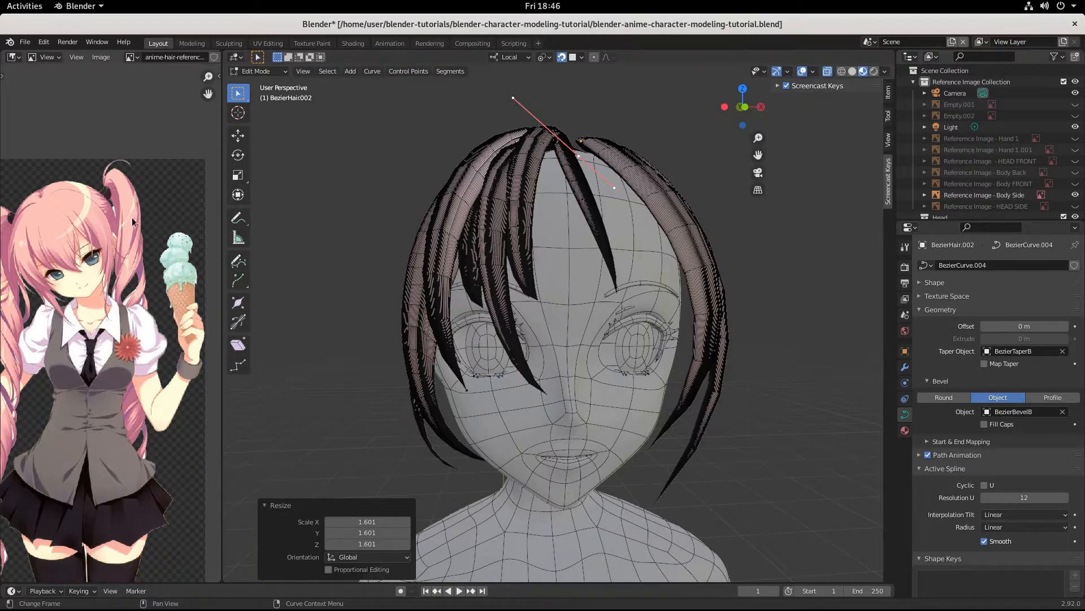
pyautogui.click(423, 243)
pyautogui.press('Tab')
pyautogui.click(414, 285)
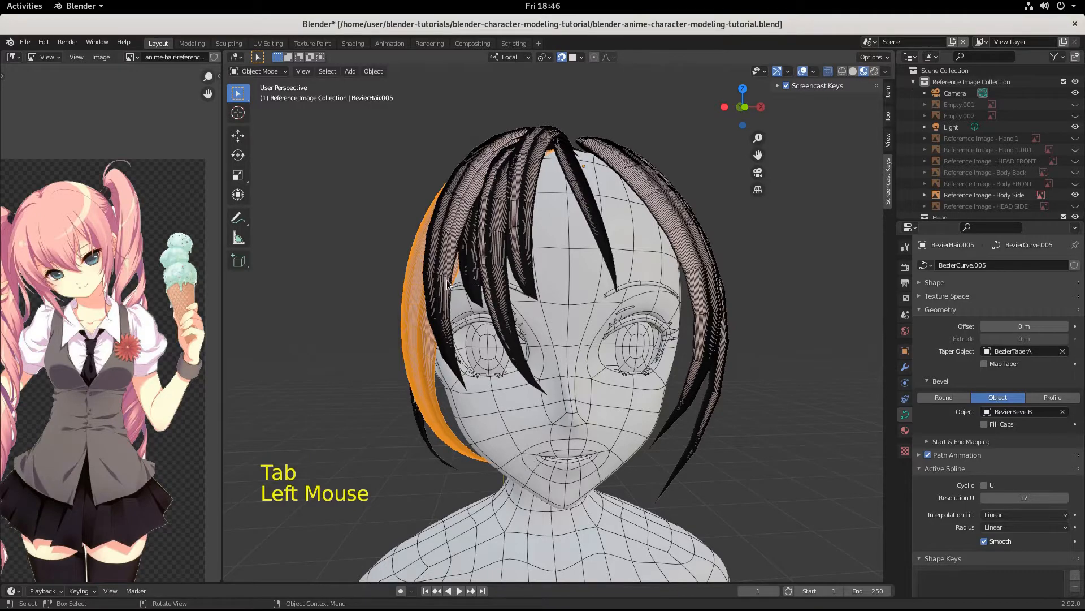
# Step: Scale the top control point of BezierHair.005 to 1.555
pyautogui.press('Tab')
pyautogui.moveTo(448, 284); pyautogui.dragTo(500, 198, button='middle')
pyautogui.click(506, 189)
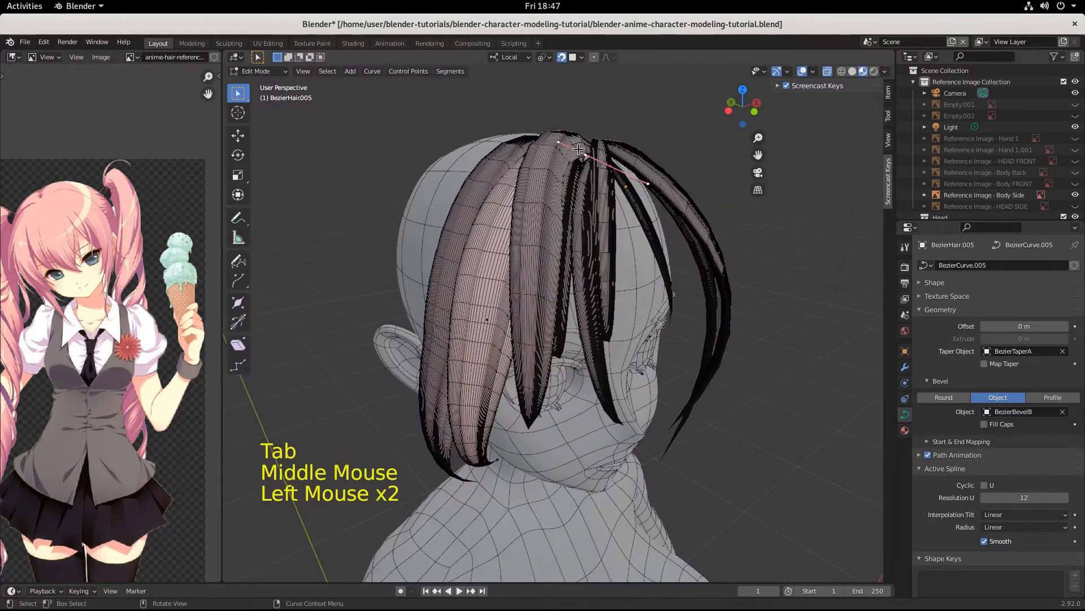
pyautogui.moveTo(623, 325); pyautogui.dragTo(589, 231, button='middle')
pyautogui.press('s')
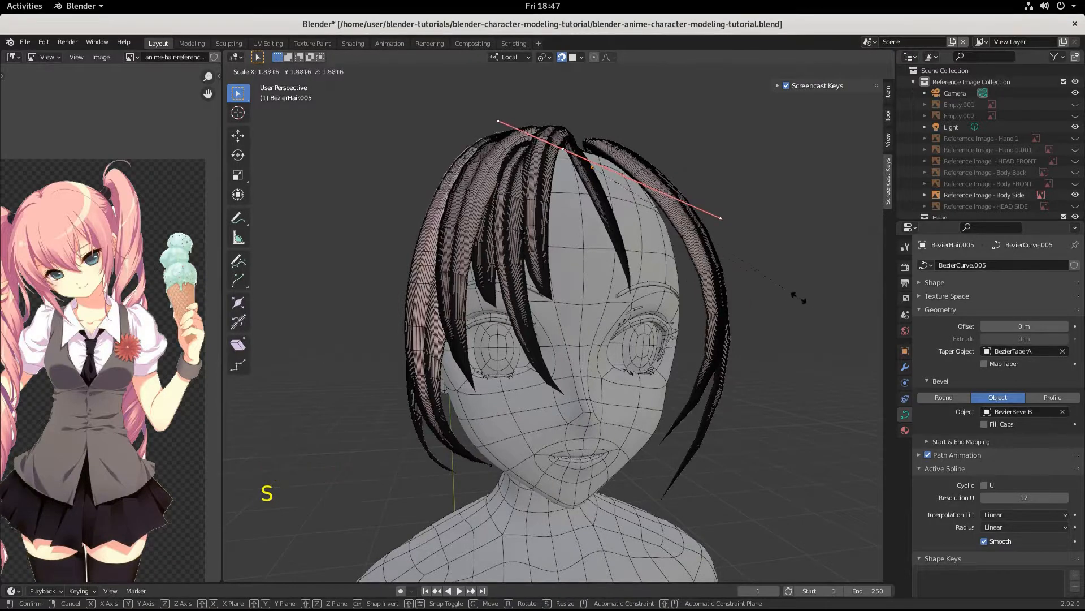
pyautogui.click(753, 280)
# Step: Scale a lower point 1.102, rotate it 11.3°, scale 0.875, and move it closer to the face
pyautogui.click(428, 251)
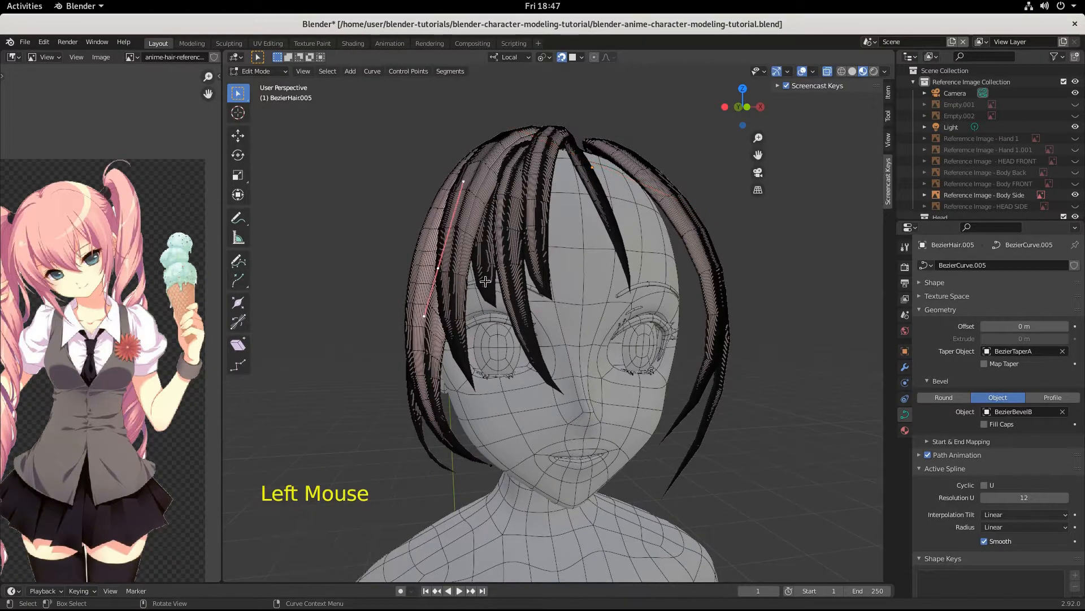
pyautogui.press('s')
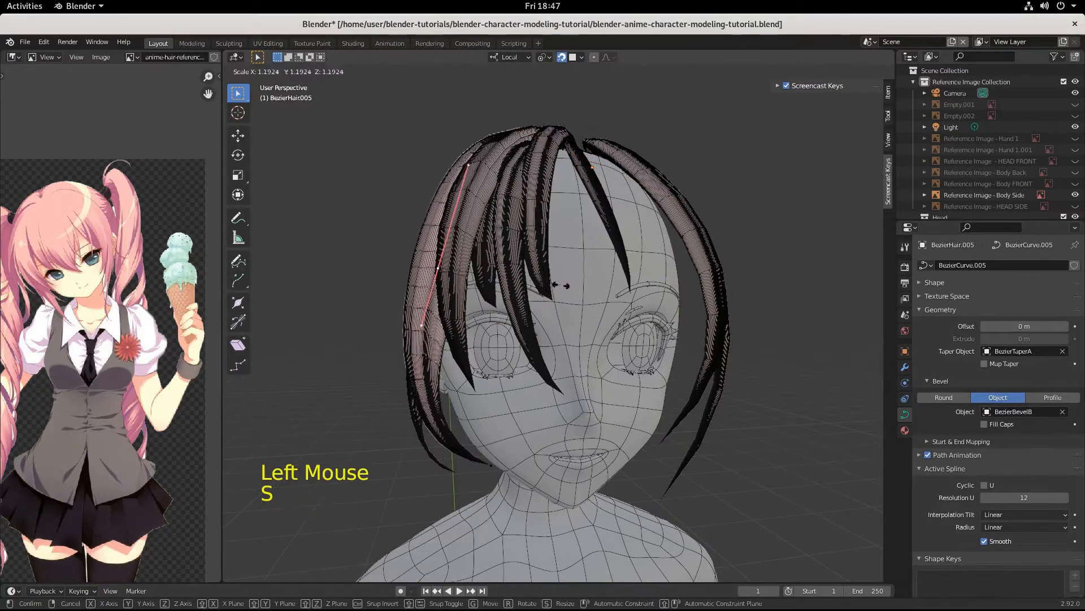
pyautogui.click(552, 289)
pyautogui.press('r')
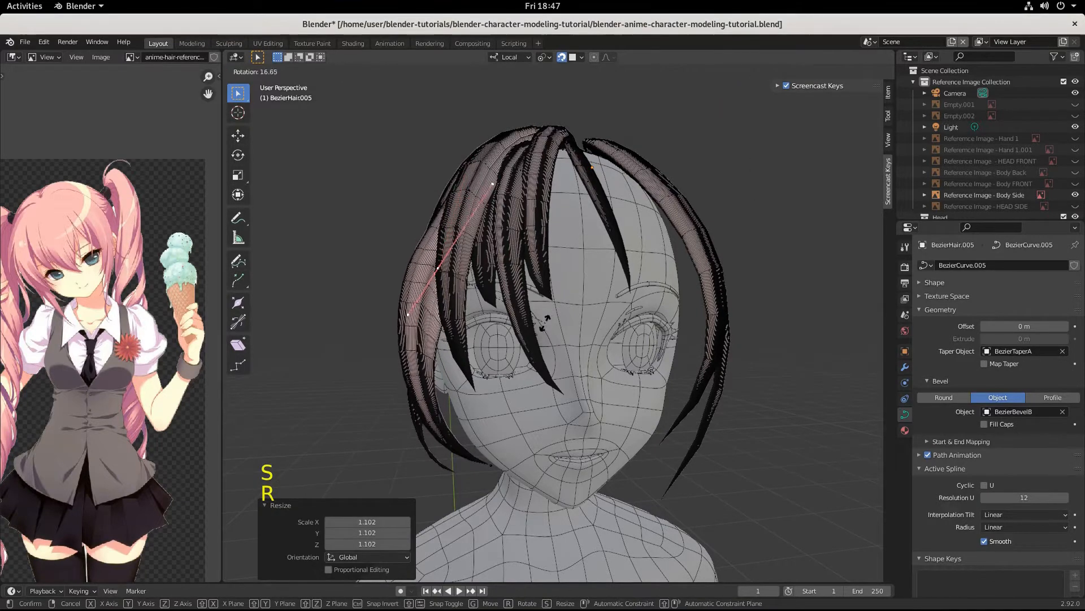
pyautogui.click(559, 316)
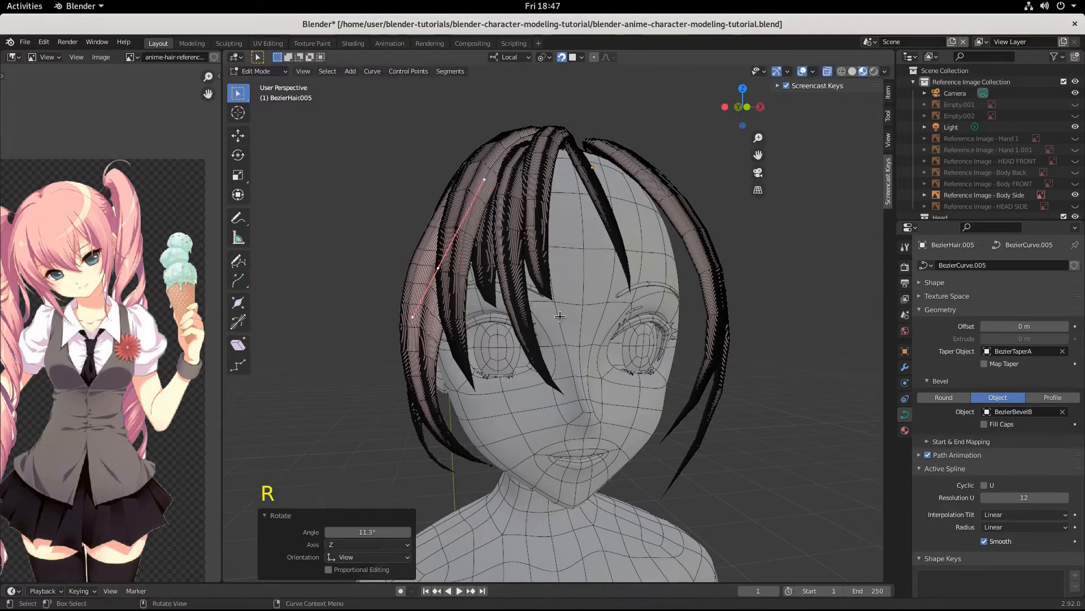
pyautogui.press('s')
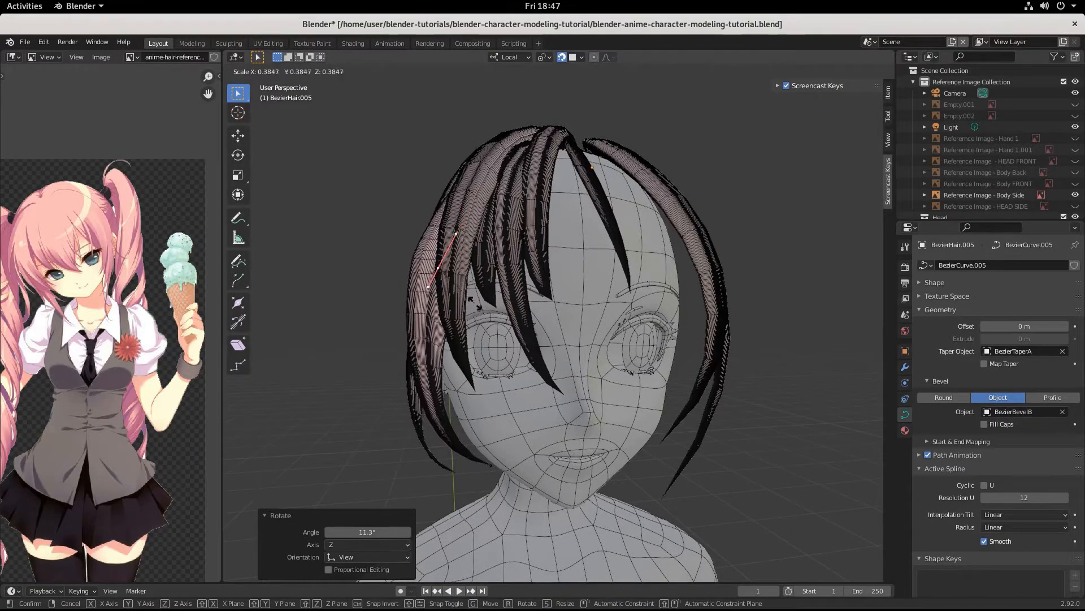
pyautogui.click(546, 305)
pyautogui.press('g')
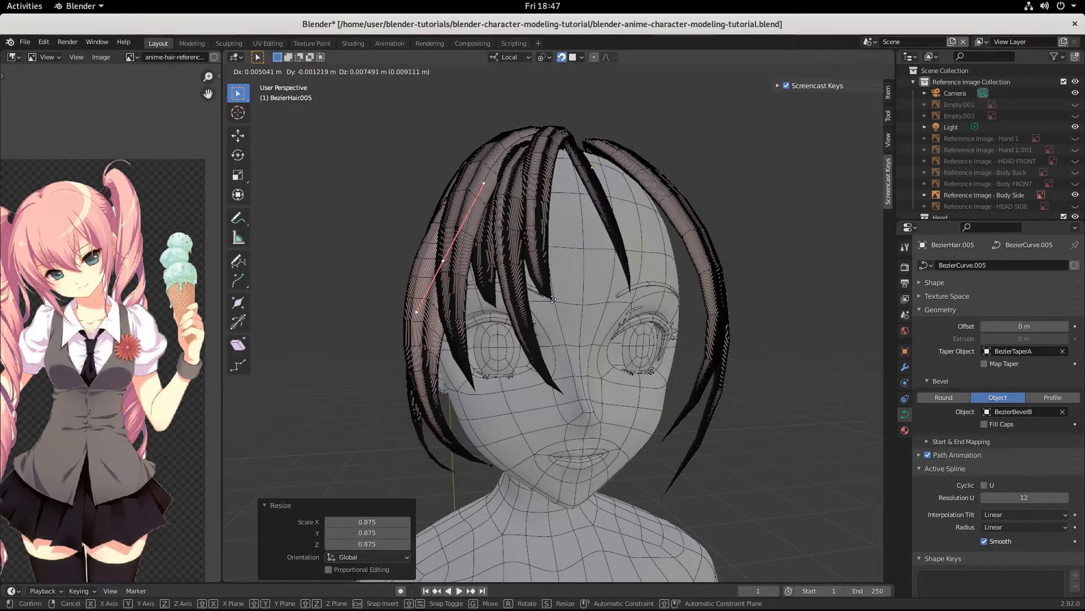
pyautogui.click(550, 299)
# Step: Check the strand's curve points from the side and return to Object Mode
pyautogui.moveTo(551, 298)
pyautogui.mouseDown(button='middle')
pyautogui.moveTo(616, 356)
pyautogui.moveTo(537, 314)
pyautogui.mouseUp(button='middle')
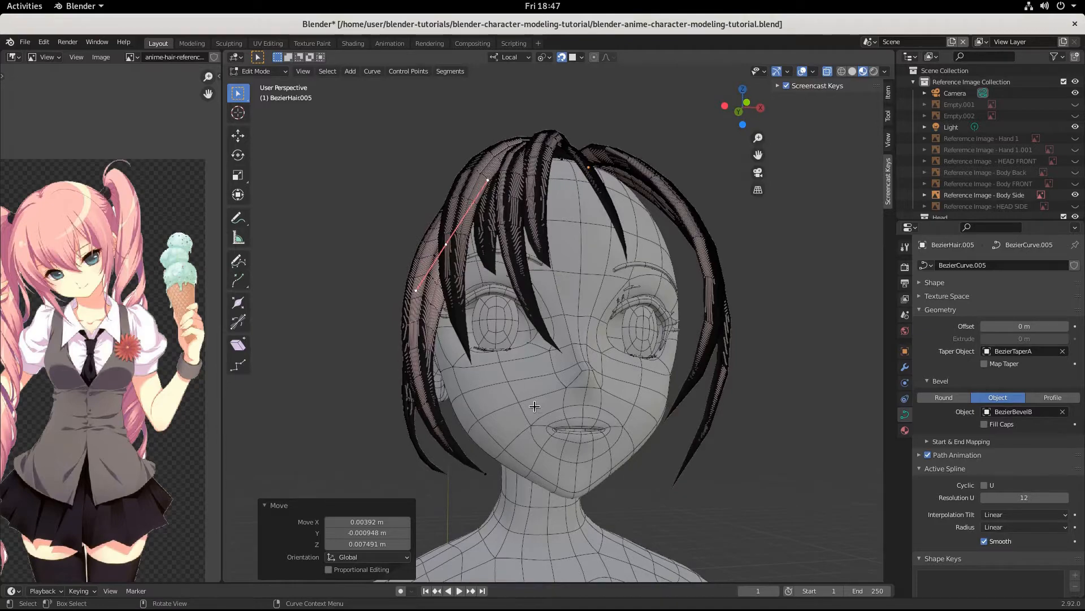
pyautogui.moveTo(534, 406); pyautogui.dragTo(490, 327, button='middle')
pyautogui.click(493, 477)
pyautogui.click(490, 326)
pyautogui.press('Tab')
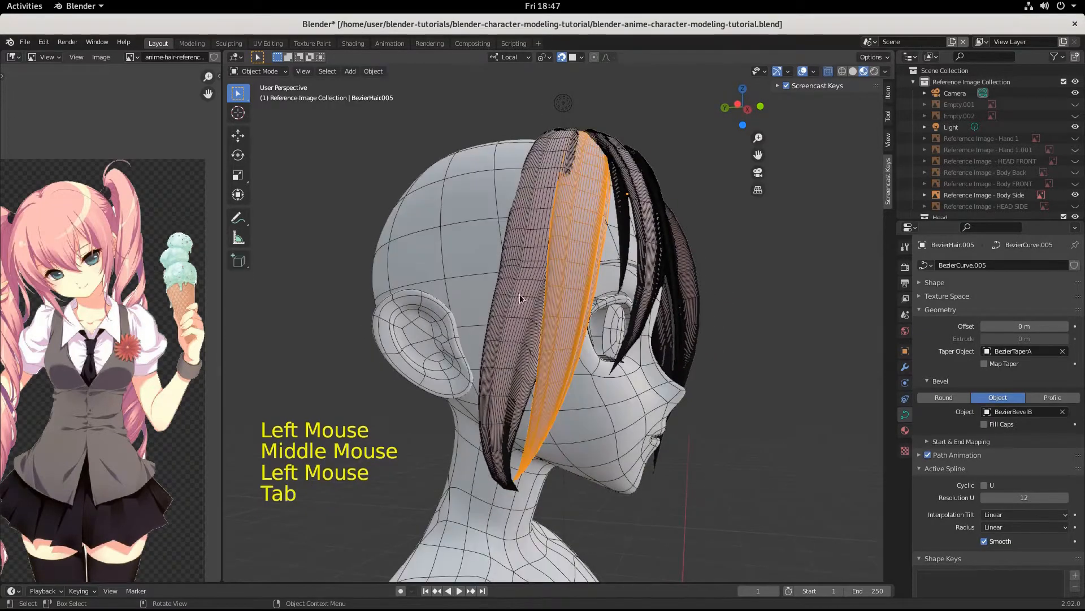
# Step: Select the duplicated BezierHair.006 strand and enter Edit Mode on it
pyautogui.click(525, 266)
pyautogui.moveTo(526, 266); pyautogui.dragTo(504, 281, button='middle')
pyautogui.click(541, 193)
pyautogui.click(478, 278)
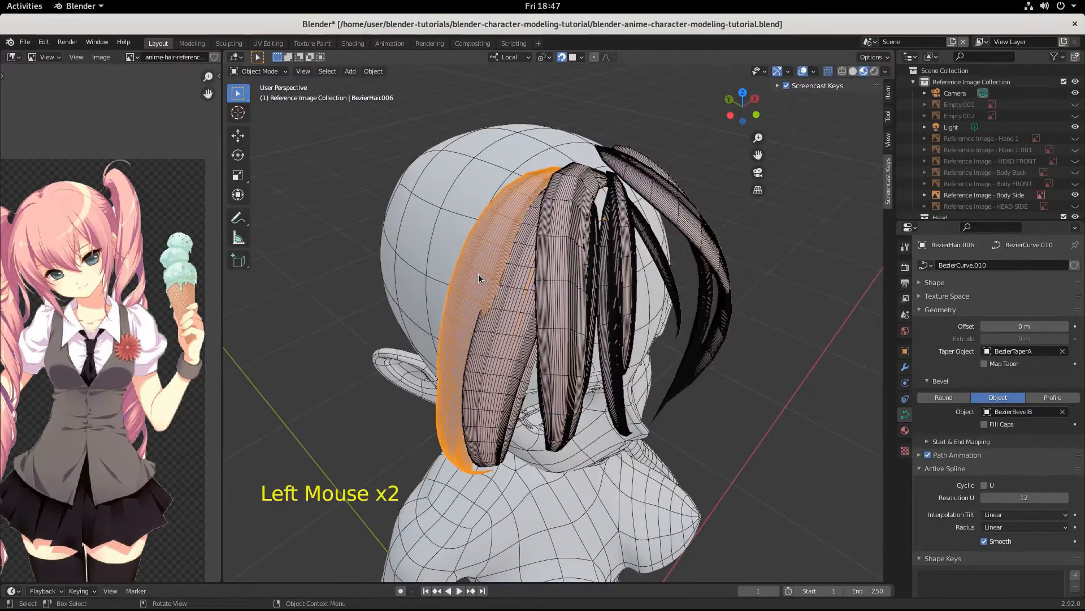
pyautogui.press('Tab')
# Step: Scale a control point's handles to 1.117, rotate them -13.1°, and move the point
pyautogui.click(565, 217)
pyautogui.moveTo(566, 218); pyautogui.dragTo(676, 309, button='middle')
pyautogui.press('s')
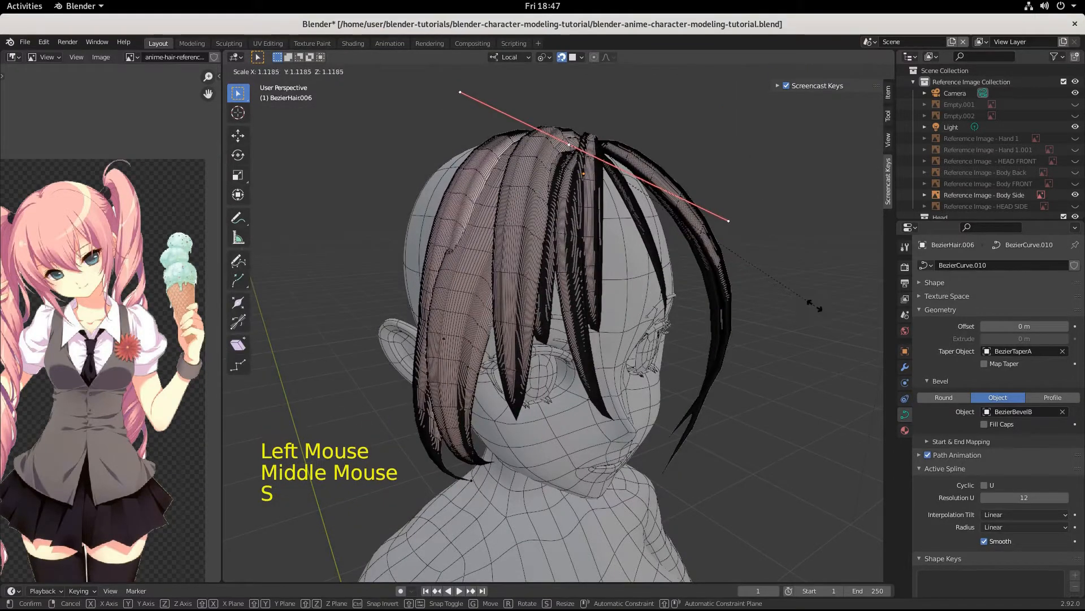
pyautogui.click(812, 305)
pyautogui.press('r')
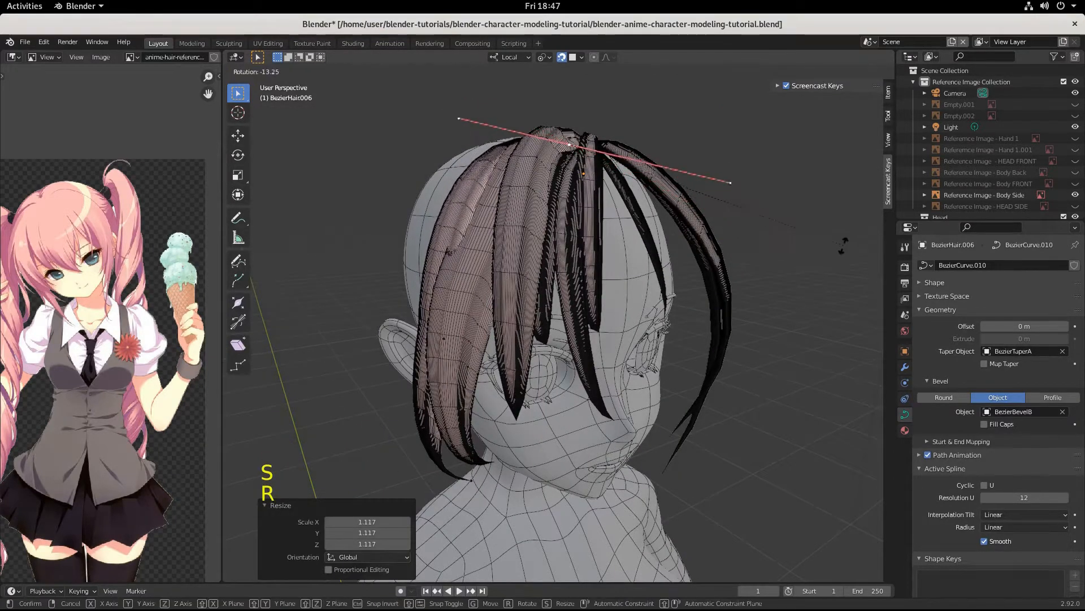
pyautogui.click(841, 242)
pyautogui.press('g')
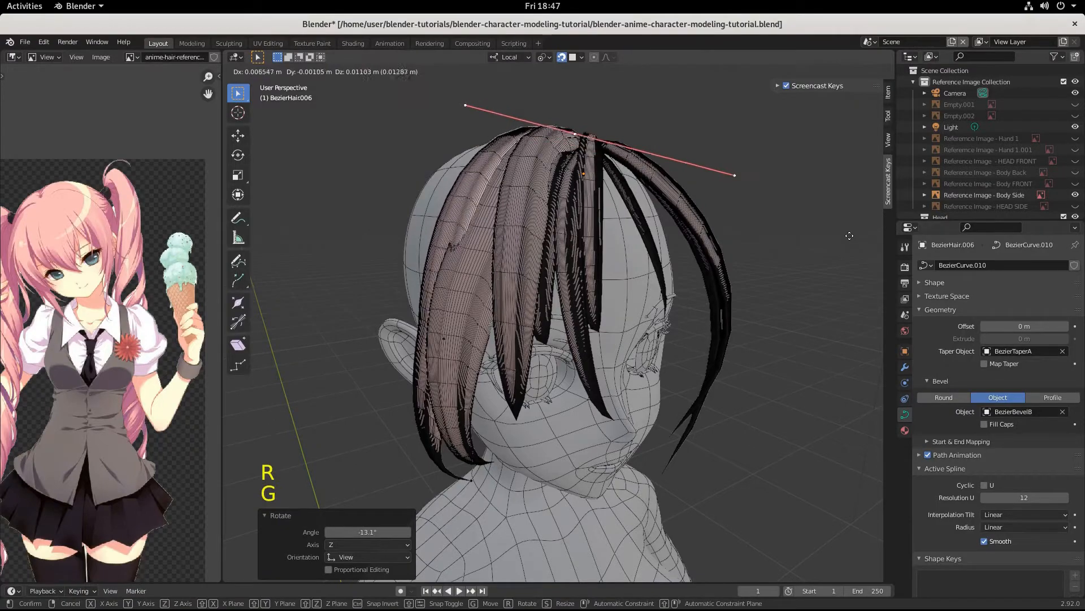
pyautogui.click(840, 236)
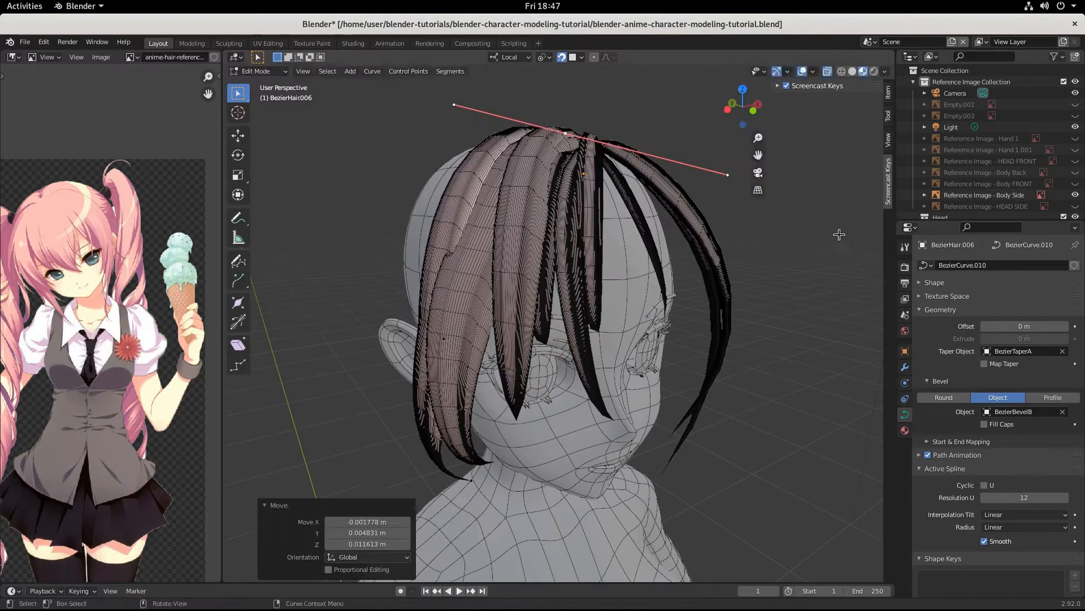
# Step: From a top view, reposition the selected control point around the crown
pyautogui.moveTo(838, 233); pyautogui.dragTo(672, 306, button='middle')
pyautogui.scroll(3, 746, 282)
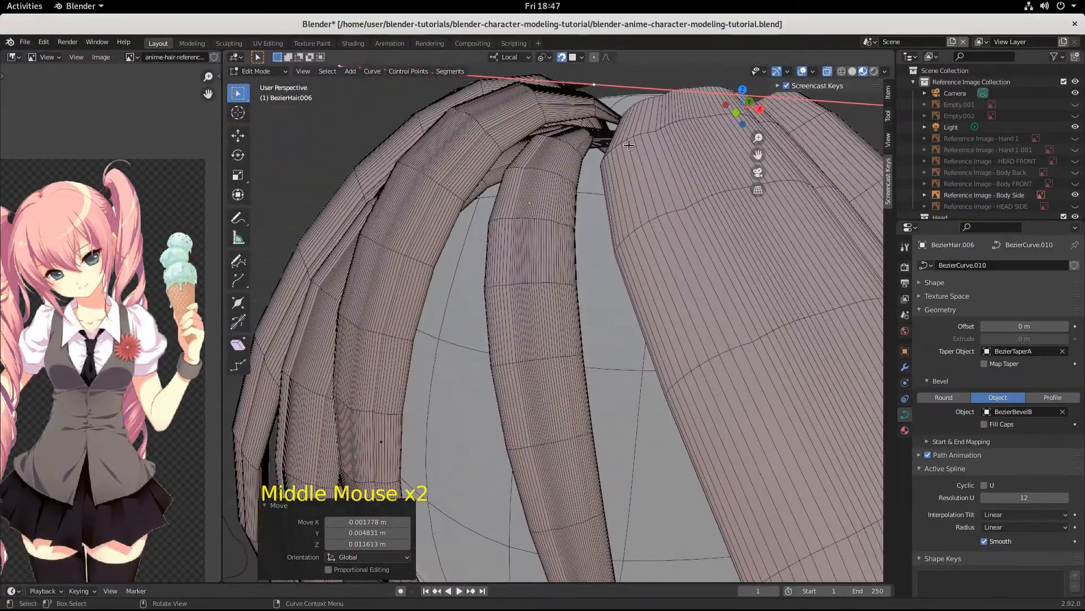
pyautogui.press('g')
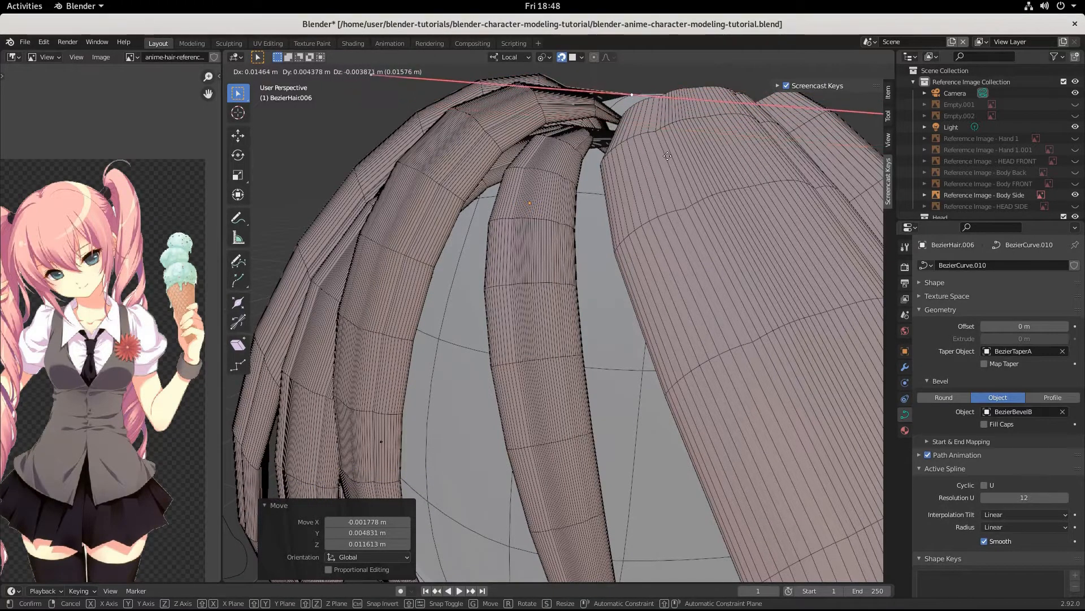
pyautogui.click(662, 168)
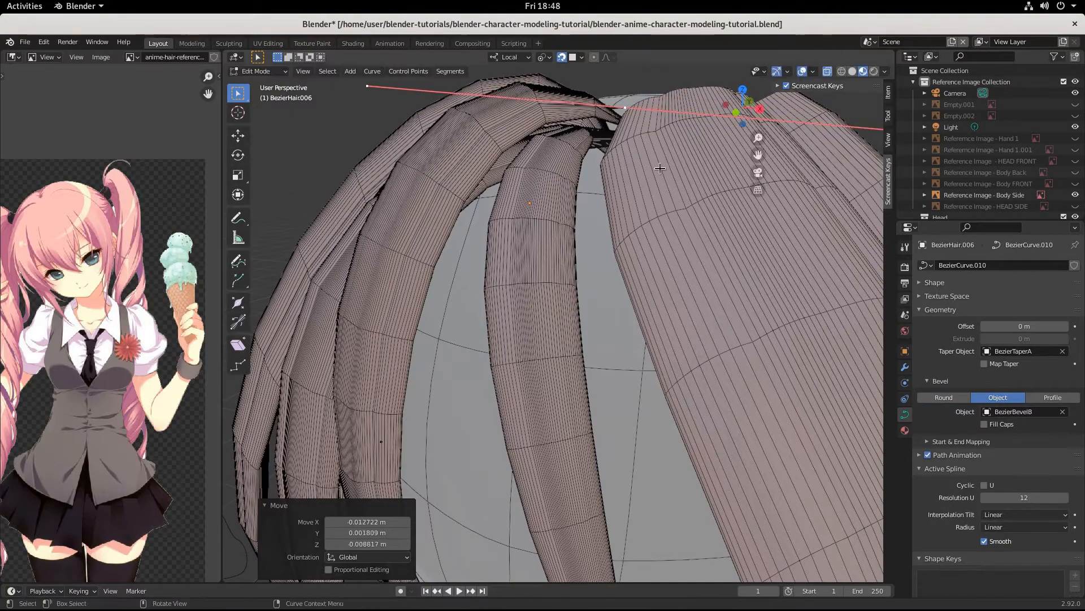
pyautogui.moveTo(662, 168); pyautogui.dragTo(643, 194, button='middle')
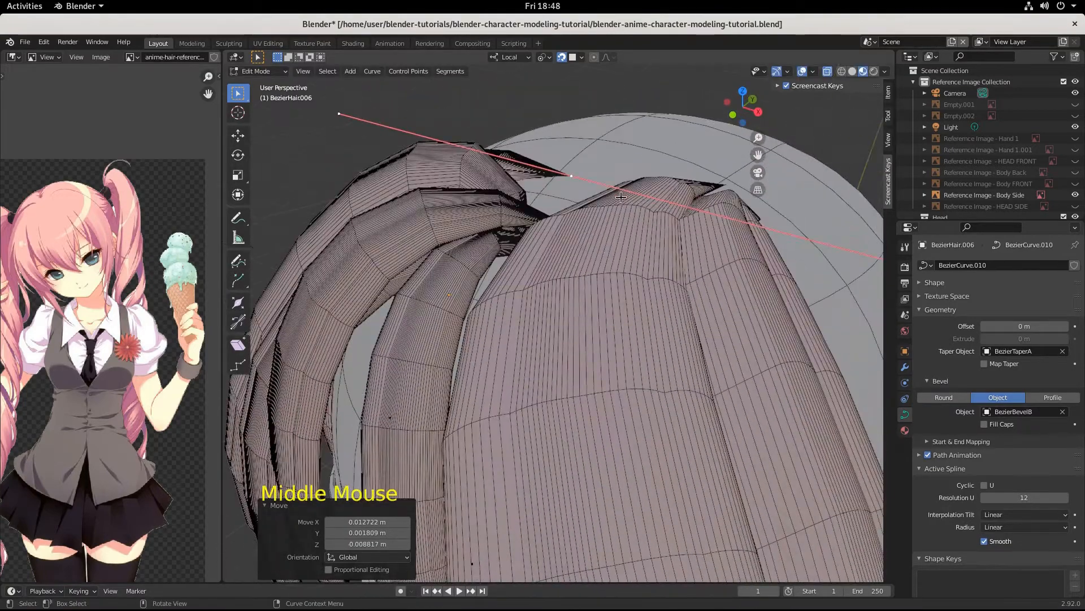
pyautogui.press('g')
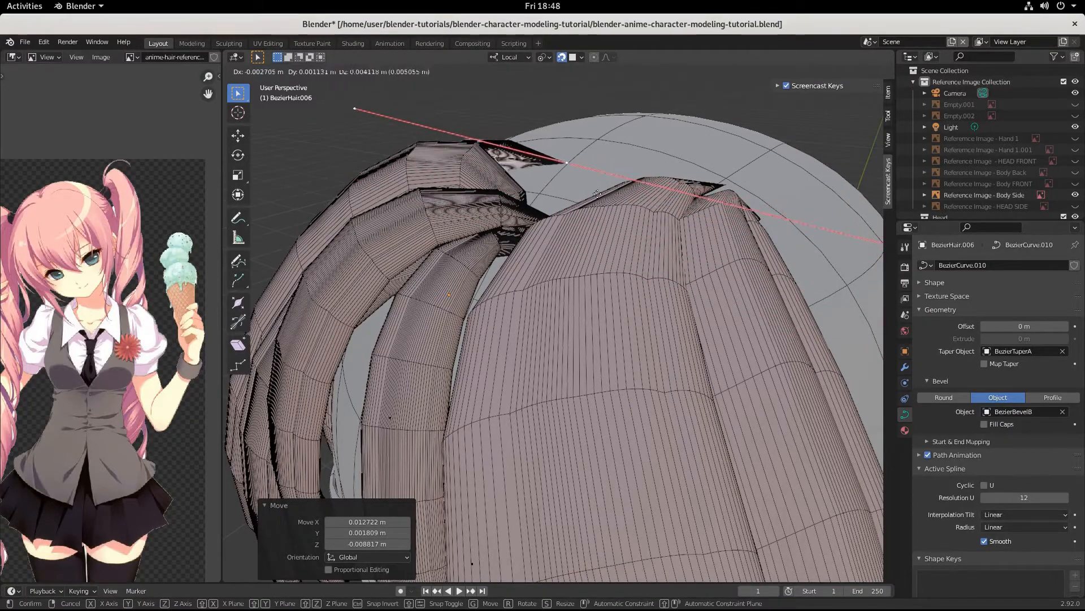
pyautogui.click(707, 201)
# Step: Rotate the handle to bend the strand and shift the selected points
pyautogui.moveTo(707, 201); pyautogui.dragTo(781, 243, button='middle')
pyautogui.scroll(-2, 780, 243)
pyautogui.press('r')
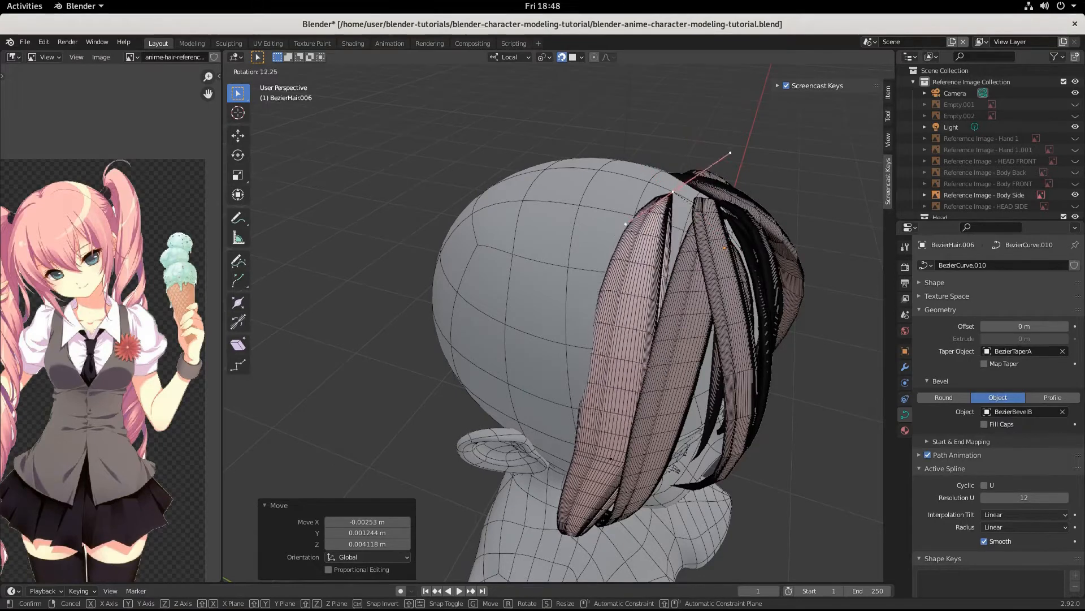
pyautogui.click(748, 281)
pyautogui.press('g')
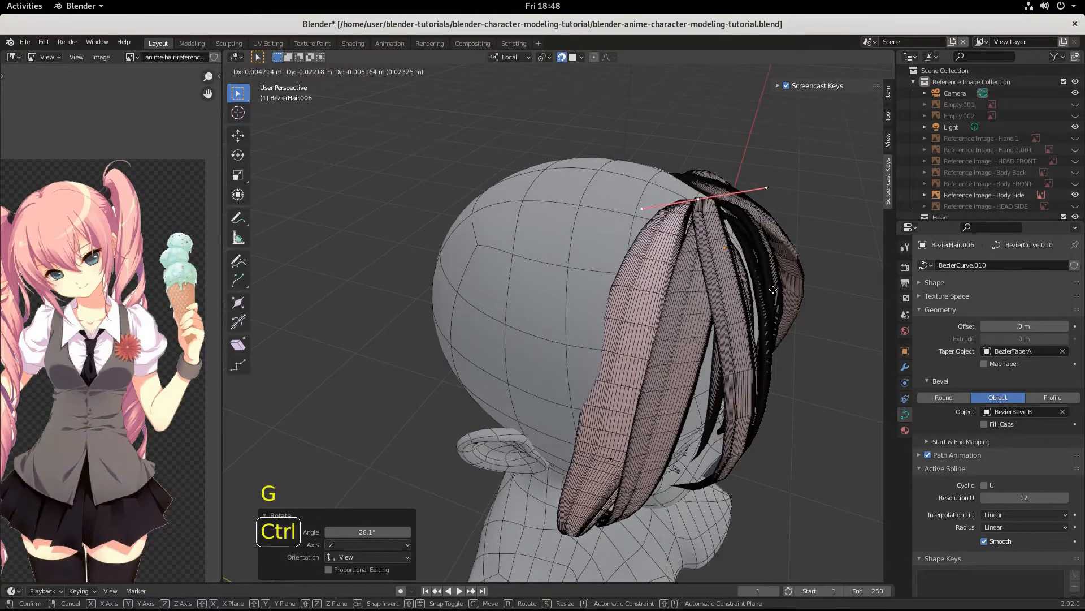
pyautogui.click(766, 293)
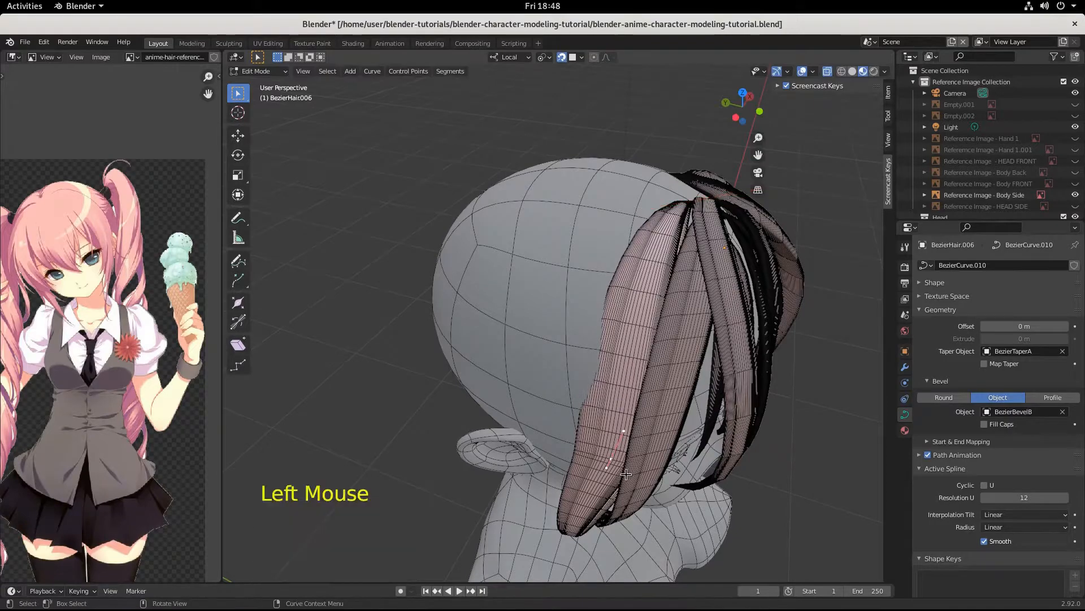
# Step: Scale the selected points to 1.240, rotate them 19.1°, and move them
pyautogui.moveTo(766, 293); pyautogui.dragTo(635, 395, button='middle')
pyautogui.press('s')
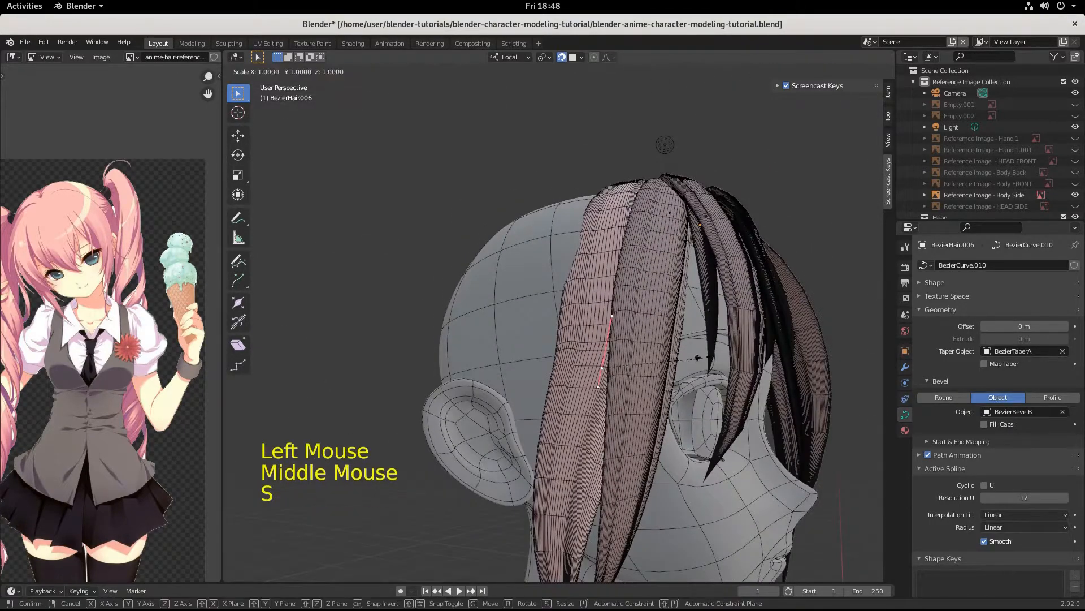
pyautogui.click(724, 348)
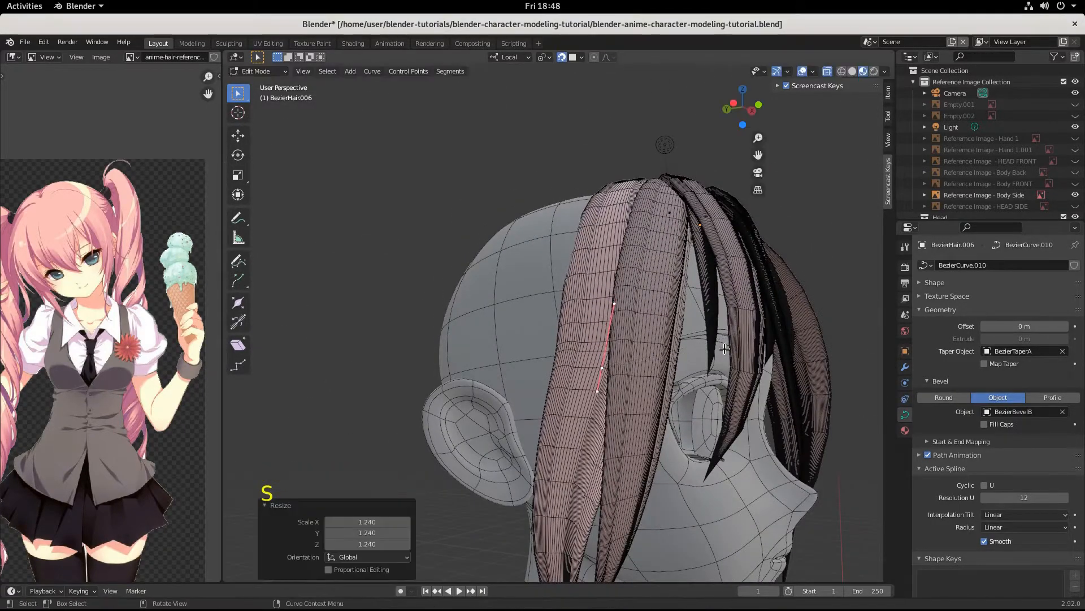
pyautogui.press('r')
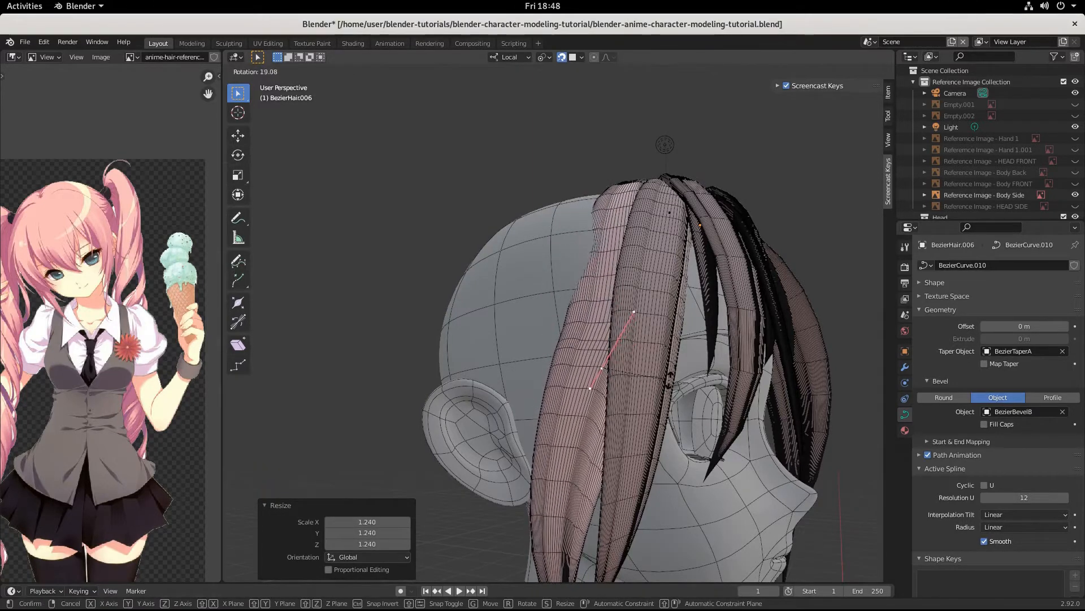
pyautogui.click(644, 382)
pyautogui.press('g')
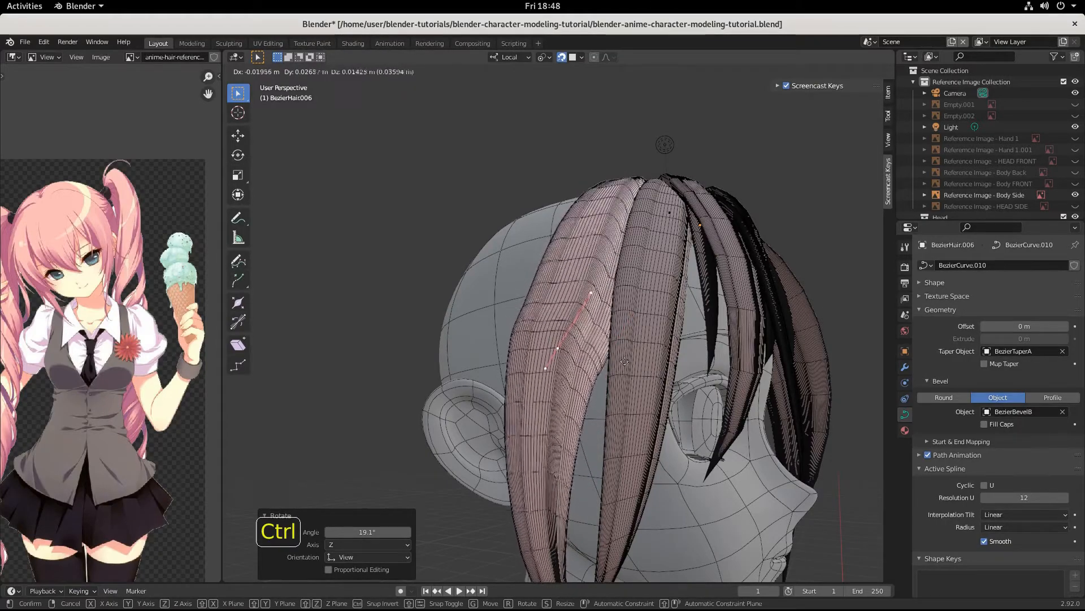
pyautogui.click(621, 368)
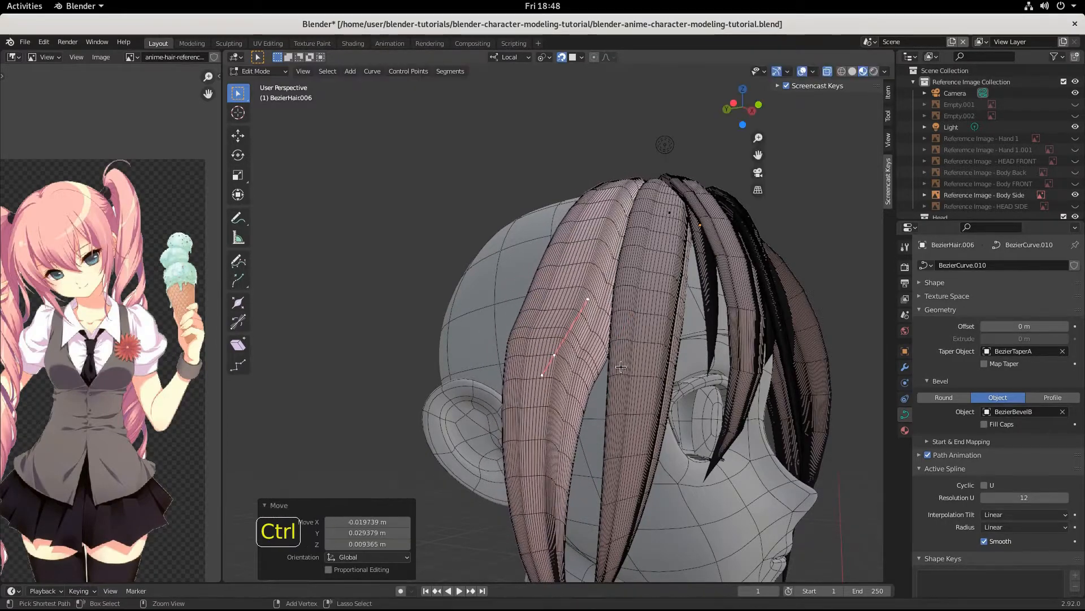
pyautogui.moveTo(622, 367); pyautogui.dragTo(573, 322, button='middle')
pyautogui.scroll(-2, 525, 248)
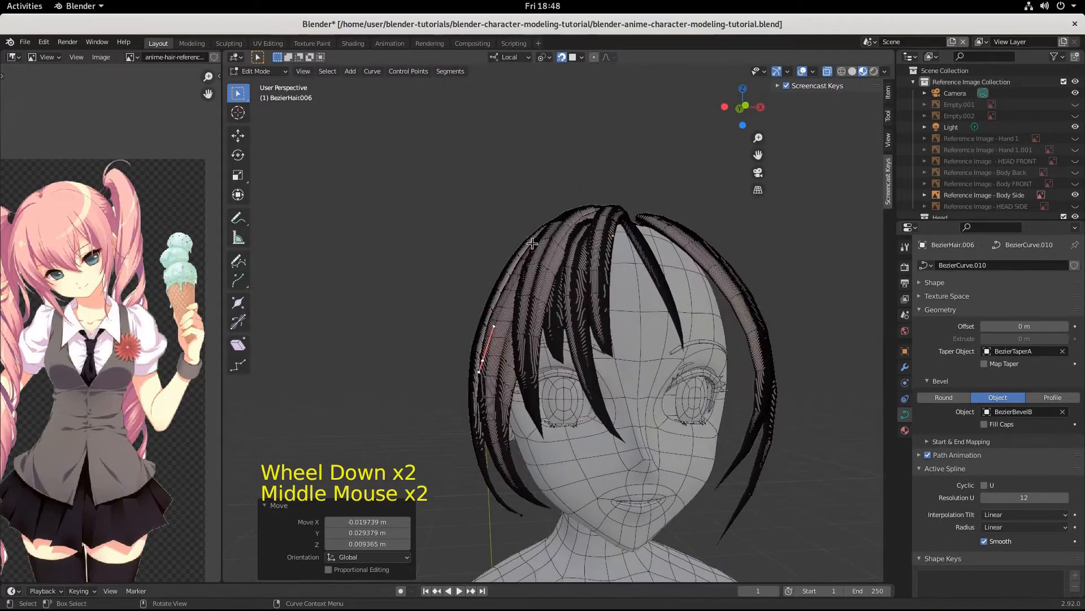
# Step: From a side view, scale the selected points to 1.022 and rotate them slightly
pyautogui.moveTo(479, 300); pyautogui.dragTo(620, 394, button='middle')
pyautogui.scroll(1, 676, 346)
pyautogui.scroll(1, 676, 346)
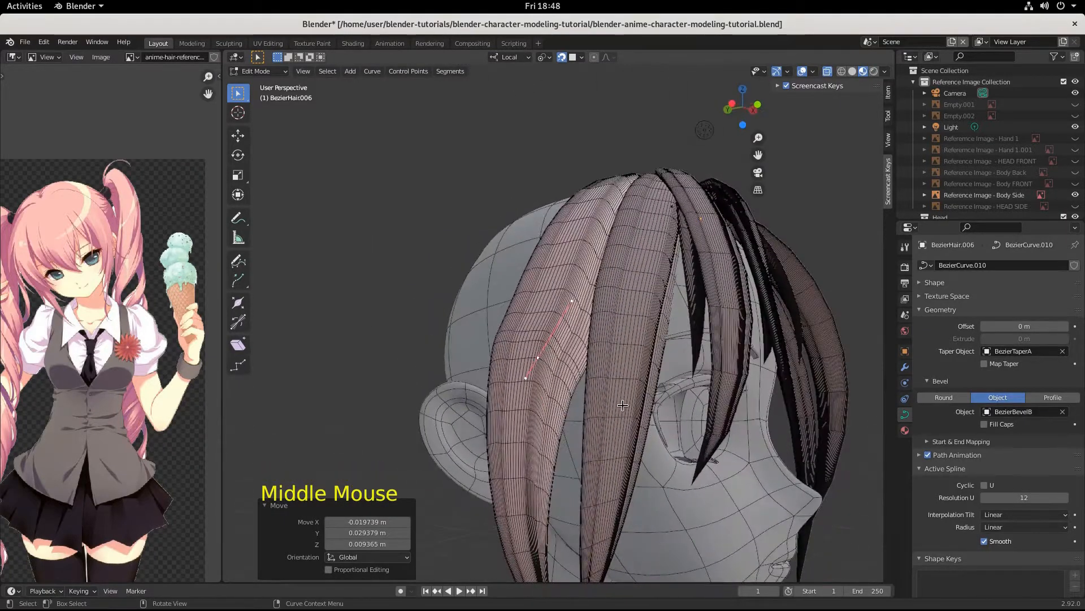
pyautogui.press('s')
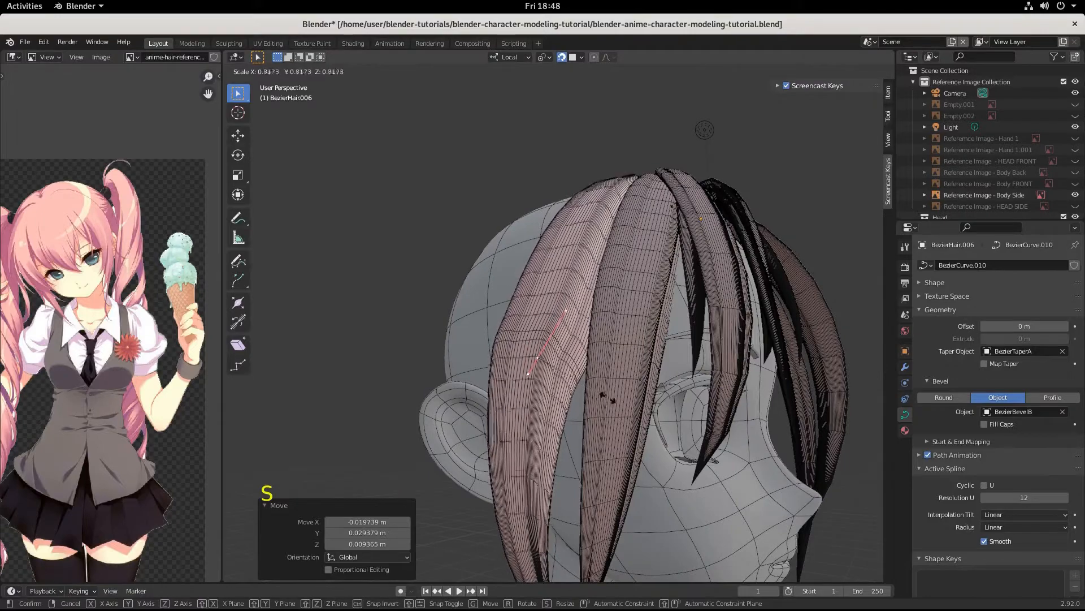
pyautogui.click(629, 396)
pyautogui.press('r')
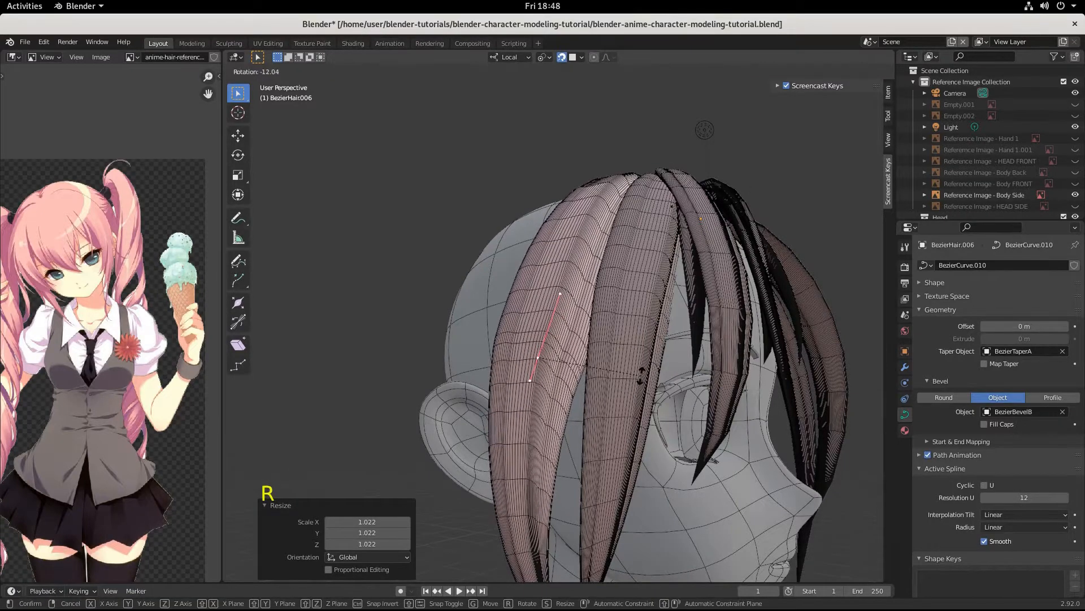
pyautogui.click(645, 380)
# Step: Select the strand's tip point and start pulling it down toward the neck
pyautogui.moveTo(644, 381); pyautogui.dragTo(582, 446, button='middle')
pyautogui.scroll(-2, 547, 421)
pyautogui.click(571, 511)
pyautogui.moveTo(618, 542); pyautogui.dragTo(590, 539, button='middle')
pyautogui.press('g')
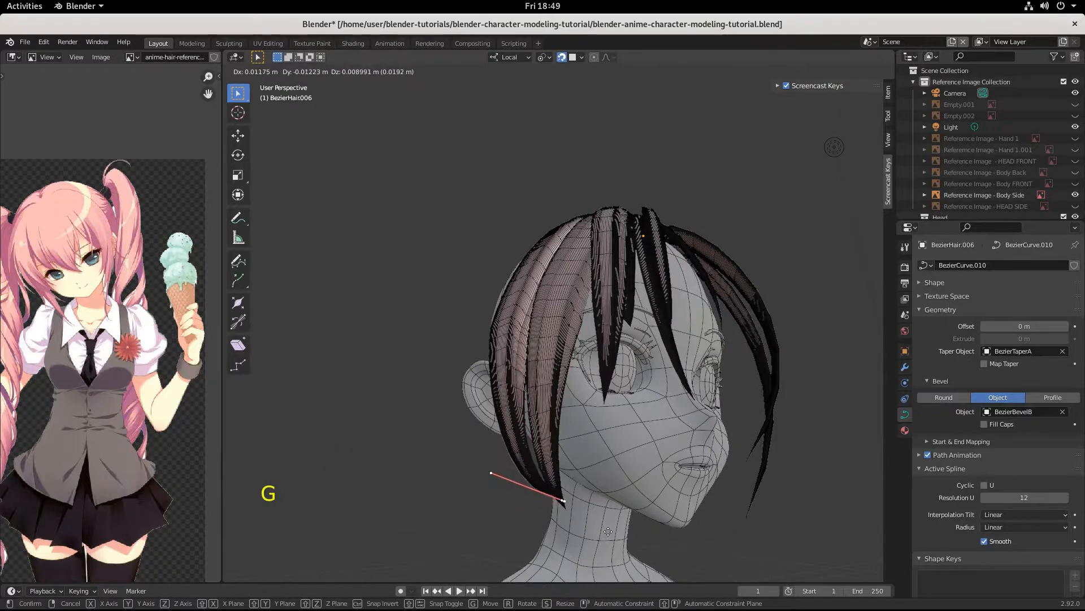
# Step: Place the tip near the neck, scale its handles to 1.338, and nudge it
pyautogui.click(614, 572)
pyautogui.moveTo(614, 573); pyautogui.dragTo(611, 561, button='middle')
pyautogui.press('s')
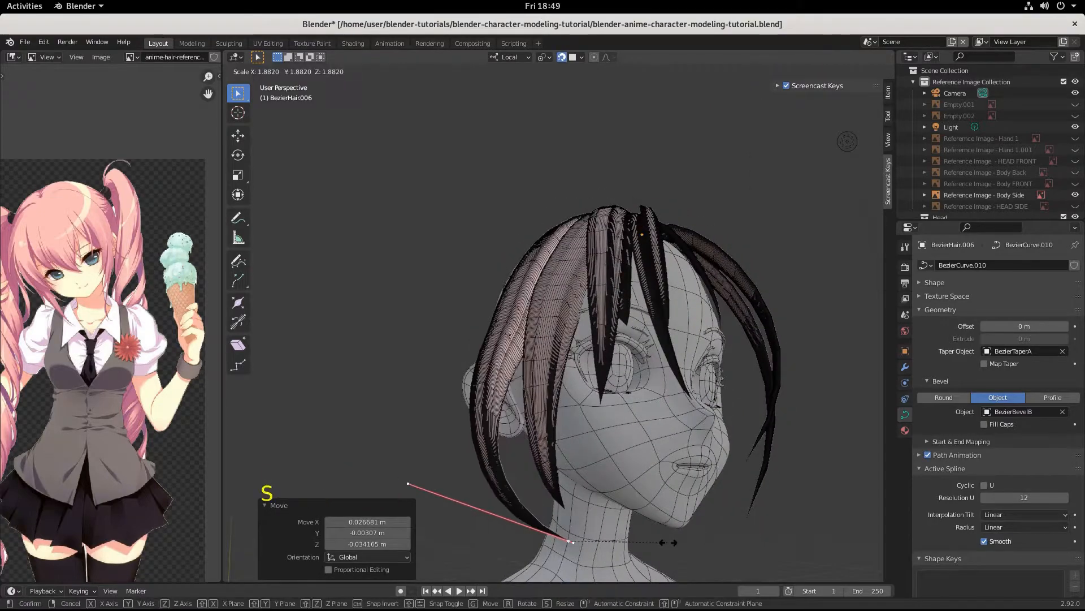
pyautogui.click(639, 539)
pyautogui.moveTo(638, 538); pyautogui.dragTo(586, 531, button='middle')
pyautogui.scroll(-1, 585, 532)
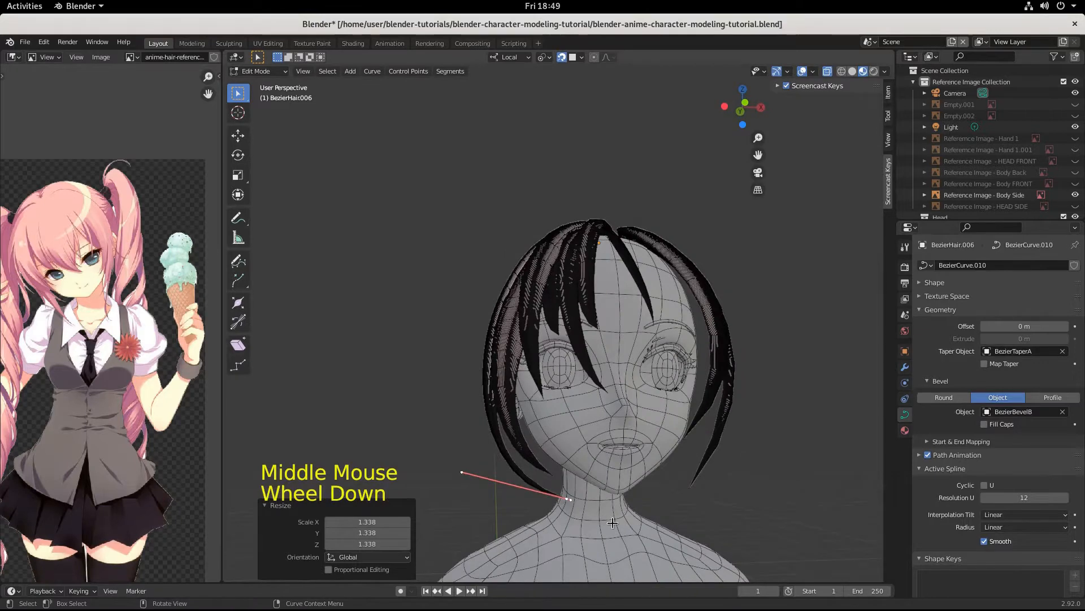
pyautogui.press('g')
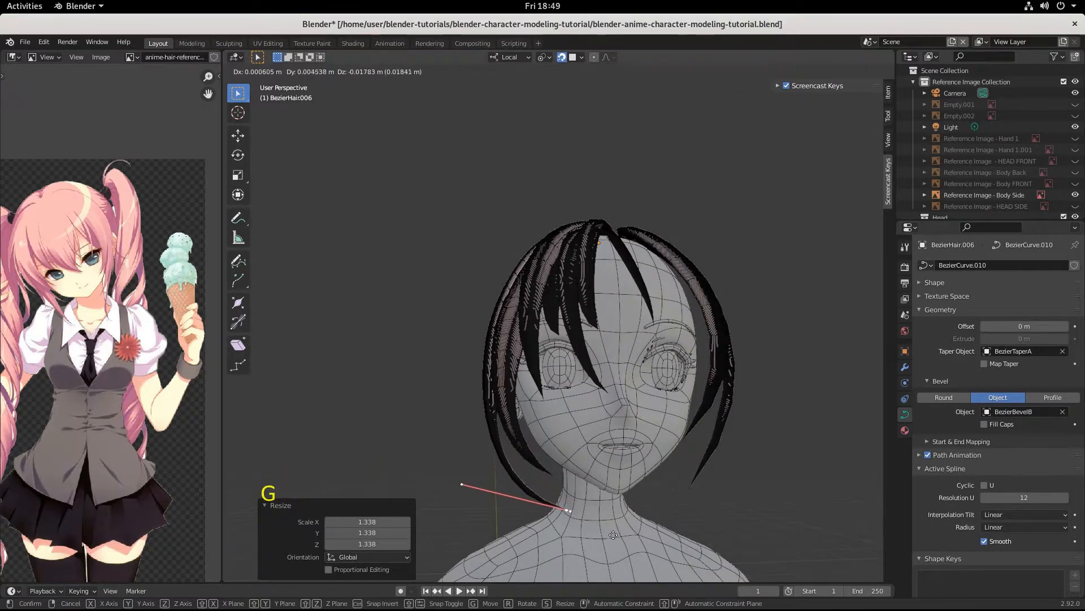
pyautogui.click(613, 534)
# Step: Move a middle control point of the strand from a side profile view
pyautogui.moveTo(667, 436); pyautogui.dragTo(695, 434, button='middle')
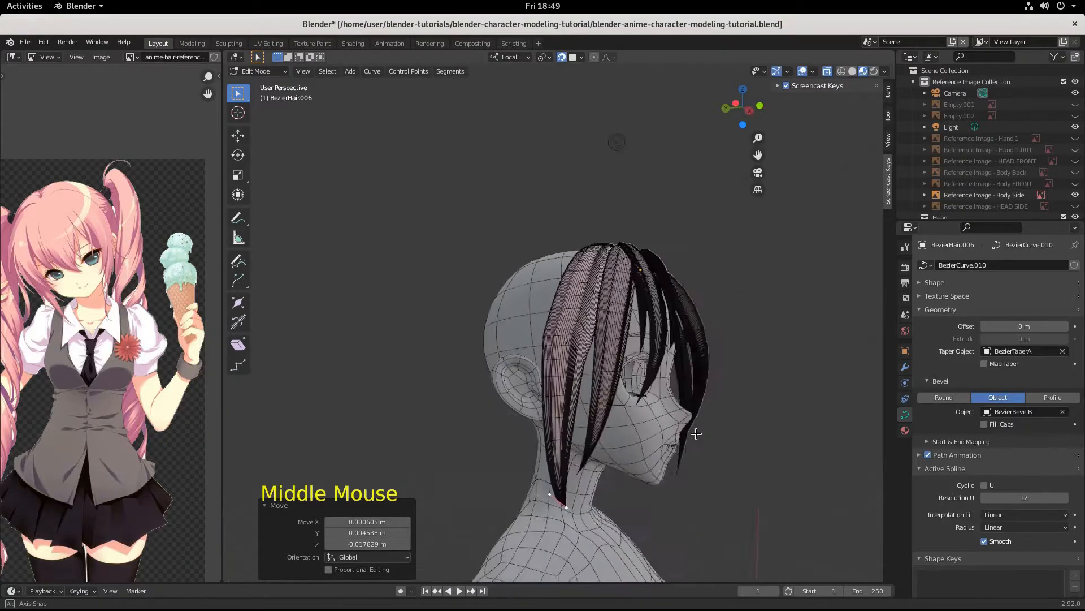
pyautogui.click(570, 360)
pyautogui.press('g')
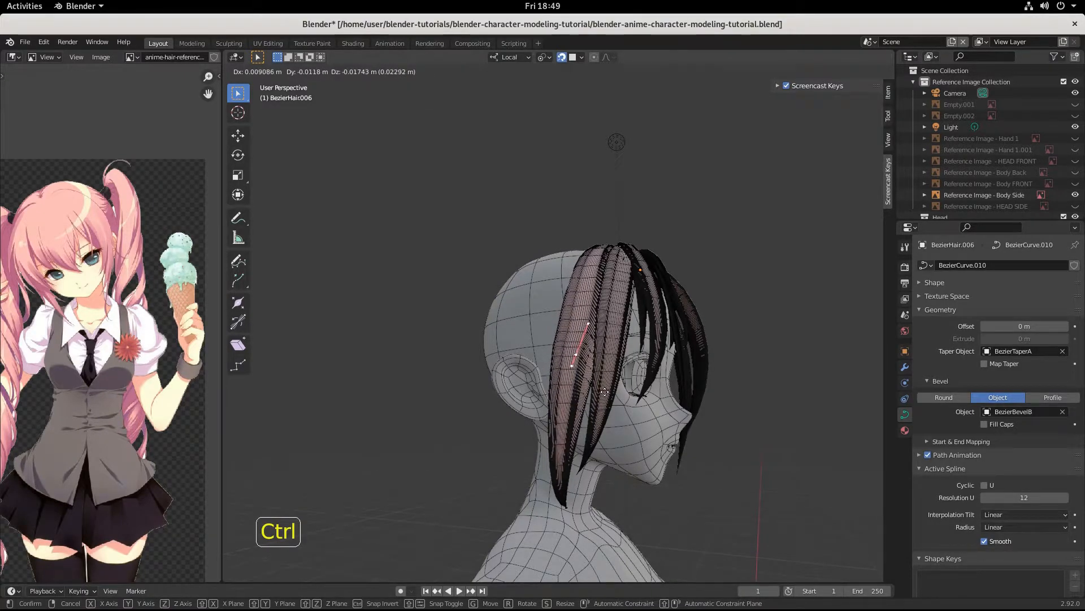
pyautogui.keyDown('ctrl'); pyautogui.click(601, 391); pyautogui.keyUp('ctrl')
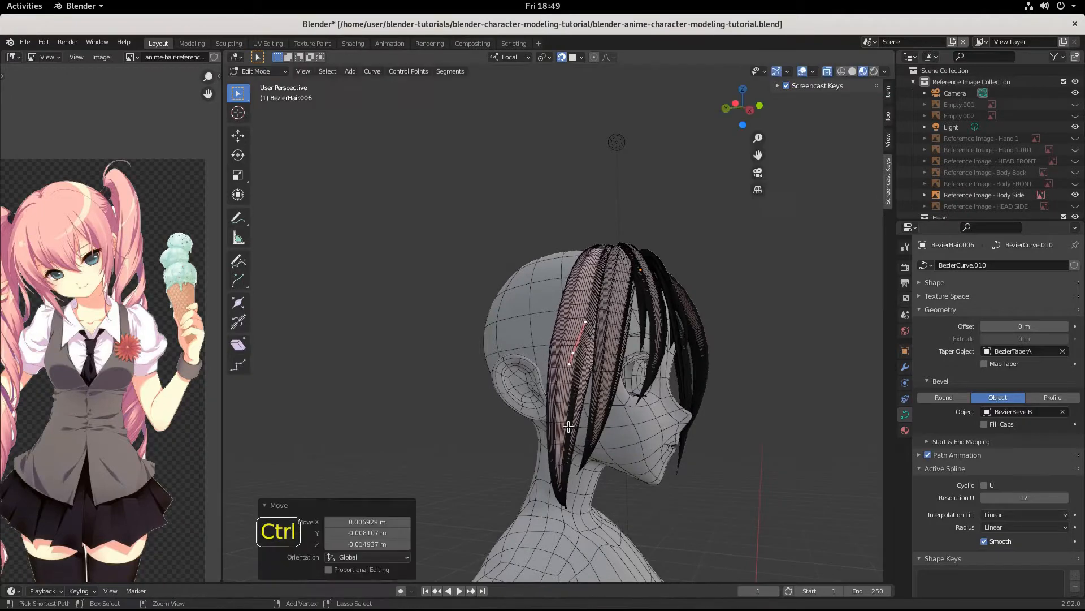
# Step: Move the strand's tip points further toward the neck and check from the front
pyautogui.moveTo(571, 460); pyautogui.dragTo(516, 456, button='middle')
pyautogui.click(570, 499)
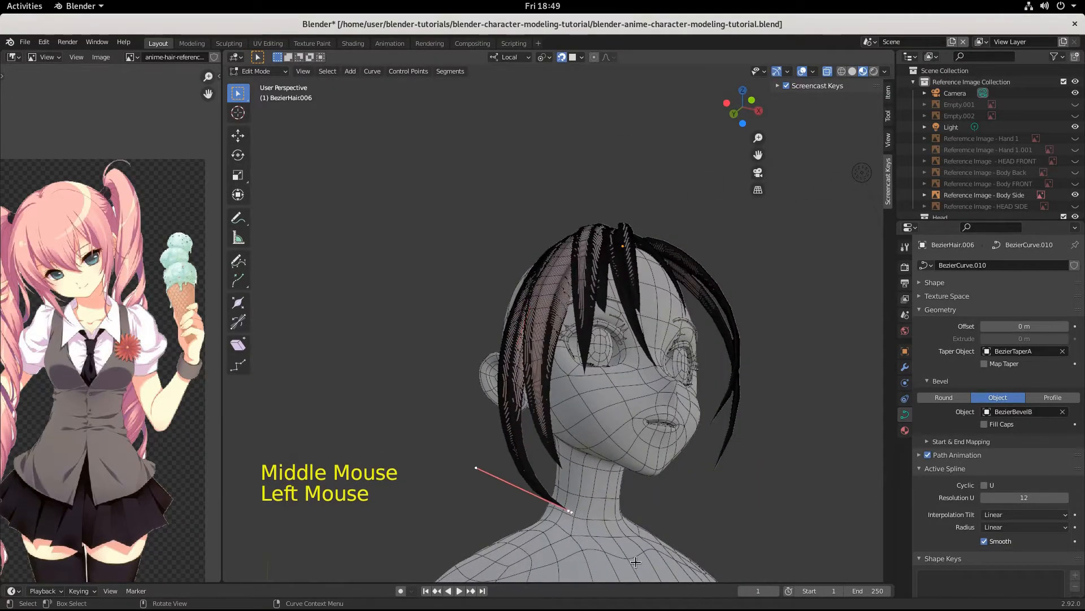
pyautogui.moveTo(570, 500); pyautogui.dragTo(686, 560, button='middle')
pyautogui.press('g')
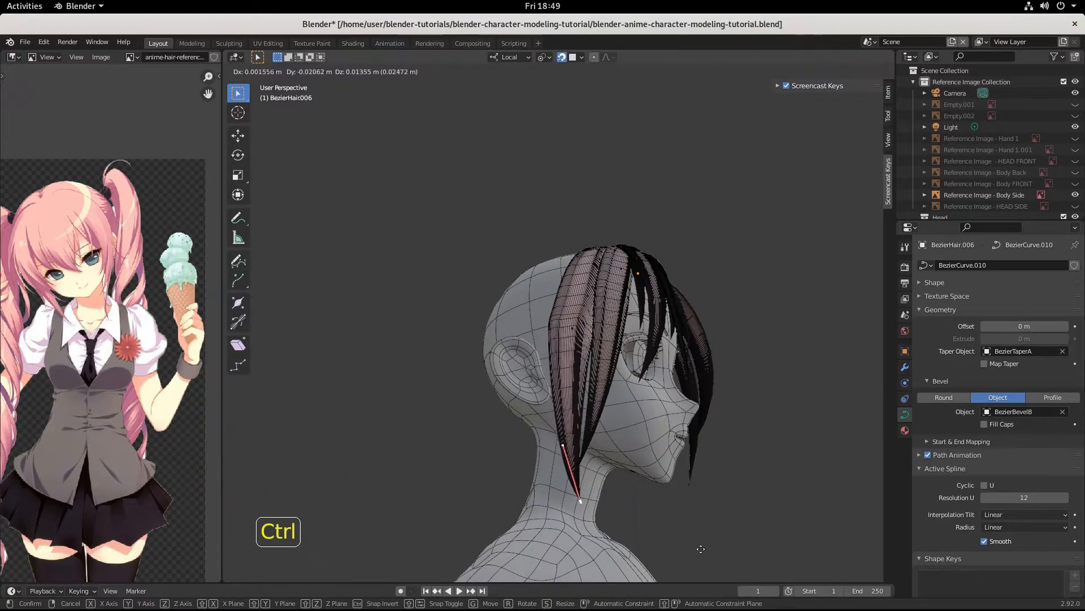
pyautogui.keyDown('ctrl'); pyautogui.click(697, 551); pyautogui.keyUp('ctrl')
pyautogui.moveTo(690, 542)
pyautogui.mouseDown(button='middle')
pyautogui.moveTo(614, 560)
pyautogui.moveTo(580, 542)
pyautogui.moveTo(613, 532)
pyautogui.moveTo(686, 538)
pyautogui.mouseUp(button='middle')
pyautogui.scroll(-2, 603, 554)
pyautogui.scroll(3, 614, 529)
pyautogui.scroll(-2, 613, 529)
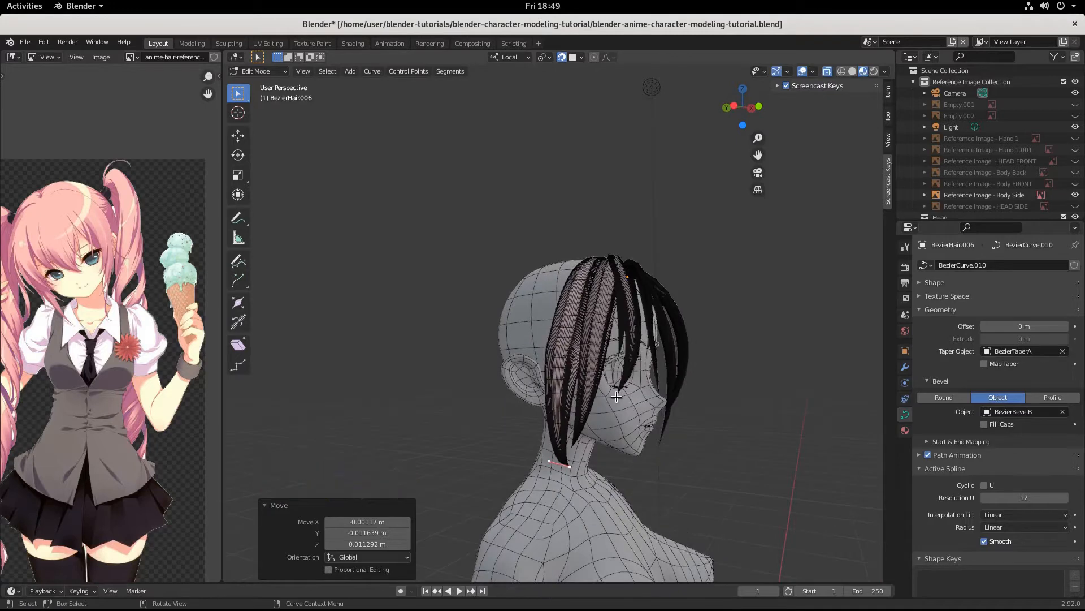
pyautogui.scroll(2, 594, 385)
pyautogui.moveTo(594, 385); pyautogui.dragTo(640, 468, button='middle')
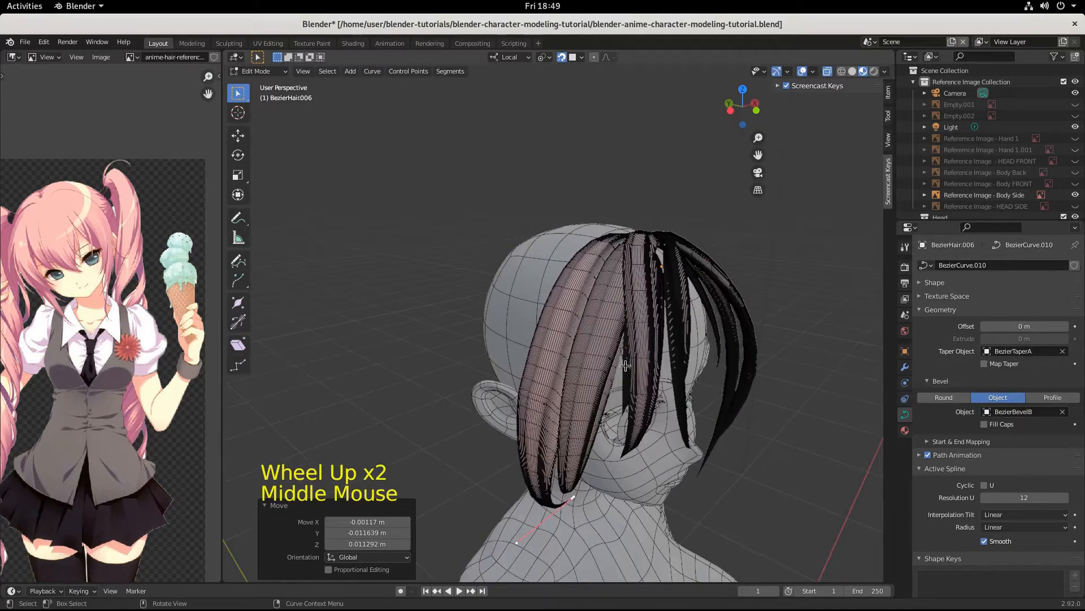
# Step: Switch to the BezierHair.002 strand and open it in Edit Mode
pyautogui.click(632, 338)
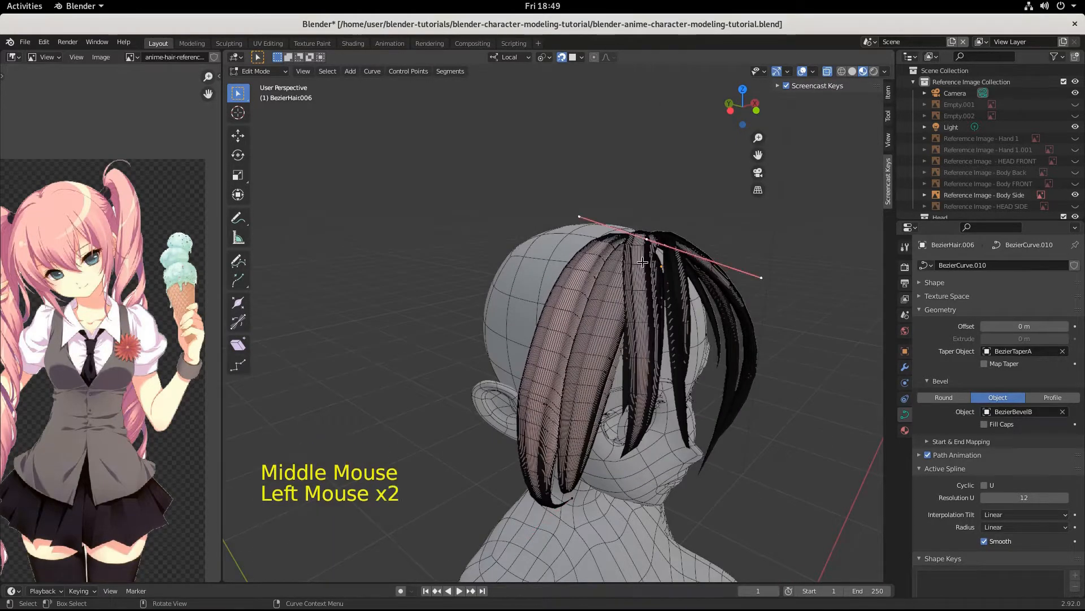
pyautogui.press('Tab')
pyautogui.click(638, 284)
pyautogui.press('Tab')
pyautogui.moveTo(637, 284); pyautogui.dragTo(663, 323, button='middle')
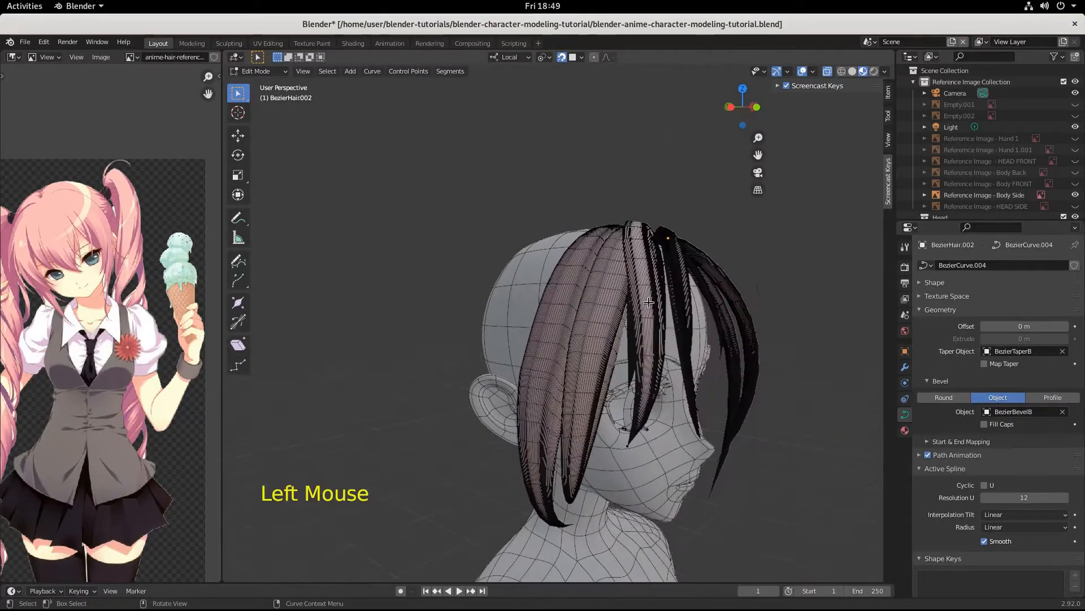
# Step: Rotate the whole BezierHair.002 strand -12.6° around the Z axis
pyautogui.press('Tab')
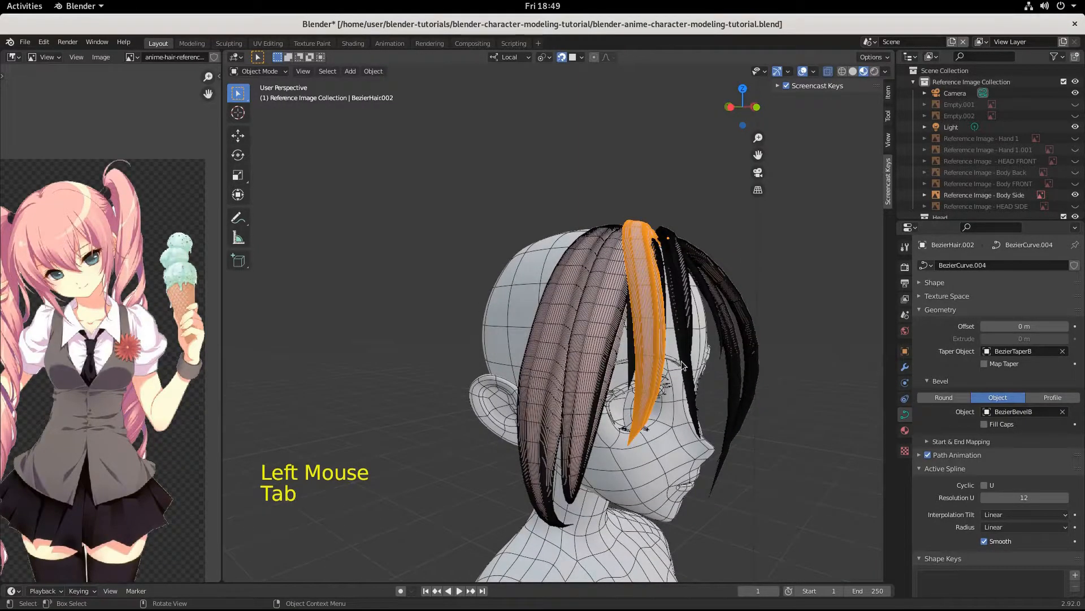
pyautogui.press('r')
pyautogui.press('z')
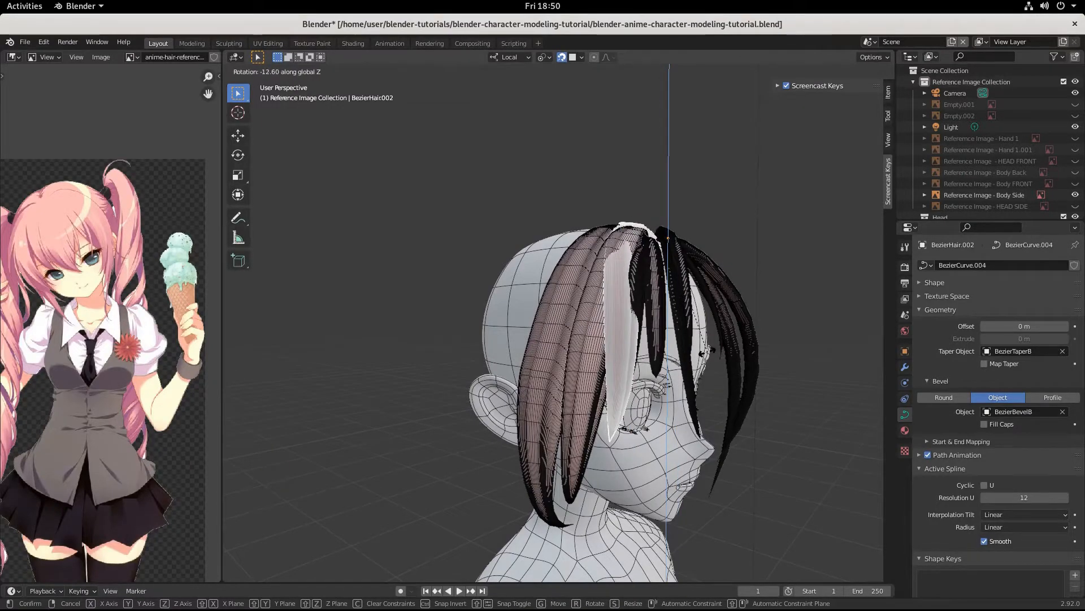
pyautogui.click(703, 353)
pyautogui.moveTo(703, 354); pyautogui.dragTo(675, 406, button='middle')
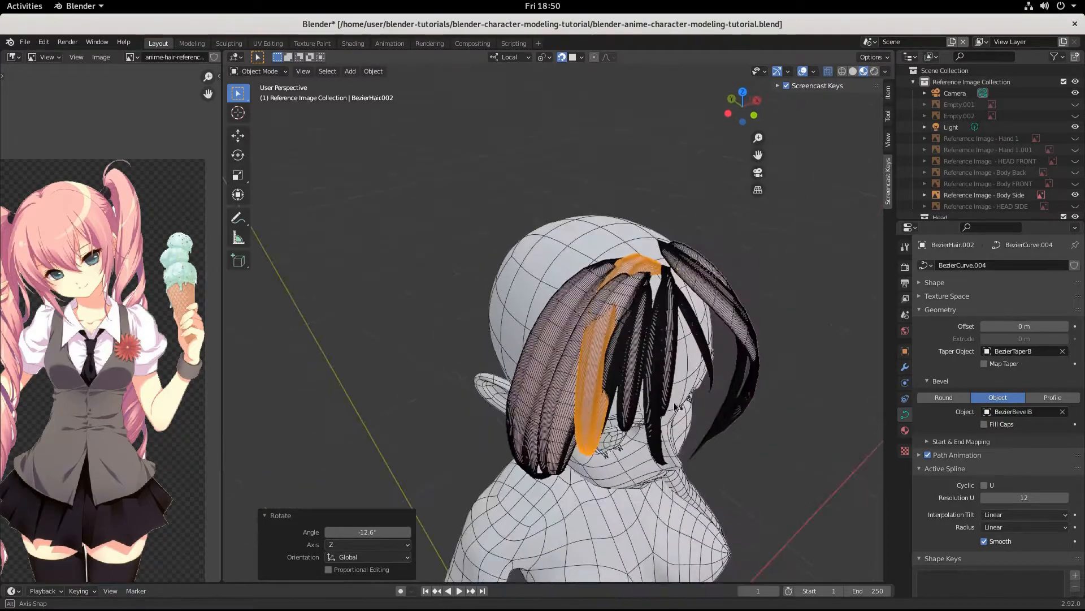
# Step: Snap-move the selected curve points of BezierHair.002 into place
pyautogui.press('Tab')
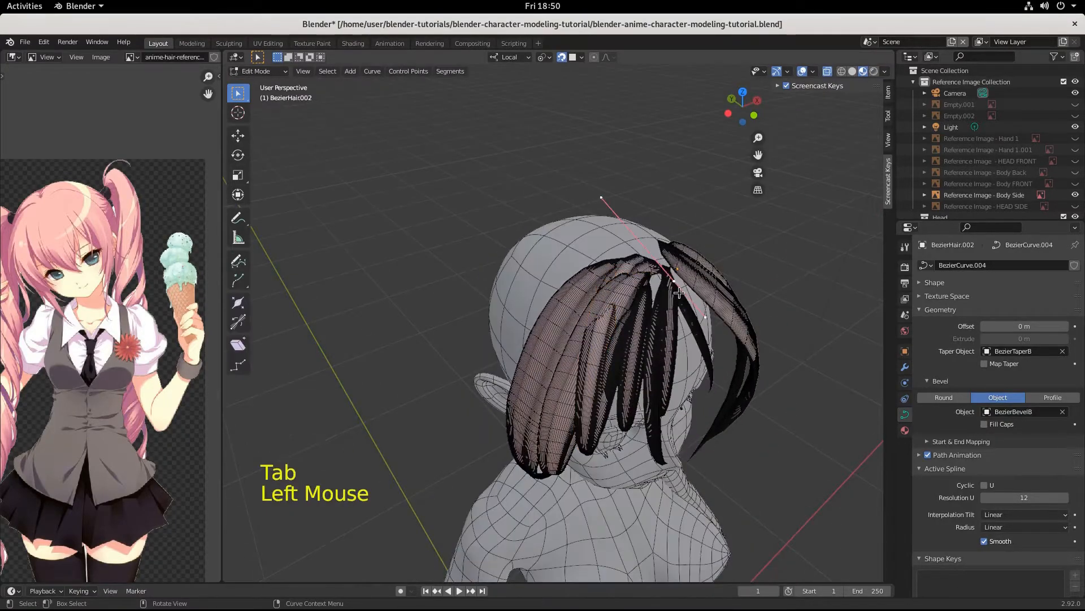
pyautogui.moveTo(679, 292); pyautogui.dragTo(647, 320, button='middle')
pyautogui.press('g')
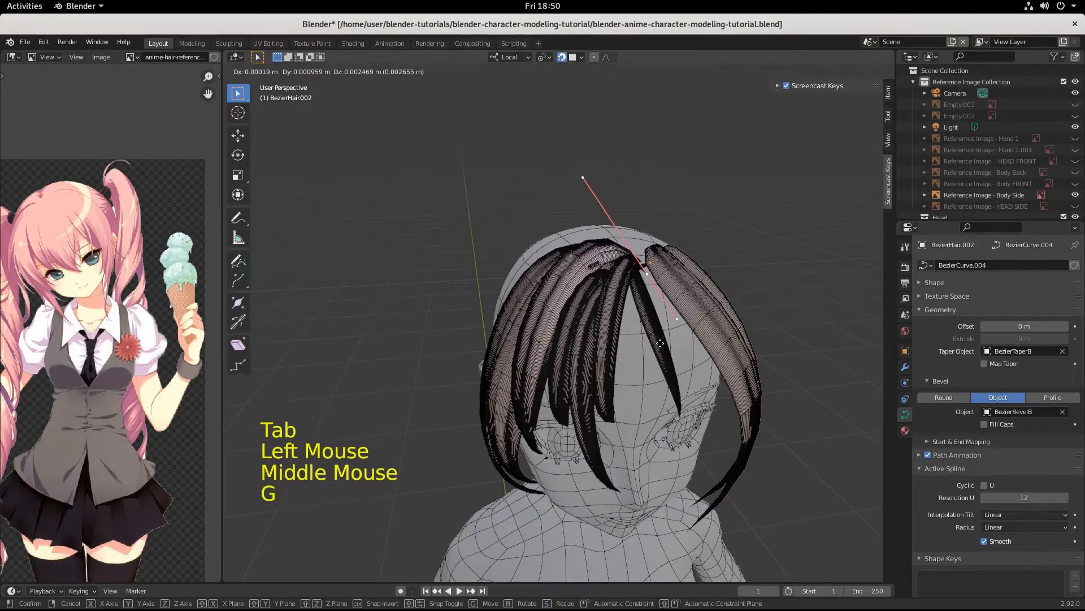
pyautogui.press('ctrl')
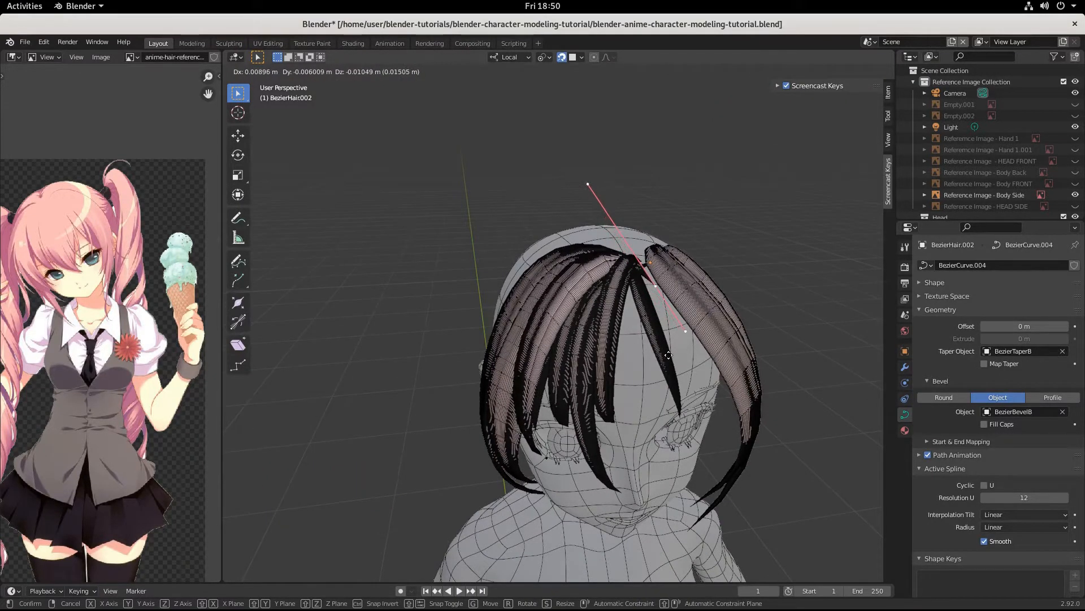
pyautogui.click(672, 346)
# Step: Move a lower control point, rotate it -10.9°, and reposition it beside the face
pyautogui.moveTo(672, 347); pyautogui.dragTo(707, 477, button='middle')
pyautogui.click(584, 447)
pyautogui.press('g')
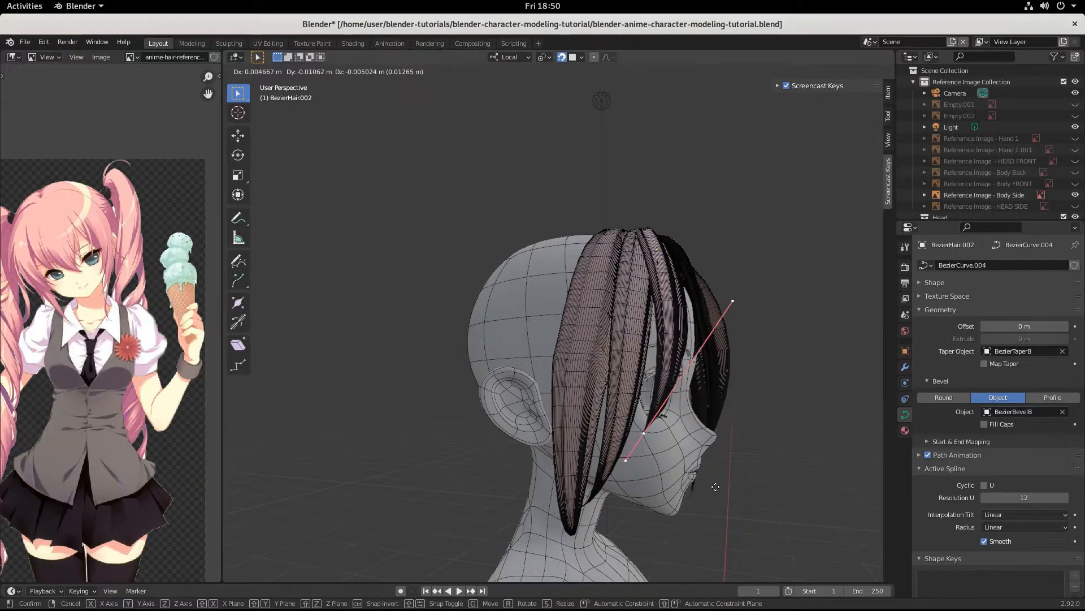
pyautogui.click(710, 490)
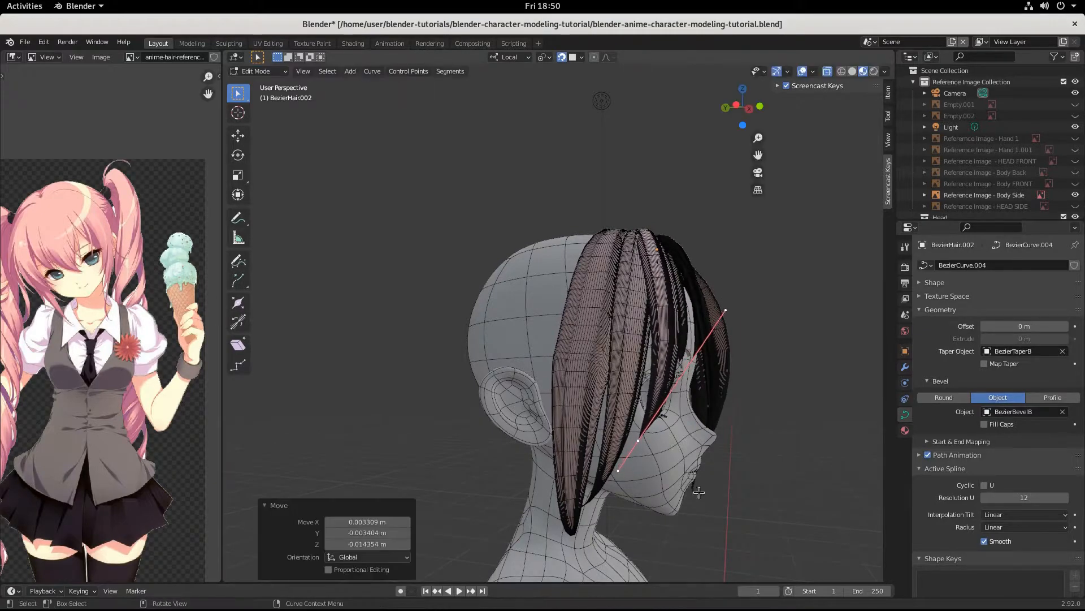
pyautogui.moveTo(709, 490); pyautogui.dragTo(614, 511, button='middle')
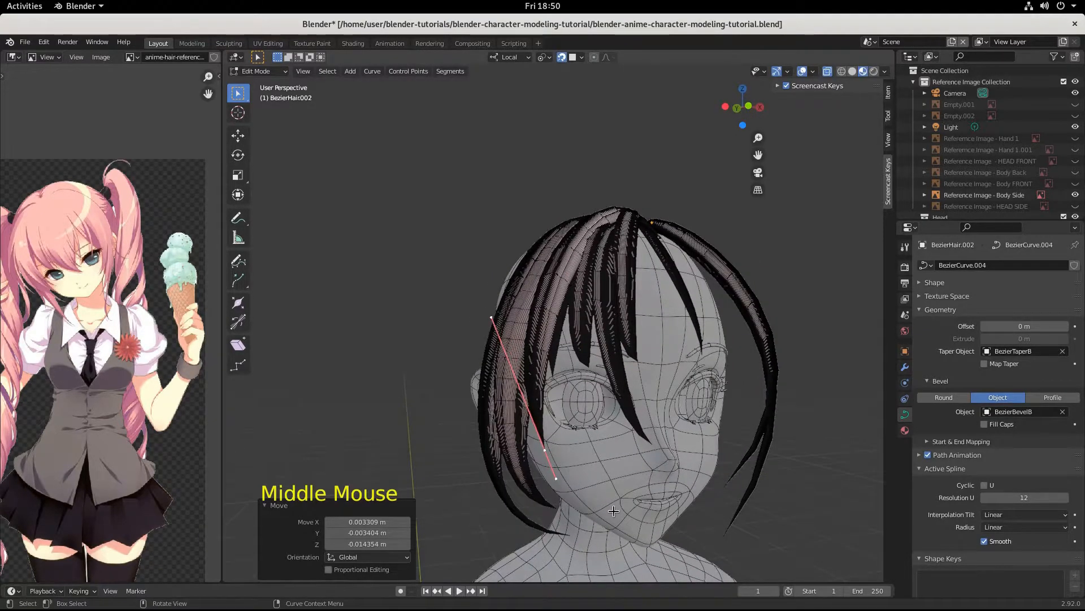
pyautogui.press('r')
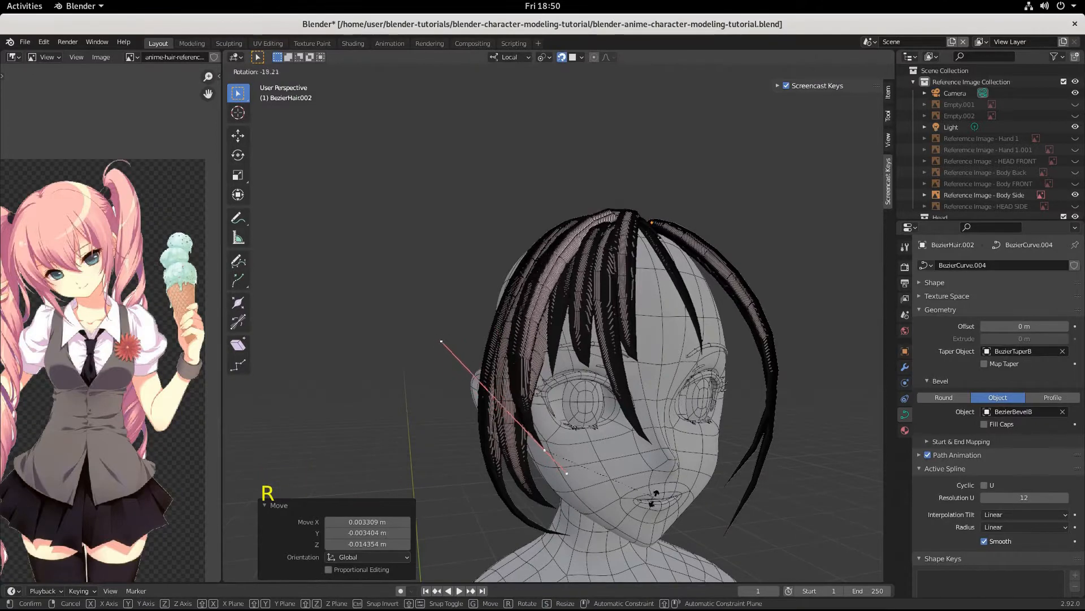
pyautogui.click(647, 510)
pyautogui.press('g')
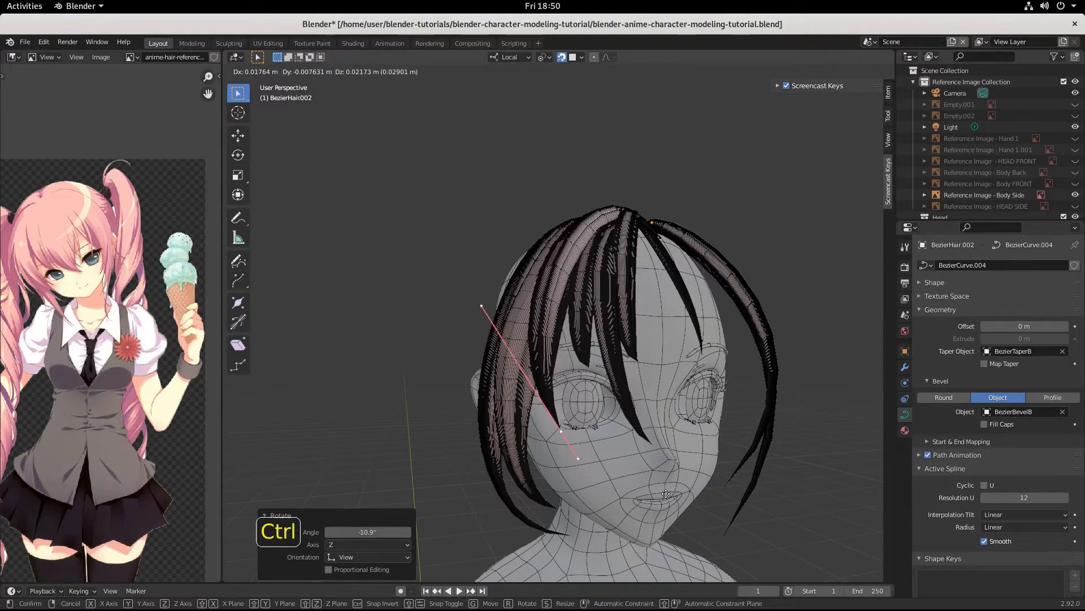
pyautogui.click(665, 493)
# Step: Review the reshaped strand from several angles and select BezierHair.010
pyautogui.moveTo(665, 493); pyautogui.dragTo(715, 392, button='middle')
pyautogui.scroll(-2, 610, 472)
pyautogui.scroll(3, 707, 396)
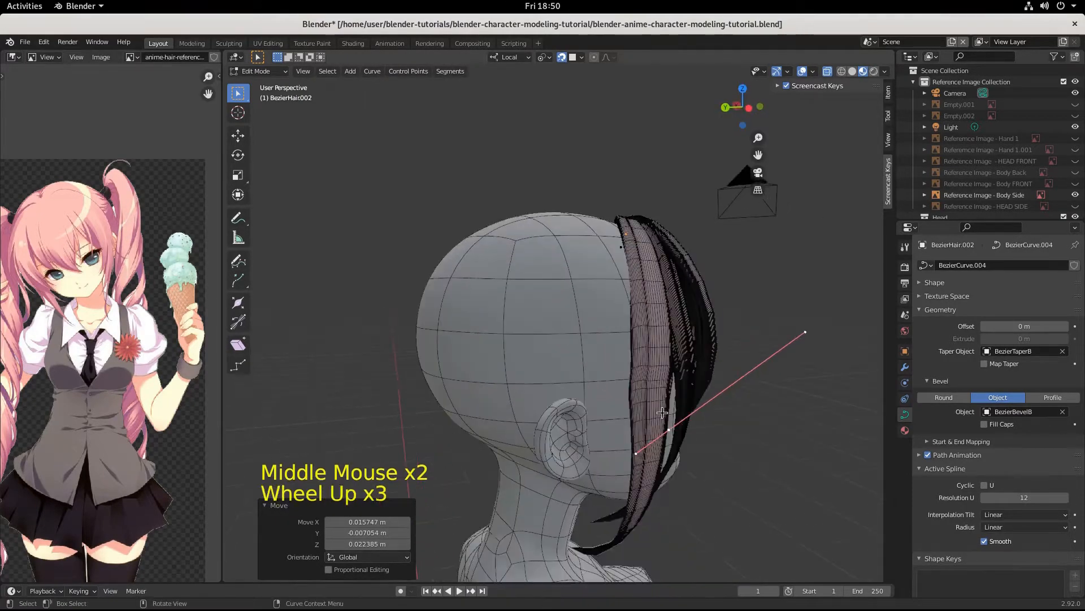
pyautogui.scroll(-2, 654, 416)
pyautogui.moveTo(654, 417); pyautogui.dragTo(536, 397, button='middle')
pyautogui.scroll(1, 526, 422)
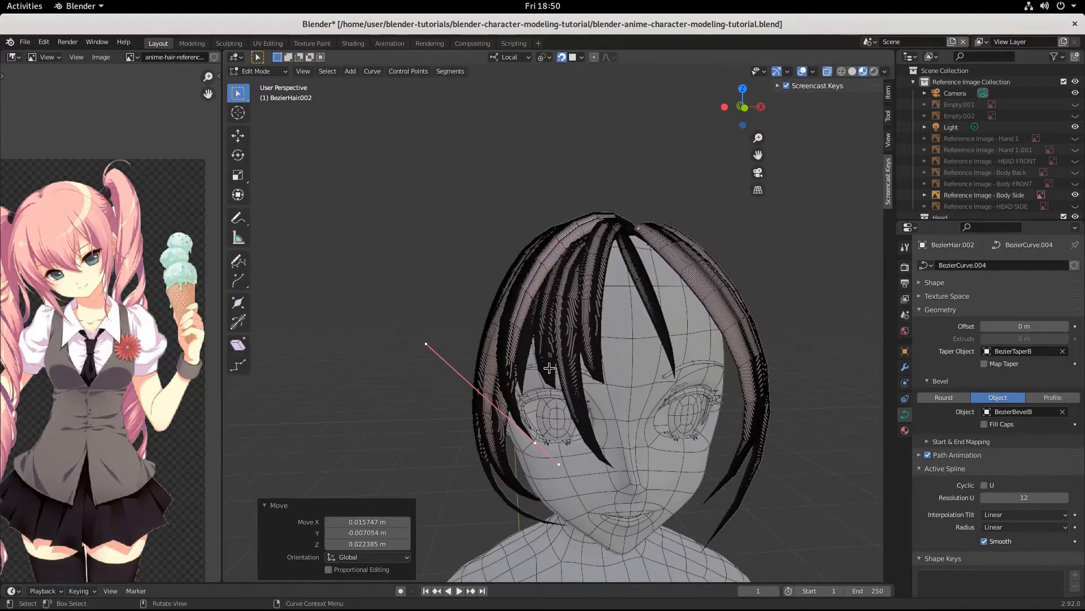
pyautogui.moveTo(541, 341); pyautogui.dragTo(523, 339, button='middle')
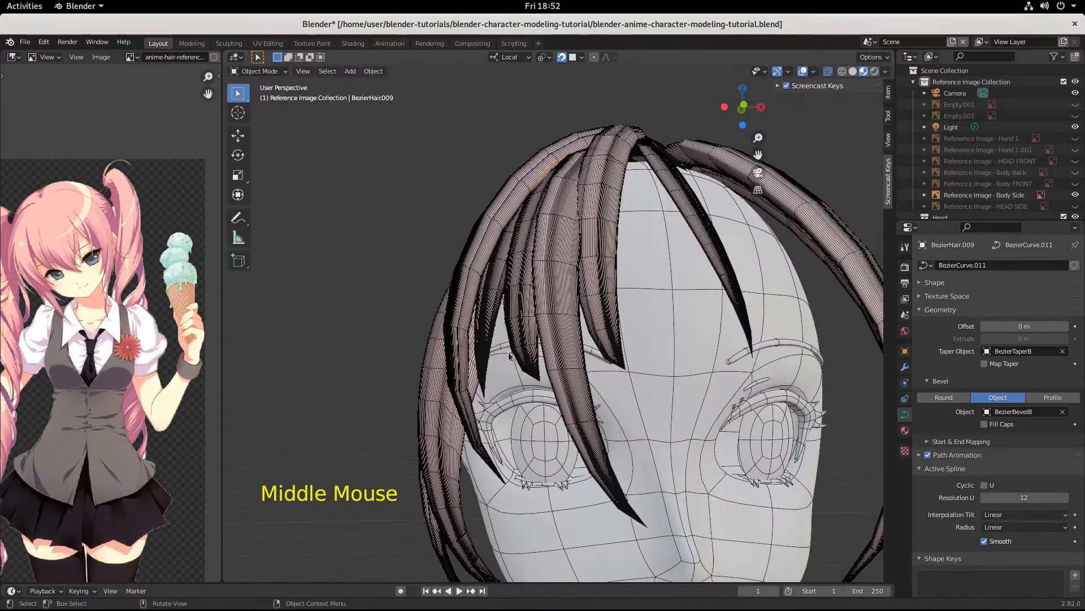
pyautogui.click(487, 334)
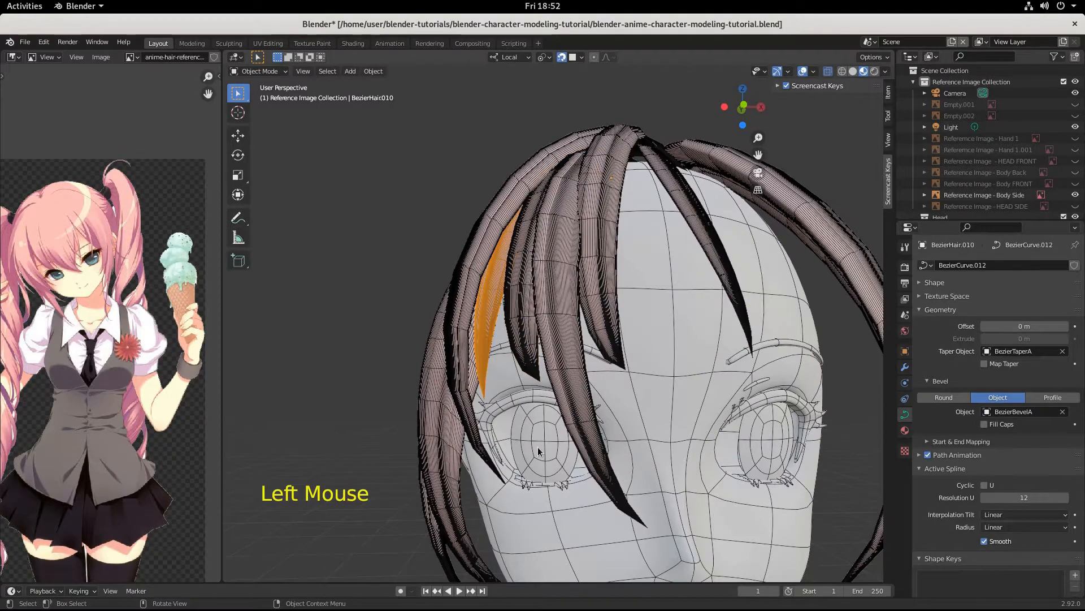
# Step: Bend BezierHair.010's tip point inward over the left eye, rotating it -55° and moving it twice
pyautogui.press('Tab')
pyautogui.click(520, 446)
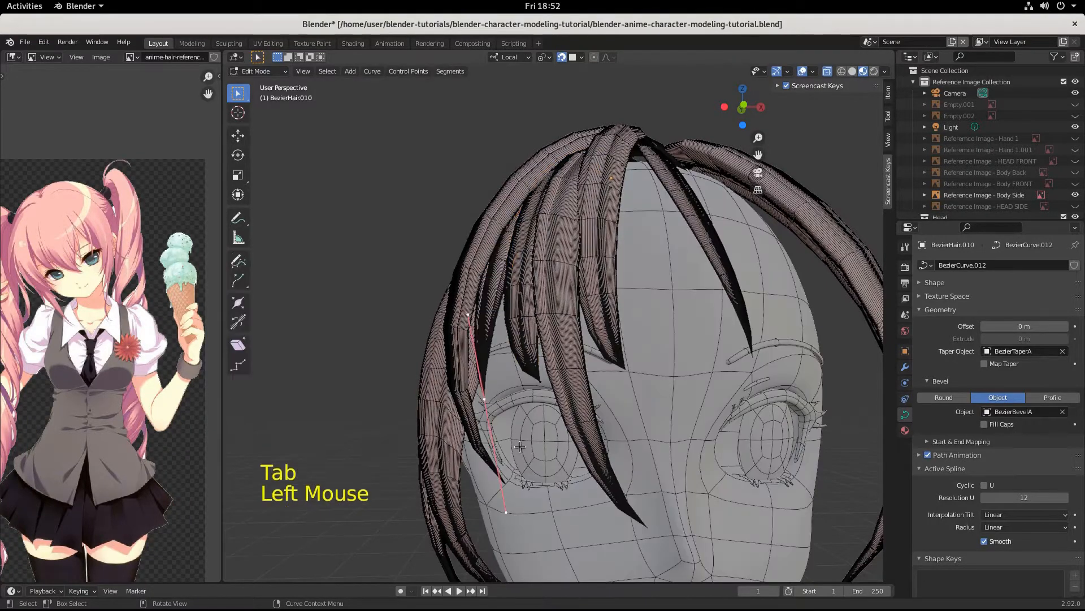
pyautogui.press('g')
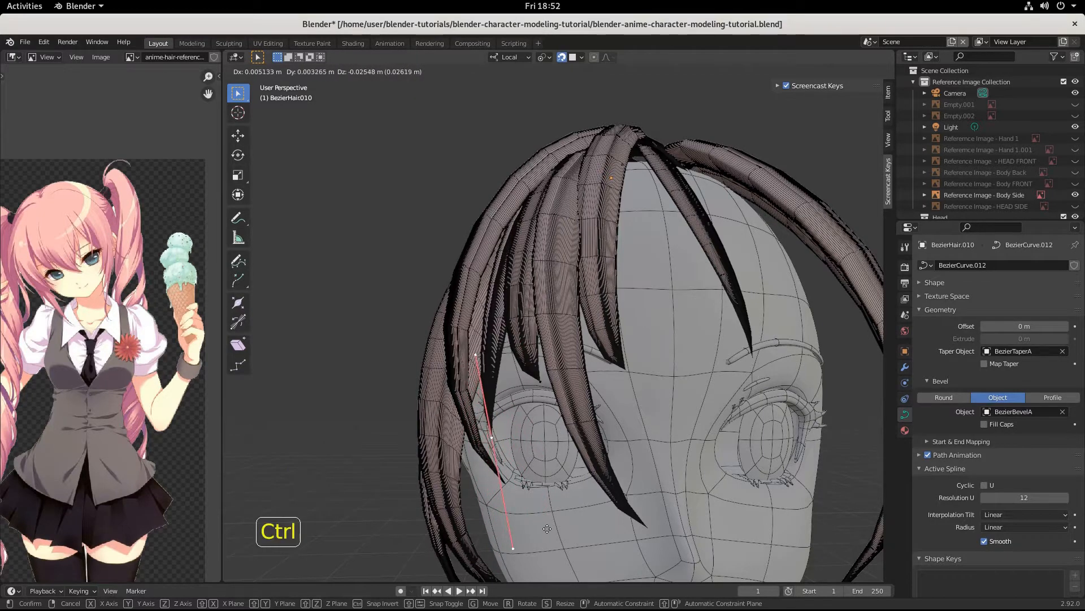
pyautogui.keyDown('ctrl'); pyautogui.click(559, 551); pyautogui.keyUp('ctrl')
pyautogui.press('r')
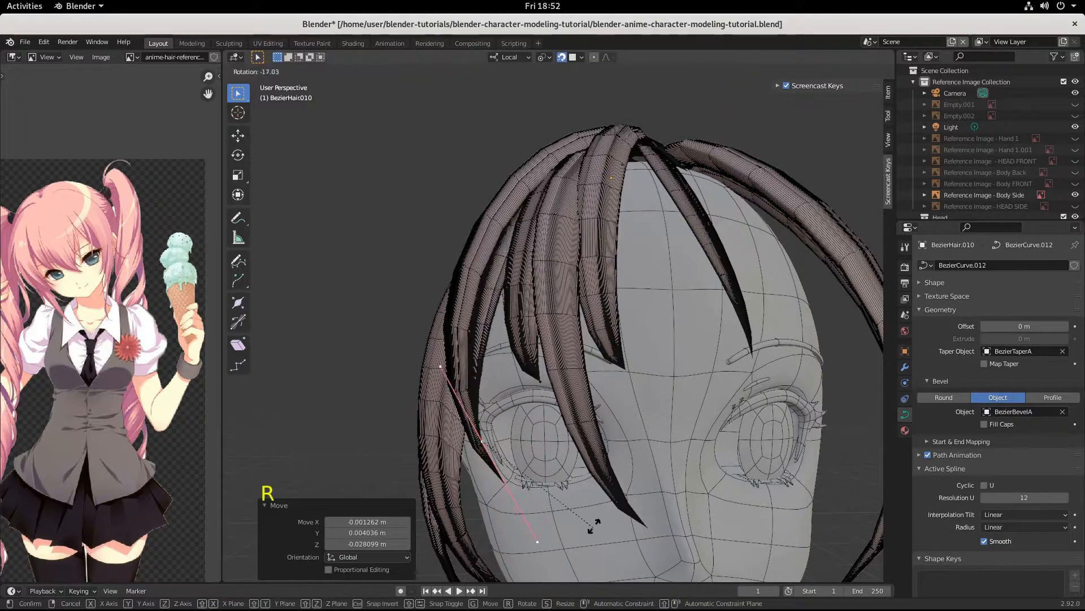
pyautogui.click(658, 439)
pyautogui.press('g')
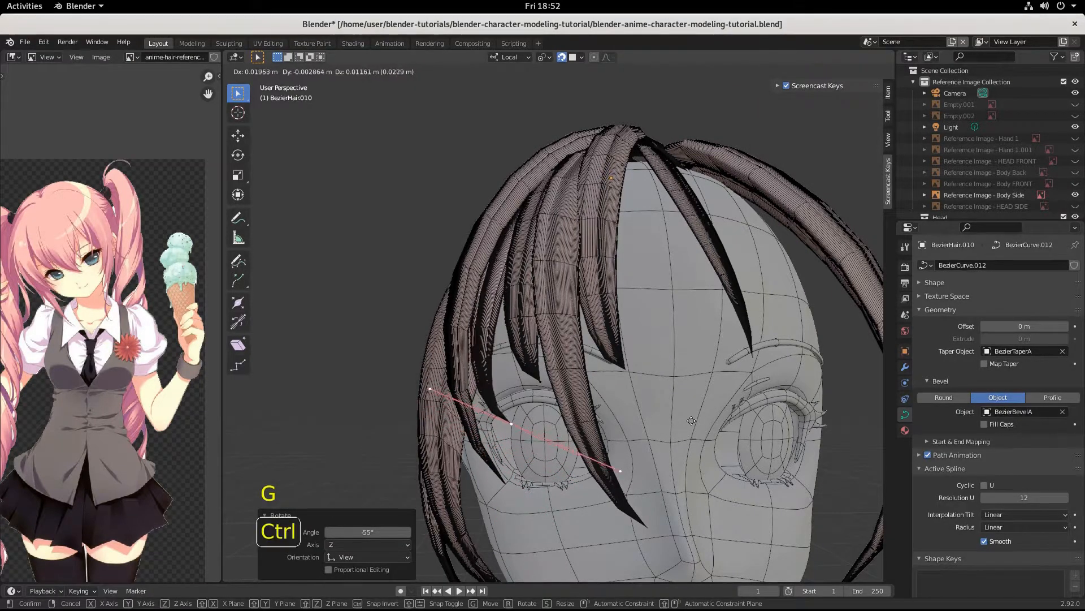
pyautogui.keyDown('ctrl'); pyautogui.click(690, 419); pyautogui.keyUp('ctrl')
pyautogui.click(589, 439)
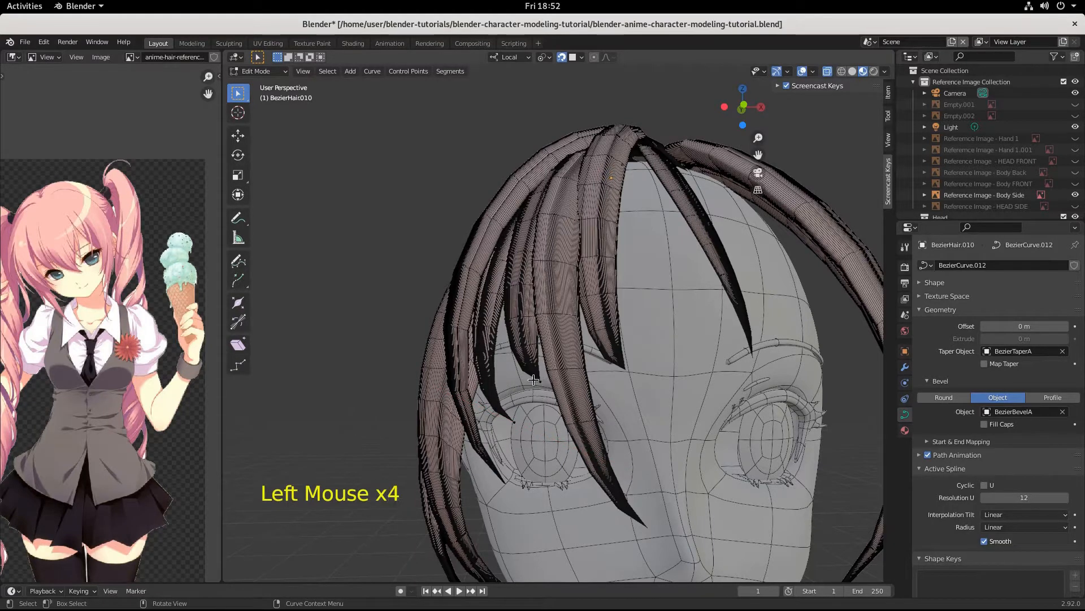
# Step: Switch to the BezierHair.009 strand and scale its selected control points up to 1.615
pyautogui.press('Tab')
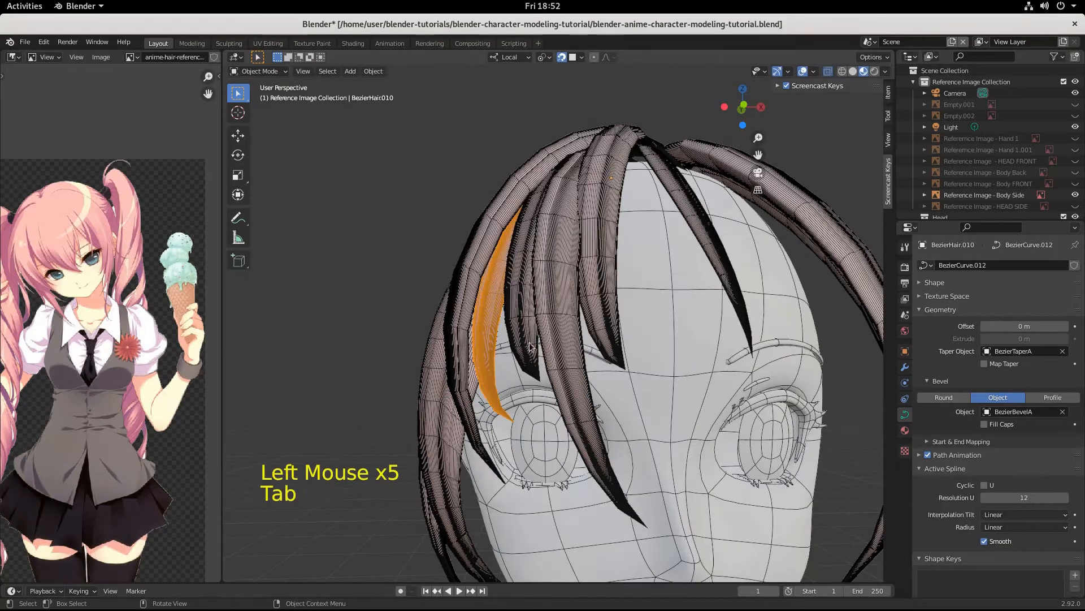
pyautogui.click(532, 346)
pyautogui.press('Tab')
pyautogui.click(551, 406)
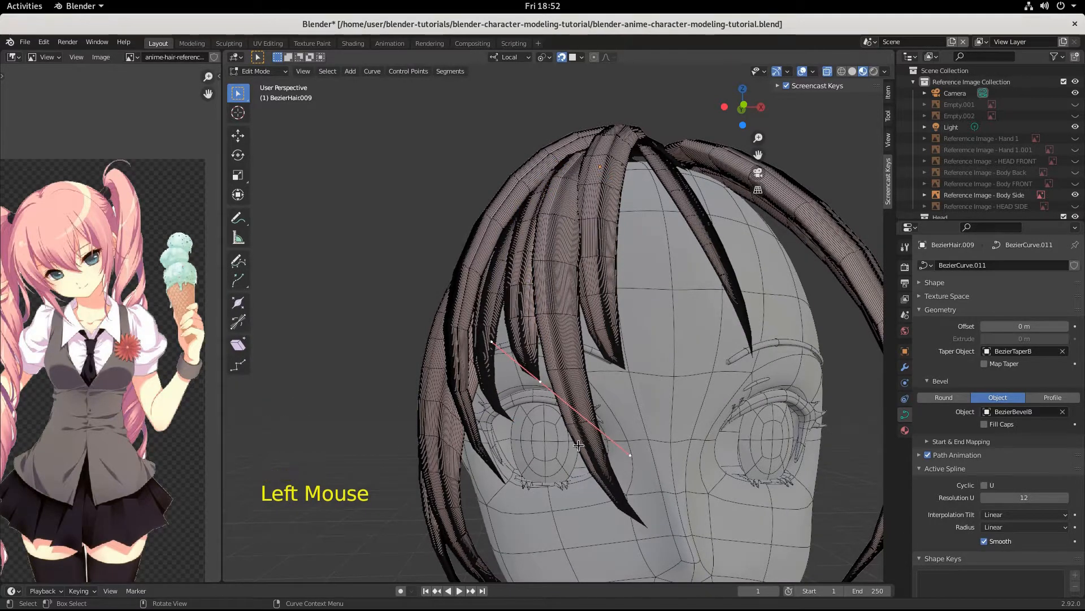
pyautogui.press('s')
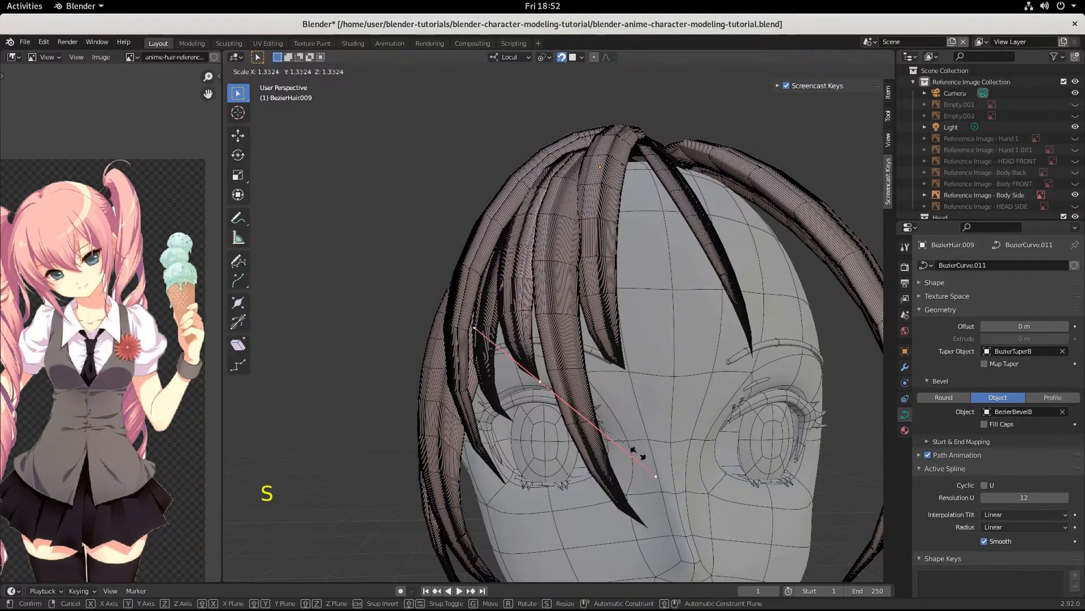
pyautogui.click(670, 452)
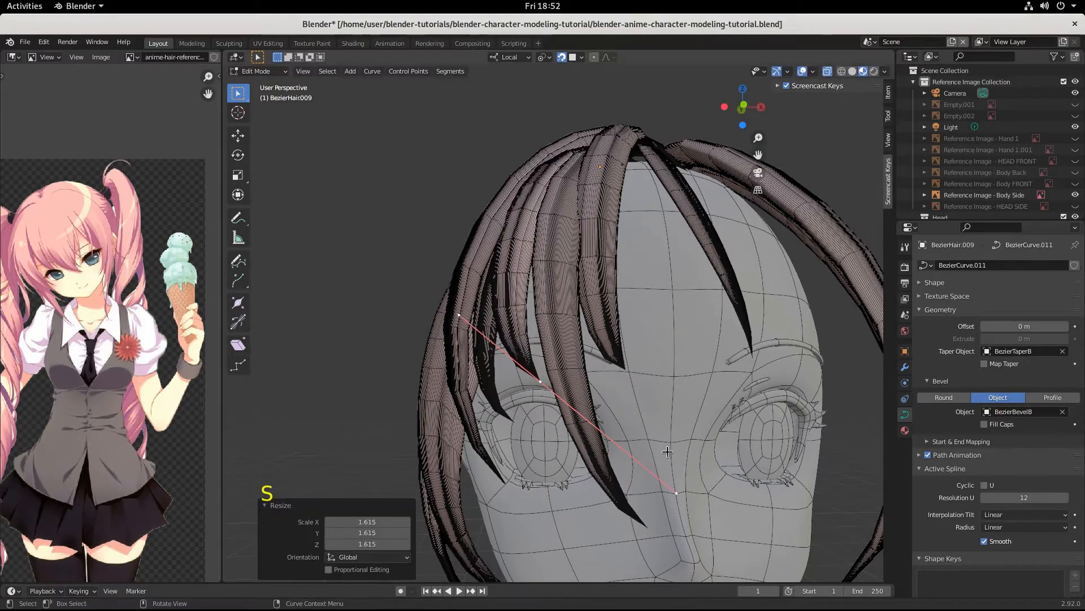
# Step: Snap-move the scaled points about 0.0045, 0.0015, -0.0126 m, check the result, and return to Object Mode
pyautogui.press('g')
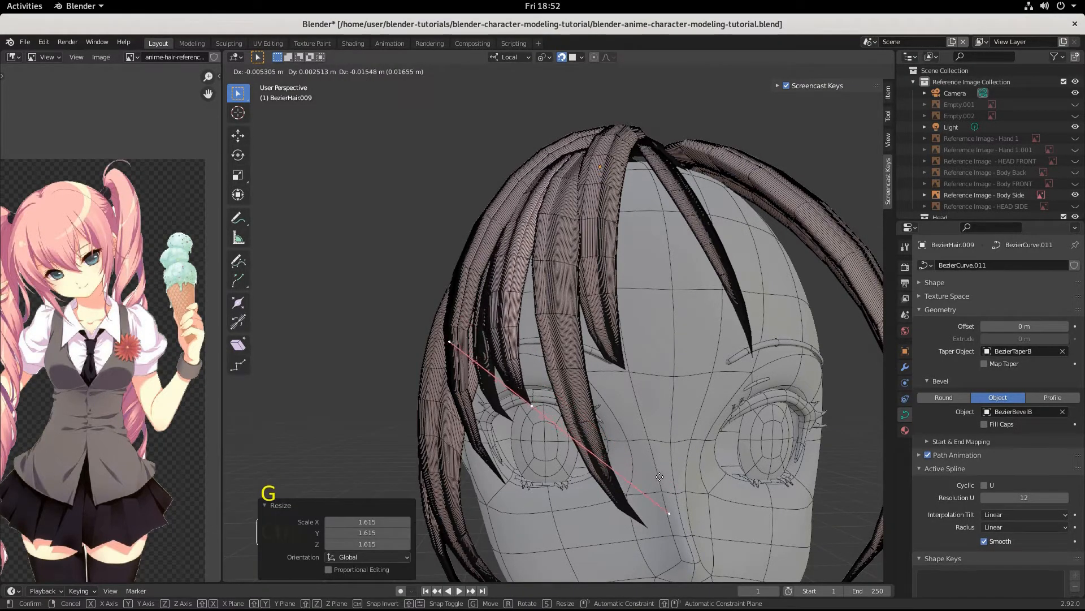
pyautogui.press('ctrl')
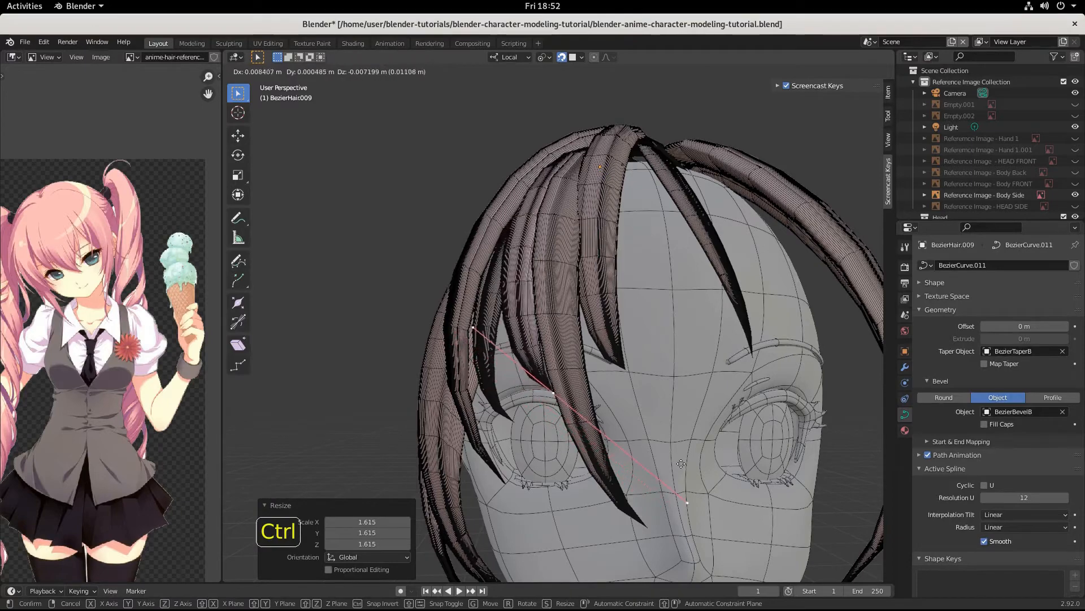
pyautogui.click(675, 472)
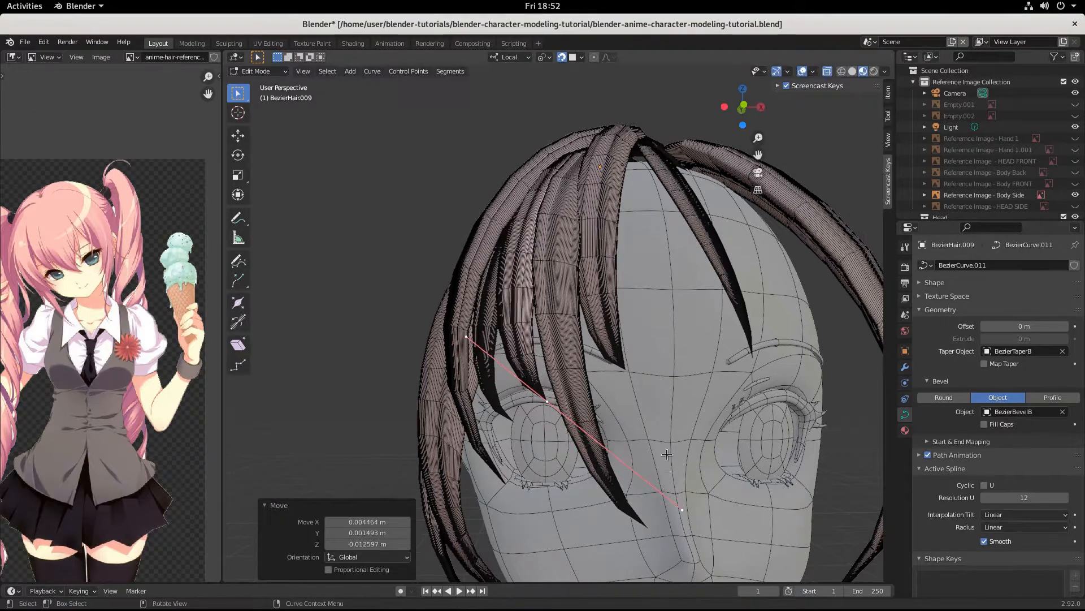
pyautogui.scroll(-5, 675, 472)
pyautogui.moveTo(675, 472); pyautogui.dragTo(586, 434, button='middle')
pyautogui.scroll(1, 606, 446)
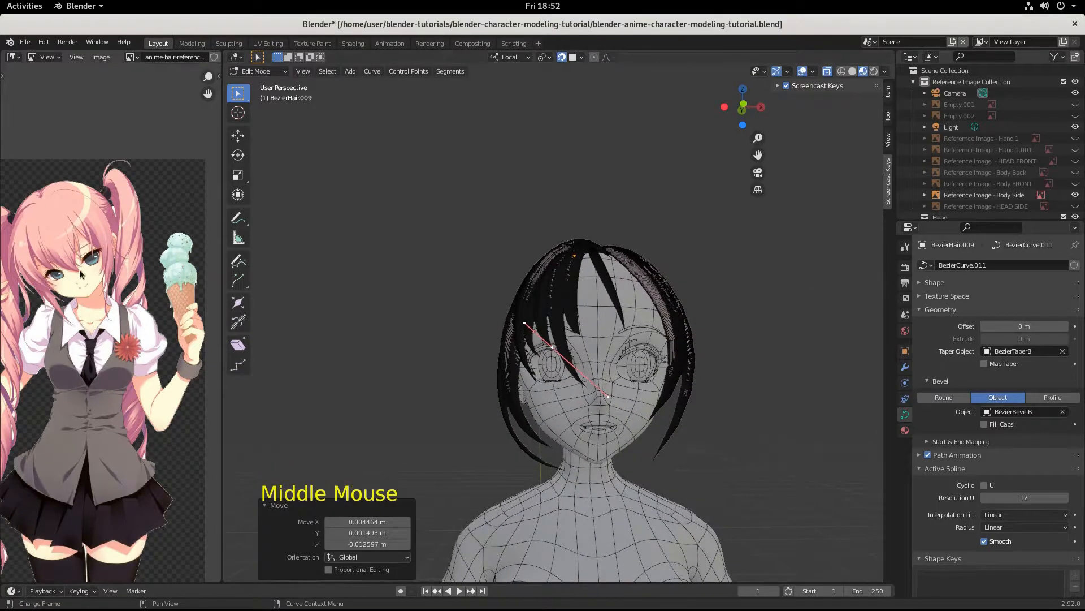
pyautogui.moveTo(474, 413); pyautogui.dragTo(548, 381, button='middle')
pyautogui.scroll(3, 624, 409)
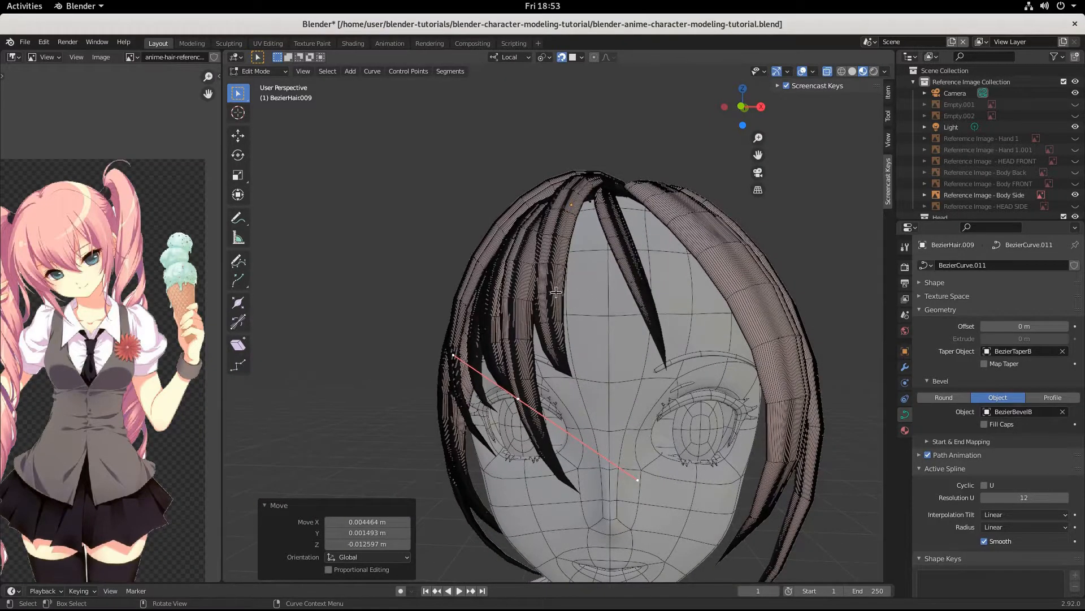
pyautogui.click(497, 311)
pyautogui.press('Tab')
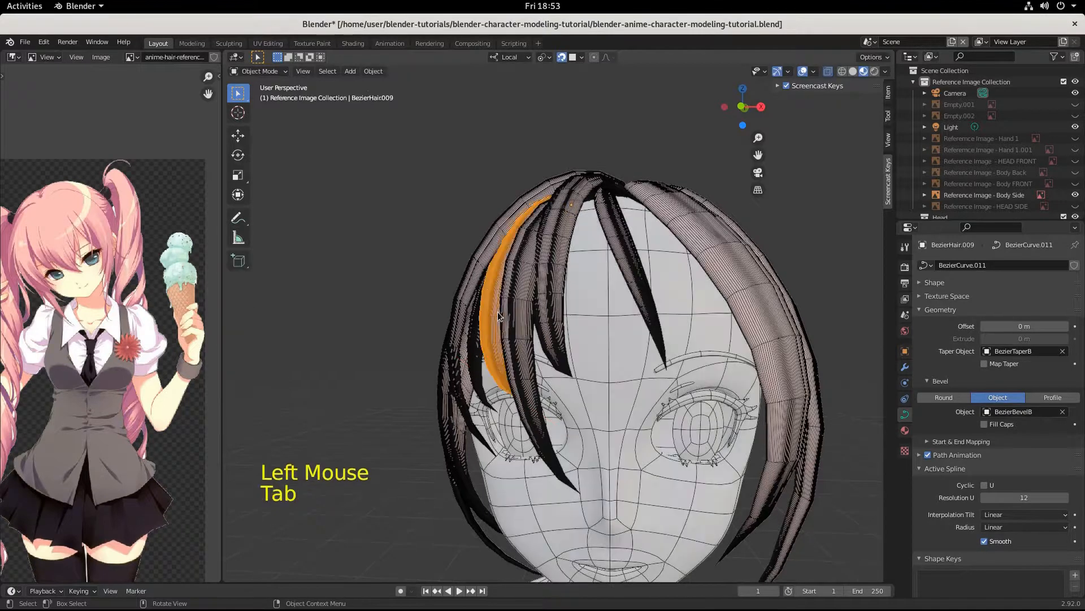
# Step: Replace the strand's BezierTaperB taper object with BezierTaperA and inspect the thinner strand from the front
pyautogui.click(1062, 351)
pyautogui.click(988, 351)
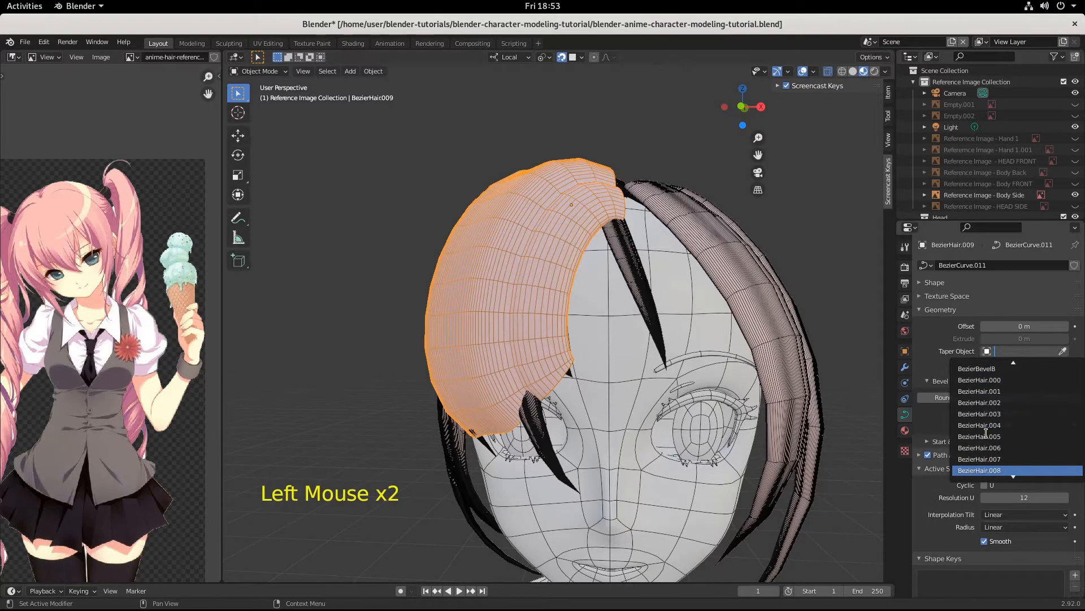
pyautogui.click(985, 459)
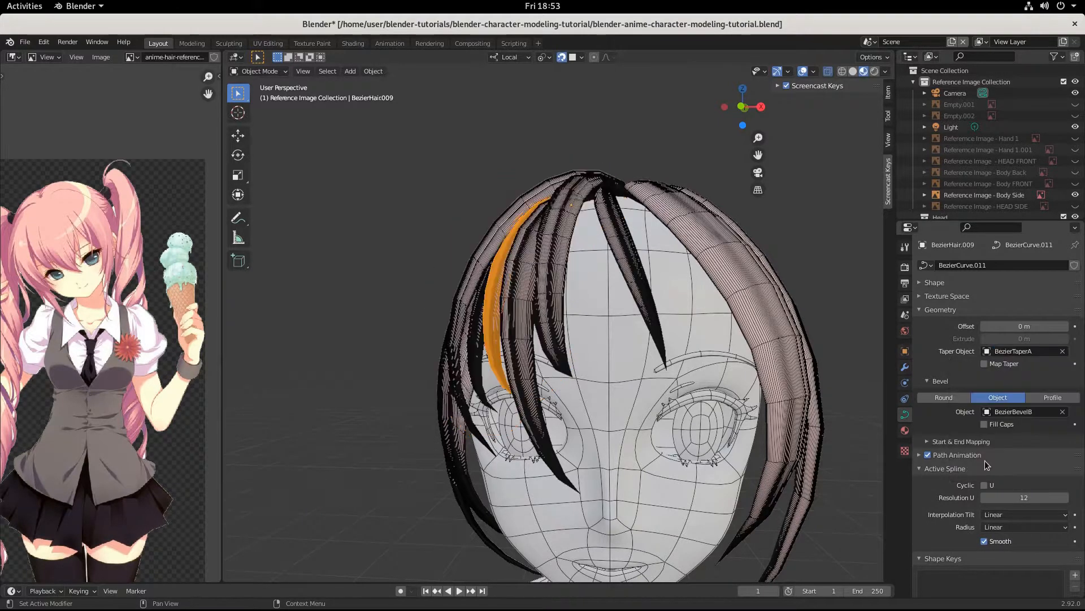
pyautogui.moveTo(645, 416); pyautogui.dragTo(688, 364, button='middle')
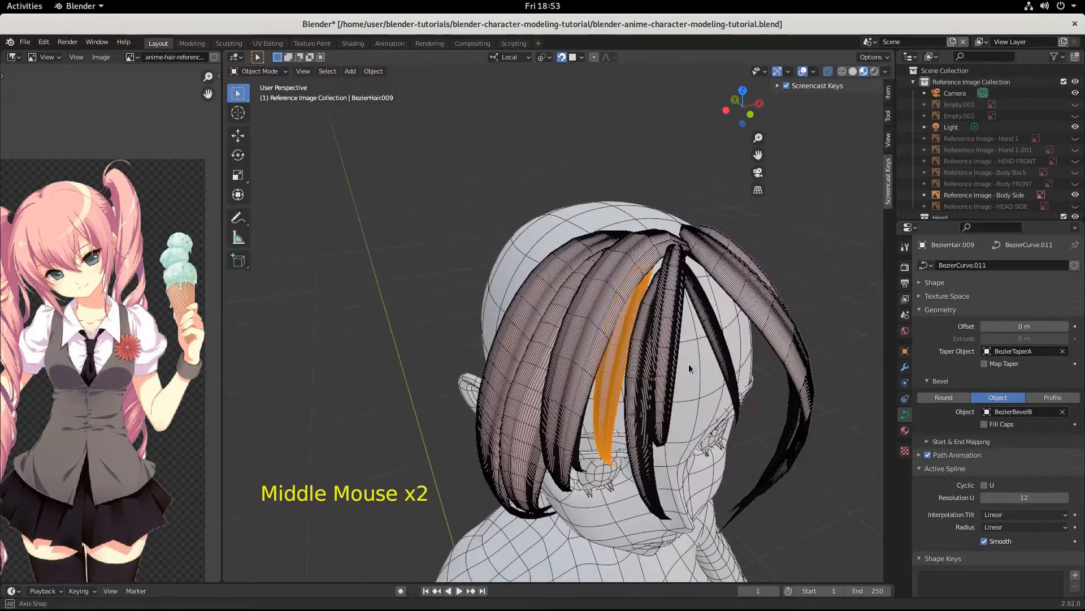
pyautogui.moveTo(654, 287)
pyautogui.mouseDown(button='middle')
pyautogui.moveTo(592, 316)
pyautogui.moveTo(637, 340)
pyautogui.moveTo(655, 308)
pyautogui.moveTo(643, 276)
pyautogui.mouseUp(button='middle')
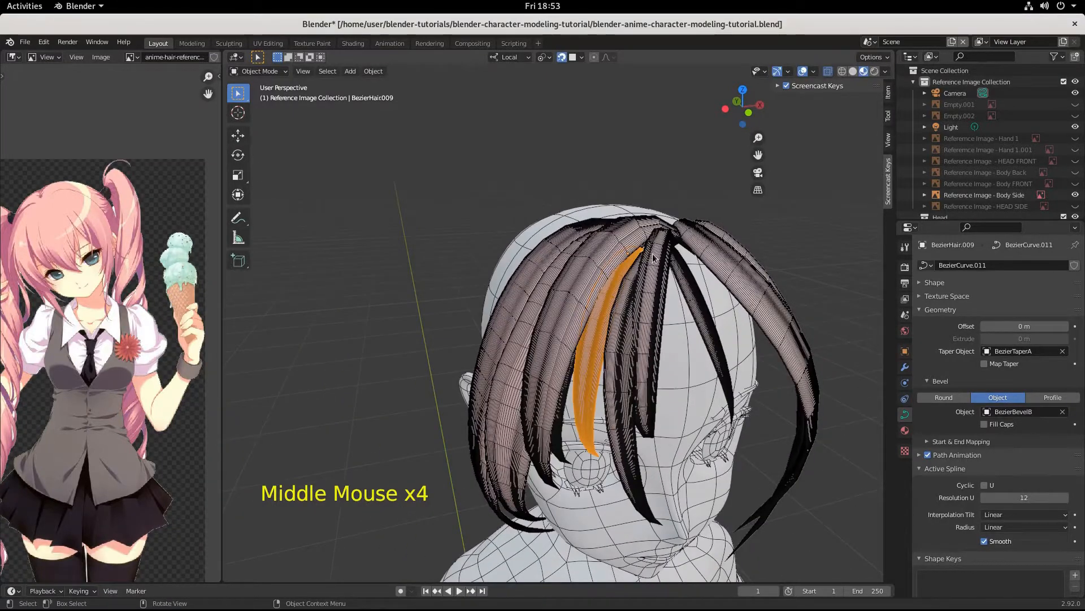
pyautogui.press('Tab')
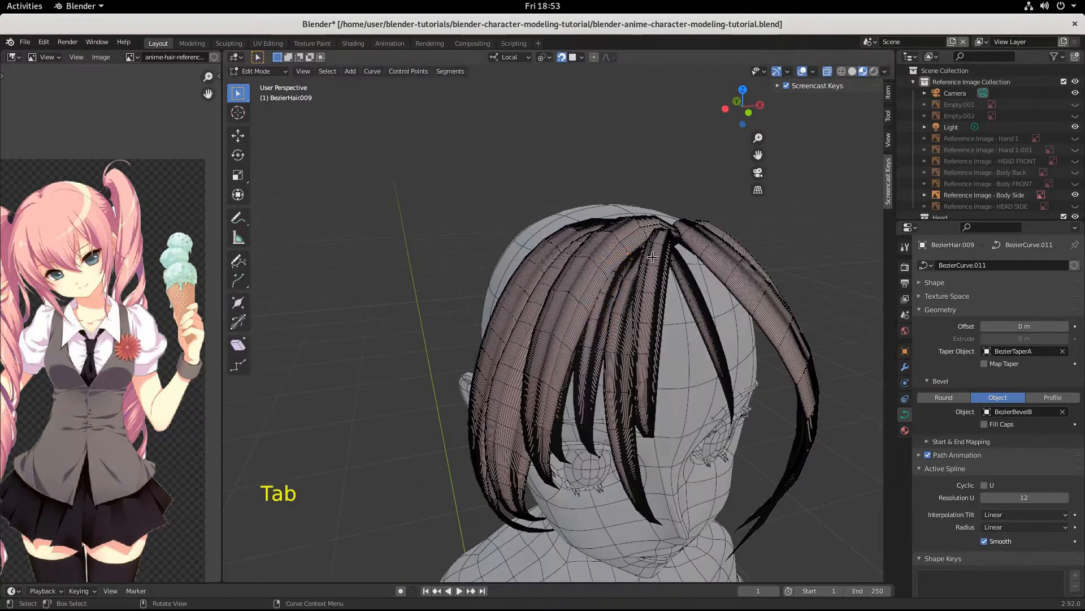
# Step: Enlarge the strand's root segment near the crown and move it upward
pyautogui.click(665, 270)
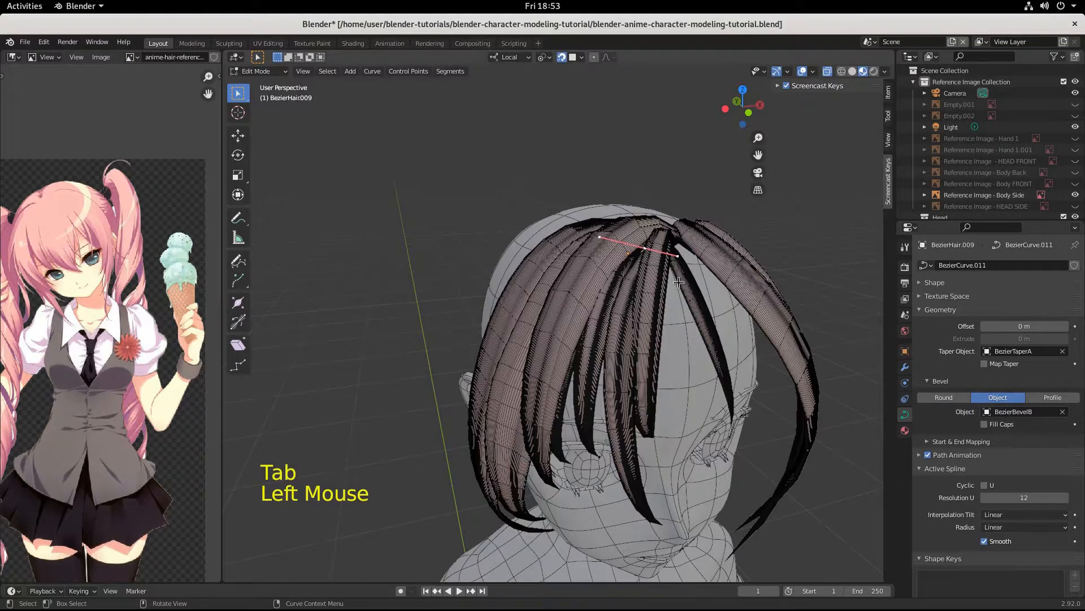
pyautogui.press('s')
pyautogui.click(701, 287)
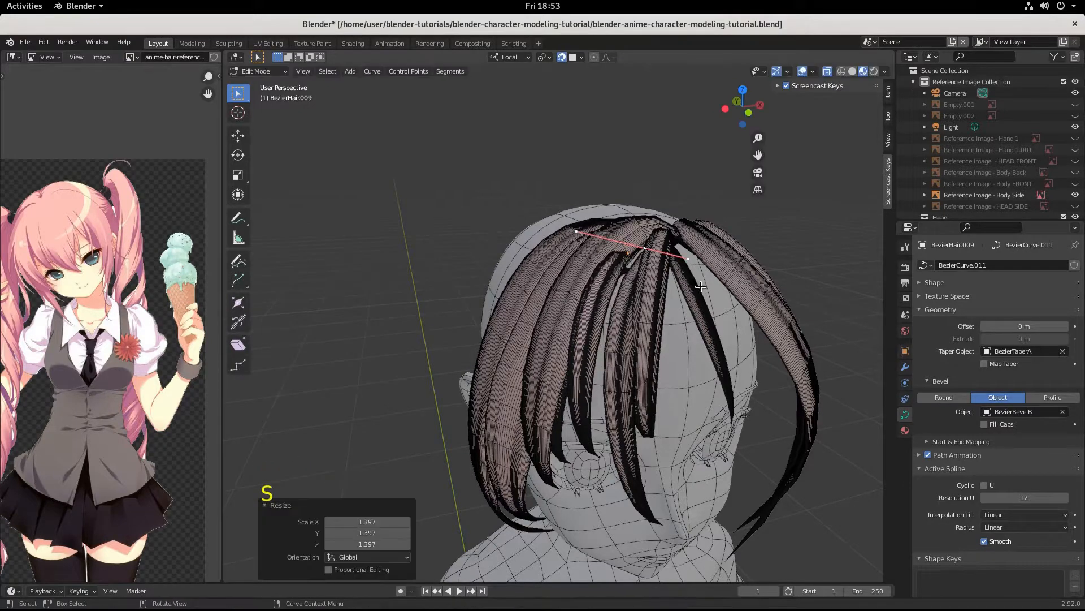
pyautogui.press('g')
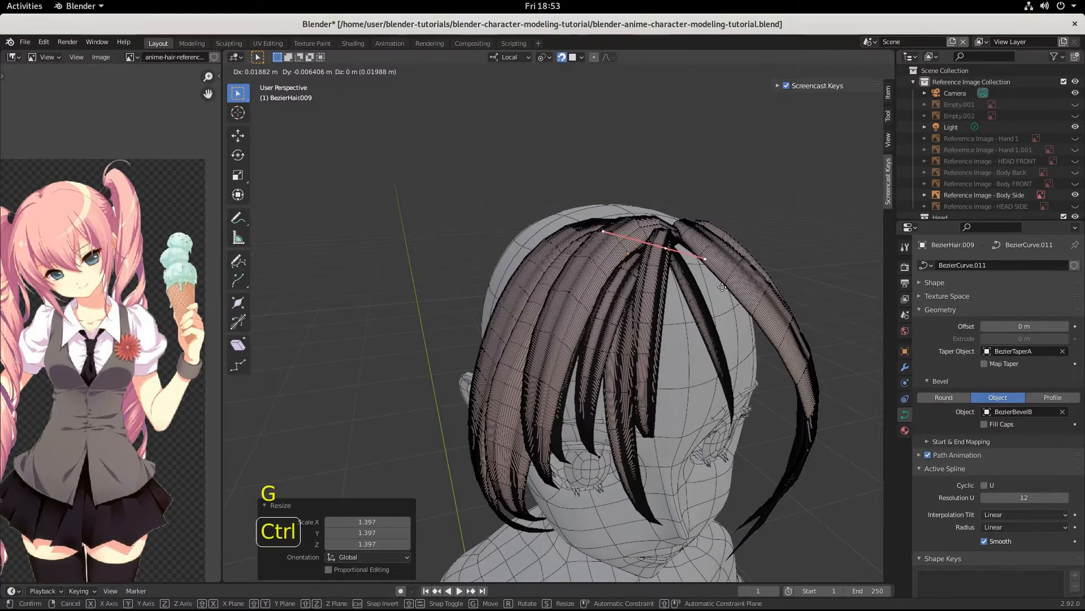
pyautogui.click(724, 285)
pyautogui.moveTo(724, 284); pyautogui.dragTo(694, 285, button='middle')
# Step: Undo that move, reposition the root point with snapping, and return to Object Mode
pyautogui.hotkey('ctrl', 'z')
pyautogui.press('g')
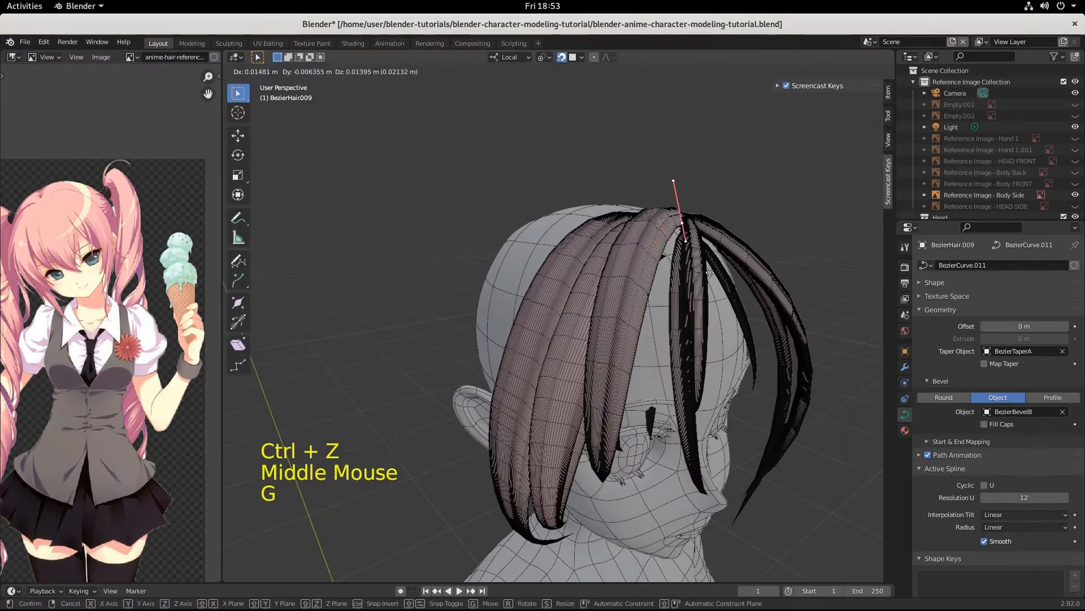
pyautogui.press('ctrl')
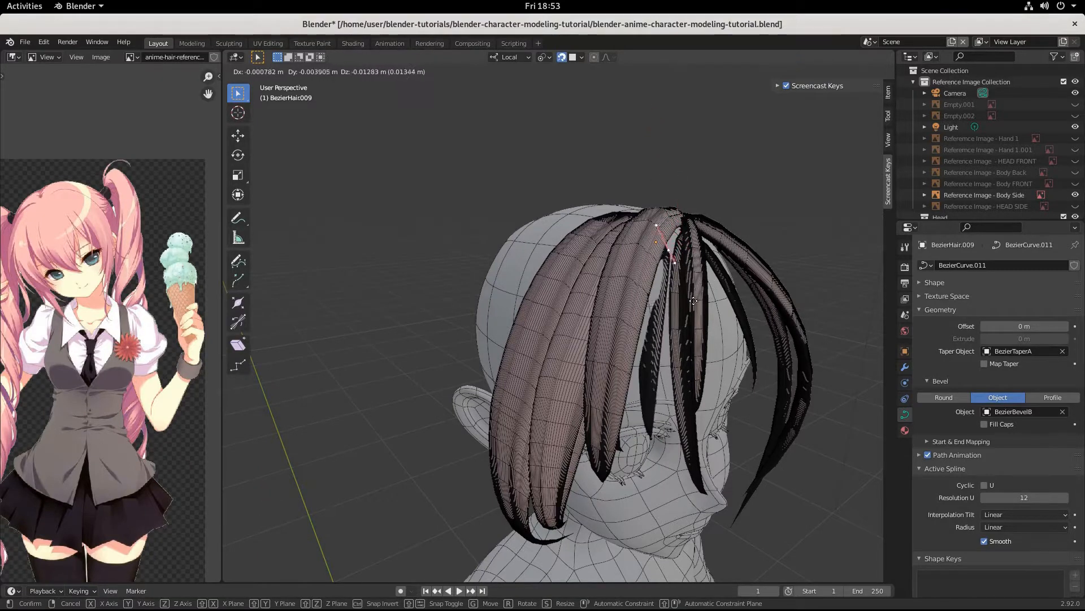
pyautogui.press('ctrl')
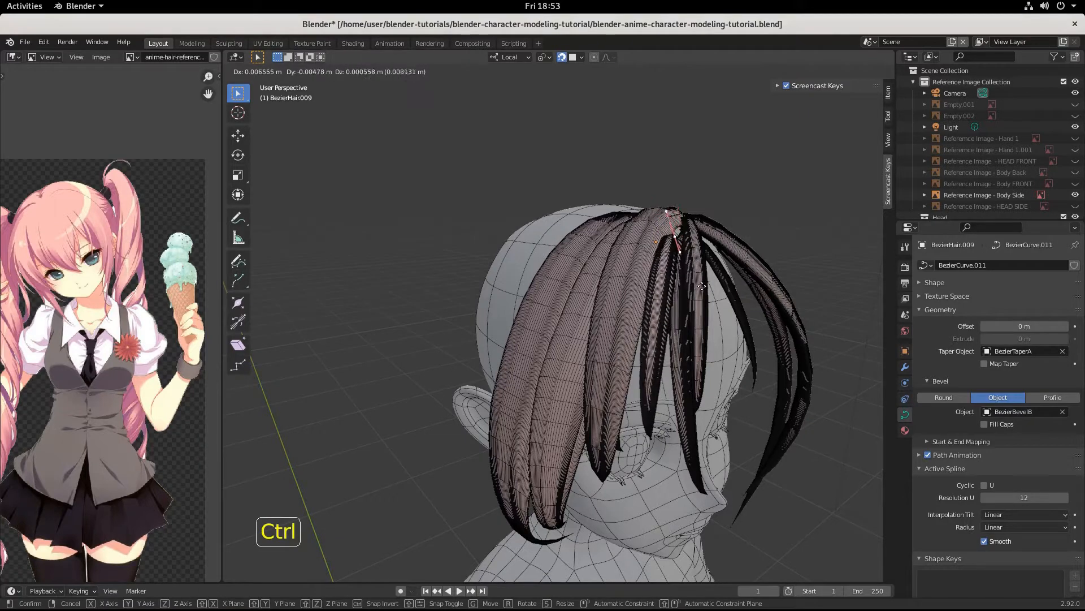
pyautogui.click(705, 285)
pyautogui.moveTo(704, 285); pyautogui.dragTo(647, 291, button='middle')
pyautogui.click(648, 291)
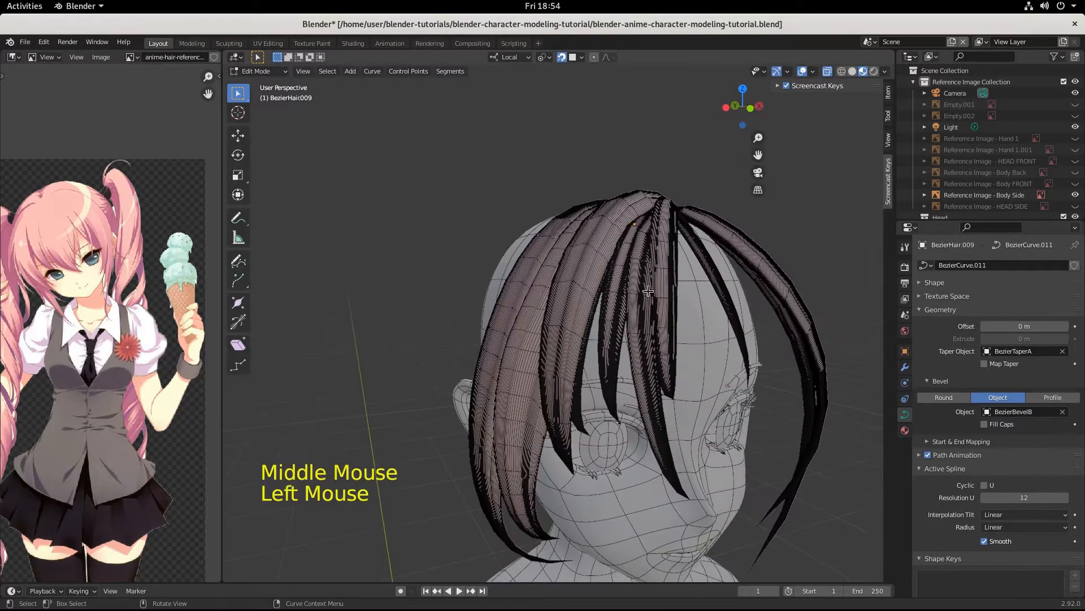
pyautogui.press('Tab')
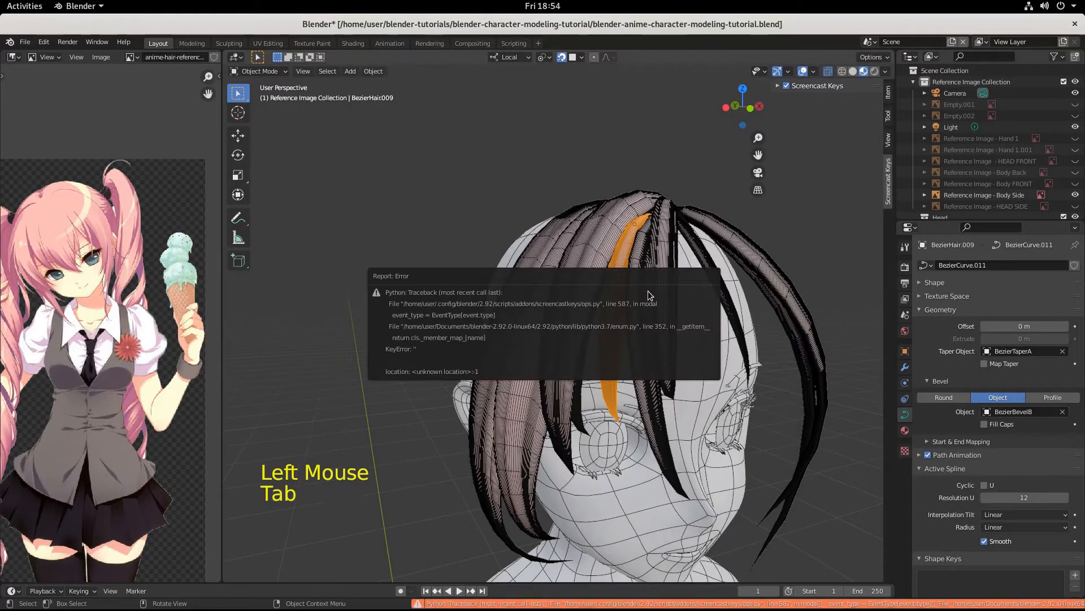
# Step: Move BezierHair.007's root points about -0.0012, 0.0038, 0.0087 m up toward the crown
pyautogui.press('Tab')
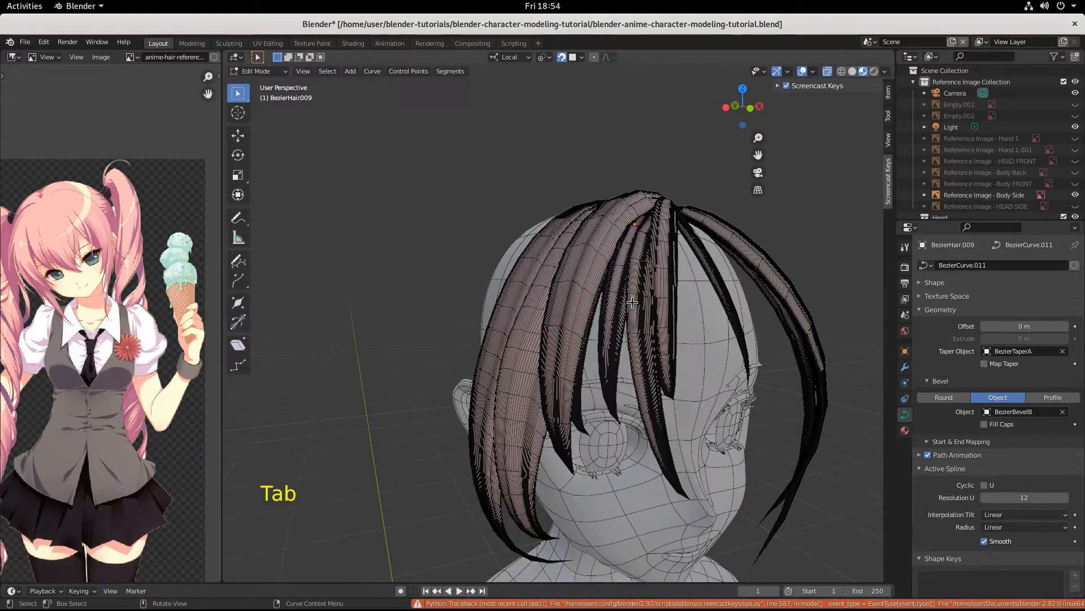
pyautogui.press('Tab')
pyautogui.click(646, 289)
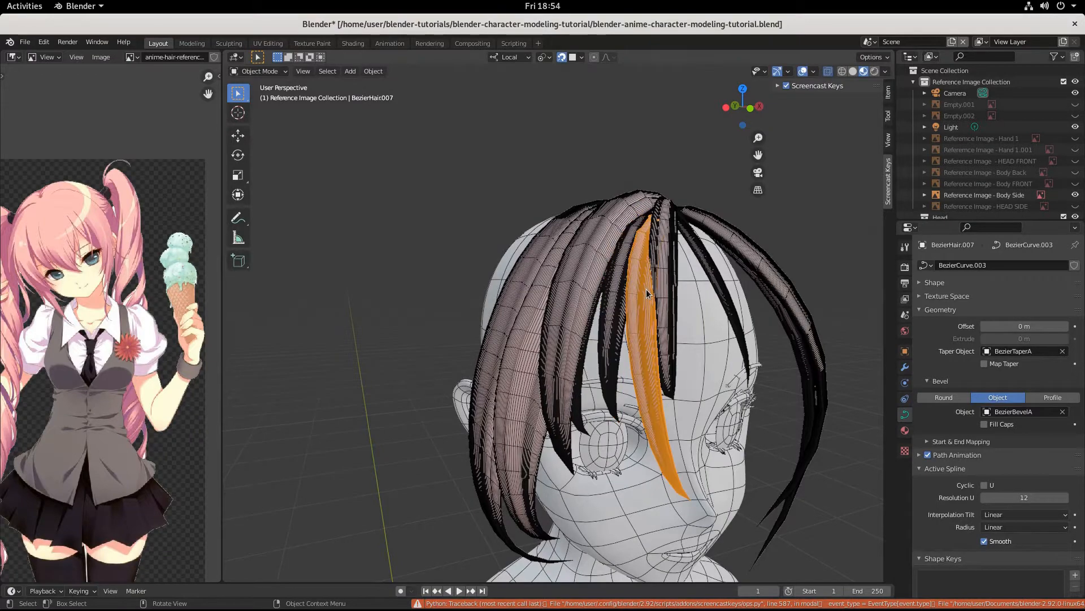
pyautogui.moveTo(646, 289); pyautogui.dragTo(670, 306, button='middle')
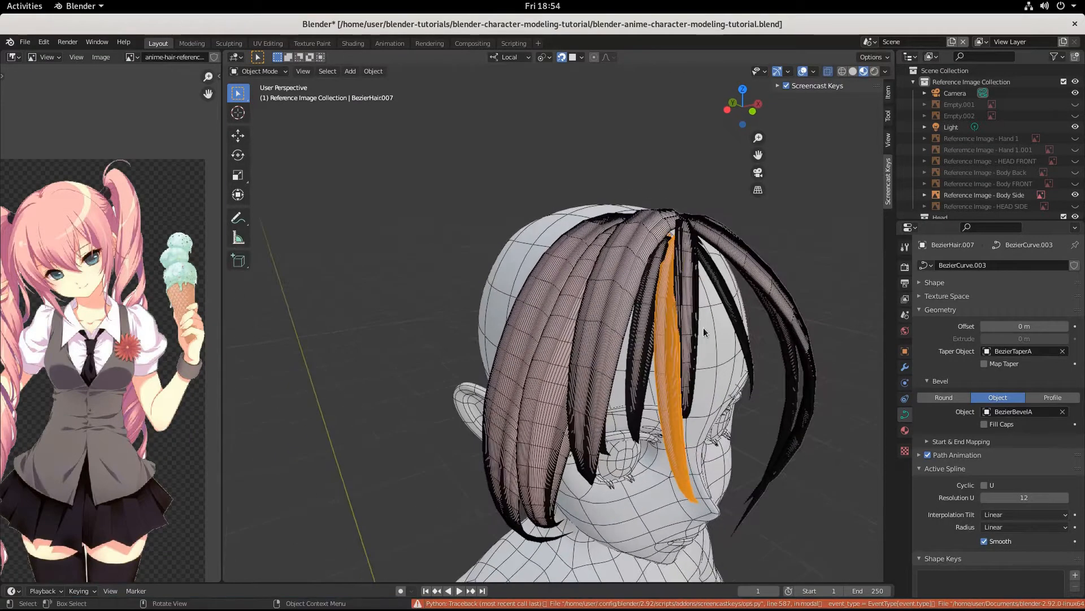
pyautogui.press('Tab')
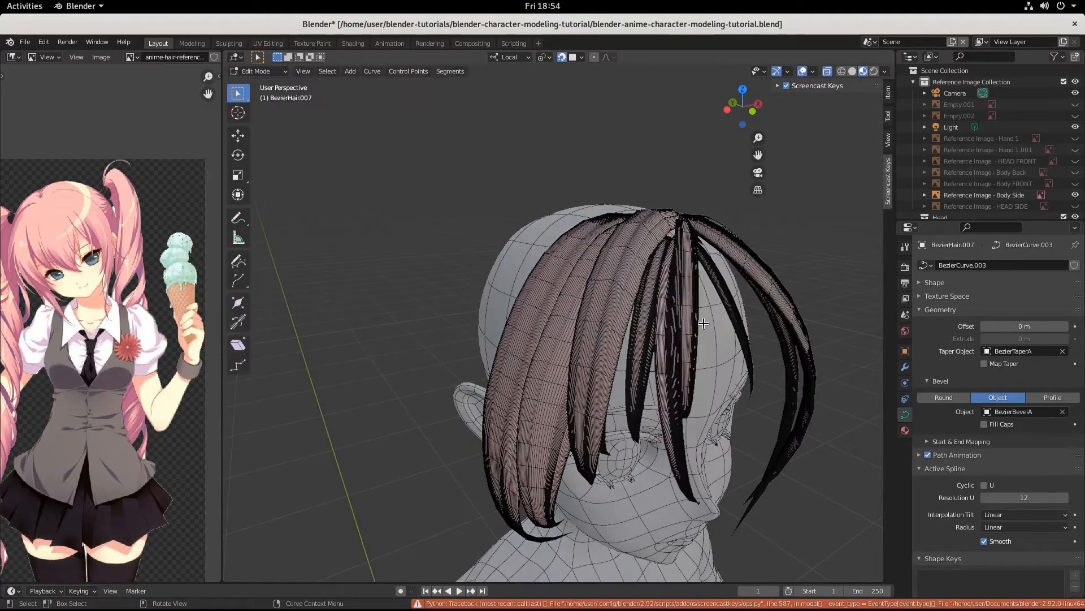
pyautogui.press('g')
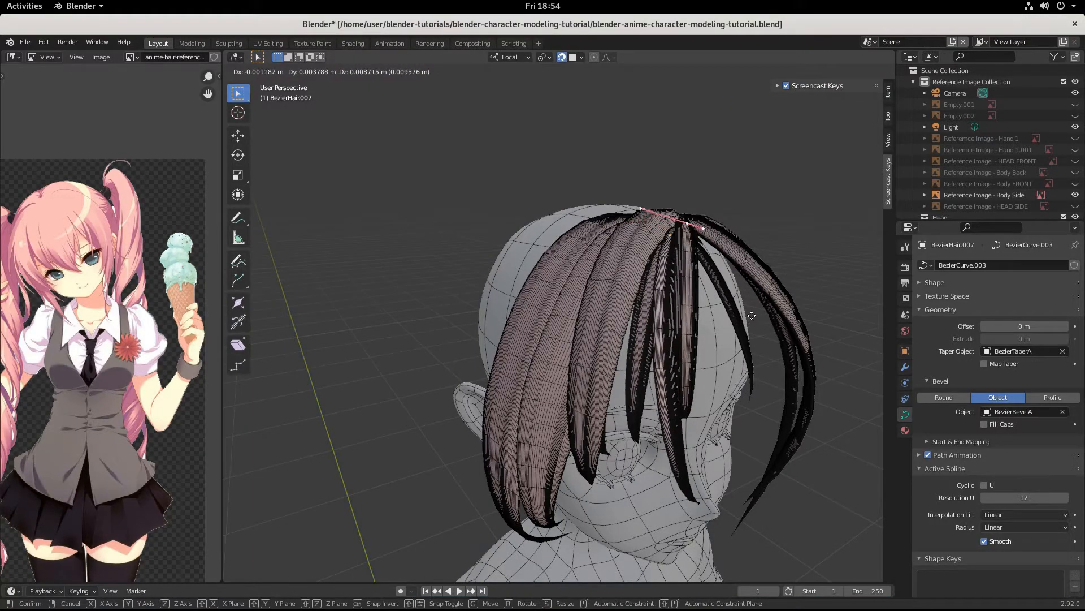
pyautogui.click(752, 315)
pyautogui.moveTo(751, 315); pyautogui.dragTo(706, 338, button='middle')
pyautogui.moveTo(679, 222); pyautogui.dragTo(597, 352, button='middle')
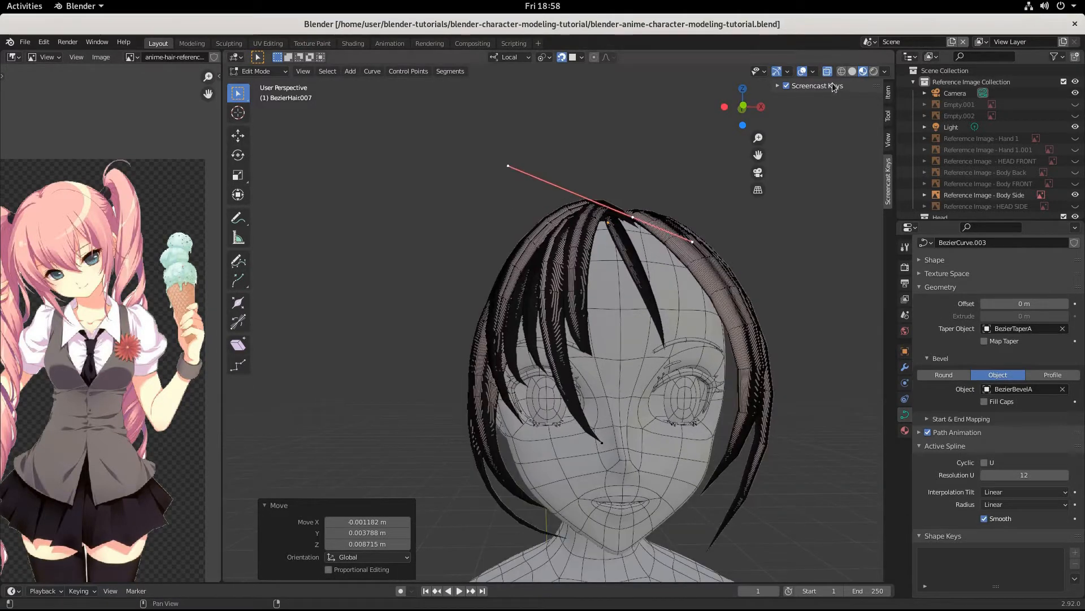
# Step: Switch the viewport to Material Preview shading and view the head from above and behind
pyautogui.click(852, 71)
pyautogui.moveTo(874, 213); pyautogui.dragTo(832, 220, button='middle')
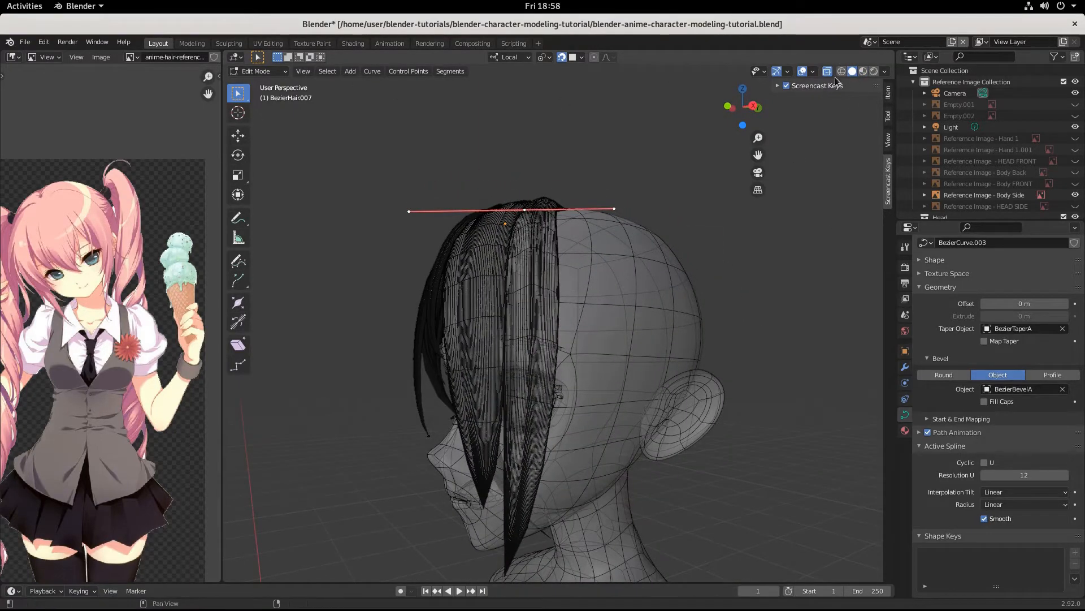
pyautogui.click(863, 72)
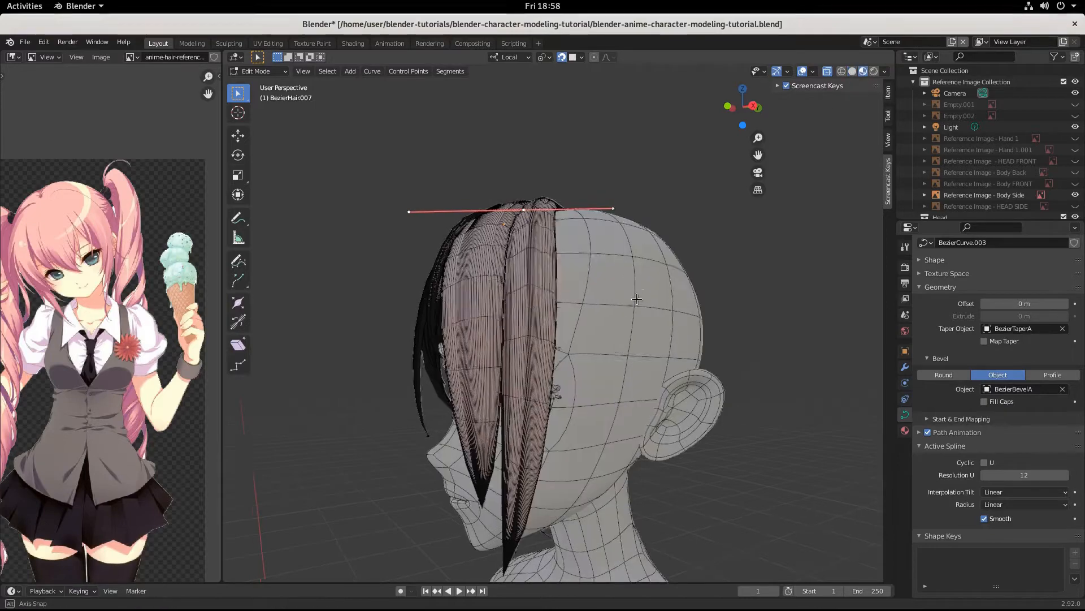
pyautogui.moveTo(645, 275)
pyautogui.mouseDown(button='middle')
pyautogui.moveTo(609, 278)
pyautogui.moveTo(636, 290)
pyautogui.moveTo(626, 294)
pyautogui.mouseUp(button='middle')
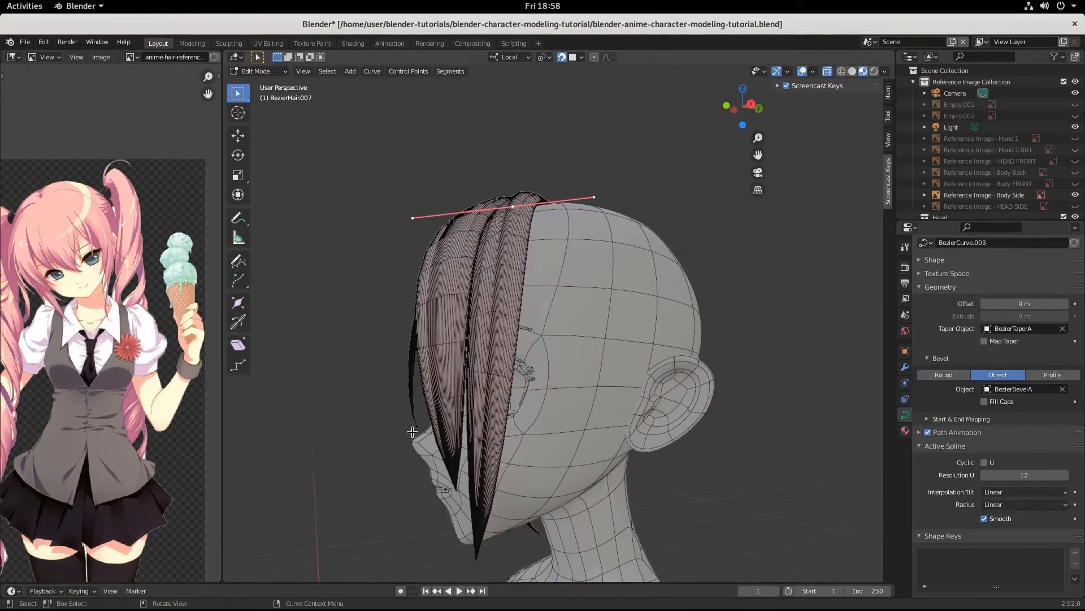
pyautogui.moveTo(498, 409); pyautogui.dragTo(607, 332, button='middle')
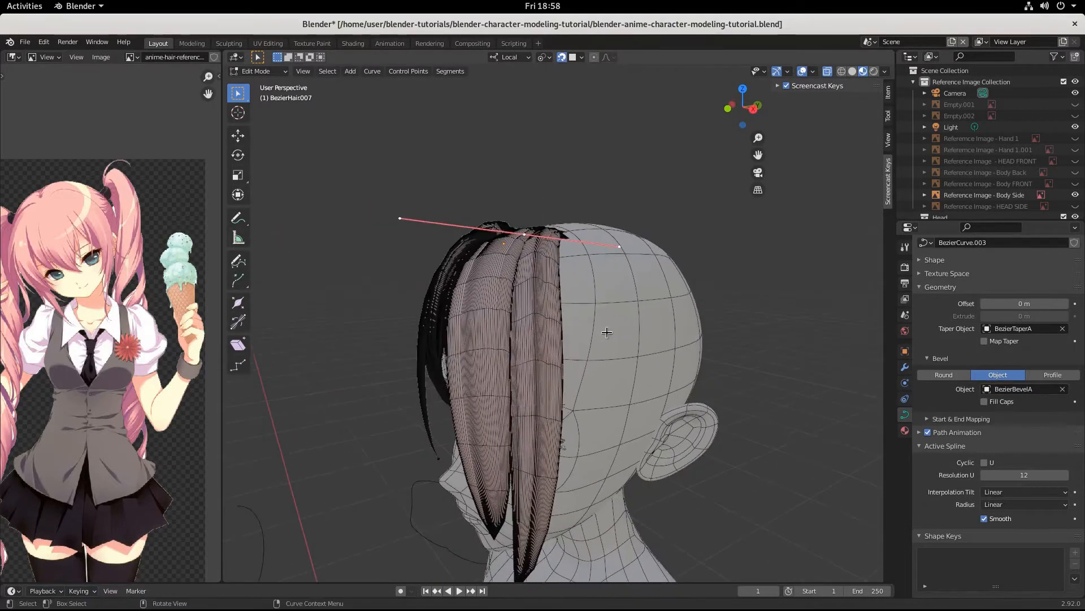
# Step: Reshape BezierHair.007's lower handle near the chin: scale to 1.384, move it, rotate -10.7°
pyautogui.press('s')
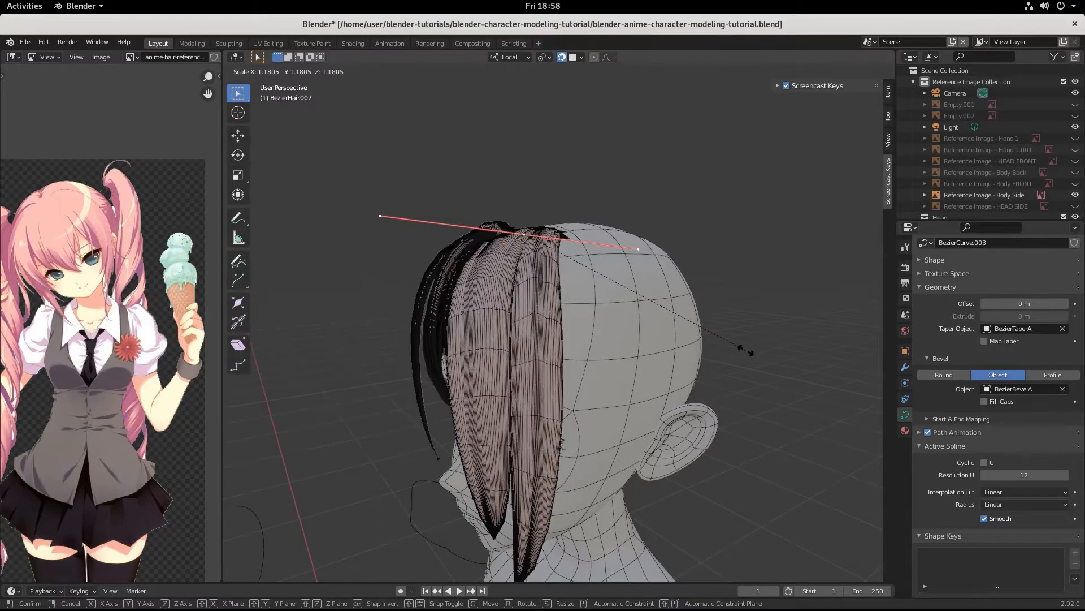
pyautogui.click(739, 349)
pyautogui.moveTo(739, 349); pyautogui.dragTo(688, 330, button='middle')
pyautogui.click(428, 435)
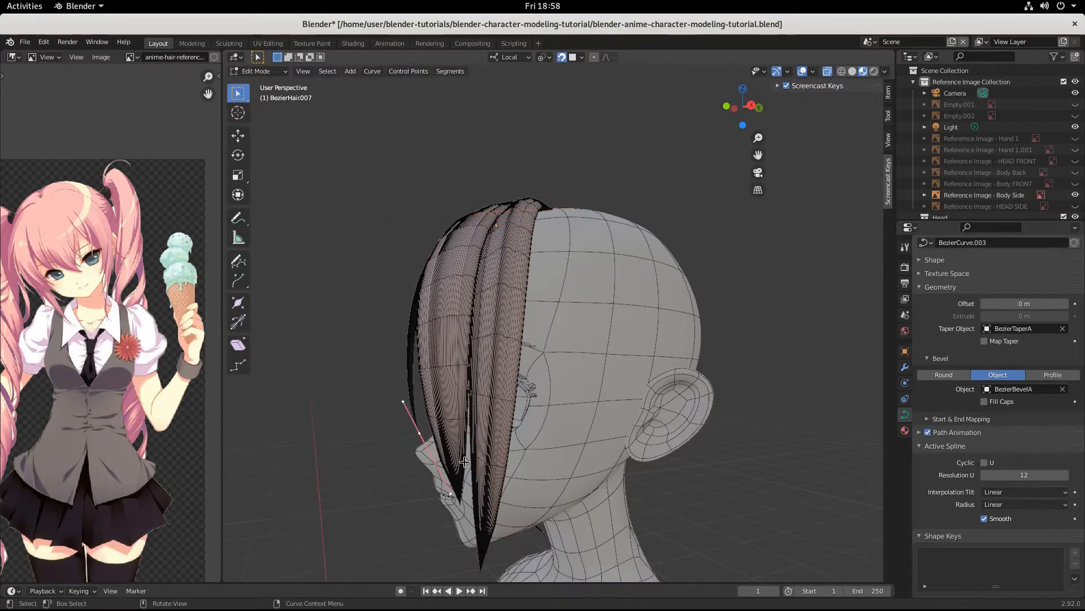
pyautogui.press('g')
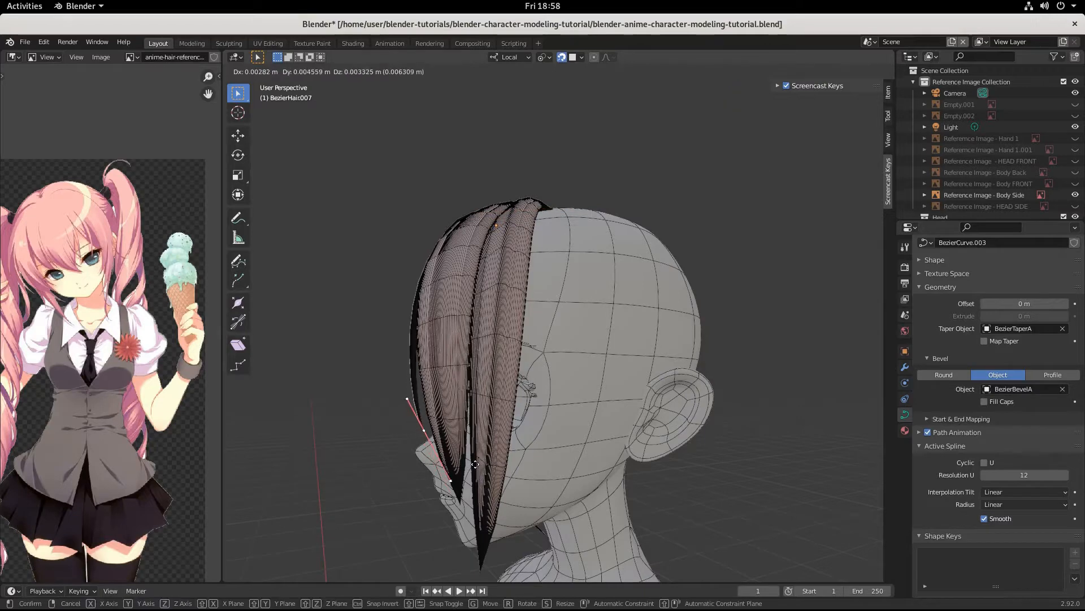
pyautogui.click(474, 463)
pyautogui.press('s')
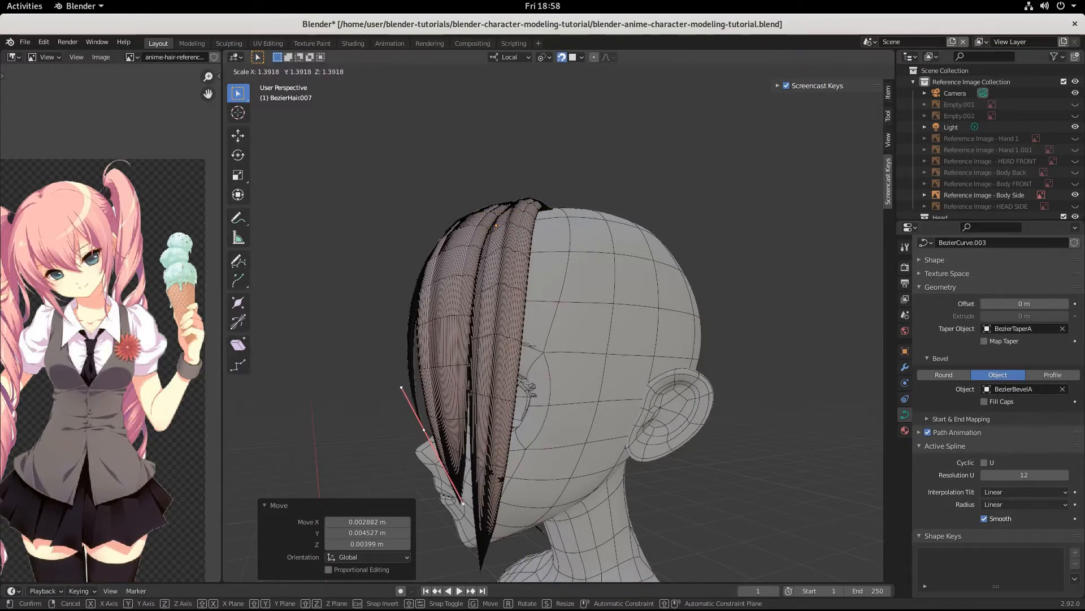
pyautogui.click(494, 475)
pyautogui.press('r')
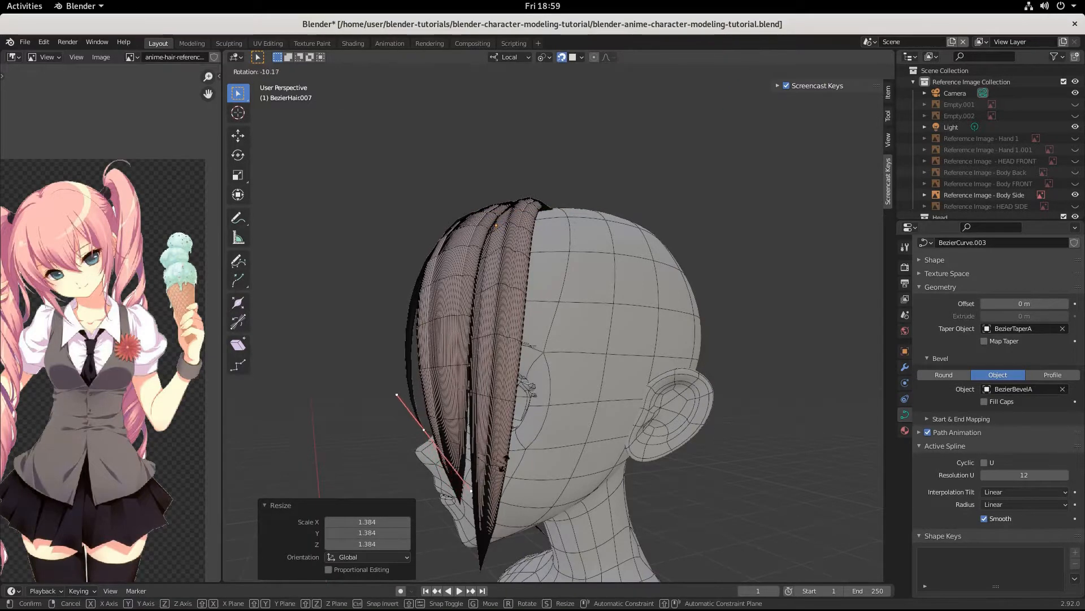
pyautogui.click(478, 481)
pyautogui.moveTo(477, 482); pyautogui.dragTo(578, 470, button='middle')
pyautogui.moveTo(582, 362)
pyautogui.mouseDown(button='middle')
pyautogui.moveTo(594, 368)
pyautogui.moveTo(586, 358)
pyautogui.mouseUp(button='middle')
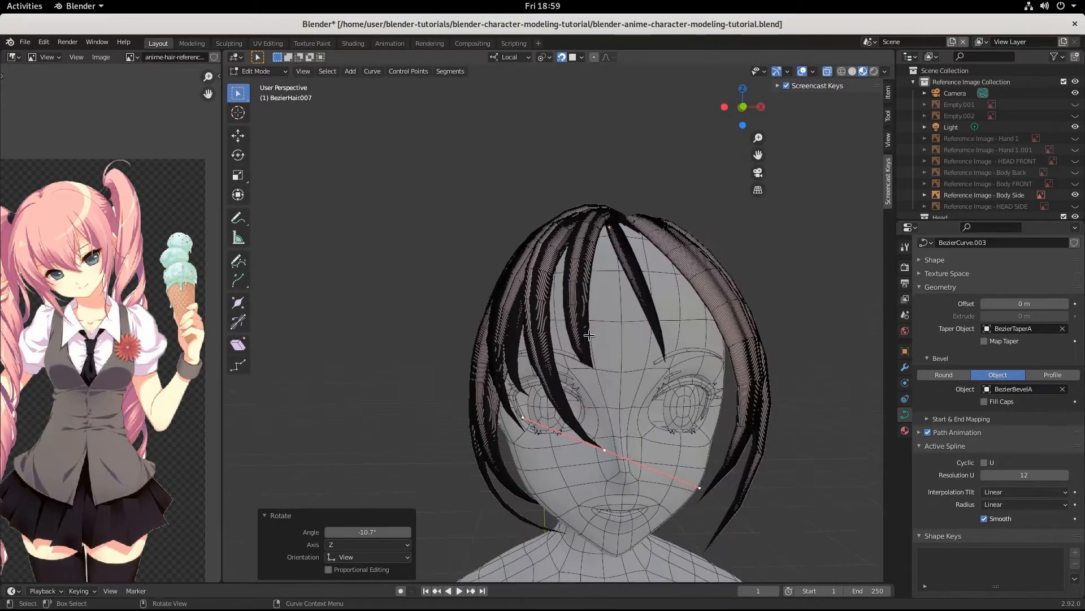
# Step: Return to Object Mode and duplicate the central BezierHair001 front strand
pyautogui.click(576, 297)
pyautogui.press('Tab')
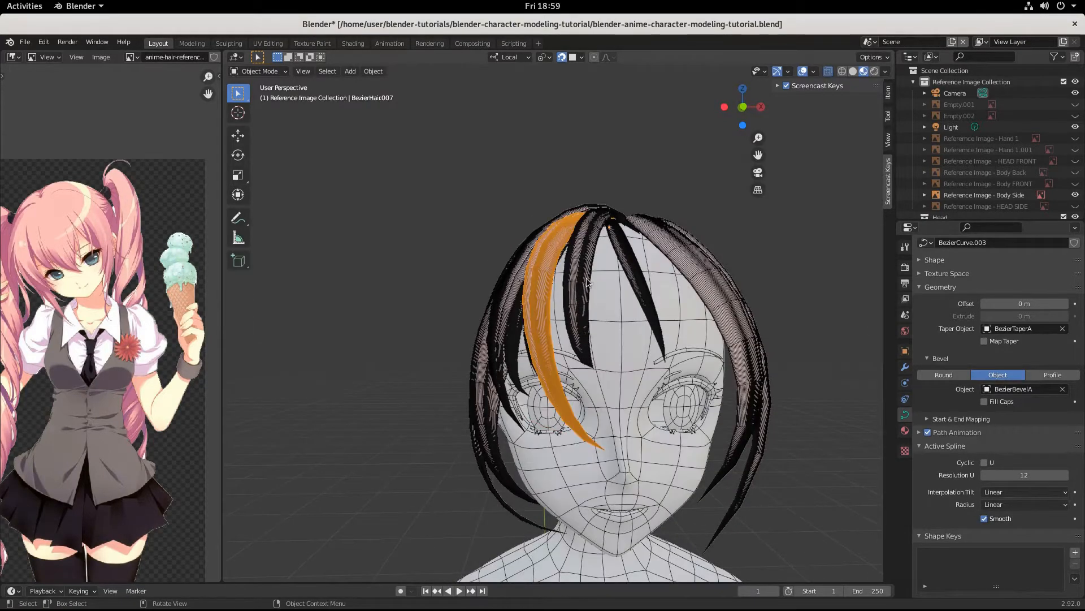
pyautogui.click(582, 280)
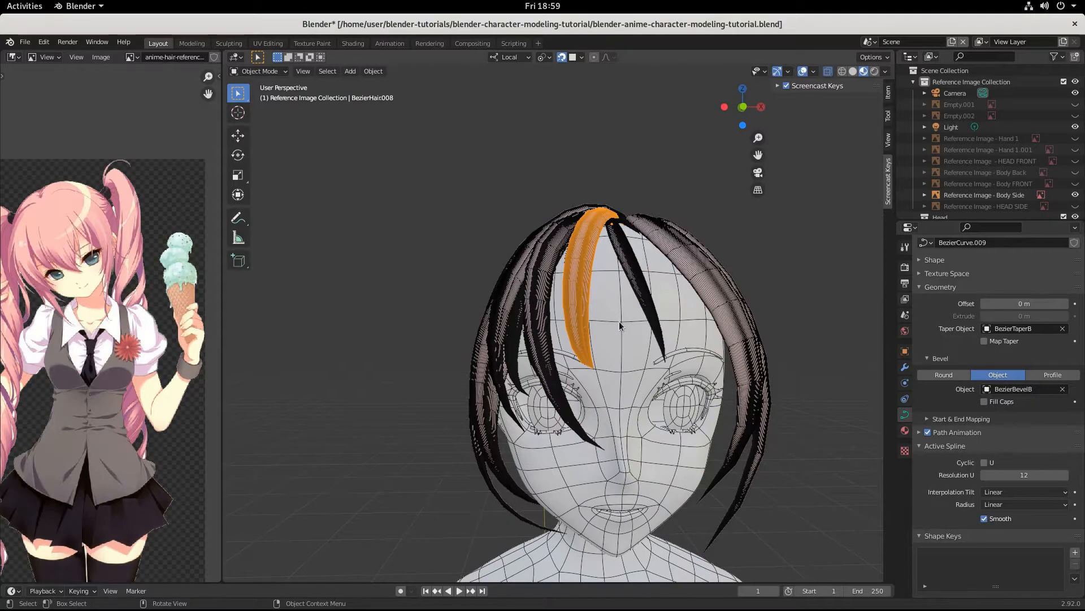
pyautogui.click(651, 297)
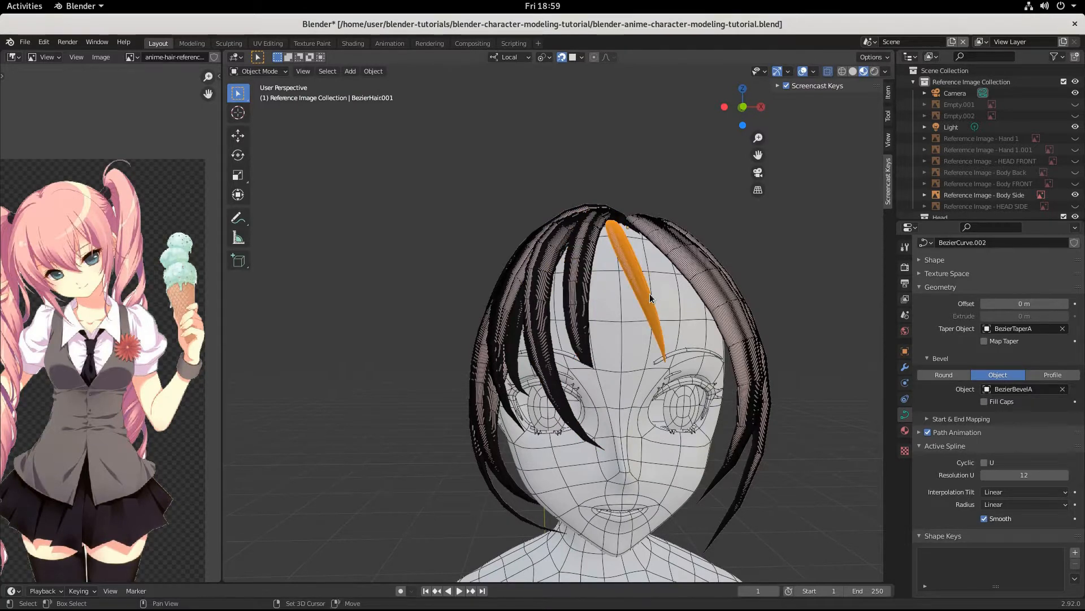
pyautogui.hotkey('shift', 'd')
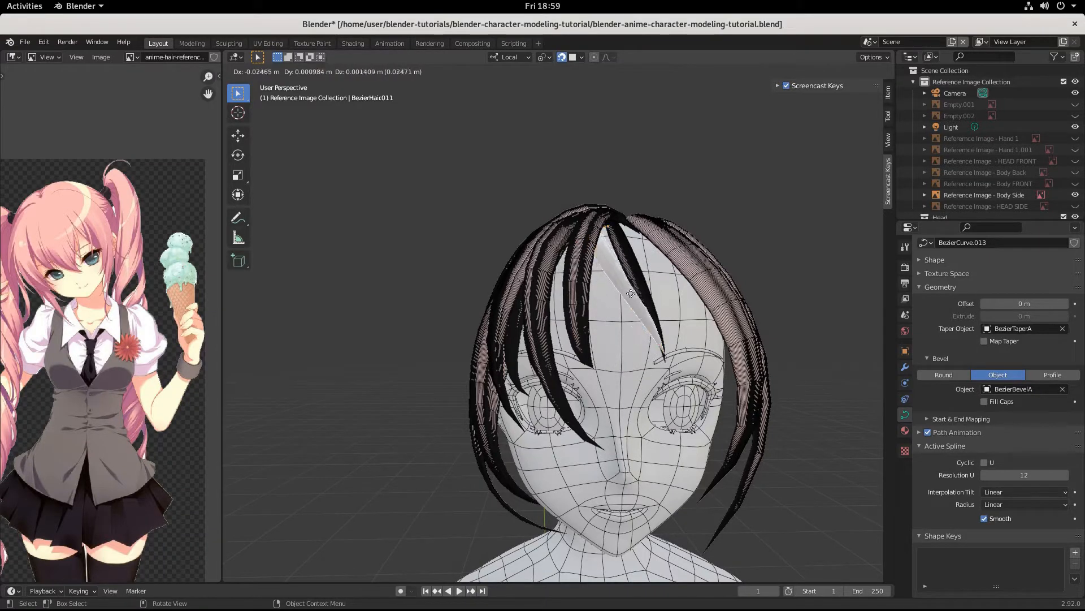
# Step: Drop the BezierHair011 copy, rotate it -93° around Z, and move it sideways
pyautogui.click(651, 338)
pyautogui.press('r')
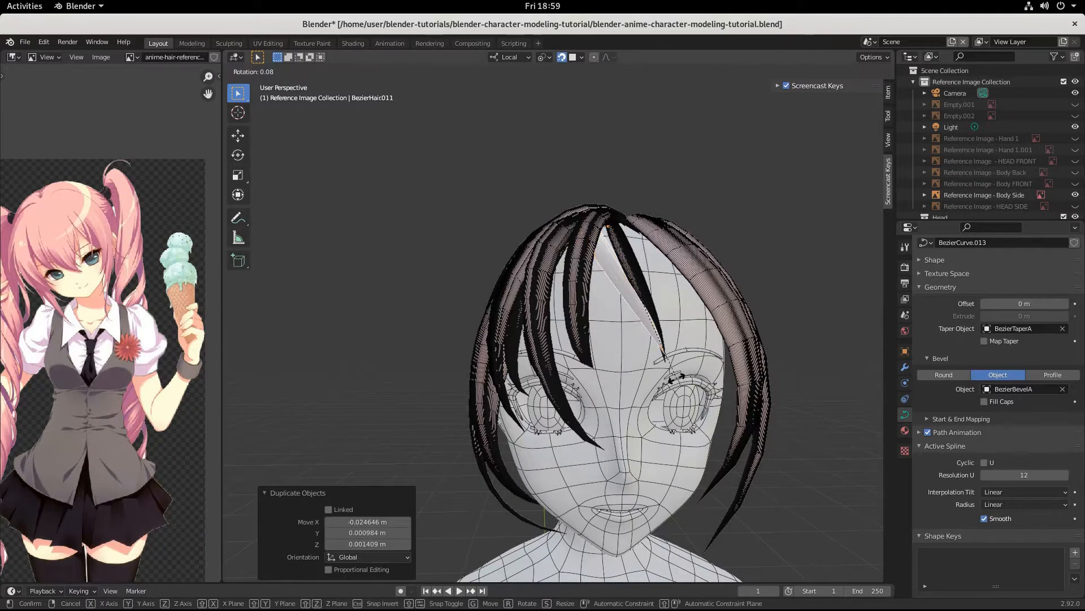
pyautogui.press('z')
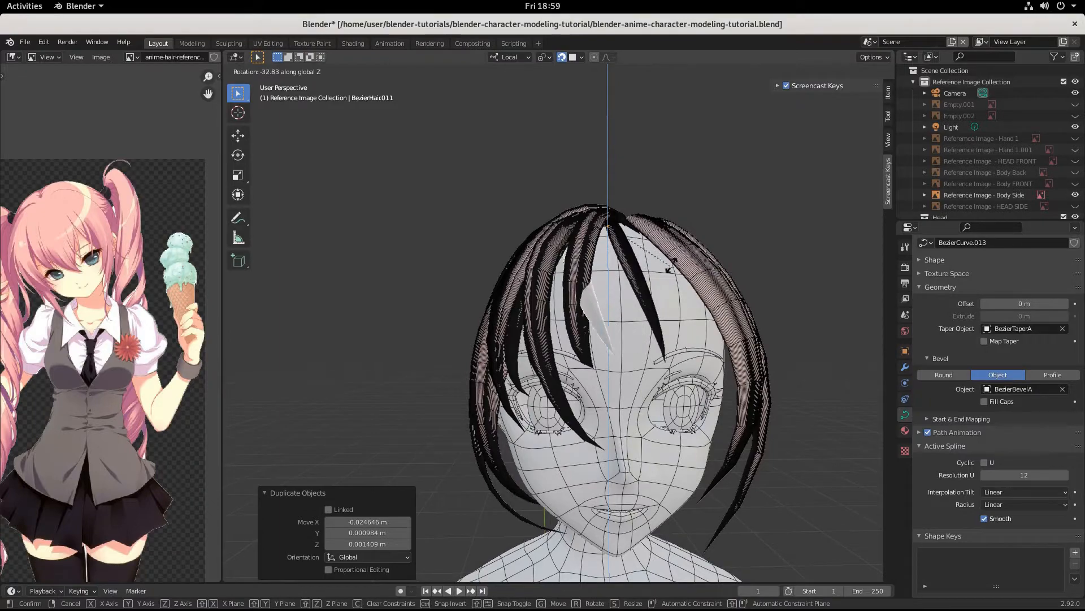
pyautogui.click(676, 391)
pyautogui.moveTo(676, 392); pyautogui.dragTo(608, 402, button='middle')
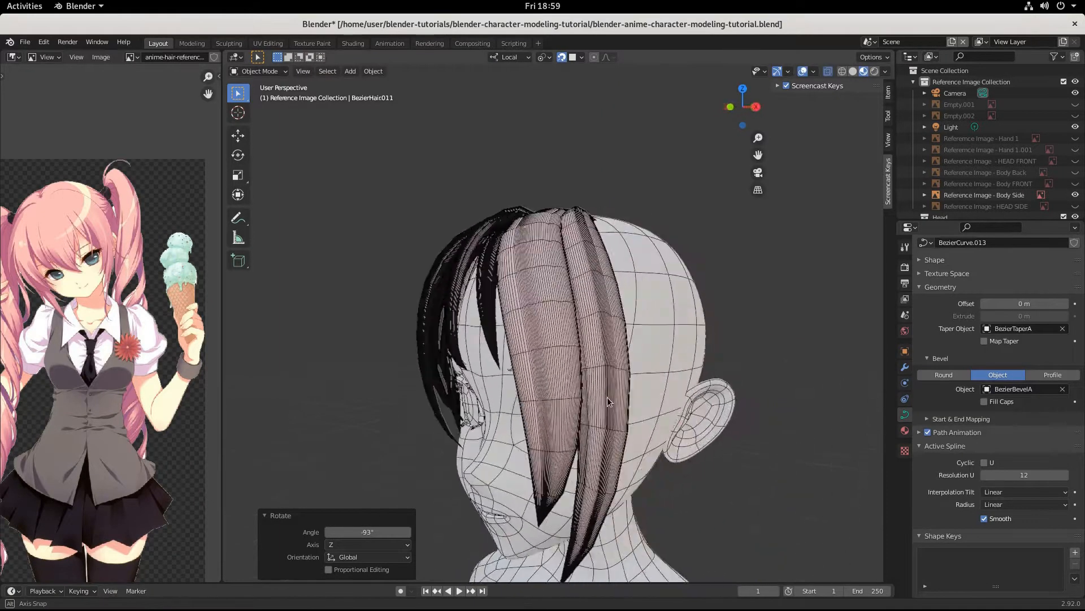
pyautogui.press('g')
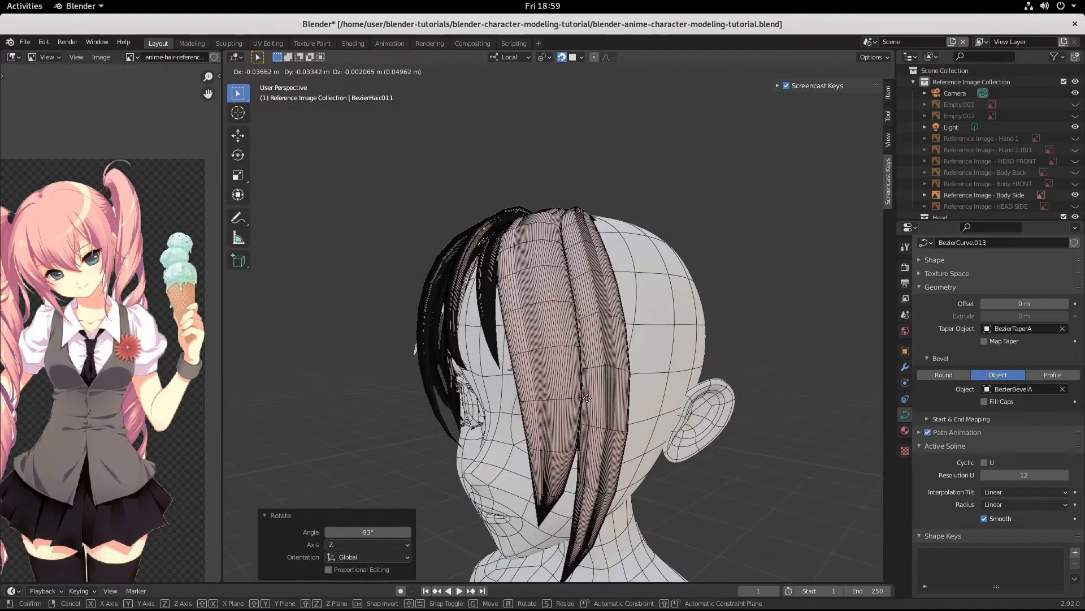
pyautogui.click(587, 398)
pyautogui.moveTo(588, 398); pyautogui.dragTo(658, 408, button='middle')
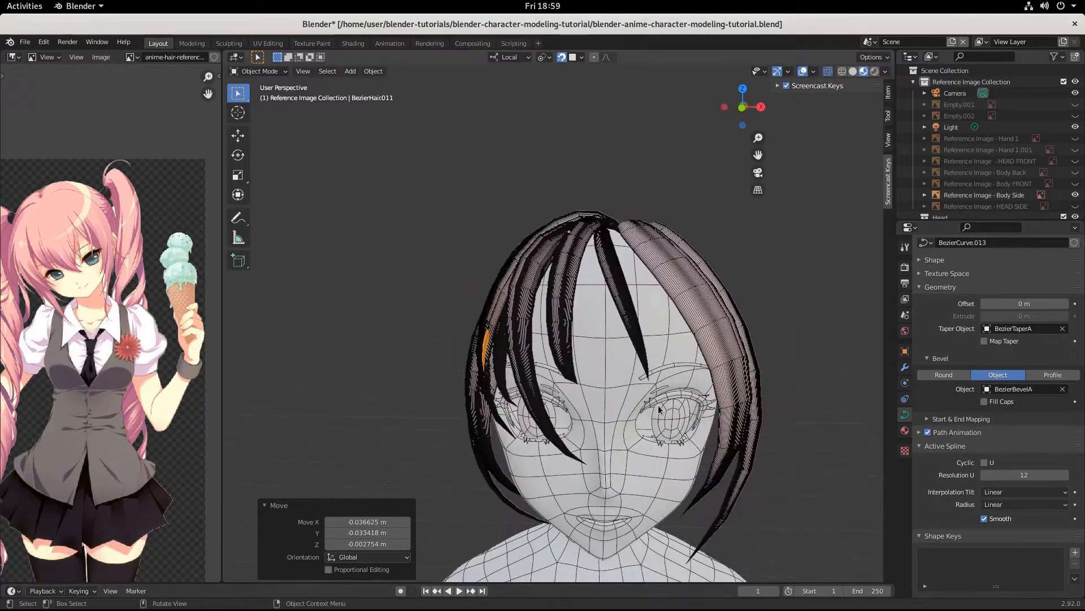
# Step: Rotate the copy further around Z and move it beside the left edge of the face
pyautogui.press('r')
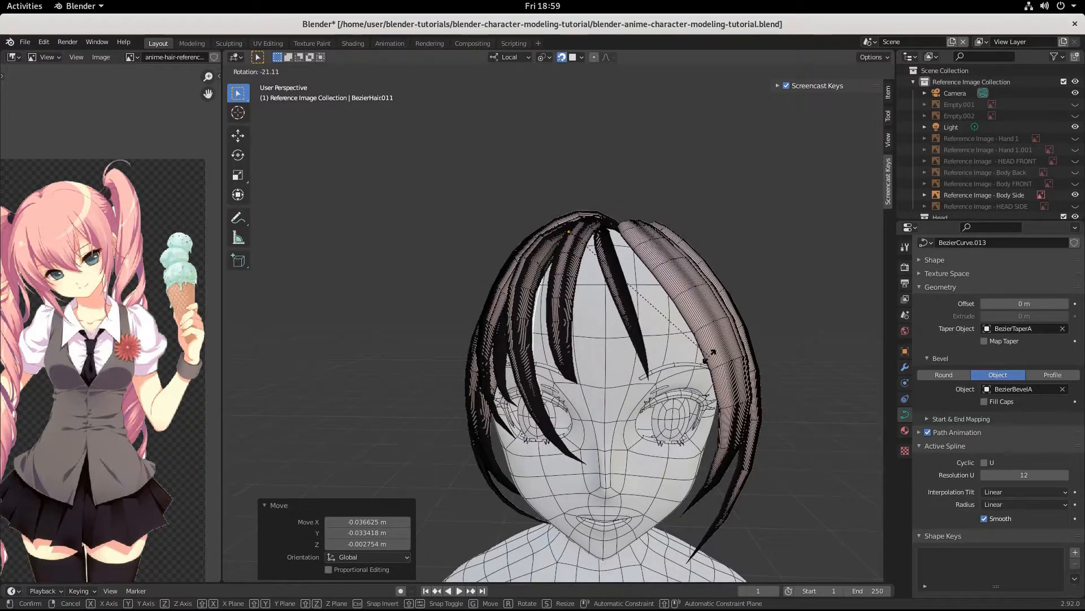
pyautogui.press('z')
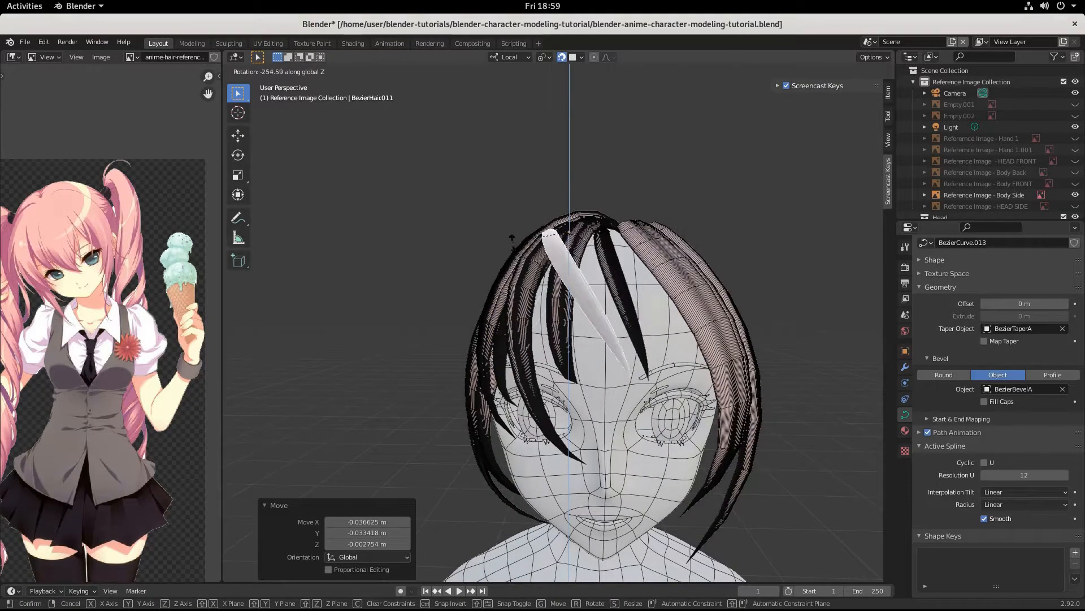
pyautogui.click(530, 409)
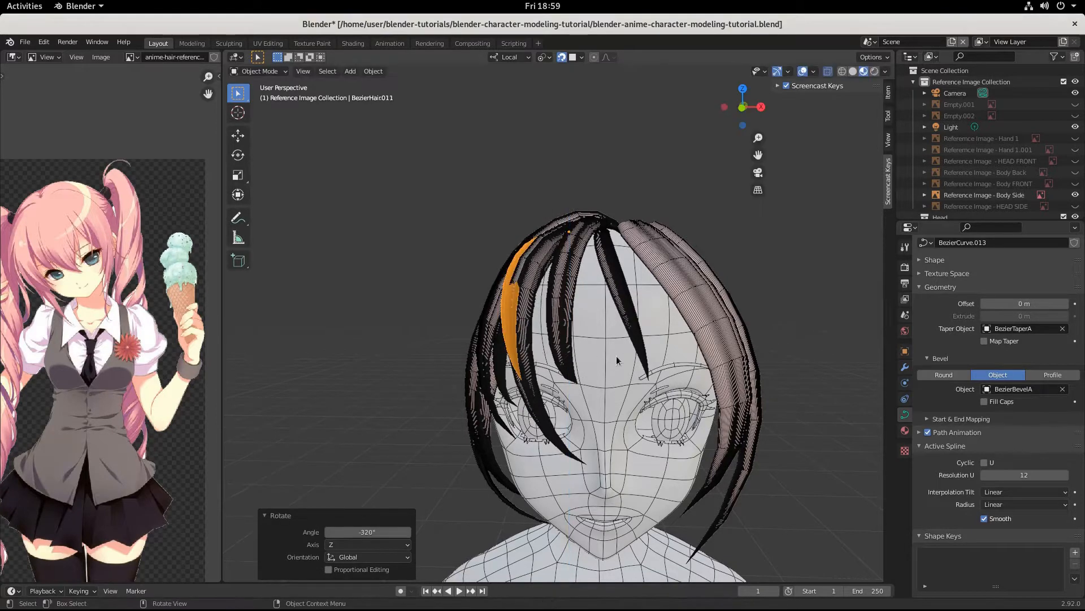
pyautogui.press('g')
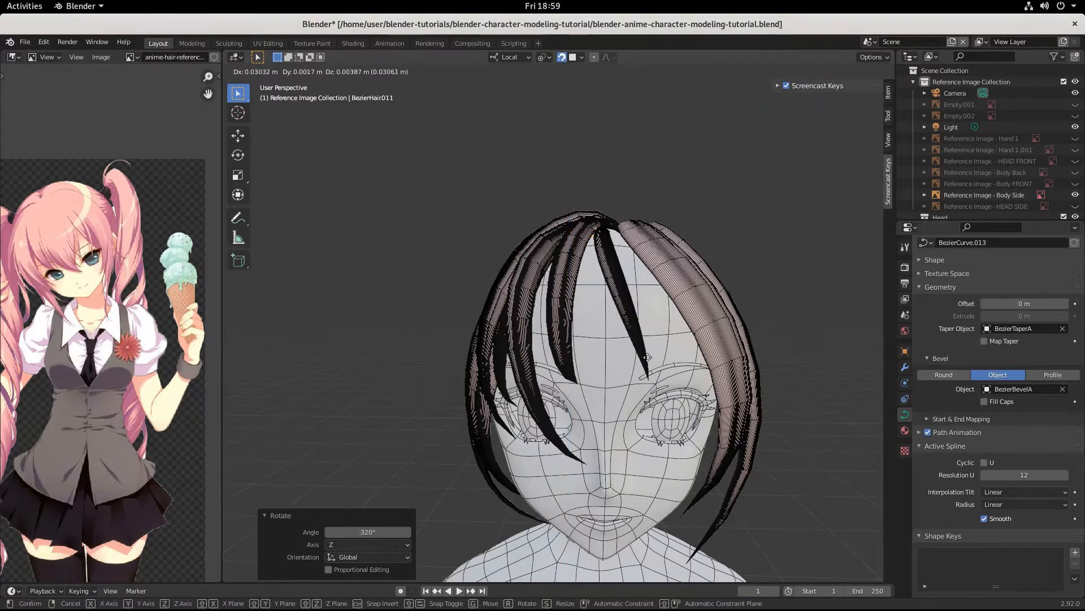
pyautogui.click(652, 365)
pyautogui.moveTo(653, 365); pyautogui.dragTo(608, 427, button='middle')
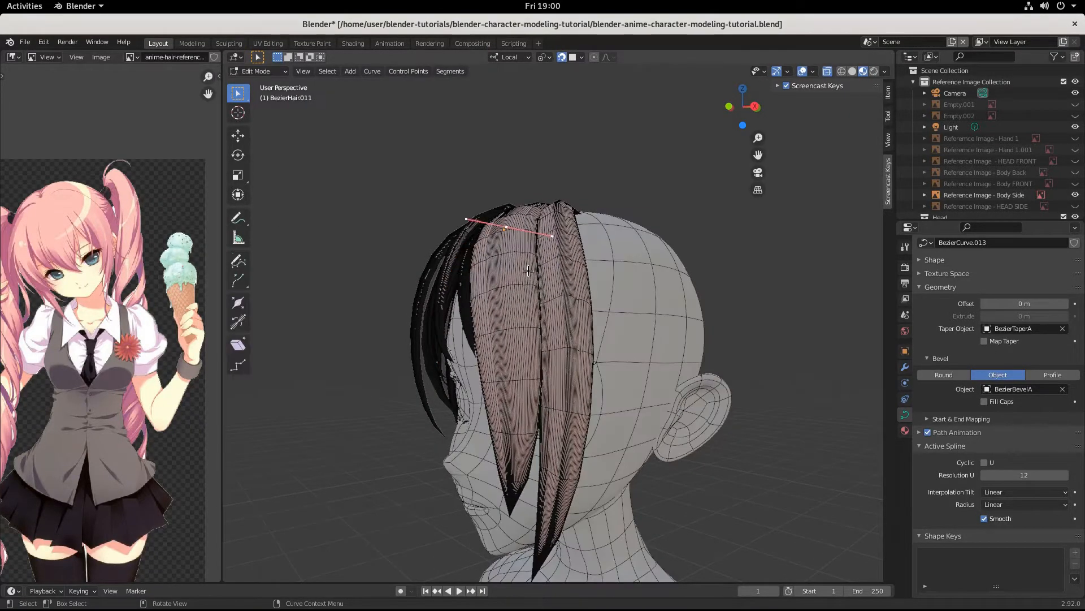
# Step: Enlarge BezierHair.011's root curve handle and nudge it slightly
pyautogui.press('s')
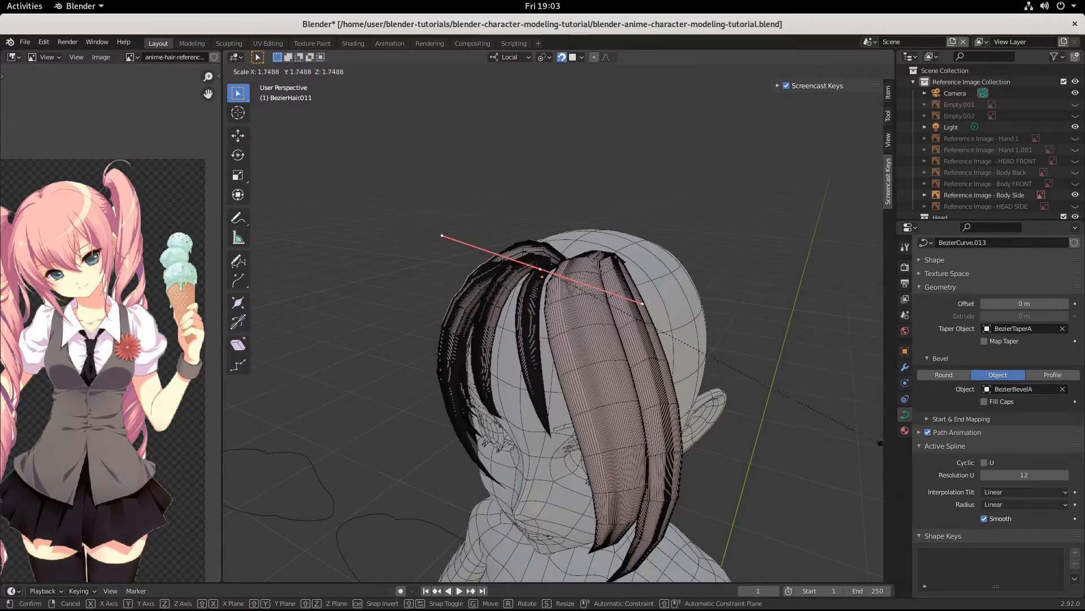
pyautogui.click(829, 416)
pyautogui.press('g')
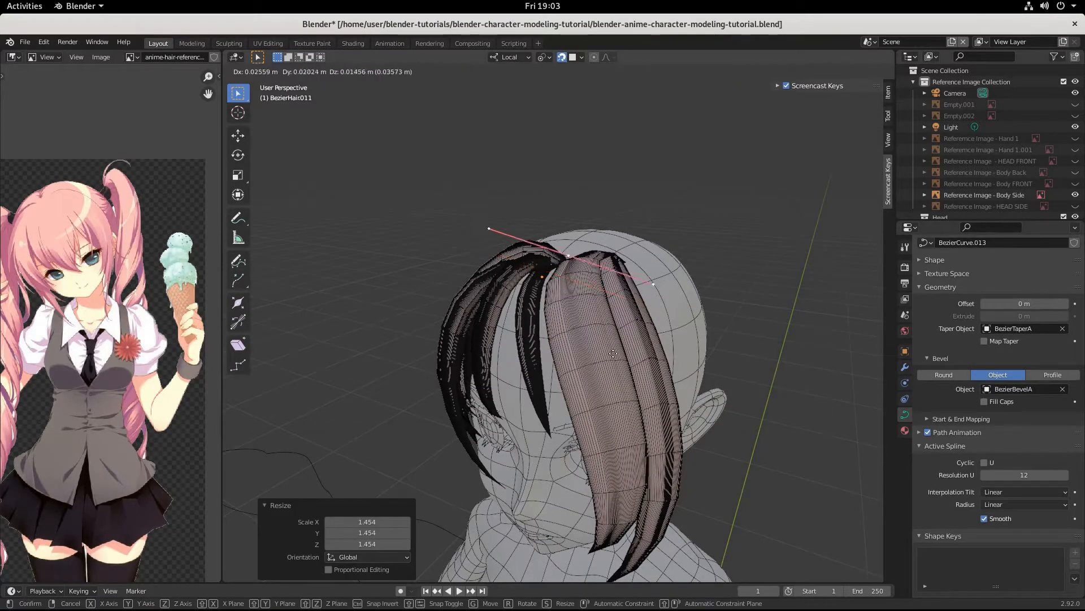
pyautogui.click(582, 369)
pyautogui.moveTo(582, 368)
pyautogui.mouseDown(button='middle')
pyautogui.moveTo(607, 368)
pyautogui.moveTo(592, 369)
pyautogui.mouseUp(button='middle')
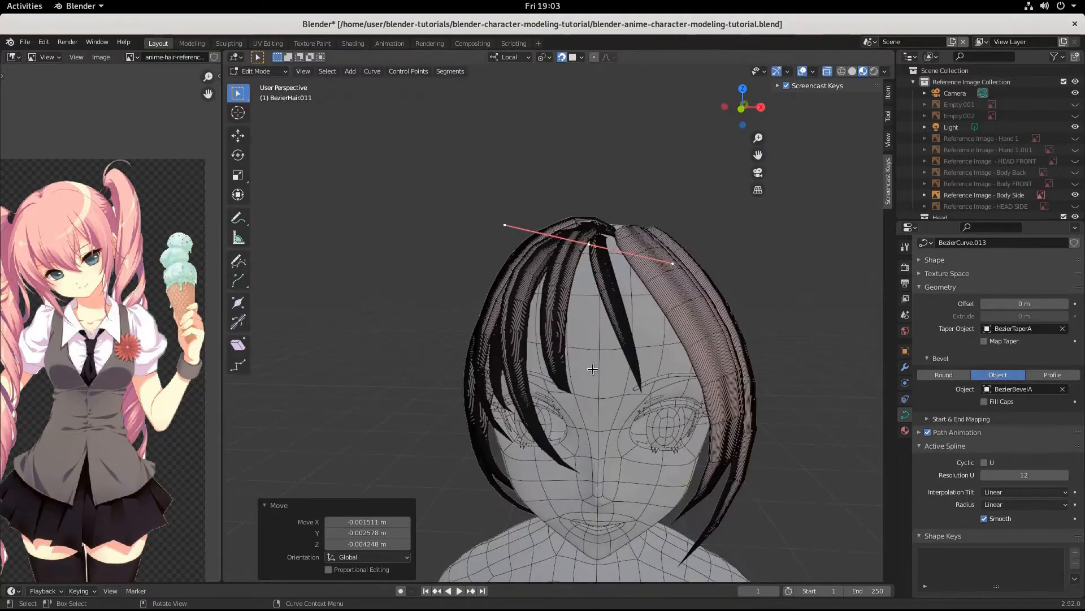
# Step: Move the strand's lower tip point down across the left eye
pyautogui.click(514, 378)
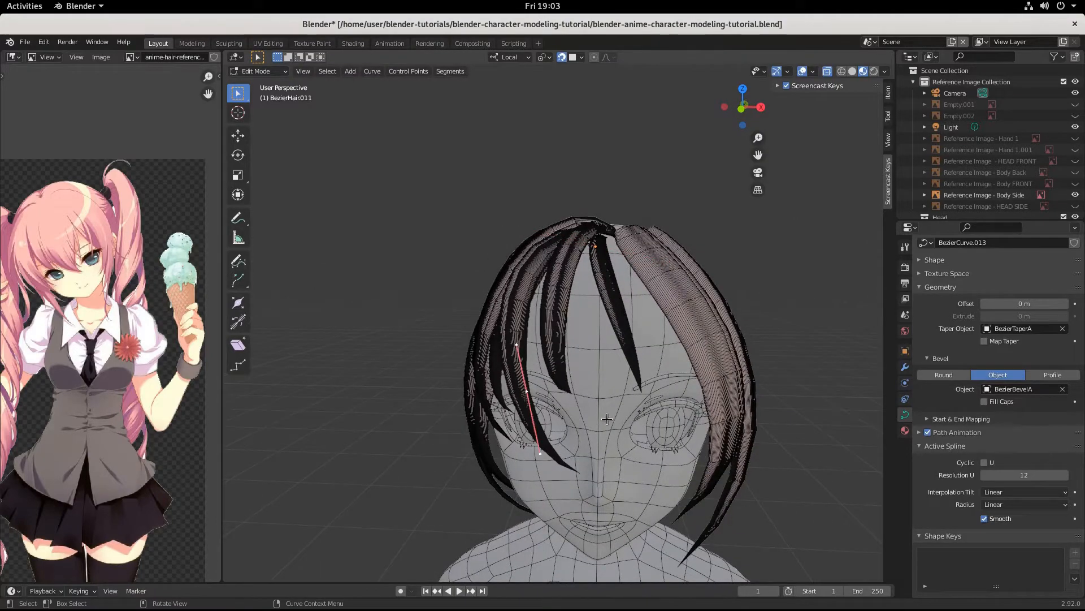
pyautogui.press('g')
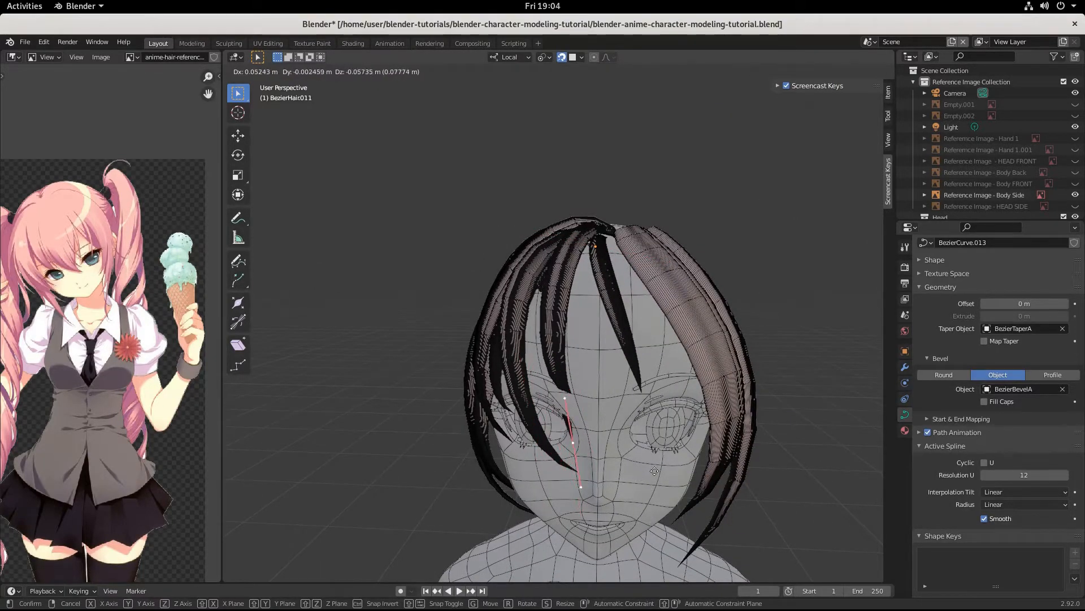
pyautogui.click(651, 492)
pyautogui.moveTo(650, 491); pyautogui.dragTo(556, 485, button='middle')
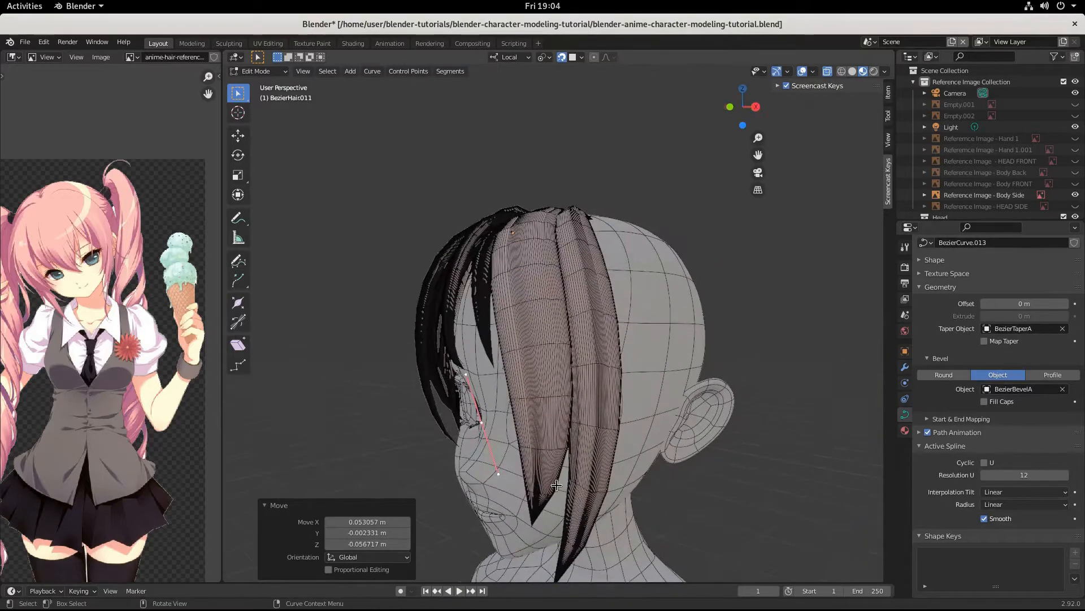
pyautogui.press('g')
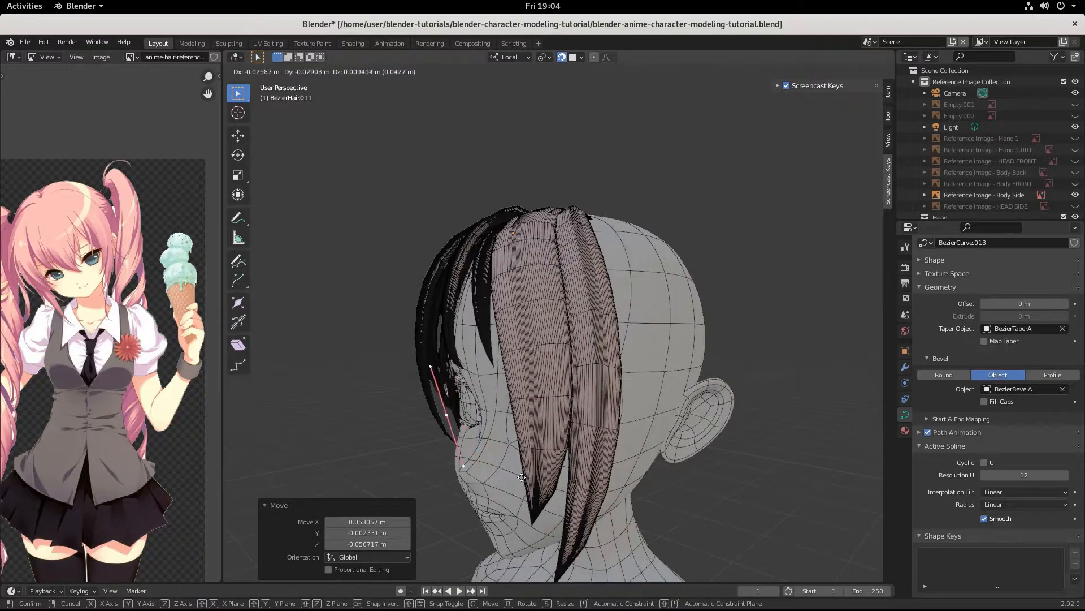
pyautogui.click(526, 477)
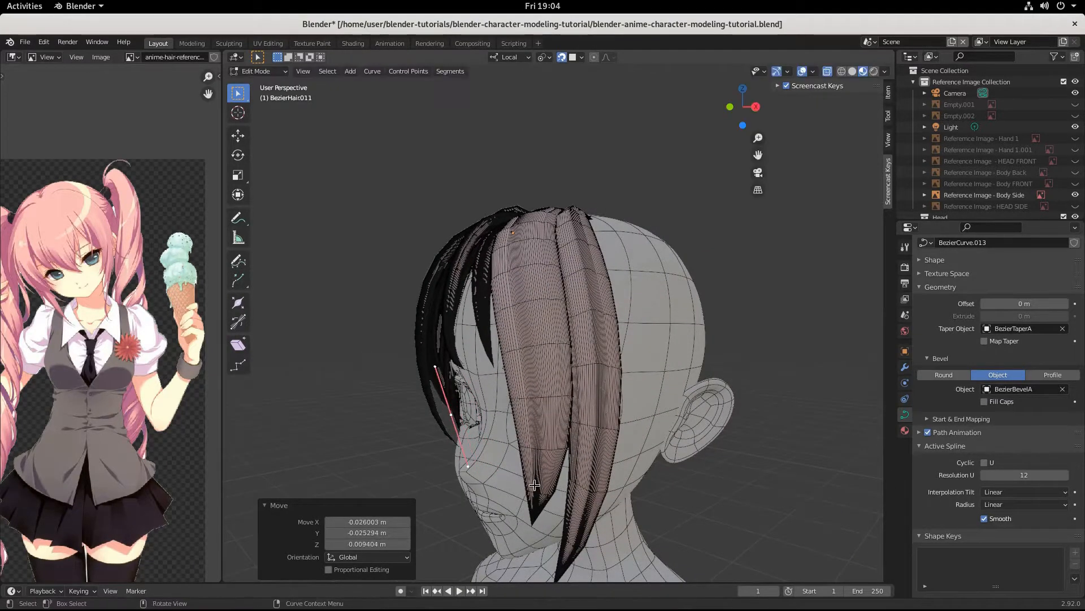
# Step: Tilt and lengthen the tip's handle, then nudge the tip into its final position
pyautogui.press('r')
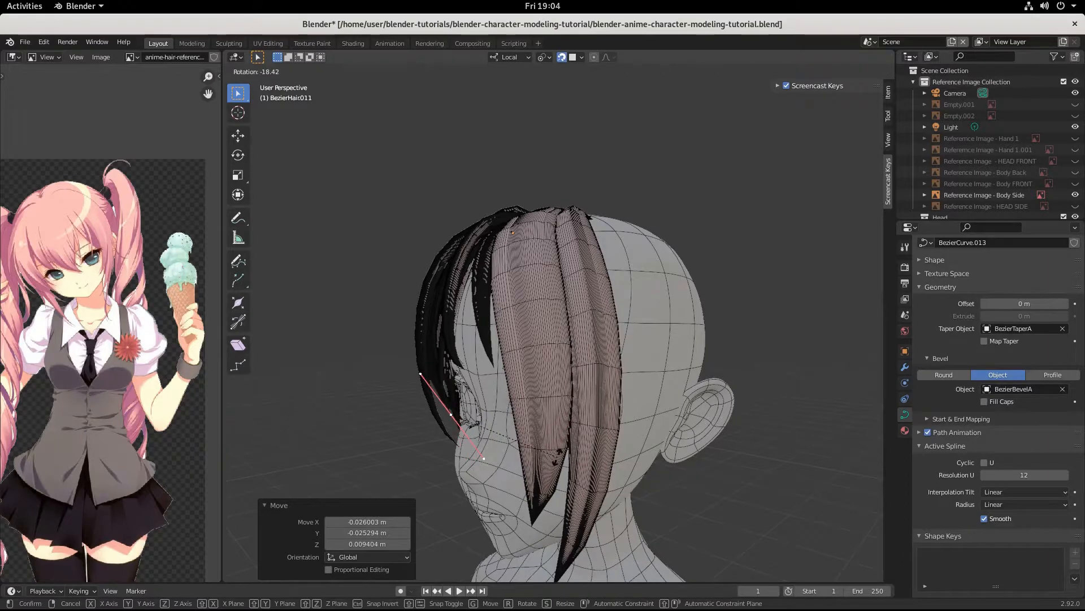
pyautogui.press('Return')
pyautogui.press('s')
pyautogui.click(590, 479)
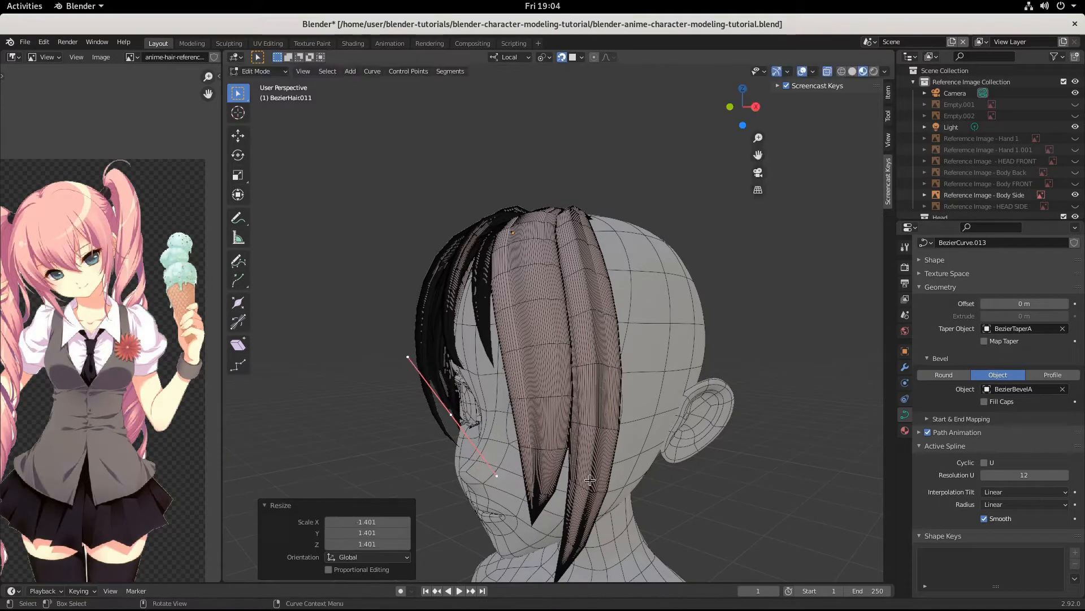
pyautogui.press('g')
pyautogui.click(591, 478)
pyautogui.moveTo(590, 478); pyautogui.dragTo(632, 443, button='middle')
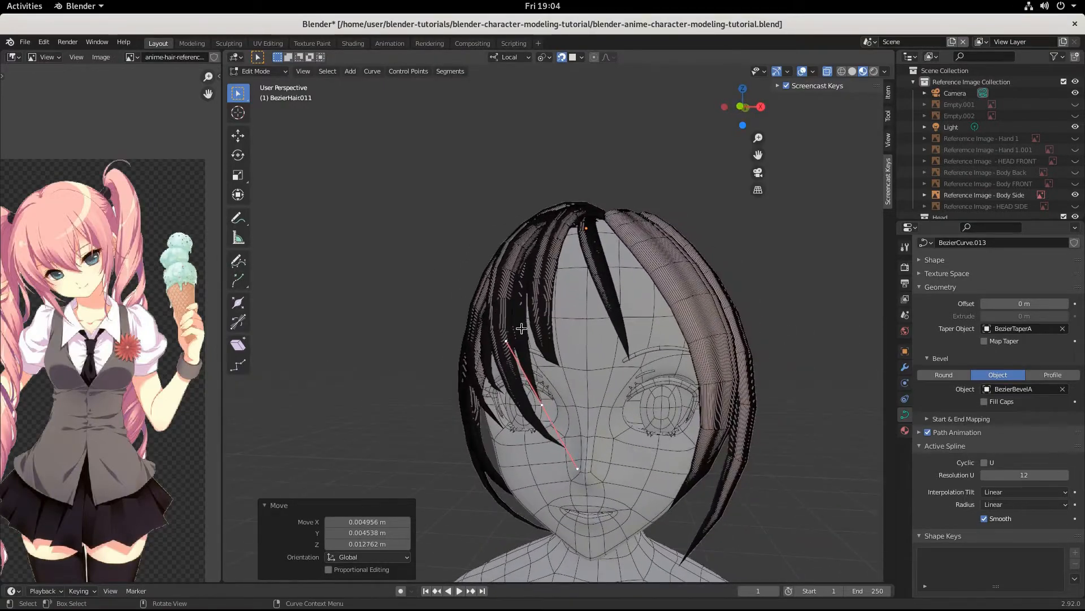
pyautogui.moveTo(521, 328); pyautogui.dragTo(587, 388, button='middle')
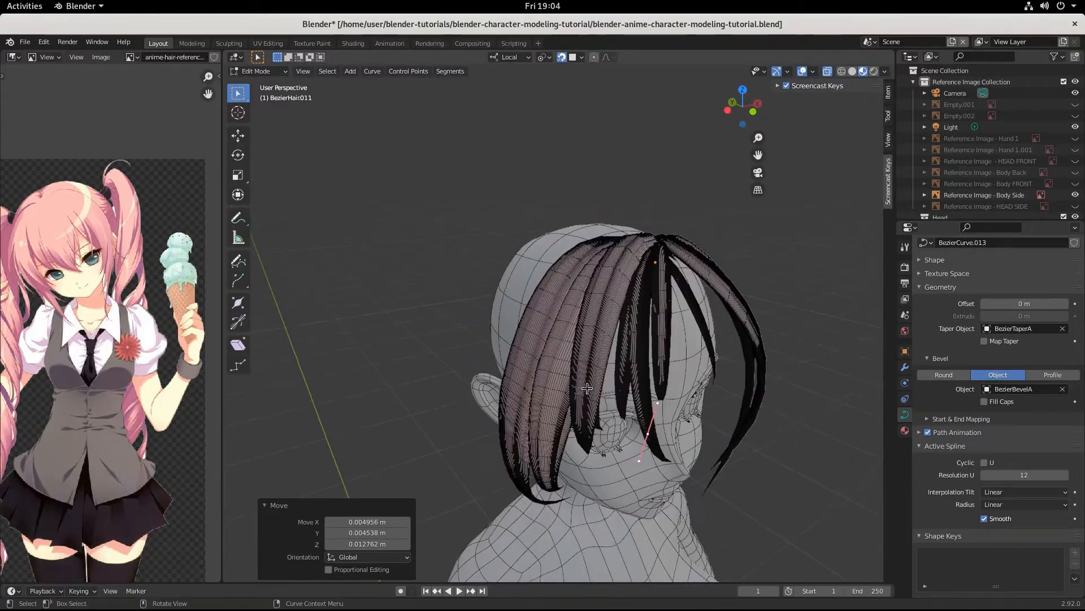
# Step: Select long strand BezierHair.002 in Object Mode and widen it along X to 1.228
pyautogui.press('Tab')
pyautogui.click(595, 327)
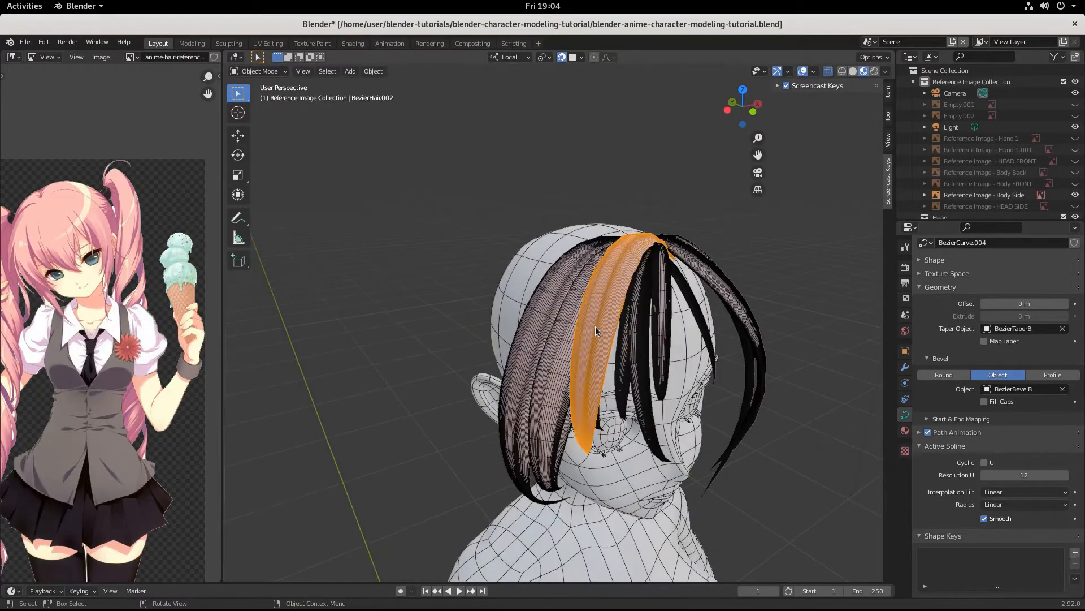
pyautogui.press('s')
pyautogui.press('x')
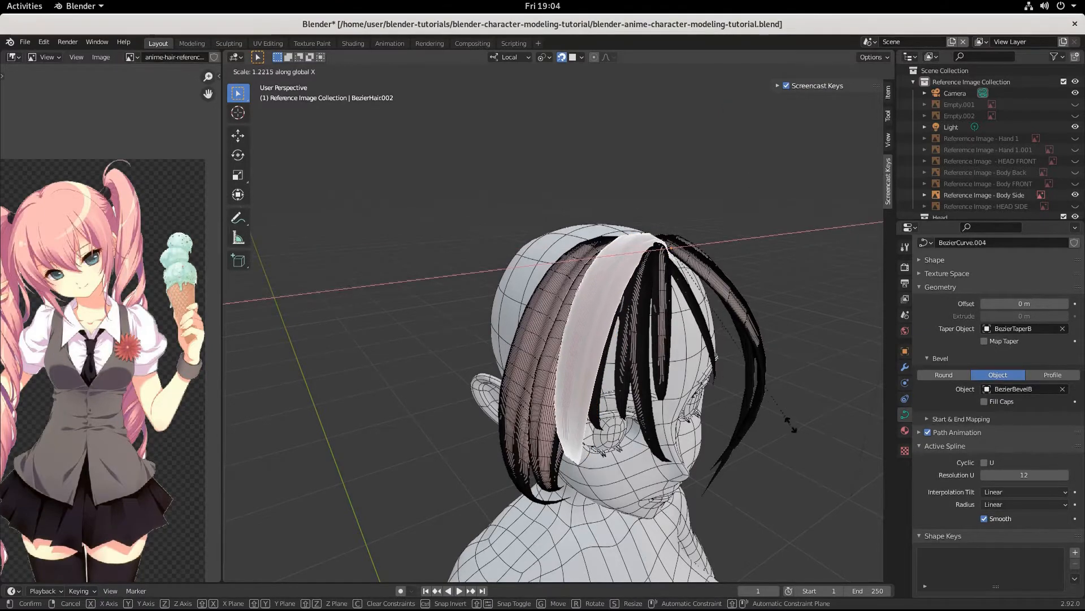
pyautogui.click(739, 417)
pyautogui.moveTo(739, 418); pyautogui.dragTo(681, 399, button='middle')
# Step: Tilt the strand -9.9°, then 1.05°, and reposition it beside the face
pyautogui.press('r')
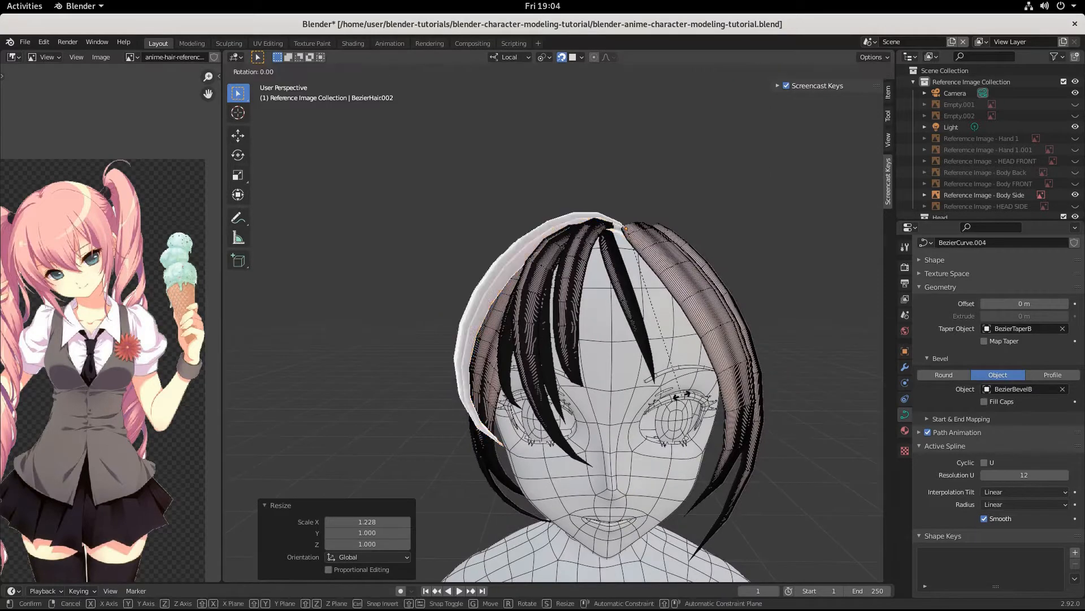
pyautogui.click(705, 374)
pyautogui.press('g')
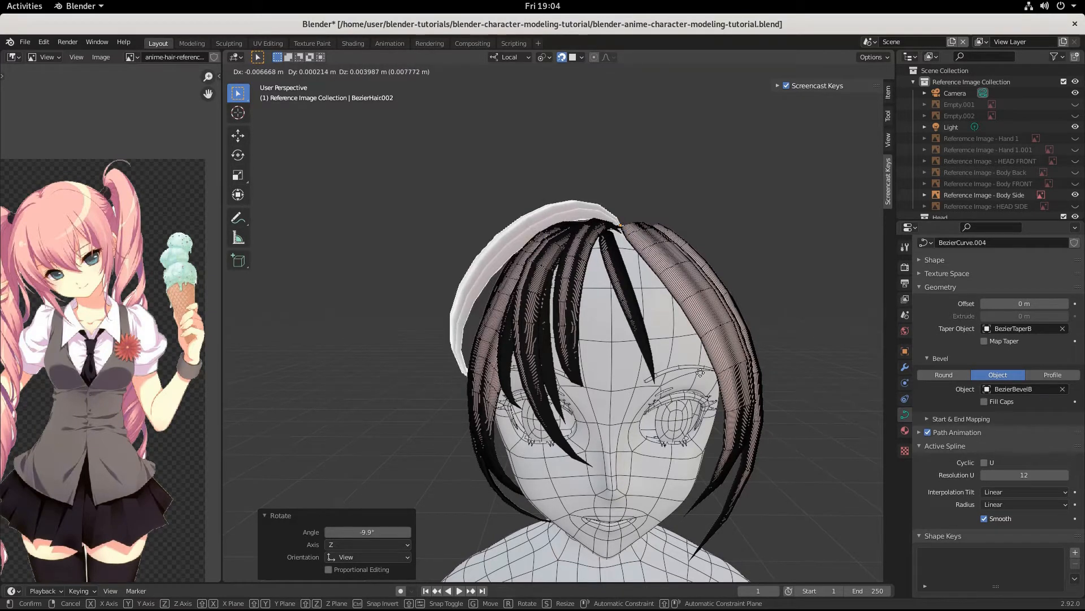
pyautogui.click(701, 373)
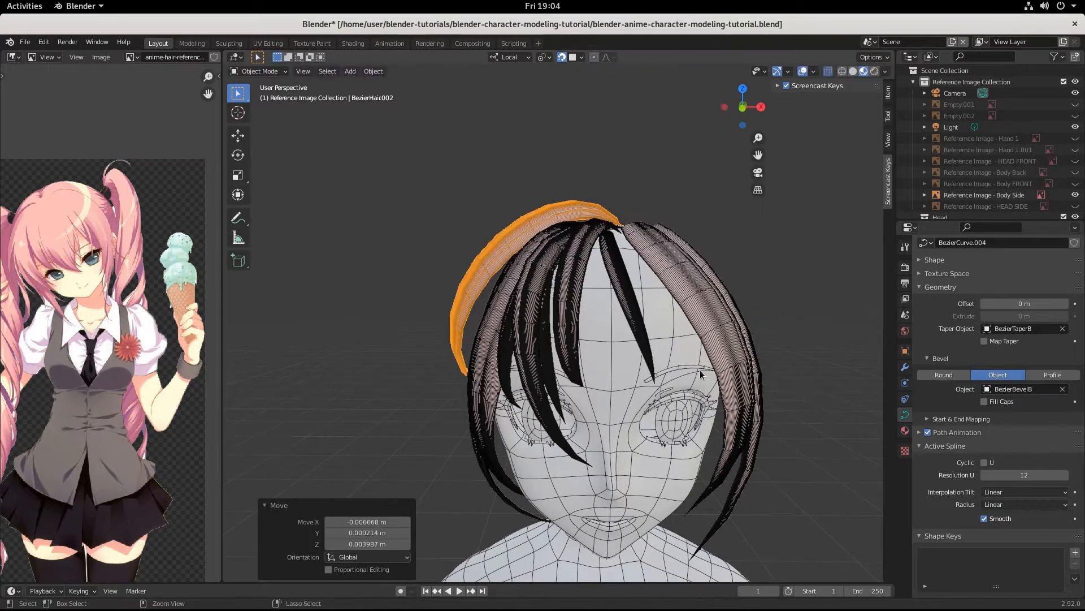
pyautogui.hotkey('ctrl', 'z')
pyautogui.press('r')
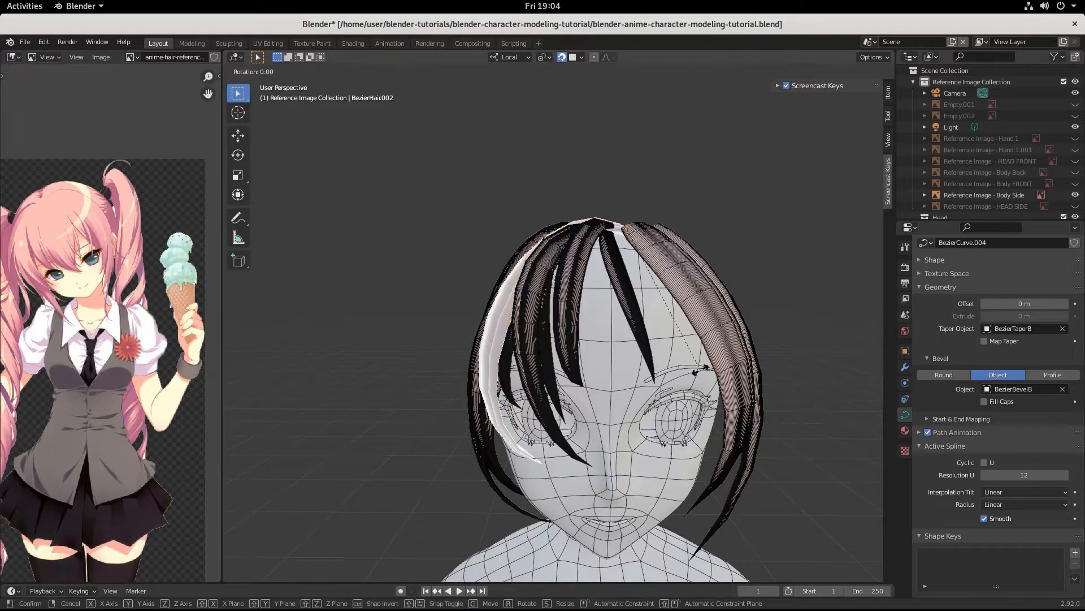
pyautogui.click(701, 383)
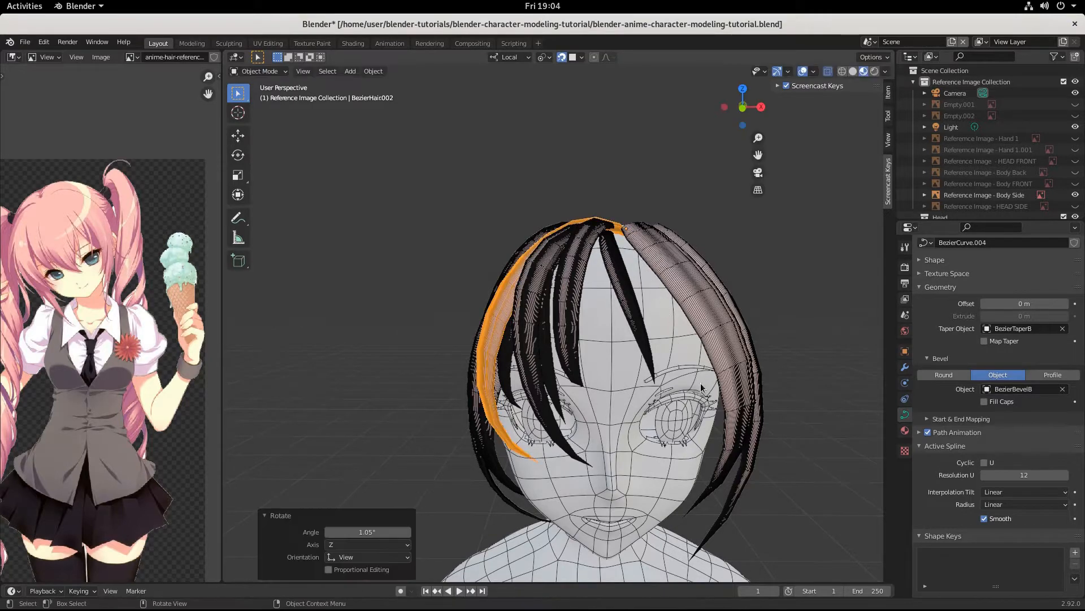
pyautogui.press('g')
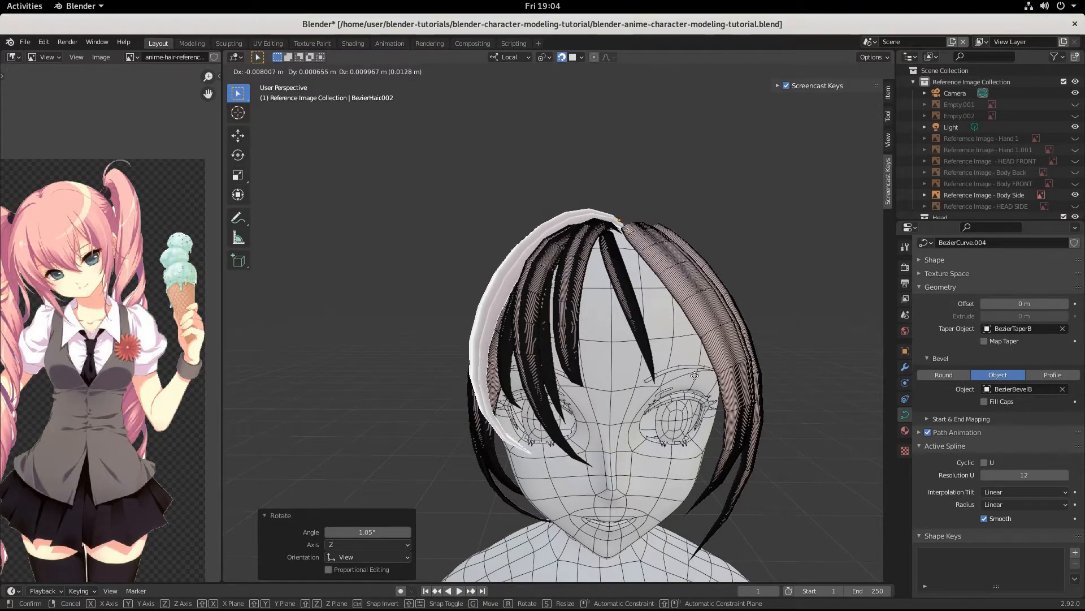
pyautogui.click(695, 375)
# Step: Try a -8.87° Z rotation and a new strand position, undoing both
pyautogui.moveTo(695, 376); pyautogui.dragTo(781, 387, button='middle')
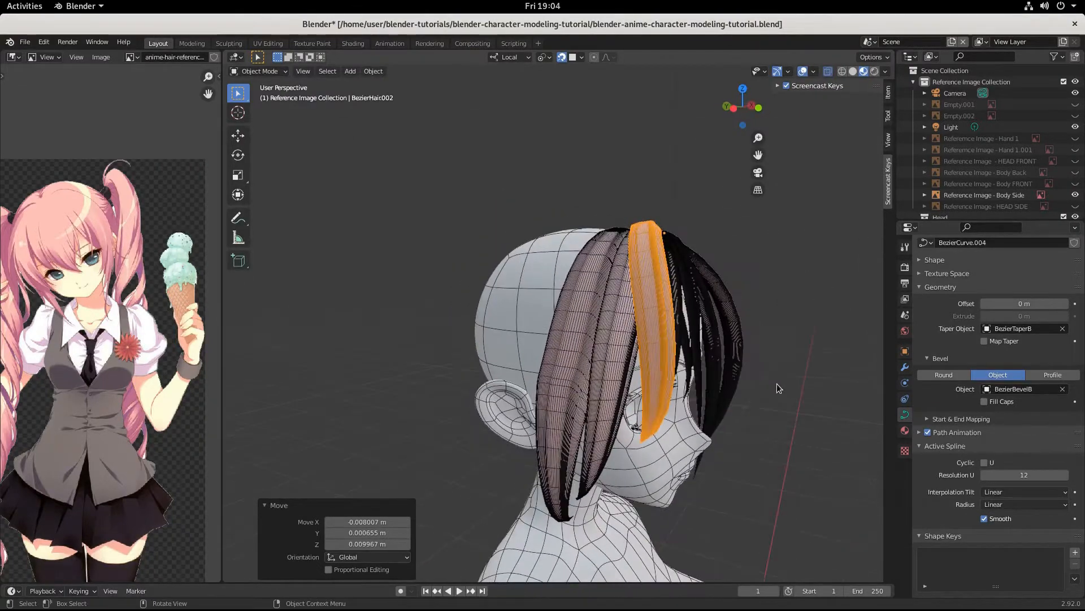
pyautogui.press('r')
pyautogui.press('z')
pyautogui.press('z')
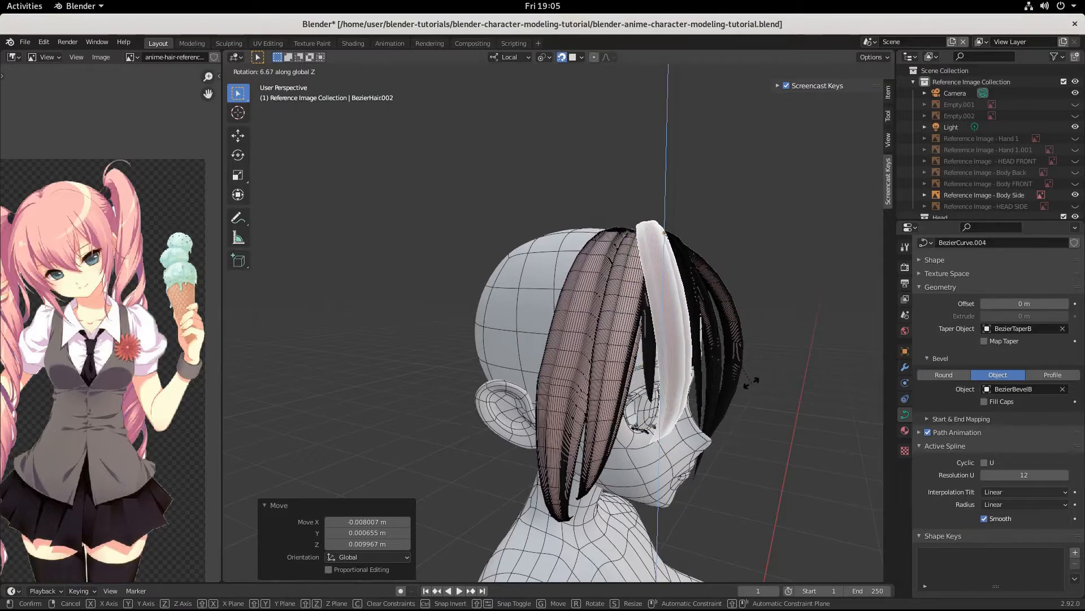
pyautogui.click(772, 338)
pyautogui.moveTo(772, 338); pyautogui.dragTo(642, 382, button='middle')
pyautogui.hotkey('ctrl', 'z')
pyautogui.press('g')
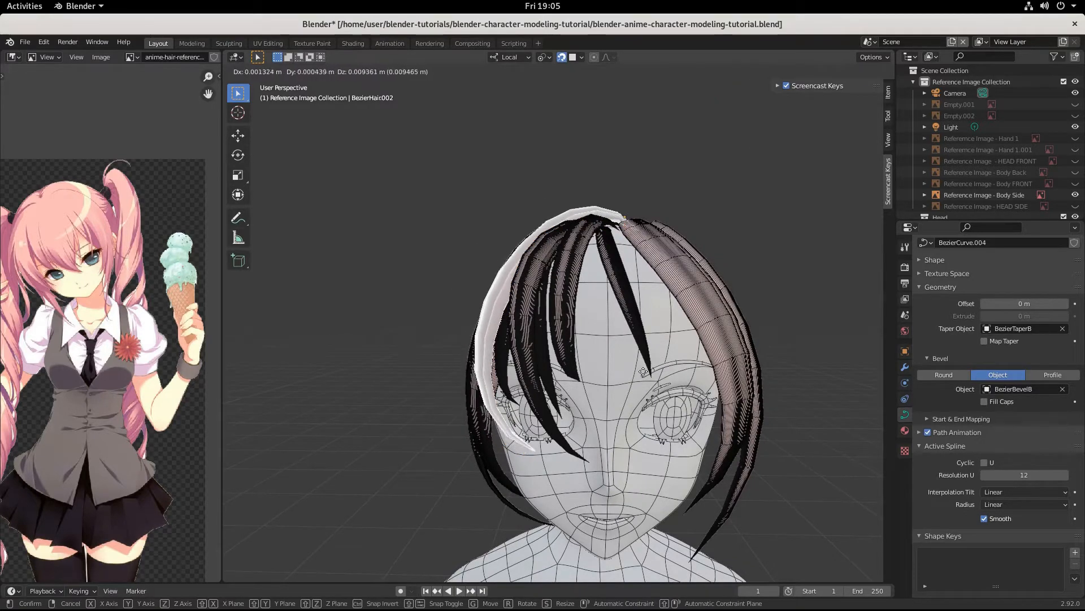
pyautogui.click(643, 372)
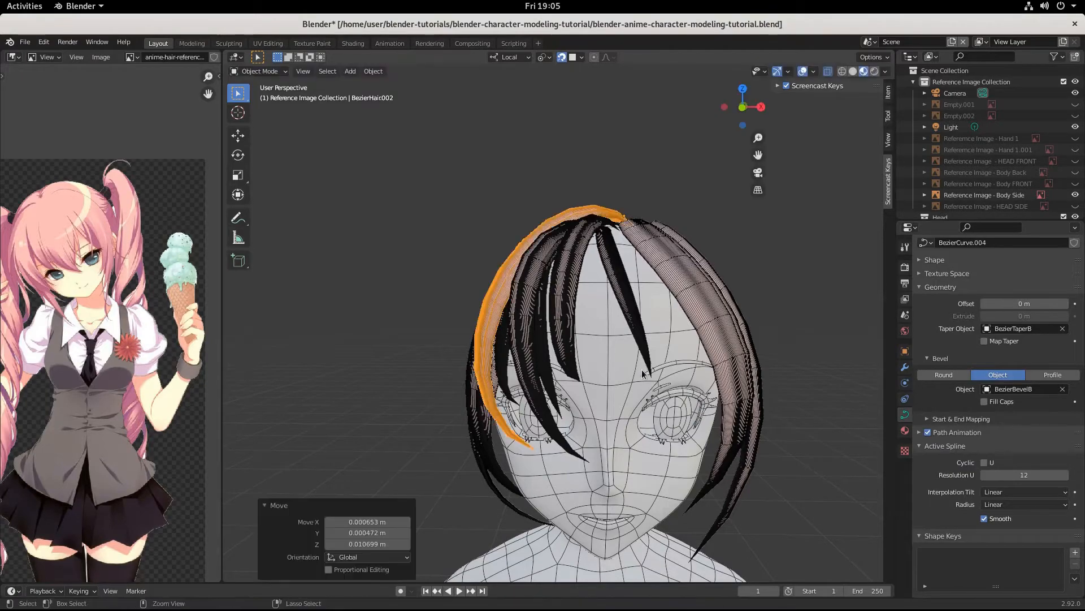
pyautogui.moveTo(645, 373)
pyautogui.mouseDown(button='middle')
pyautogui.moveTo(761, 379)
pyautogui.moveTo(658, 367)
pyautogui.mouseUp(button='middle')
pyautogui.moveTo(631, 470); pyautogui.dragTo(603, 474, button='middle')
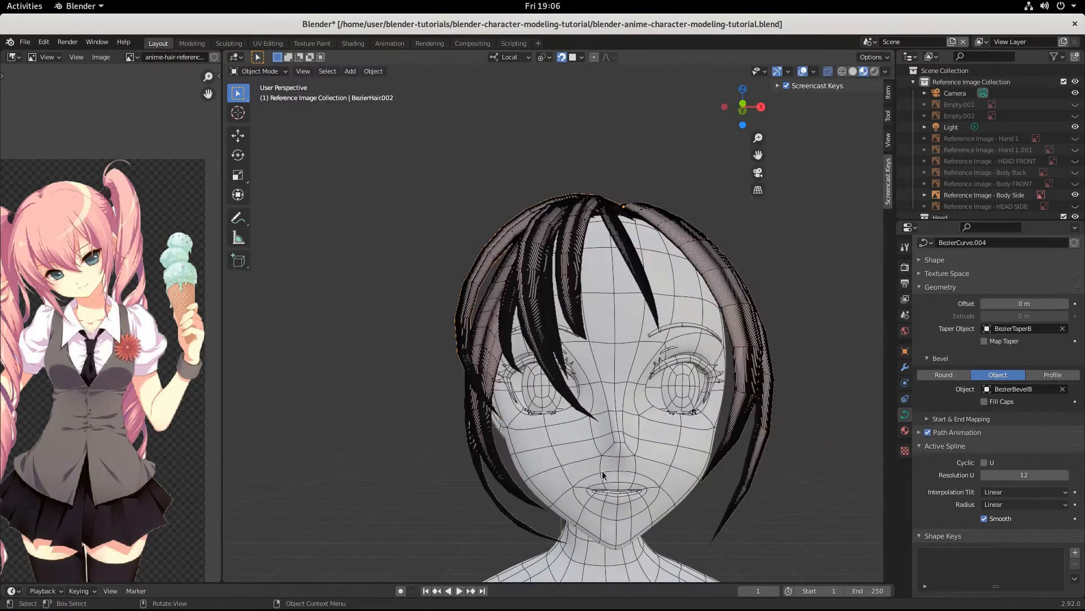
pyautogui.hotkey('ctrl', 'z')
pyautogui.hotkey('ctrl', 'z')
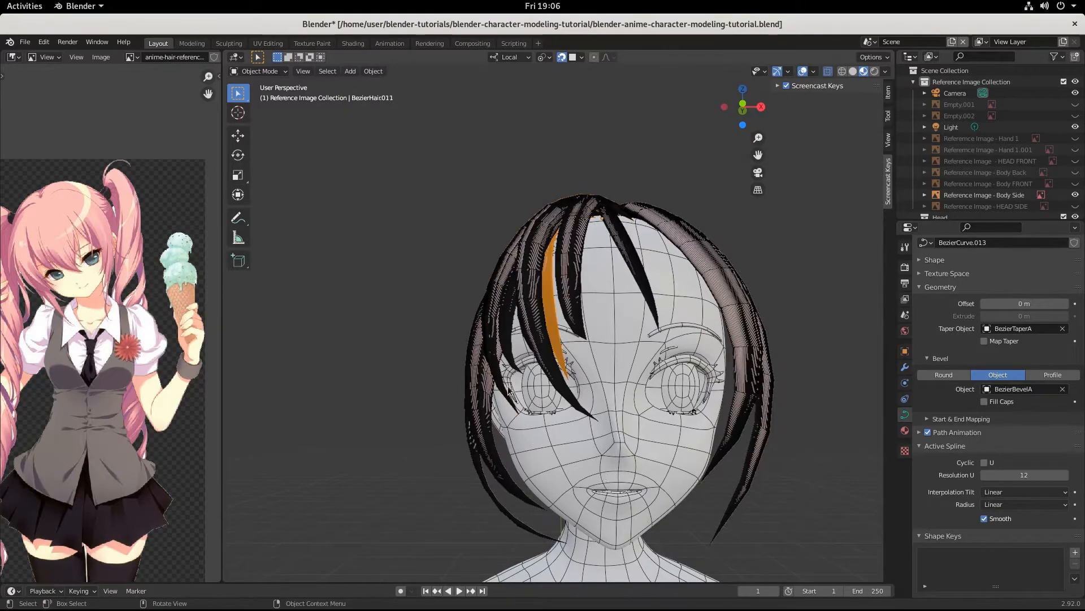
pyautogui.moveTo(509, 392); pyautogui.dragTo(633, 460, button='middle')
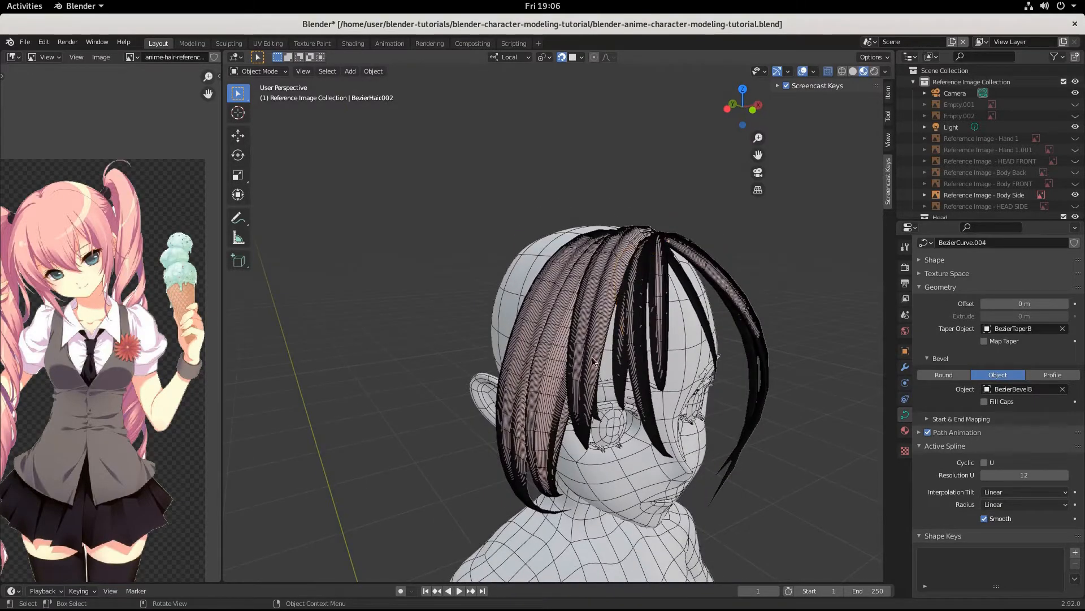
# Step: Reselect BezierHair.002 and widen it slightly along global X to 1.031
pyautogui.press('Tab')
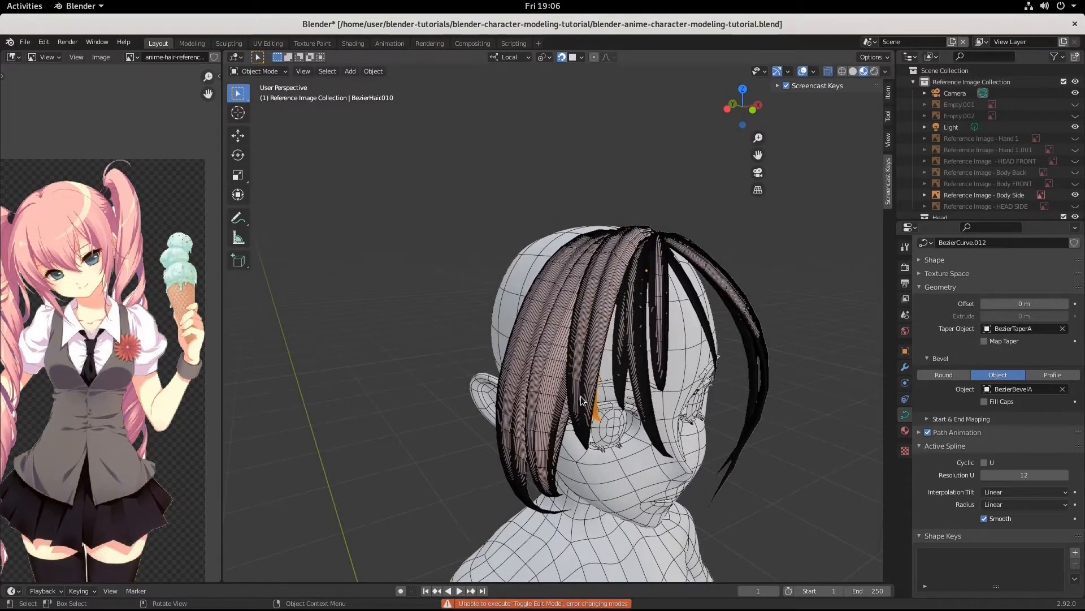
pyautogui.click(582, 407)
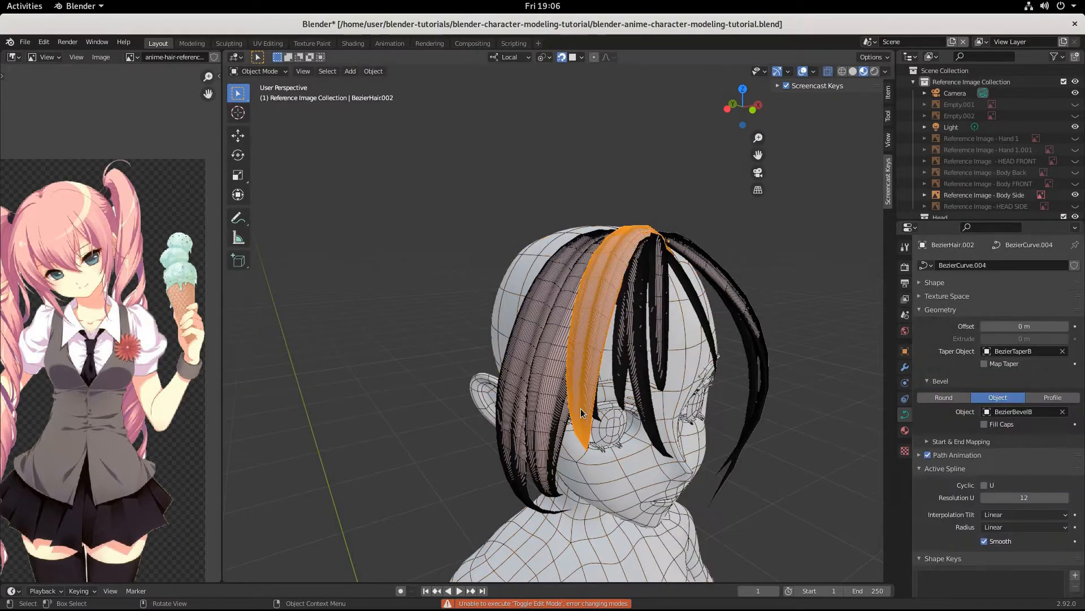
pyautogui.moveTo(581, 412); pyautogui.dragTo(566, 417, button='middle')
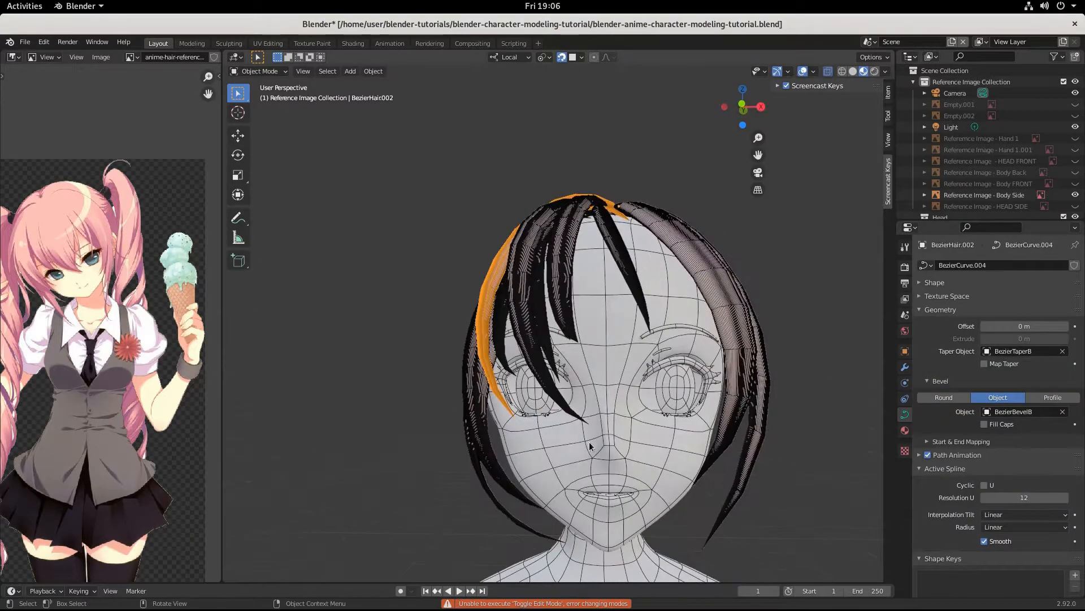
pyautogui.press('s')
pyautogui.press('x')
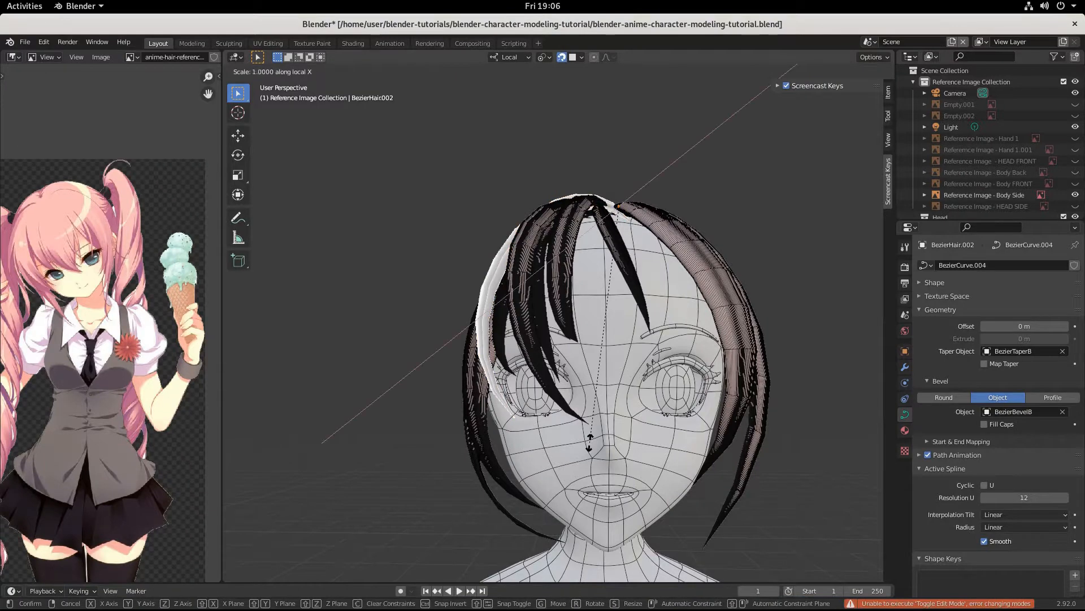
pyautogui.press('x')
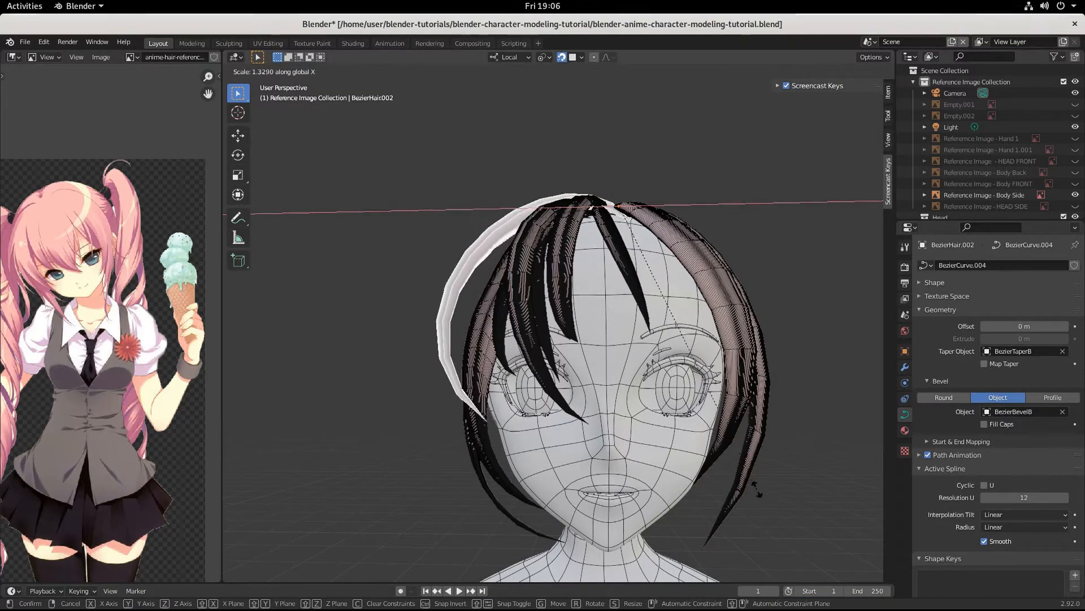
pyautogui.click(725, 467)
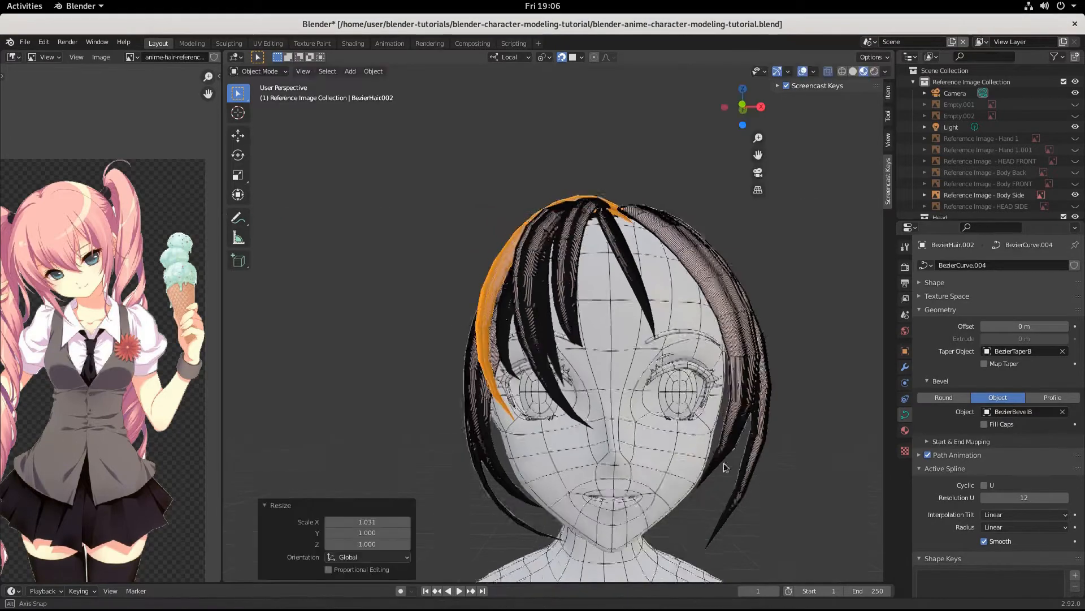
# Step: Turn the strand 4.97° around Z and 0.795° more, then select BezierHair.011
pyautogui.moveTo(725, 467); pyautogui.dragTo(751, 483, button='middle')
pyautogui.press('r')
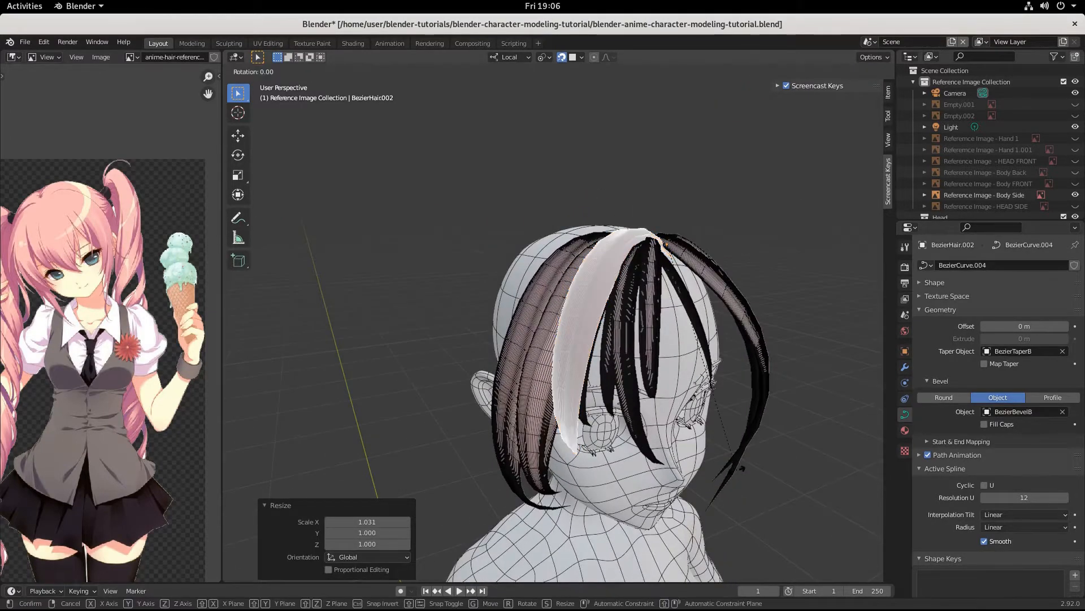
pyautogui.press('z')
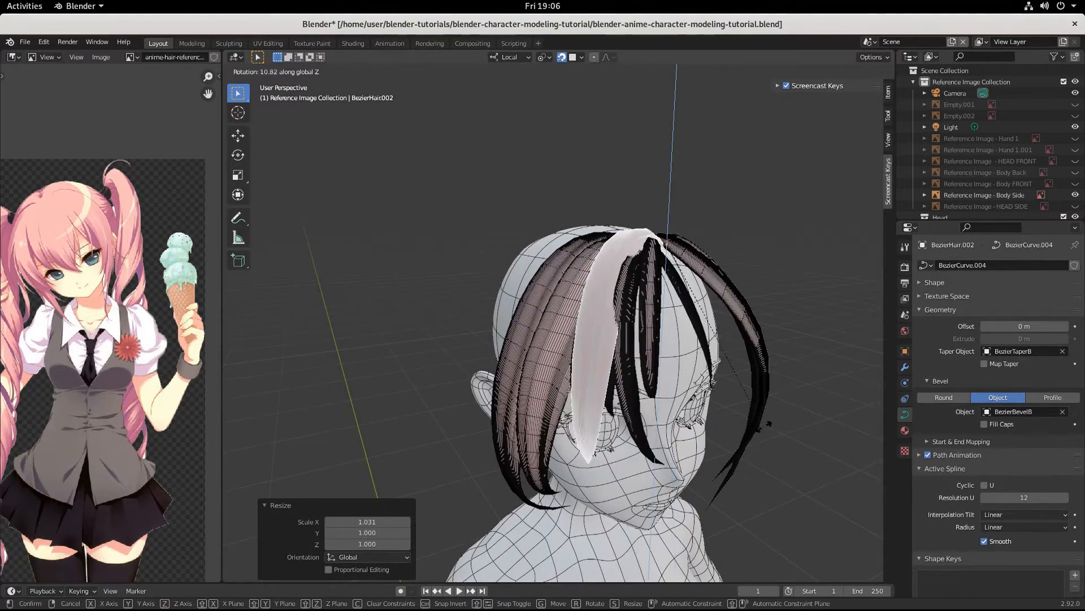
pyautogui.click(740, 432)
pyautogui.press('r')
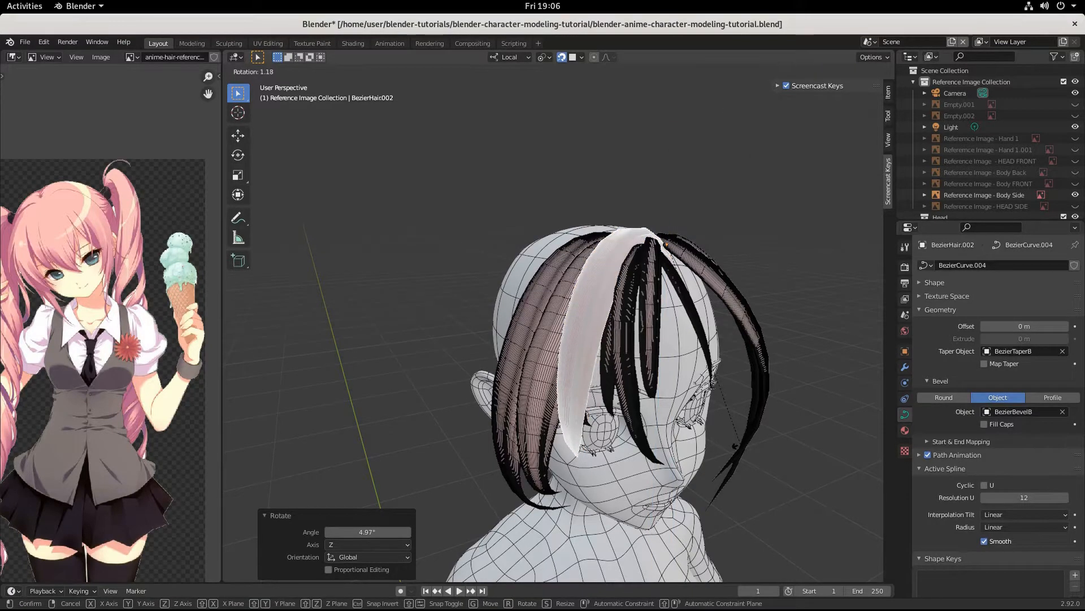
pyautogui.click(741, 454)
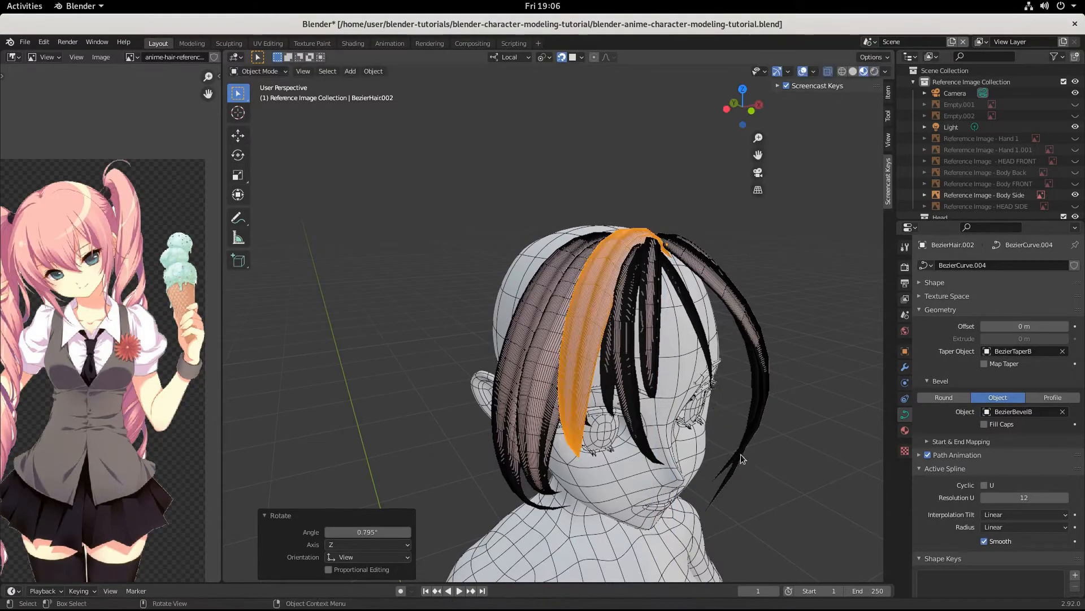
pyautogui.moveTo(741, 453); pyautogui.dragTo(536, 376, button='middle')
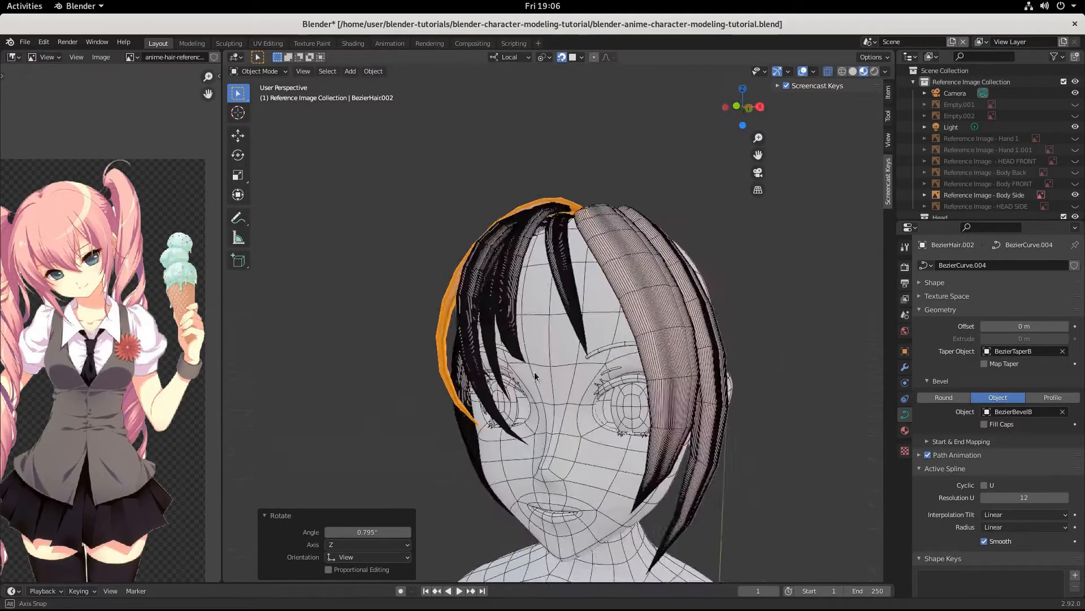
pyautogui.click(494, 350)
# Step: Tilt front strand BezierHair.011 by 6.45° and shift it into a new position
pyautogui.moveTo(498, 346); pyautogui.dragTo(570, 373, button='middle')
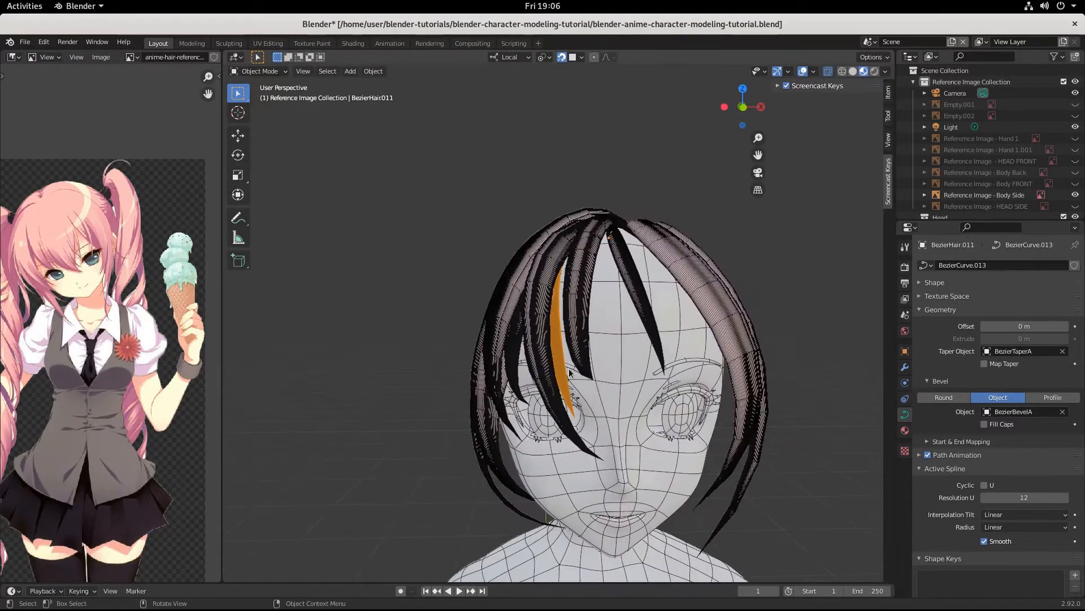
pyautogui.press('r')
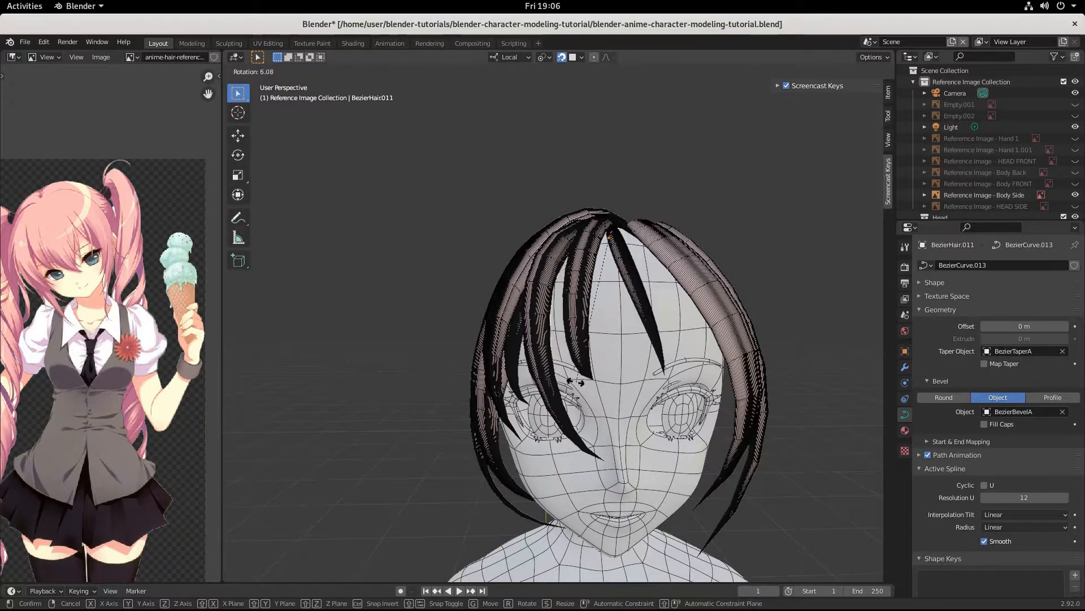
pyautogui.click(579, 386)
pyautogui.press('g')
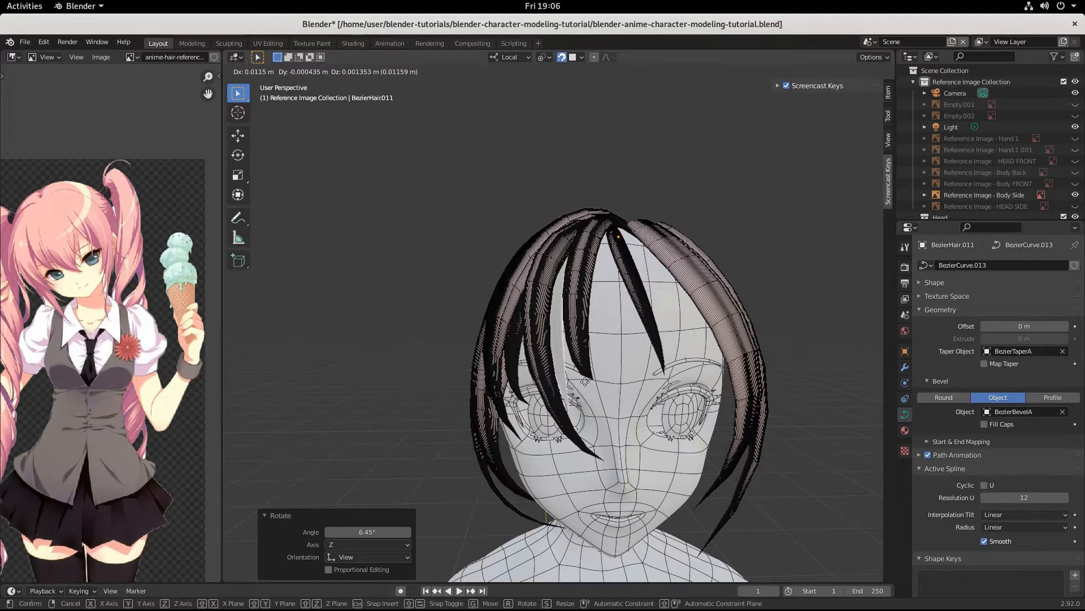
pyautogui.click(588, 383)
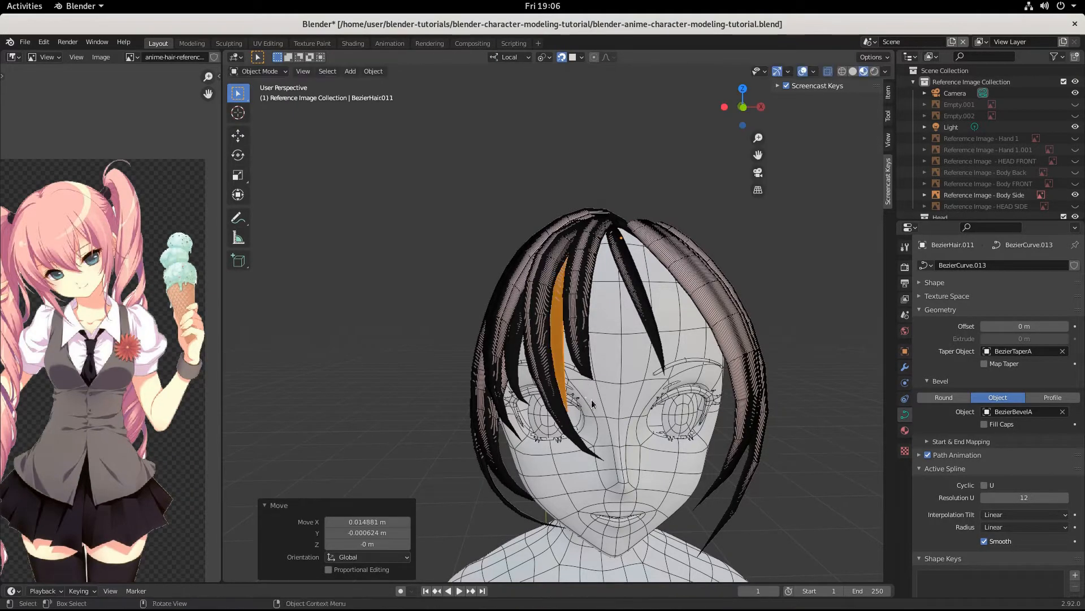
pyautogui.moveTo(592, 399); pyautogui.dragTo(562, 392, button='middle')
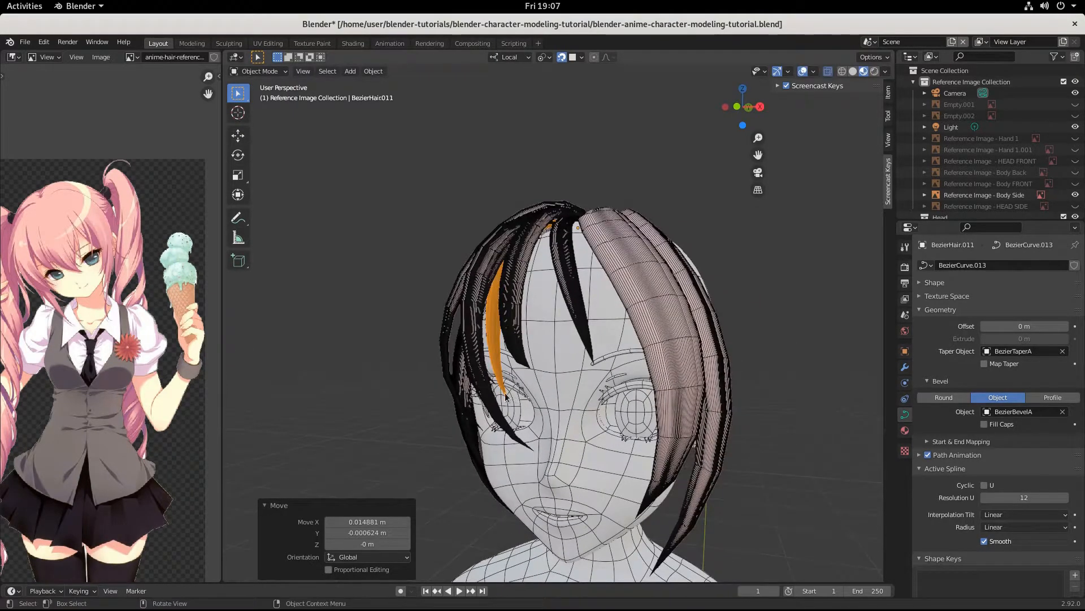
# Step: In Edit Mode, scale the selected curve points to 1.148, rotate them -12.8° and move them
pyautogui.press('Tab')
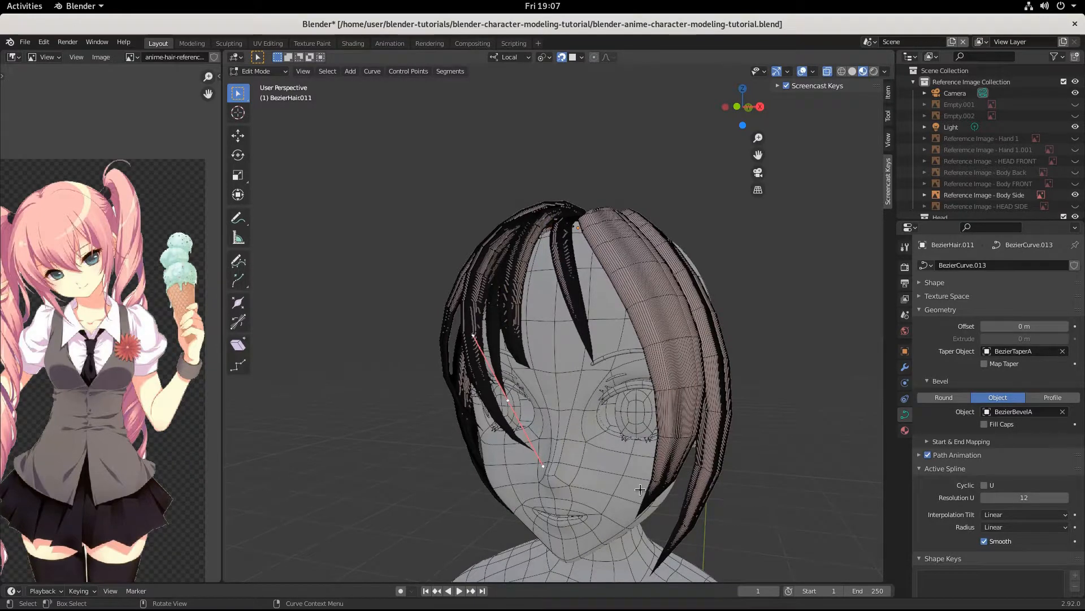
pyautogui.press('s')
pyautogui.click(680, 478)
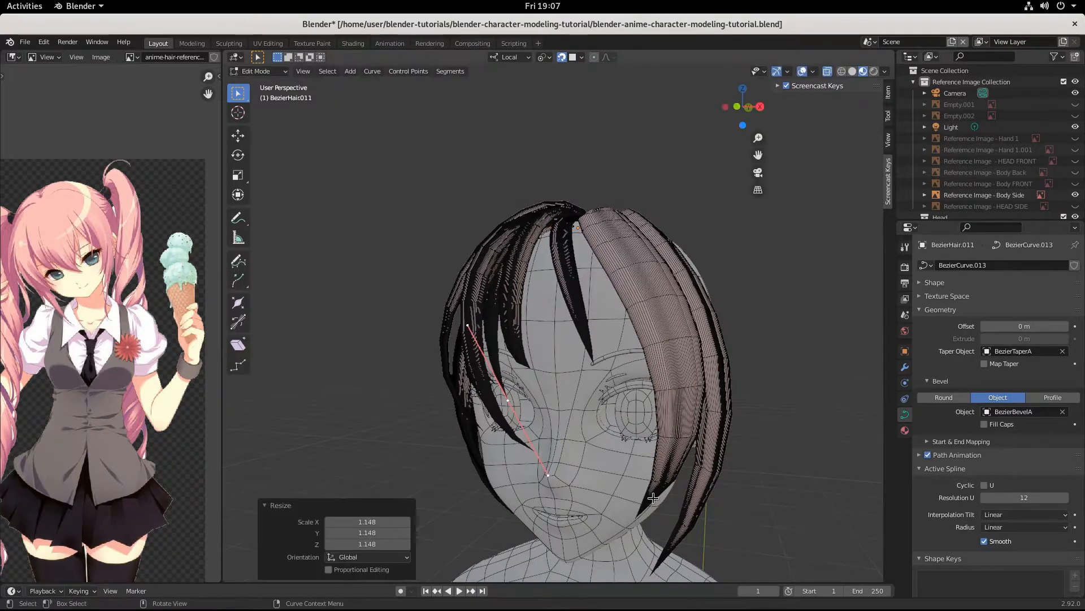
pyautogui.press('r')
pyautogui.click(681, 469)
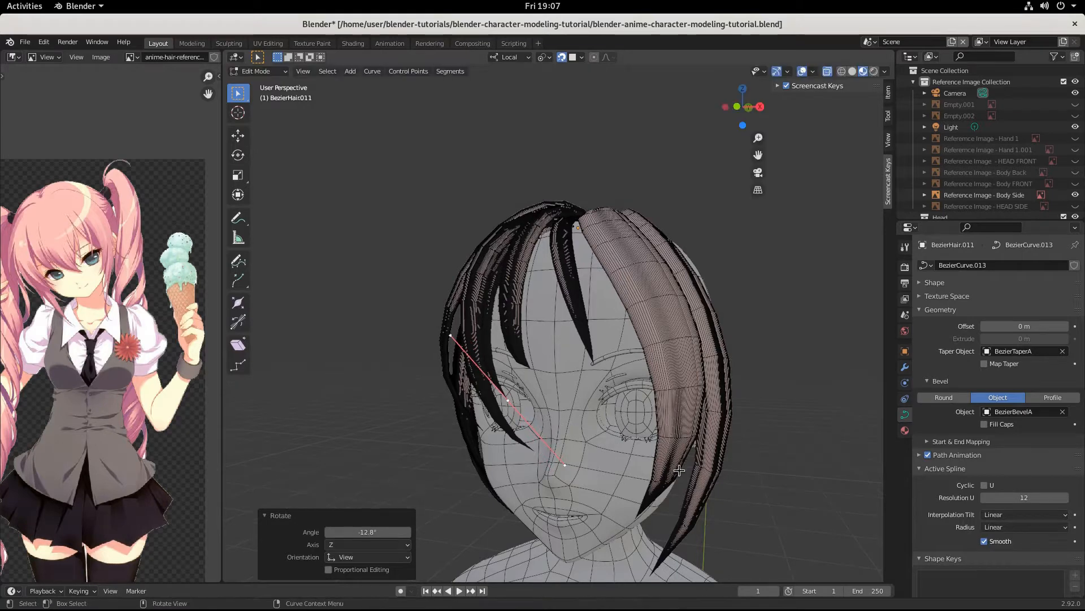
pyautogui.press('g')
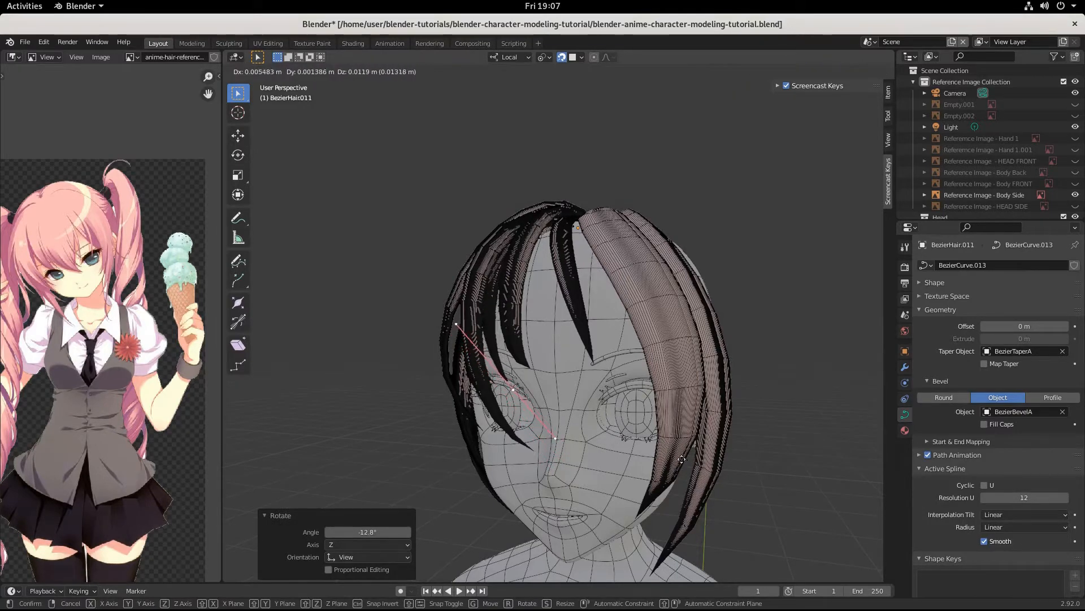
pyautogui.click(681, 459)
pyautogui.moveTo(681, 460); pyautogui.dragTo(663, 477, button='middle')
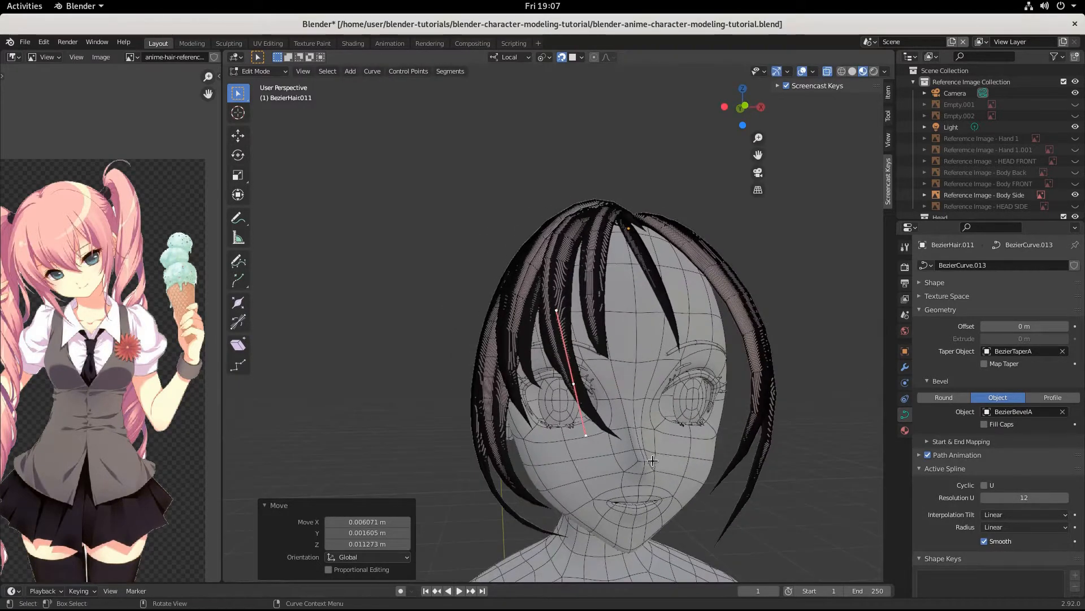
pyautogui.press('g')
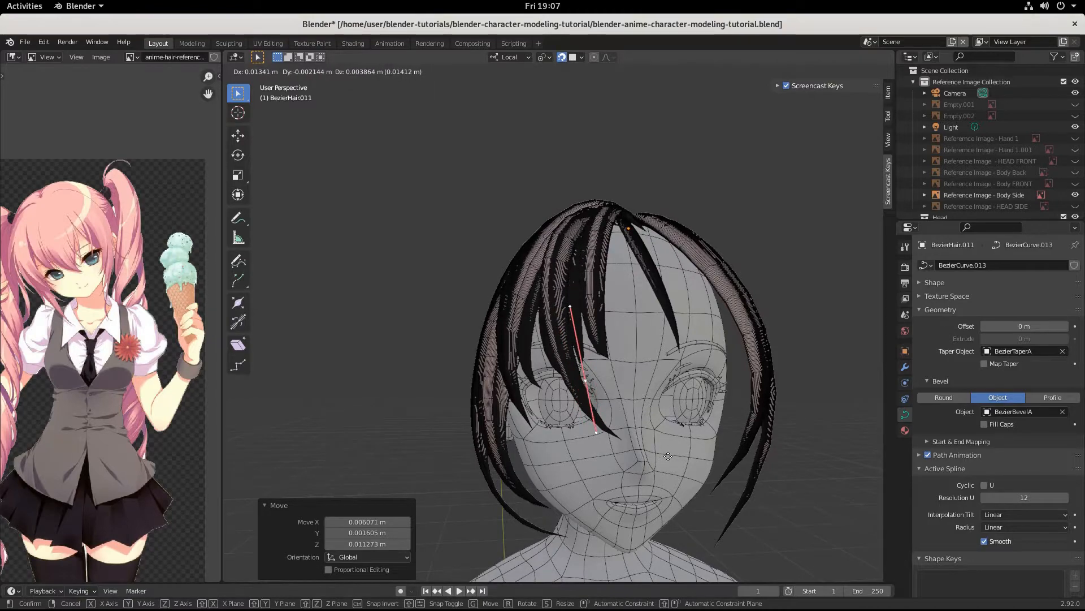
pyautogui.click(668, 456)
# Step: Shrink the points to 0.627 and move them and the strand's end point toward the left eye
pyautogui.moveTo(669, 456); pyautogui.dragTo(592, 455, button='middle')
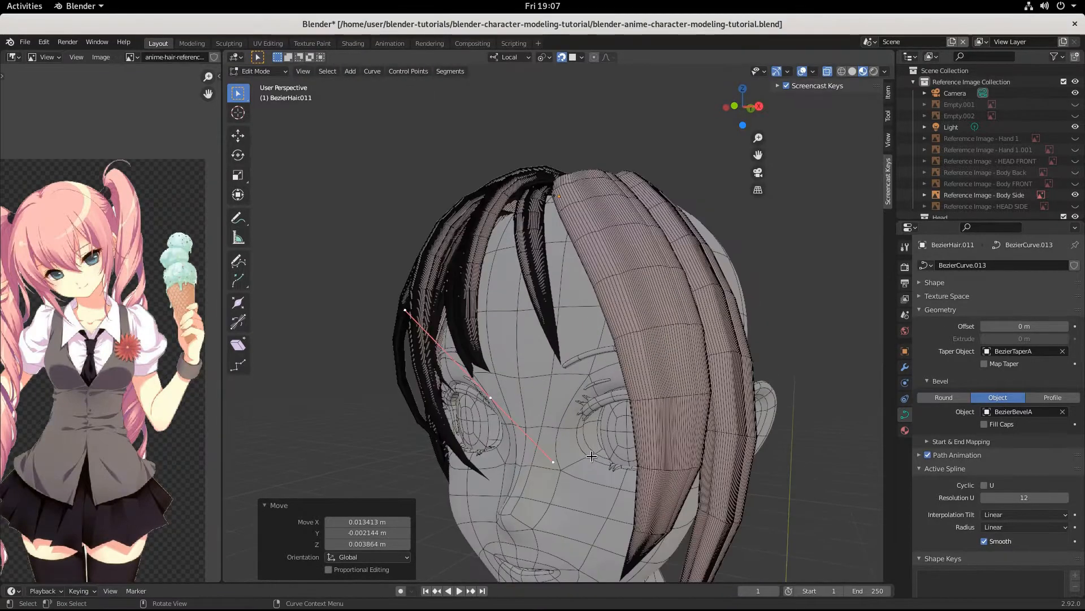
pyautogui.press('s')
pyautogui.click(560, 439)
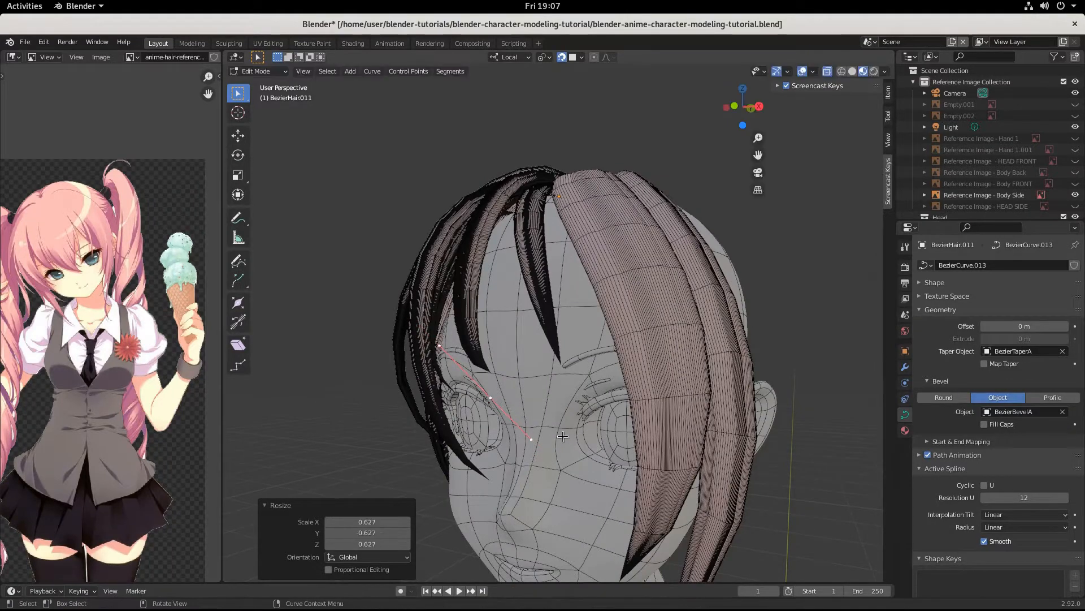
pyautogui.press('g')
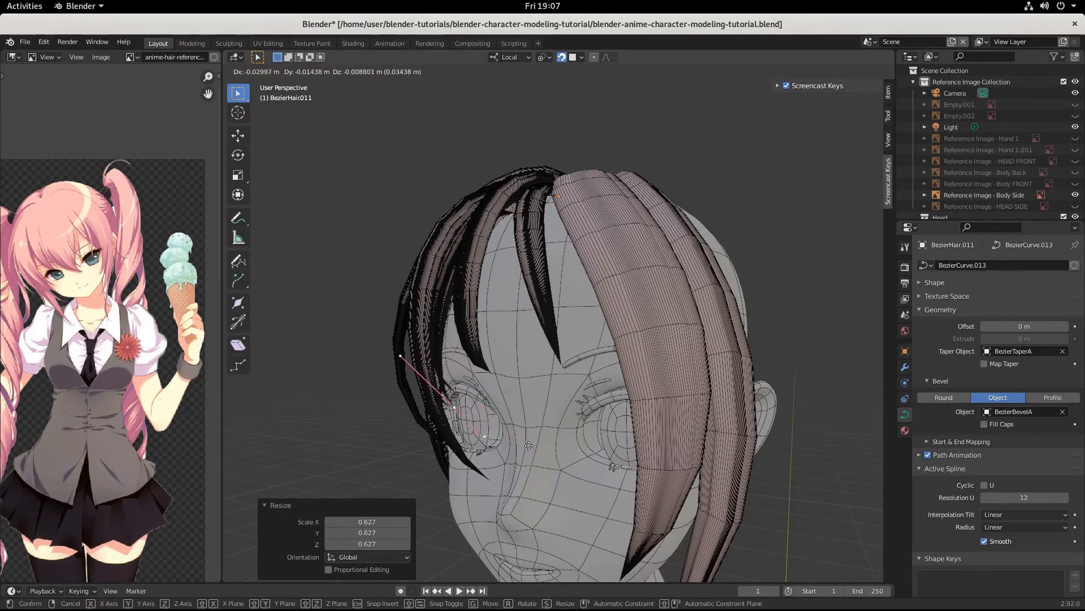
pyautogui.click(527, 445)
pyautogui.moveTo(527, 445); pyautogui.dragTo(478, 468, button='middle')
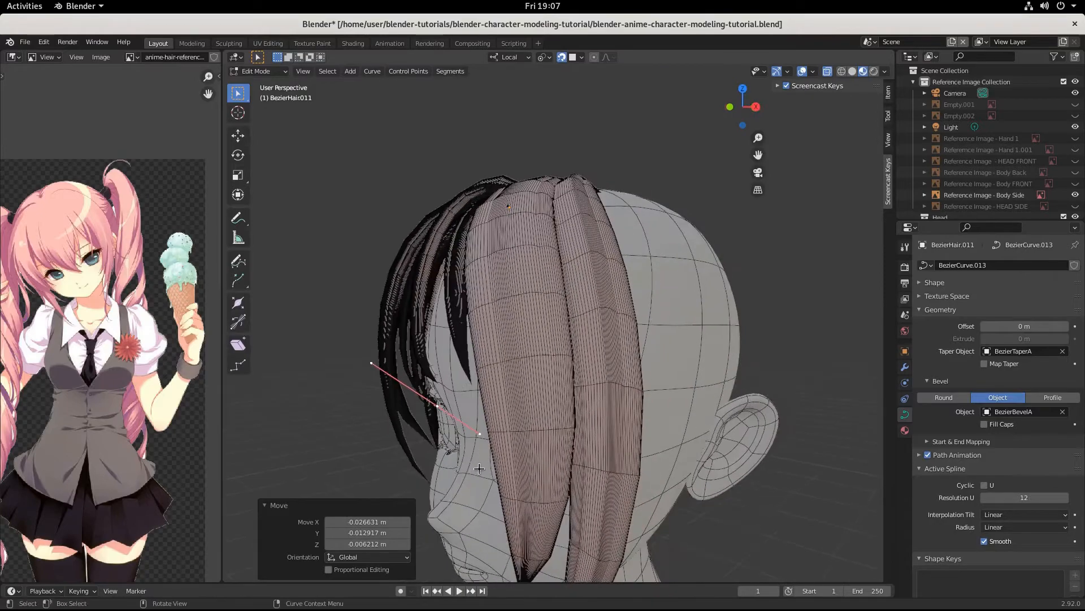
pyautogui.press('g')
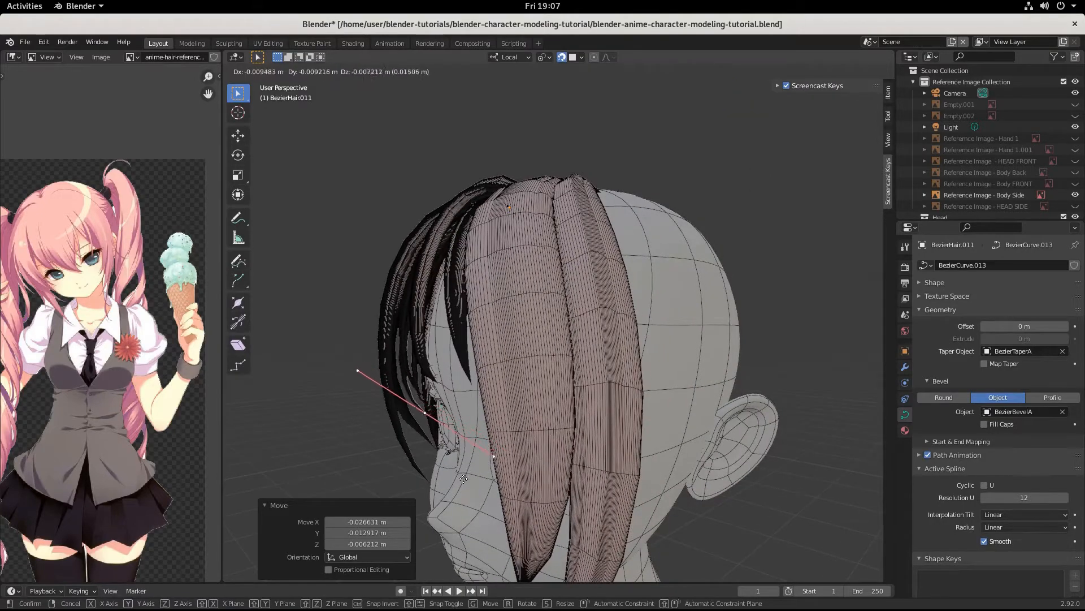
pyautogui.click(463, 480)
pyautogui.moveTo(463, 479); pyautogui.dragTo(603, 504, button='middle')
# Step: Nudge the curve points once more, check the strand, and deselect the points
pyautogui.press('g')
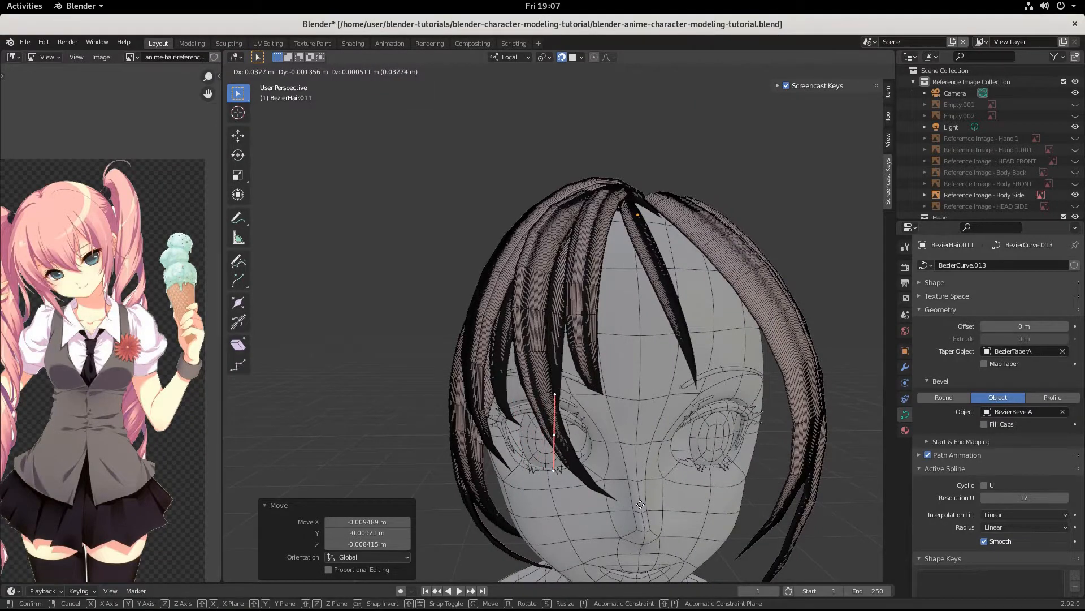
pyautogui.click(641, 504)
pyautogui.moveTo(640, 504); pyautogui.dragTo(584, 531, button='middle')
pyautogui.scroll(4, 727, 511)
pyautogui.scroll(-4, 583, 511)
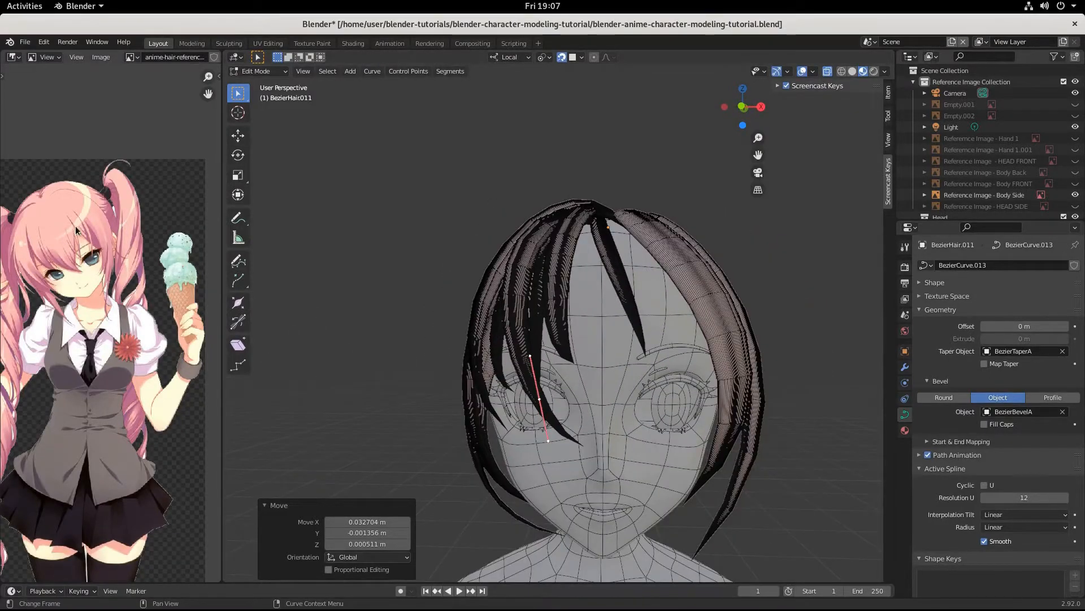
pyautogui.click(563, 328)
# Step: Save the blend file and inspect the hair from the side and three-quarter views
pyautogui.hotkey('ctrl', 's')
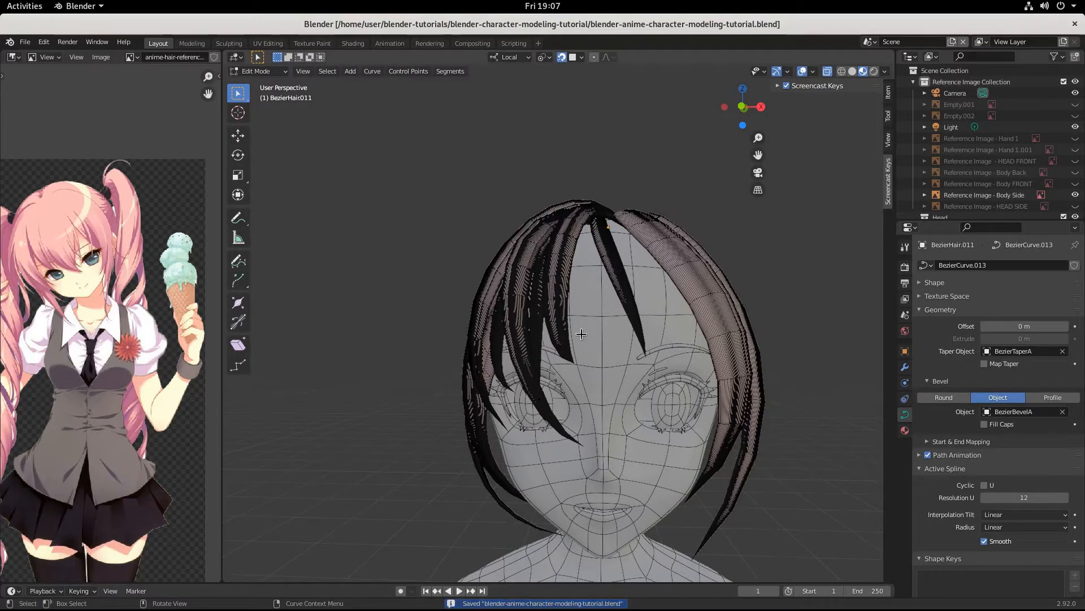
pyautogui.scroll(-3, 592, 334)
pyautogui.moveTo(591, 334); pyautogui.dragTo(561, 344, button='middle')
pyautogui.scroll(4, 569, 375)
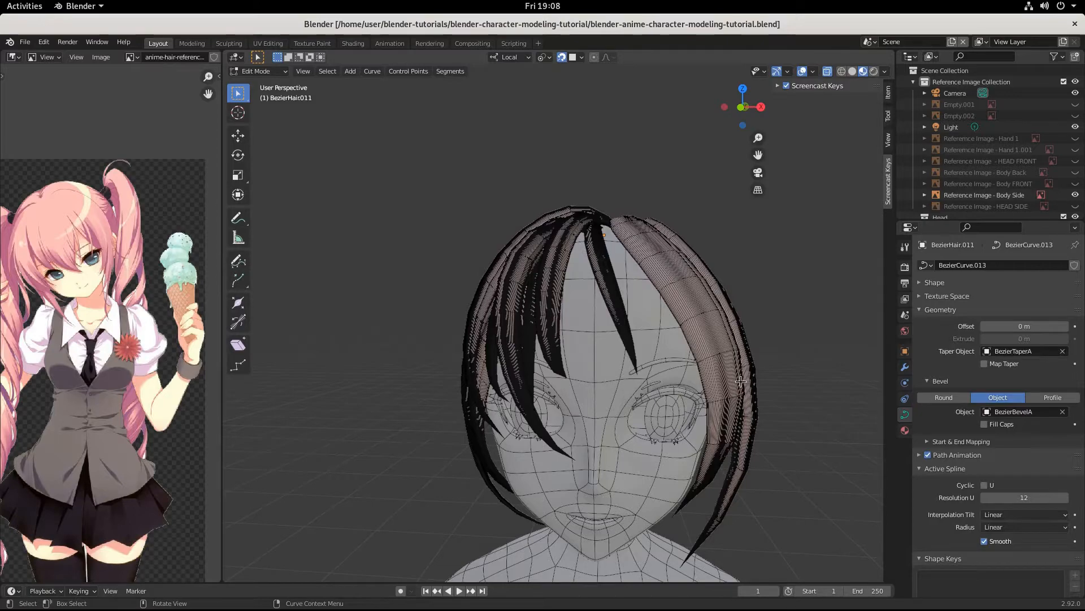
pyautogui.moveTo(741, 381); pyautogui.dragTo(704, 368, button='middle')
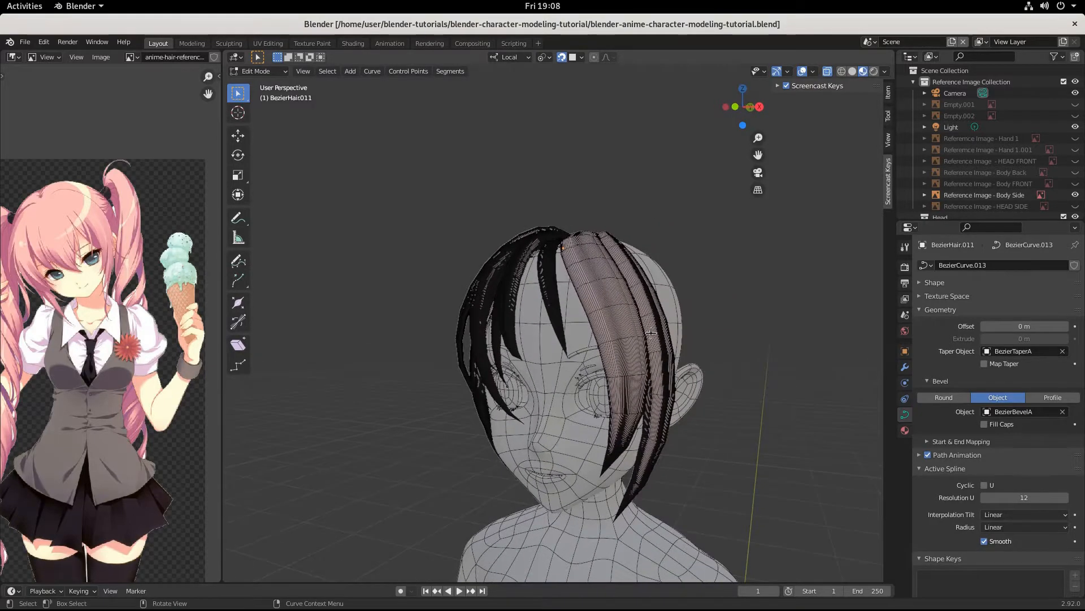
pyautogui.moveTo(650, 330)
pyautogui.mouseDown(button='middle')
pyautogui.moveTo(686, 331)
pyautogui.moveTo(618, 347)
pyautogui.moveTo(664, 334)
pyautogui.mouseUp(button='middle')
# Step: Return to Object Mode and duplicate side strand BezierHair.004
pyautogui.press('Tab')
pyautogui.click(669, 271)
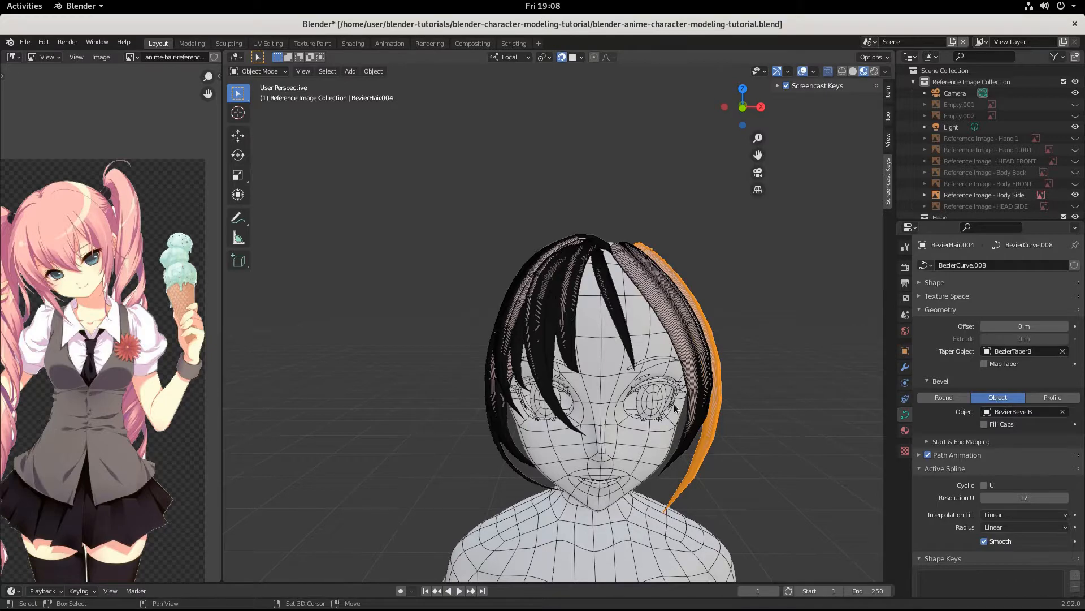
pyautogui.hotkey('shift', 'd')
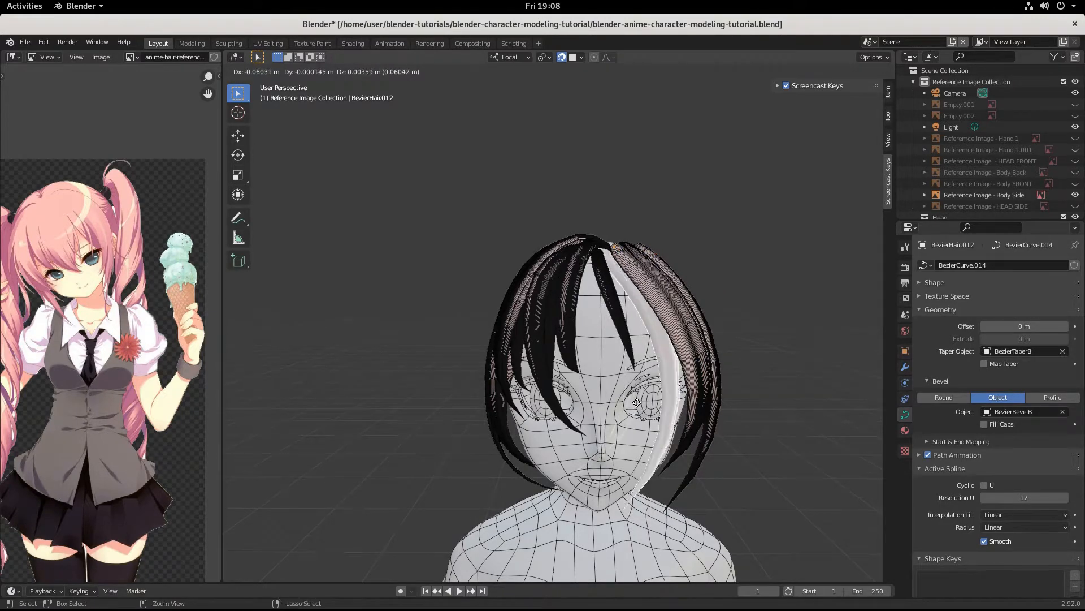
# Step: Place the duplicate strand BezierHair.012 and shrink it to 0.751
pyautogui.click(649, 414)
pyautogui.press('s')
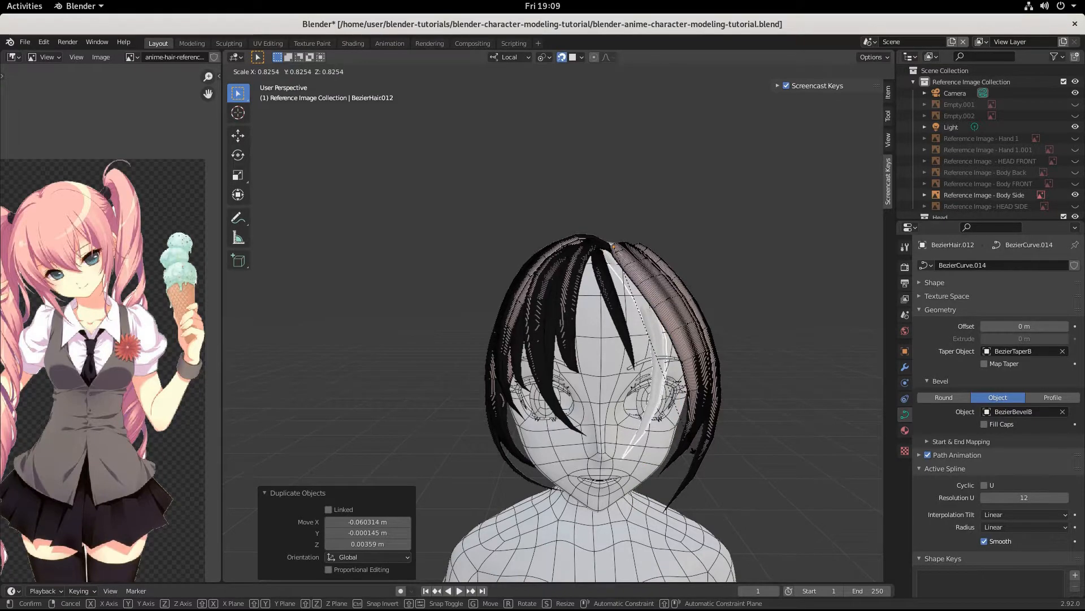
pyautogui.click(679, 434)
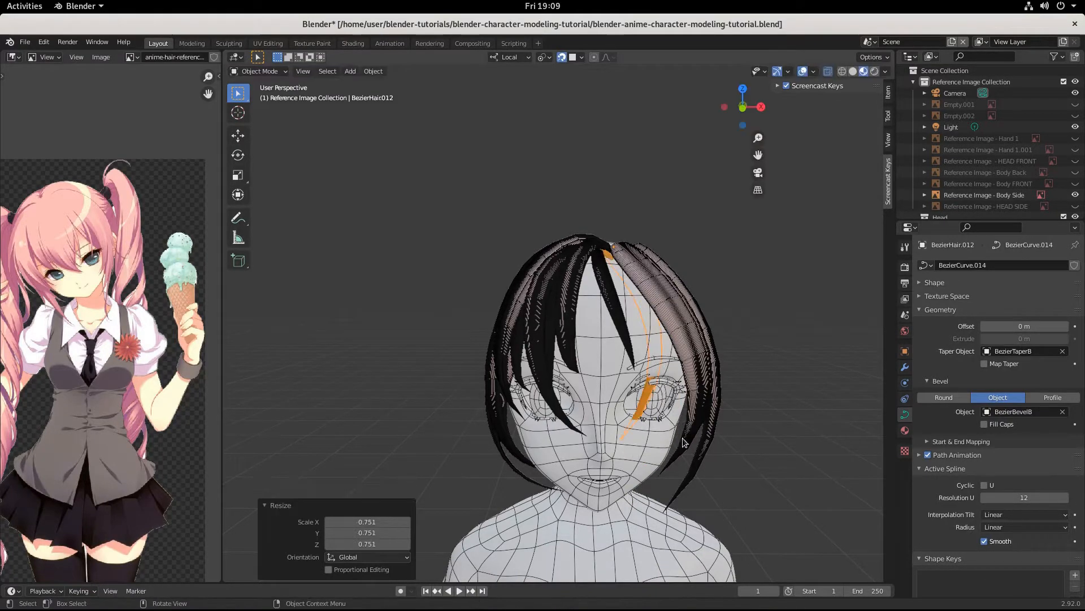
pyautogui.moveTo(680, 433); pyautogui.dragTo(653, 379, button='middle')
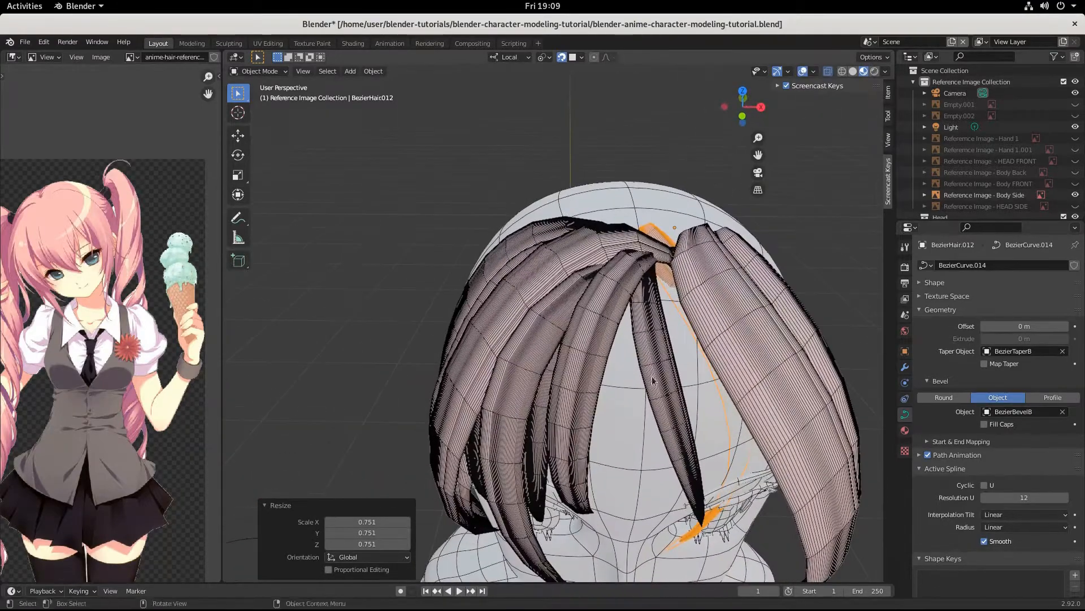
# Step: In Edit Mode, move the root points, a control point and a handle so the strand sweeps down the face
pyautogui.press('Tab')
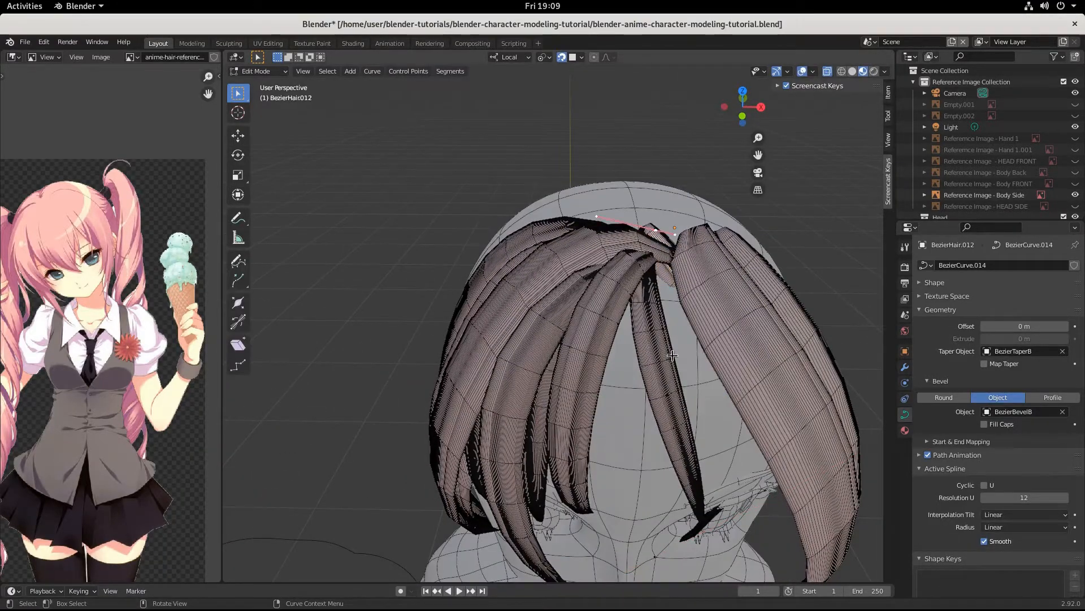
pyautogui.press('g')
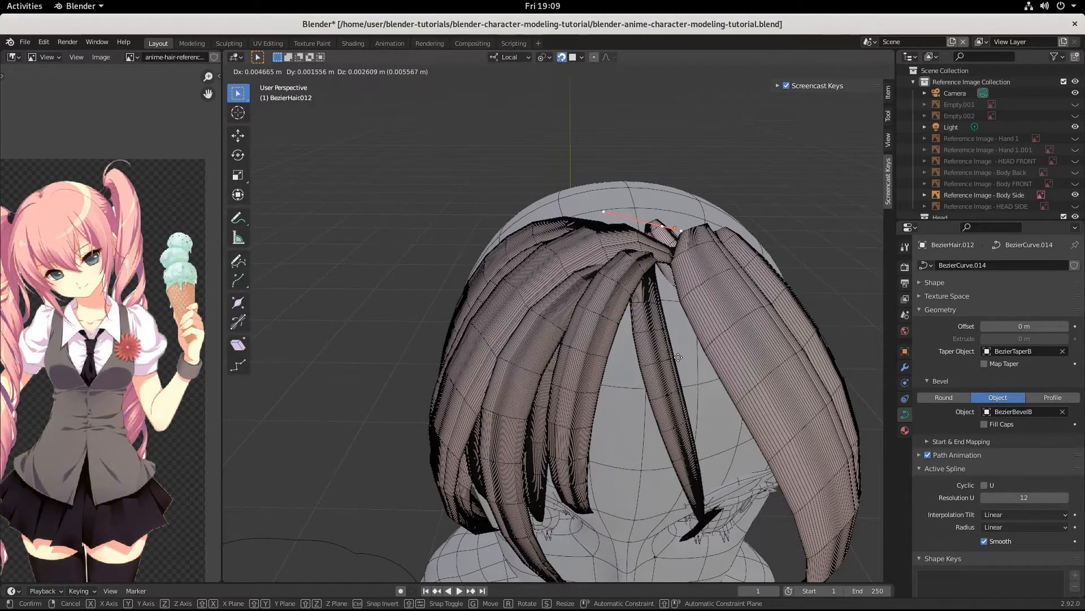
pyautogui.click(679, 359)
pyautogui.moveTo(680, 359); pyautogui.dragTo(713, 502, button='middle')
pyautogui.press('g')
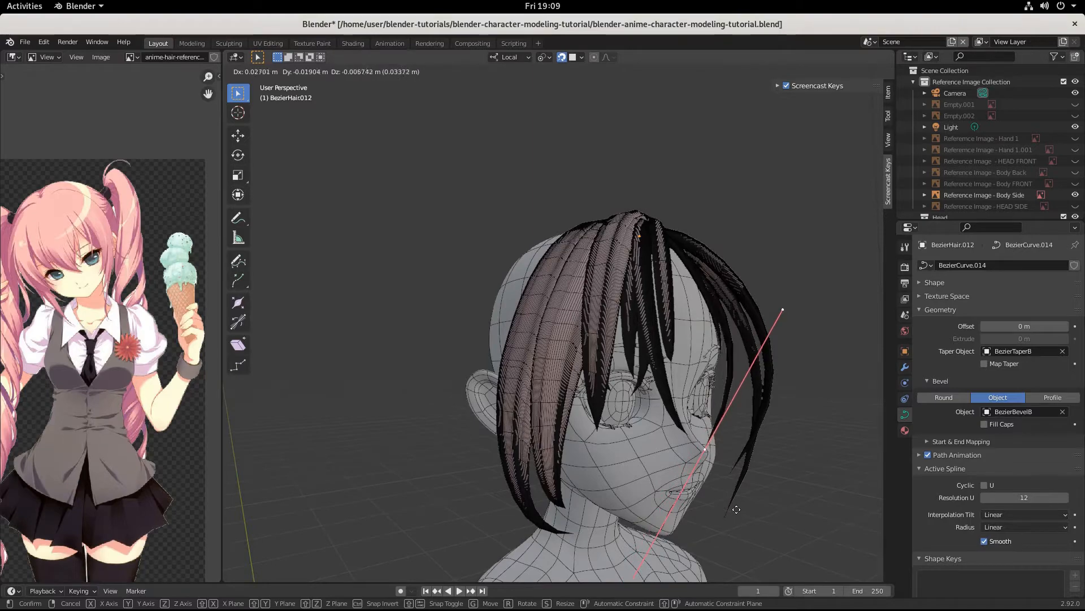
pyautogui.click(739, 505)
pyautogui.moveTo(741, 504); pyautogui.dragTo(703, 512, button='middle')
pyautogui.press('g')
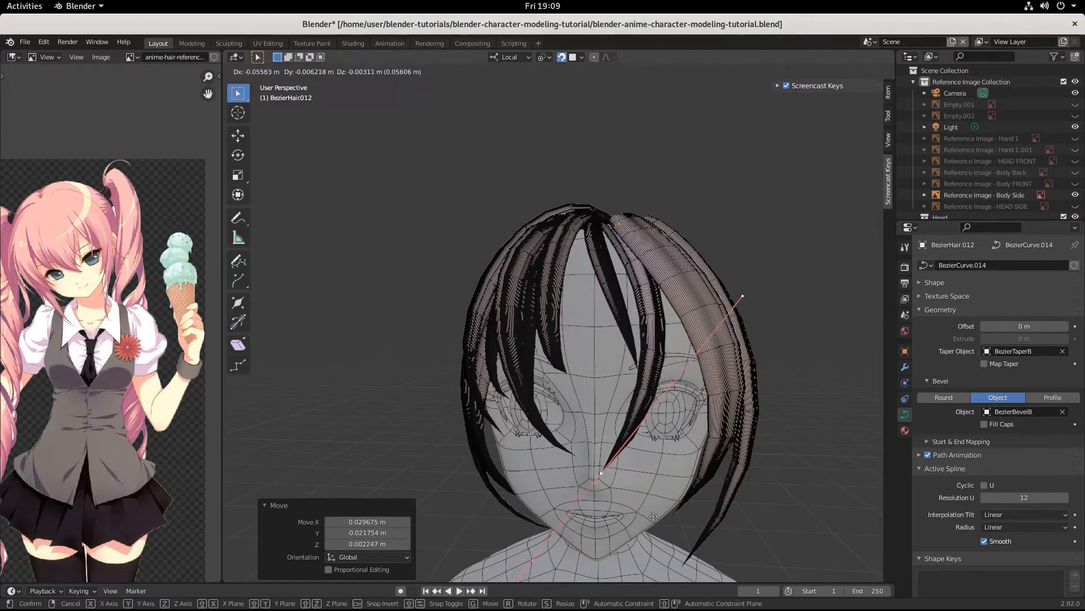
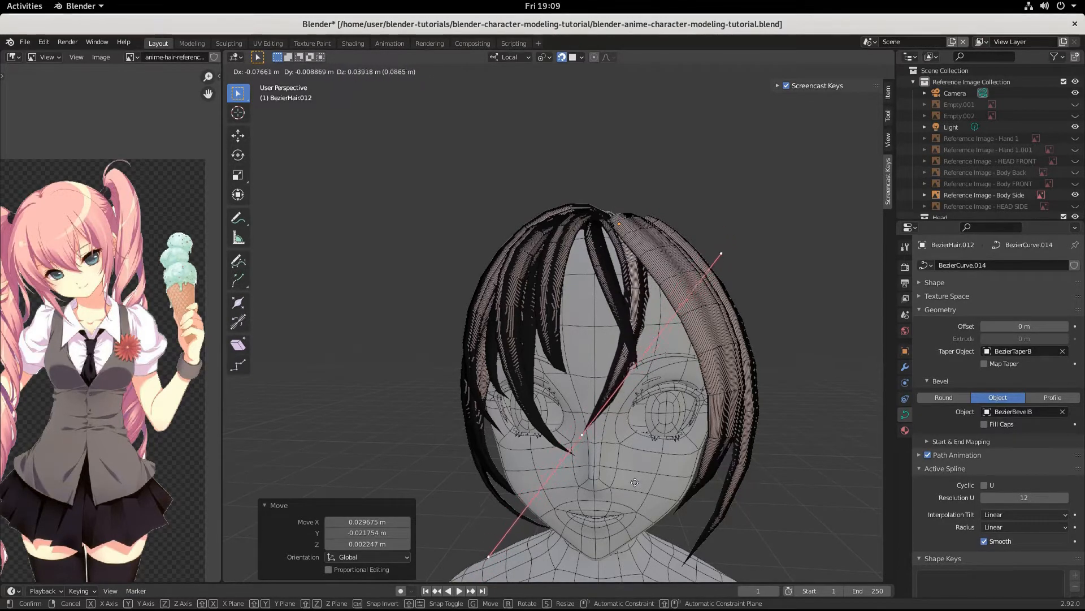
# Step: Shift BezierHair.012's selected curve points leftward across the face
pyautogui.click(641, 452)
pyautogui.moveTo(641, 452); pyautogui.dragTo(737, 473, button='middle')
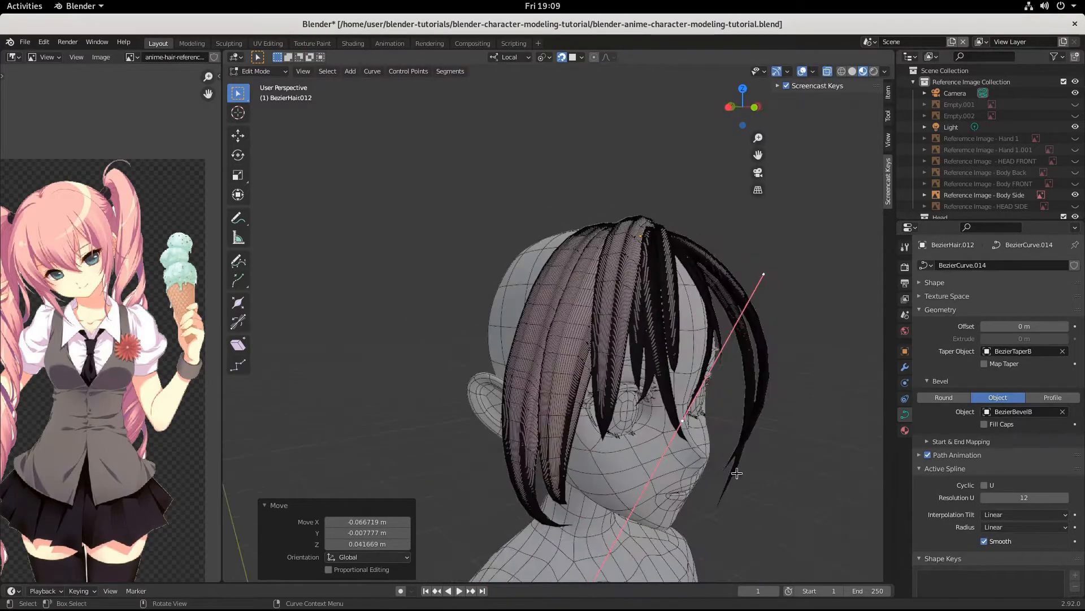
pyautogui.press('g')
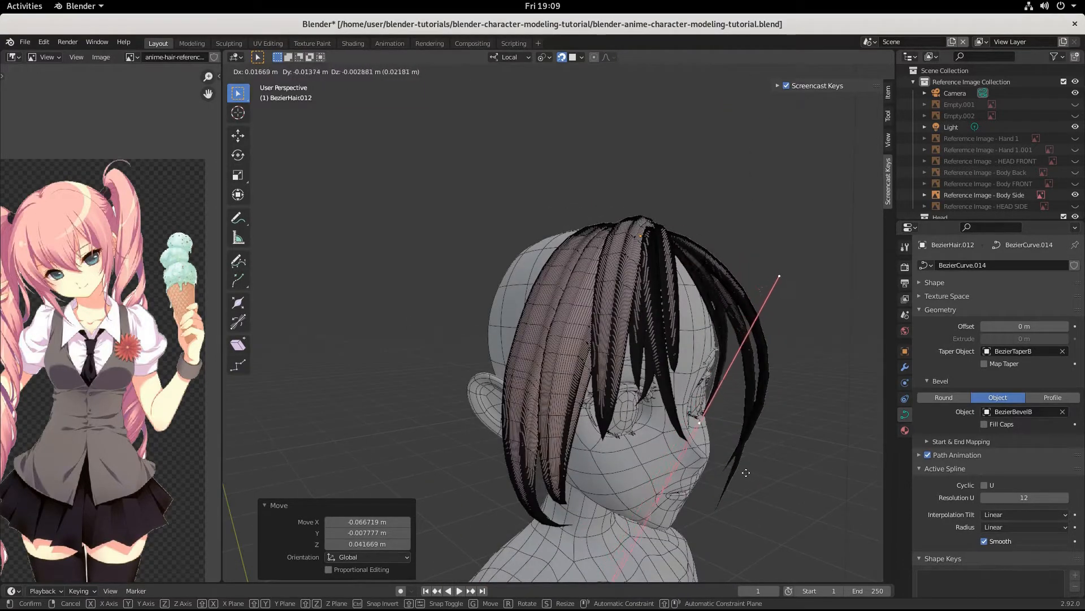
pyautogui.click(746, 472)
pyautogui.moveTo(747, 473); pyautogui.dragTo(668, 470, button='middle')
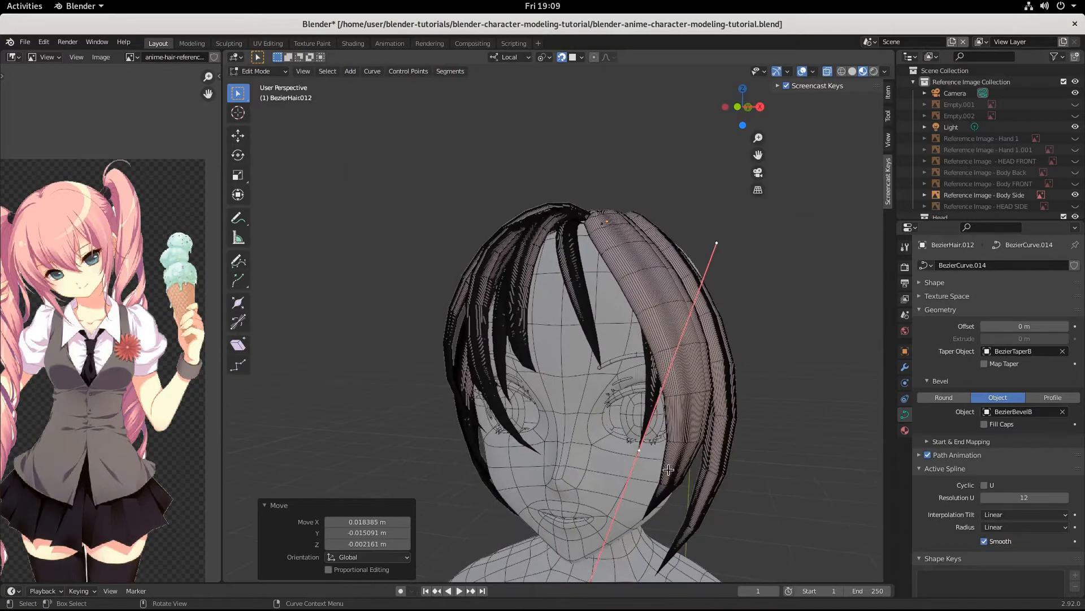
pyautogui.press('g')
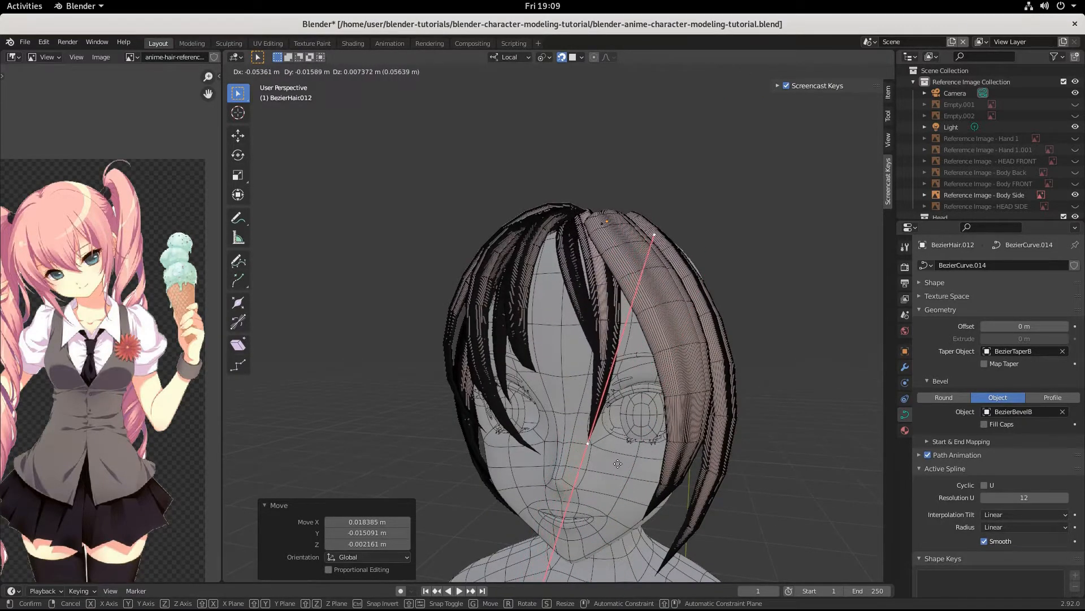
pyautogui.click(618, 462)
pyautogui.moveTo(616, 445)
pyautogui.mouseDown(button='middle')
pyautogui.moveTo(634, 450)
pyautogui.moveTo(611, 465)
pyautogui.mouseUp(button='middle')
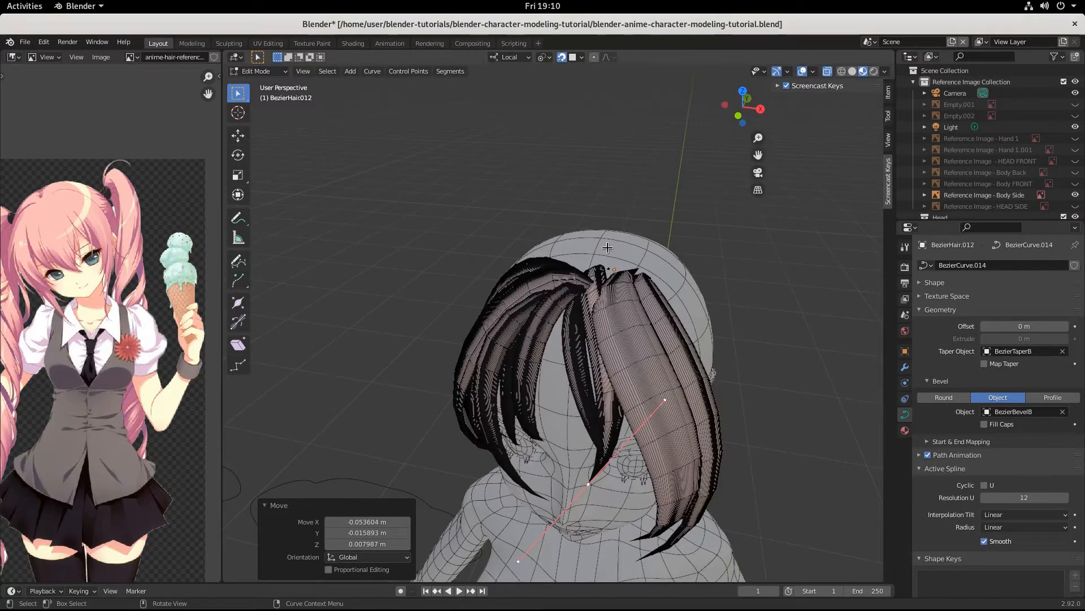
# Step: Scale the root point's handle to 1.829, then 1.252, tilt it -14.2° and reposition it
pyautogui.click(593, 277)
pyautogui.moveTo(624, 305); pyautogui.dragTo(622, 282, button='middle')
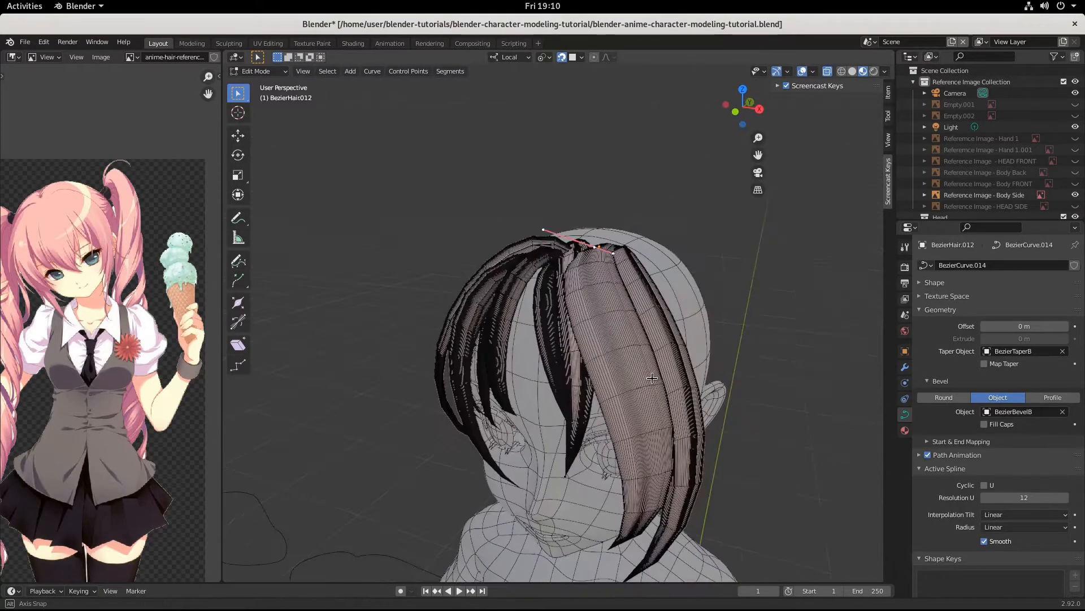
pyautogui.press('s')
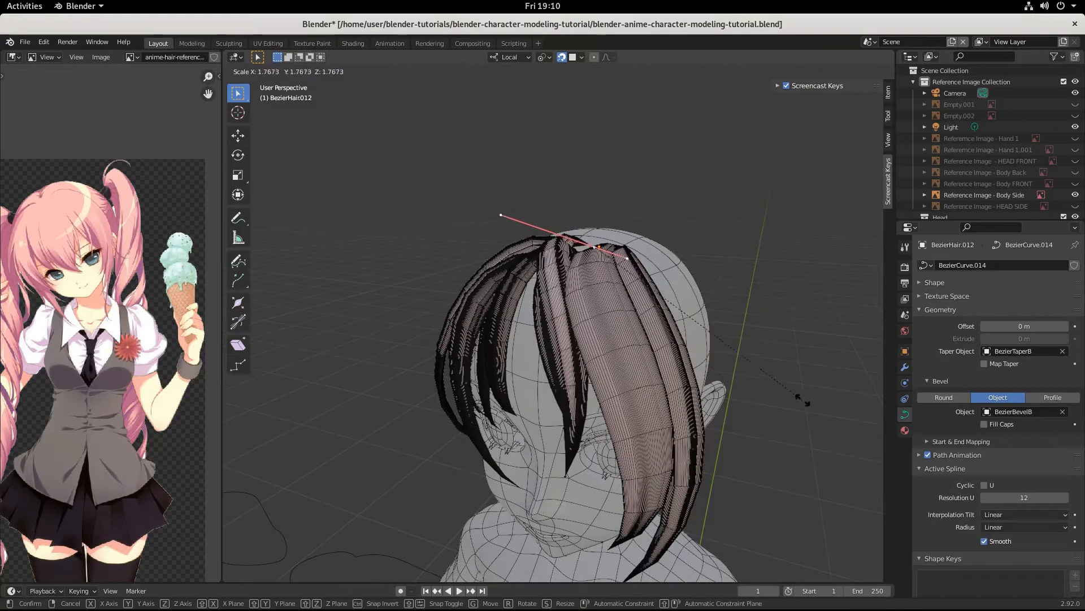
pyautogui.click(824, 407)
pyautogui.moveTo(824, 407); pyautogui.dragTo(683, 417, button='middle')
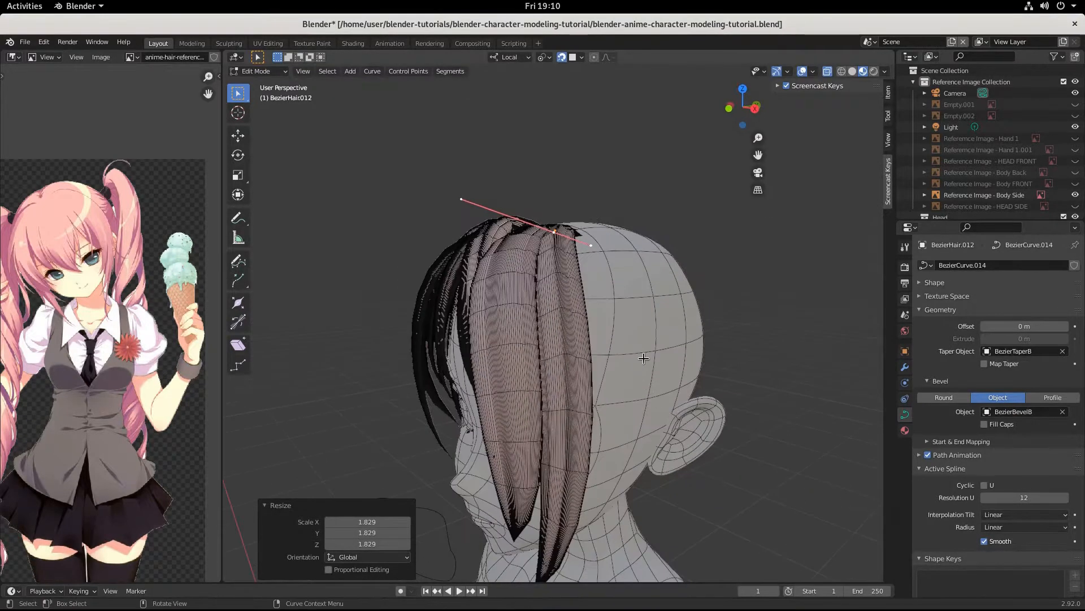
pyautogui.press('s')
pyautogui.click(689, 370)
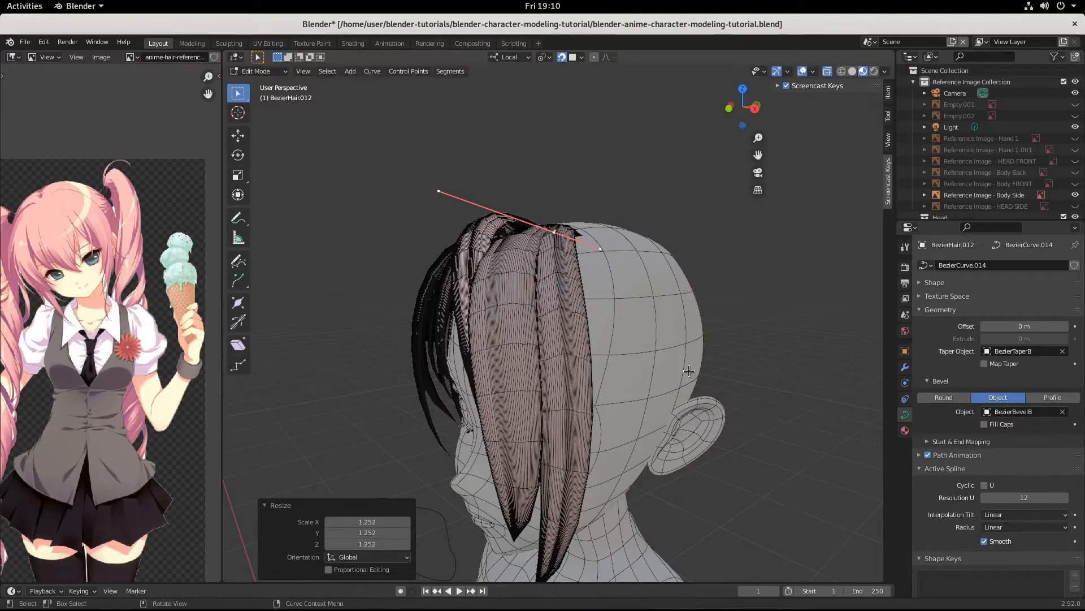
pyautogui.press('r')
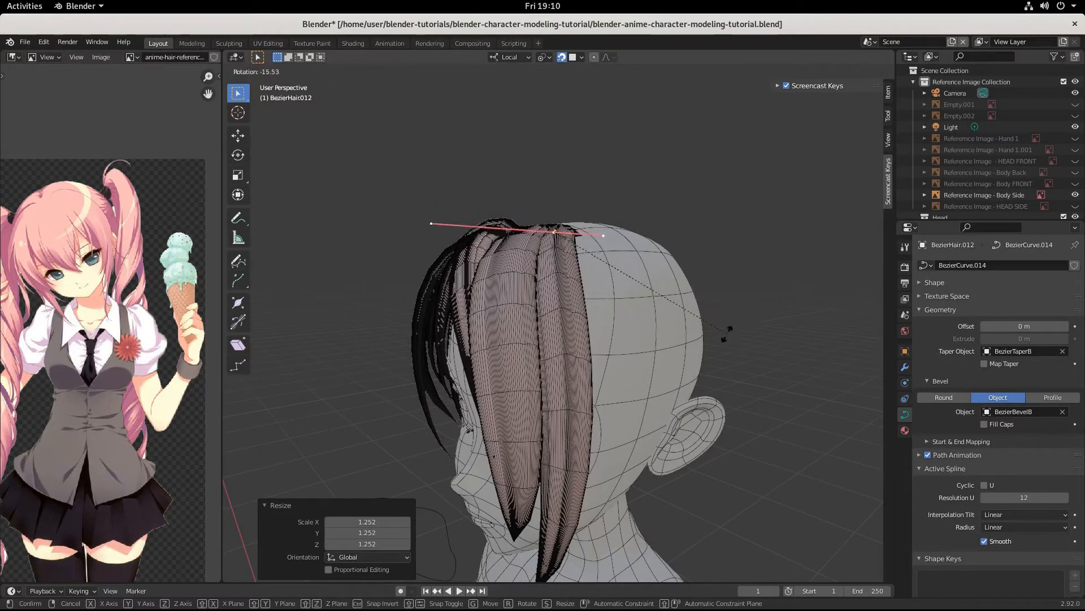
pyautogui.click(725, 338)
pyautogui.press('g')
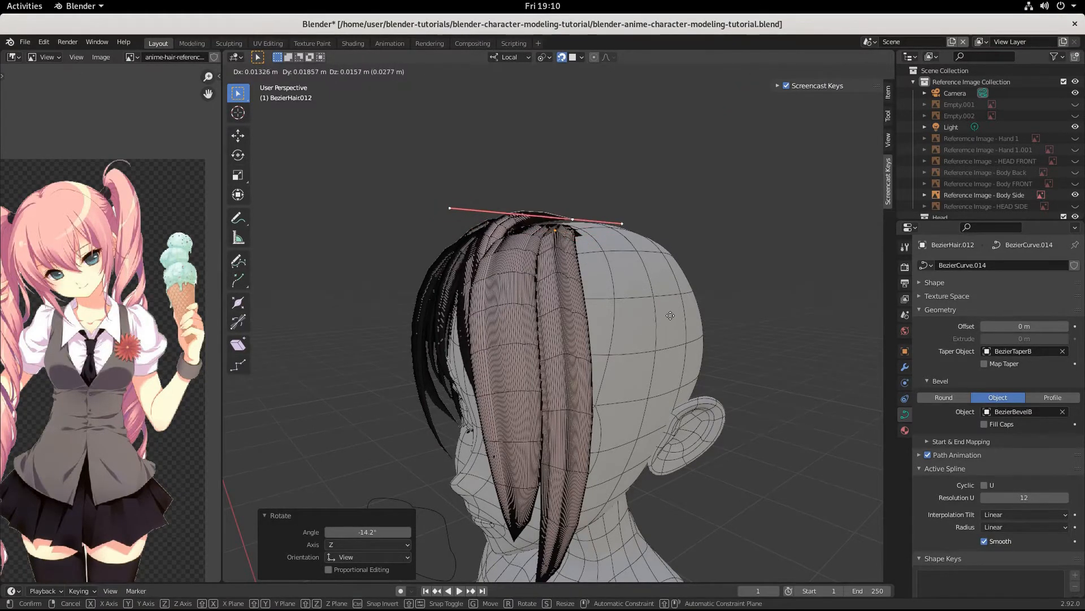
pyautogui.click(669, 320)
pyautogui.moveTo(669, 321); pyautogui.dragTo(716, 319, button='middle')
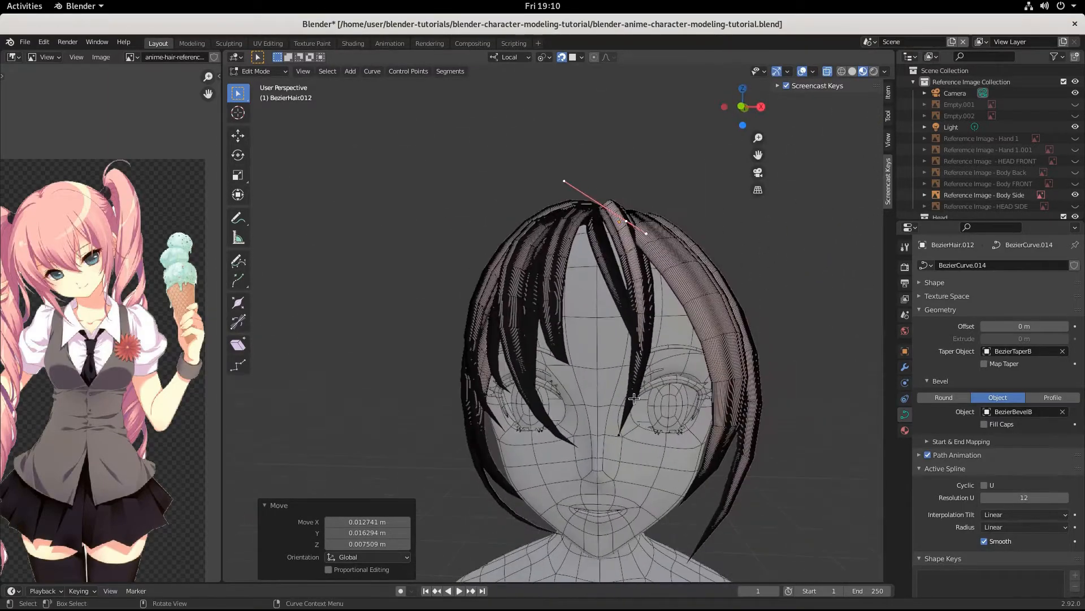
# Step: Move a lower control point down the face, shrink its handle to 0.729 and rotate it 33.4°
pyautogui.click(625, 422)
pyautogui.press('g')
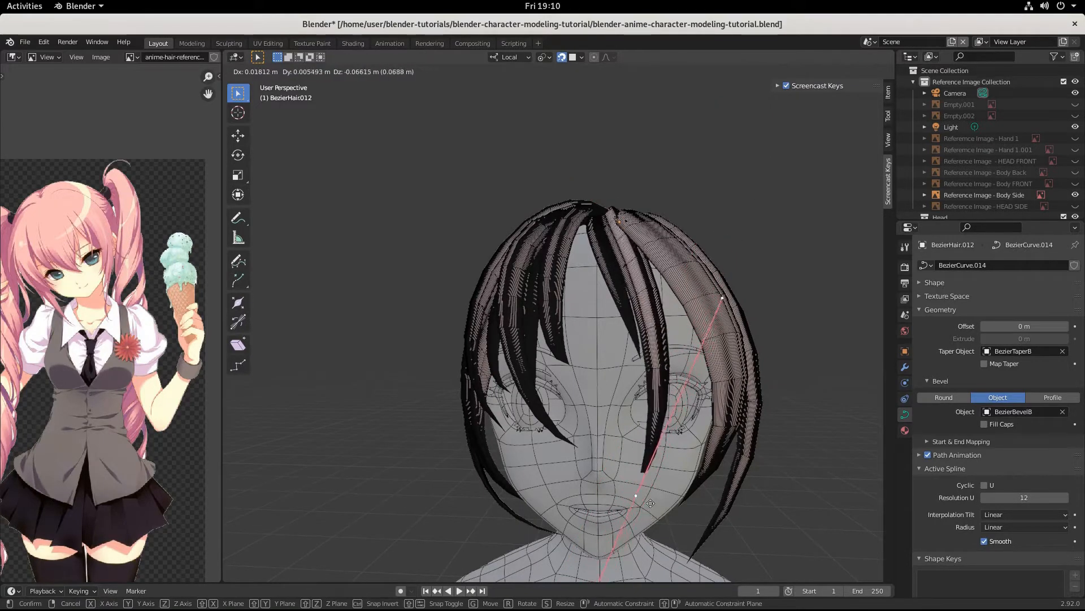
pyautogui.click(636, 473)
pyautogui.press('s')
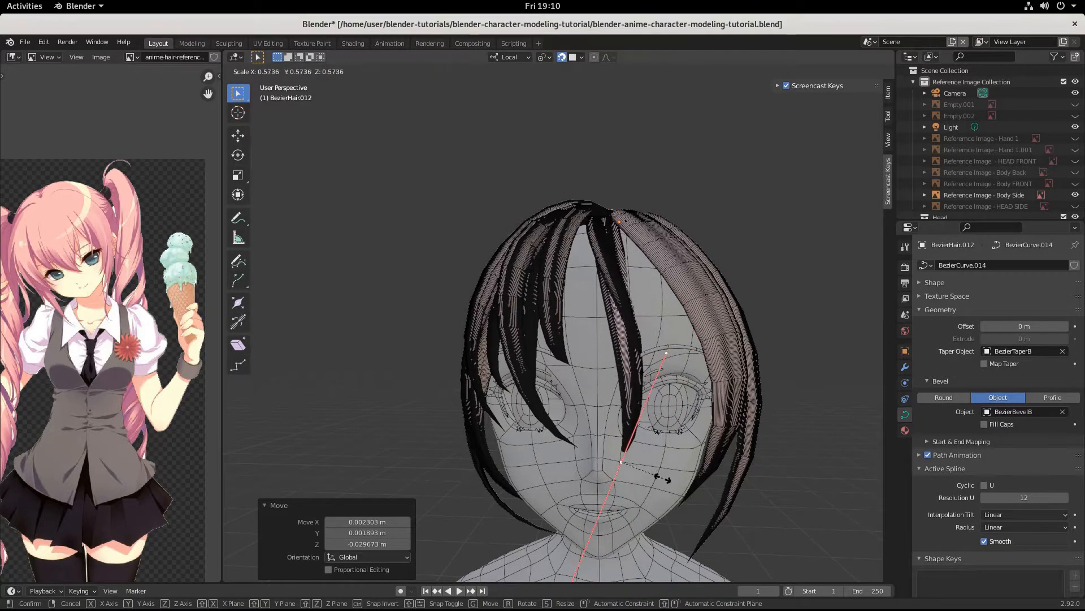
pyautogui.click(677, 471)
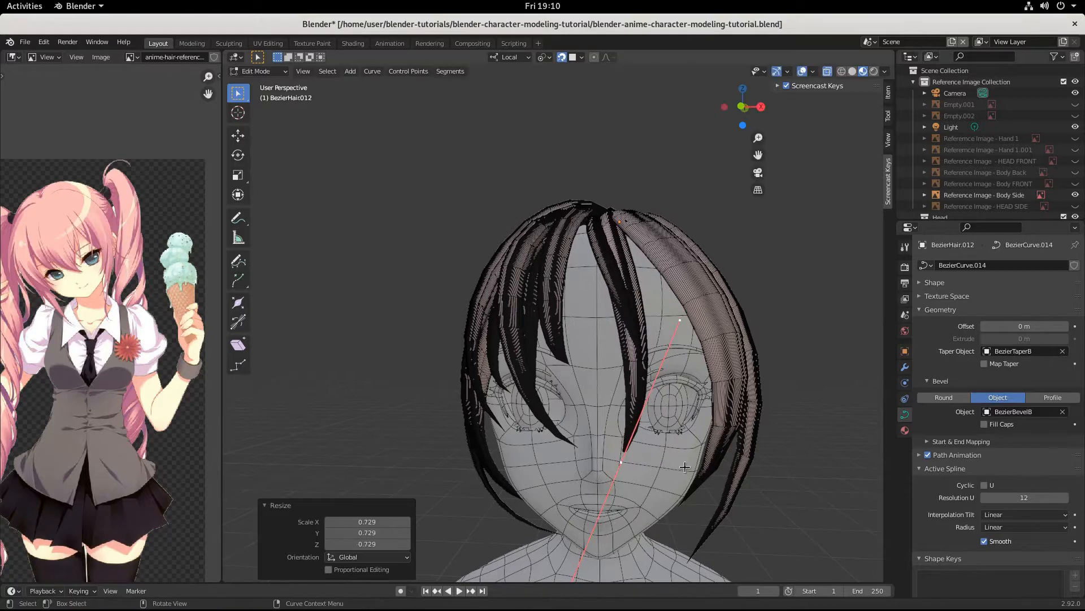
pyautogui.press('r')
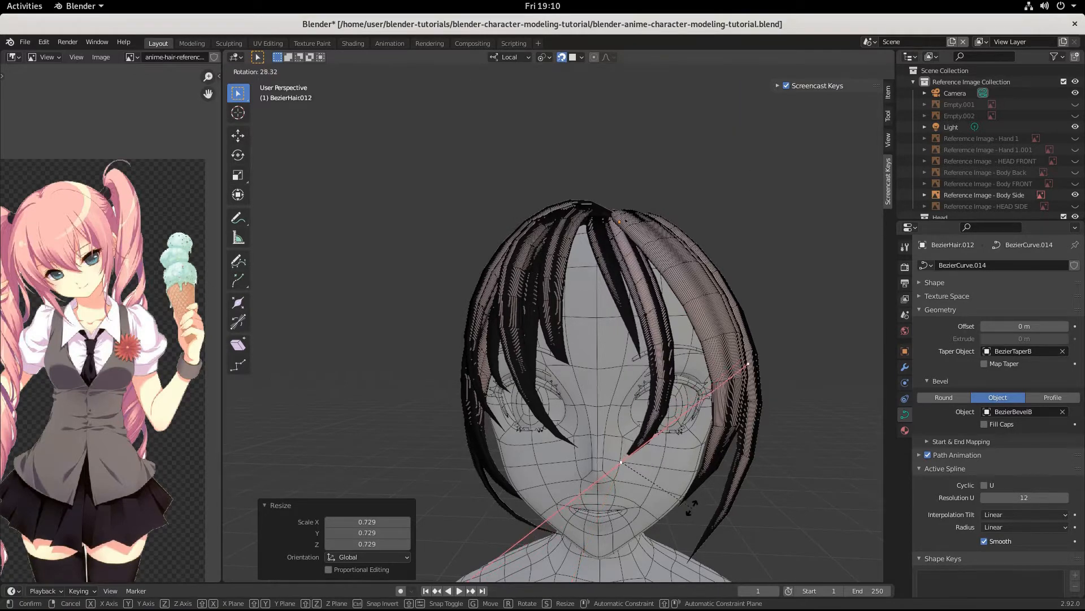
pyautogui.click(689, 513)
pyautogui.press('g')
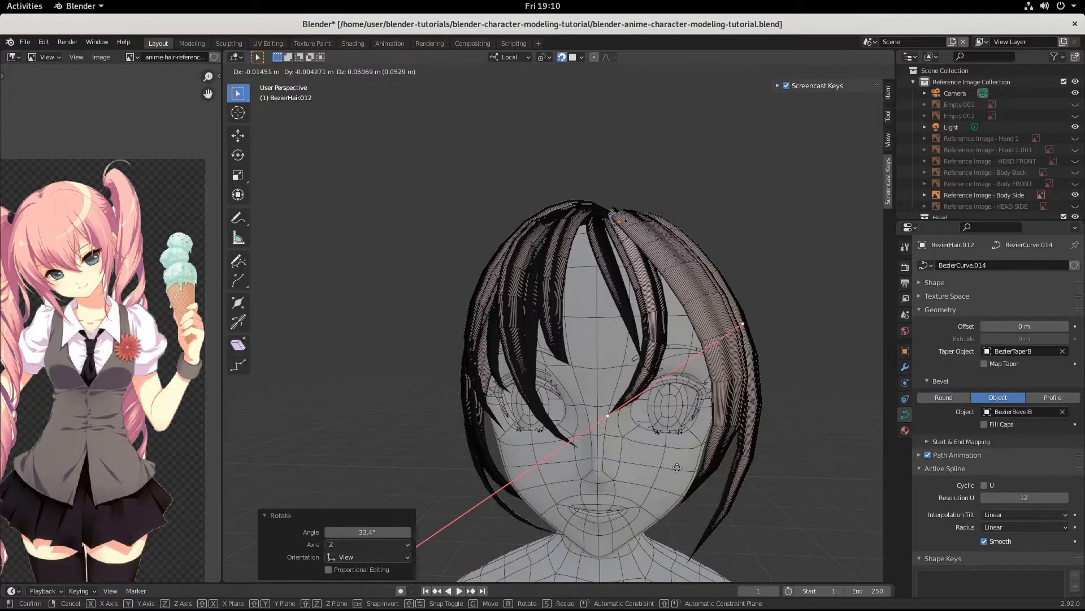
pyautogui.click(675, 477)
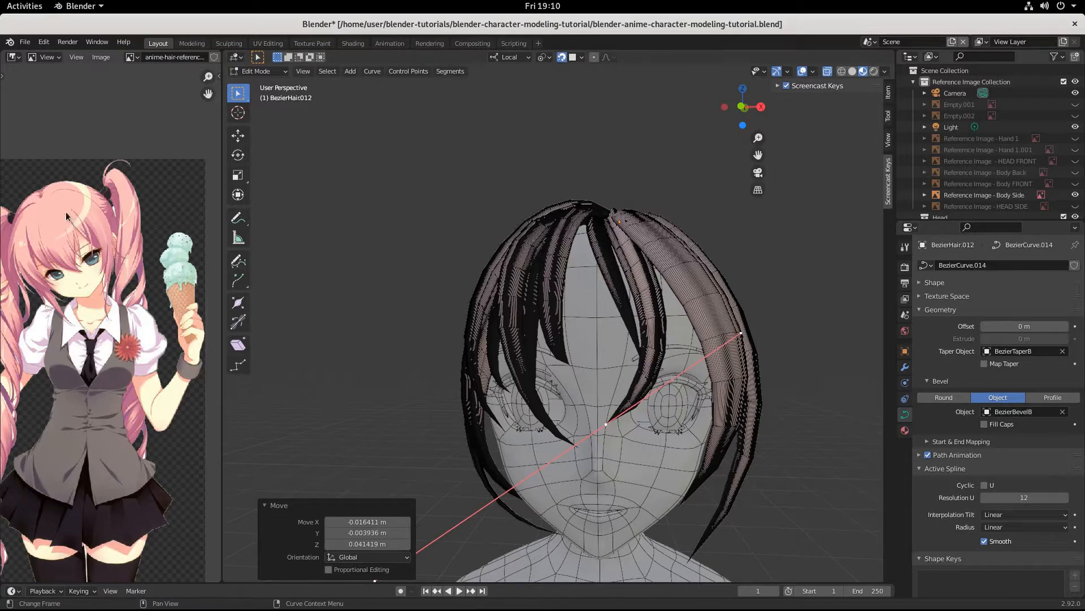
# Step: Deselect the points, return to Object Mode and select strand BezierHair.007
pyautogui.click(504, 307)
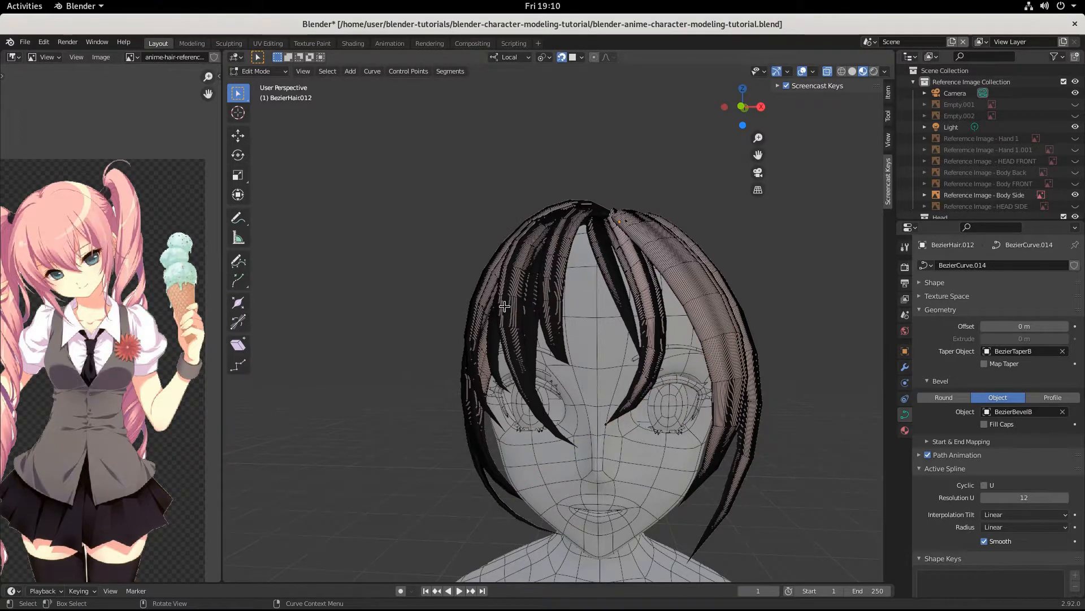
pyautogui.press('Tab')
pyautogui.click(504, 307)
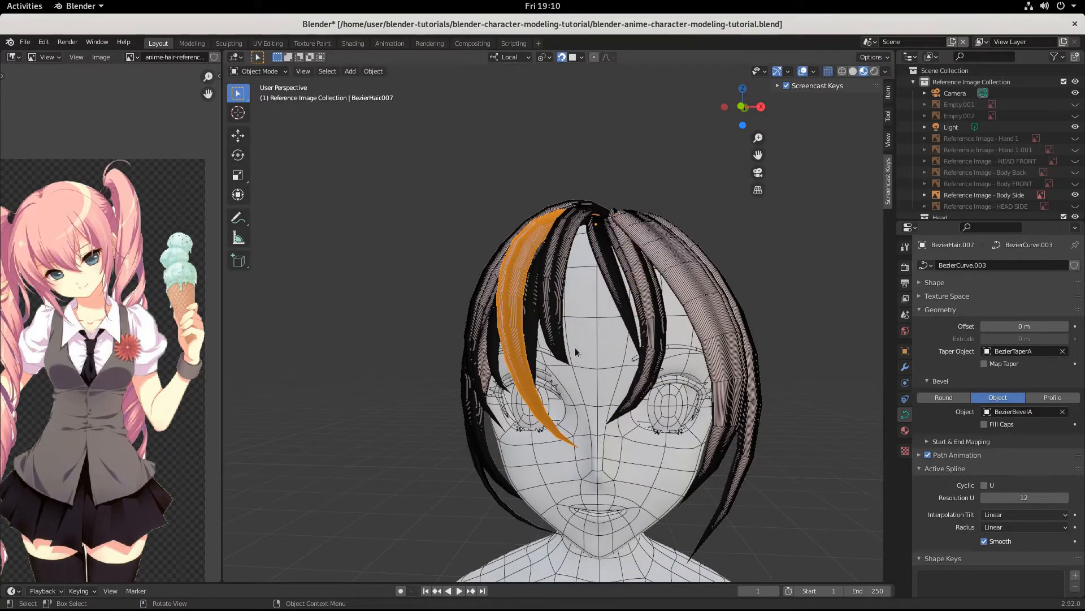
pyautogui.hotkey('shift', 'd')
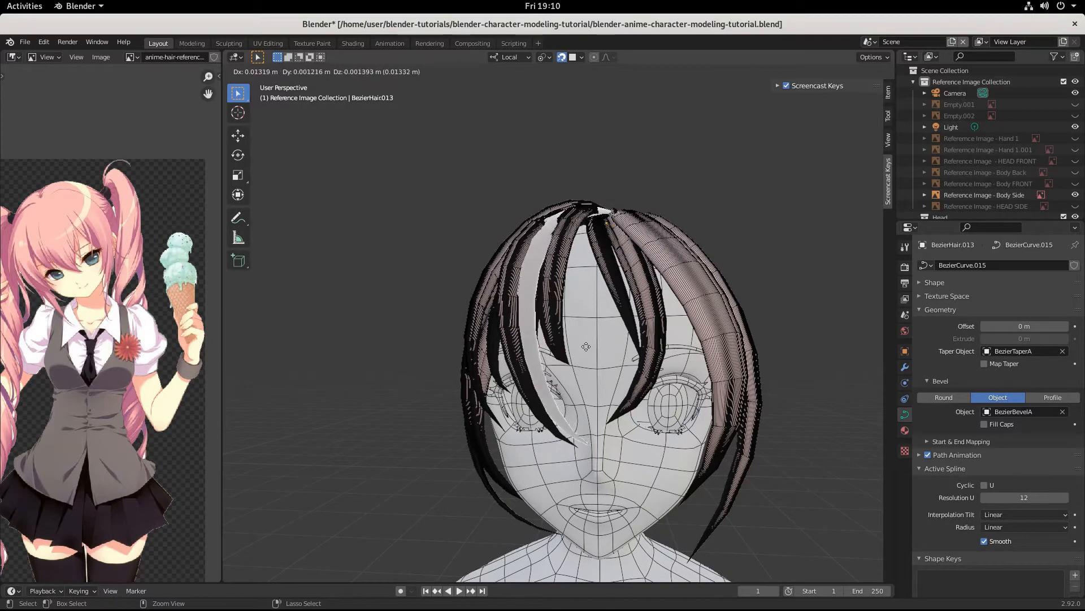
pyautogui.click(586, 346)
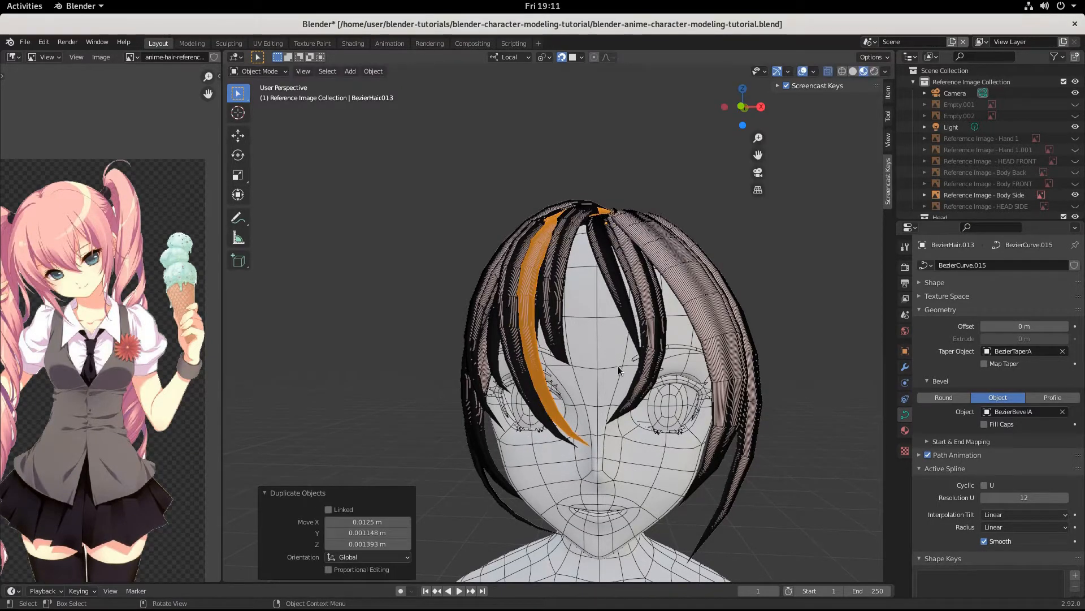
pyautogui.press('r')
pyautogui.press('z')
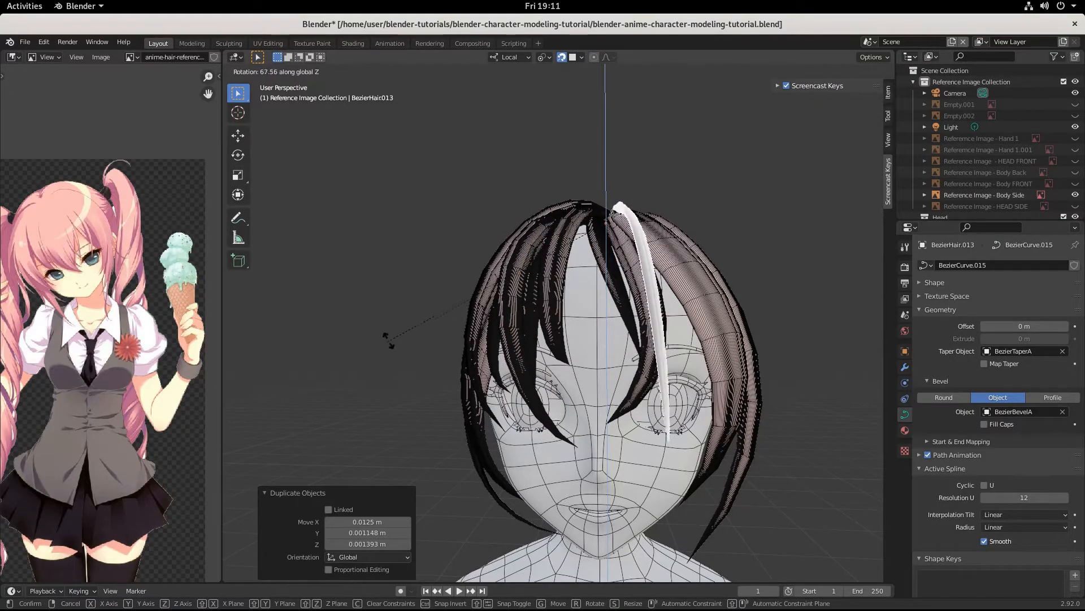
pyautogui.click(413, 330)
pyautogui.moveTo(607, 339); pyautogui.dragTo(592, 359, button='middle')
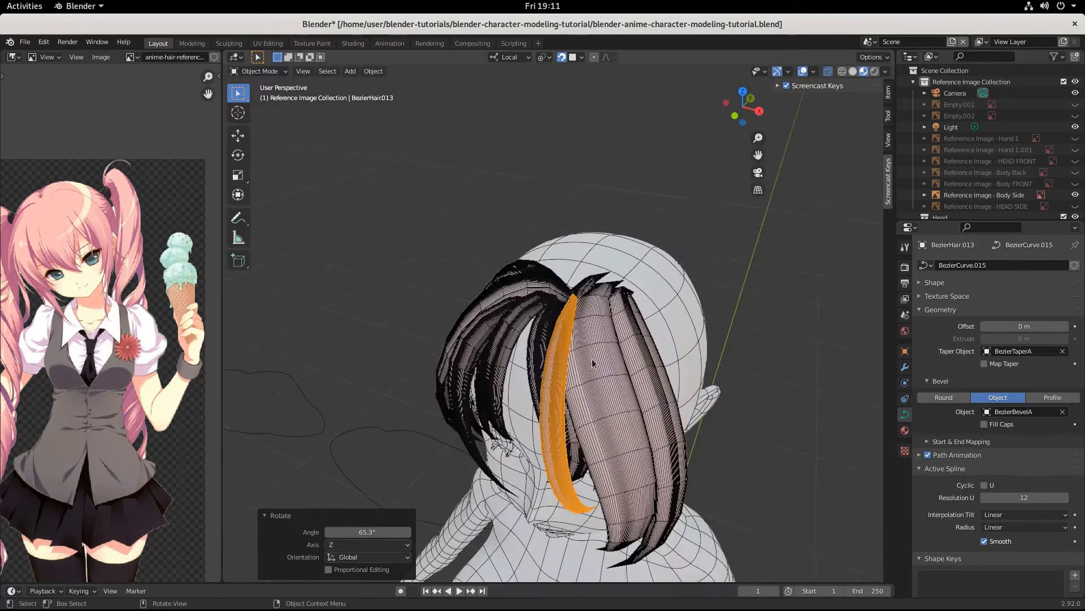
pyautogui.click(580, 296)
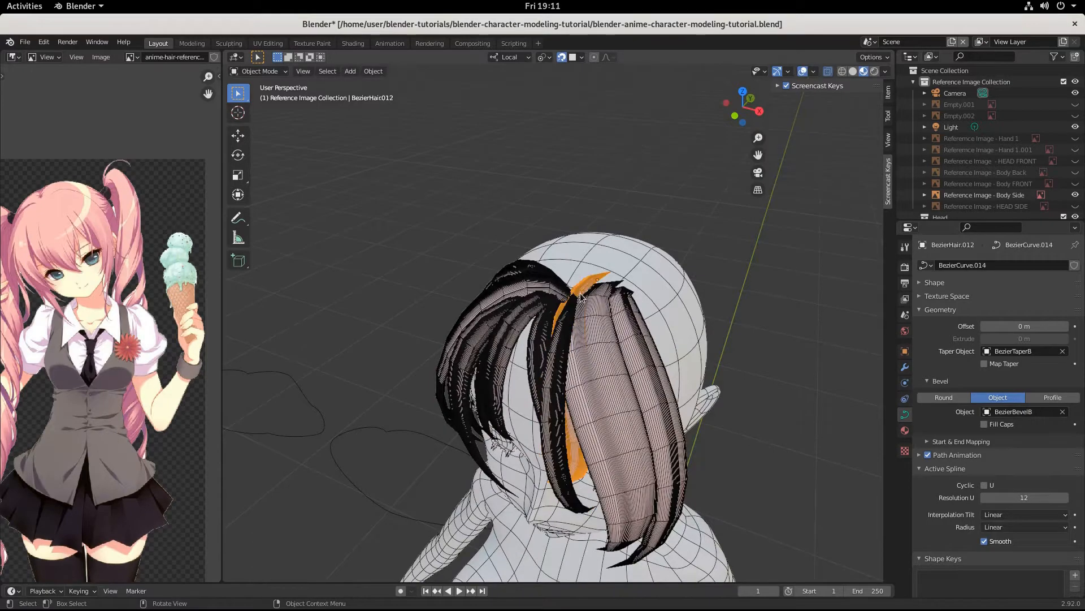
pyautogui.click(550, 438)
pyautogui.moveTo(550, 438); pyautogui.dragTo(597, 305, button='middle')
pyautogui.press('Tab')
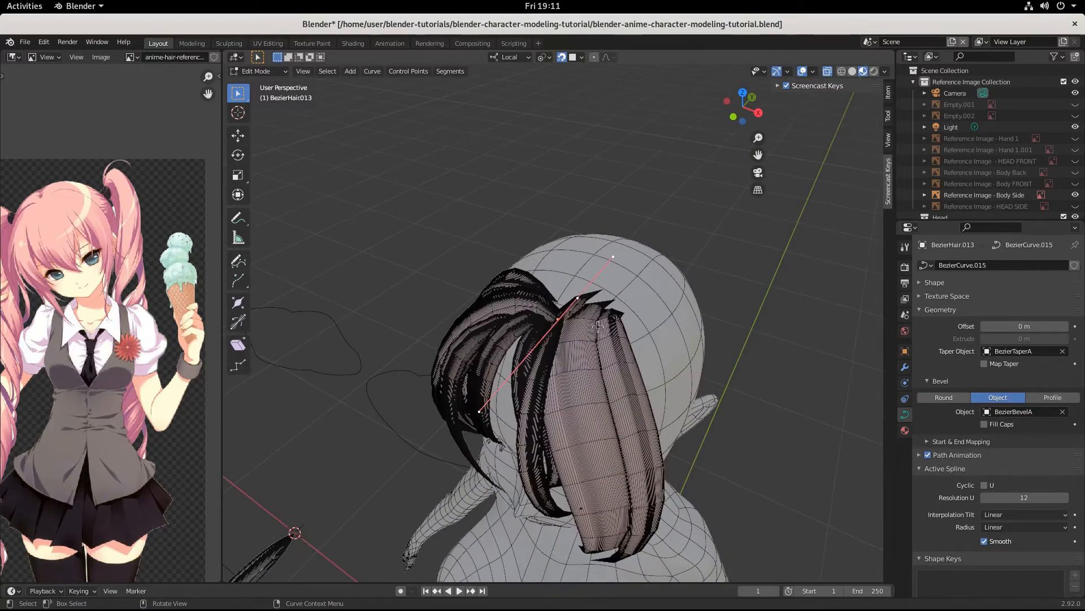
pyautogui.press('g')
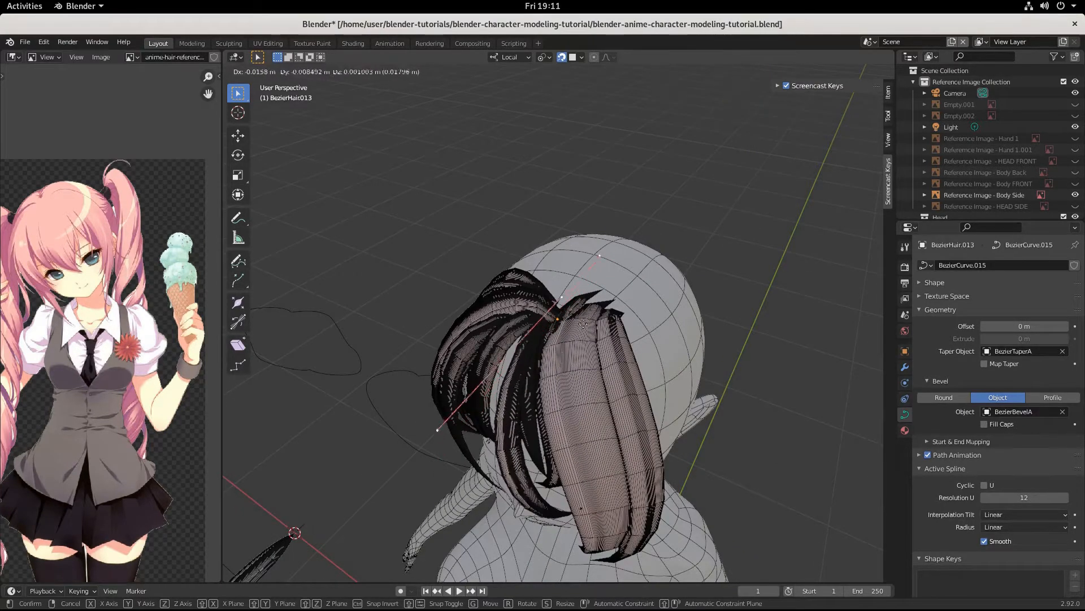
pyautogui.click(586, 326)
pyautogui.moveTo(587, 326); pyautogui.dragTo(622, 282, button='middle')
pyautogui.press('Tab')
pyautogui.press('Delete')
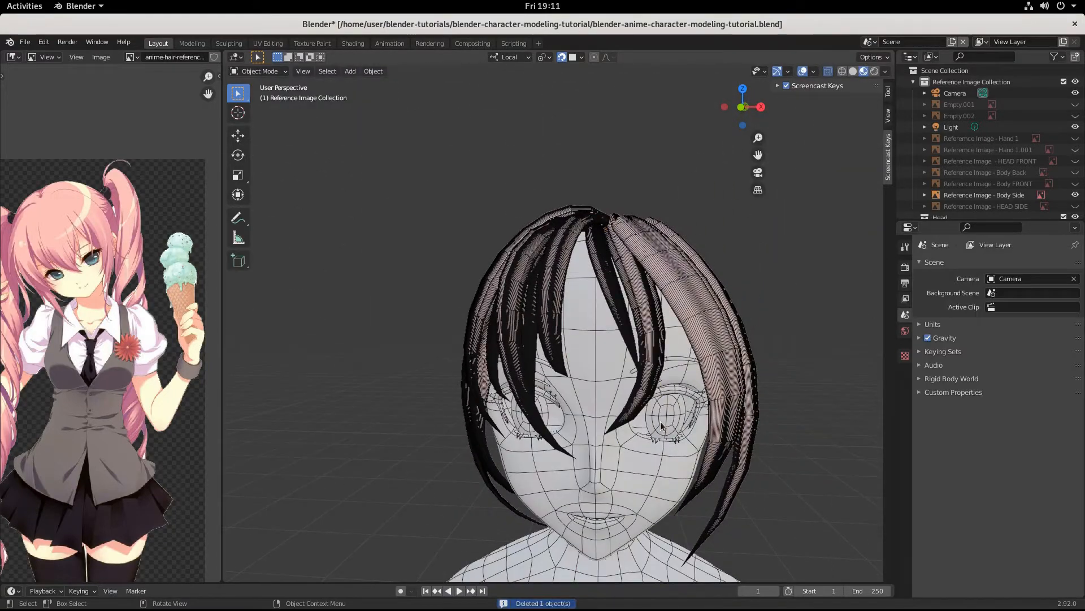
# Step: Duplicate BezierHair.007 in place and rotate the copy -266° around the global Z axis
pyautogui.click(508, 308)
pyautogui.hotkey('shift', 'd')
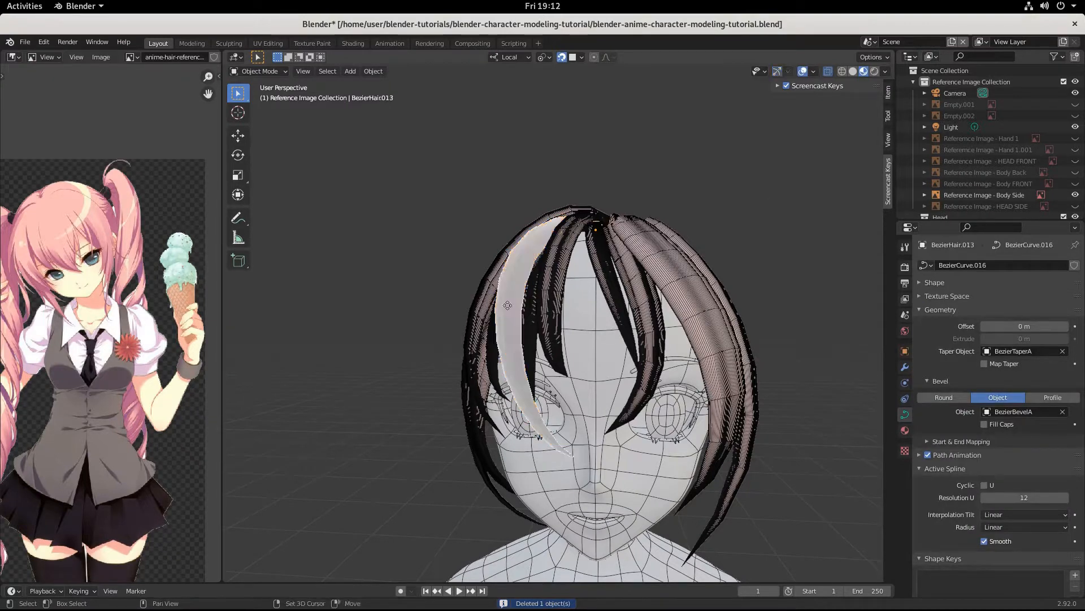
pyautogui.rightClick(507, 305)
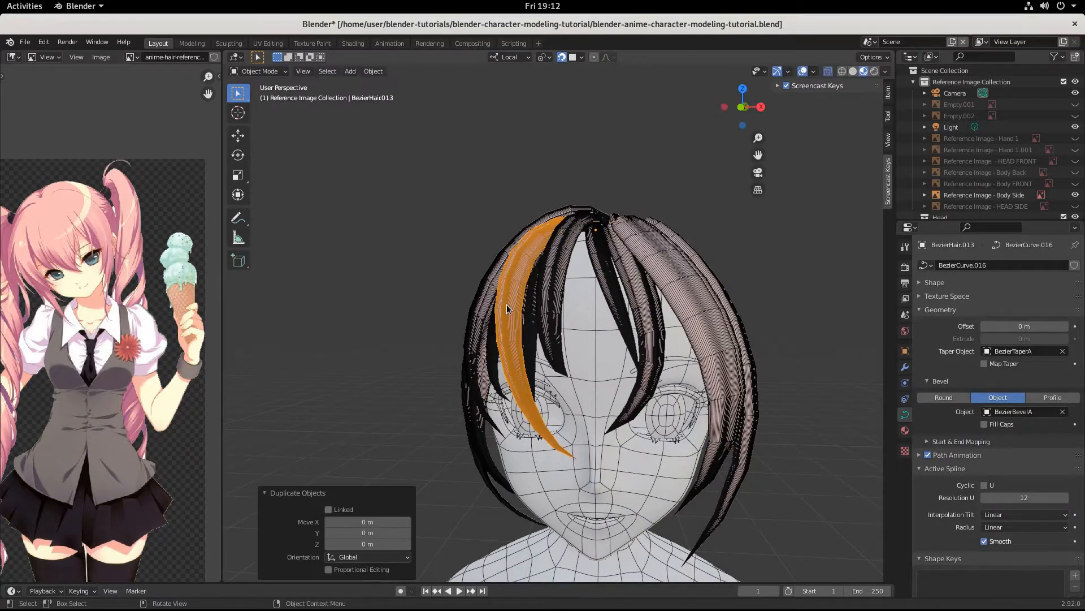
pyautogui.press('r')
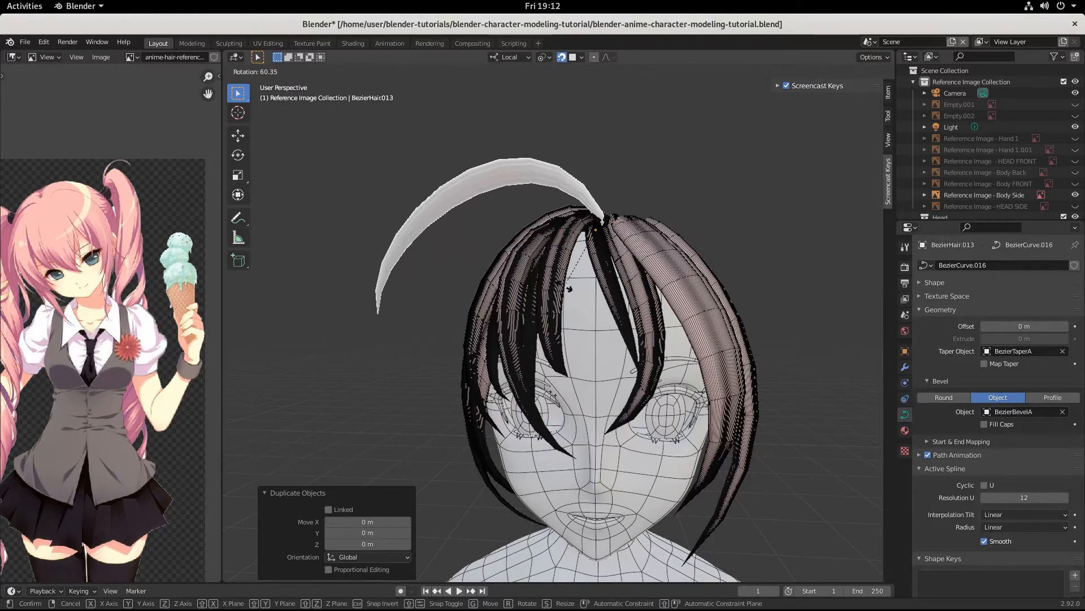
pyautogui.press('z')
pyautogui.press('z')
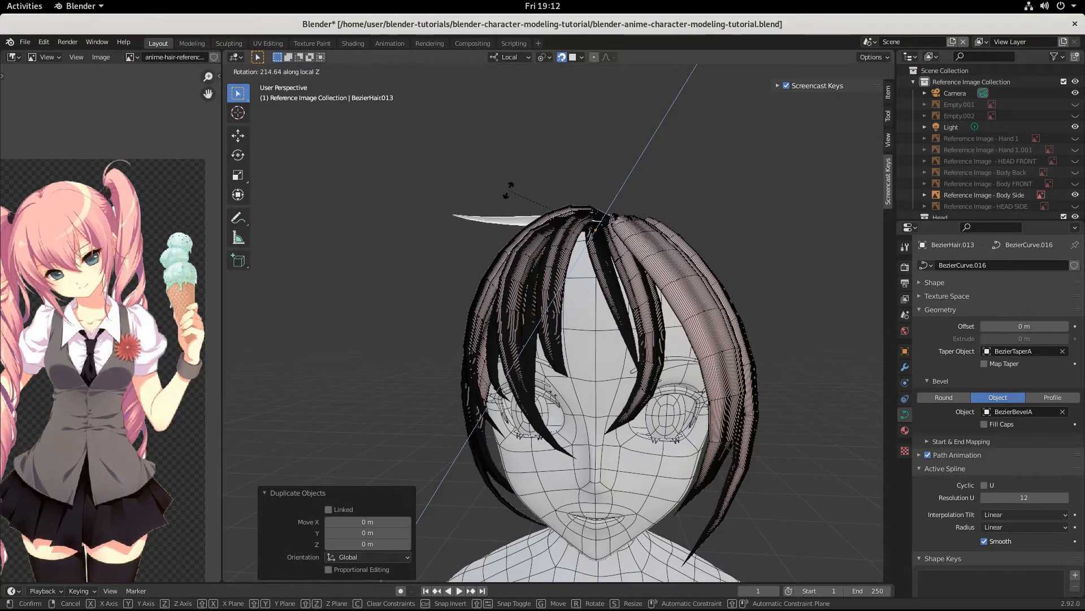
pyautogui.press('z')
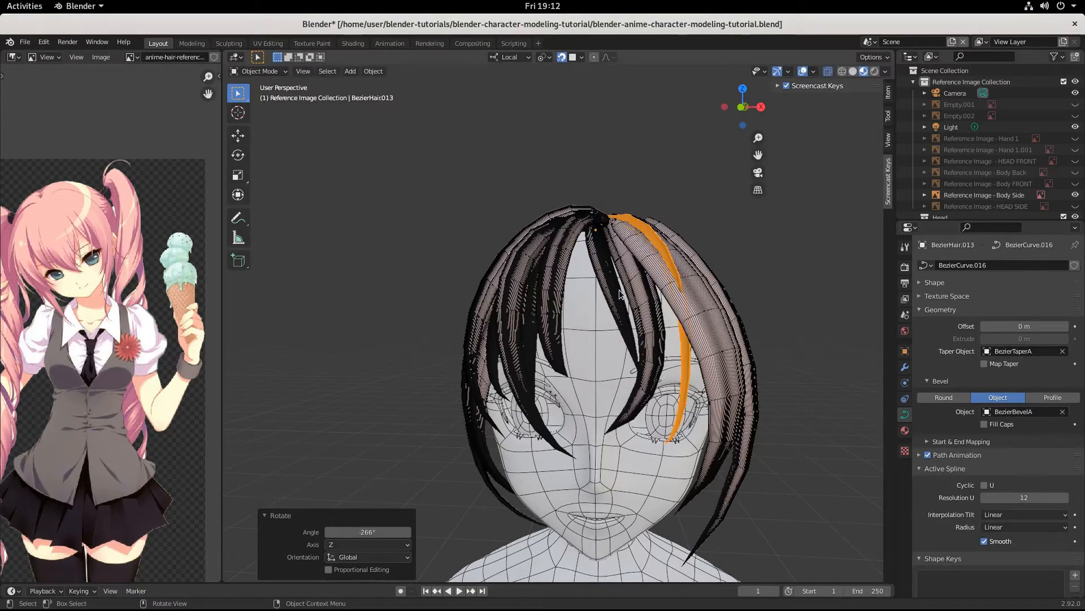
pyautogui.moveTo(620, 293); pyautogui.dragTo(617, 346, button='middle')
# Step: In Edit Mode, reposition BezierHair.013's top curve point
pyautogui.press('Tab')
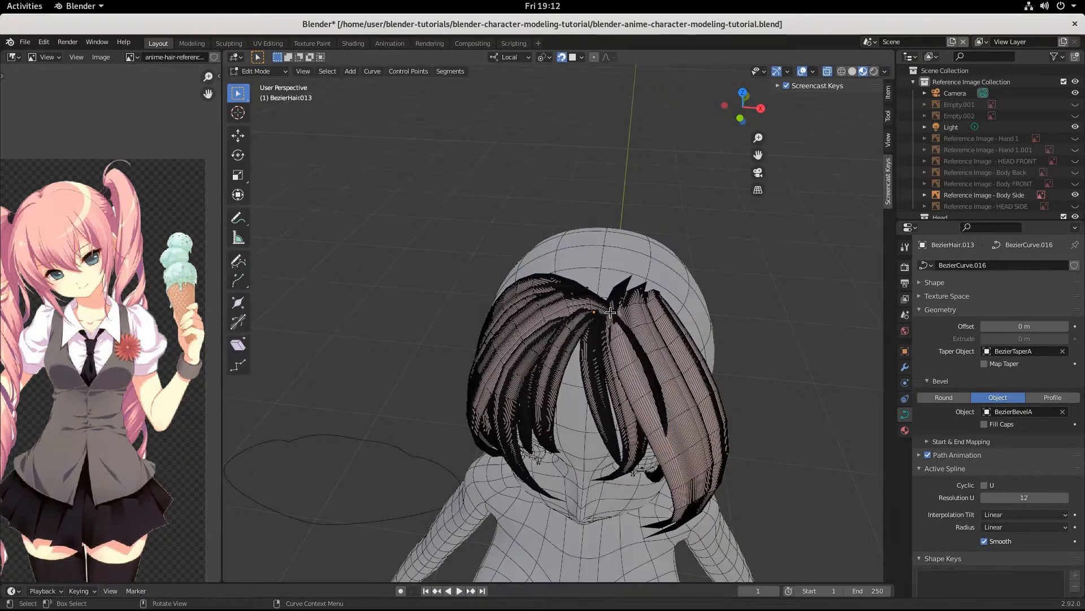
pyautogui.moveTo(627, 391); pyautogui.dragTo(643, 339, button='middle')
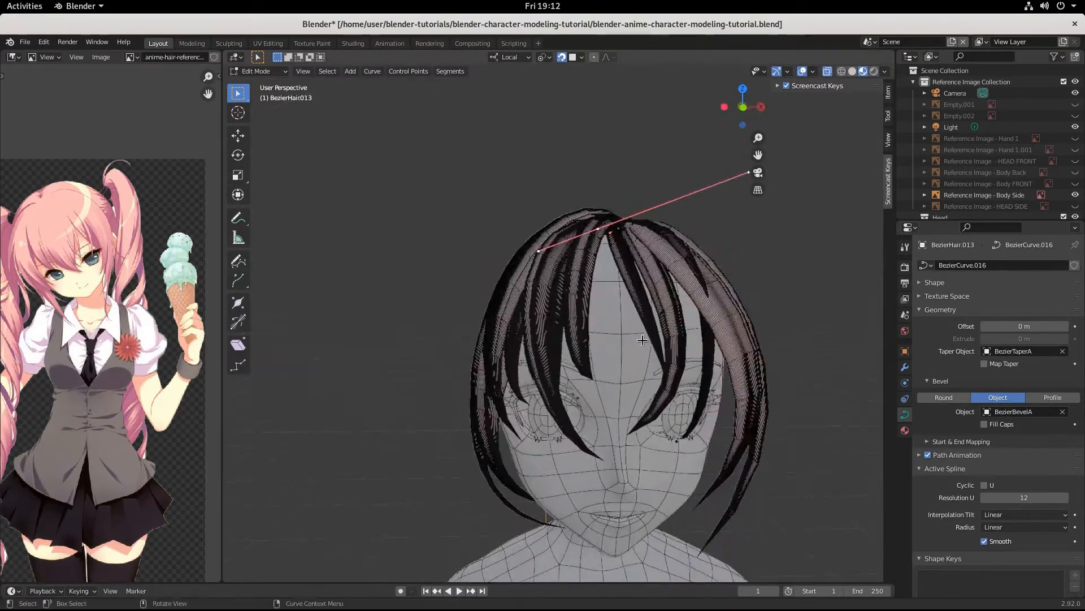
pyautogui.press('g')
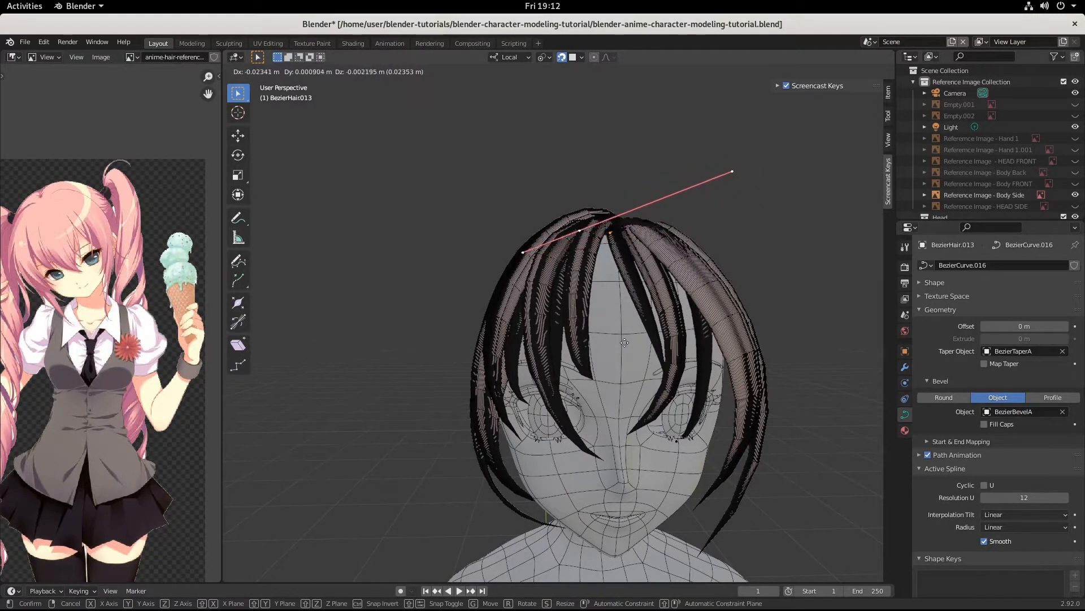
pyautogui.click(624, 343)
pyautogui.moveTo(624, 343); pyautogui.dragTo(642, 442, button='middle')
pyautogui.press('g')
pyautogui.click(680, 370)
# Step: Move the point near the eye down, right and outward from the face, lengthening its handles
pyautogui.click(663, 434)
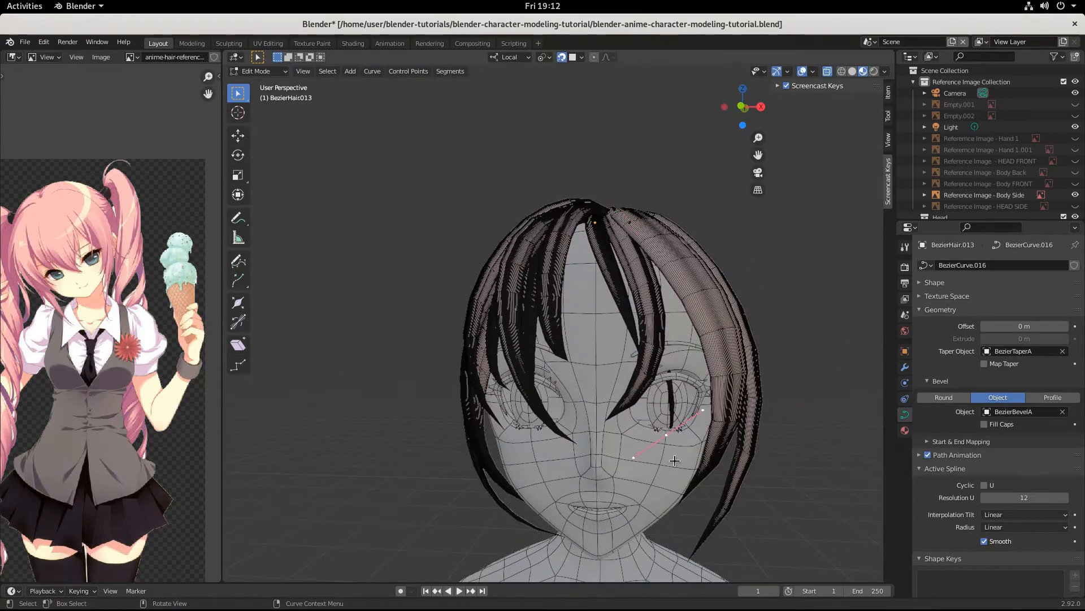
pyautogui.press('g')
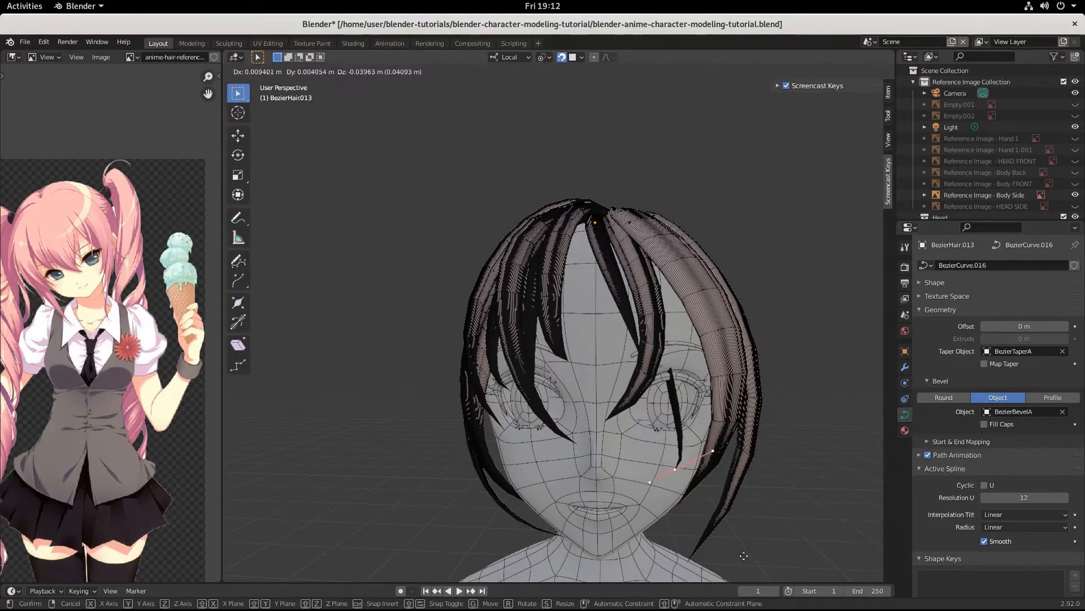
pyautogui.click(752, 538)
pyautogui.moveTo(752, 538); pyautogui.dragTo(664, 542, button='middle')
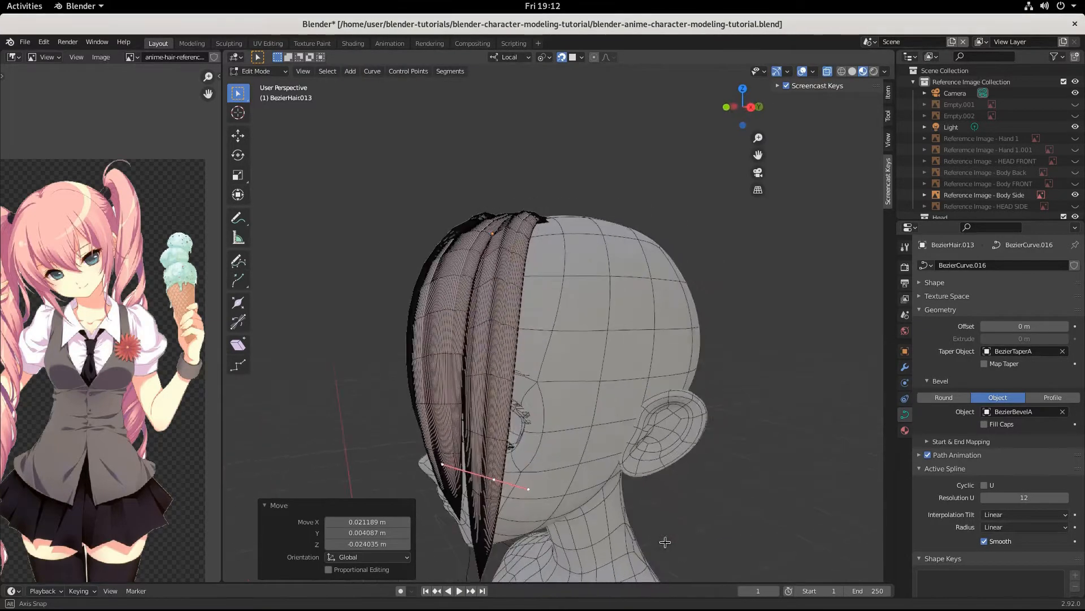
pyautogui.press('g')
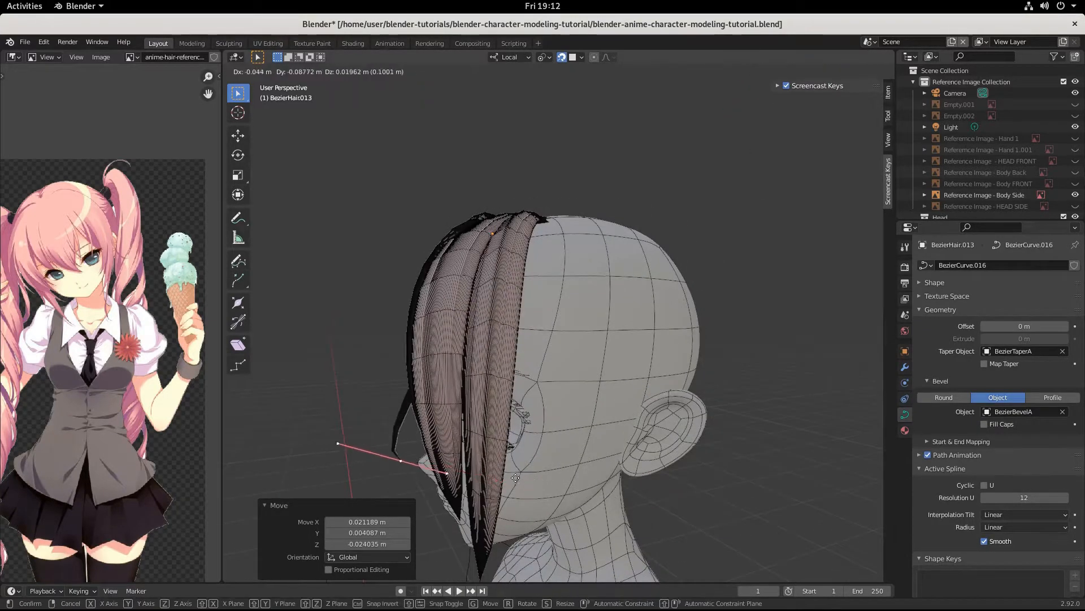
pyautogui.click(524, 482)
pyautogui.press('s')
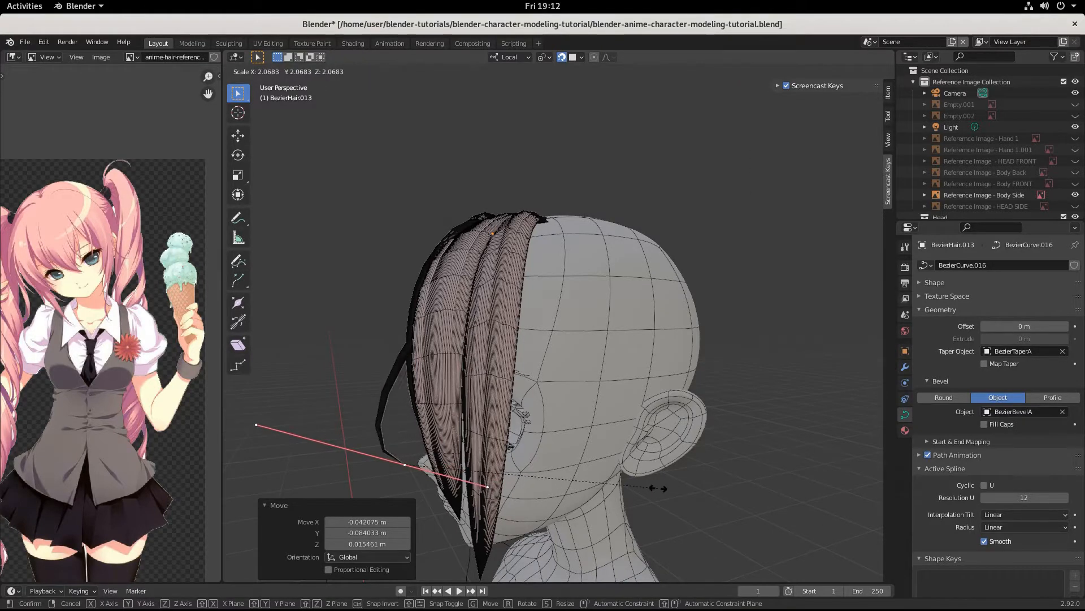
pyautogui.click(609, 478)
# Step: Scale the top point's handles to 1.628 and rotate them to 125°, then 195°, to bend the strand
pyautogui.click(568, 209)
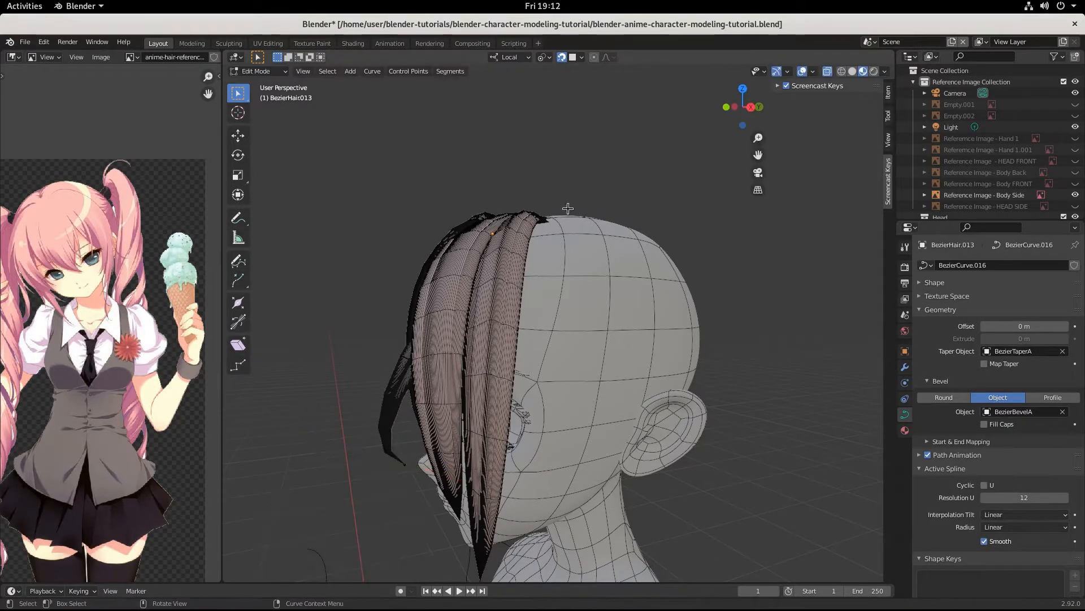
pyautogui.press('s')
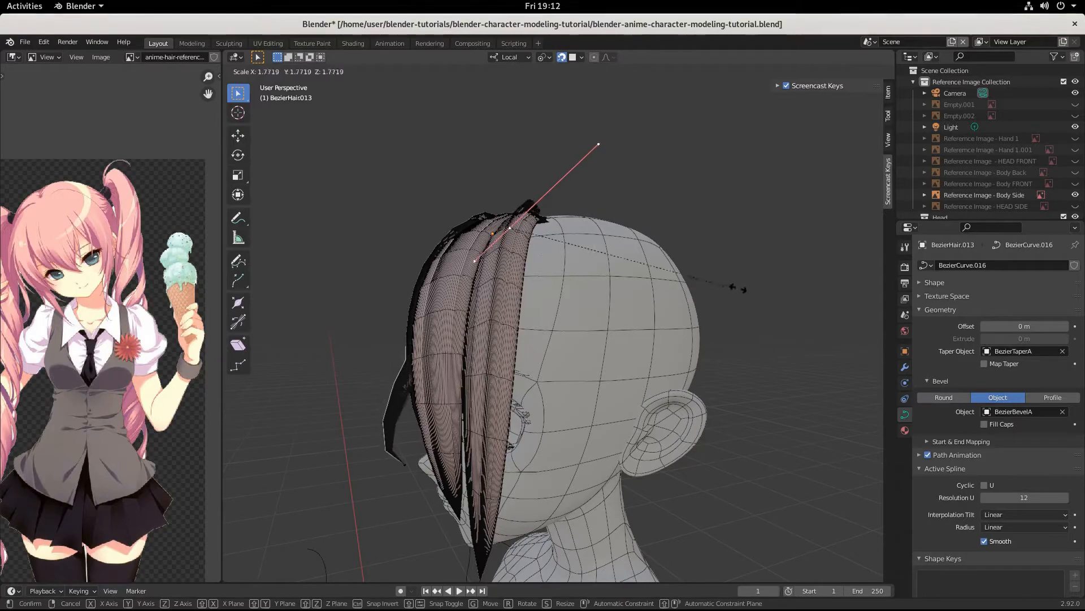
pyautogui.click(716, 285)
pyautogui.moveTo(602, 329); pyautogui.dragTo(750, 354, button='middle')
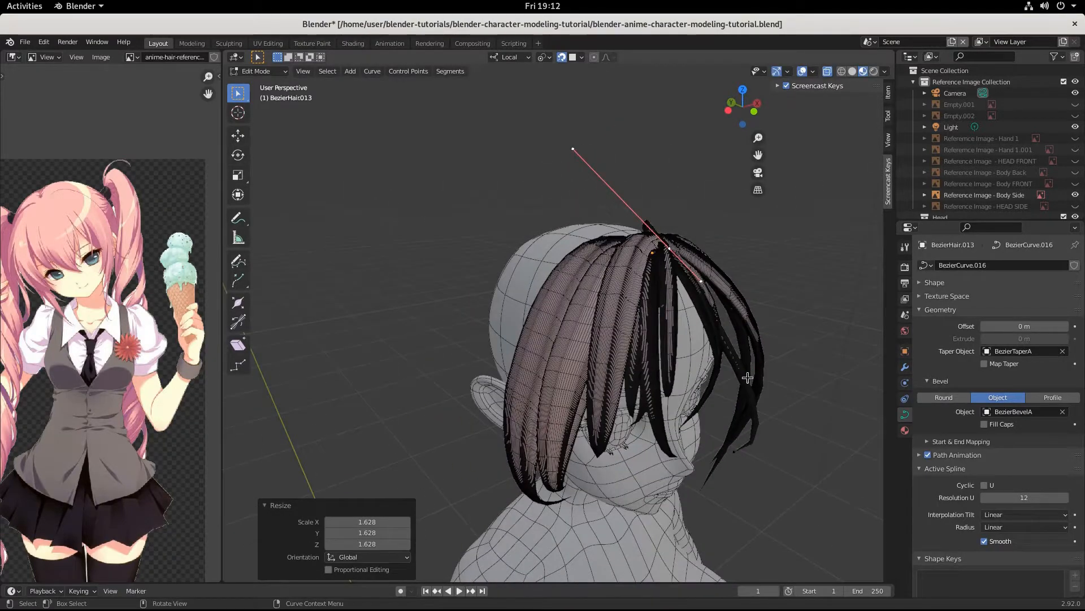
pyautogui.press('r')
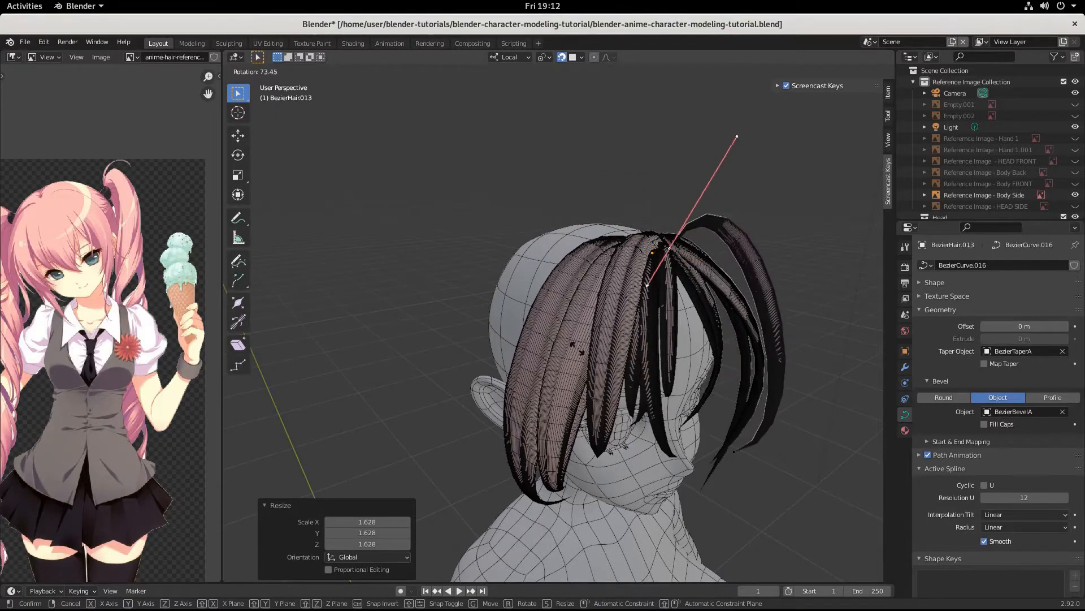
pyautogui.click(575, 252)
pyautogui.moveTo(673, 351); pyautogui.dragTo(596, 354, button='middle')
pyautogui.moveTo(792, 341); pyautogui.dragTo(697, 345, button='middle')
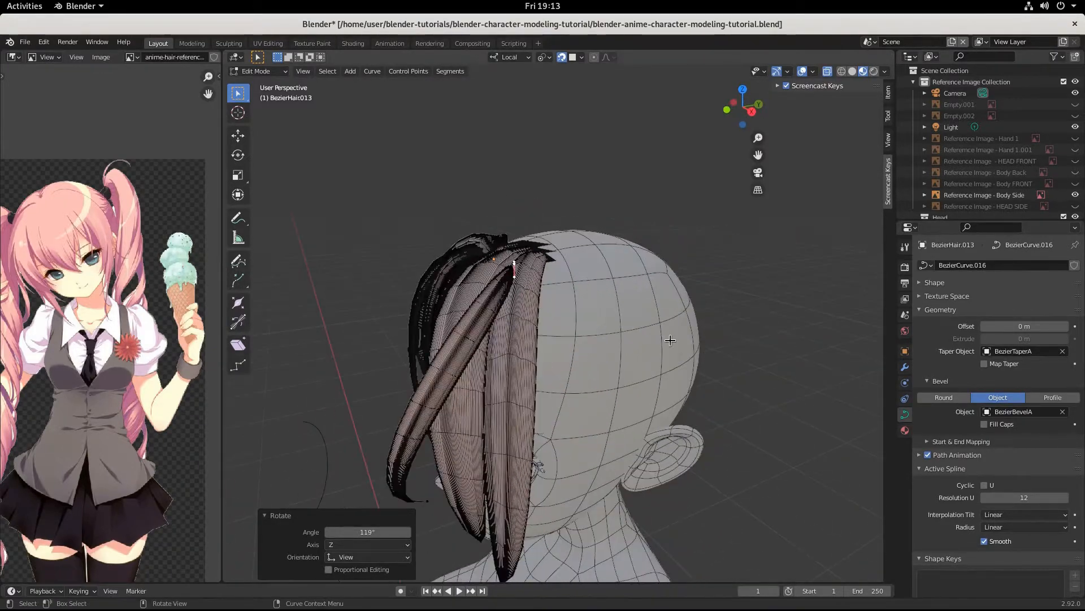
pyautogui.press('r')
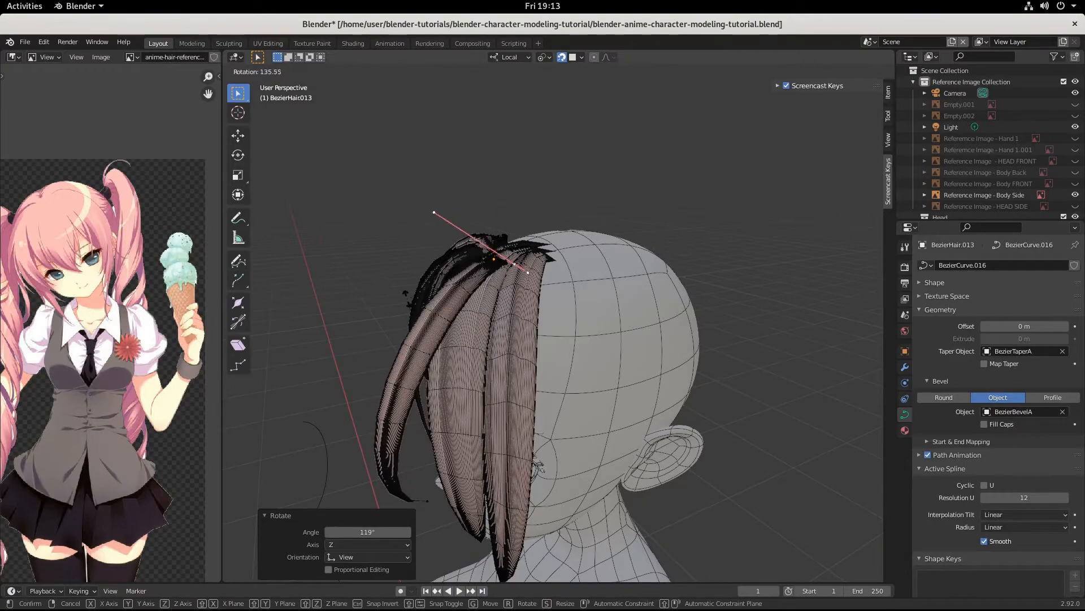
pyautogui.click(544, 346)
pyautogui.moveTo(544, 346); pyautogui.dragTo(668, 317, button='middle')
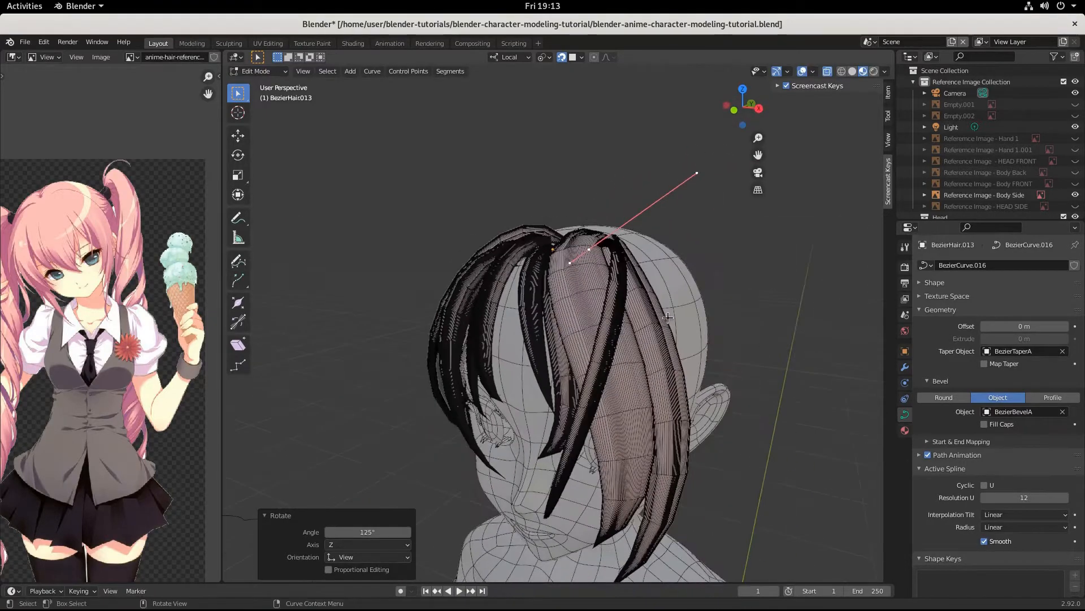
pyautogui.press('r')
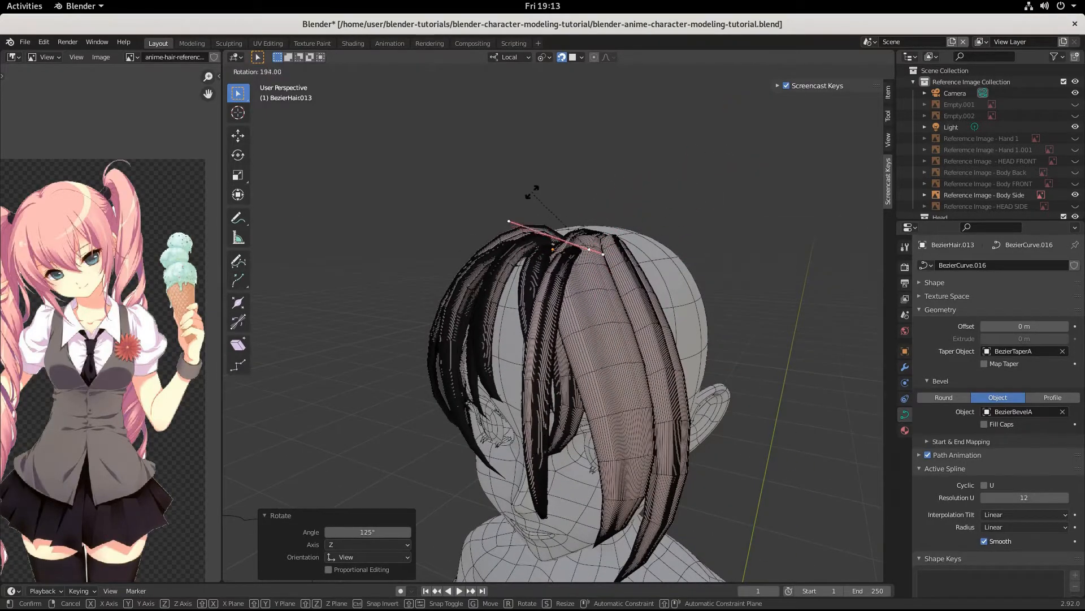
pyautogui.click(534, 192)
# Step: Move the top point up and left to set where the strand meets the crown
pyautogui.moveTo(534, 191); pyautogui.dragTo(659, 307, button='middle')
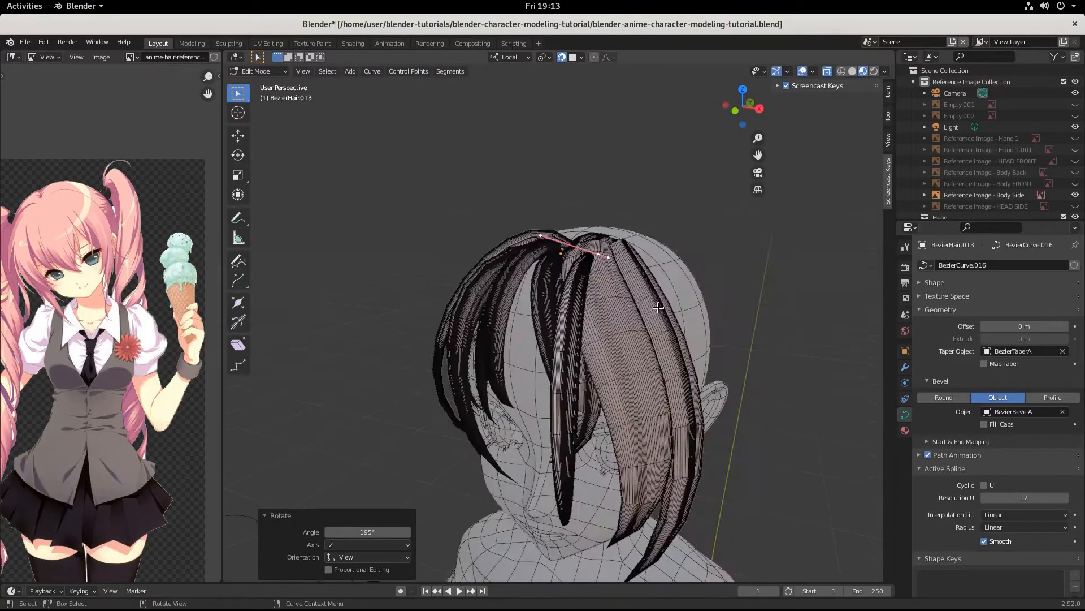
pyautogui.press('g')
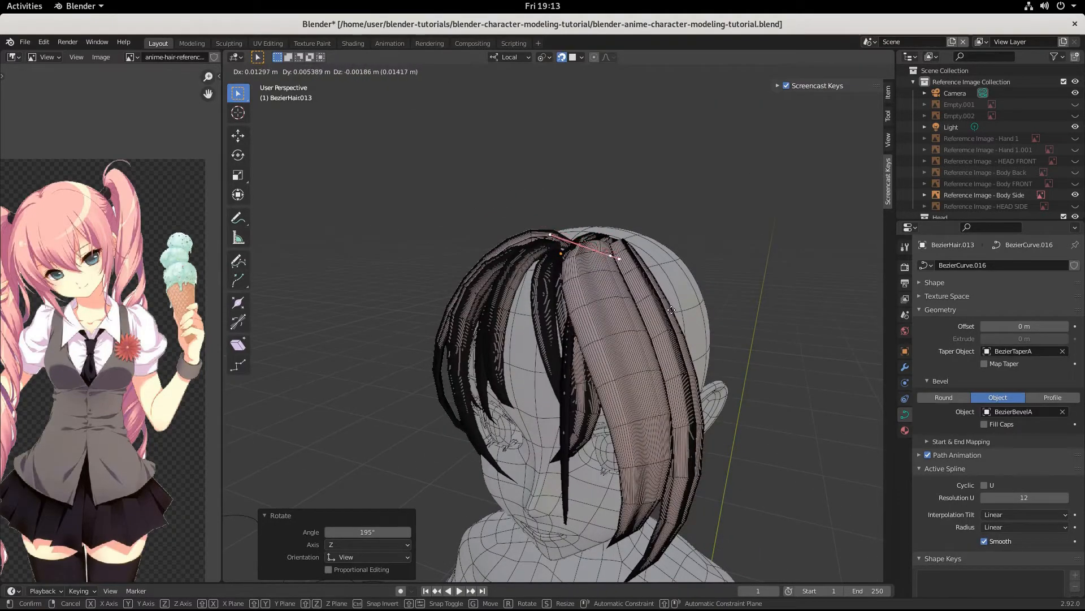
pyautogui.click(671, 310)
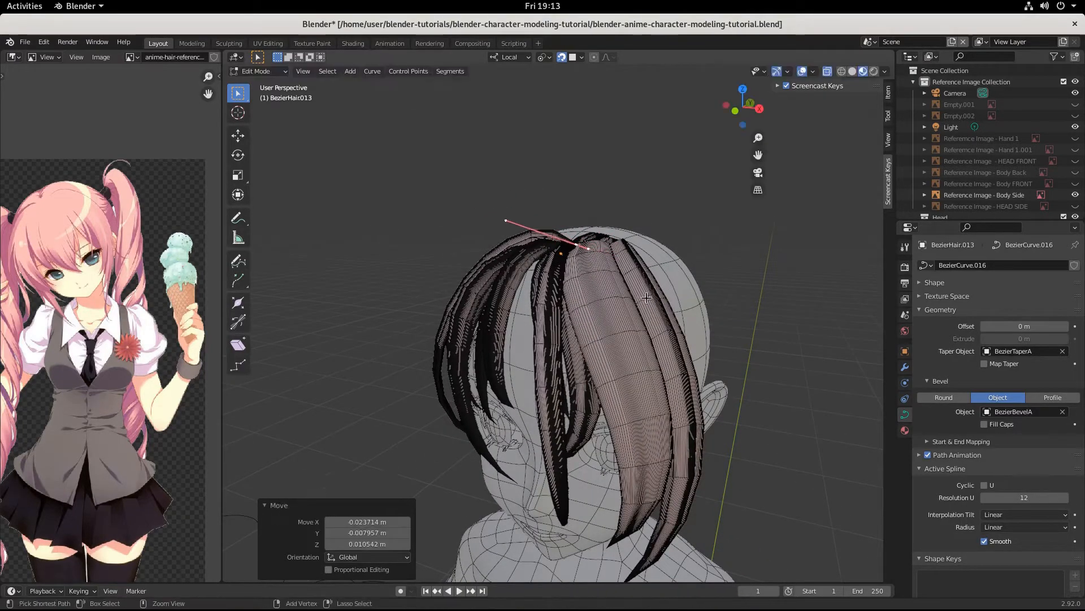
pyautogui.moveTo(671, 310); pyautogui.dragTo(592, 306, button='middle')
pyautogui.press('g')
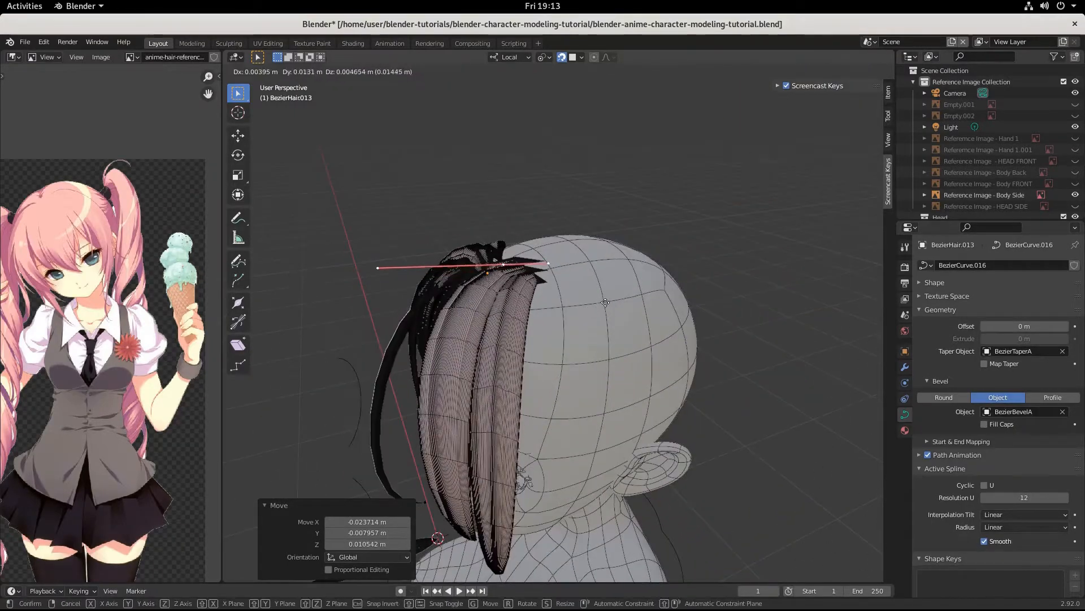
pyautogui.click(640, 296)
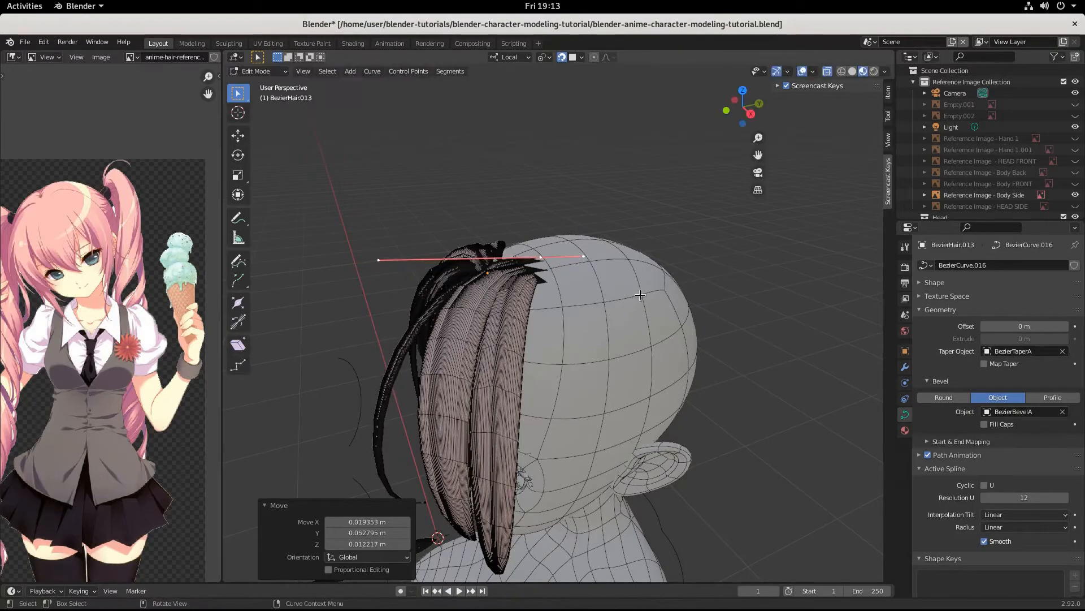
# Step: Move the strand's lower tip right, then down and left toward the face
pyautogui.moveTo(640, 296); pyautogui.dragTo(675, 299, button='middle')
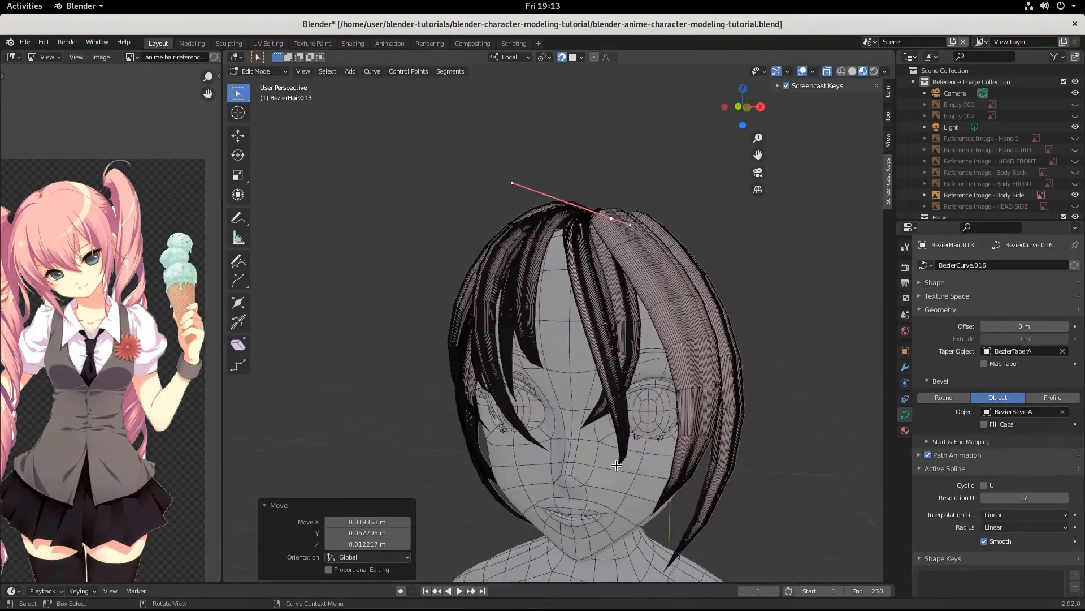
pyautogui.click(625, 468)
pyautogui.moveTo(624, 468)
pyautogui.mouseDown(button='middle')
pyautogui.moveTo(659, 453)
pyautogui.moveTo(637, 460)
pyautogui.mouseUp(button='middle')
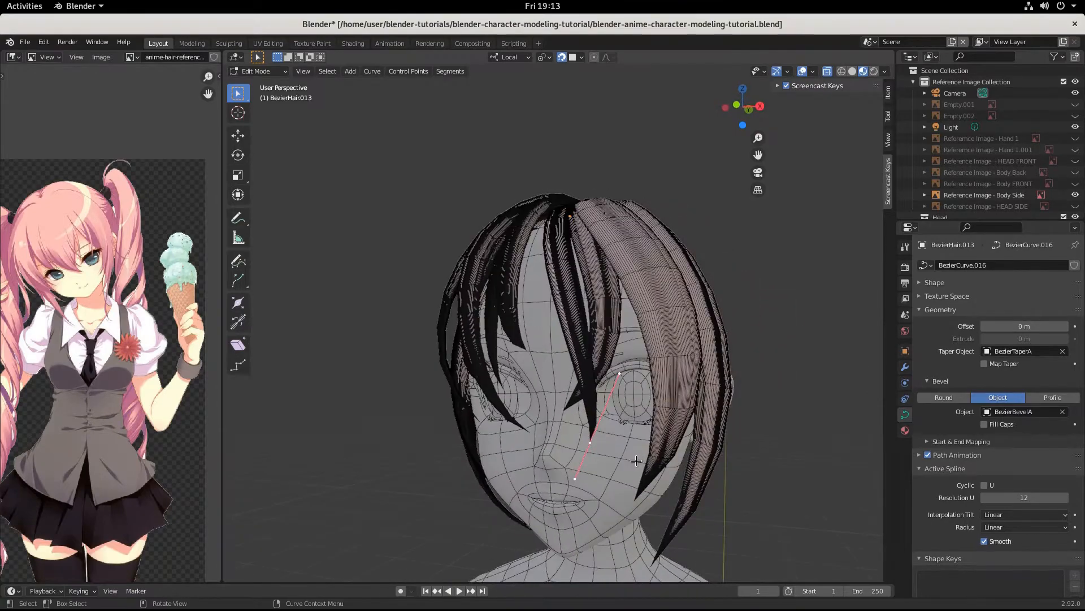
pyautogui.press('g')
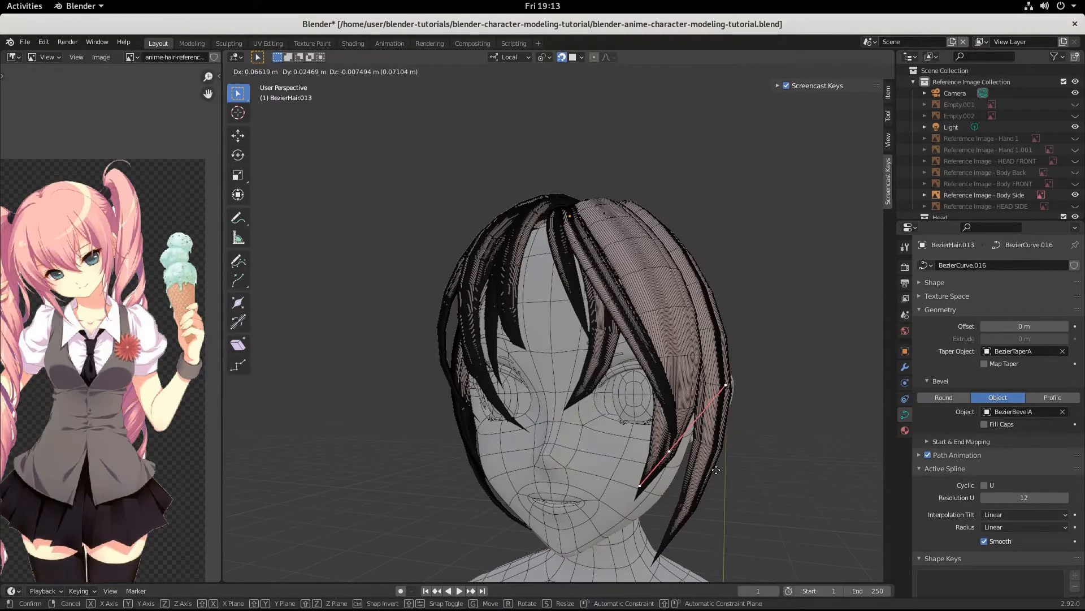
pyautogui.click(718, 470)
pyautogui.moveTo(719, 471); pyautogui.dragTo(819, 463, button='middle')
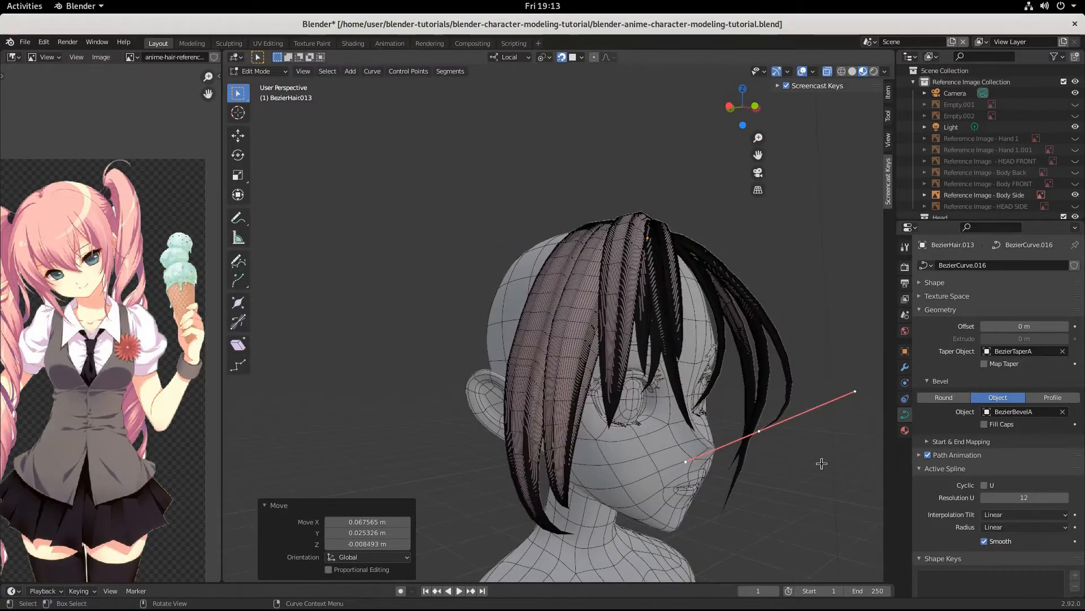
pyautogui.press('g')
pyautogui.click(780, 471)
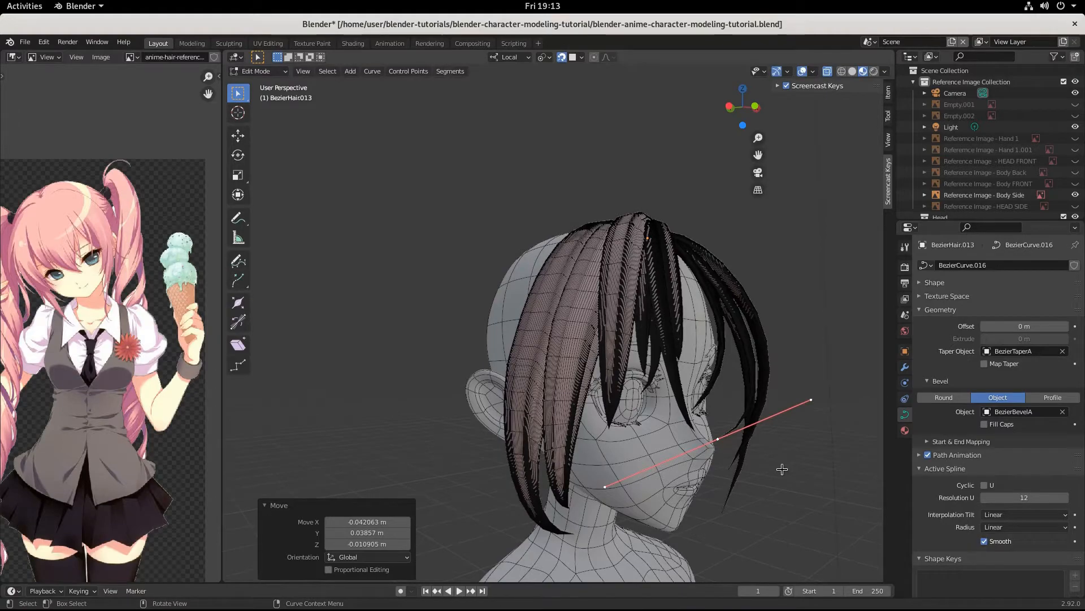
# Step: Adjust the lower points once more and check the bang's path from different angles
pyautogui.moveTo(814, 444); pyautogui.dragTo(715, 448, button='middle')
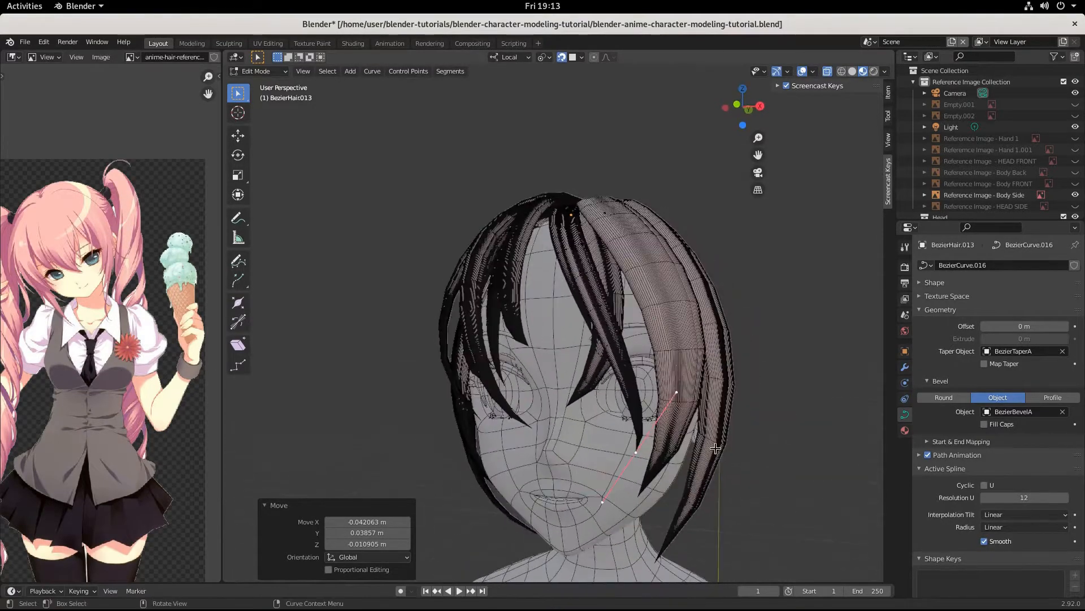
pyautogui.press('g')
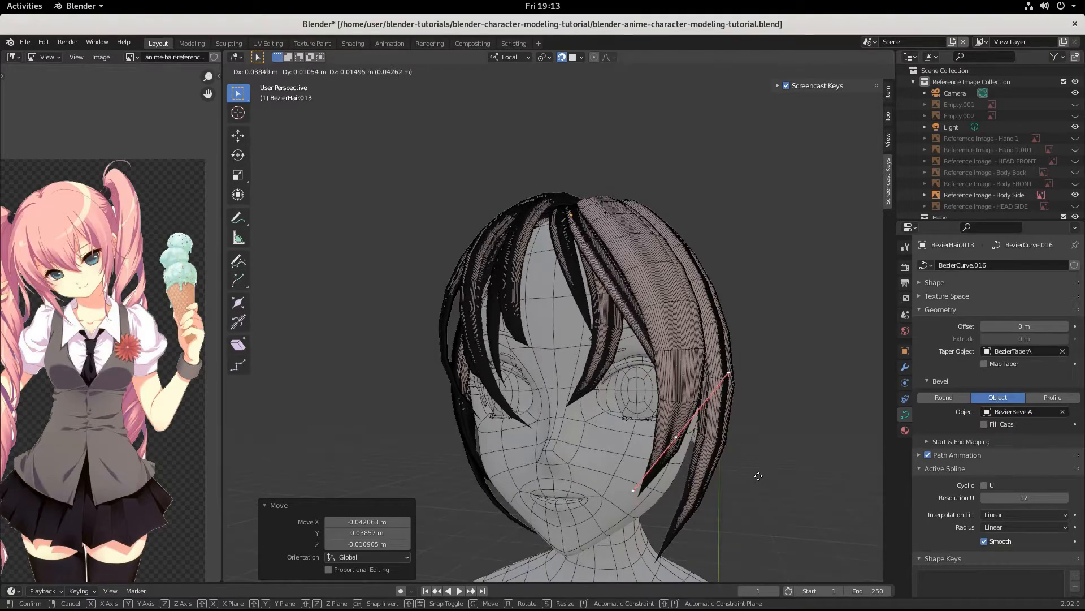
pyautogui.click(759, 476)
pyautogui.moveTo(759, 476); pyautogui.dragTo(727, 387, button='middle')
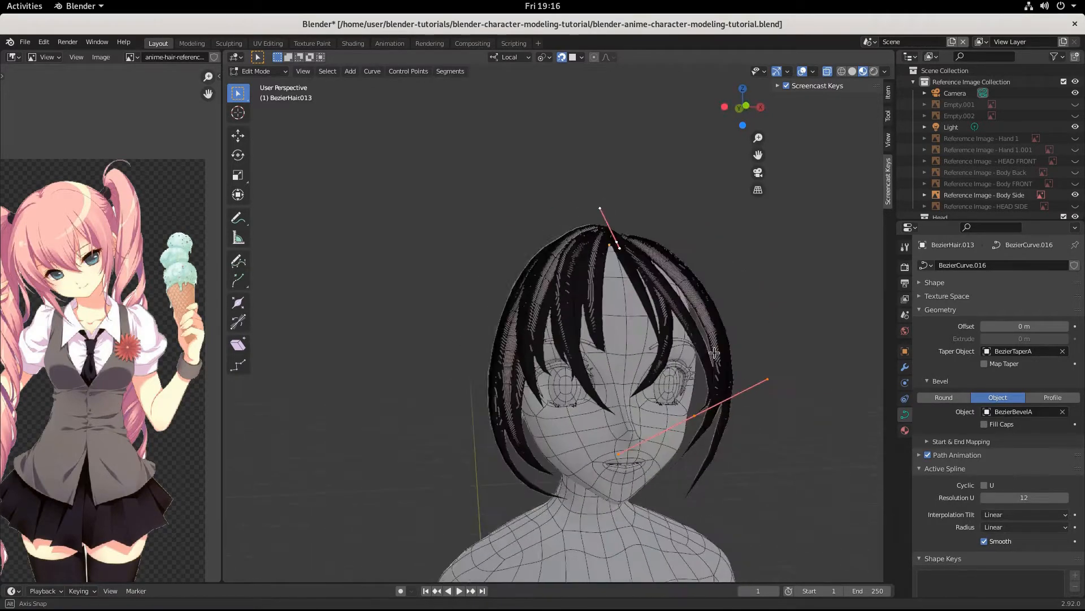
pyautogui.moveTo(714, 359); pyautogui.dragTo(654, 338, button='middle')
# Step: Subdivide BezierHair.013, then move the new midpoint and end points to curve it along the head
pyautogui.press('w')
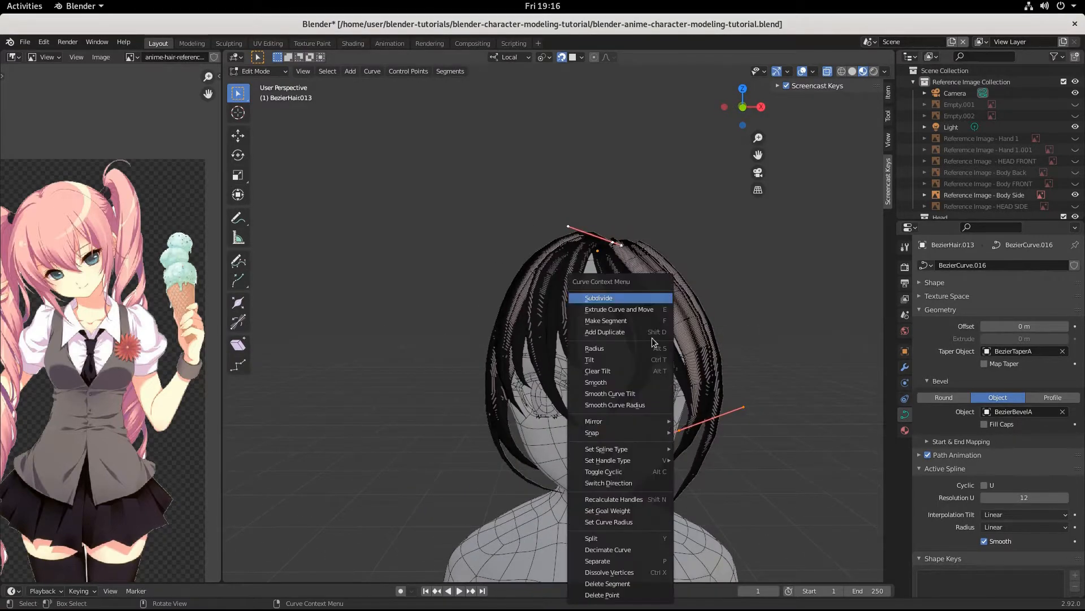
pyautogui.click(625, 296)
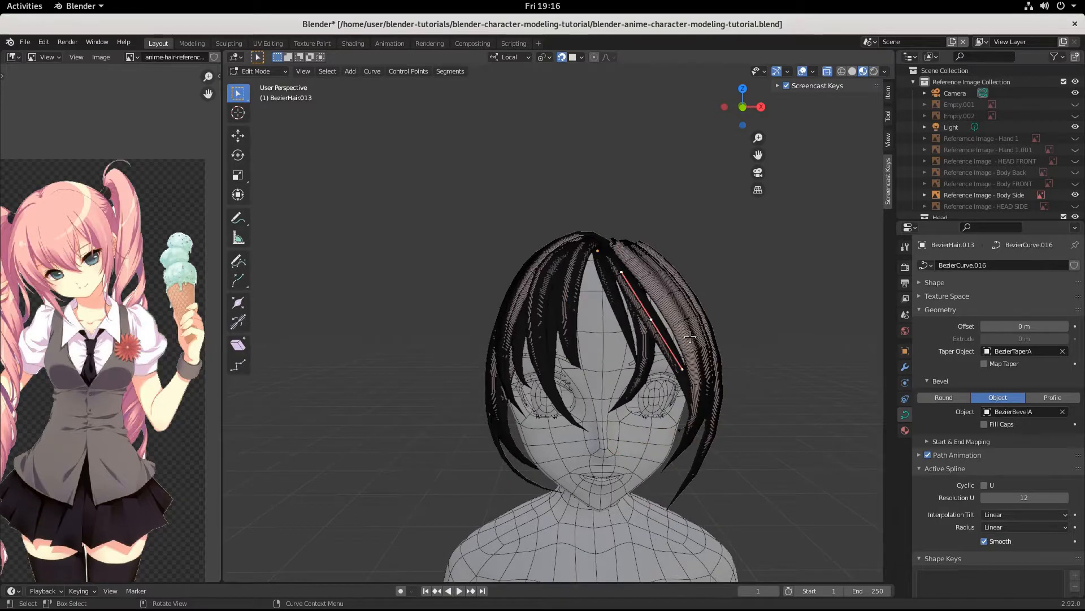
pyautogui.press('g')
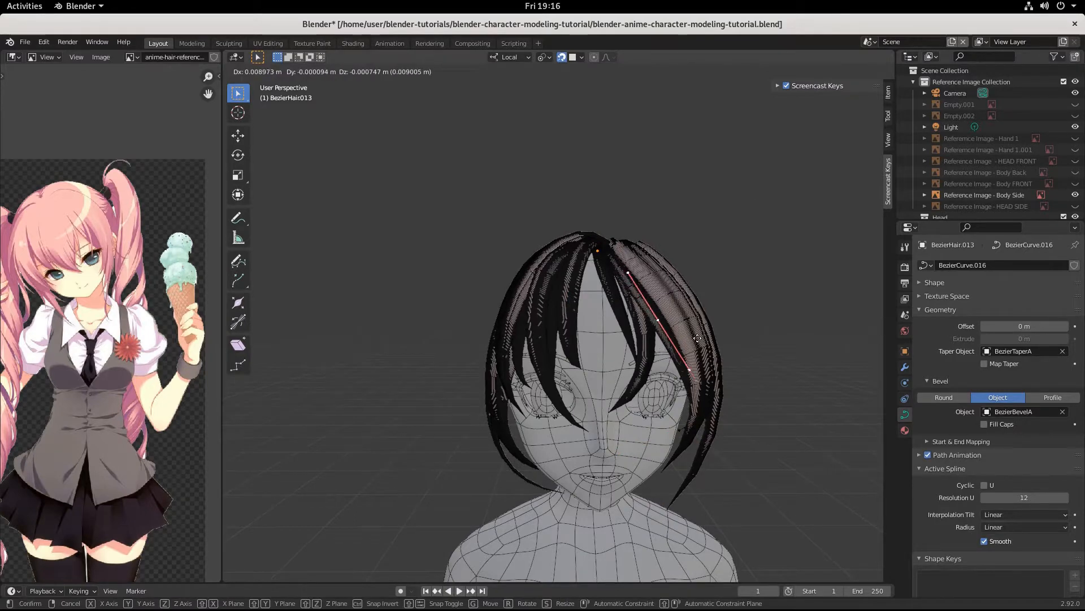
pyautogui.click(704, 339)
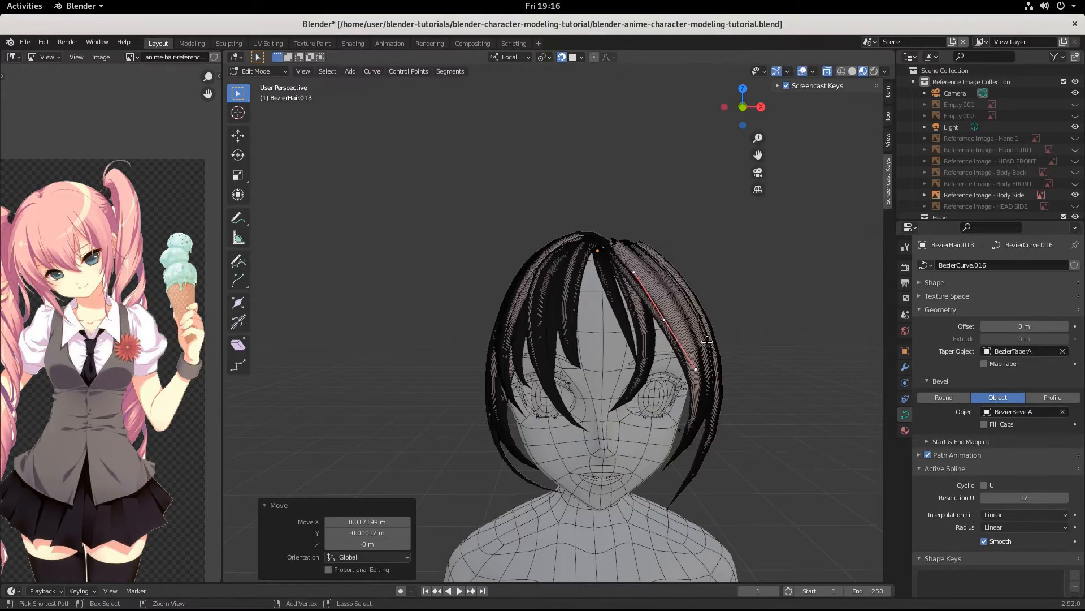
pyautogui.moveTo(704, 338); pyautogui.dragTo(746, 329, button='middle')
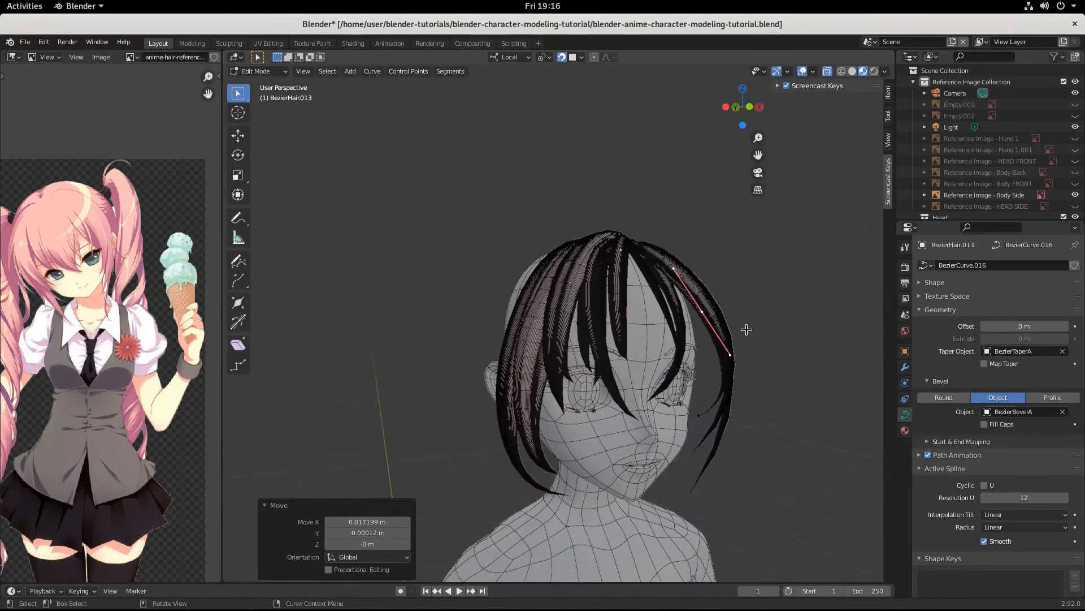
pyautogui.press('g')
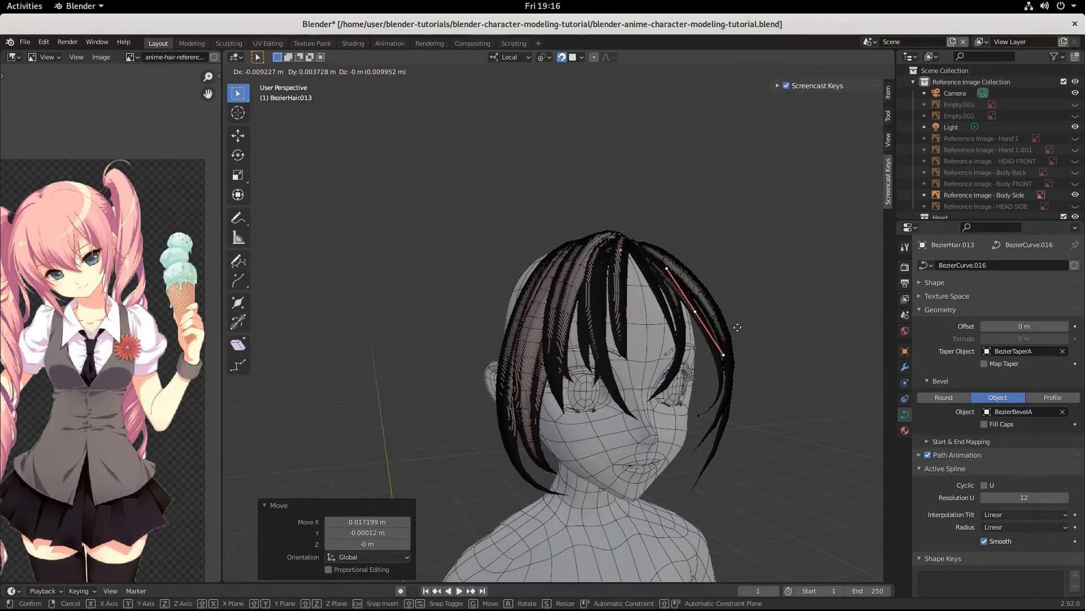
pyautogui.click(738, 327)
pyautogui.moveTo(738, 327); pyautogui.dragTo(652, 413, button='middle')
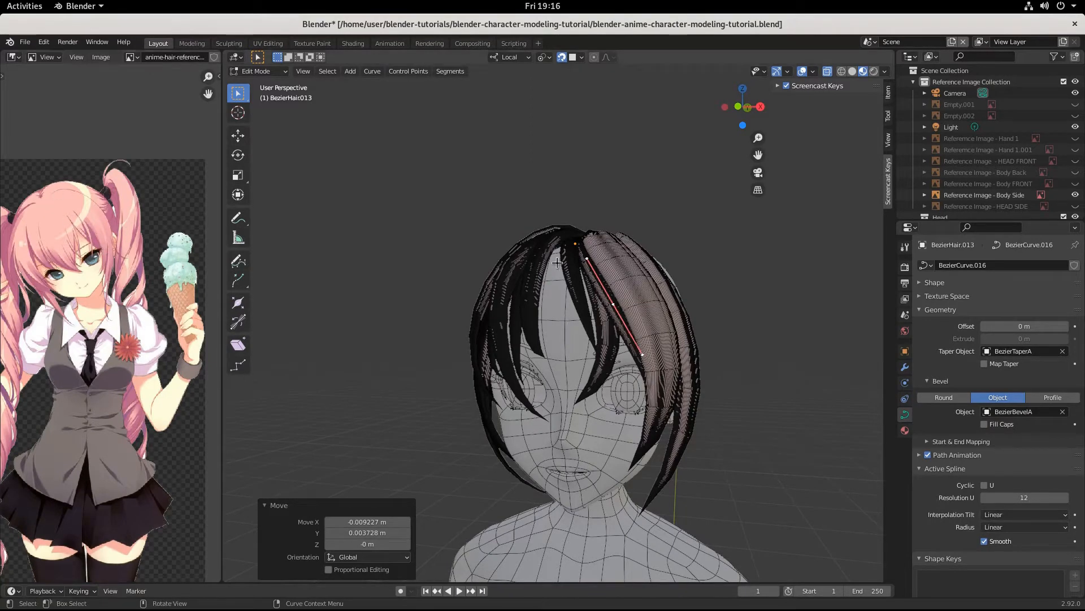
pyautogui.moveTo(558, 434); pyautogui.dragTo(707, 415, button='middle')
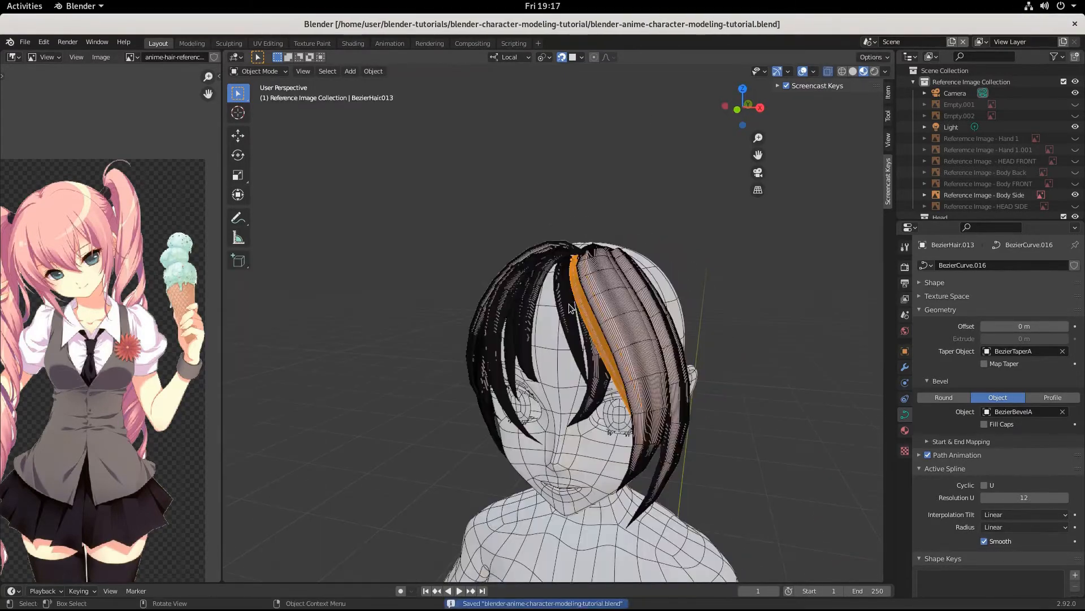
pyautogui.click(569, 305)
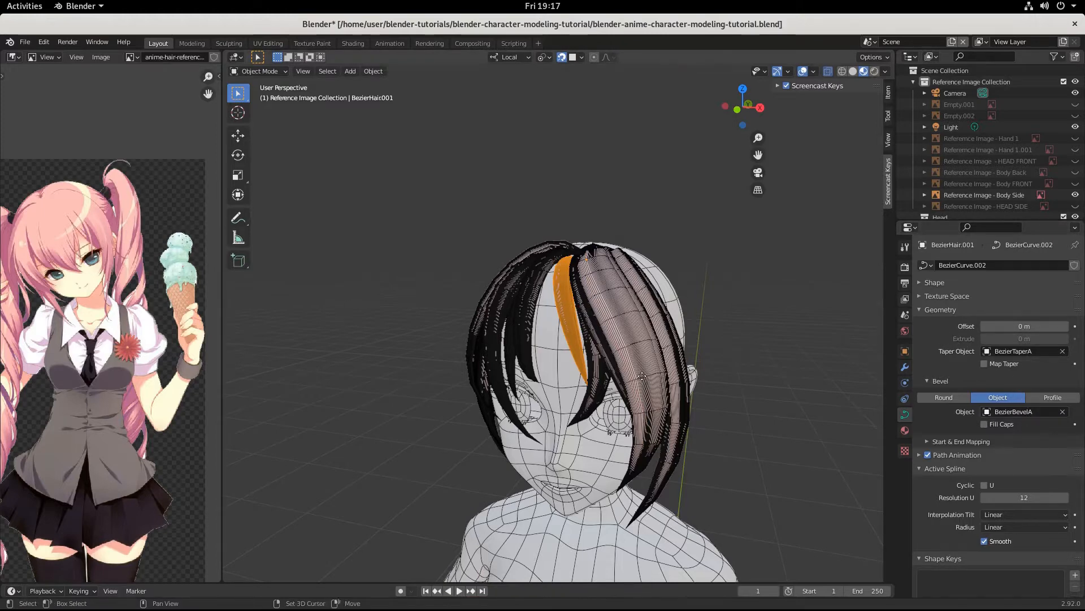
# Step: Duplicate the strand, widen the copy to 1.429 along X and move it to the forehead centre
pyautogui.hotkey('shift', 'd')
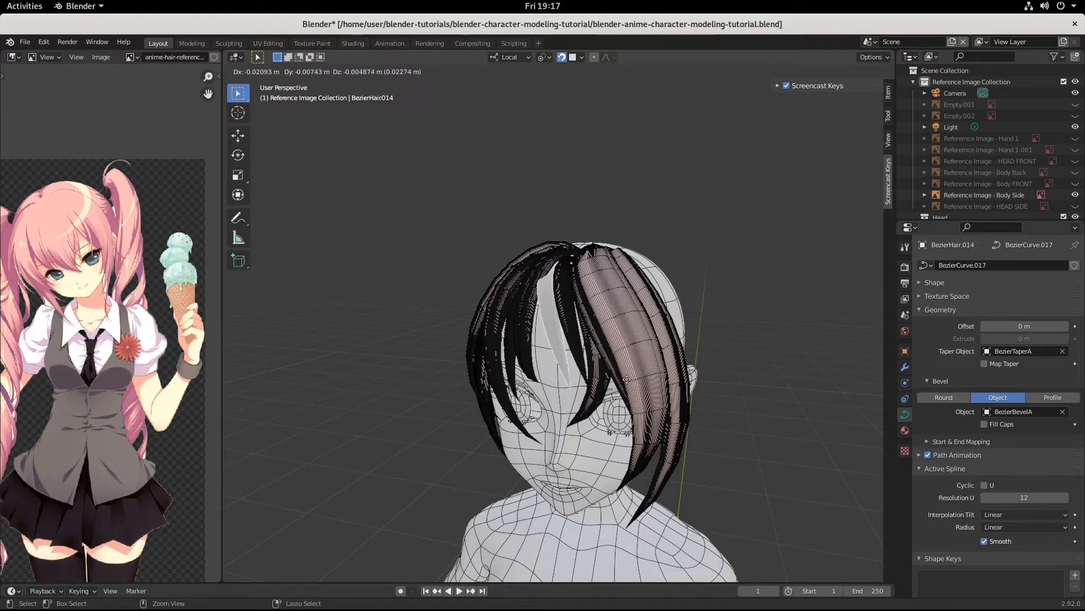
pyautogui.click(627, 383)
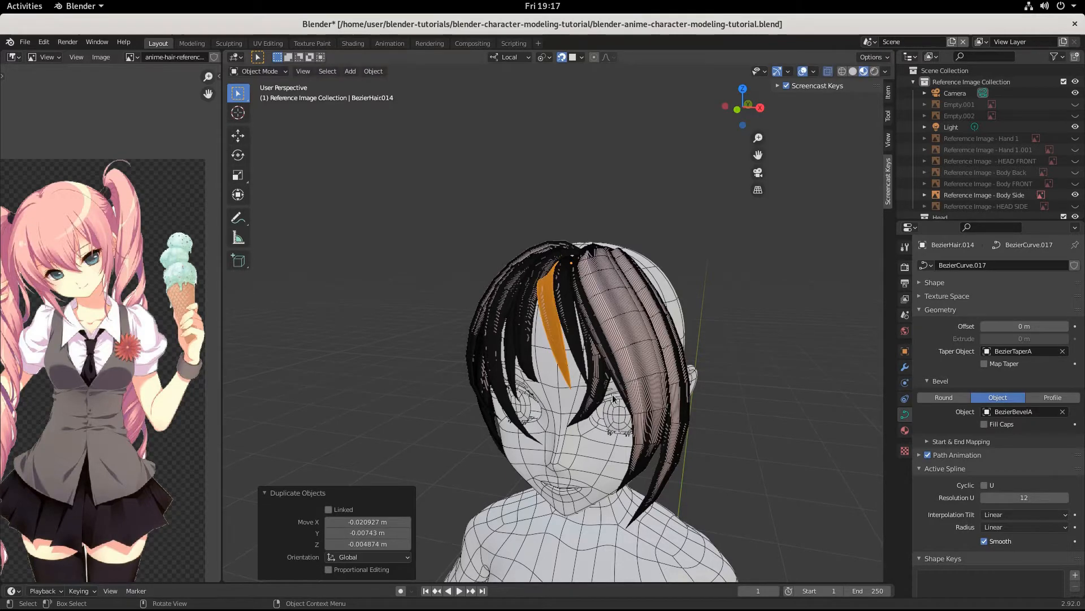
pyautogui.press('s')
pyautogui.press('x')
pyautogui.press('x')
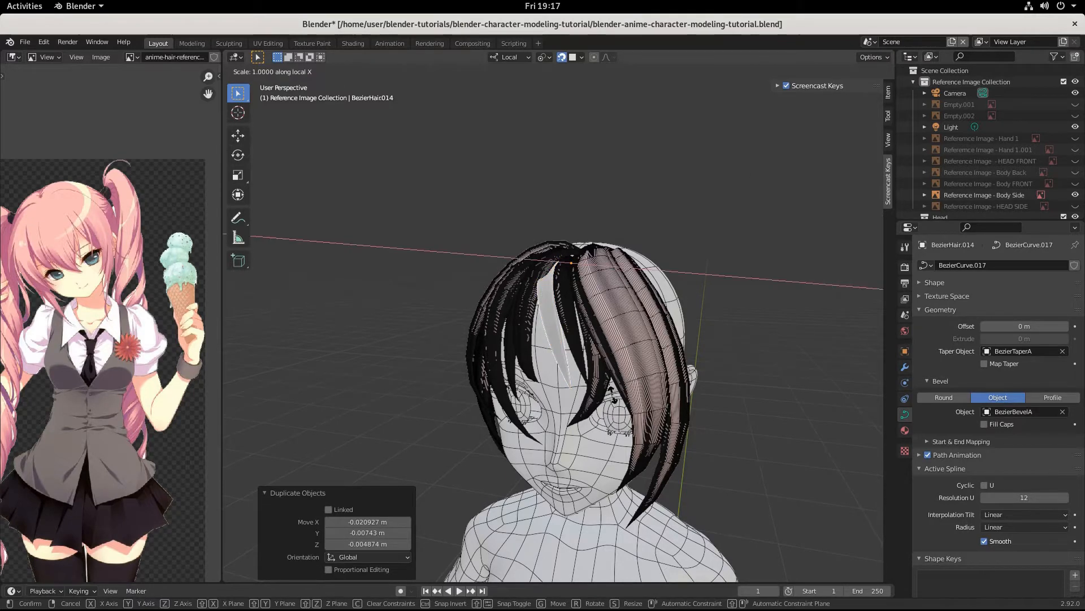
pyautogui.click(717, 395)
pyautogui.press('g')
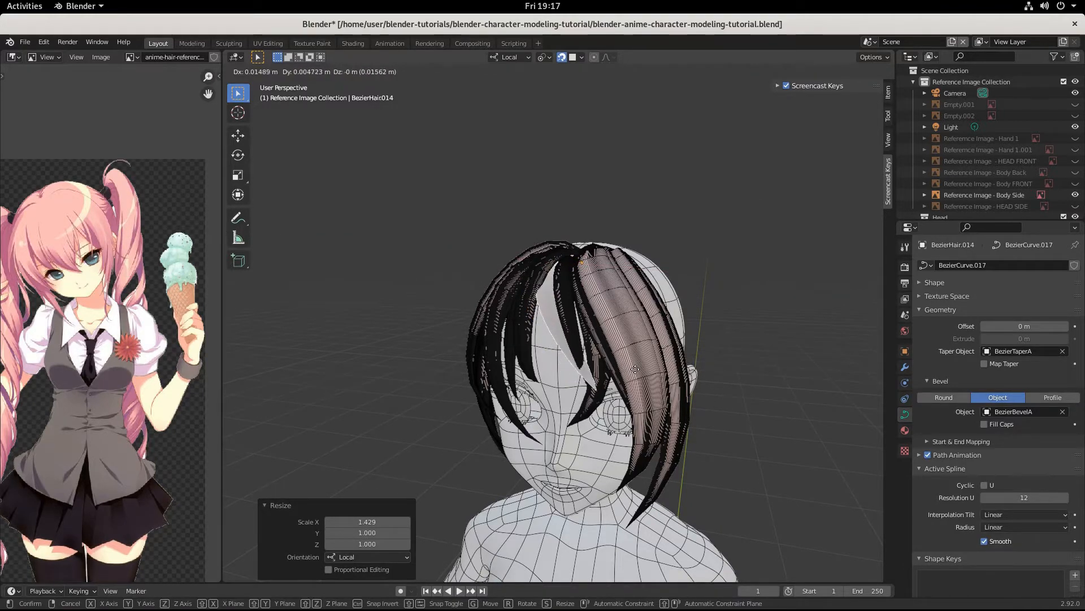
pyautogui.click(635, 369)
# Step: Rotate BezierHair.014 -26.9° about Z, then adjust the rotation to 7.43°
pyautogui.moveTo(636, 369)
pyautogui.mouseDown(button='middle')
pyautogui.moveTo(624, 371)
pyautogui.moveTo(640, 375)
pyautogui.mouseUp(button='middle')
pyautogui.press('r')
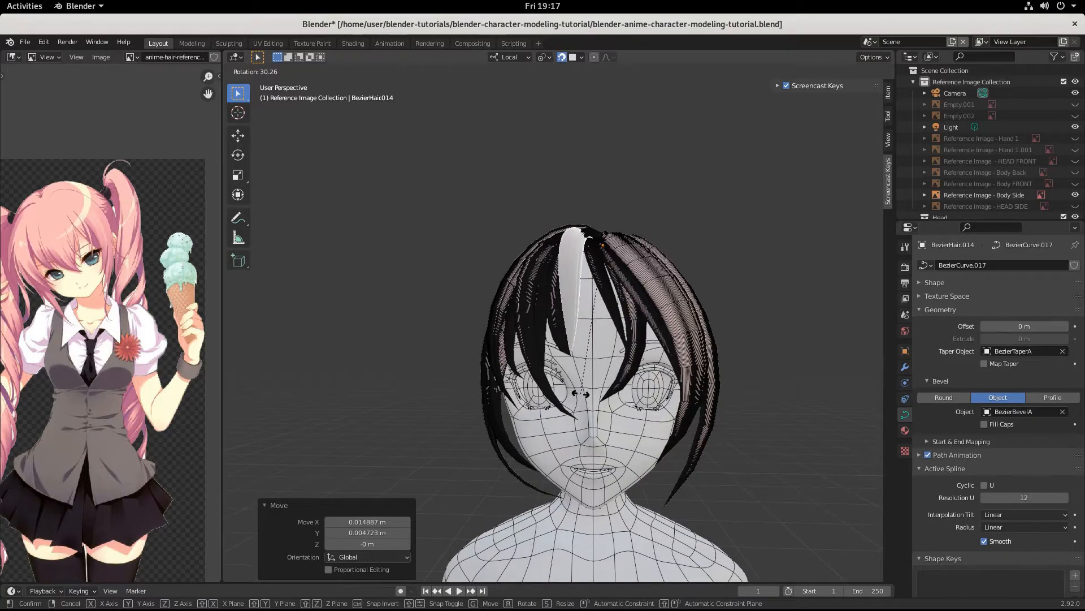
pyautogui.press('z')
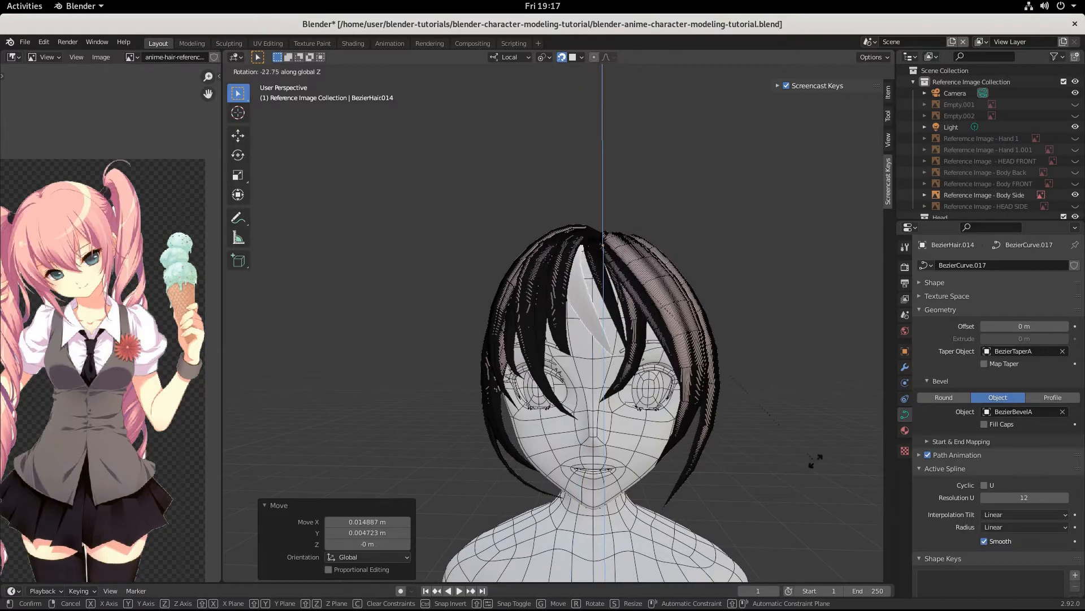
pyautogui.click(719, 347)
pyautogui.press('r')
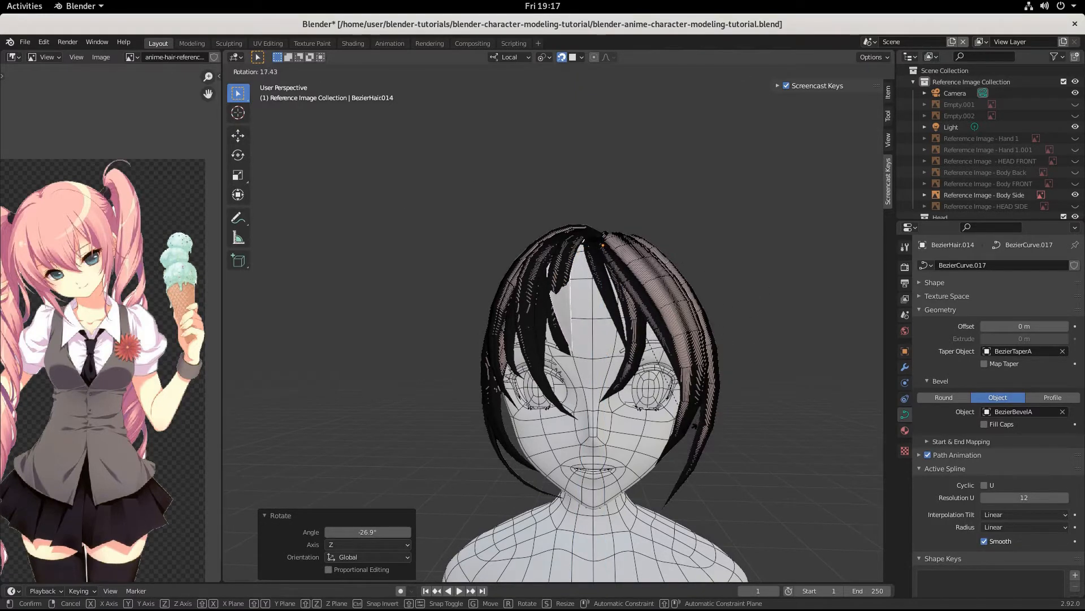
pyautogui.click(715, 408)
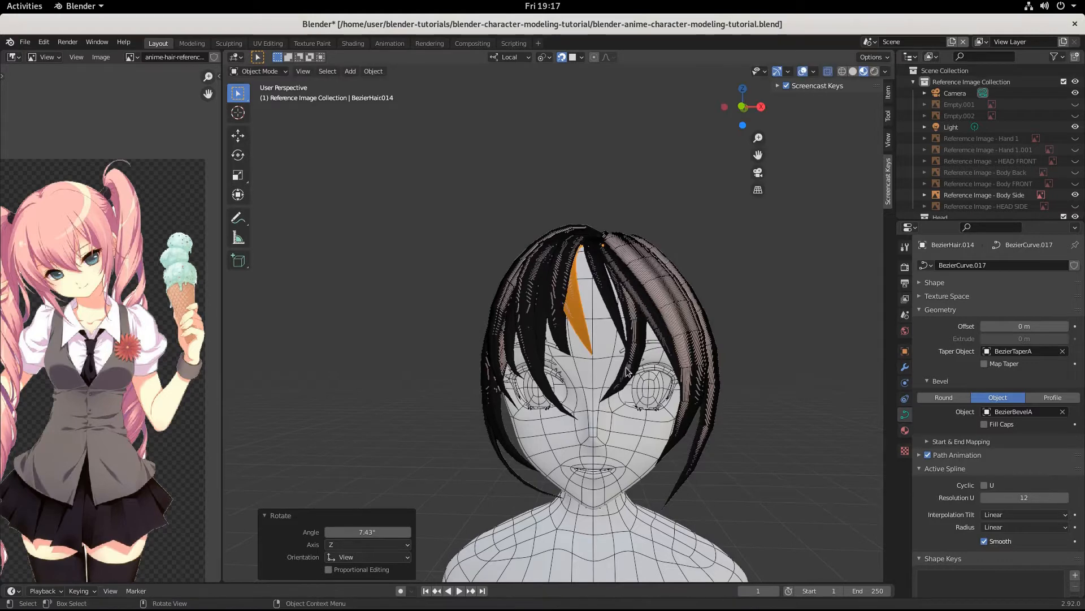
pyautogui.press('Tab')
# Step: Shift the curve points, then lengthen the middle point's handles to 1.740, rotate and reposition it
pyautogui.moveTo(633, 313); pyautogui.dragTo(568, 362, button='middle')
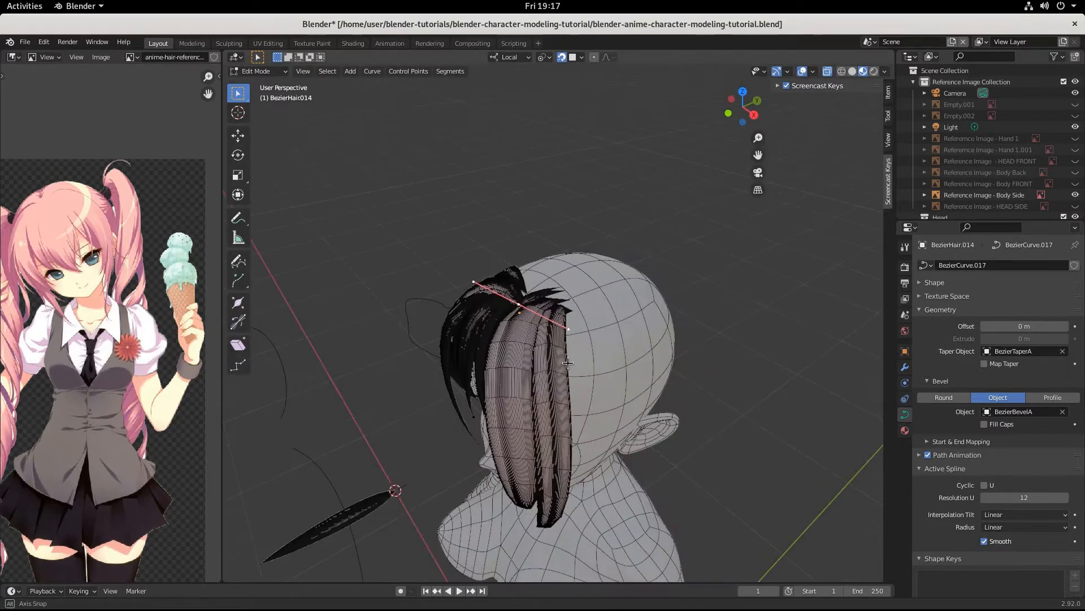
pyautogui.press('g')
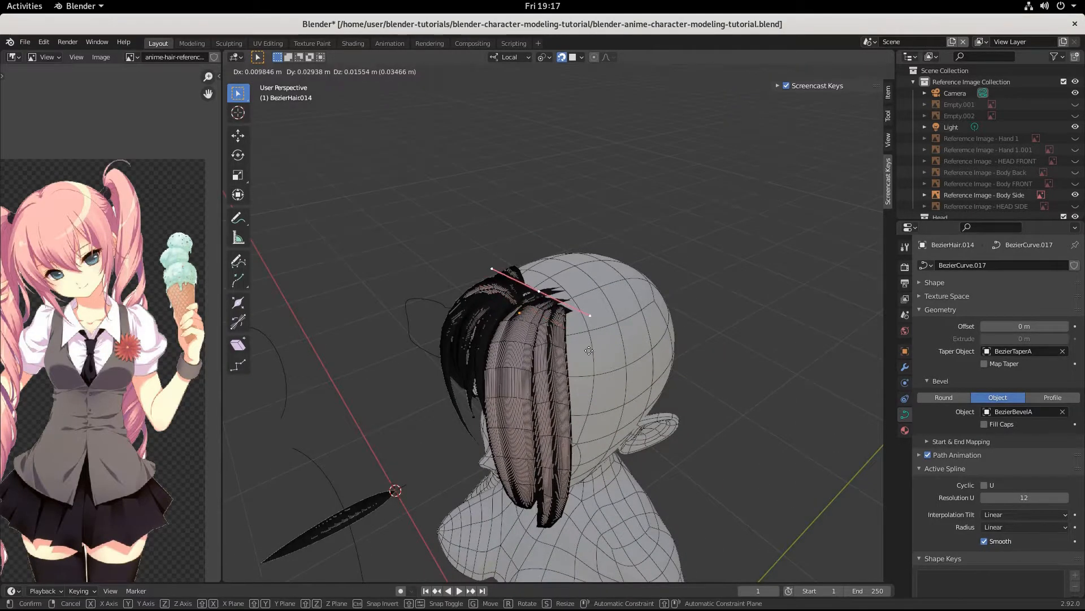
pyautogui.click(598, 355)
pyautogui.moveTo(598, 355); pyautogui.dragTo(593, 329, button='middle')
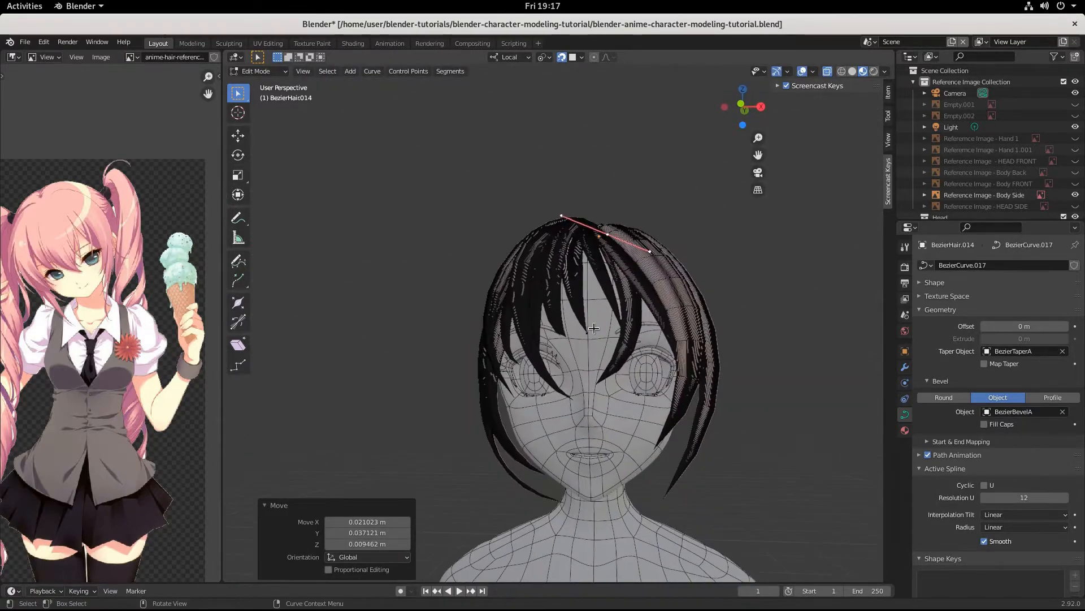
pyautogui.click(588, 333)
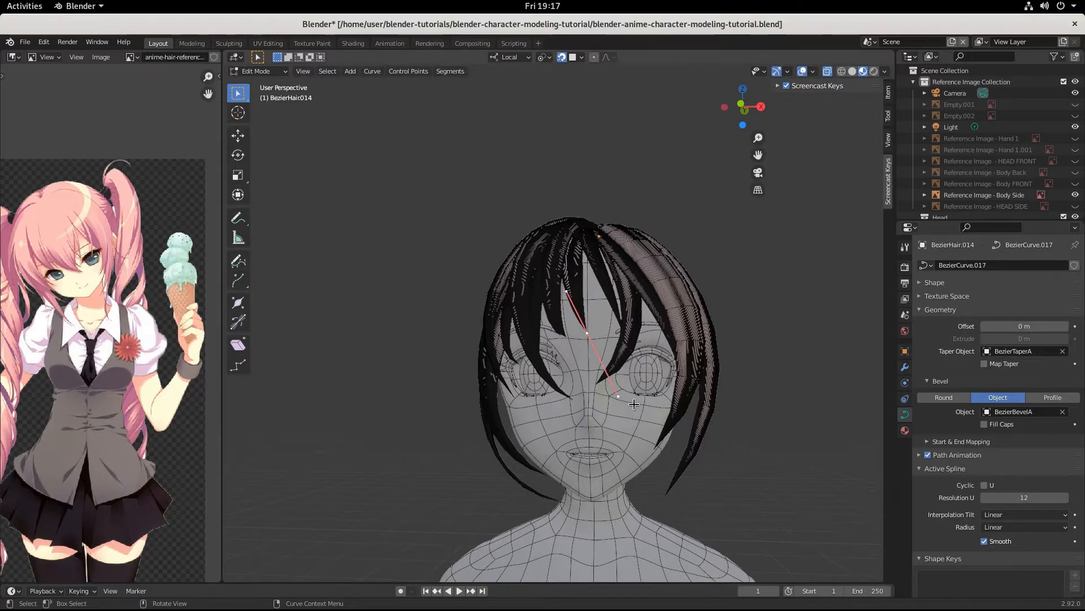
pyautogui.press('s')
pyautogui.click(708, 419)
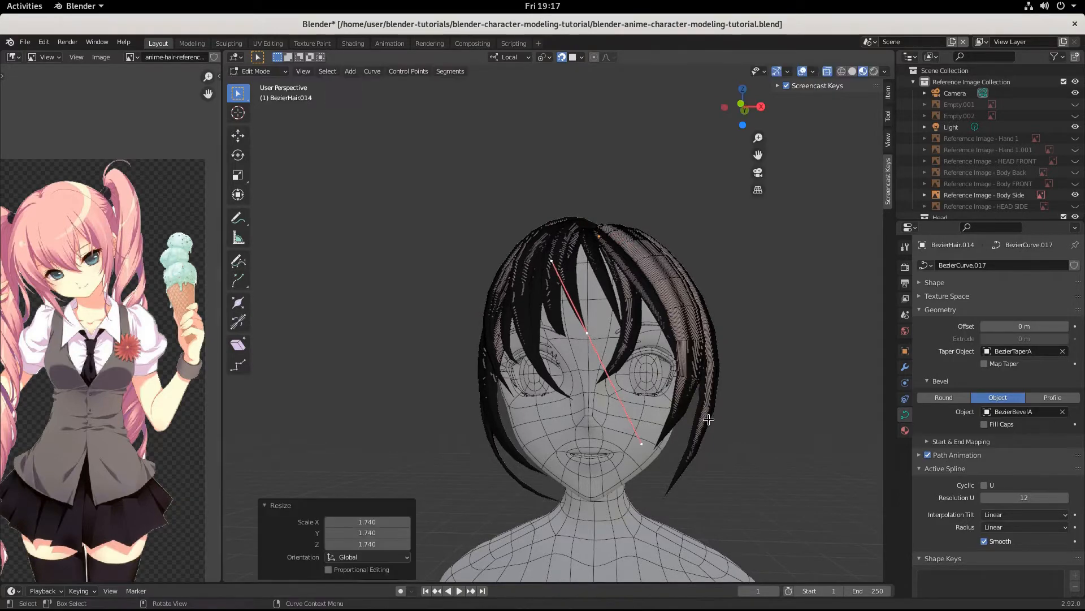
pyautogui.press('r')
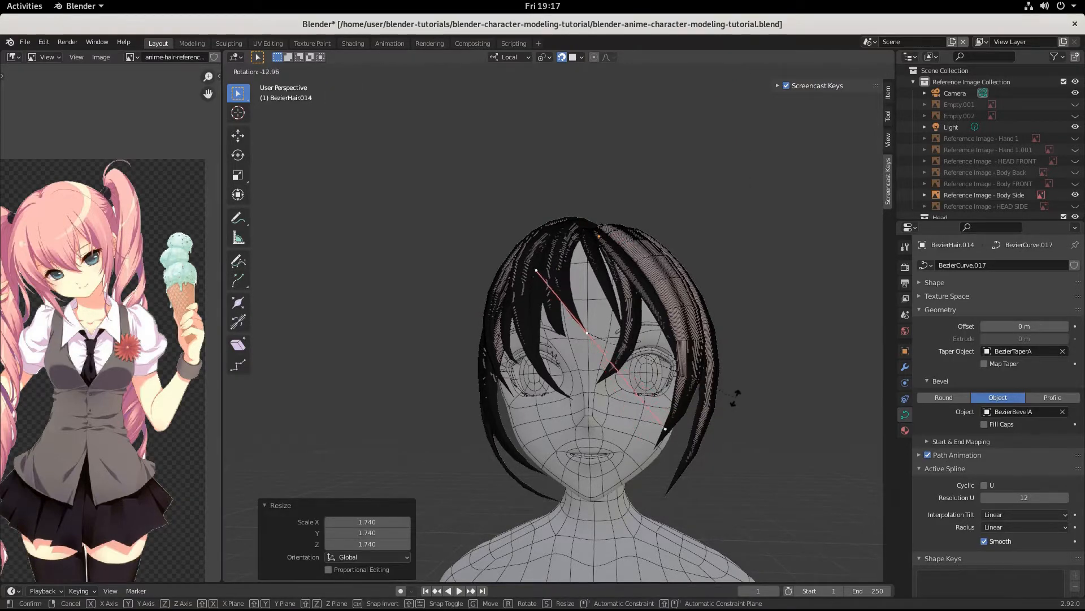
pyautogui.click(715, 432)
pyautogui.press('g')
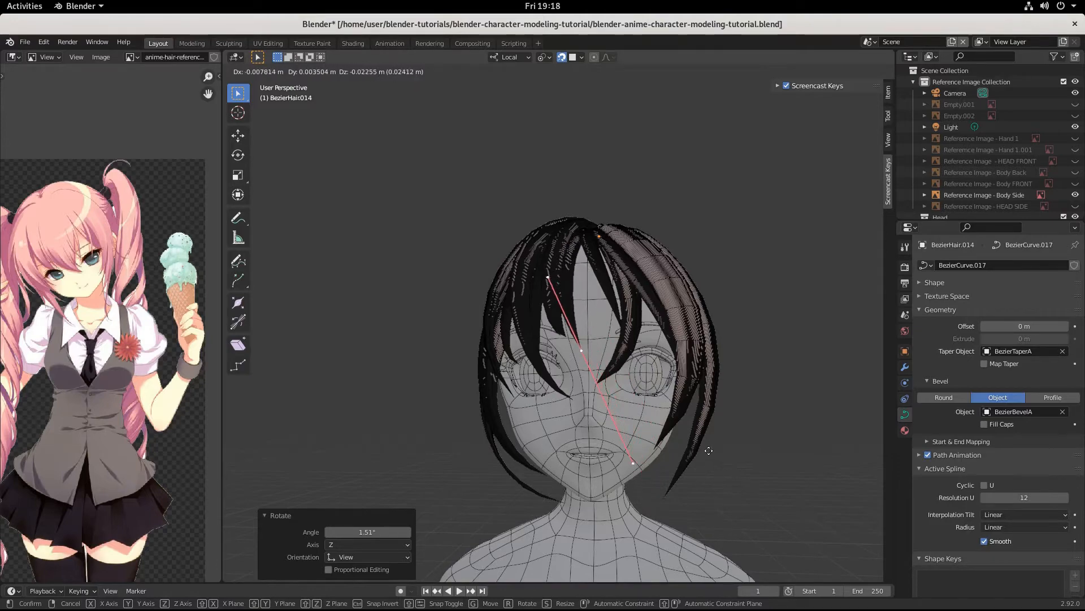
pyautogui.click(709, 451)
# Step: Move the curve points again and rotate their handles -20° to angle the bang across the forehead
pyautogui.moveTo(709, 451); pyautogui.dragTo(596, 470, button='middle')
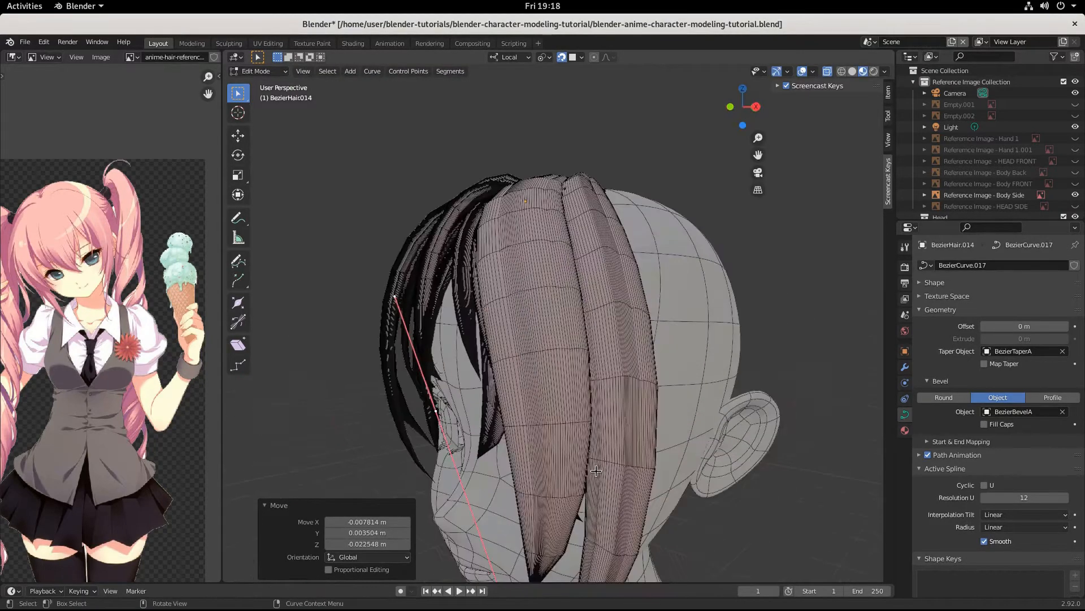
pyautogui.scroll(2, 596, 471)
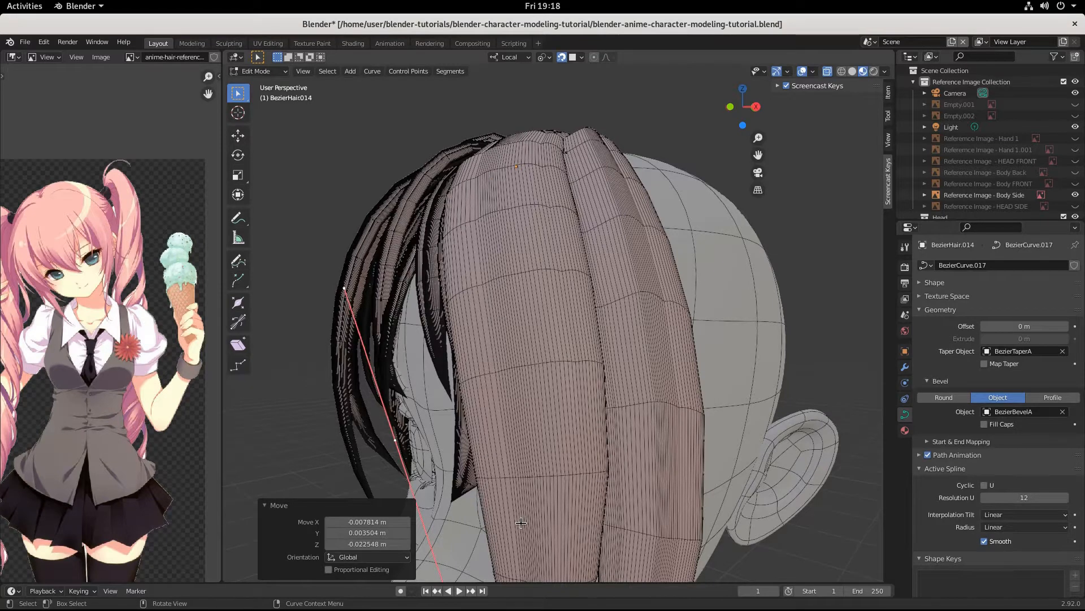
pyautogui.press('g')
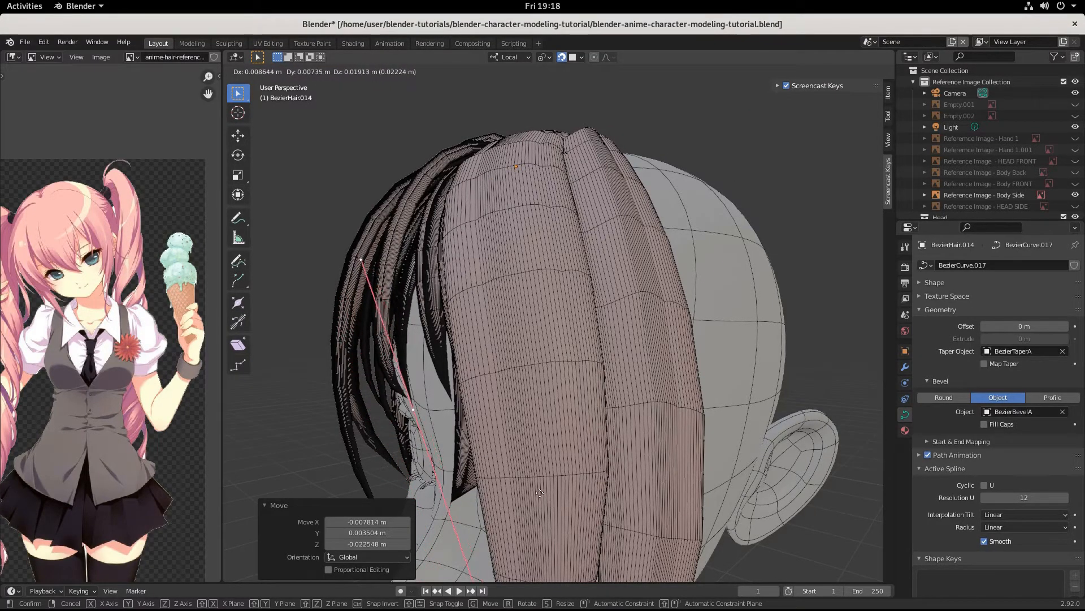
pyautogui.click(541, 494)
pyautogui.moveTo(541, 493); pyautogui.dragTo(592, 490, button='middle')
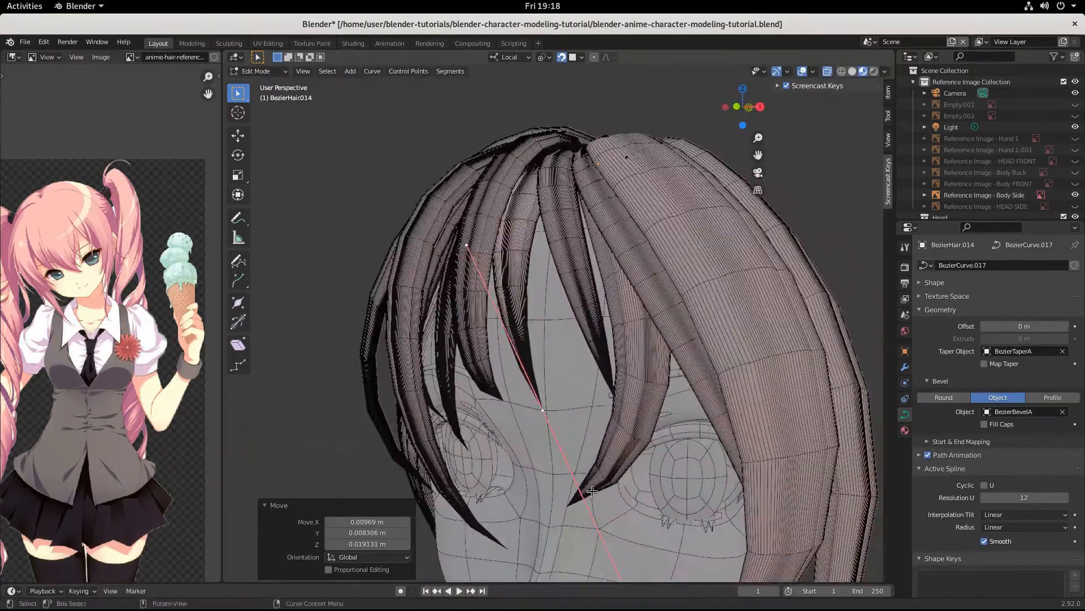
pyautogui.press('r')
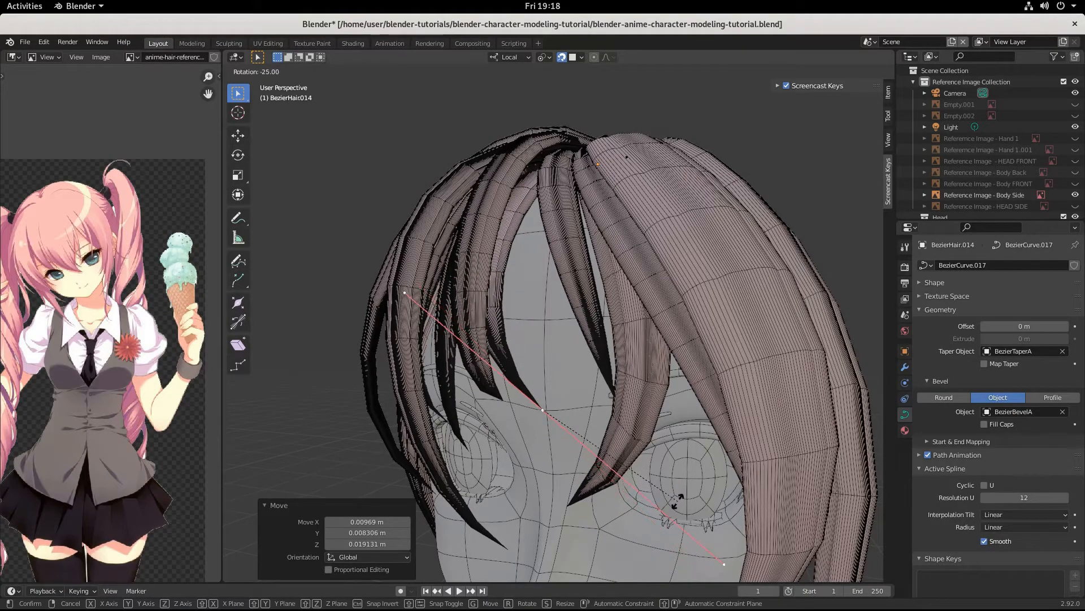
pyautogui.click(672, 501)
pyautogui.moveTo(673, 501)
pyautogui.mouseDown(button='middle')
pyautogui.moveTo(689, 511)
pyautogui.moveTo(651, 503)
pyautogui.mouseUp(button='middle')
pyautogui.scroll(-3, 660, 516)
pyautogui.scroll(3, 660, 508)
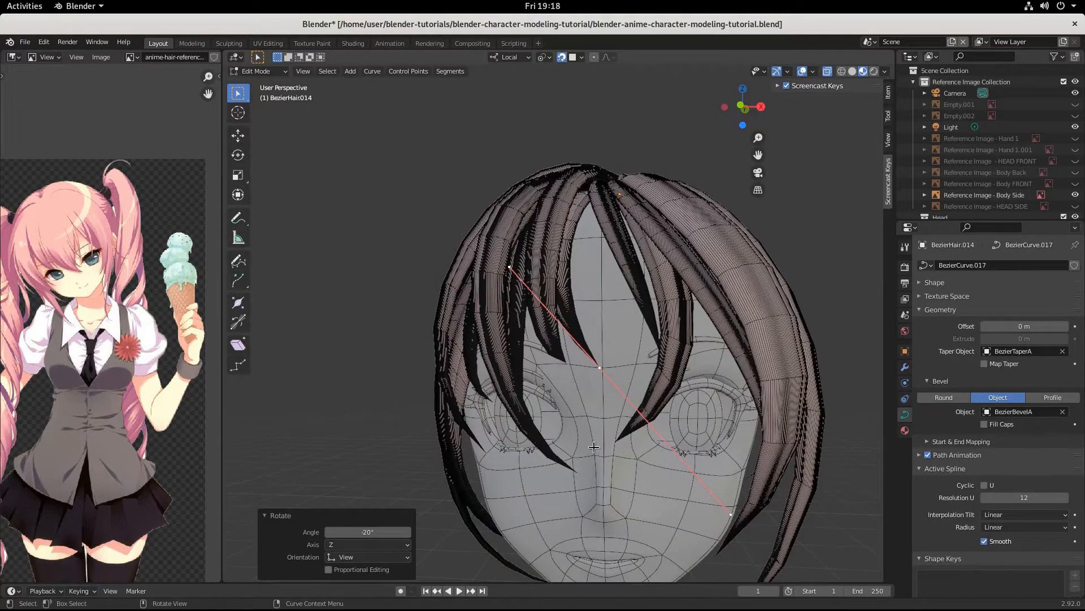
pyautogui.press('Tab')
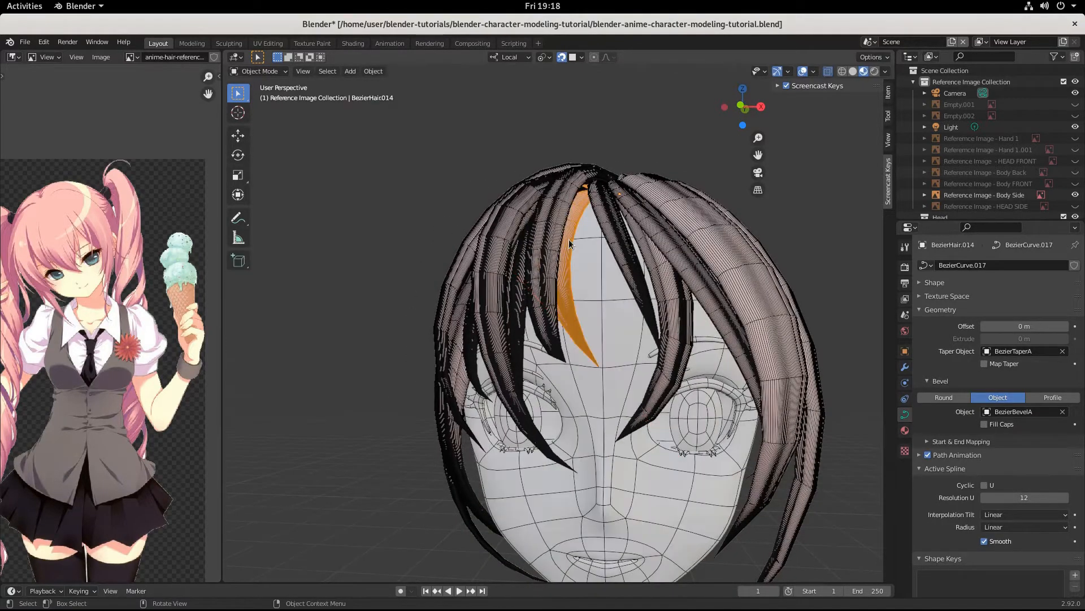
# Step: Duplicate BezierHair.014 as BezierHair.015 beside the centre bang and enter Edit Mode
pyautogui.hotkey('shift', 'd')
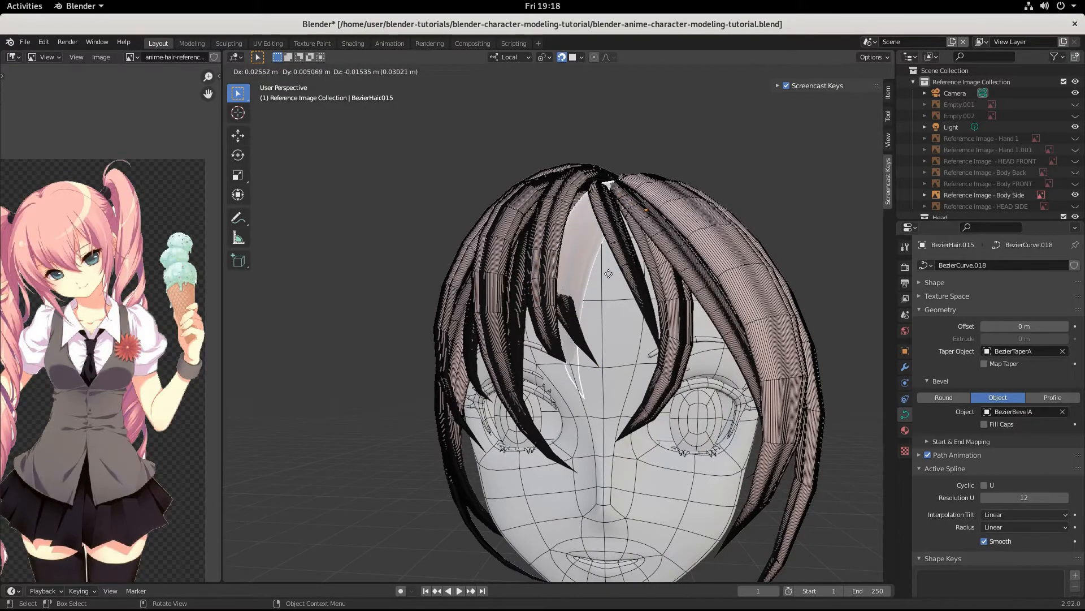
pyautogui.press('ctrl')
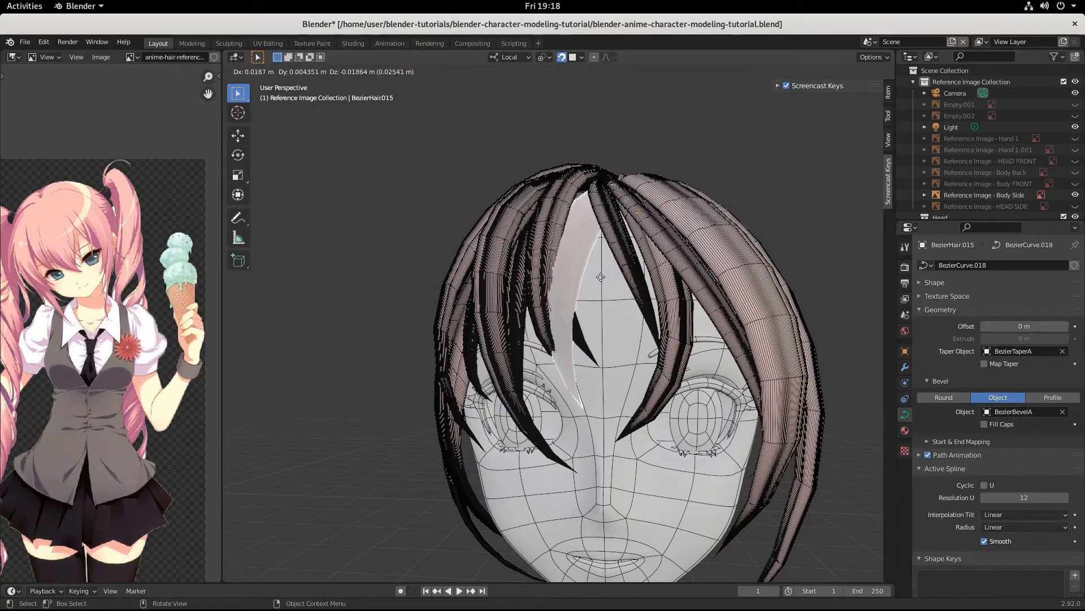
pyautogui.click(601, 262)
pyautogui.moveTo(601, 263); pyautogui.dragTo(513, 289, button='middle')
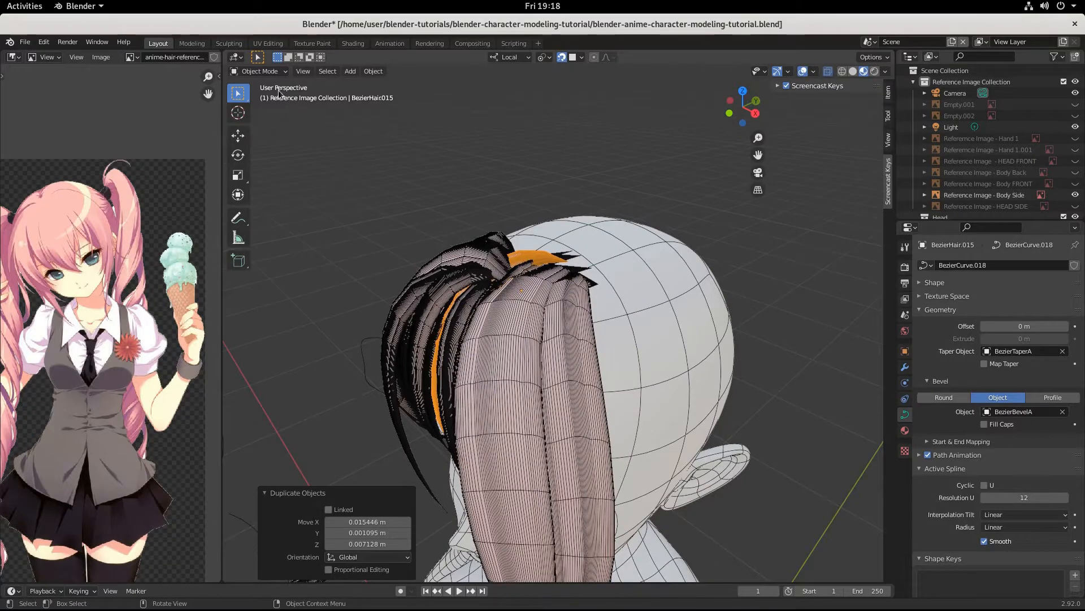
pyautogui.press('Tab')
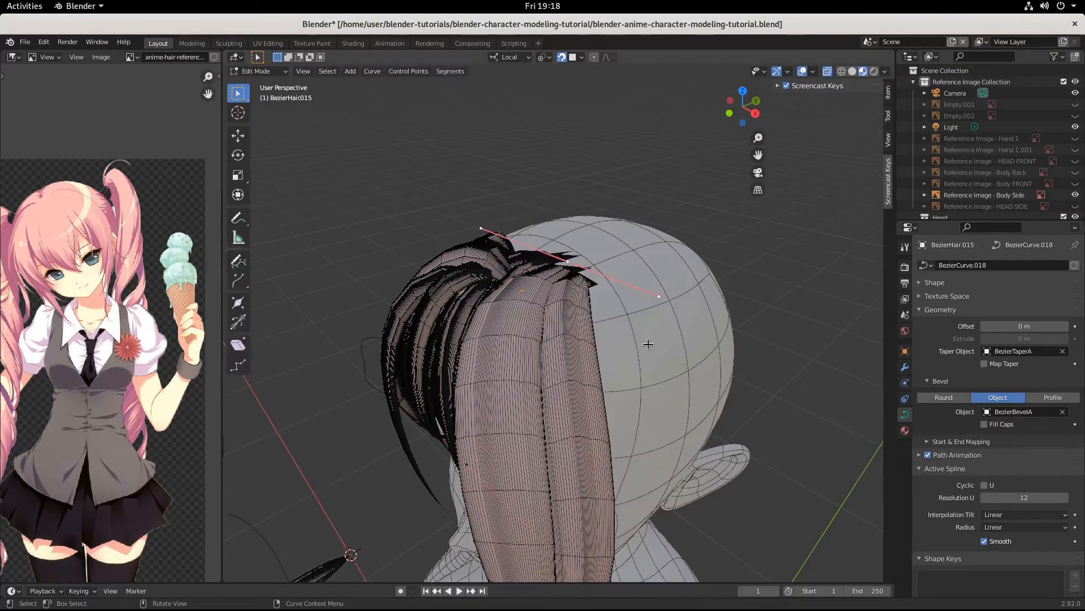
# Step: Scale the selected curve handle to 1.860, rotate it to about 12.1° and shift it
pyautogui.moveTo(668, 384); pyautogui.dragTo(465, 241, button='middle')
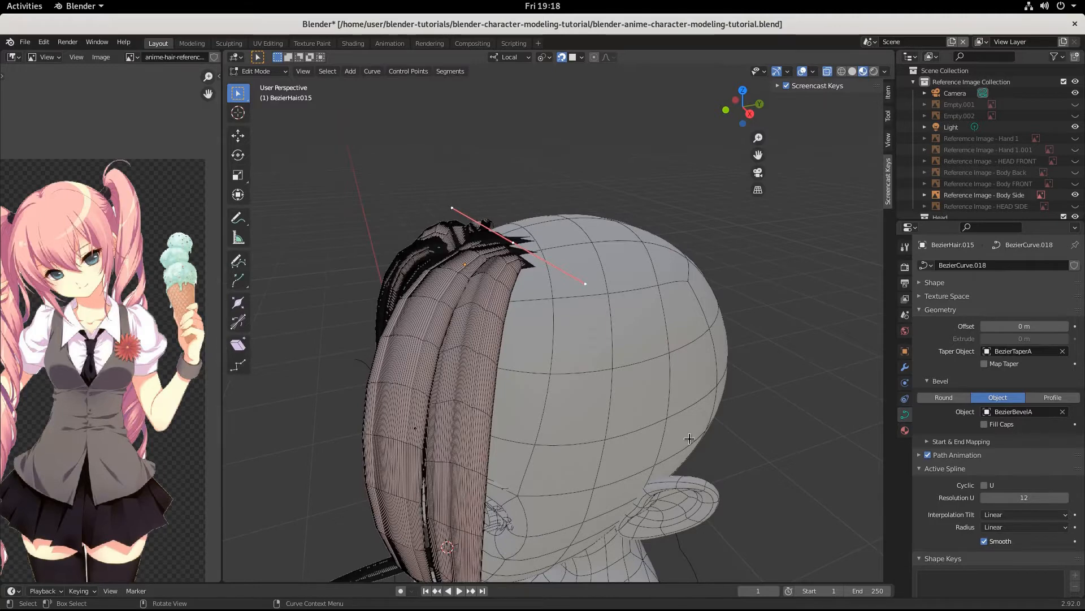
pyautogui.press('s')
pyautogui.click(288, 463)
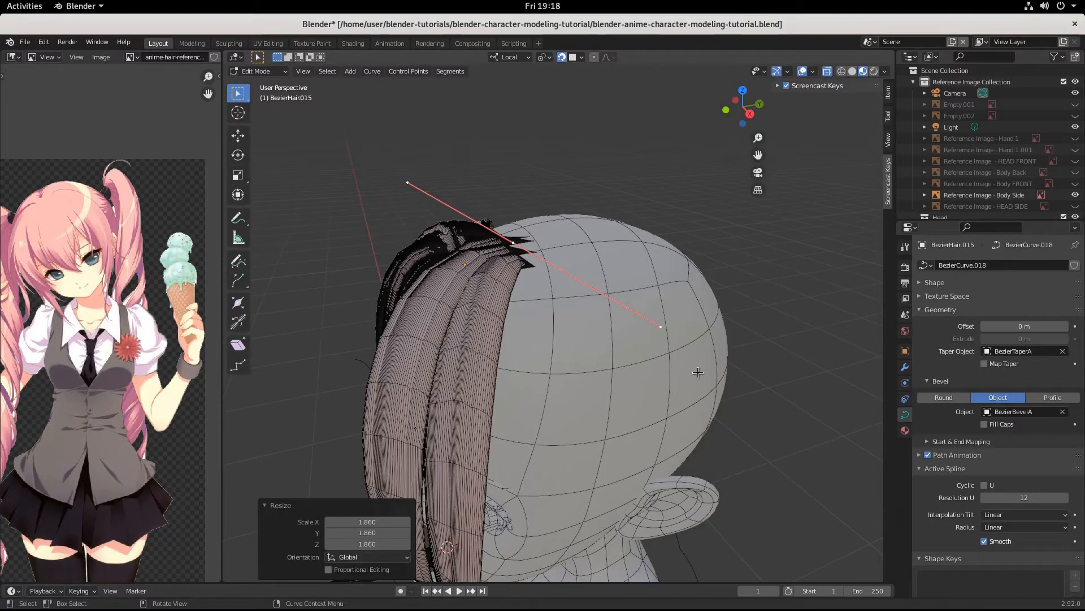
pyautogui.press('r')
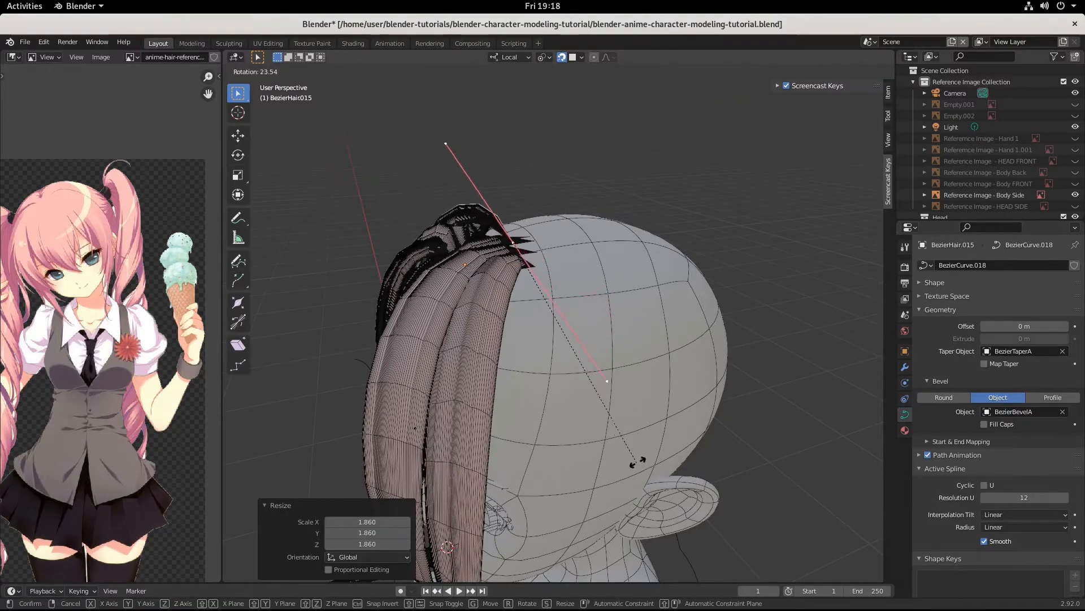
pyautogui.click(638, 461)
pyautogui.moveTo(638, 461); pyautogui.dragTo(543, 362, button='middle')
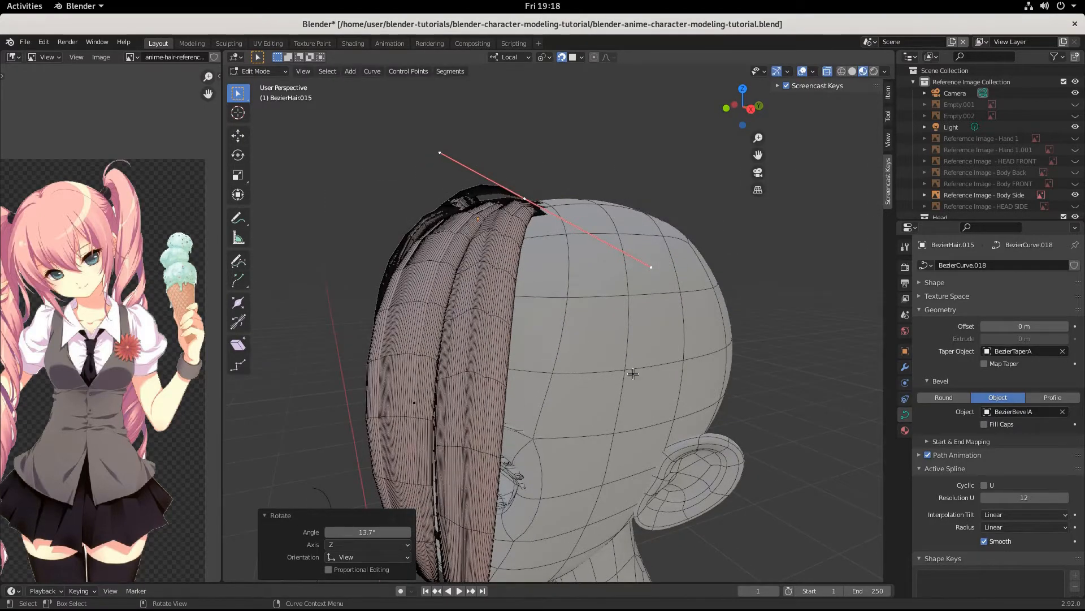
pyautogui.press('r')
pyautogui.click(596, 395)
pyautogui.press('g')
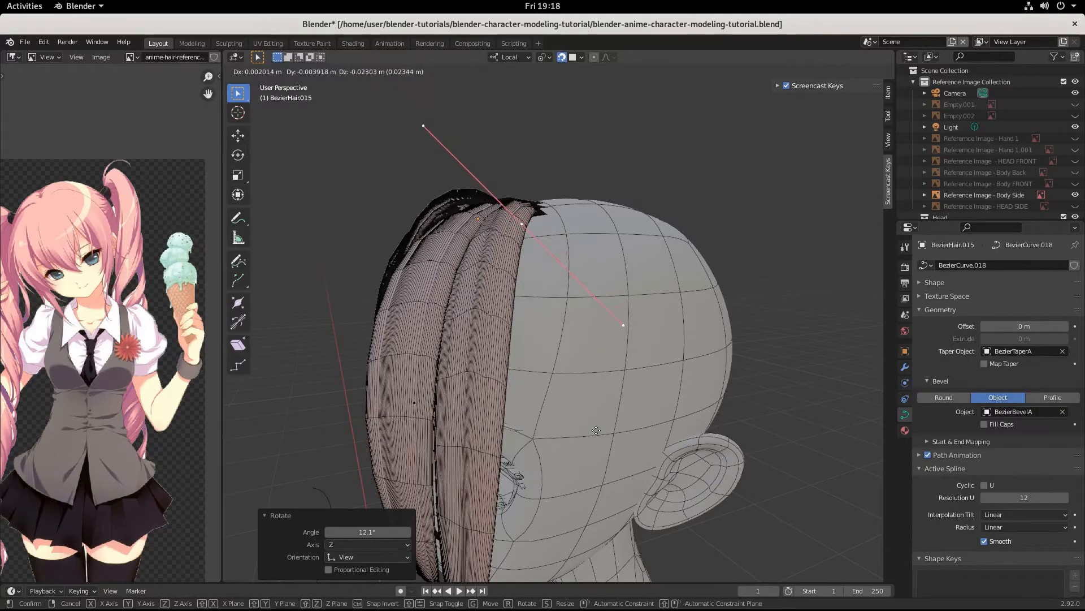
pyautogui.click(596, 430)
# Step: From a frontal view, move the strand's lower control point to reposition the tip
pyautogui.moveTo(597, 430); pyautogui.dragTo(674, 419, button='middle')
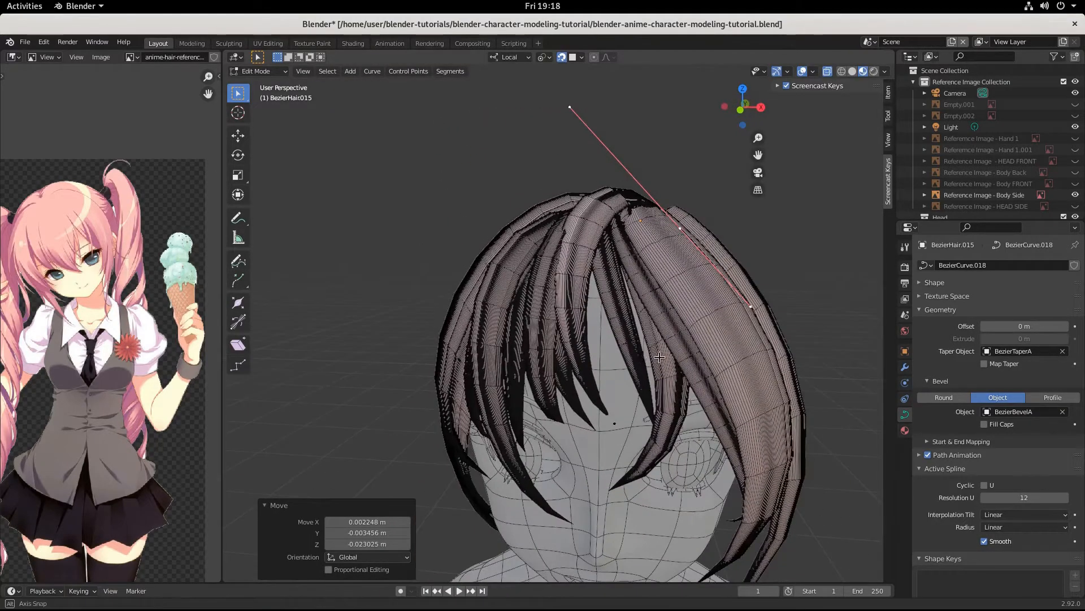
pyautogui.moveTo(659, 357); pyautogui.dragTo(673, 342, button='middle')
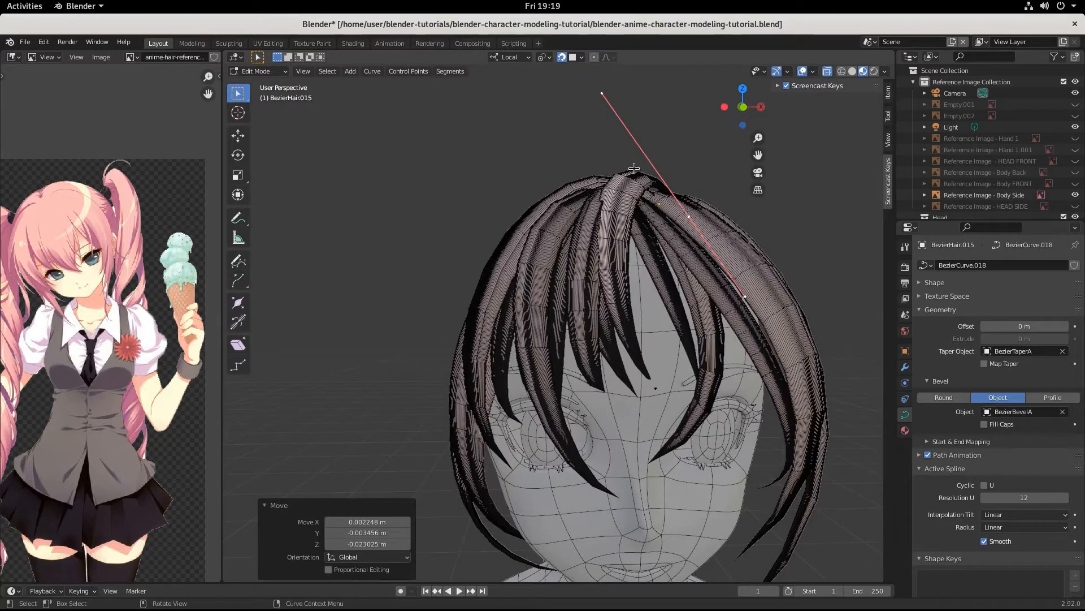
pyautogui.click(654, 387)
pyautogui.press('g')
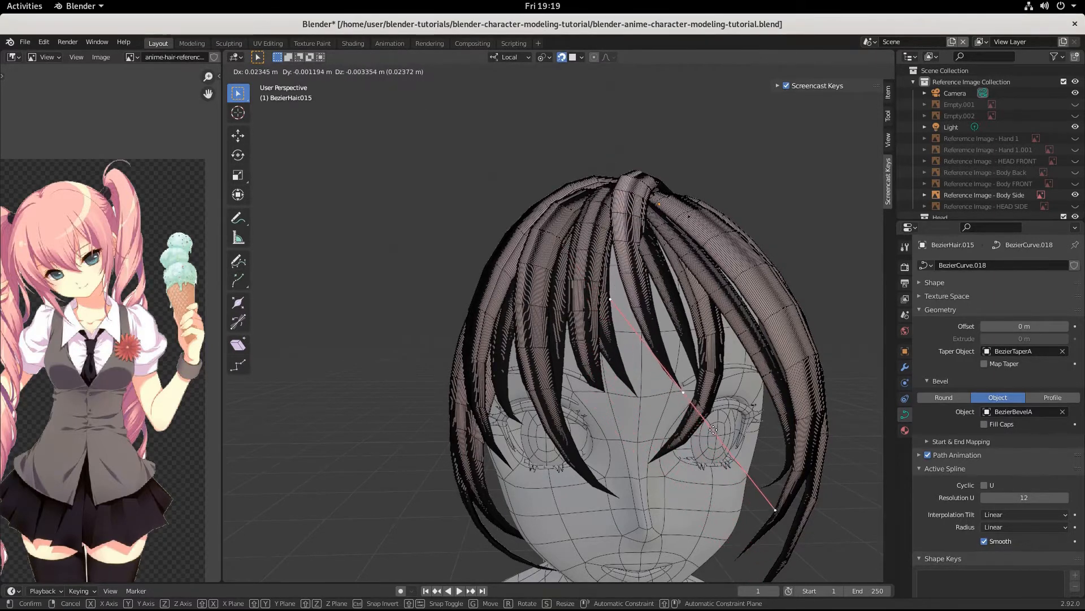
pyautogui.click(618, 403)
# Step: Move the handle twice more, then scale it to 1.436 to reshape the bang
pyautogui.moveTo(618, 404); pyautogui.dragTo(547, 430, button='middle')
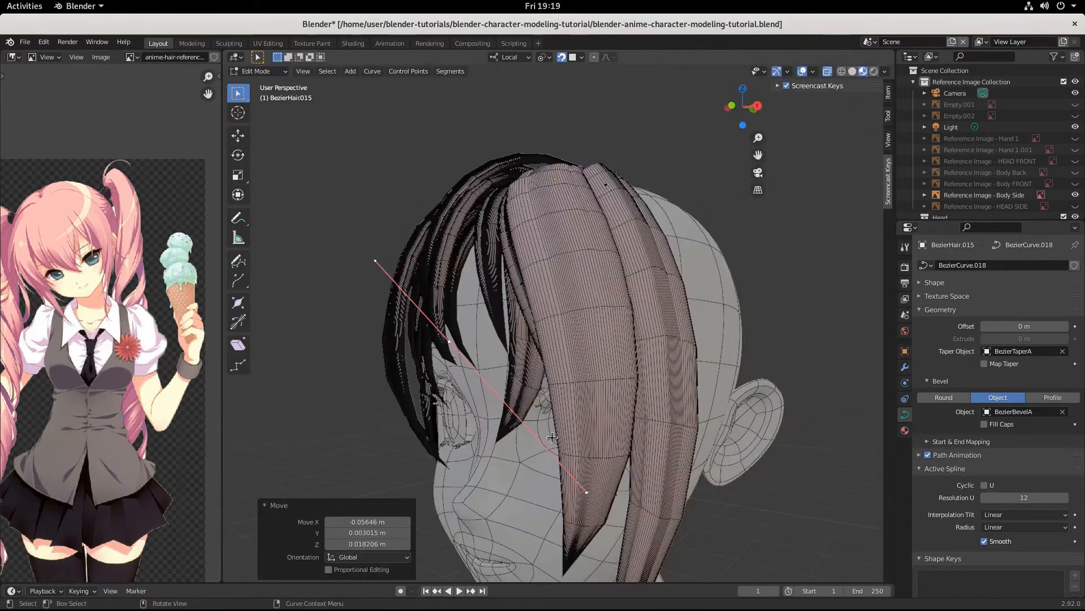
pyautogui.press('g')
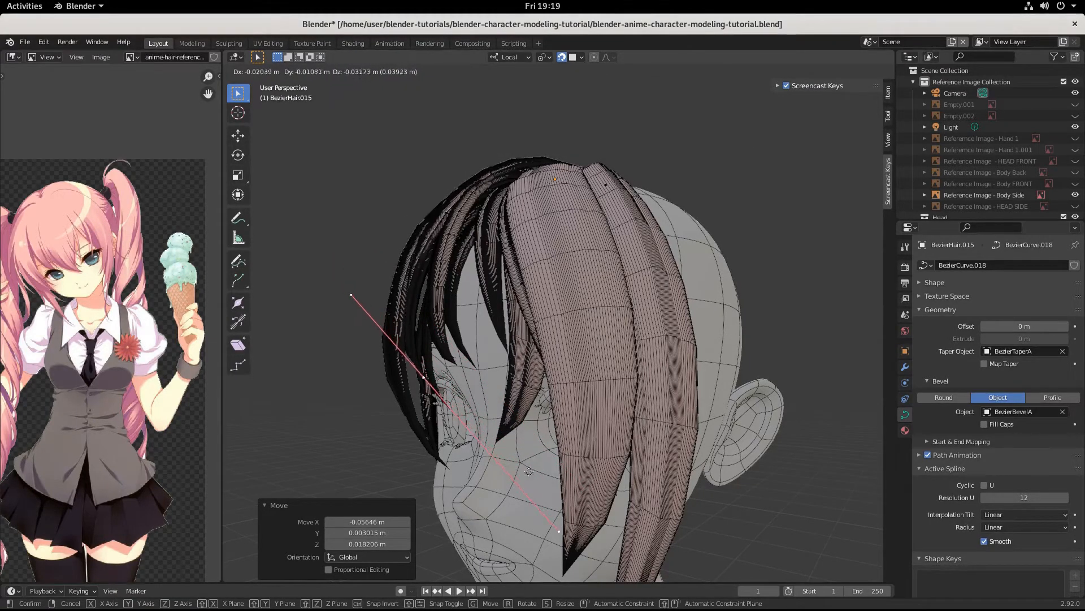
pyautogui.click(525, 463)
pyautogui.moveTo(525, 463); pyautogui.dragTo(585, 487, button='middle')
pyautogui.press('g')
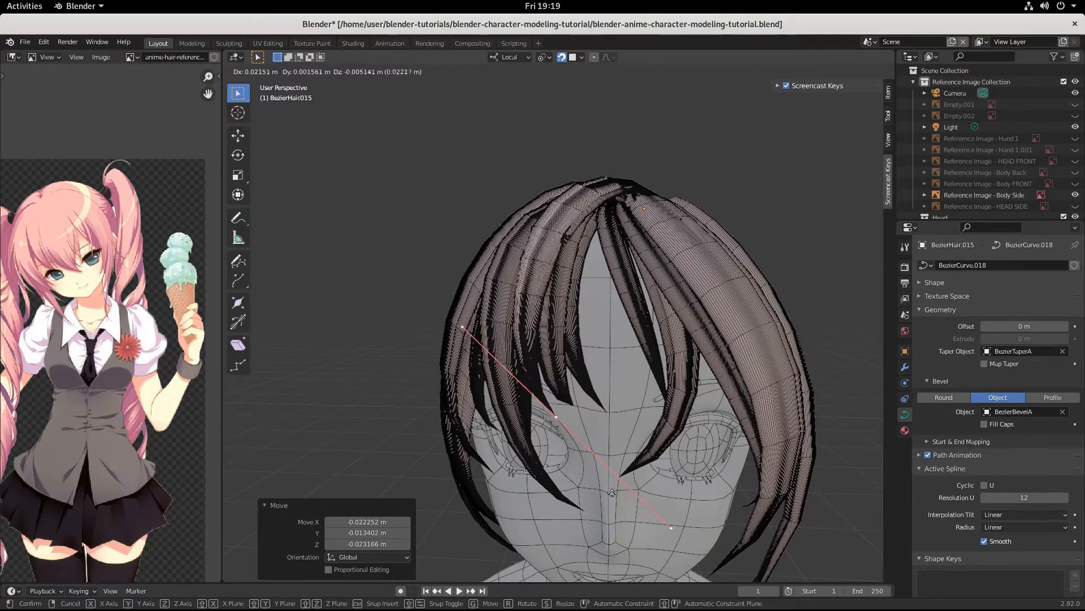
pyautogui.click(613, 493)
pyautogui.press('s')
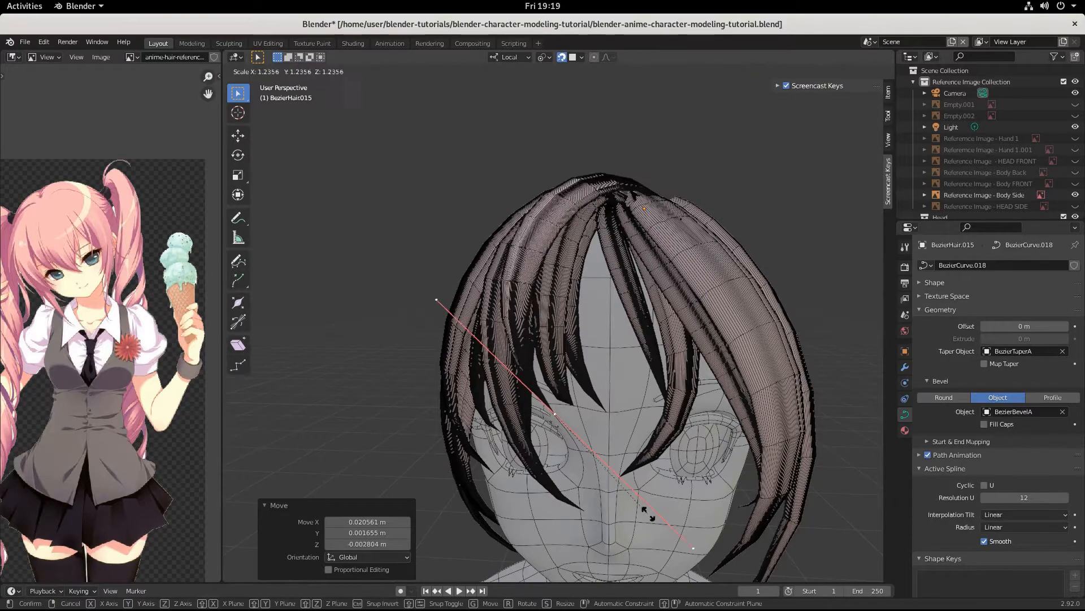
pyautogui.click(653, 449)
pyautogui.scroll(-2, 629, 452)
pyautogui.moveTo(629, 453); pyautogui.dragTo(598, 474, button='middle')
pyautogui.scroll(2, 598, 474)
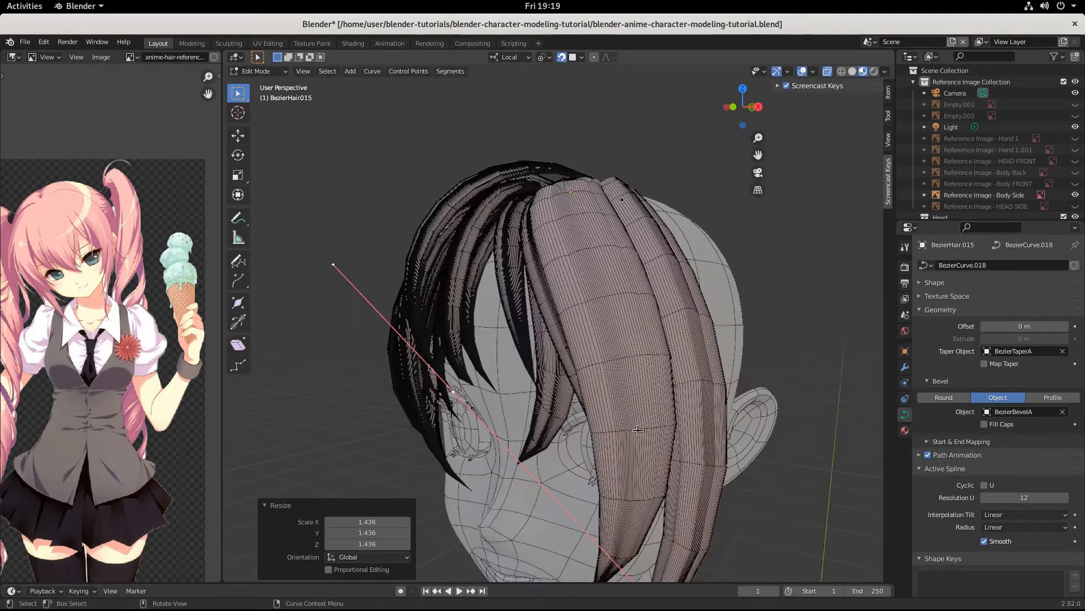
# Step: Check the pink hair by toggling Solid shading and overlays, then start moving the point from the front
pyautogui.click(853, 74)
pyautogui.click(862, 72)
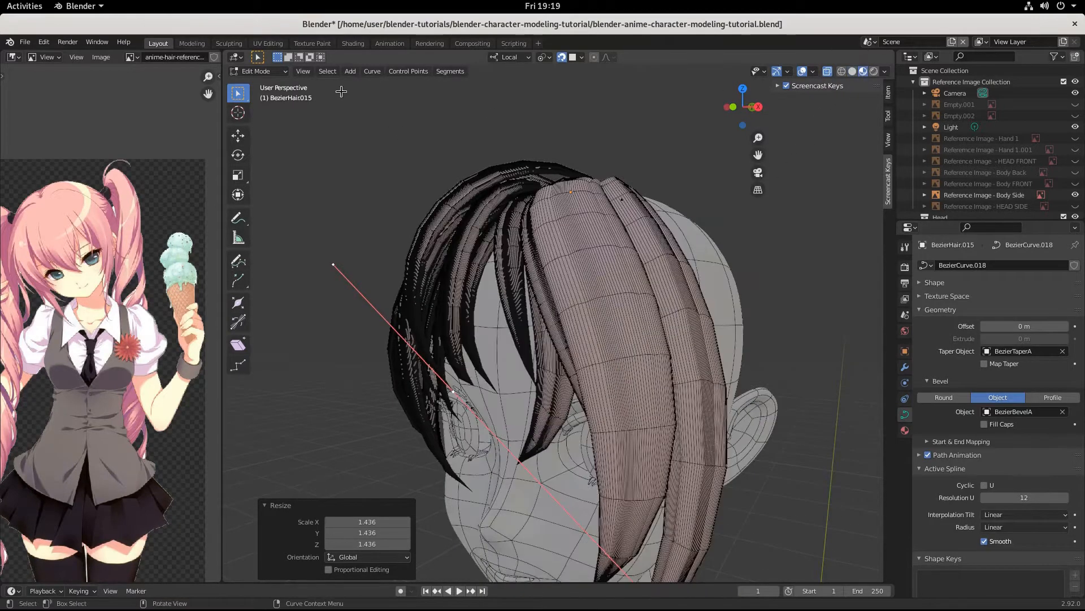
pyautogui.click(801, 74)
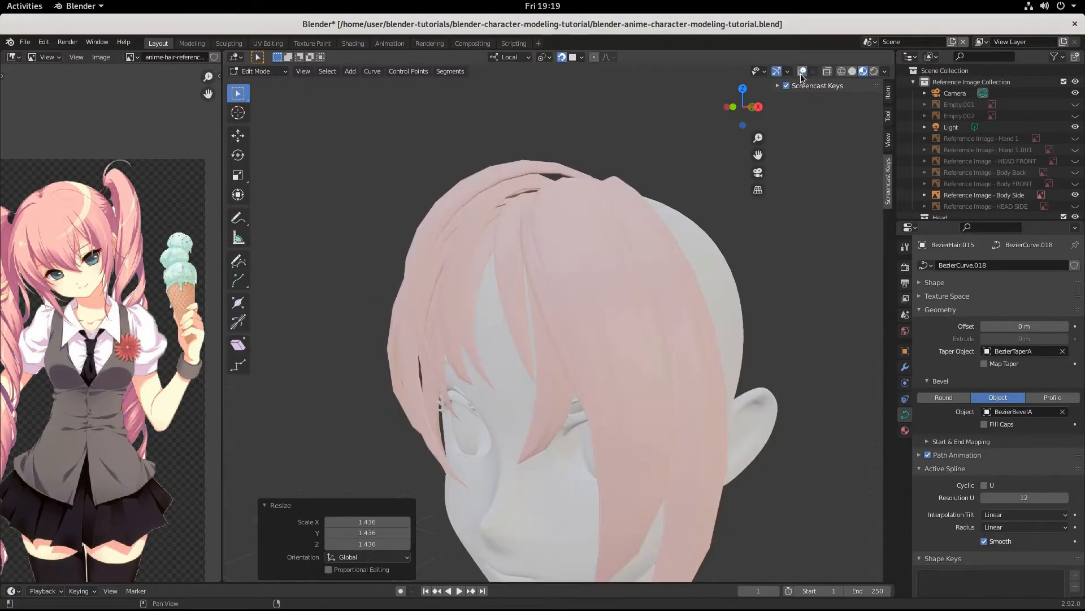
pyautogui.click(800, 74)
pyautogui.moveTo(800, 84); pyautogui.dragTo(664, 353, button='middle')
pyautogui.press('g')
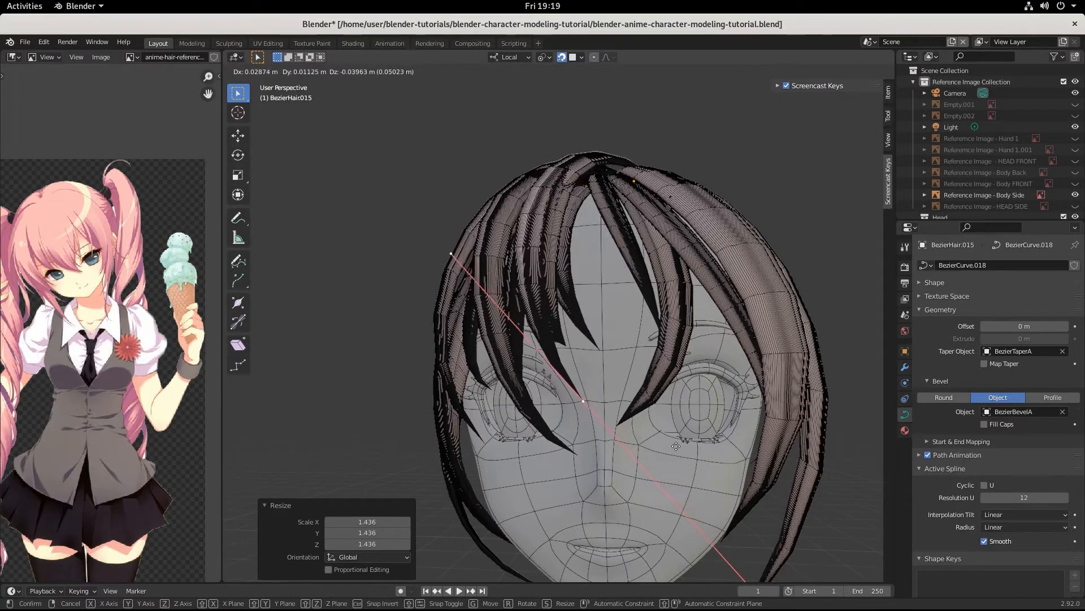
# Step: Nudge the selected control point into place with two small moves
pyautogui.click(660, 428)
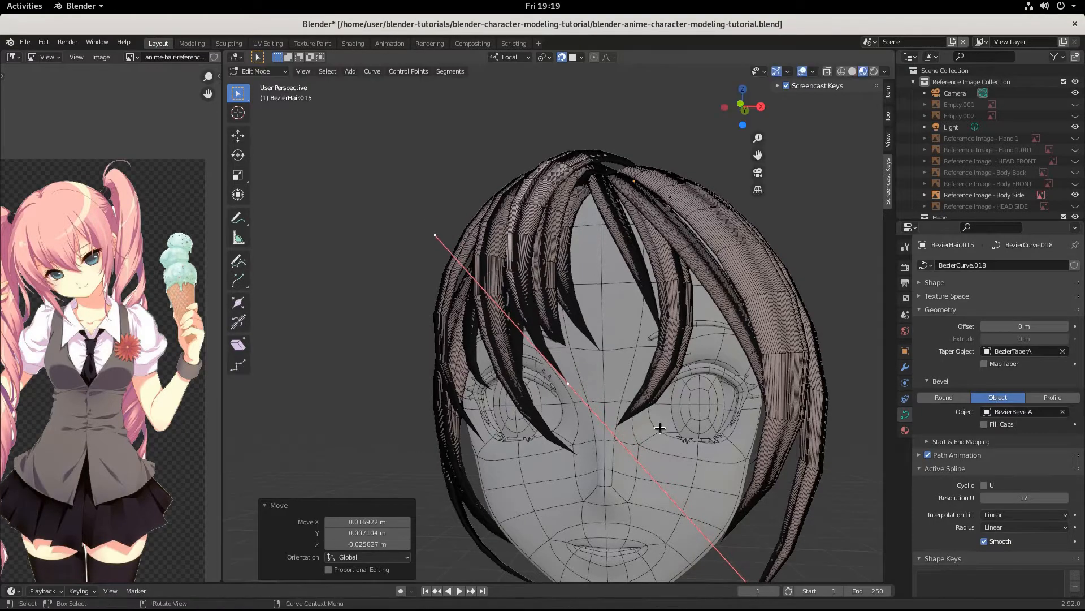
pyautogui.moveTo(661, 429); pyautogui.dragTo(732, 435, button='middle')
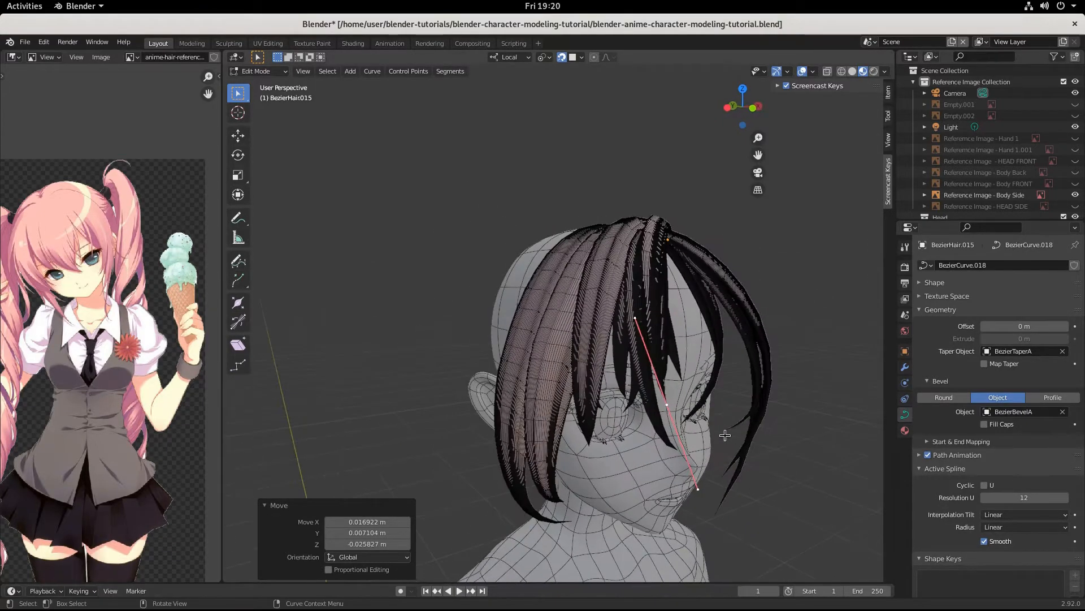
pyautogui.press('g')
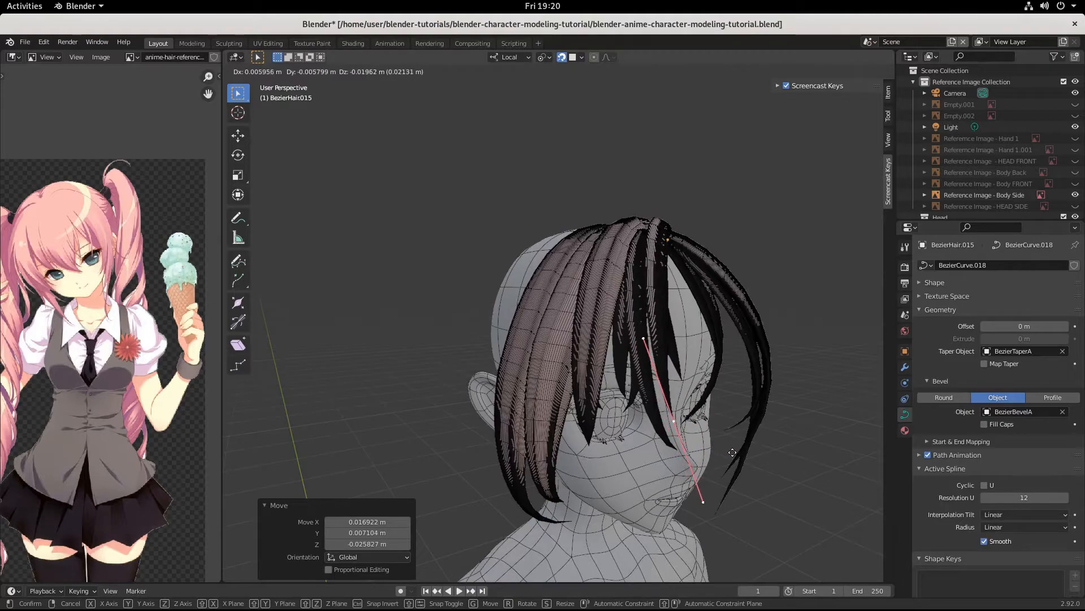
pyautogui.click(732, 453)
pyautogui.moveTo(732, 452); pyautogui.dragTo(610, 485, button='middle')
pyautogui.scroll(2, 590, 424)
# Step: Move the upper control point, shrink its handles to 0.683 and rotate them -13°
pyautogui.click(619, 339)
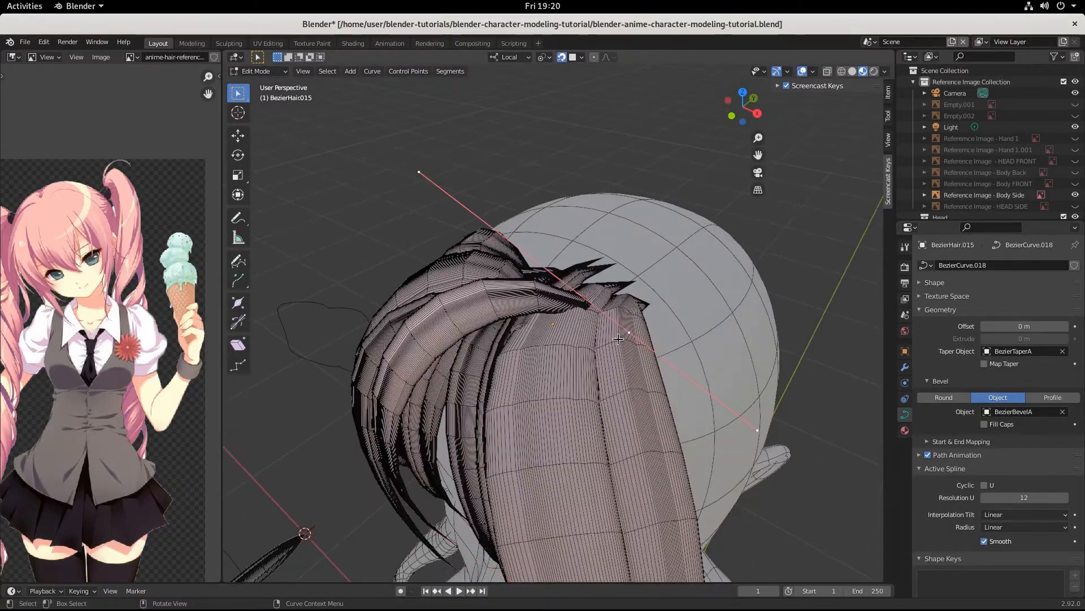
pyautogui.press('g')
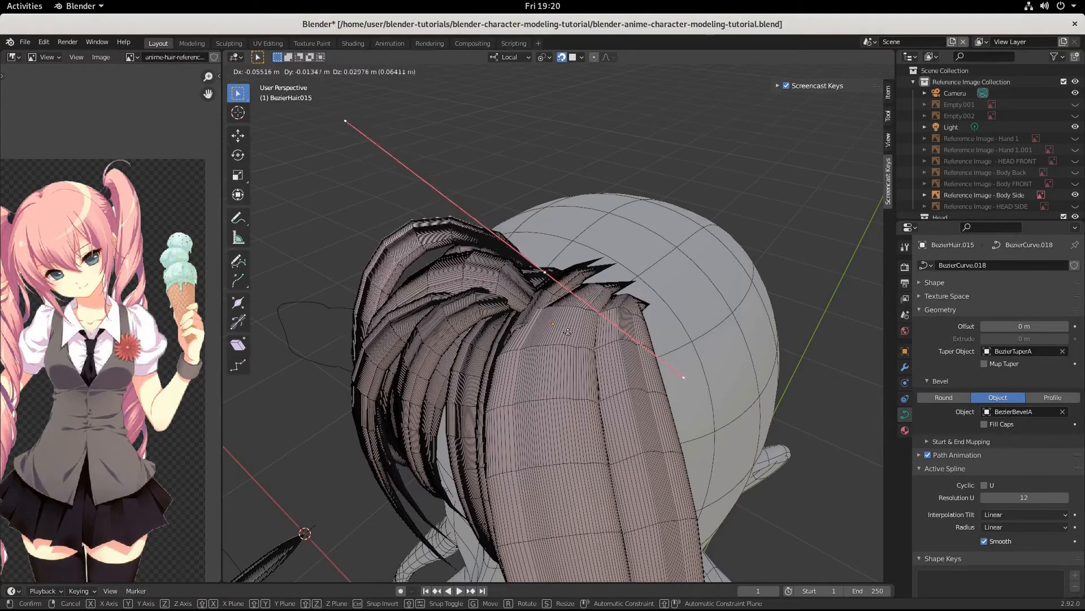
pyautogui.click(594, 344)
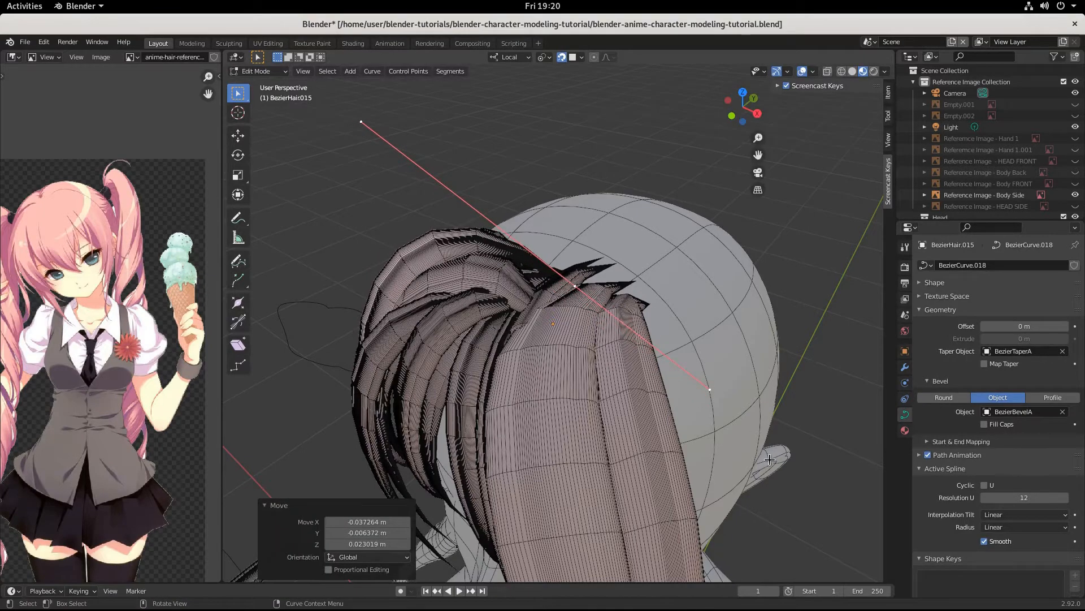
pyautogui.press('s')
pyautogui.click(711, 399)
pyautogui.press('r')
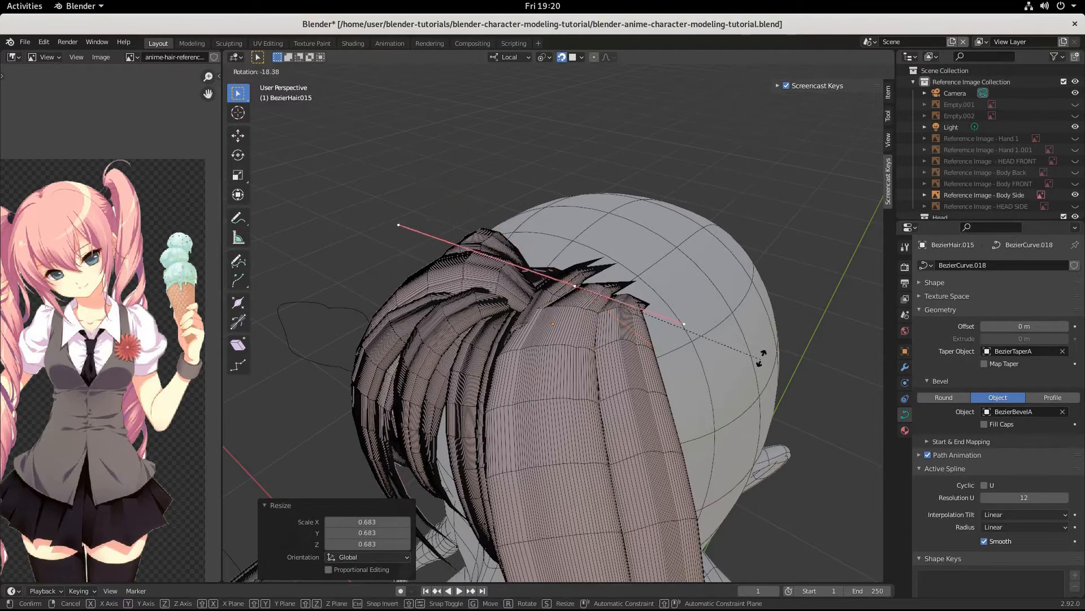
pyautogui.click(773, 352)
pyautogui.moveTo(735, 368); pyautogui.dragTo(648, 394, button='middle')
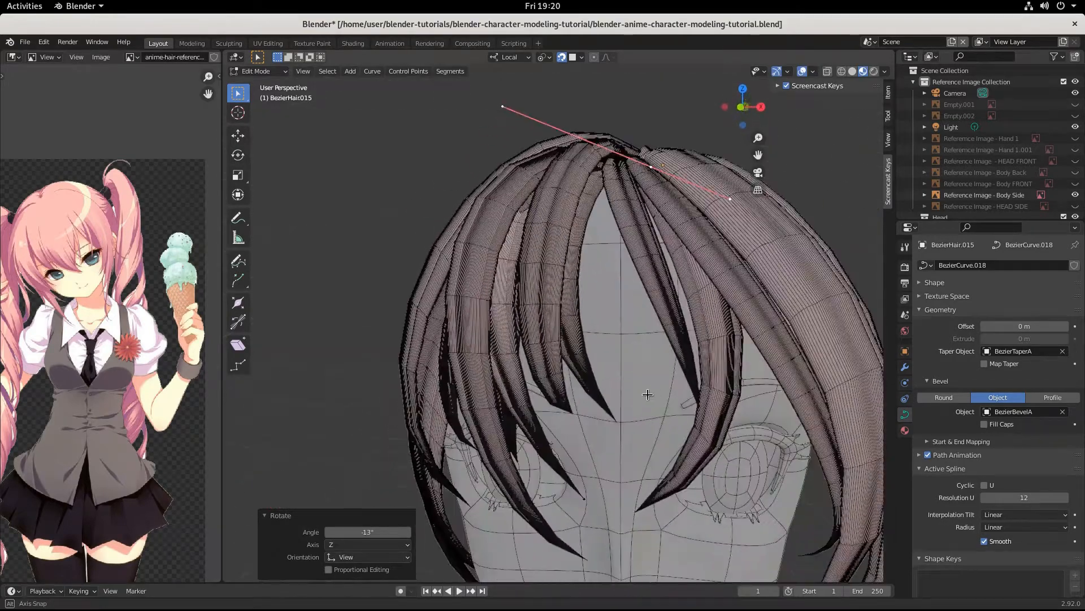
# Step: Move the control point near the eye and rotate its curve segment 38°
pyautogui.click(584, 499)
pyautogui.press('g')
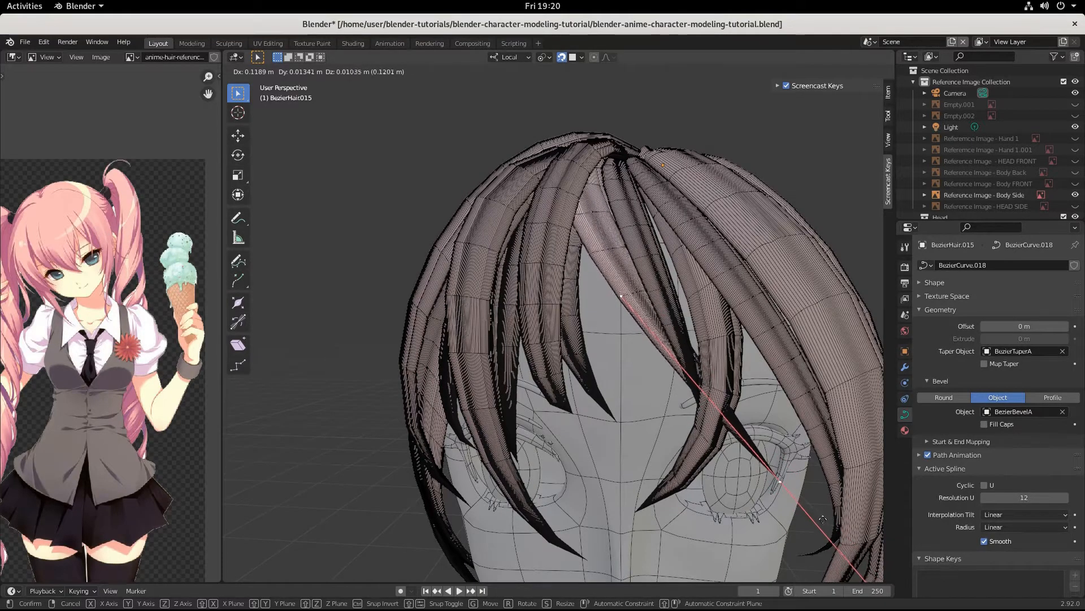
pyautogui.click(823, 519)
pyautogui.moveTo(823, 519); pyautogui.dragTo(774, 504, button='middle')
pyautogui.press('r')
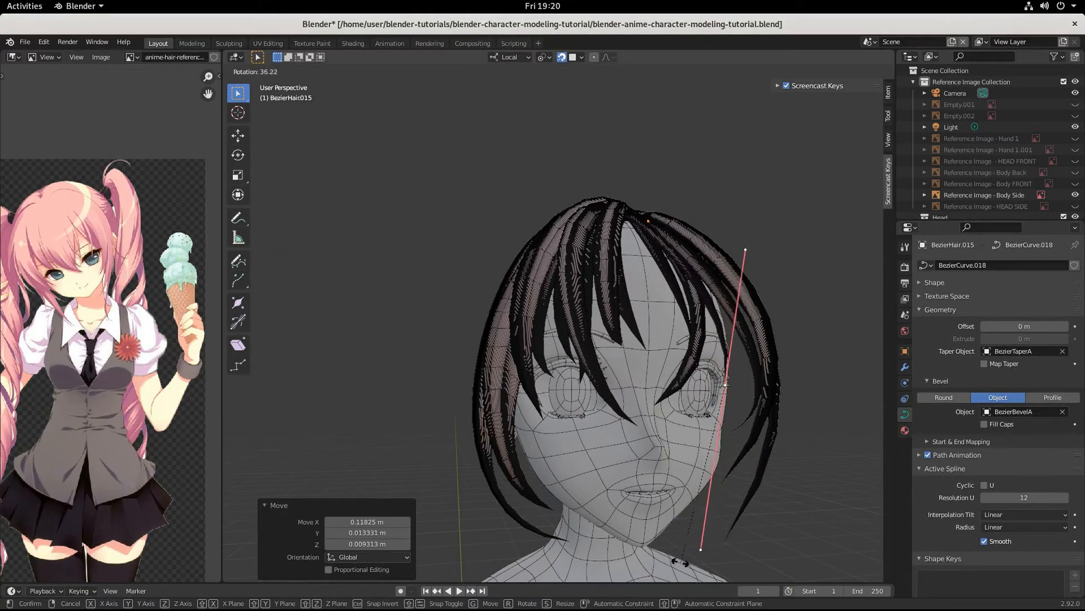
pyautogui.click(680, 561)
pyautogui.moveTo(622, 482); pyautogui.dragTo(596, 492, button='middle')
# Step: Rotate the strand's handle and move the control point further to bend the strand
pyautogui.press('r')
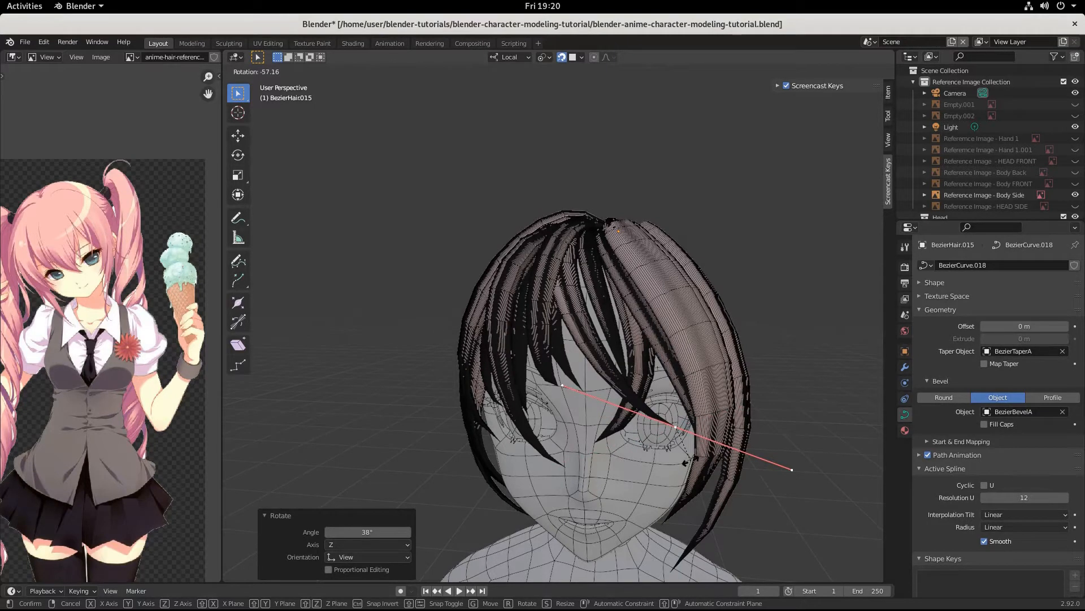
pyautogui.click(686, 462)
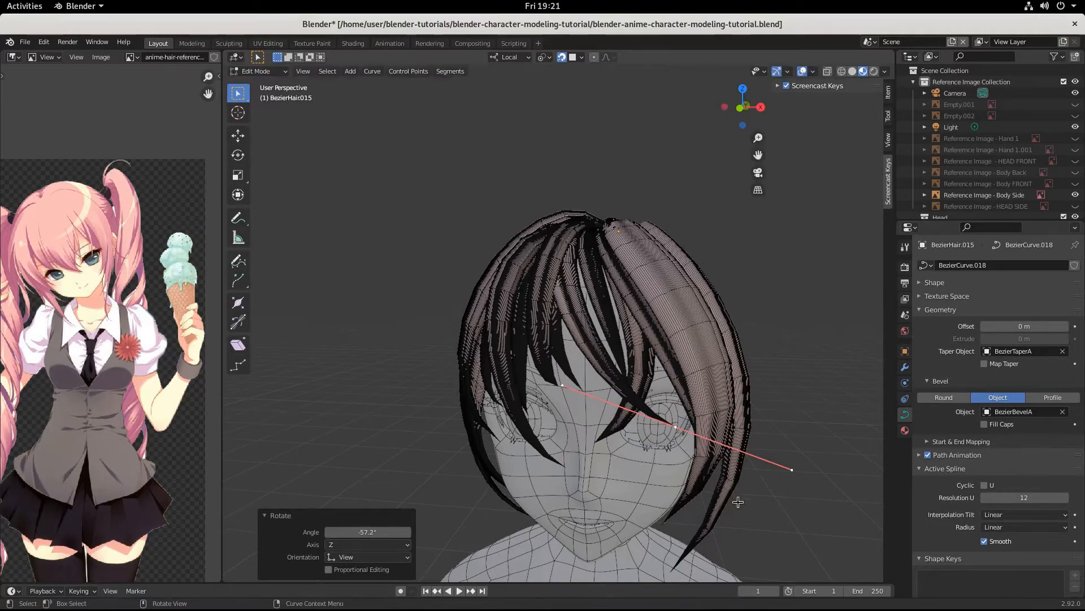
pyautogui.press('g')
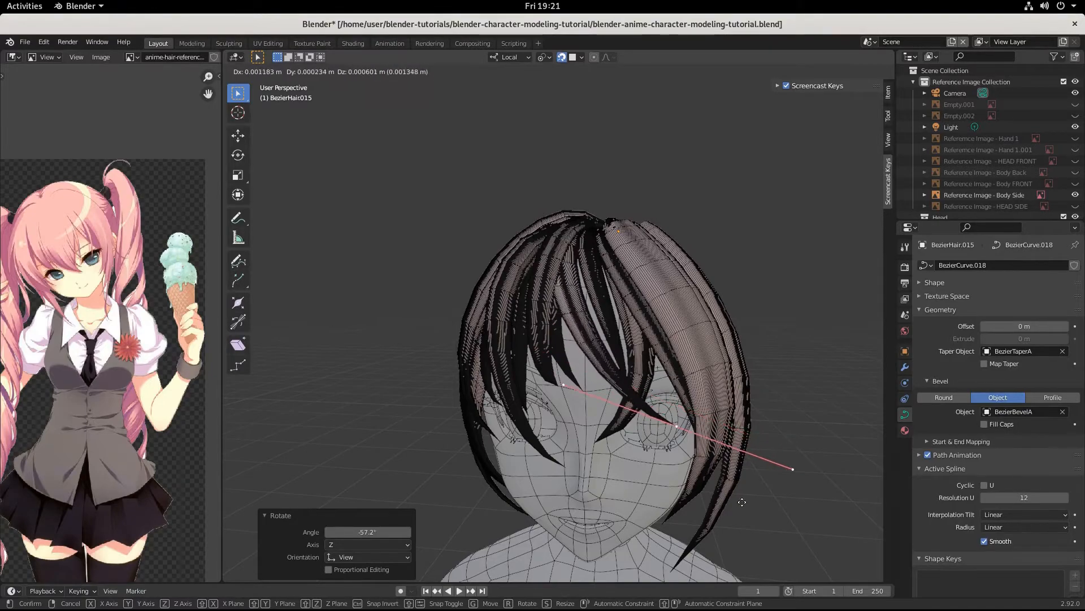
pyautogui.click(747, 500)
pyautogui.moveTo(760, 504); pyautogui.dragTo(627, 286, button='middle')
# Step: Rotate the crown control point's handle to -219° around Z and return to Object Mode
pyautogui.click(636, 201)
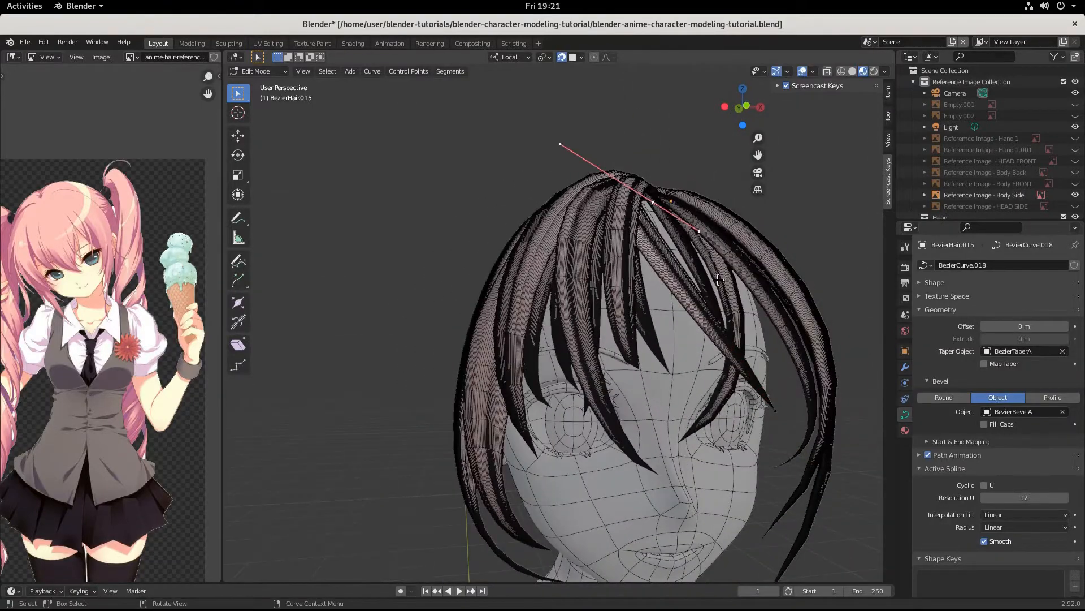
pyautogui.press('r')
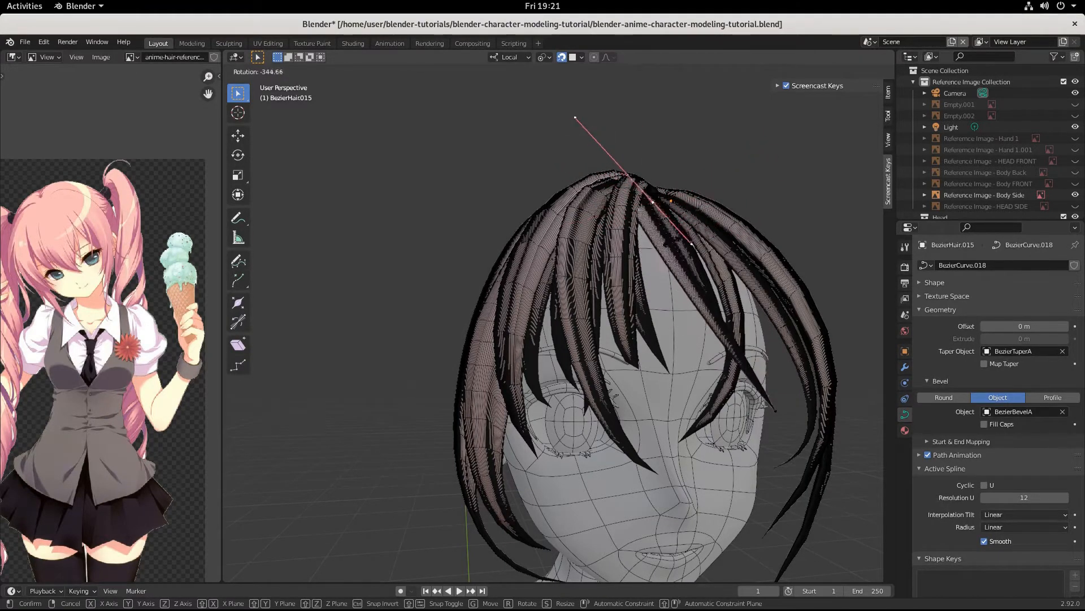
pyautogui.click(578, 160)
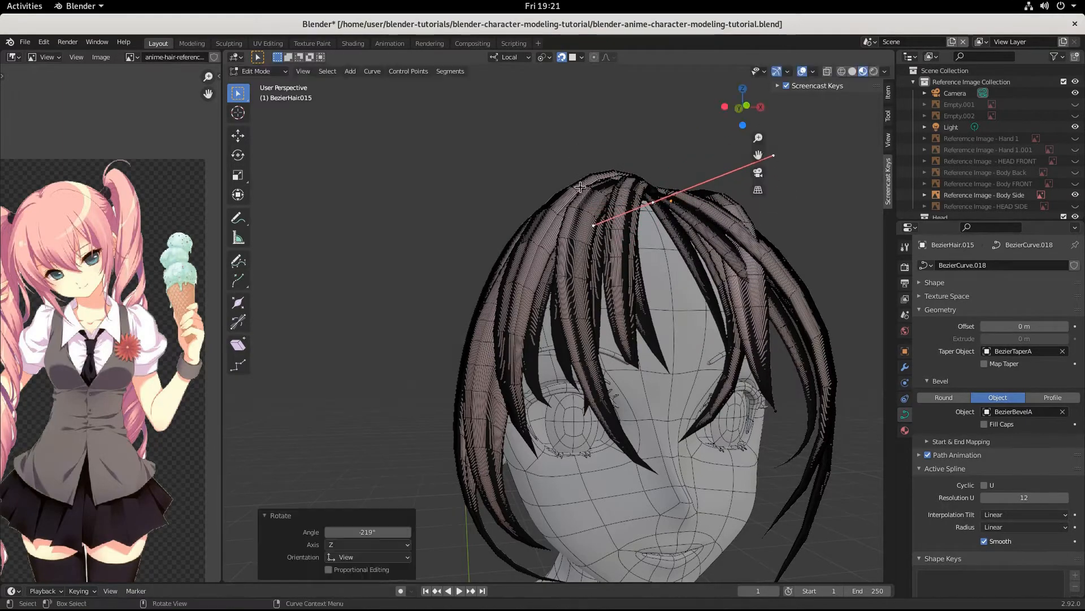
pyautogui.moveTo(644, 260)
pyautogui.mouseDown(button='middle')
pyautogui.moveTo(645, 281)
pyautogui.moveTo(636, 278)
pyautogui.mouseUp(button='middle')
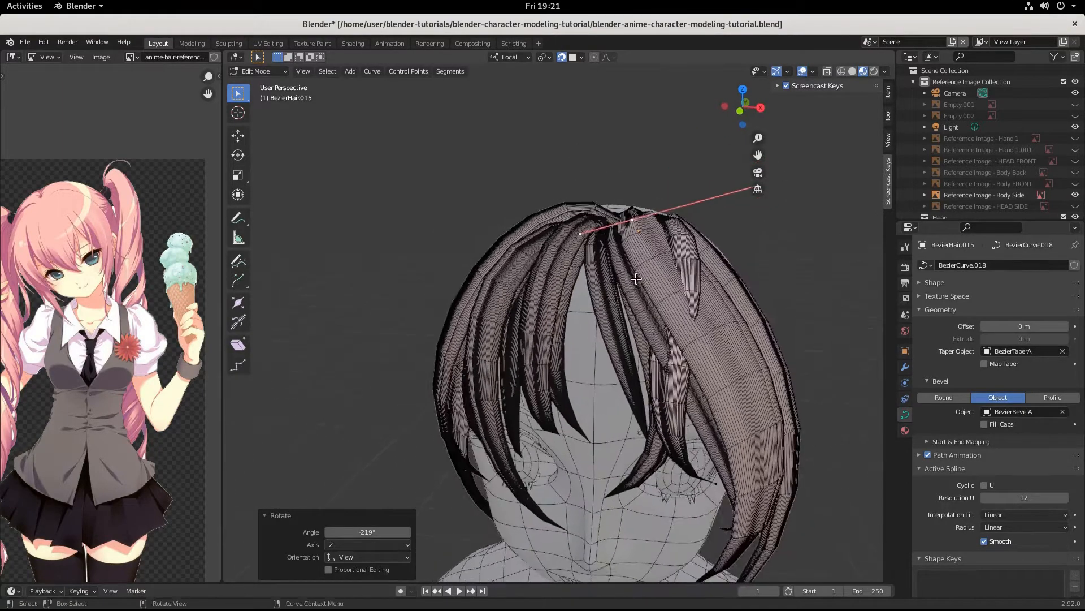
pyautogui.press('Tab')
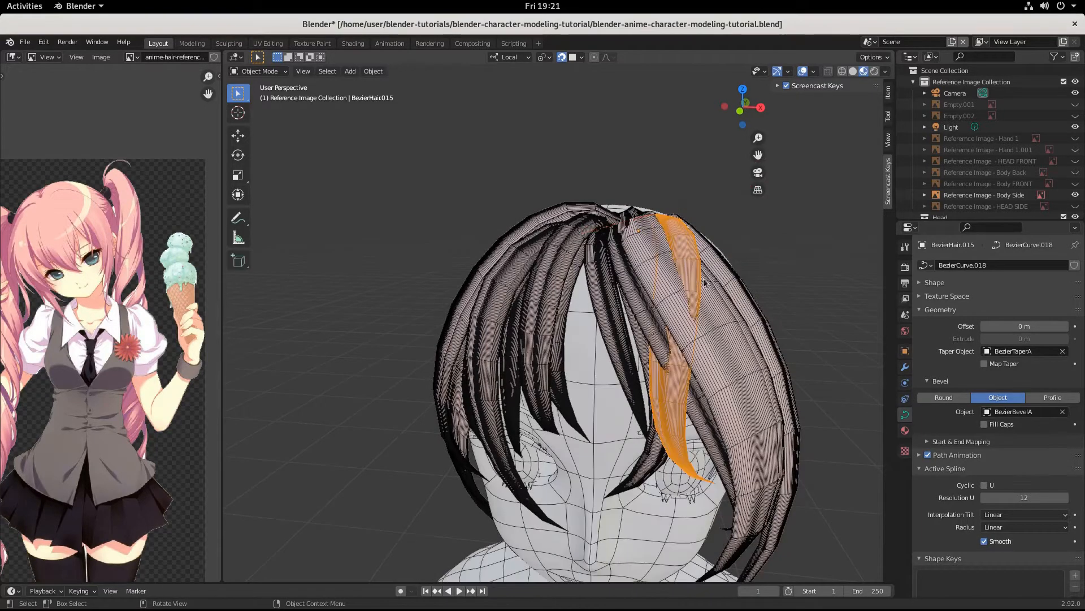
# Step: Move the whole bang strand further left across the forehead
pyautogui.press('g')
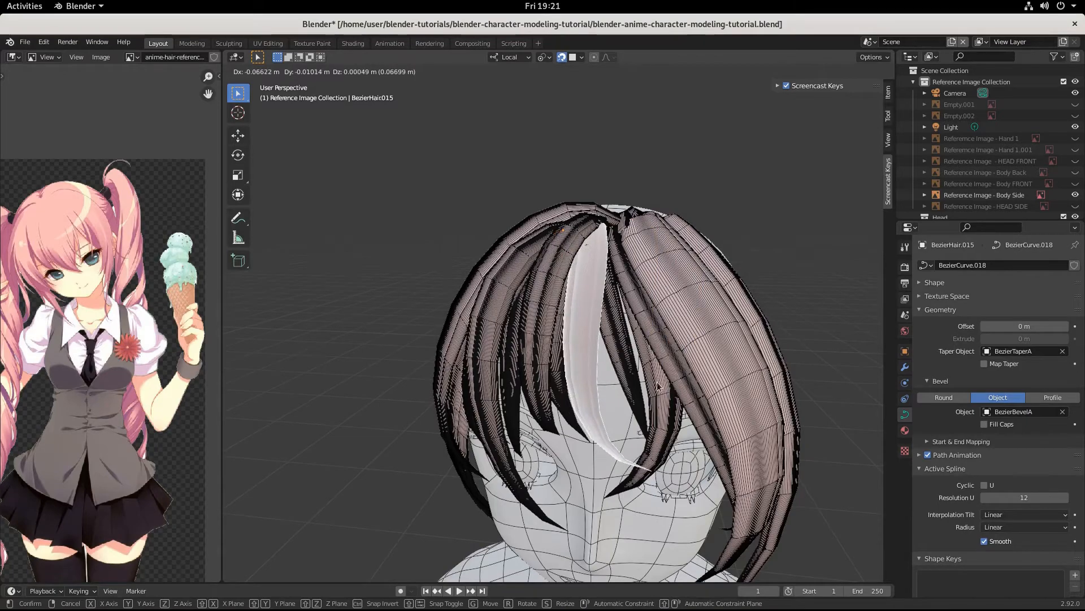
pyautogui.click(662, 390)
pyautogui.scroll(2, 662, 389)
pyautogui.moveTo(664, 386); pyautogui.dragTo(667, 351, button='middle')
pyautogui.scroll(-1, 655, 338)
# Step: In Edit Mode, move the selected point and shrink its handles to 0.724
pyautogui.press('Tab')
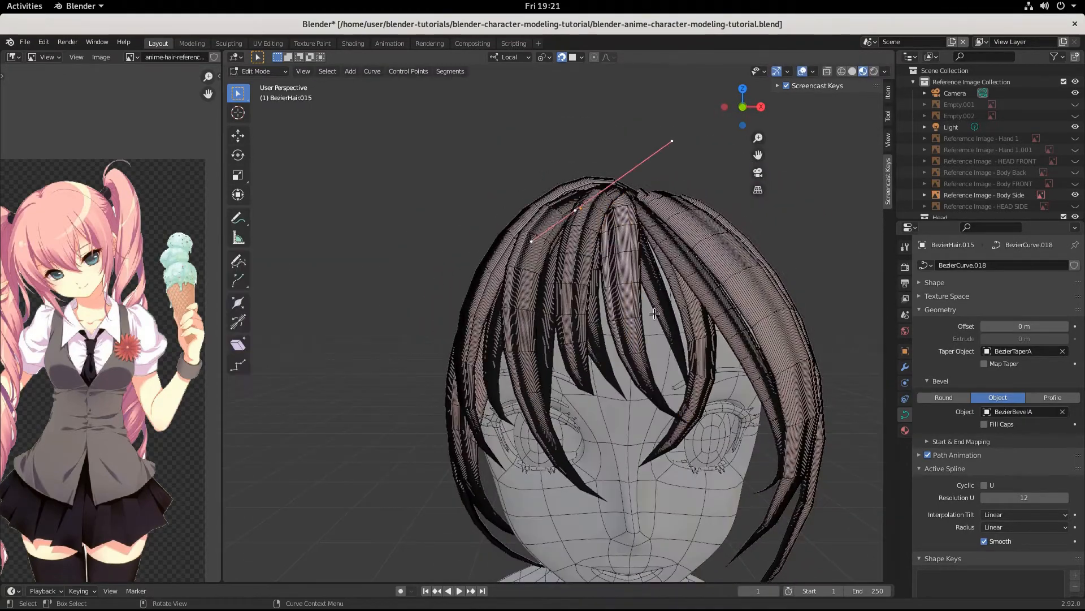
pyautogui.press('g')
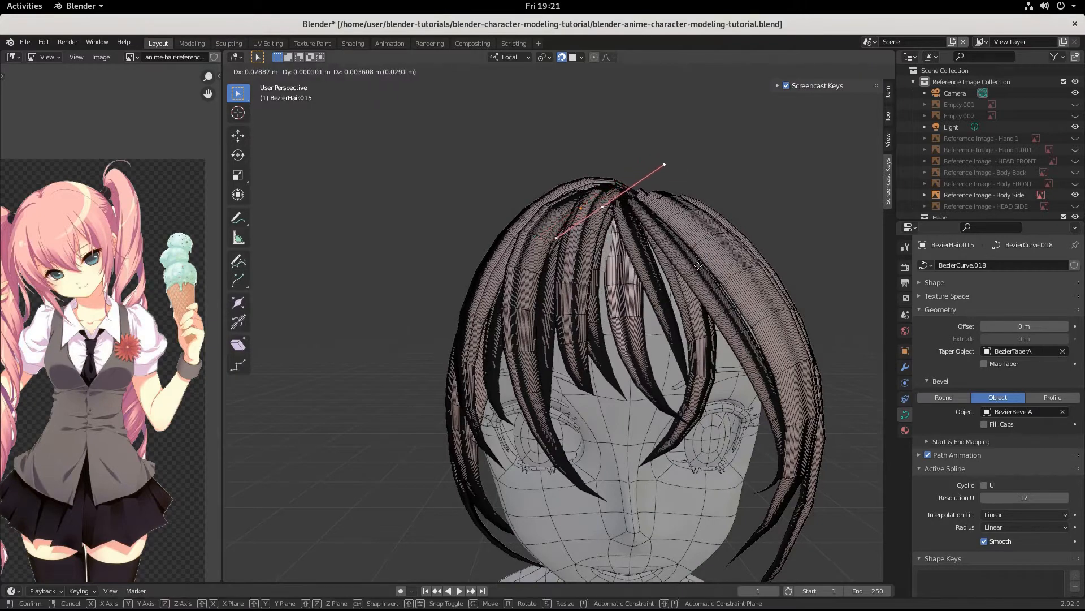
pyautogui.click(661, 280)
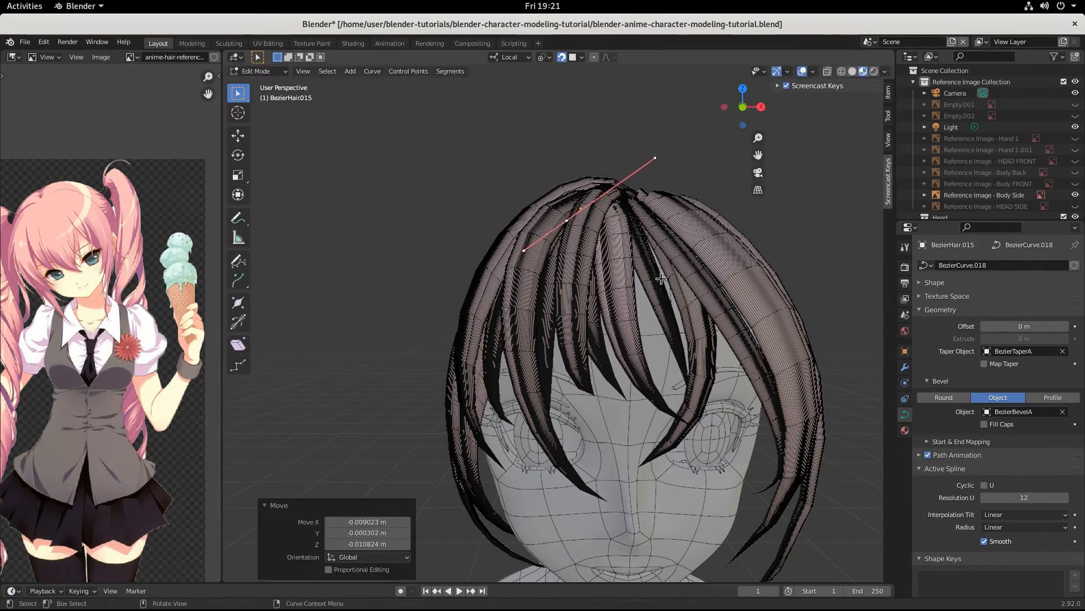
pyautogui.press('s')
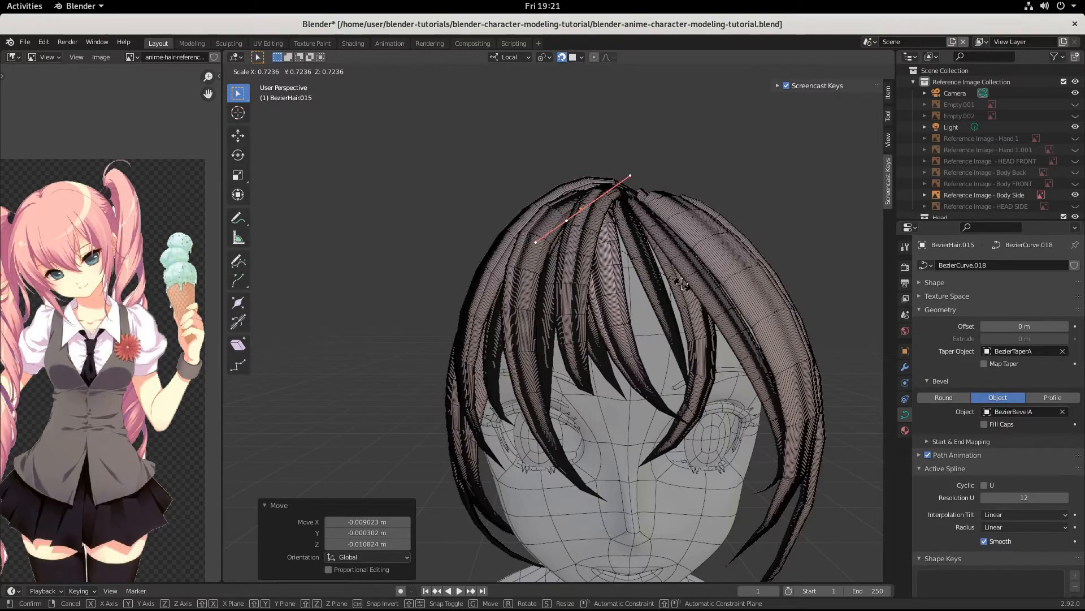
pyautogui.click(682, 284)
pyautogui.press('g')
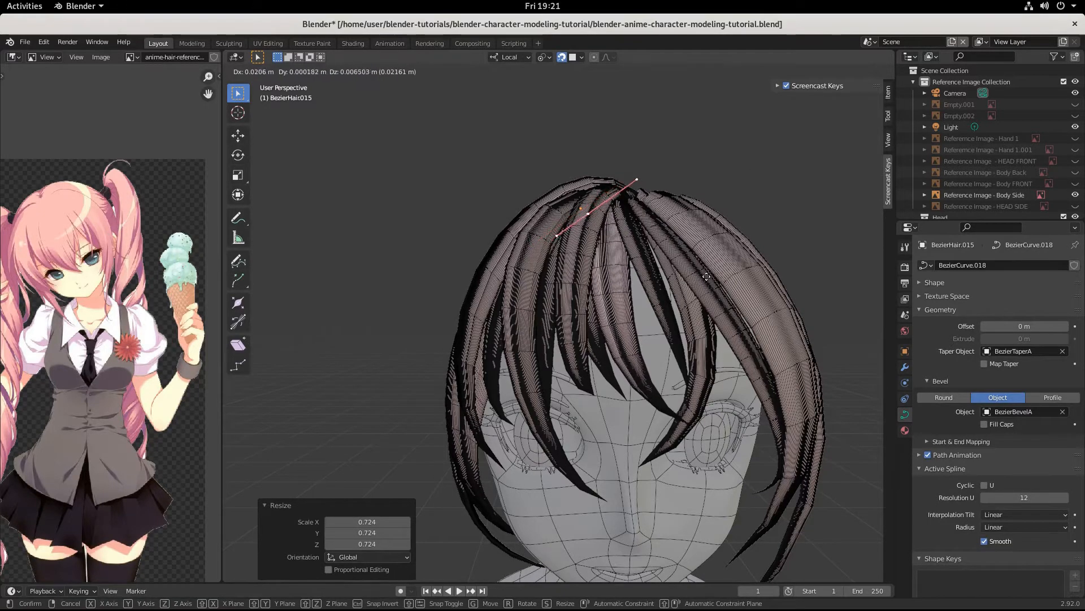
pyautogui.click(723, 273)
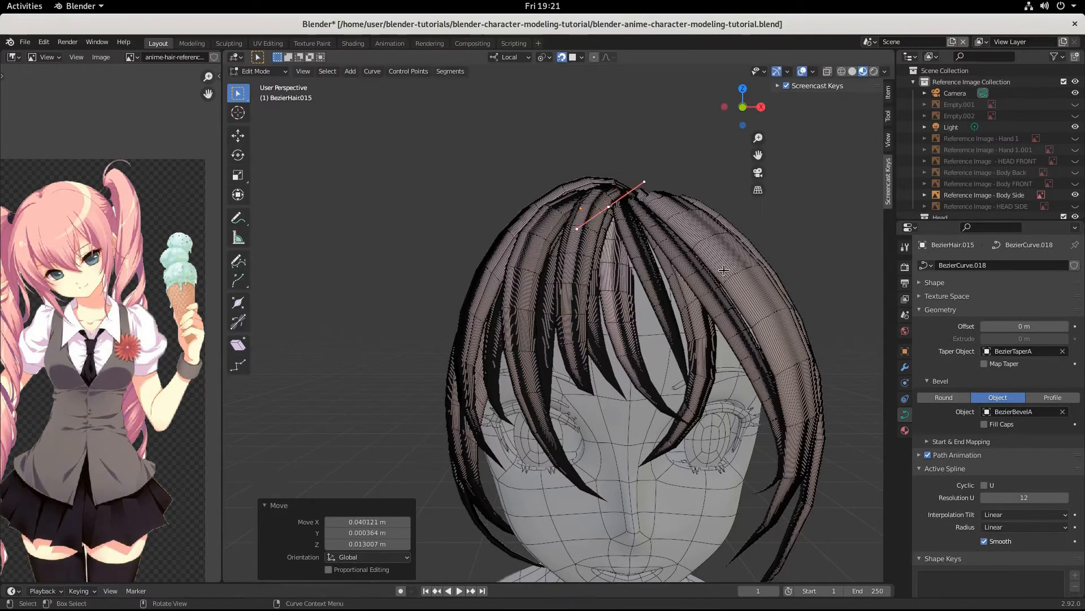
# Step: Pull the selected points closer to the head, checking from side and front views
pyautogui.moveTo(723, 273); pyautogui.dragTo(641, 311, button='middle')
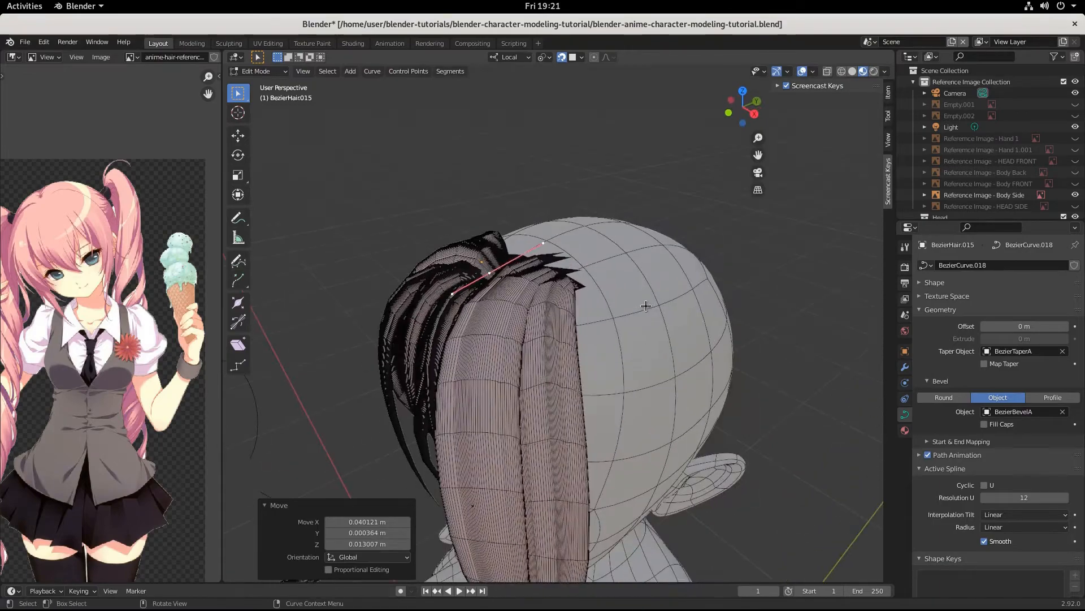
pyautogui.press('g')
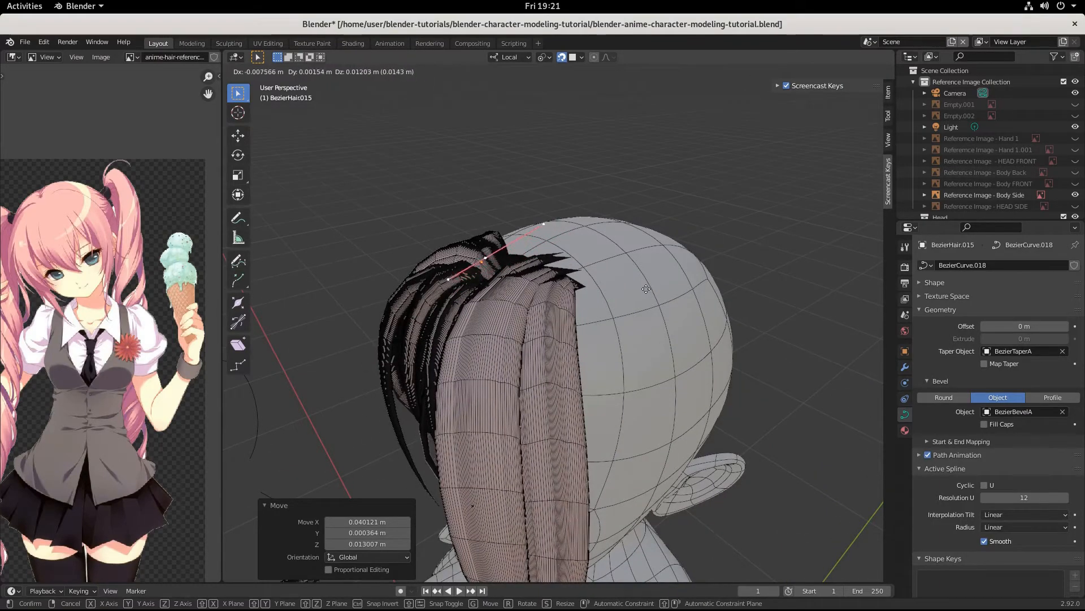
pyautogui.click(647, 289)
pyautogui.moveTo(646, 289); pyautogui.dragTo(640, 288, button='middle')
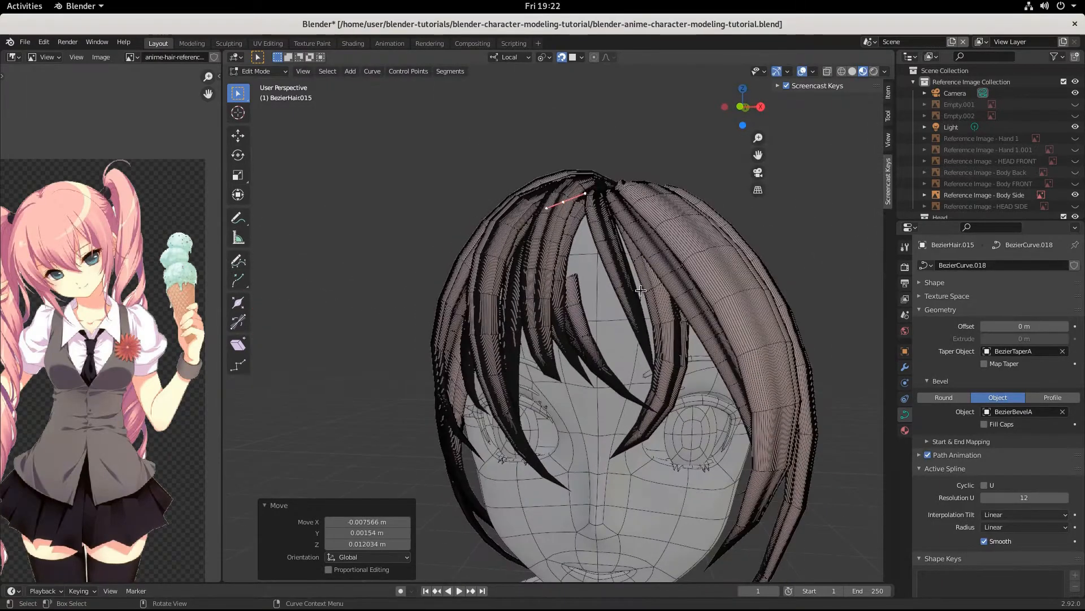
pyautogui.press('g')
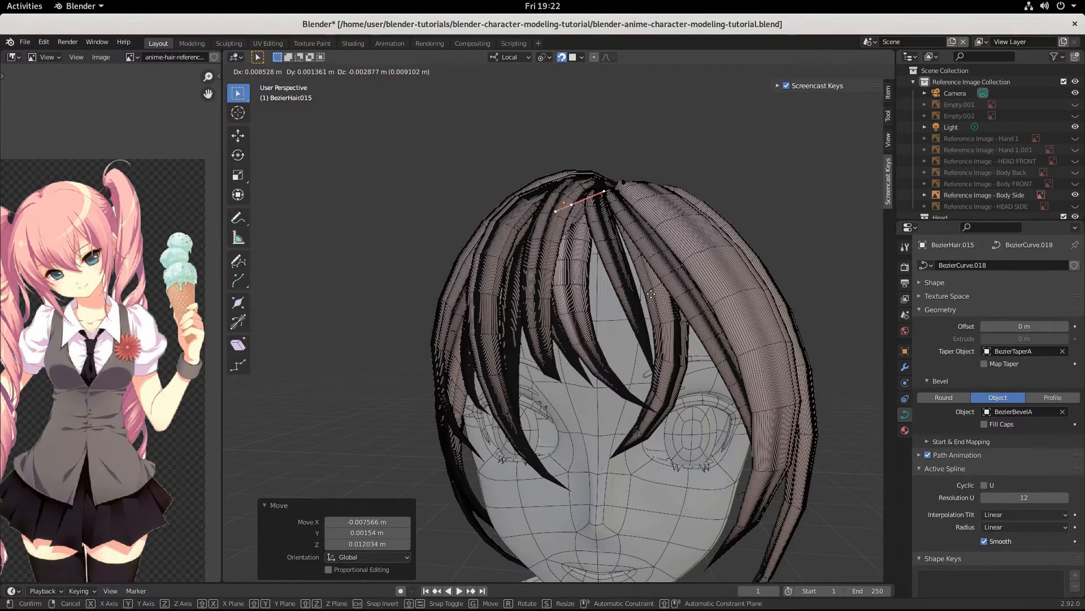
pyautogui.click(656, 292)
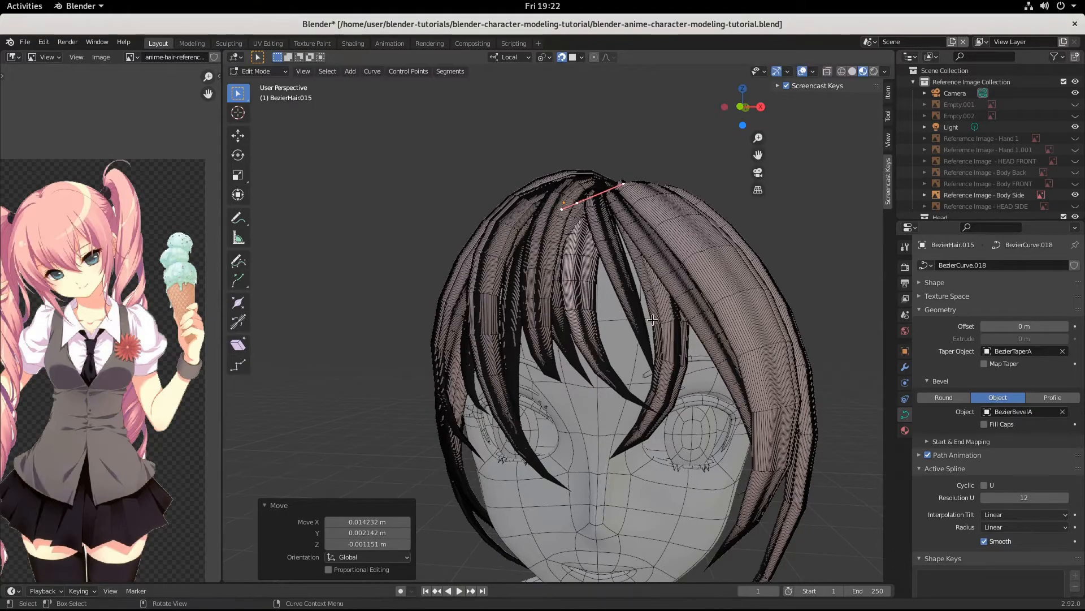
pyautogui.scroll(-3, 656, 293)
pyautogui.moveTo(656, 293); pyautogui.dragTo(688, 322, button='middle')
pyautogui.scroll(3, 678, 322)
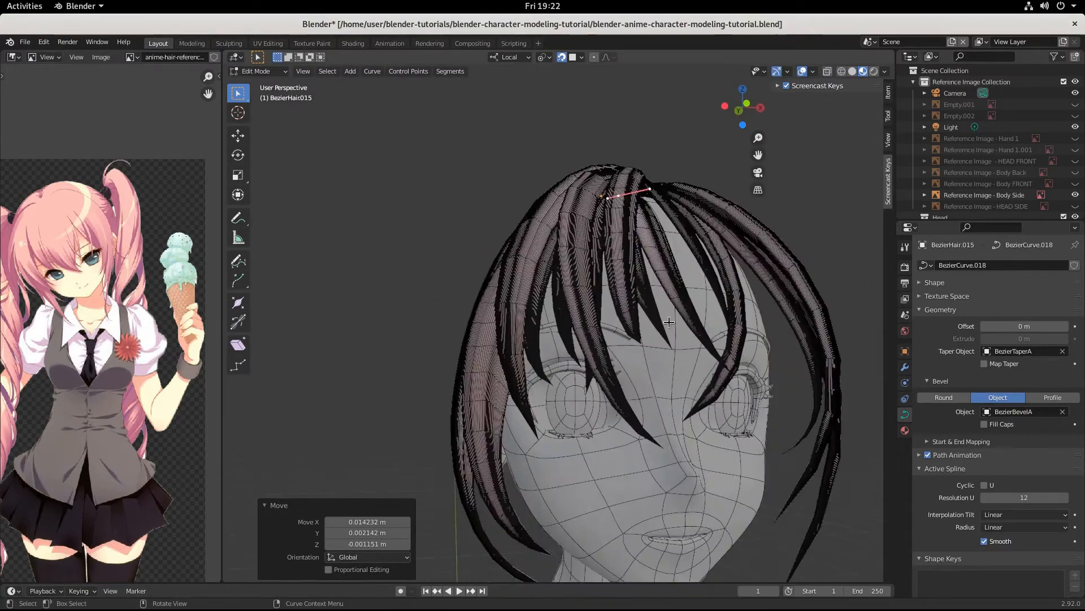
# Step: Shift the crown control points about 0.015, 0.004, -0.002 m and Ctrl+right-click to extrude a new tip point
pyautogui.press('g')
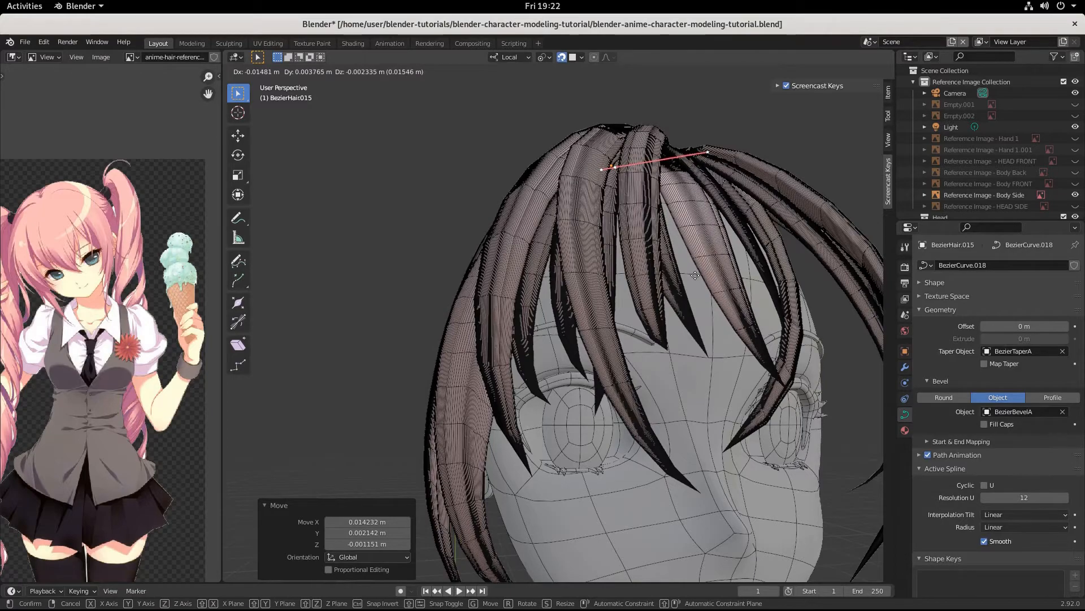
pyautogui.click(695, 275)
pyautogui.moveTo(695, 275); pyautogui.dragTo(612, 386, button='middle')
pyautogui.scroll(2, 625, 367)
pyautogui.keyDown('ctrl'); pyautogui.rightClick(636, 392); pyautogui.keyUp('ctrl')
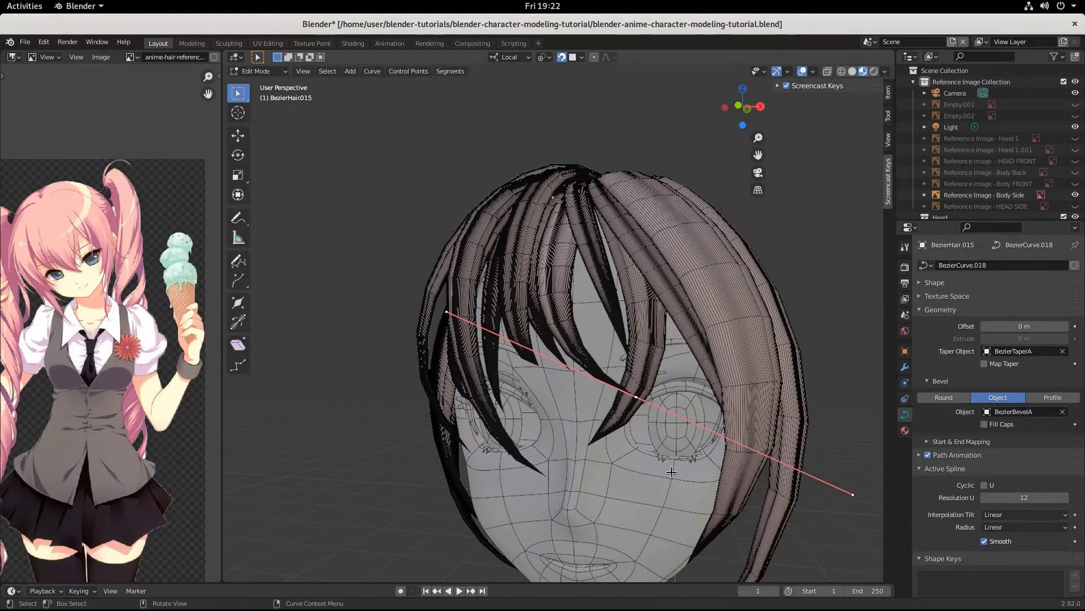
# Step: Place the new tip point between the eyes and shrink its handles to 0.690
pyautogui.press('g')
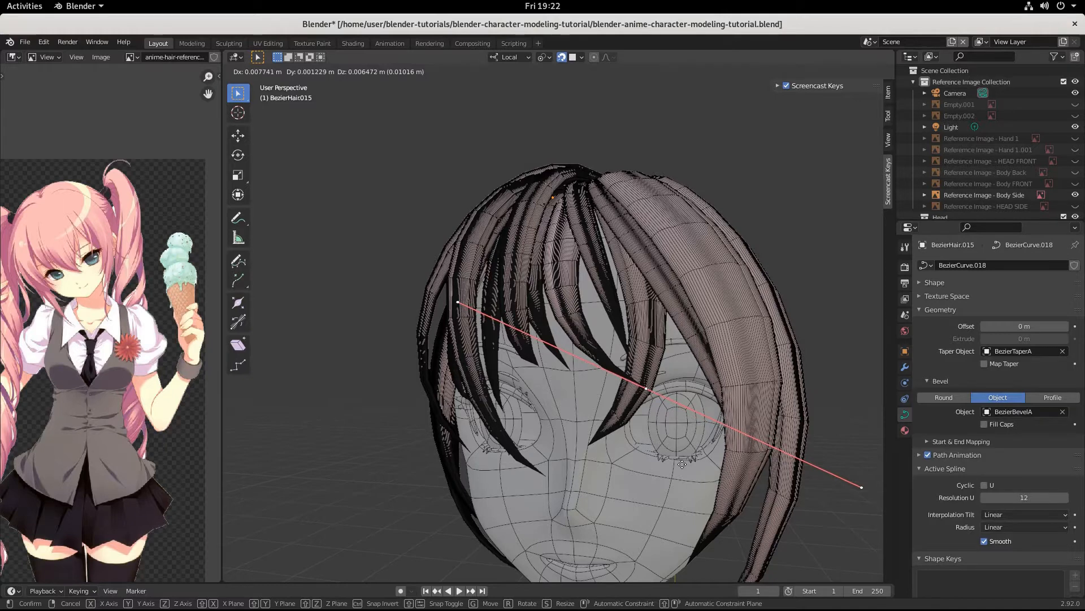
pyautogui.click(720, 478)
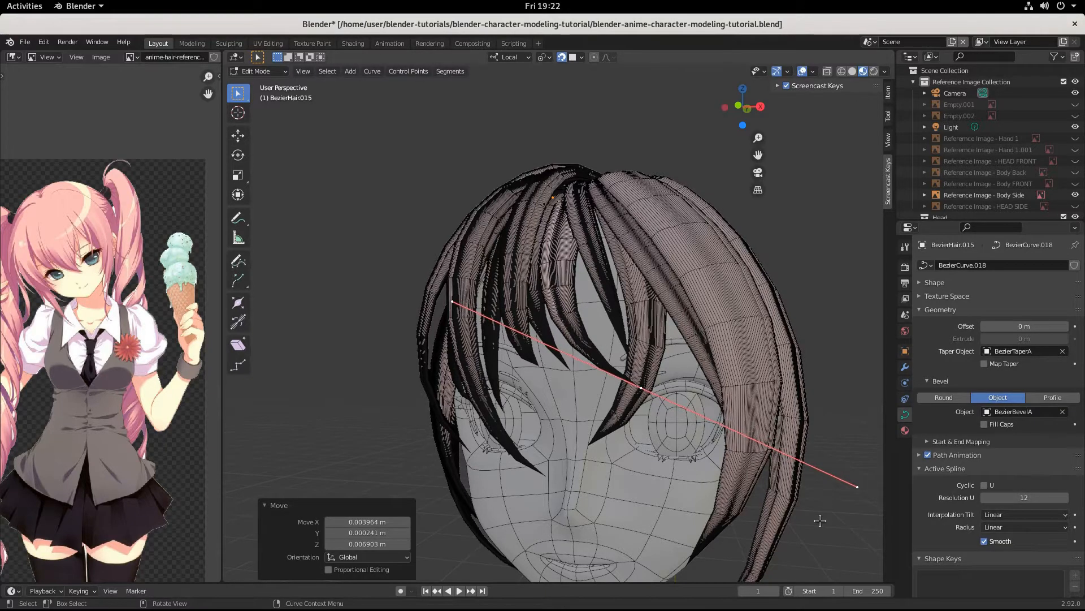
pyautogui.press('s')
pyautogui.click(760, 489)
pyautogui.press('g')
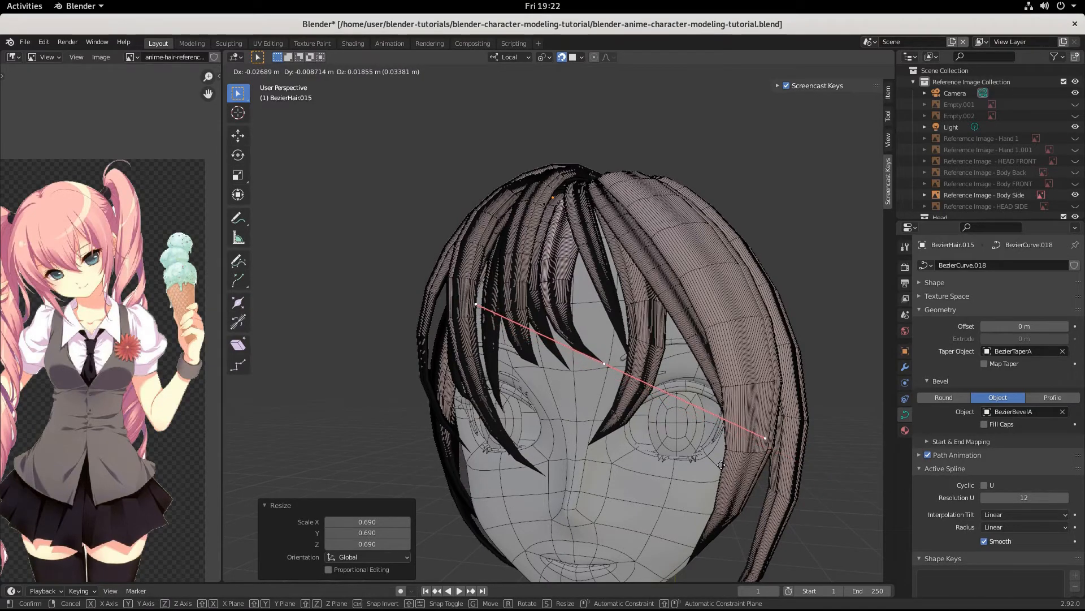
pyautogui.click(726, 466)
# Step: Orbit and zoom around the head to inspect the finished bang
pyautogui.scroll(-3, 725, 467)
pyautogui.moveTo(725, 467); pyautogui.dragTo(632, 415, button='middle')
pyautogui.scroll(6, 623, 471)
pyautogui.scroll(-3, 622, 471)
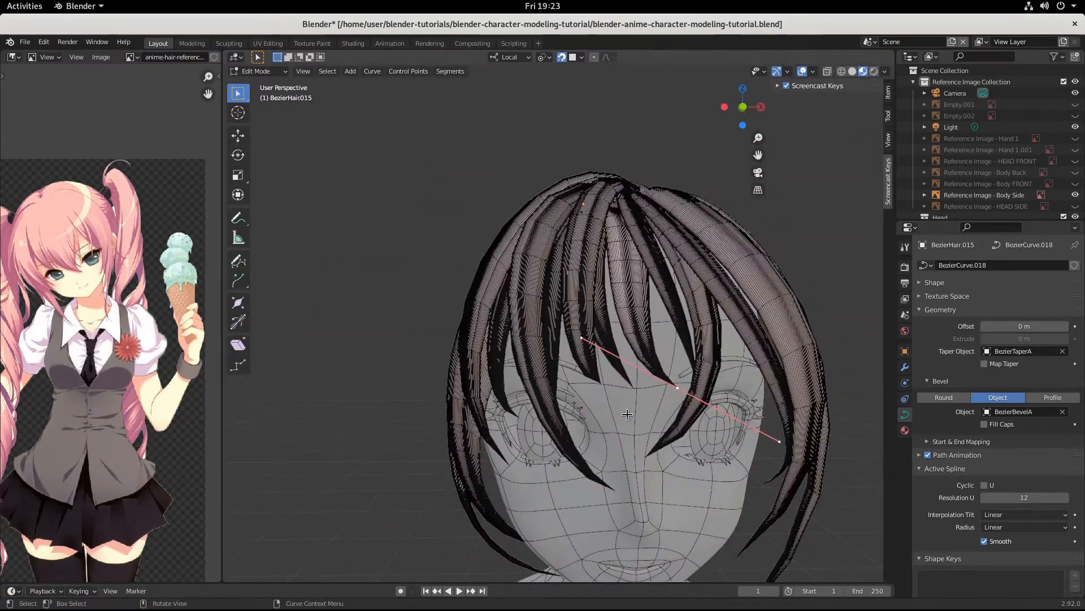
pyautogui.moveTo(650, 361); pyautogui.dragTo(622, 413, button='middle')
pyautogui.scroll(-3, 638, 380)
pyautogui.scroll(3, 562, 367)
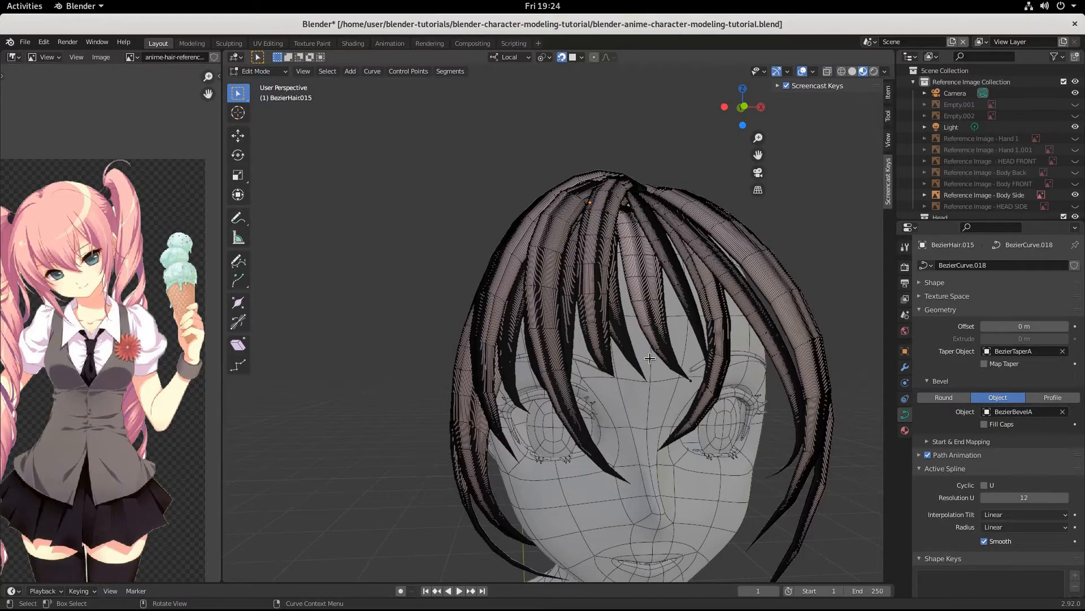
pyautogui.moveTo(647, 297); pyautogui.dragTo(626, 284, button='middle')
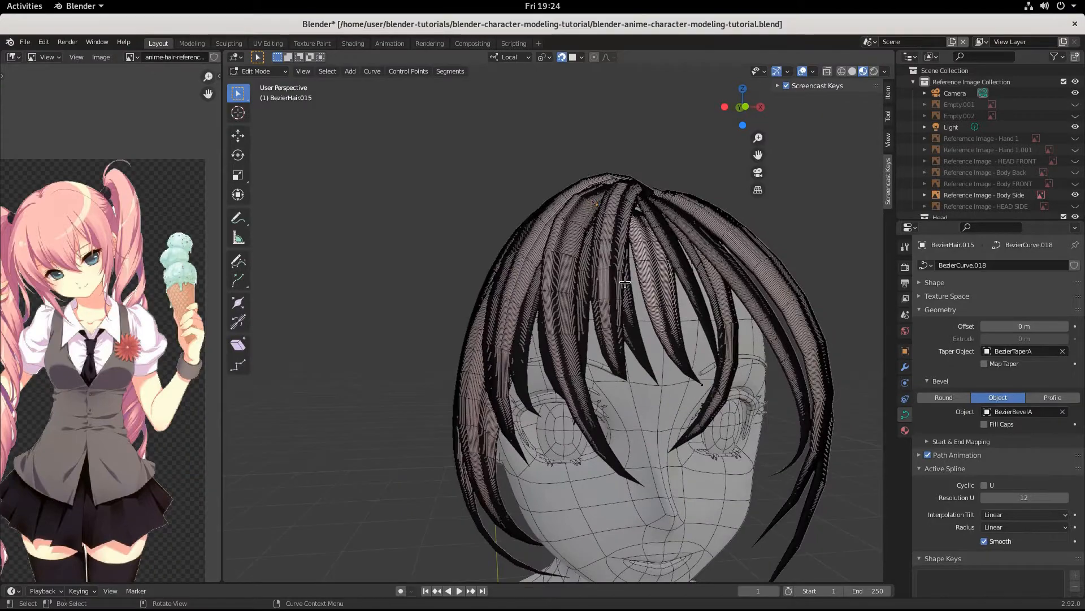
# Step: Back in Object Mode, duplicate the left-side strand BezierHair.007 in place
pyautogui.press('Tab')
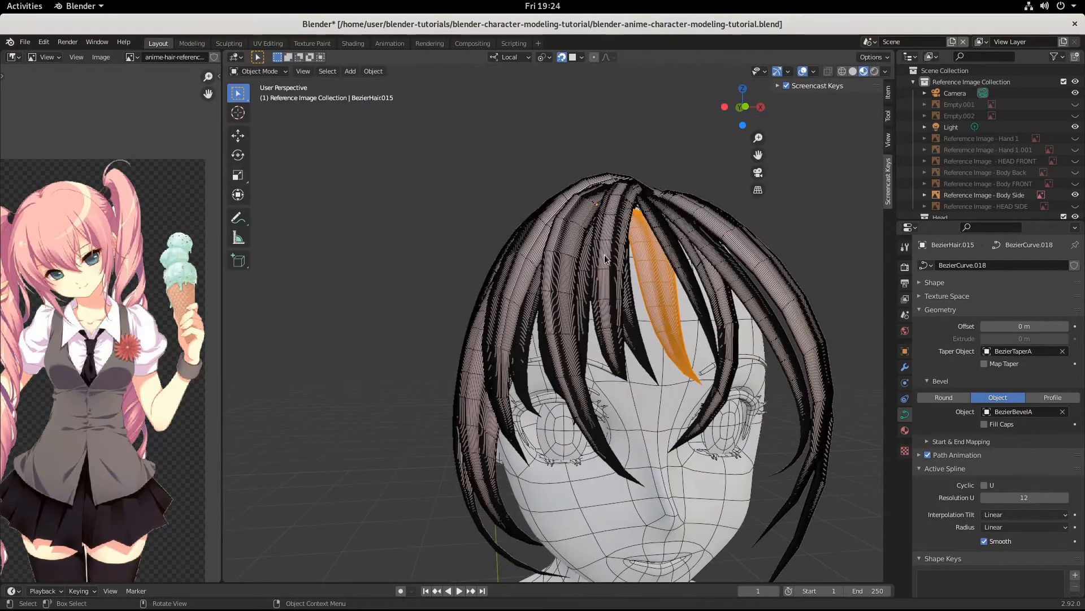
pyautogui.moveTo(666, 402); pyautogui.dragTo(641, 400, button='middle')
pyautogui.click(477, 298)
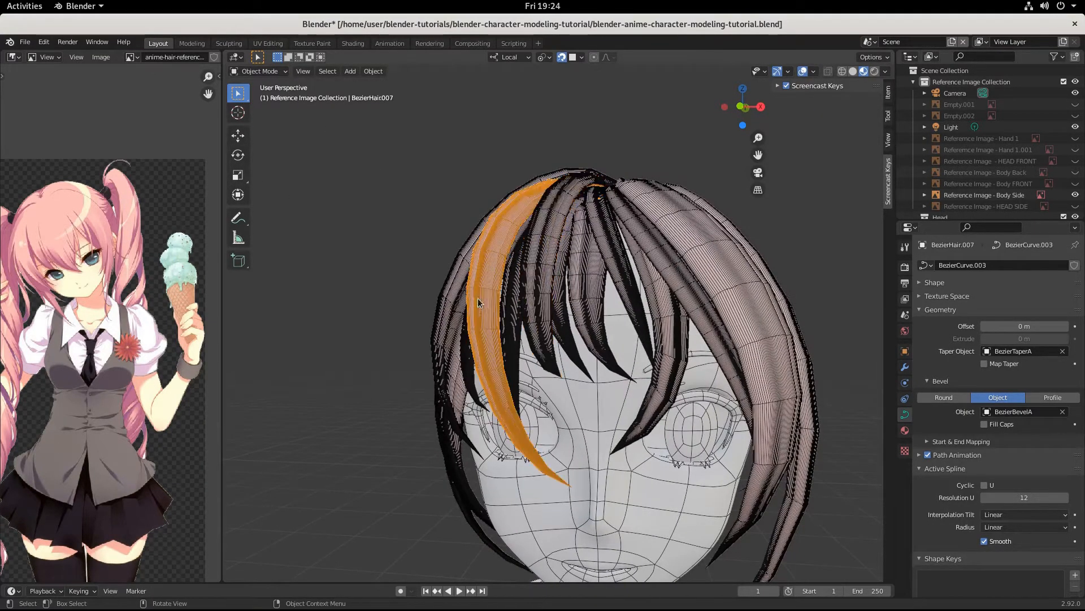
pyautogui.hotkey('shift', 'd')
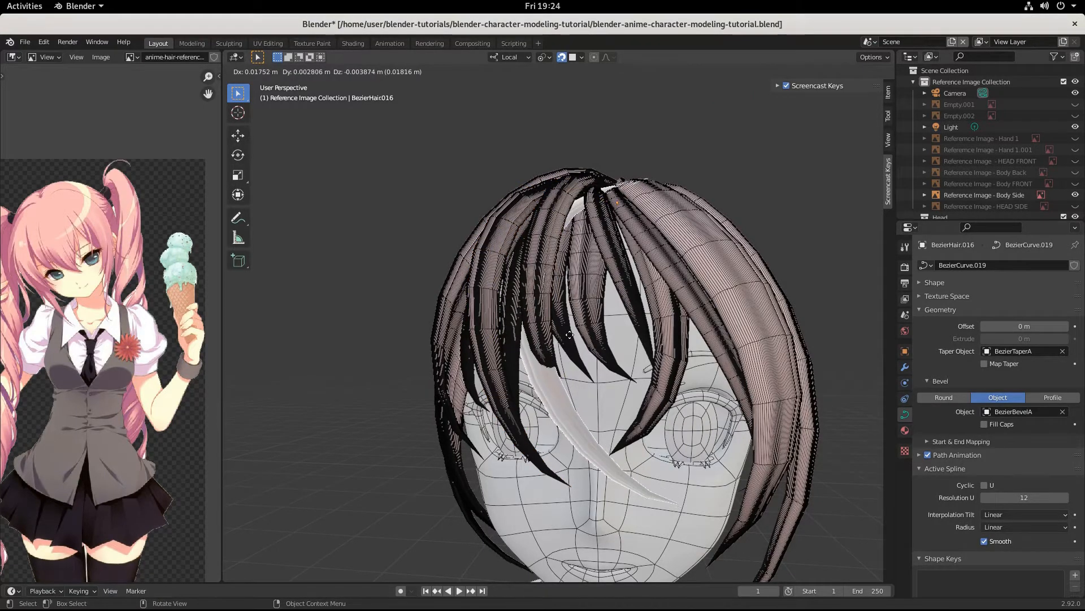
pyautogui.rightClick(569, 335)
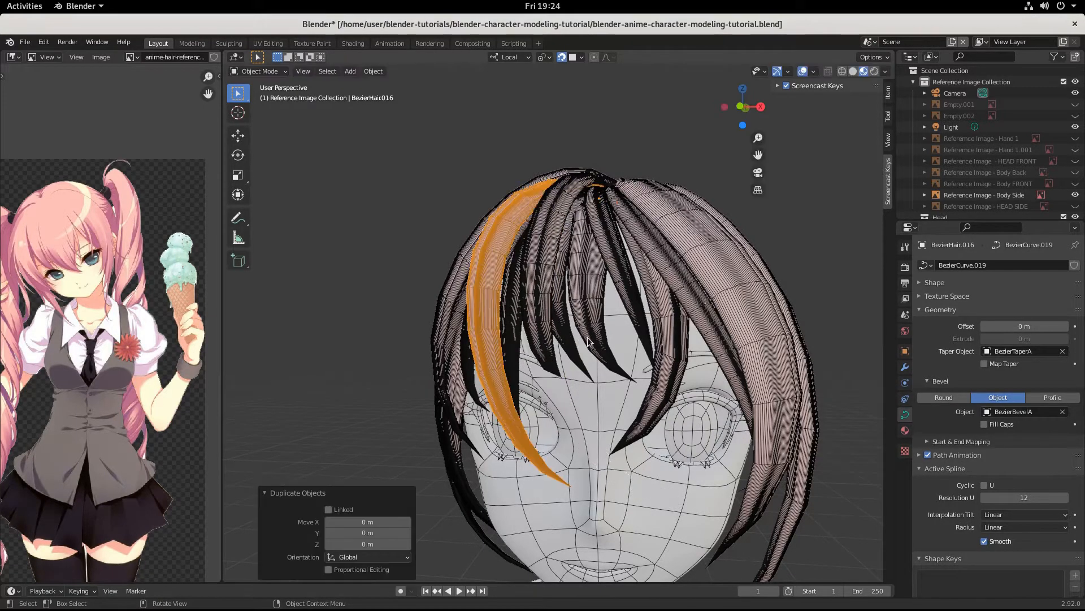
# Step: Move duplicate BezierHair016 about 0.027, 0.004, 0.004 m and select a control point in Edit Mode
pyautogui.press('g')
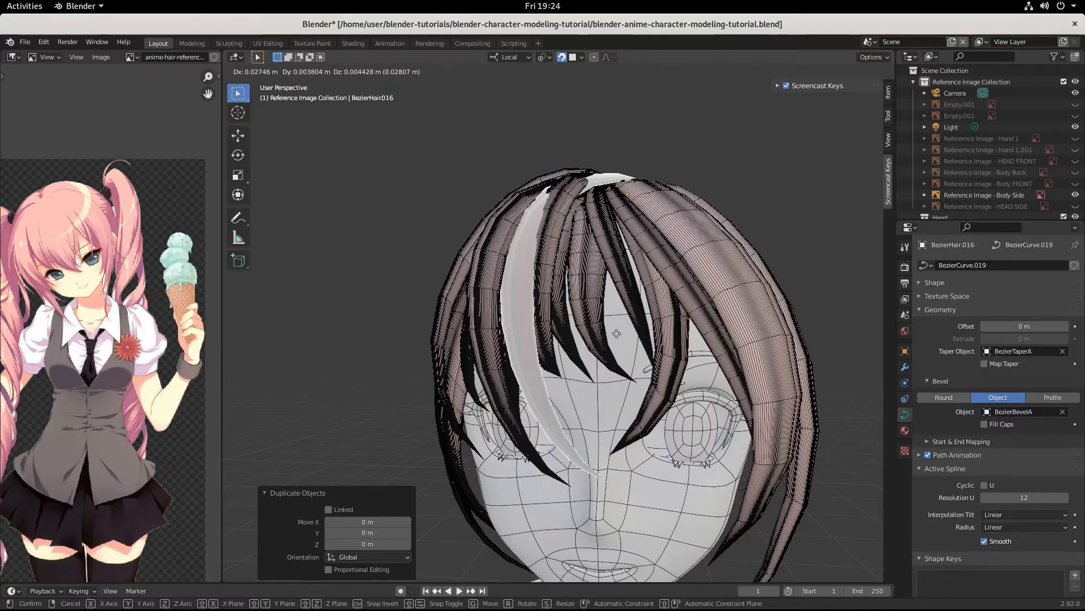
pyautogui.click(616, 332)
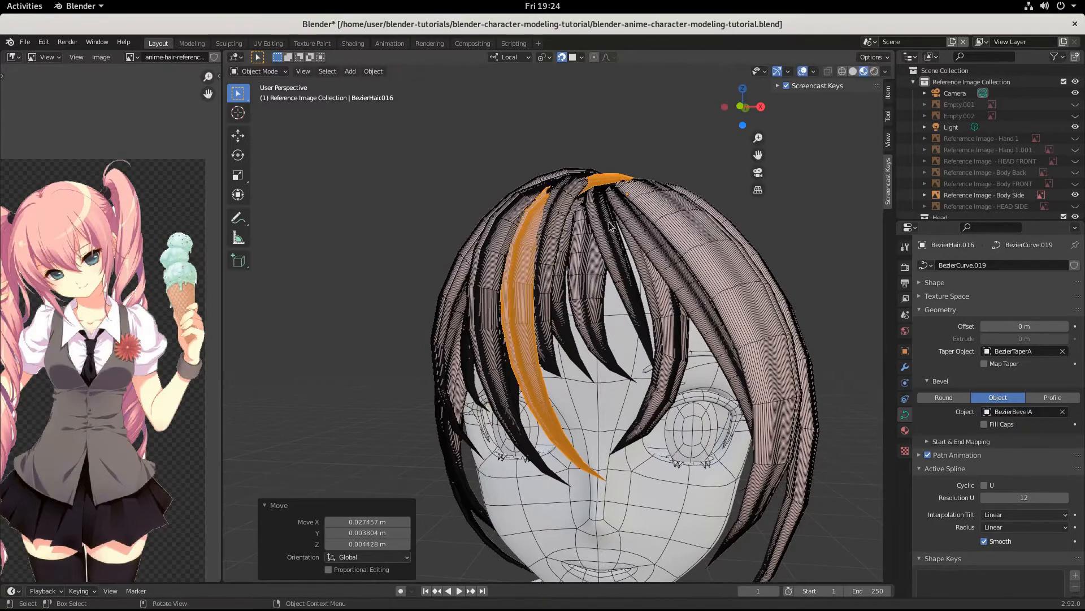
pyautogui.moveTo(638, 269); pyautogui.dragTo(645, 339, button='middle')
pyautogui.press('Tab')
pyautogui.click(650, 204)
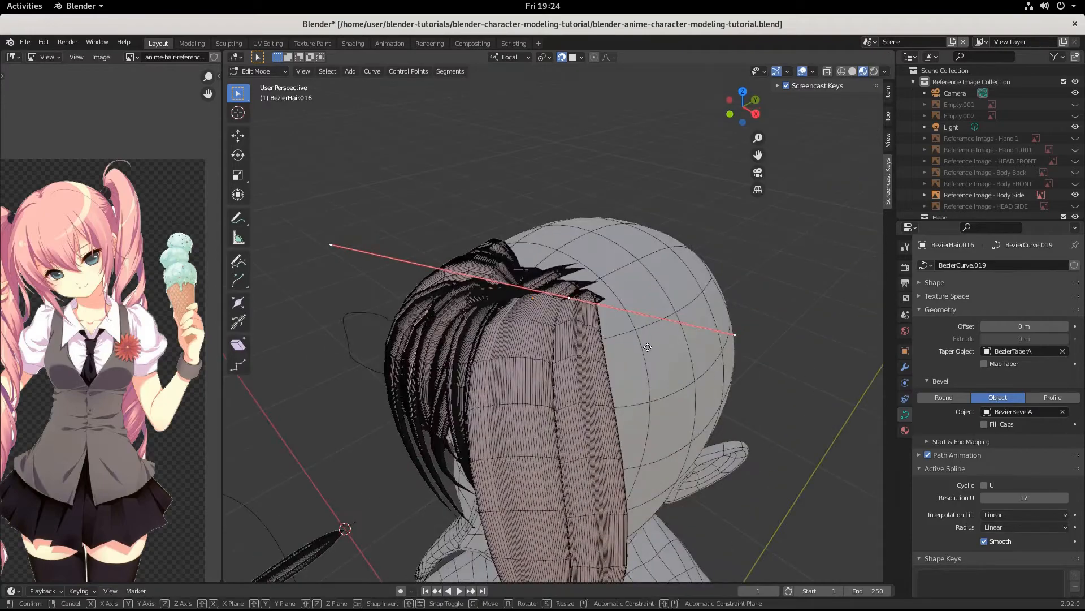
# Step: Move the root control point, shrink the points to about 0.86, and shift them left and down
pyautogui.press('g')
pyautogui.click(636, 331)
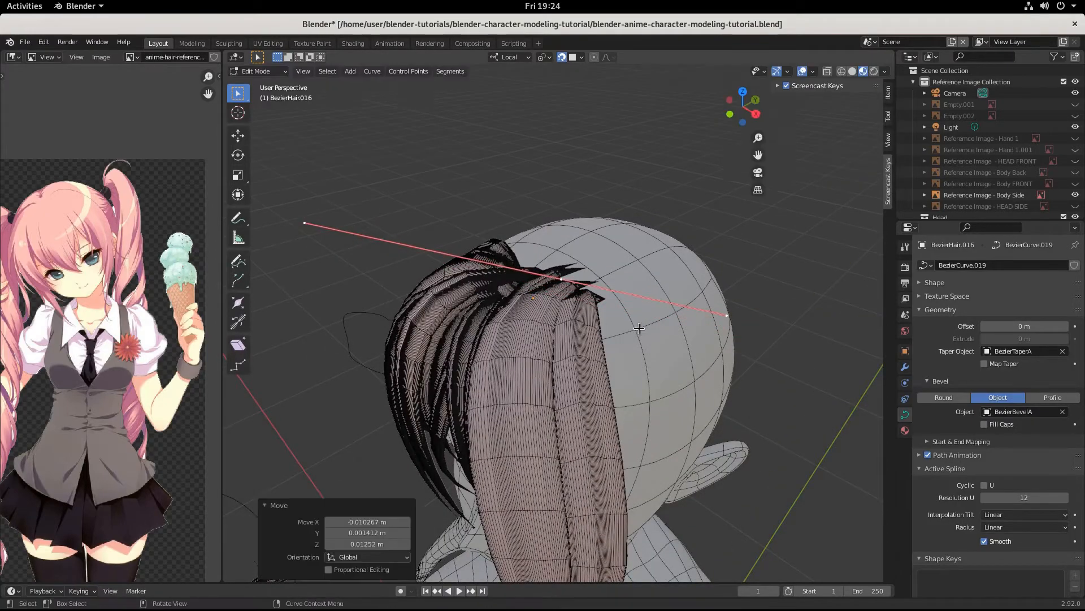
pyautogui.moveTo(636, 331); pyautogui.dragTo(677, 383, button='middle')
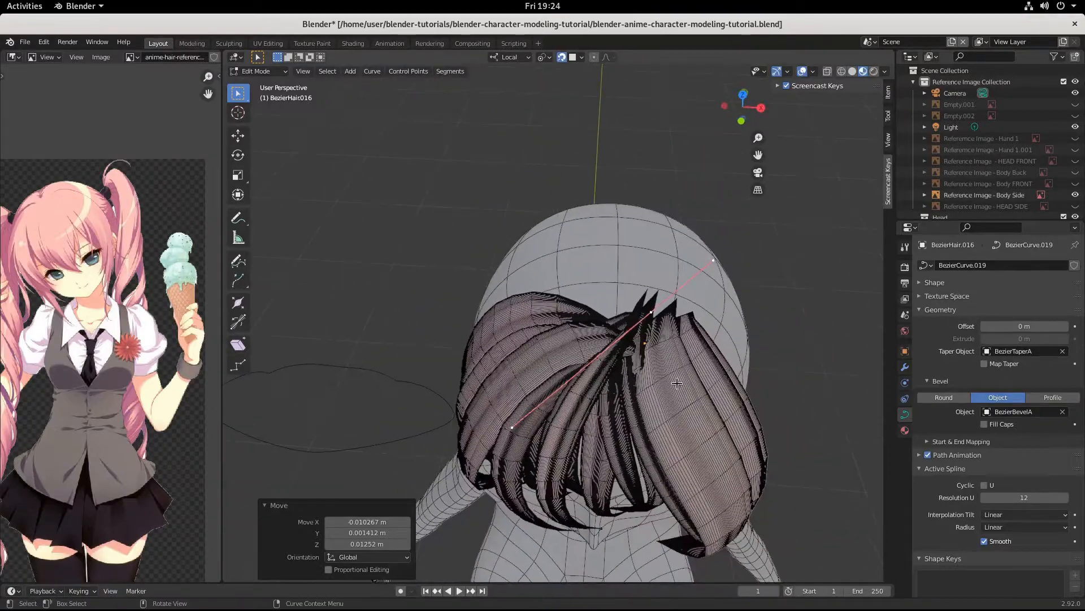
pyautogui.press('s')
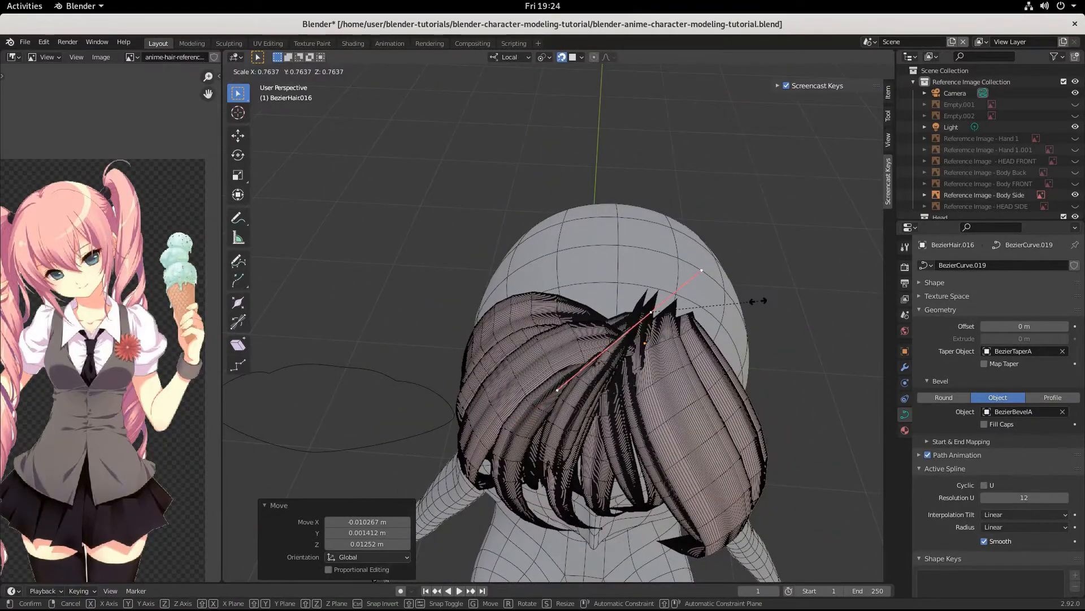
pyautogui.click(770, 305)
pyautogui.moveTo(636, 402); pyautogui.dragTo(582, 350, button='middle')
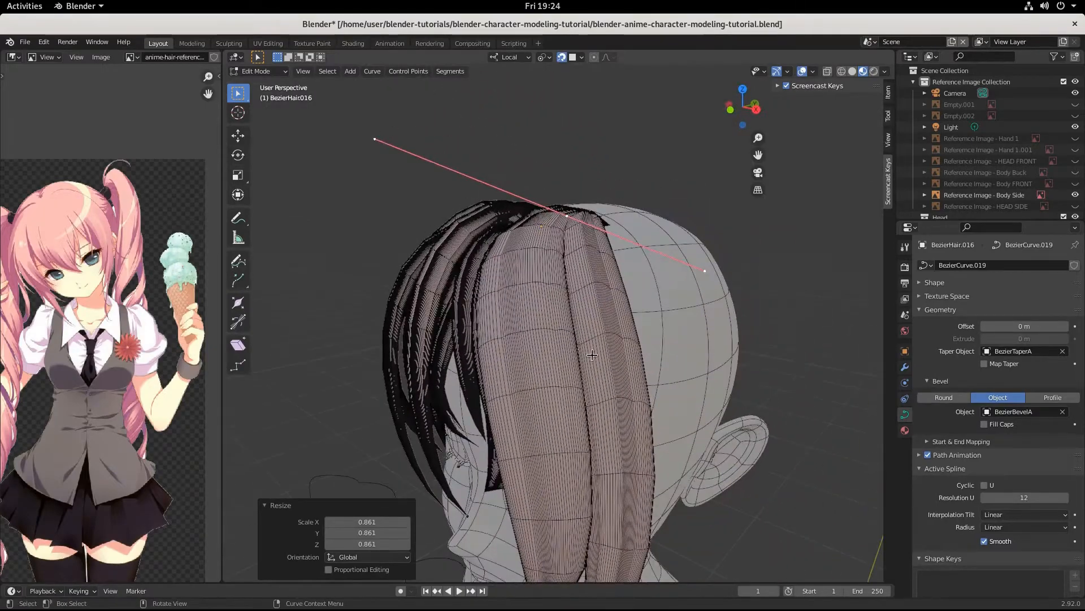
pyautogui.press('g')
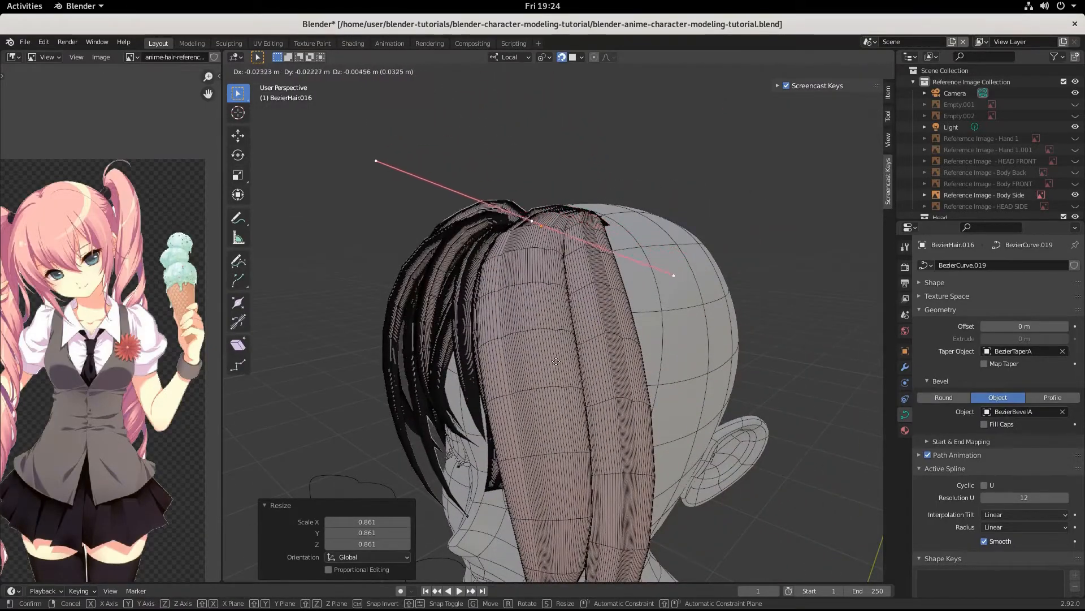
pyautogui.click(561, 368)
pyautogui.moveTo(563, 372); pyautogui.dragTo(601, 471, button='middle')
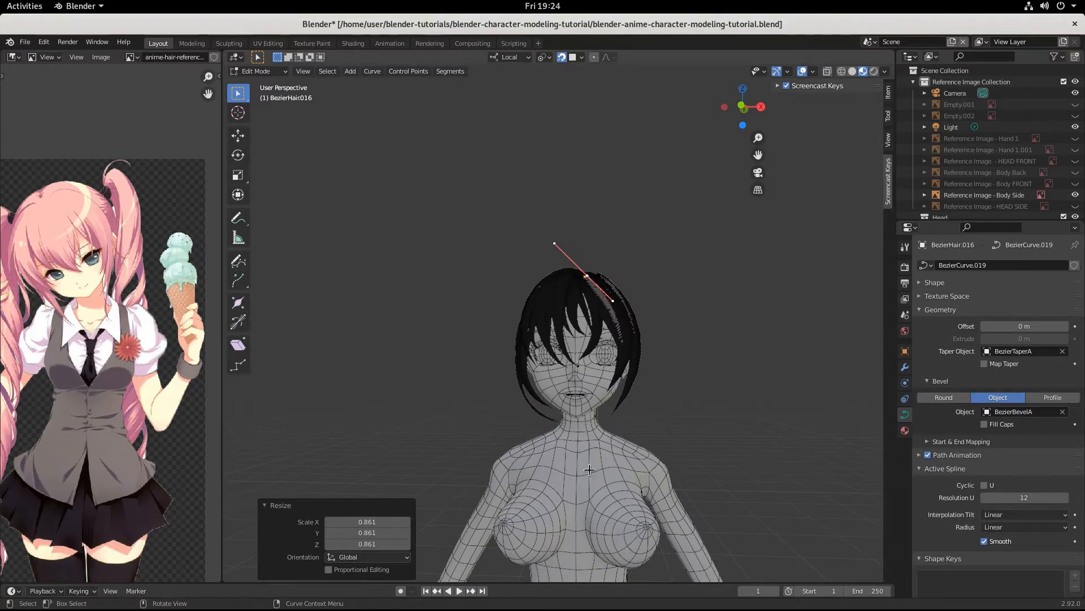
pyautogui.scroll(5, 589, 469)
# Step: Rotate the tip point's handles 119° and move the tip down and left toward the eye
pyautogui.keyDown('ctrl'); pyautogui.rightClick(608, 433); pyautogui.keyUp('ctrl')
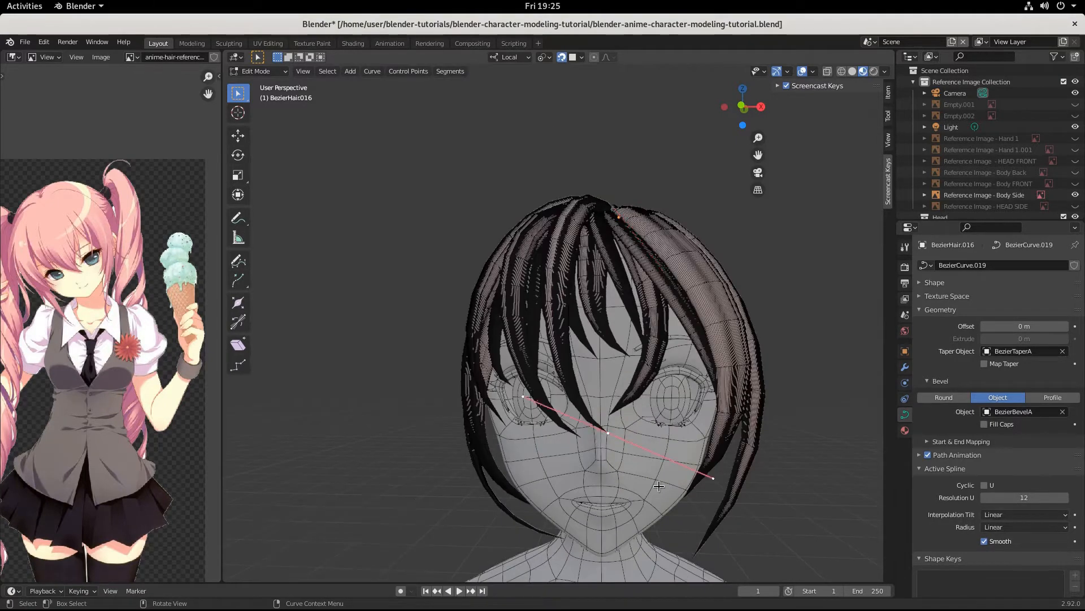
pyautogui.press('r')
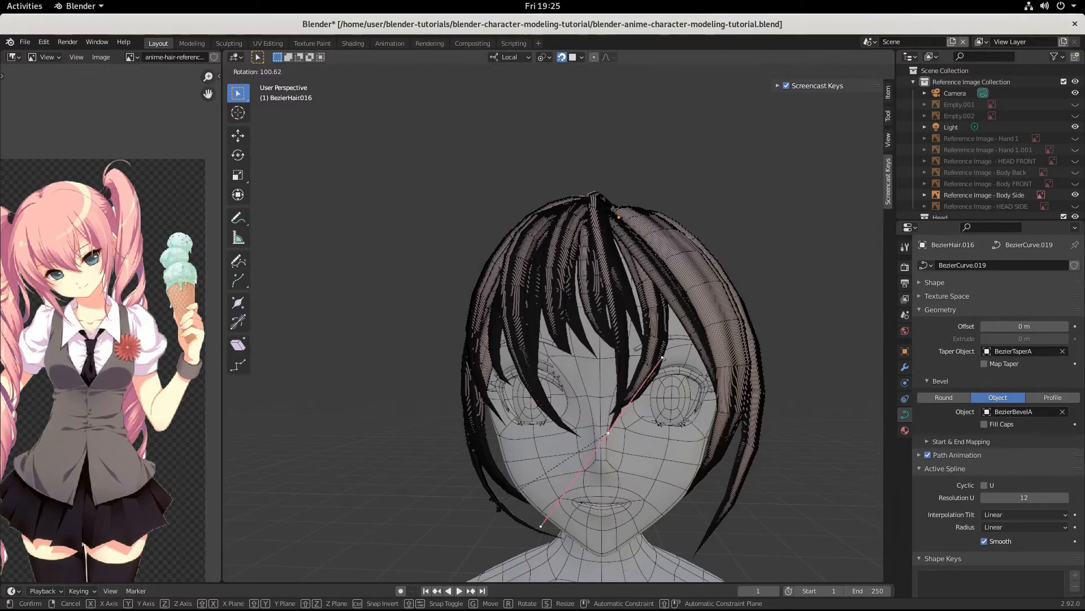
pyautogui.click(438, 478)
pyautogui.press('g')
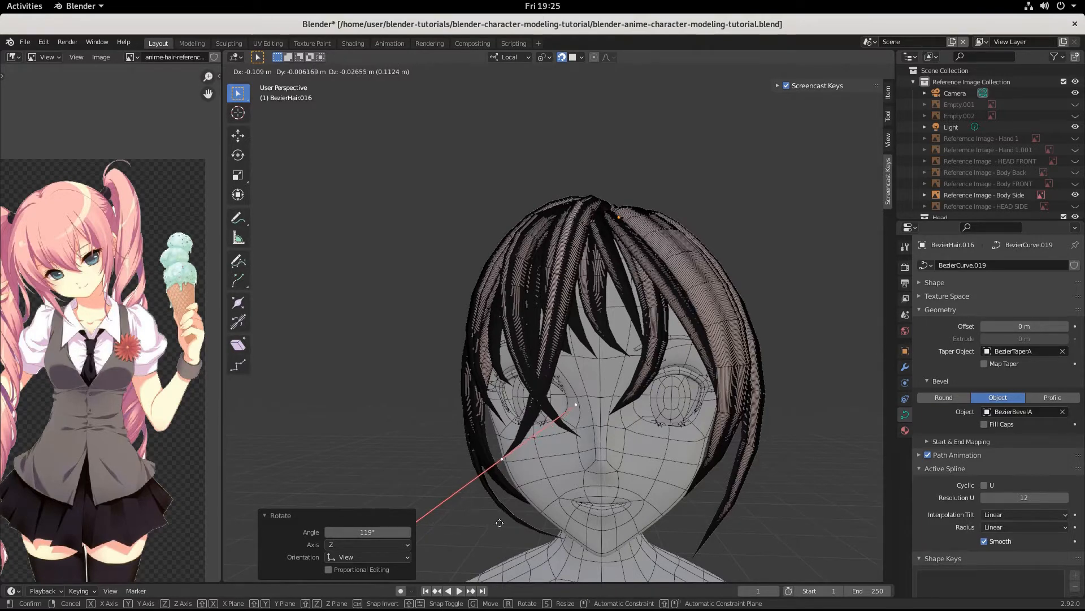
pyautogui.click(507, 505)
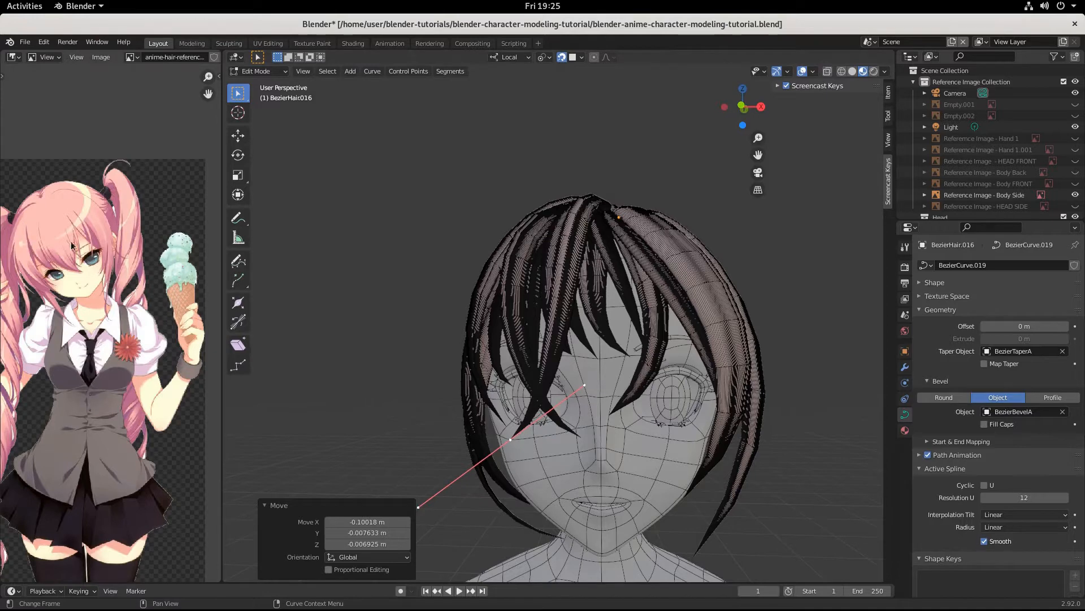
# Step: Leave Edit Mode, select another front-bang strand and enter its Edit Mode
pyautogui.press('Tab')
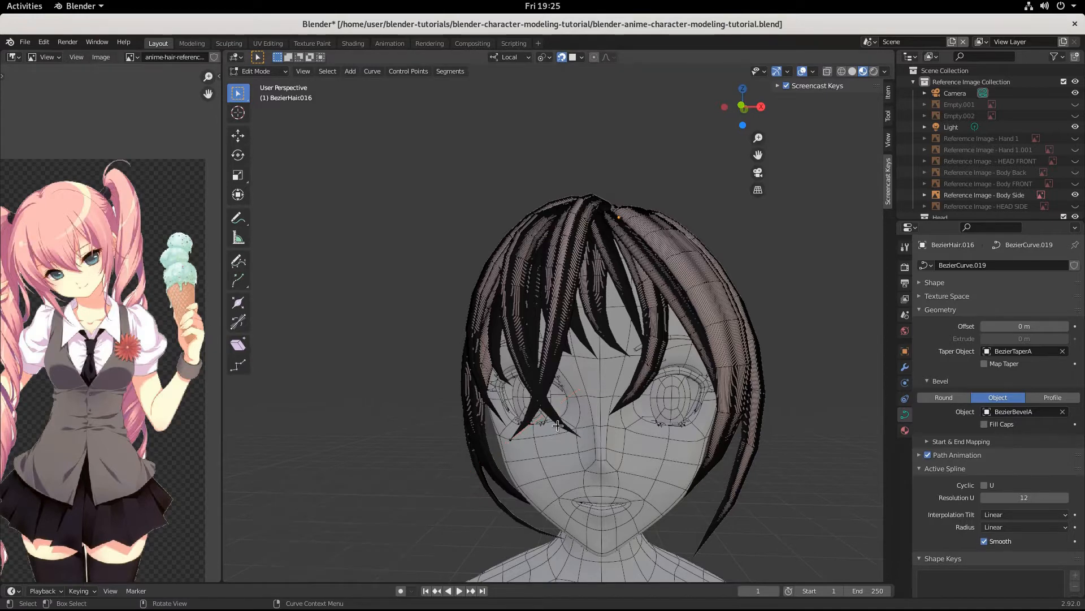
pyautogui.click(504, 347)
pyautogui.press('Tab')
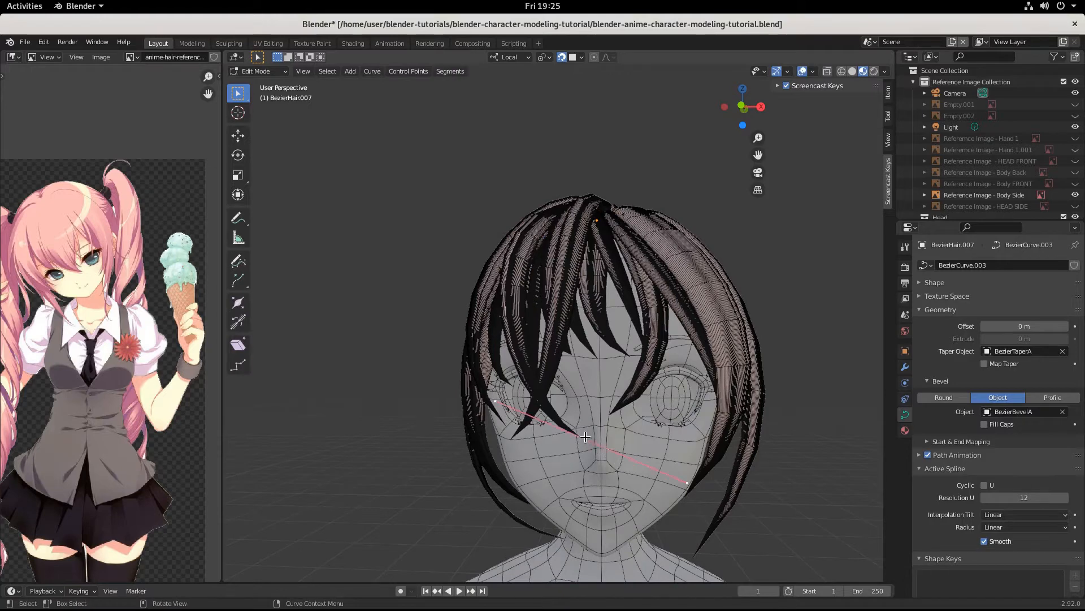
# Step: Bend BezierHair.007's tip 128° and shift its tip points left and down
pyautogui.press('r')
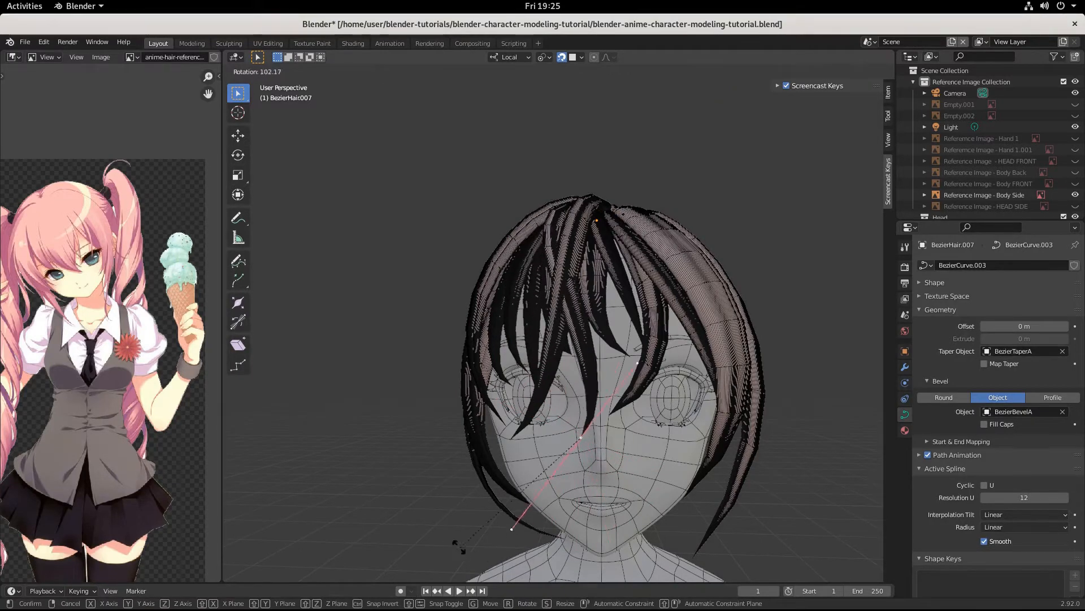
pyautogui.click(391, 500)
pyautogui.press('g')
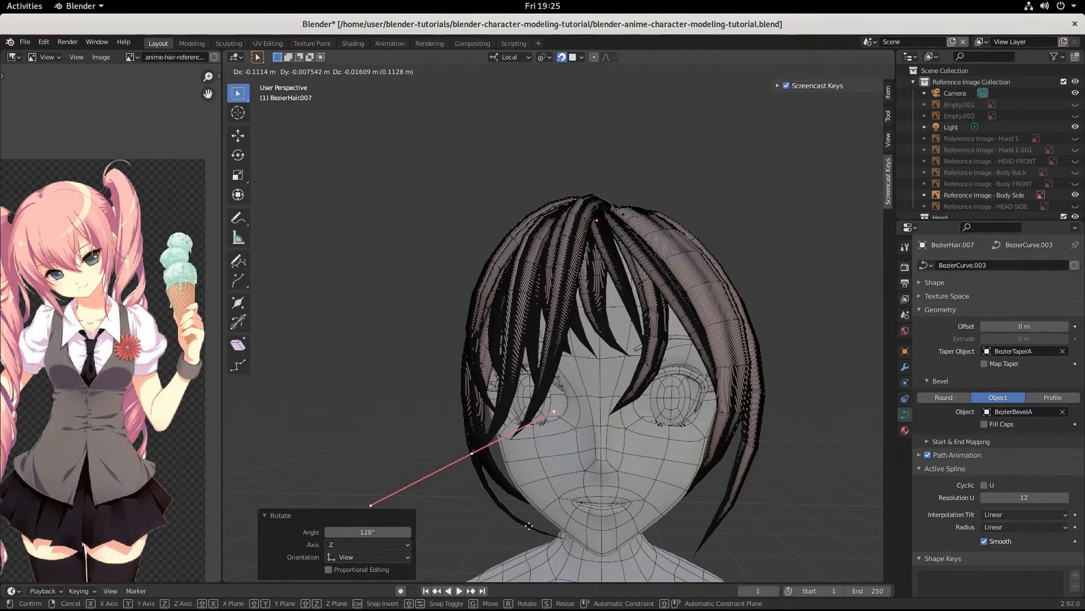
pyautogui.click(528, 544)
pyautogui.moveTo(529, 542); pyautogui.dragTo(660, 488, button='middle')
pyautogui.click(649, 431)
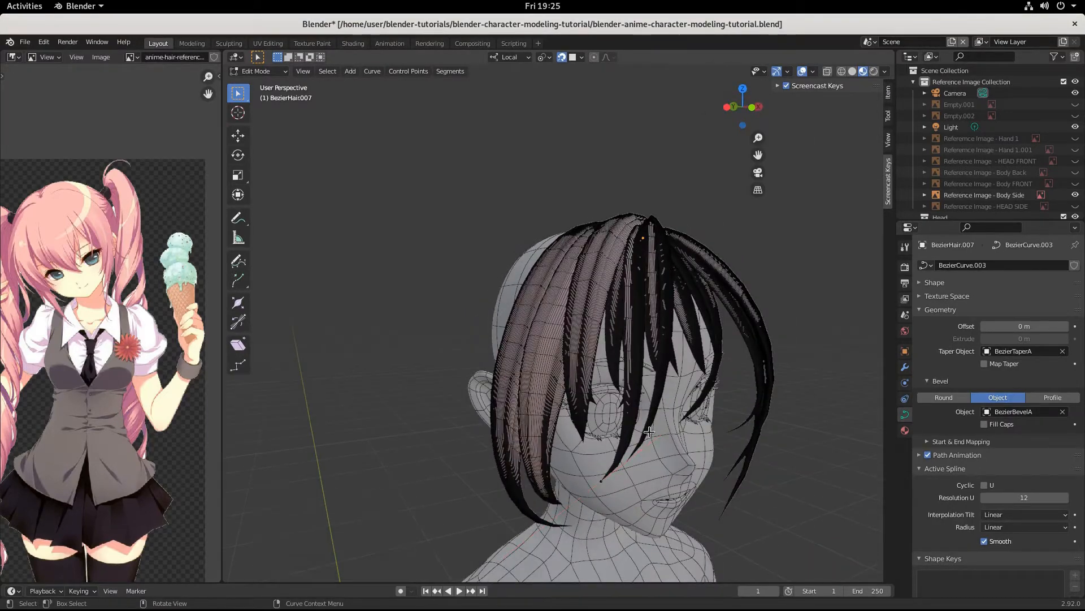
pyautogui.press('Tab')
# Step: Bend BezierHair.009's tip 94.6° around Z and shift it about -0.048 m
pyautogui.click(614, 360)
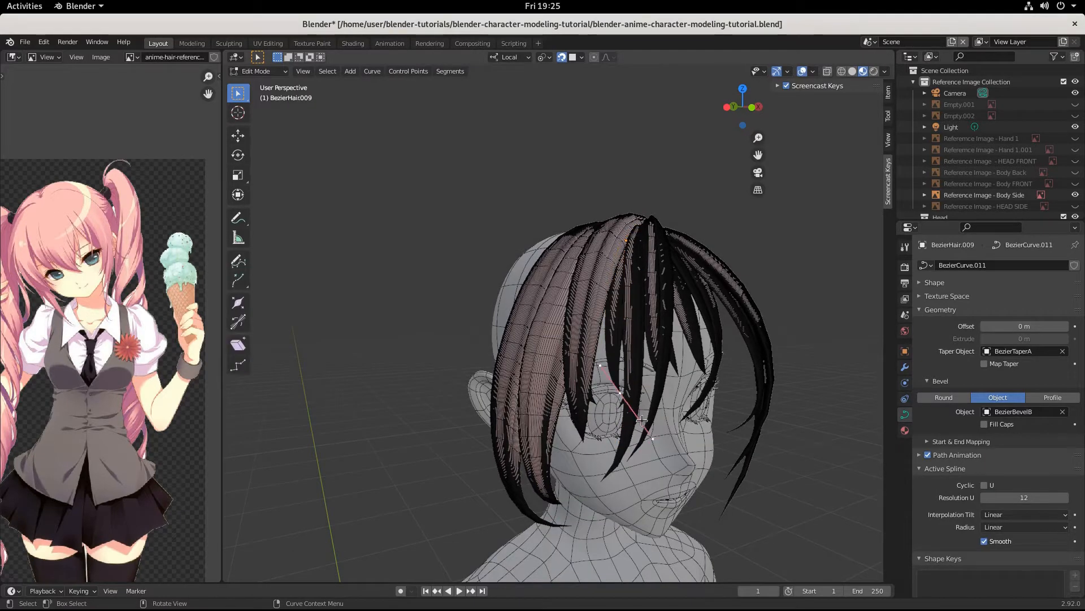
pyautogui.press('r')
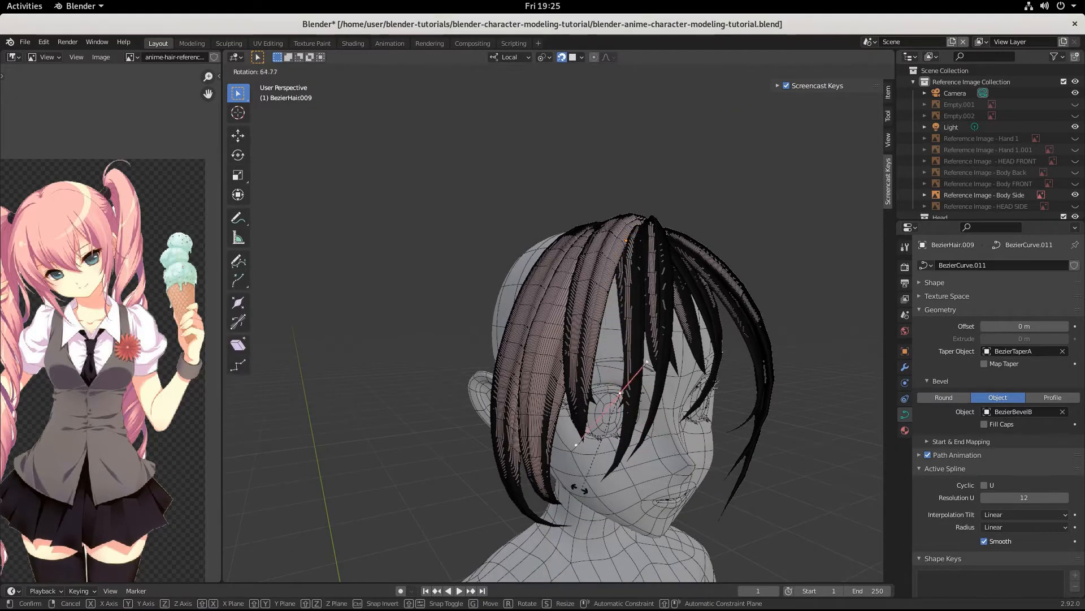
pyautogui.click(560, 445)
pyautogui.press('g')
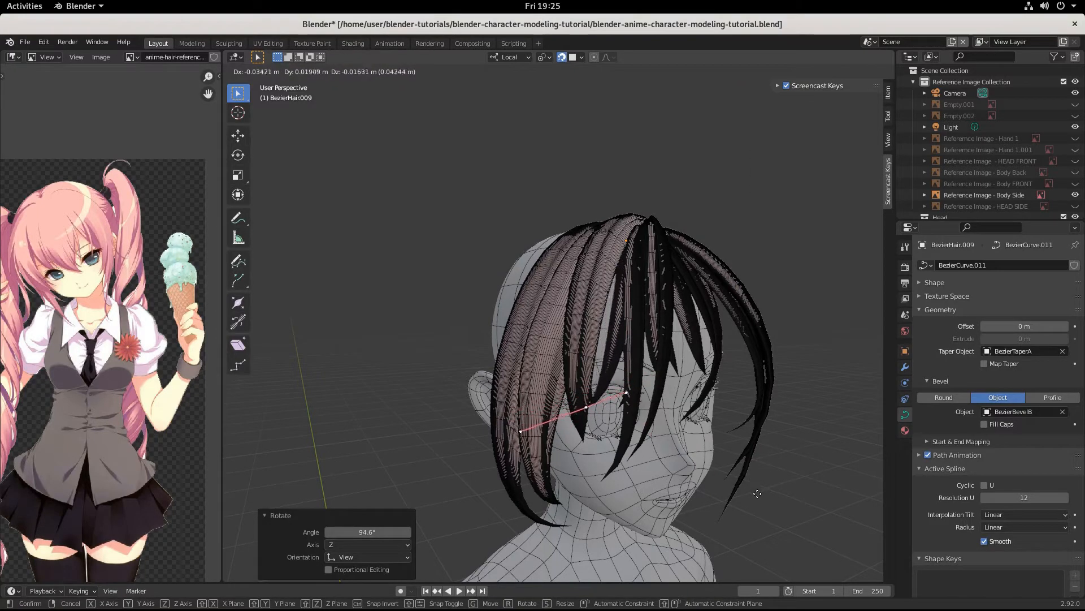
pyautogui.click(733, 468)
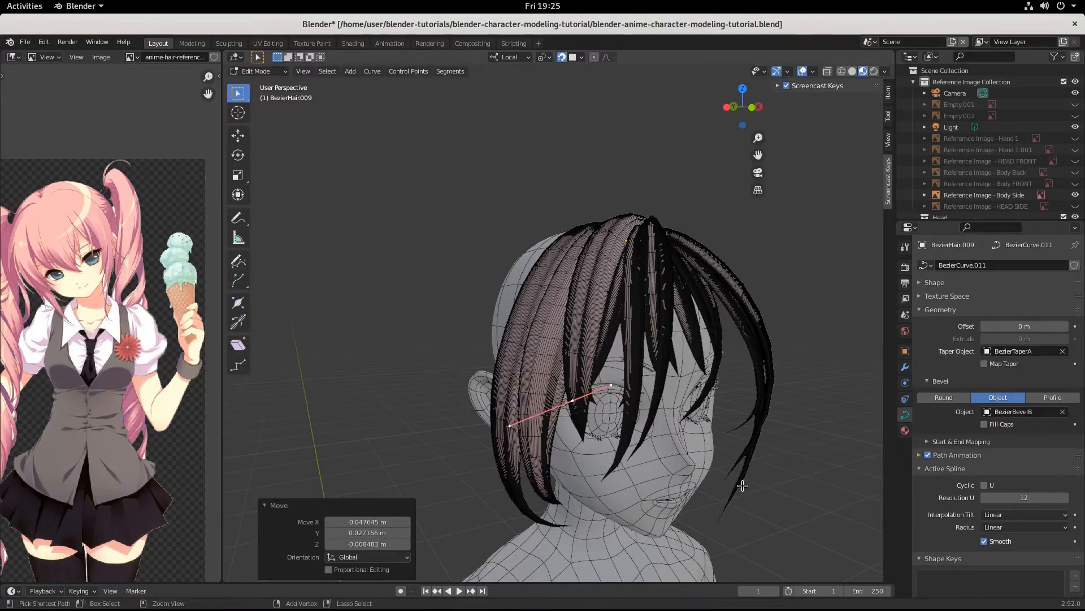
pyautogui.moveTo(734, 468); pyautogui.dragTo(693, 489, button='middle')
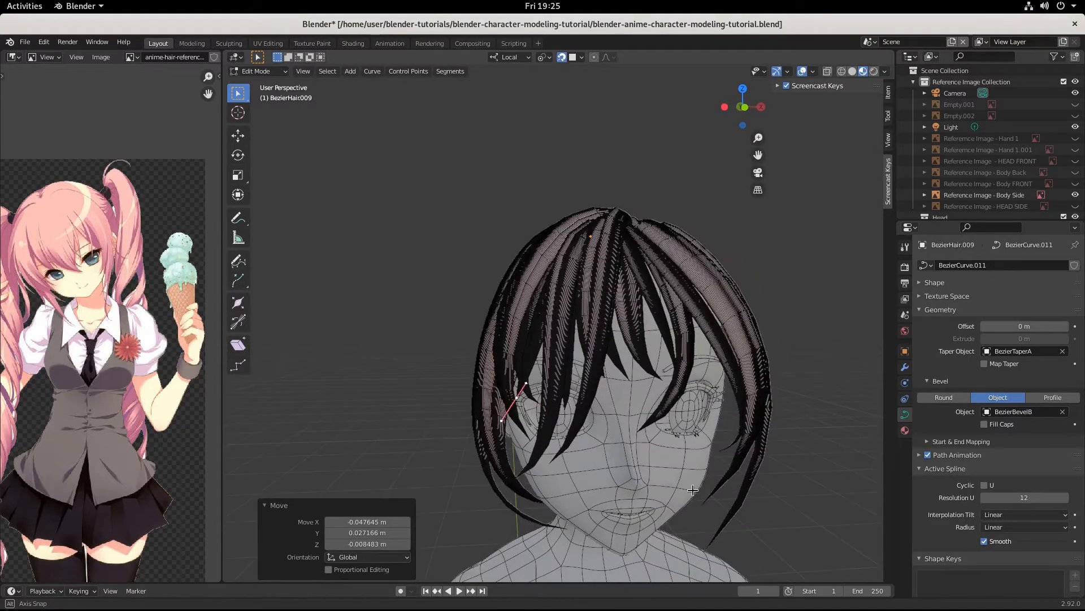
pyautogui.click(582, 345)
pyautogui.press('Tab')
pyautogui.click(581, 346)
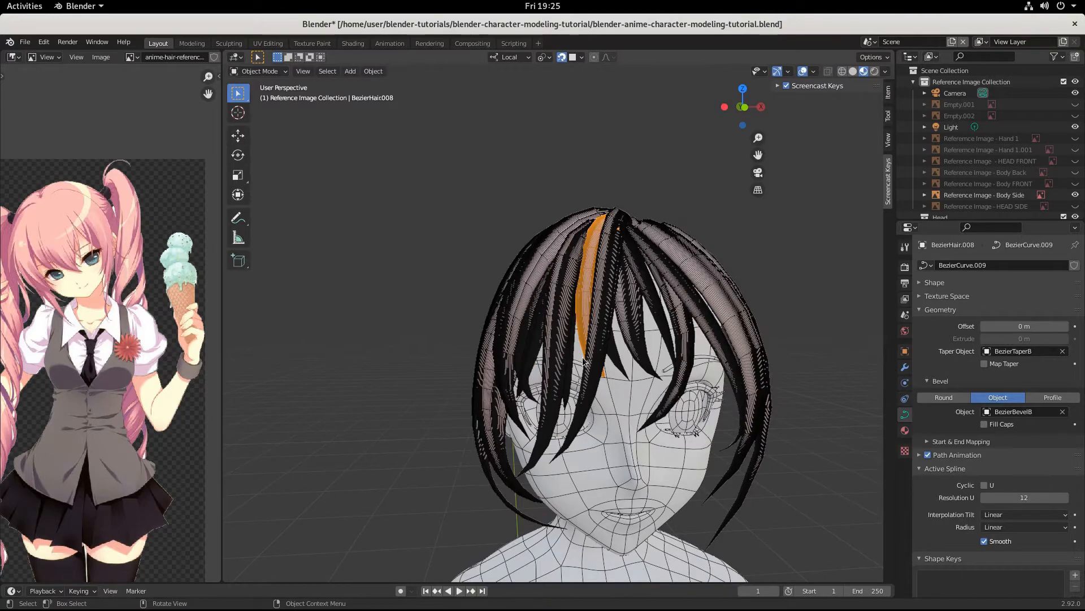
# Step: Select BezierHair.008, bend its tip 123° and move the tip across the face
pyautogui.click(581, 300)
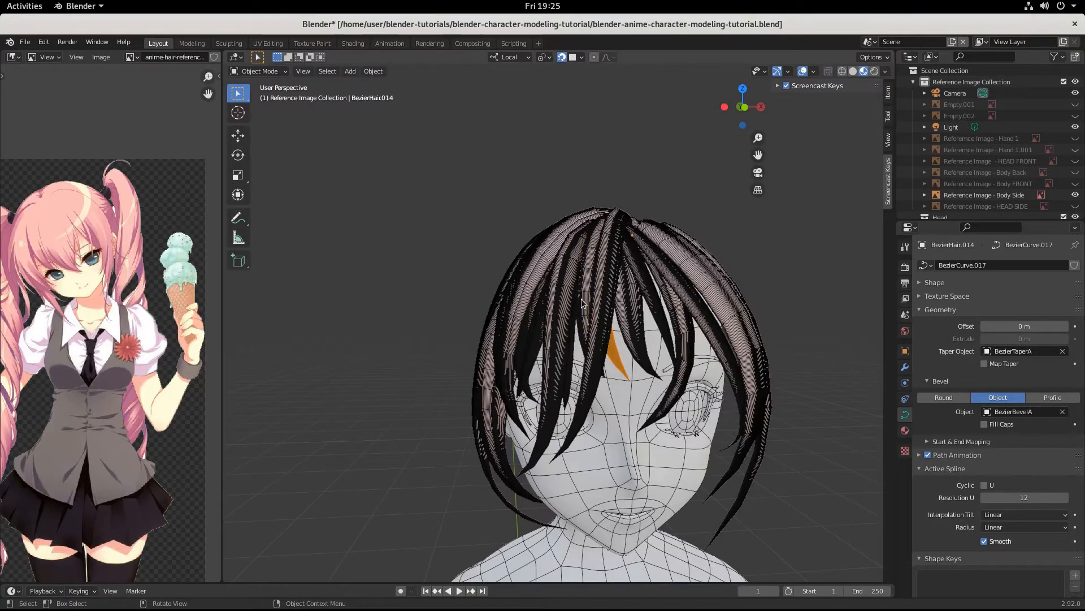
pyautogui.click(581, 299)
pyautogui.click(582, 300)
pyautogui.press('Tab')
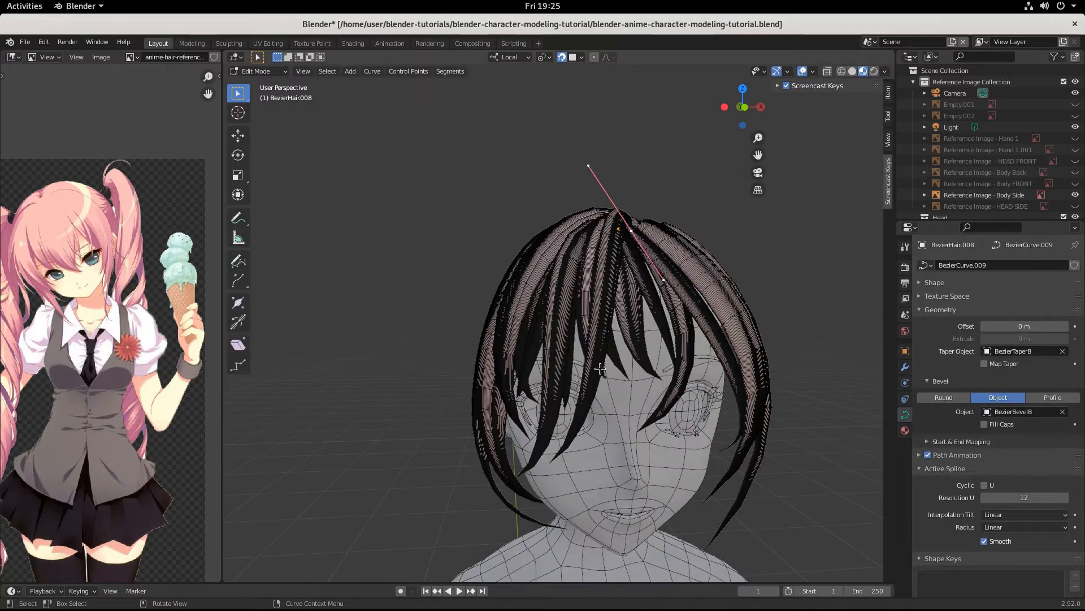
pyautogui.press('r')
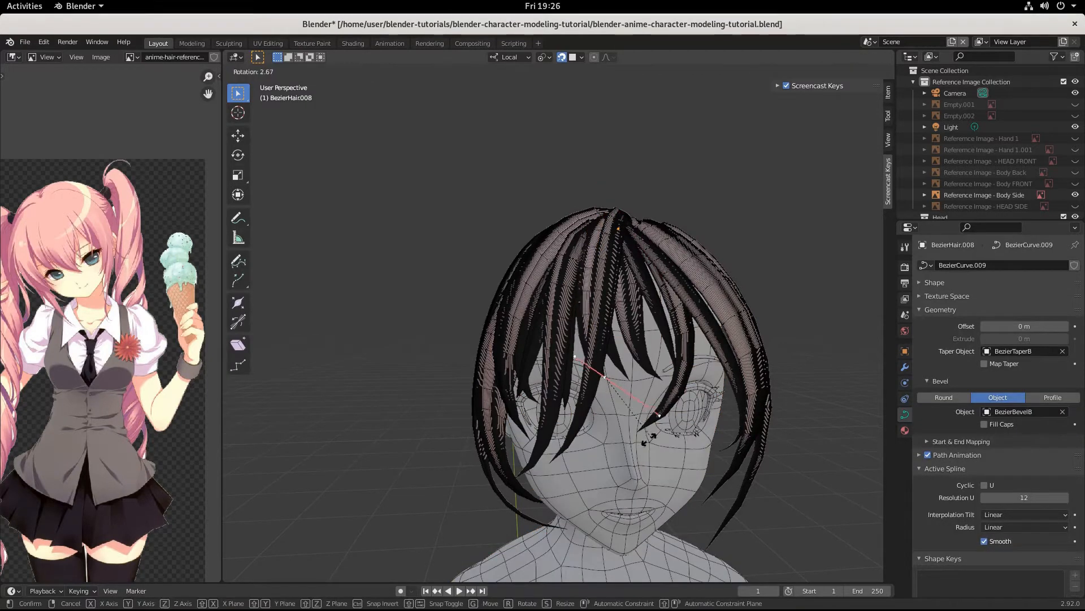
pyautogui.click(691, 444)
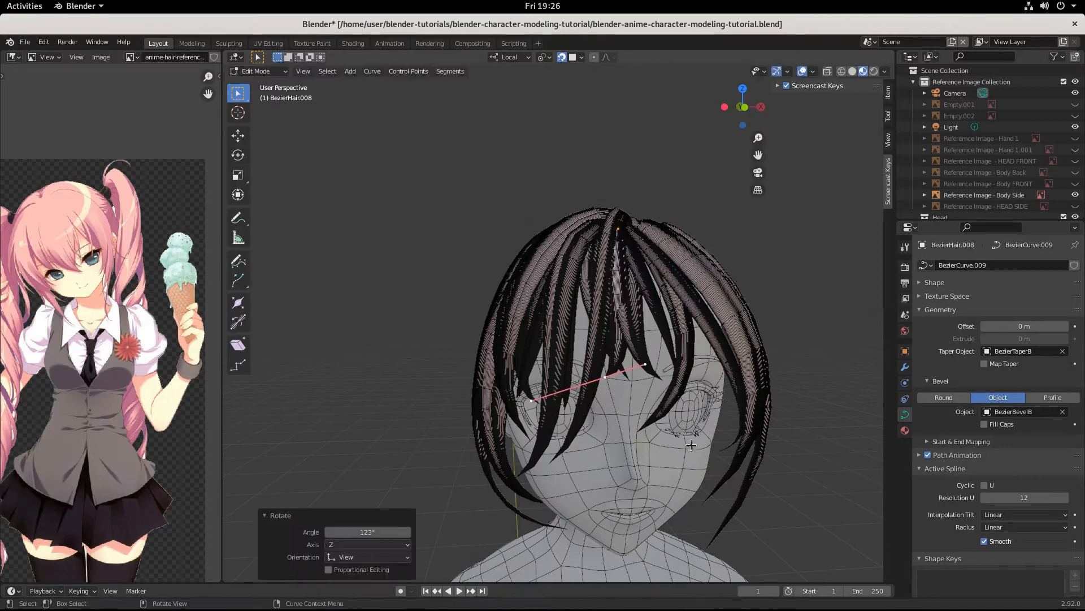
pyautogui.press('g')
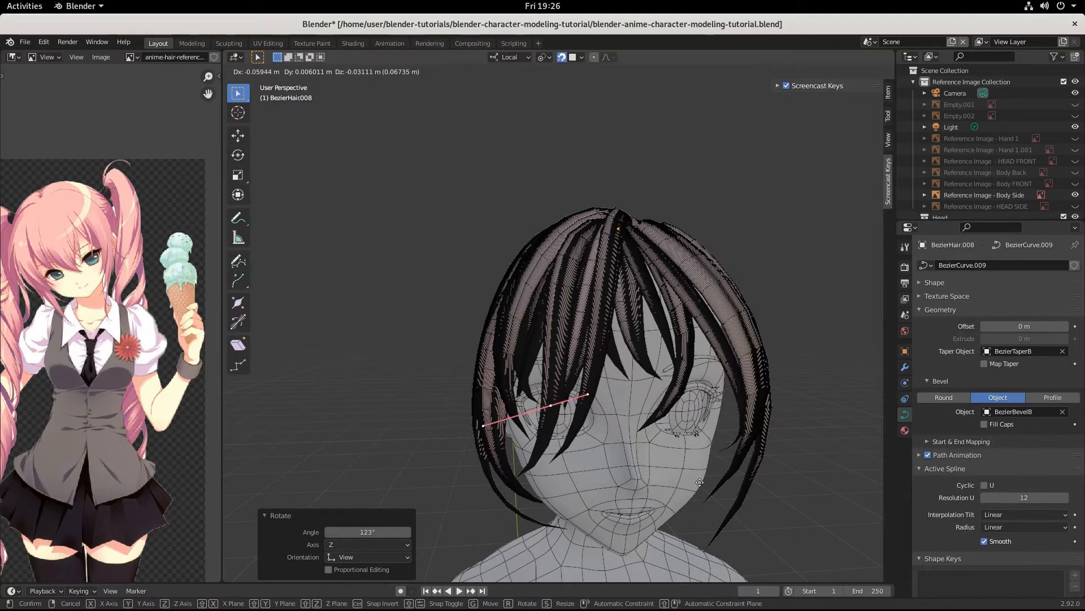
pyautogui.click(702, 483)
# Step: Lengthen BezierHair.008's tip handle to 1.36 and reposition it
pyautogui.moveTo(702, 482); pyautogui.dragTo(752, 485, button='middle')
pyautogui.press('s')
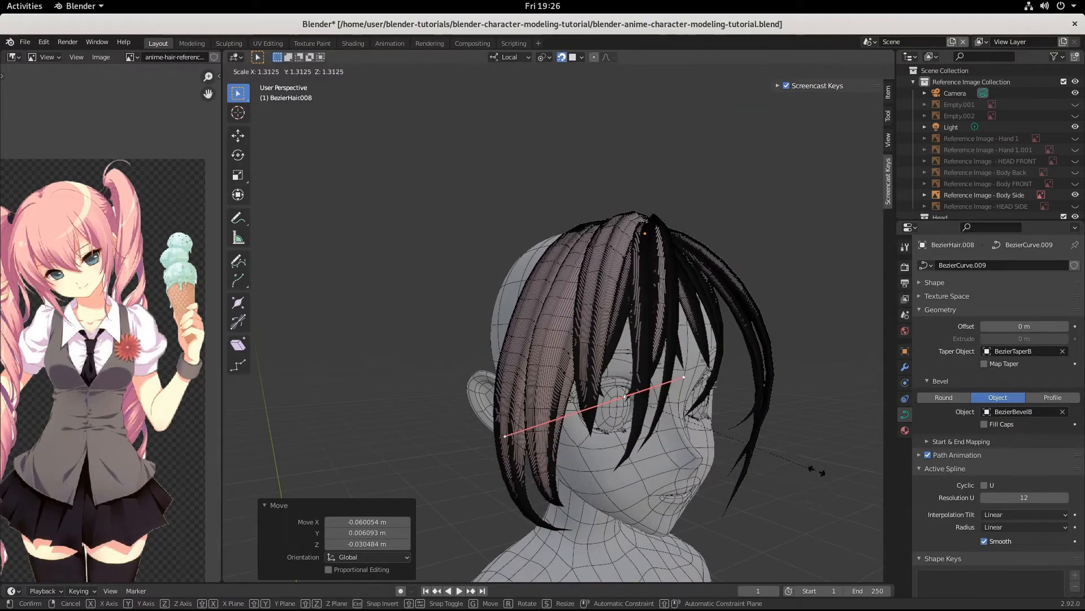
pyautogui.click(824, 467)
pyautogui.press('g')
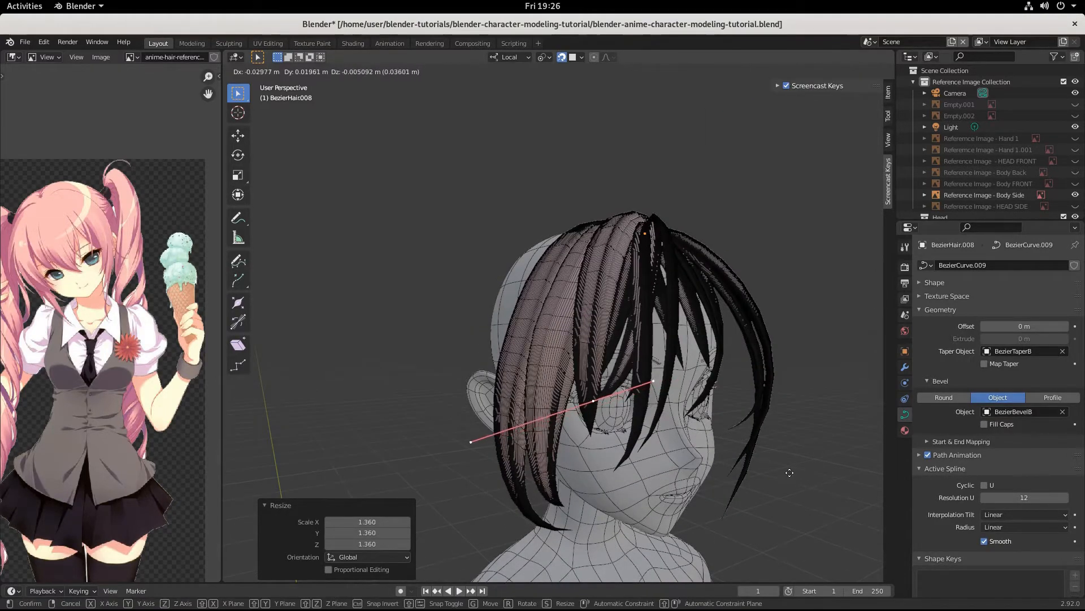
pyautogui.click(821, 472)
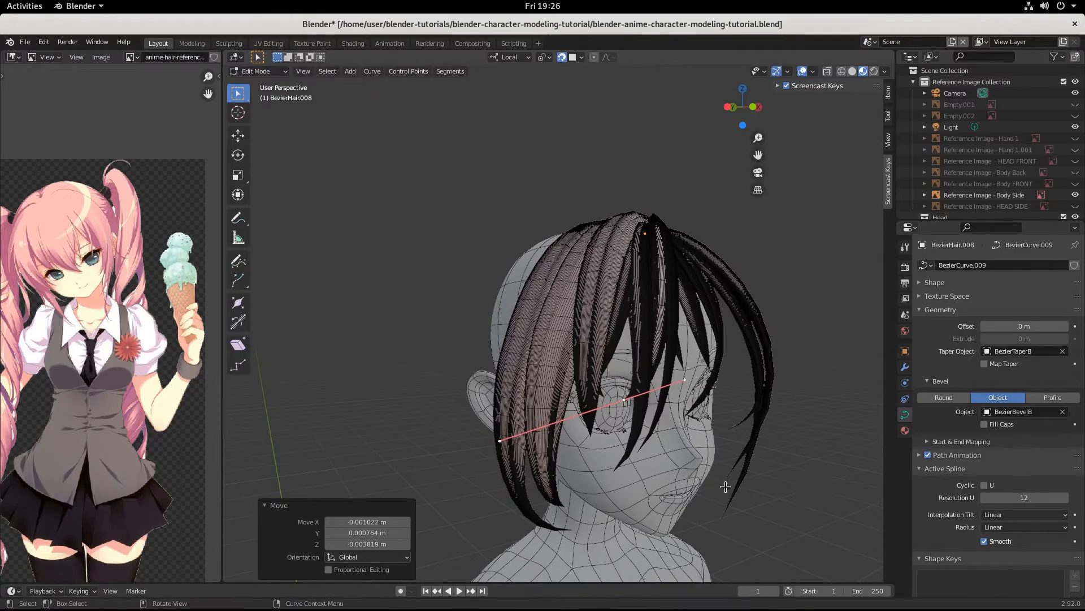
pyautogui.moveTo(821, 472); pyautogui.dragTo(666, 453, button='middle')
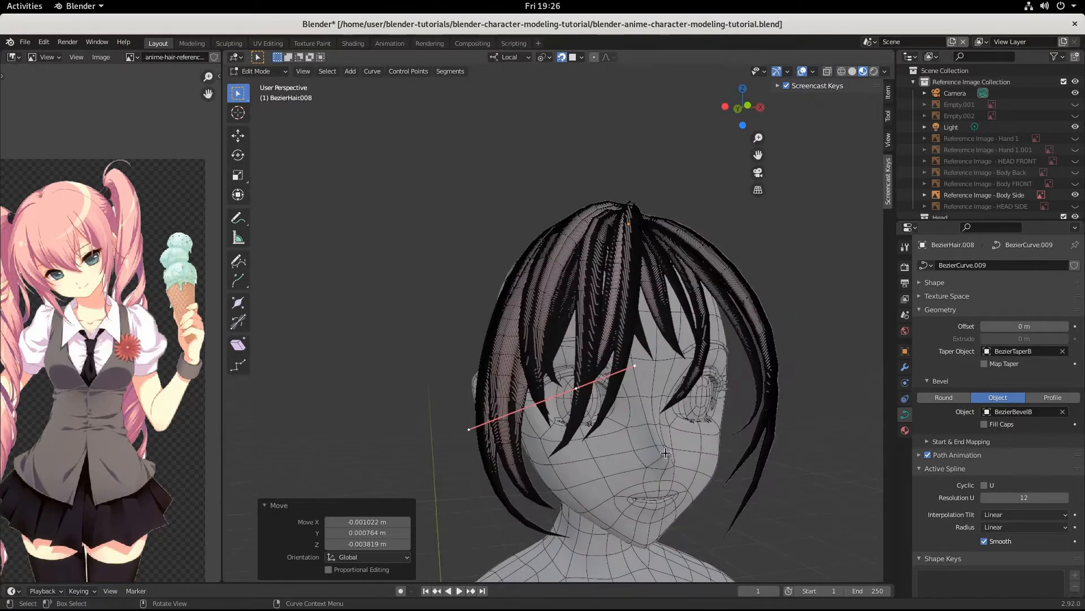
pyautogui.click(558, 375)
pyautogui.press('Tab')
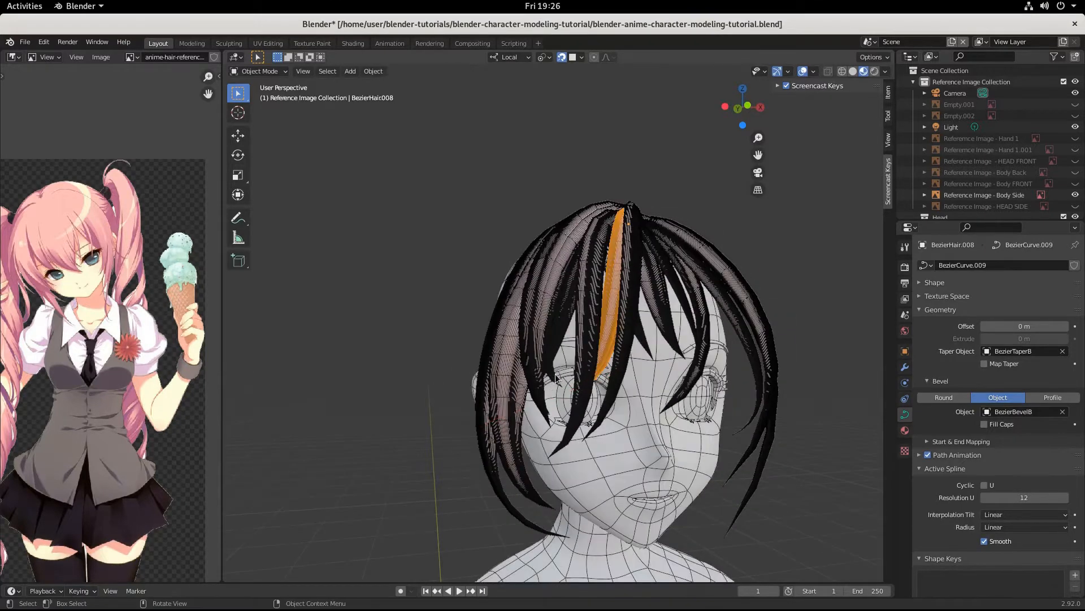
# Step: Move BezierHair.010's tip points slightly and scale its handle to 1.185
pyautogui.click(573, 410)
pyautogui.press('Tab')
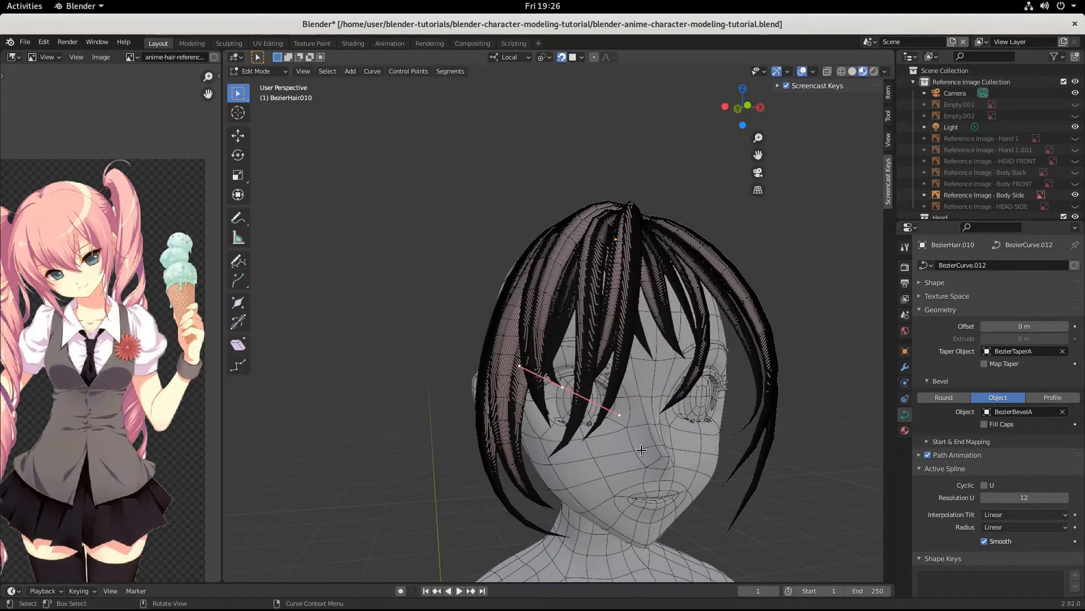
pyautogui.press('g')
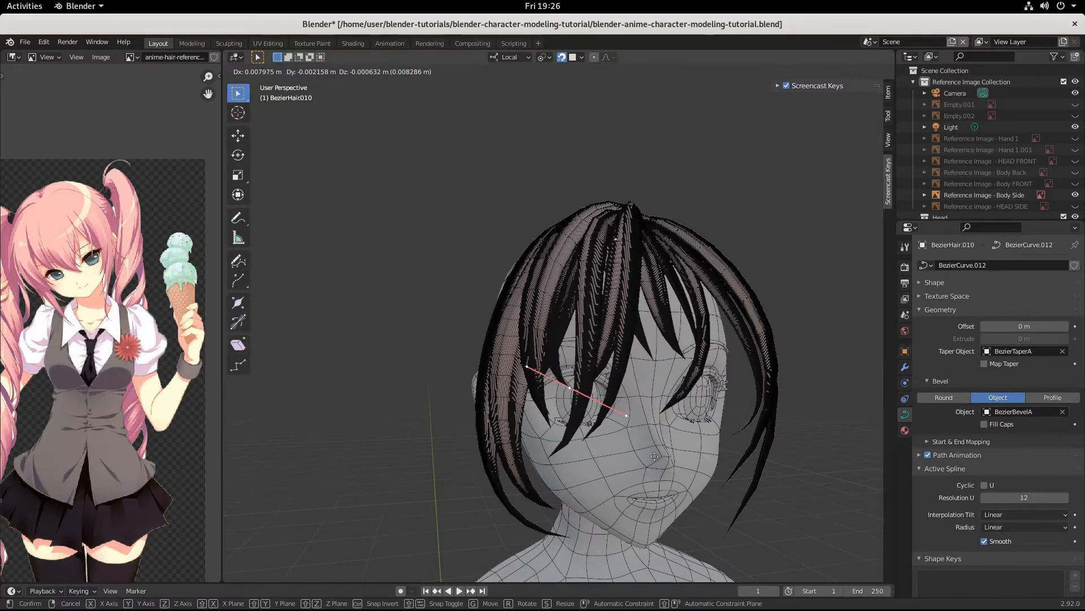
pyautogui.click(654, 456)
pyautogui.press('s')
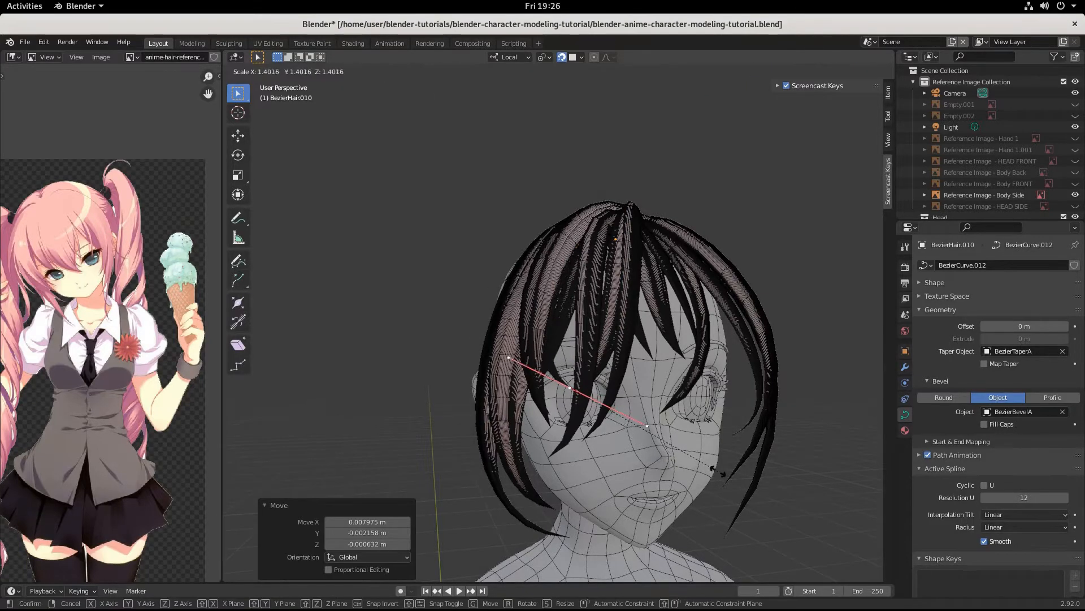
pyautogui.click(694, 463)
pyautogui.moveTo(694, 463); pyautogui.dragTo(596, 450, button='middle')
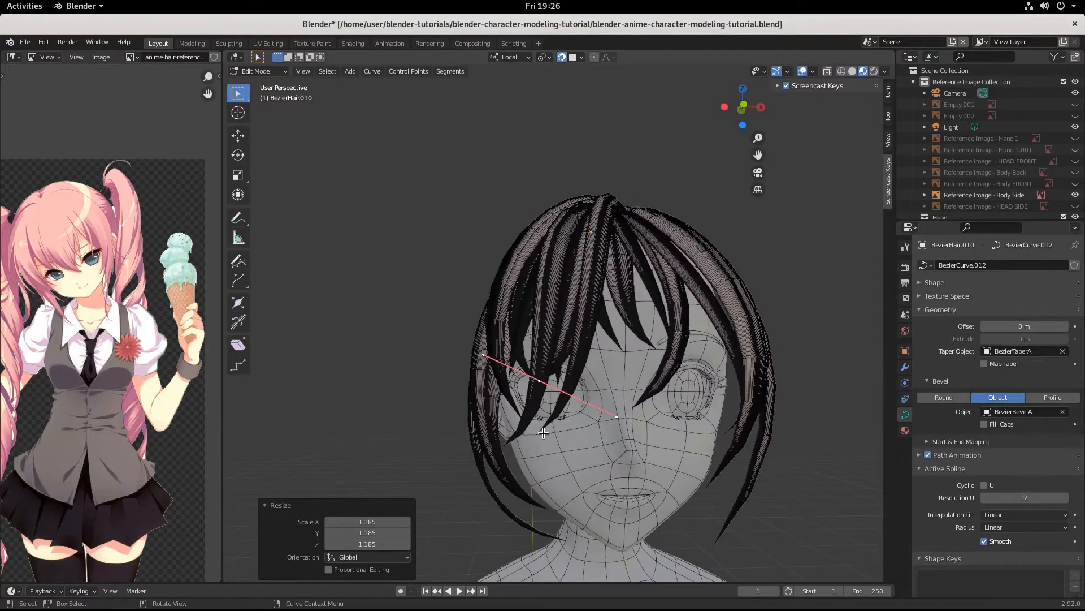
pyautogui.click(517, 447)
pyautogui.press('Tab')
pyautogui.click(549, 330)
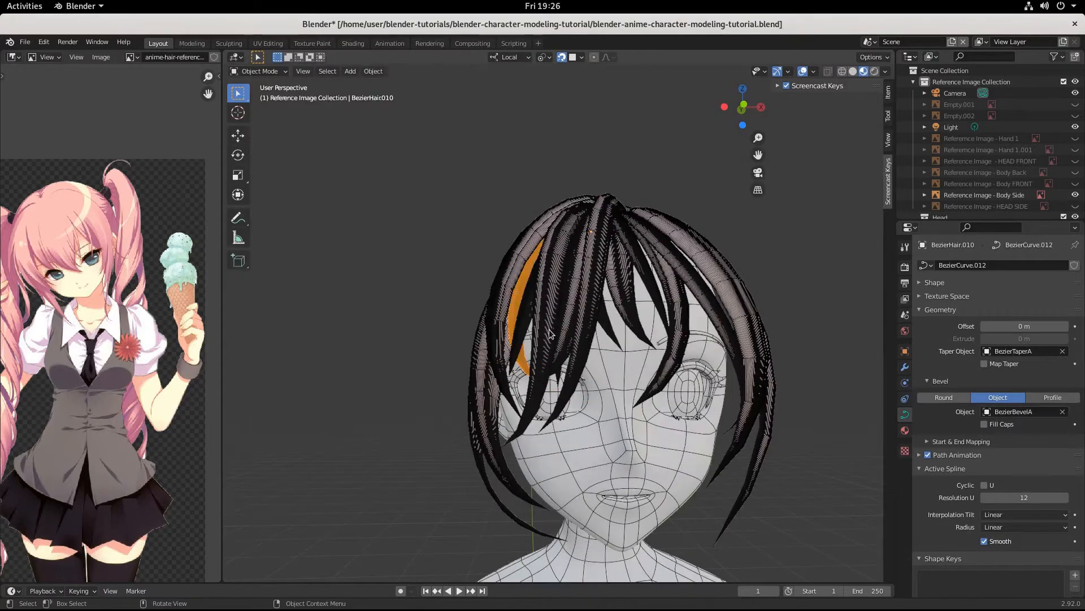
# Step: Rotate BezierHair.007's curve handle and shift it to the left
pyautogui.press('Tab')
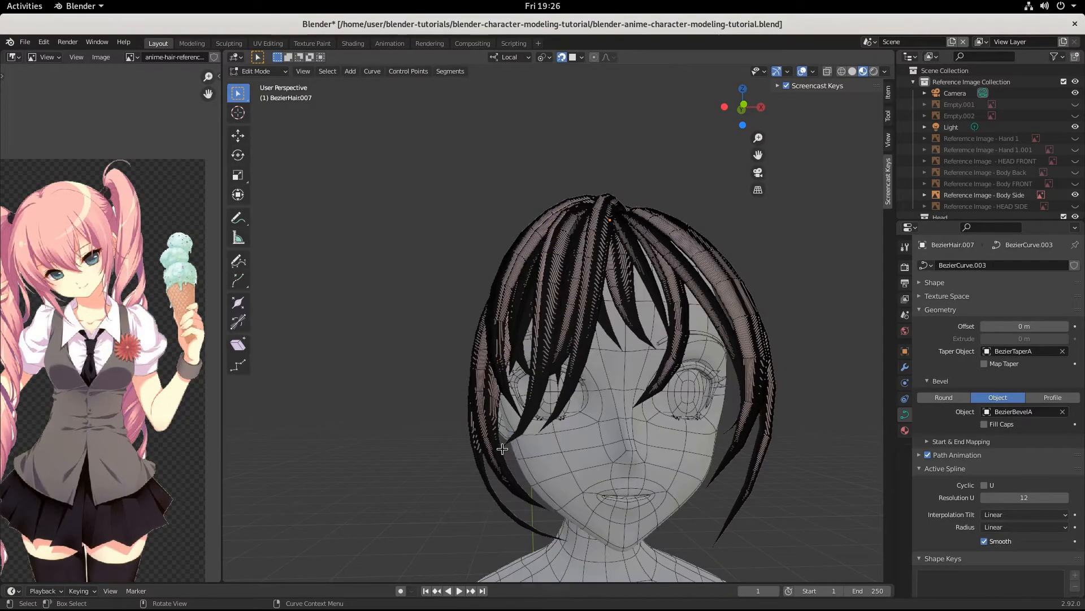
pyautogui.press('r')
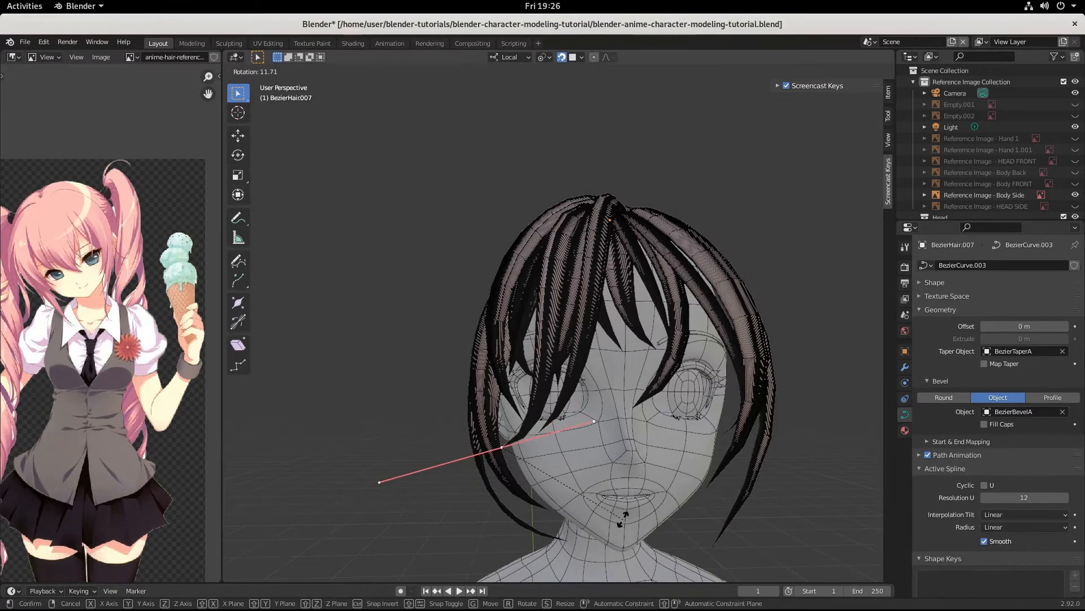
pyautogui.click(625, 514)
pyautogui.press('g')
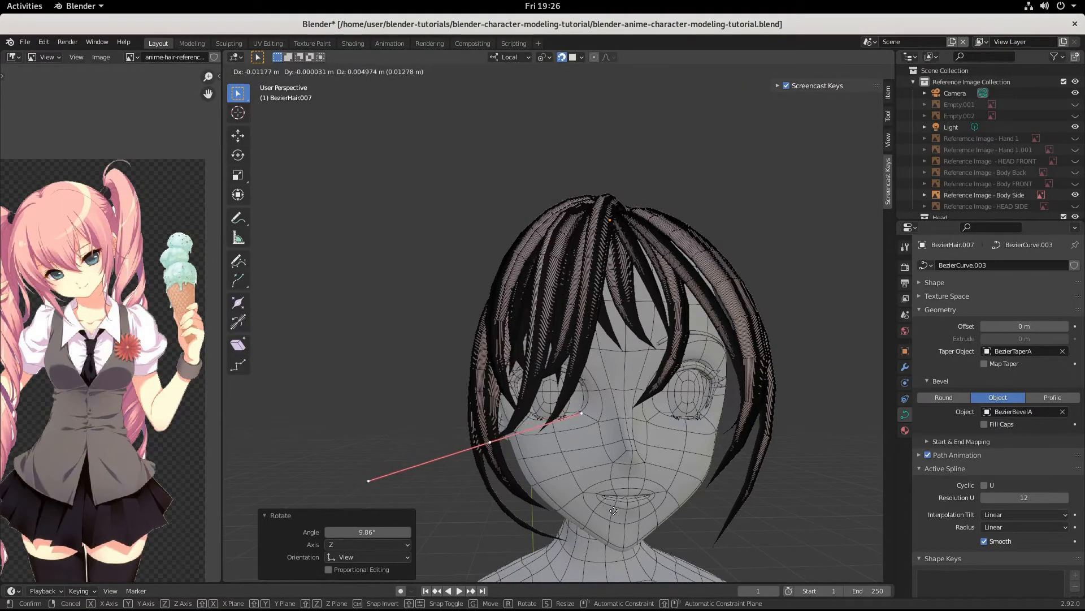
pyautogui.click(614, 510)
pyautogui.moveTo(613, 510); pyautogui.dragTo(640, 411, button='middle')
pyautogui.press('Tab')
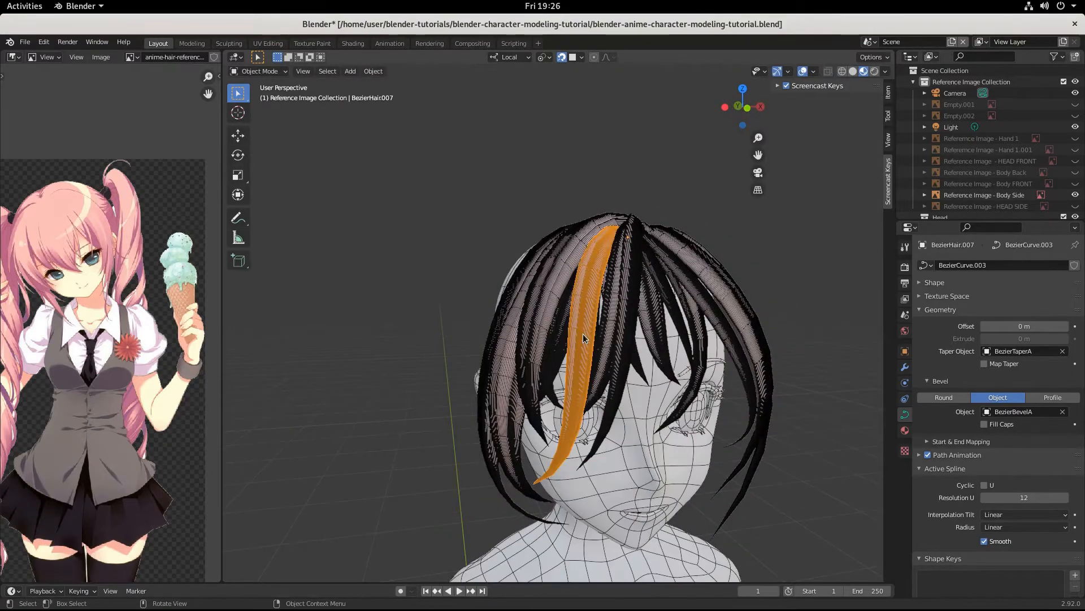
# Step: Widen the BezierHair.007 strand along X to 1.685
pyautogui.click(582, 334)
pyautogui.click(584, 338)
pyautogui.press('s')
pyautogui.press('x')
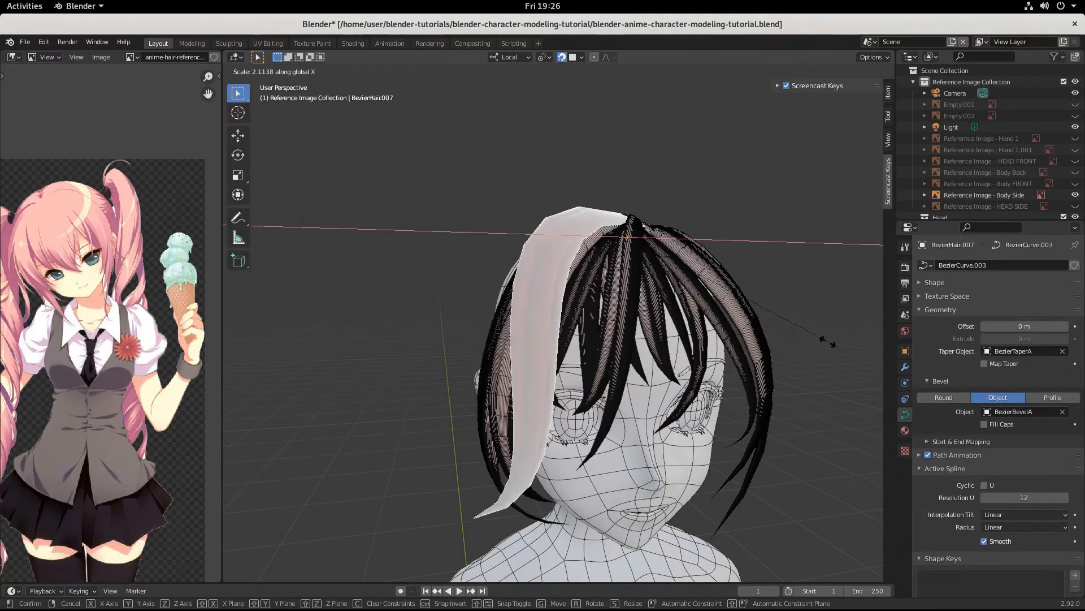
pyautogui.click(776, 339)
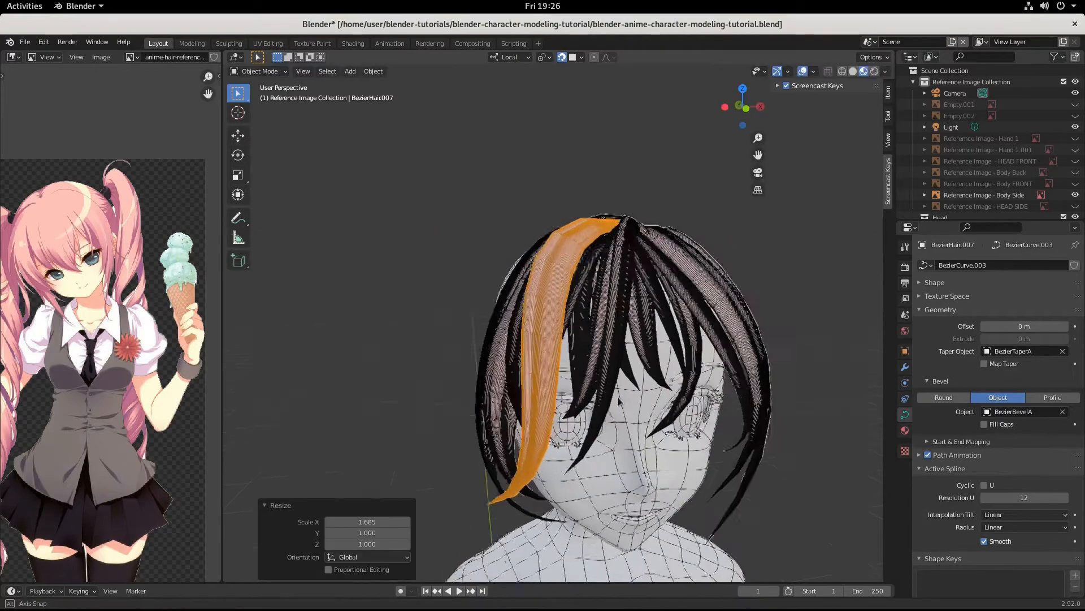
pyautogui.moveTo(776, 339); pyautogui.dragTo(571, 376, button='middle')
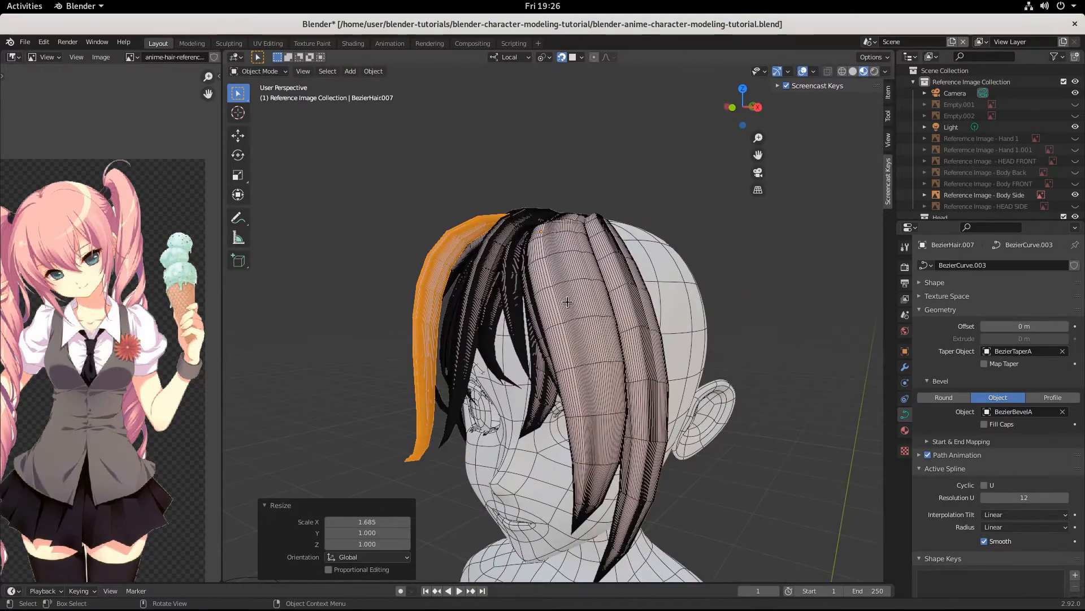
# Step: Shorten the strand's curve handle to 0.860, then rotate and move it
pyautogui.press('Tab')
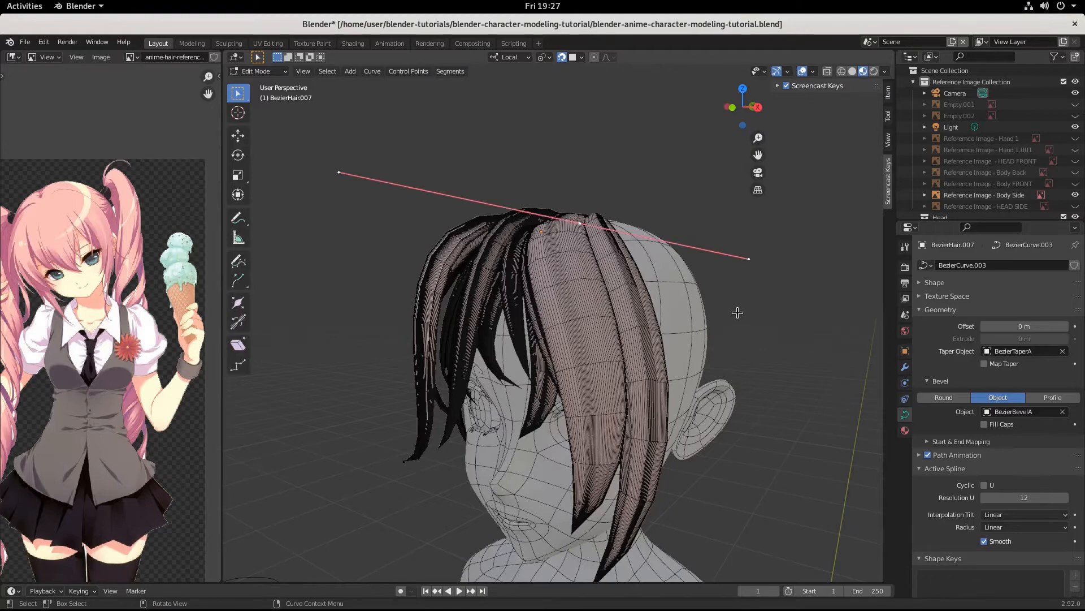
pyautogui.press('s')
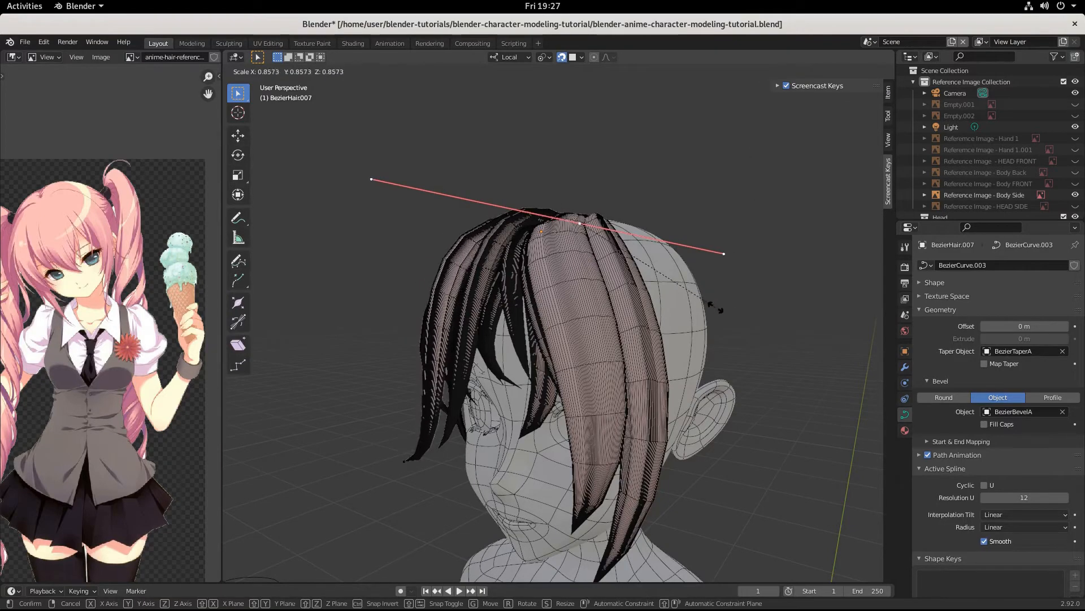
pyautogui.click(570, 353)
pyautogui.moveTo(570, 353); pyautogui.dragTo(656, 368, button='middle')
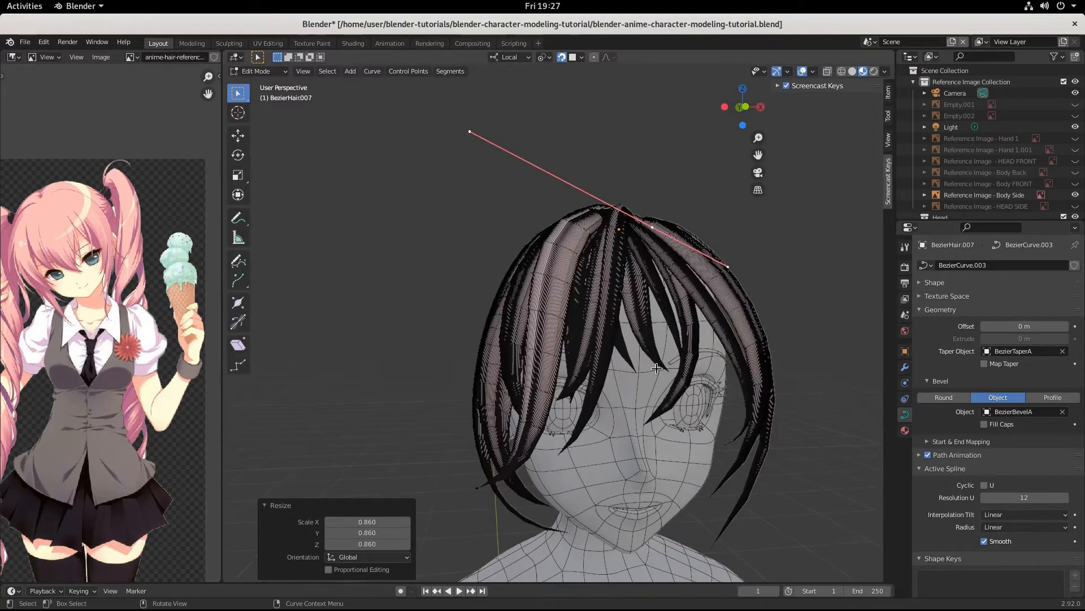
pyautogui.press('r')
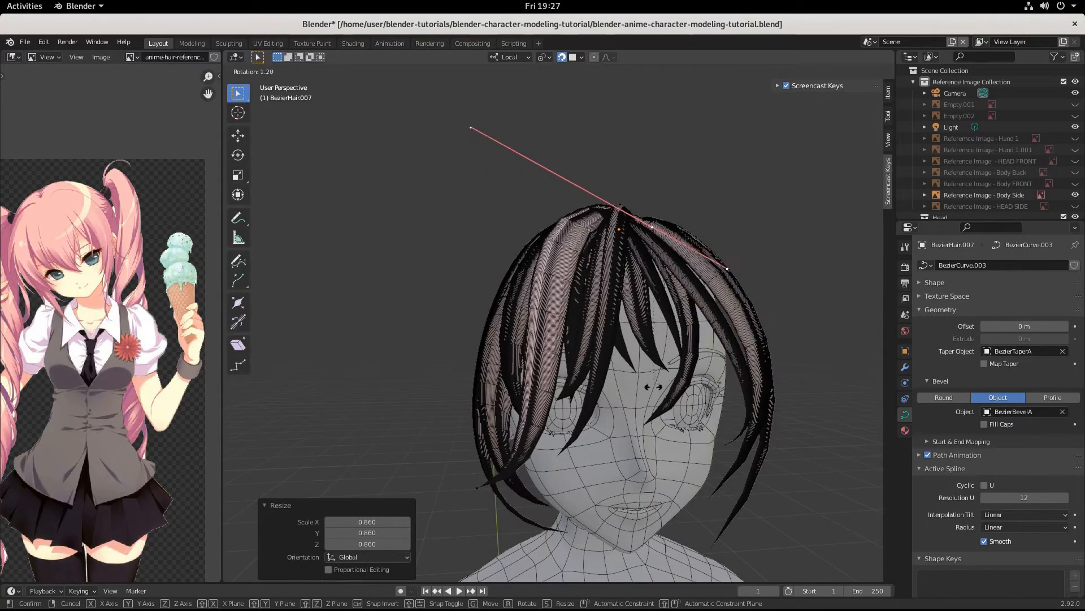
pyautogui.click(656, 386)
pyautogui.press('g')
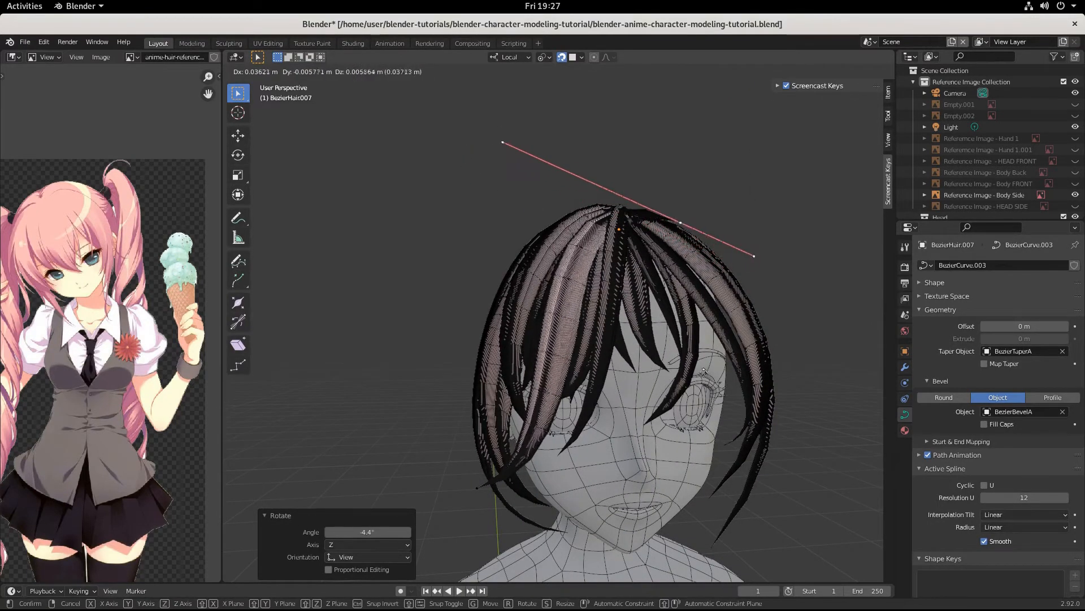
pyautogui.click(701, 370)
pyautogui.moveTo(701, 371); pyautogui.dragTo(651, 378, button='middle')
pyautogui.moveTo(703, 350); pyautogui.dragTo(511, 395, button='middle')
# Step: Move the strand's control point twice so it drapes down the left of the face
pyautogui.press('g')
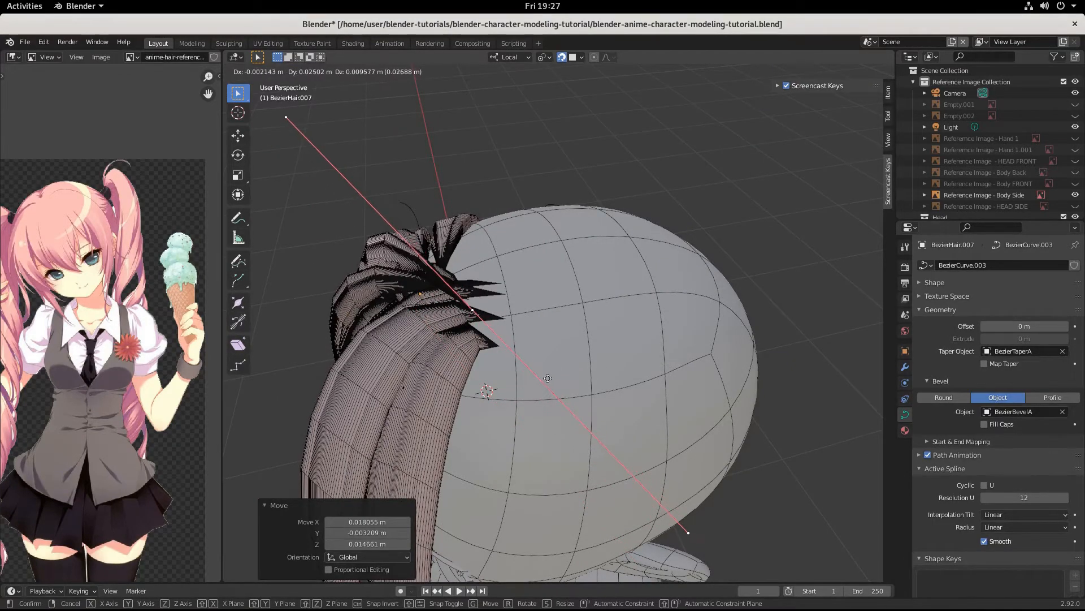
pyautogui.click(548, 378)
pyautogui.moveTo(548, 378); pyautogui.dragTo(675, 273, button='middle')
pyautogui.press('g')
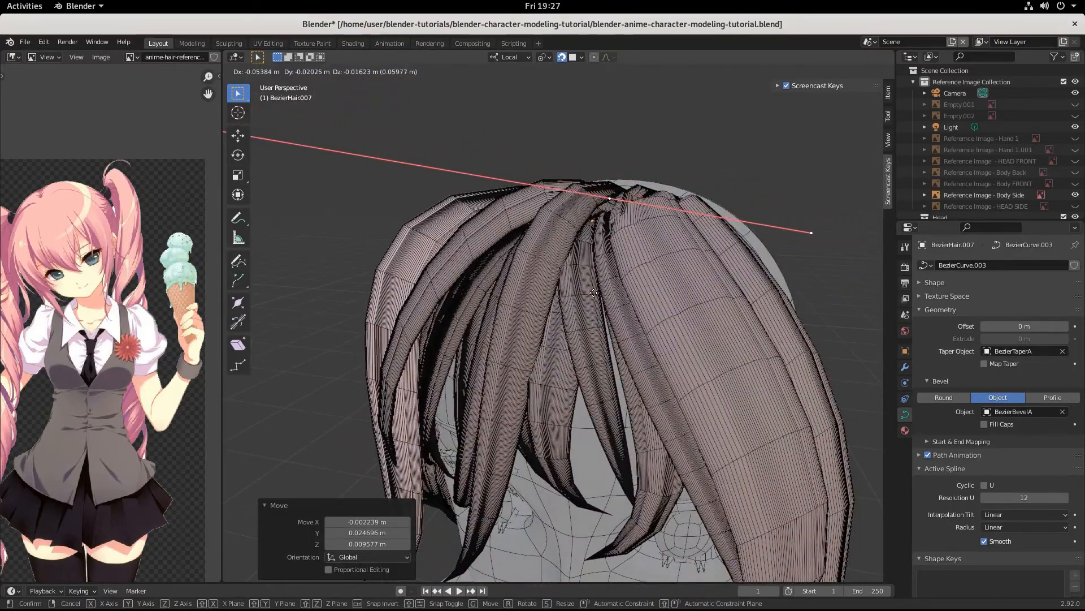
pyautogui.click(613, 288)
pyautogui.moveTo(614, 287); pyautogui.dragTo(678, 291, button='middle')
pyautogui.scroll(-3, 673, 297)
pyautogui.moveTo(607, 362); pyautogui.dragTo(584, 368, button='middle')
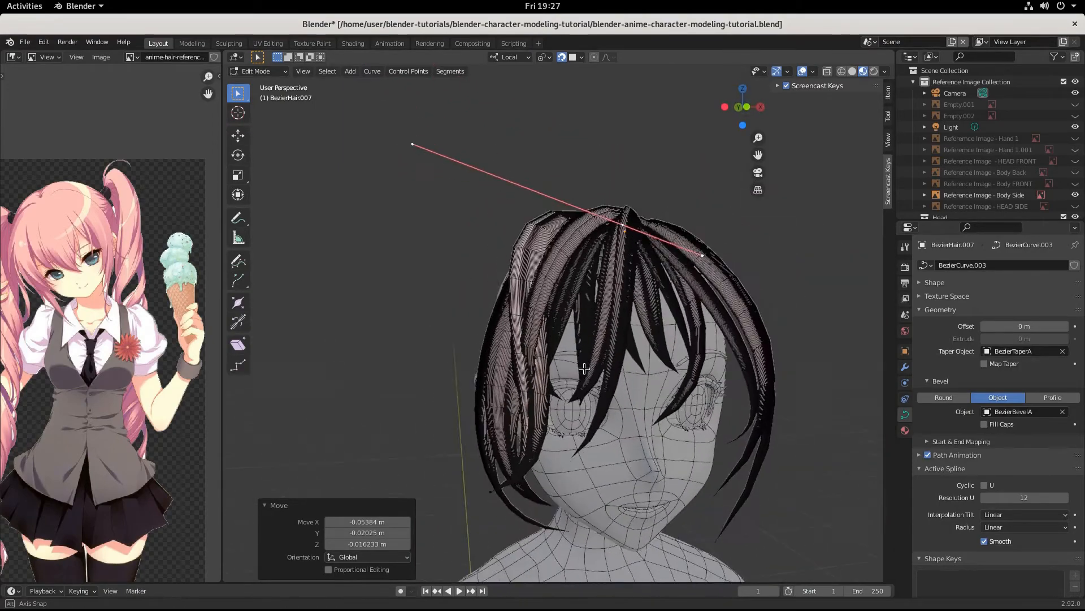
pyautogui.click(527, 314)
pyautogui.scroll(-5, 538, 425)
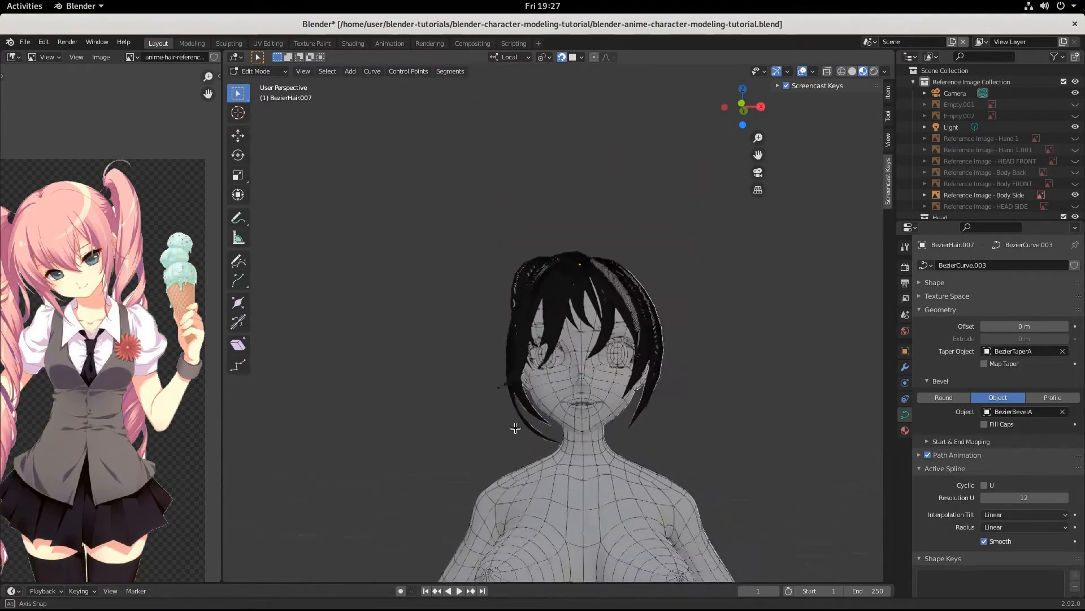
pyautogui.moveTo(540, 430); pyautogui.dragTo(526, 447, button='middle')
pyautogui.scroll(4, 519, 441)
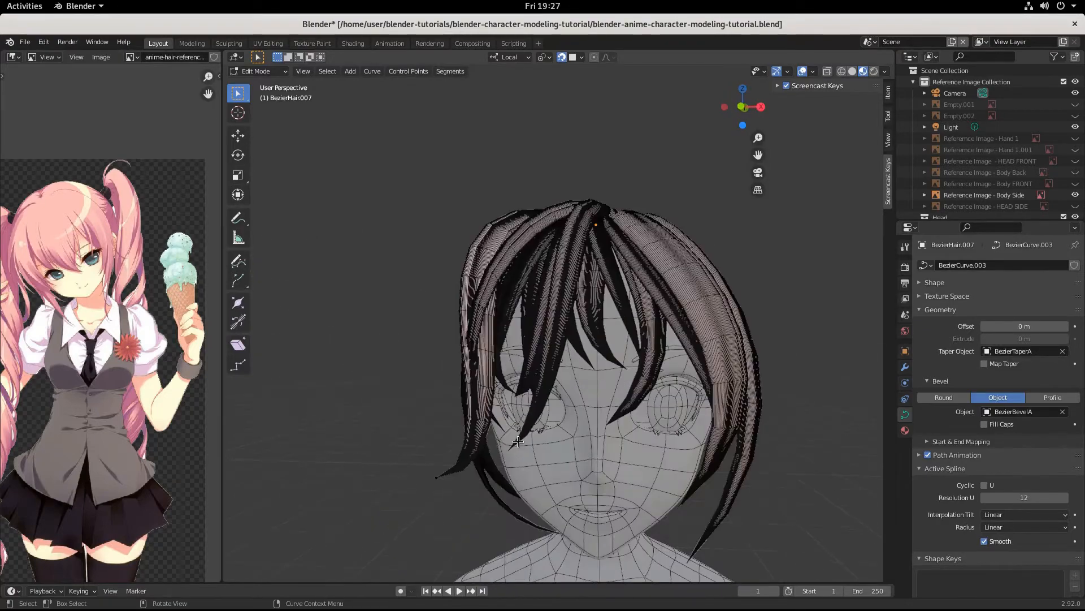
pyautogui.press('Tab')
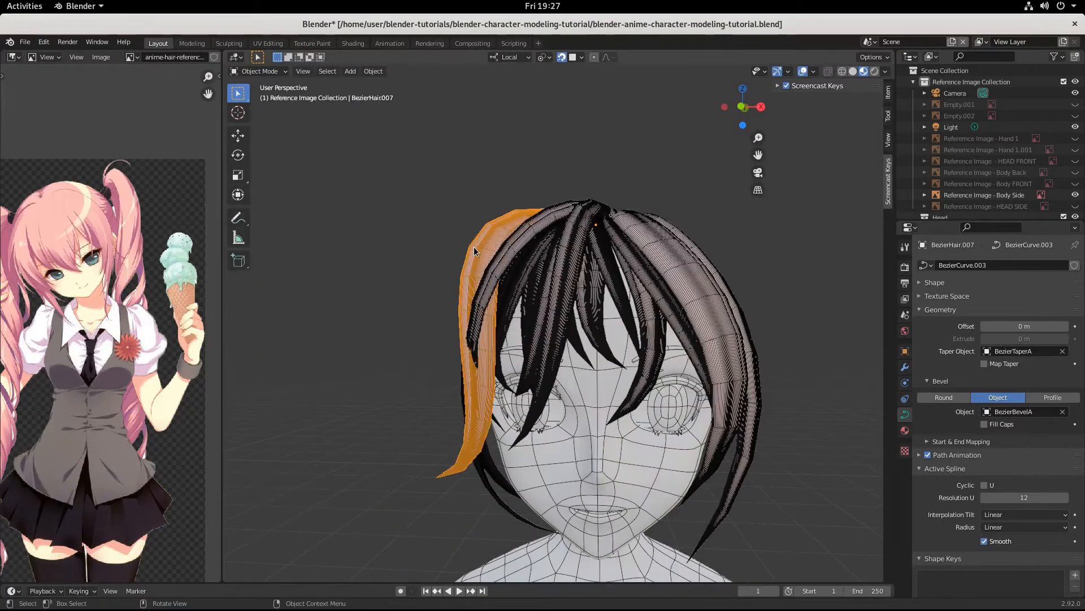
# Step: Select the left hair strand, then rotate its selected curve part and shift it left
pyautogui.hotkey('alt', 'a')
pyautogui.click(474, 247)
pyautogui.press('Tab')
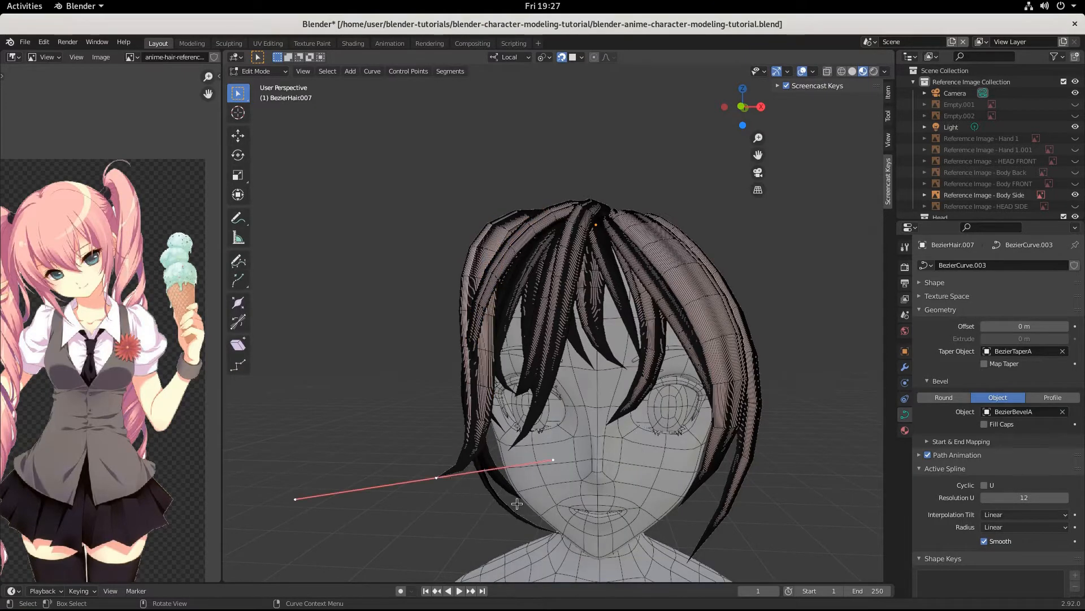
pyautogui.press('r')
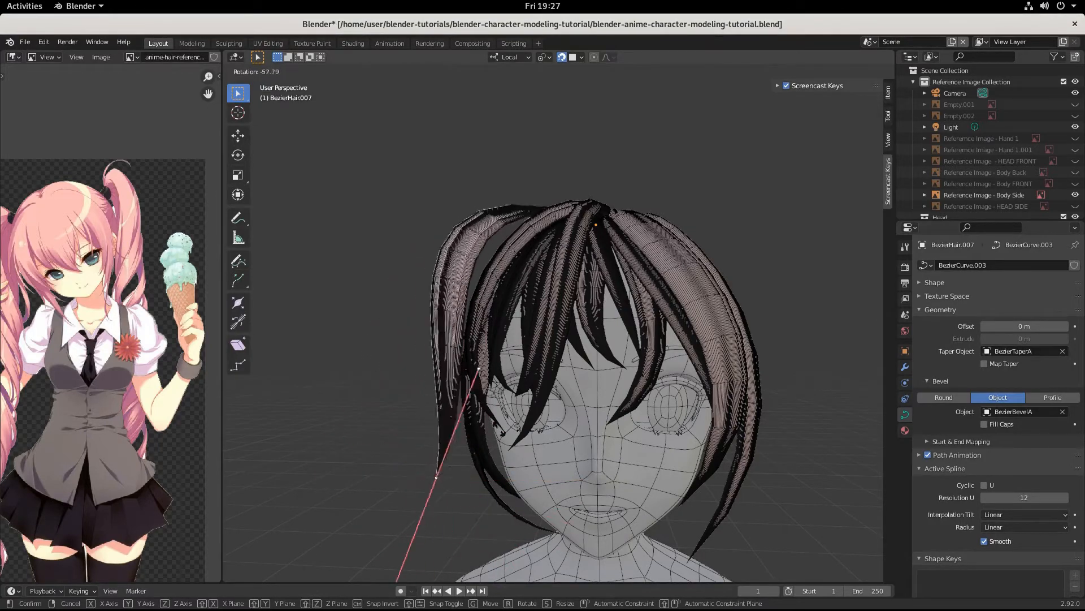
pyautogui.click(477, 530)
pyautogui.moveTo(480, 528); pyautogui.dragTo(678, 525, button='middle')
pyautogui.press('g')
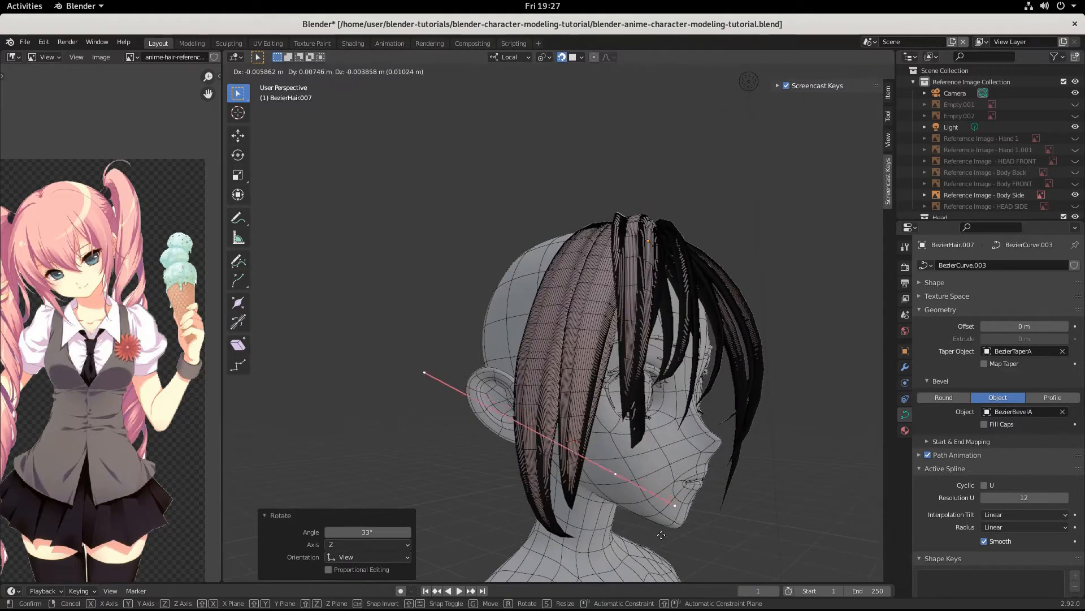
pyautogui.click(622, 541)
pyautogui.moveTo(622, 541); pyautogui.dragTo(691, 518, button='middle')
# Step: Scale the top control point's handles to 1.223 and begin rotating them
pyautogui.scroll(2, 709, 543)
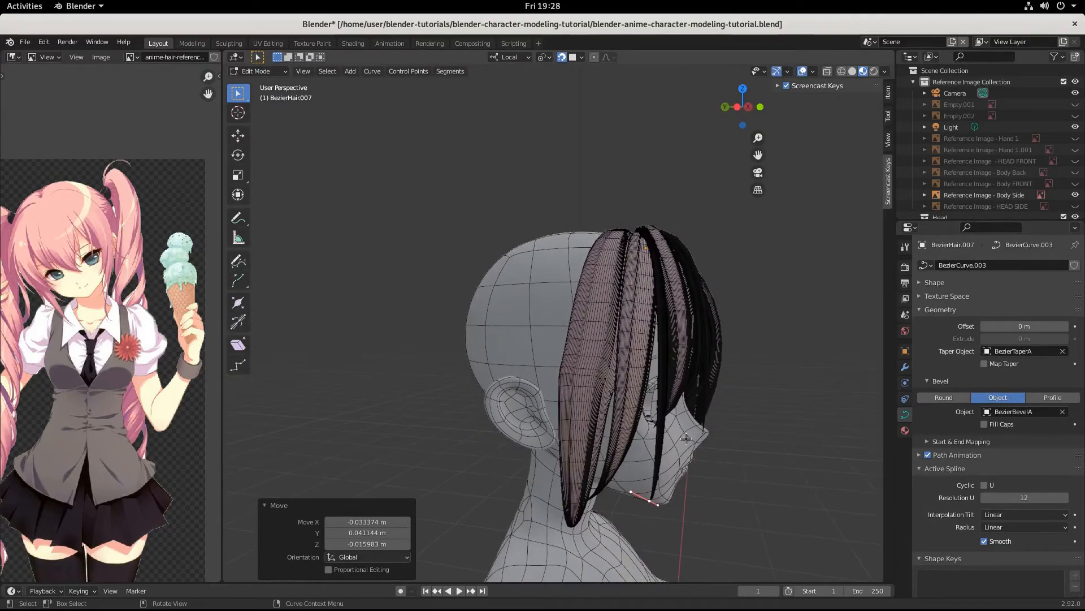
pyautogui.keyDown('shift'); pyautogui.click(634, 243); pyautogui.keyUp('shift')
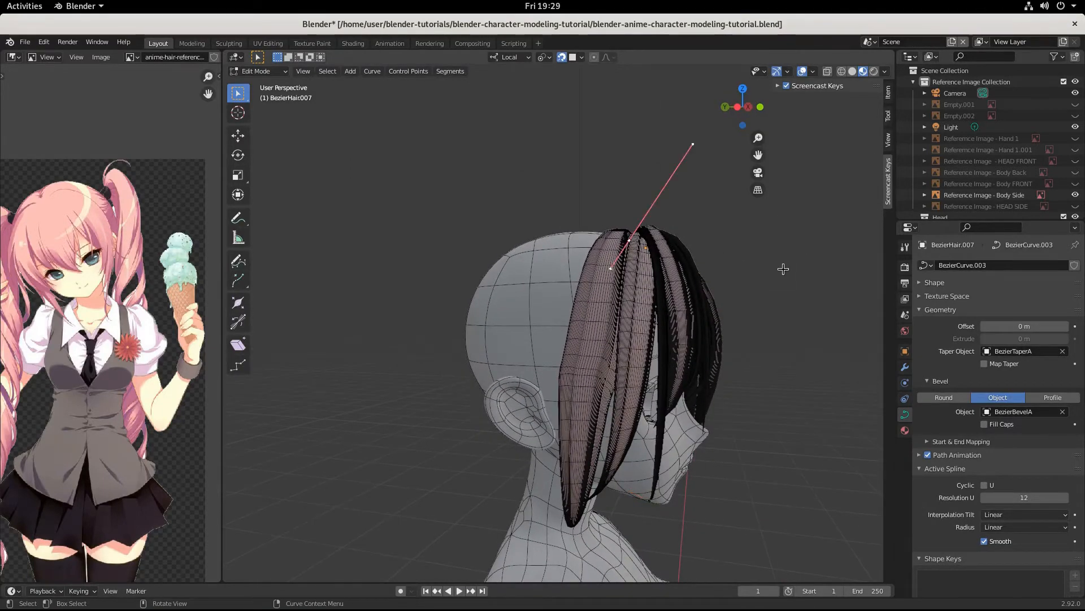
pyautogui.press('s')
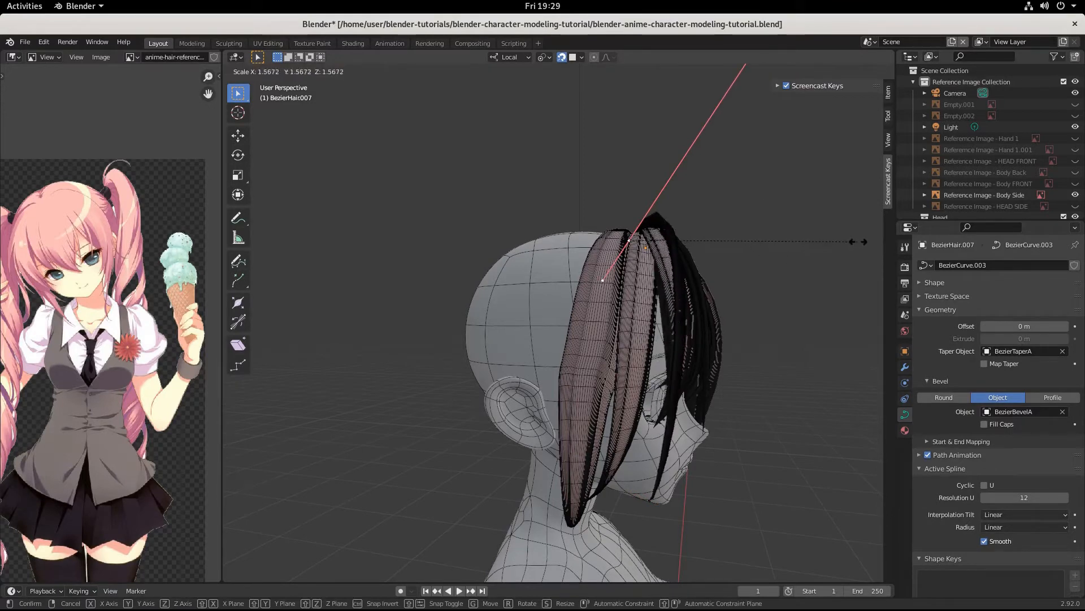
pyautogui.click(806, 253)
pyautogui.press('r')
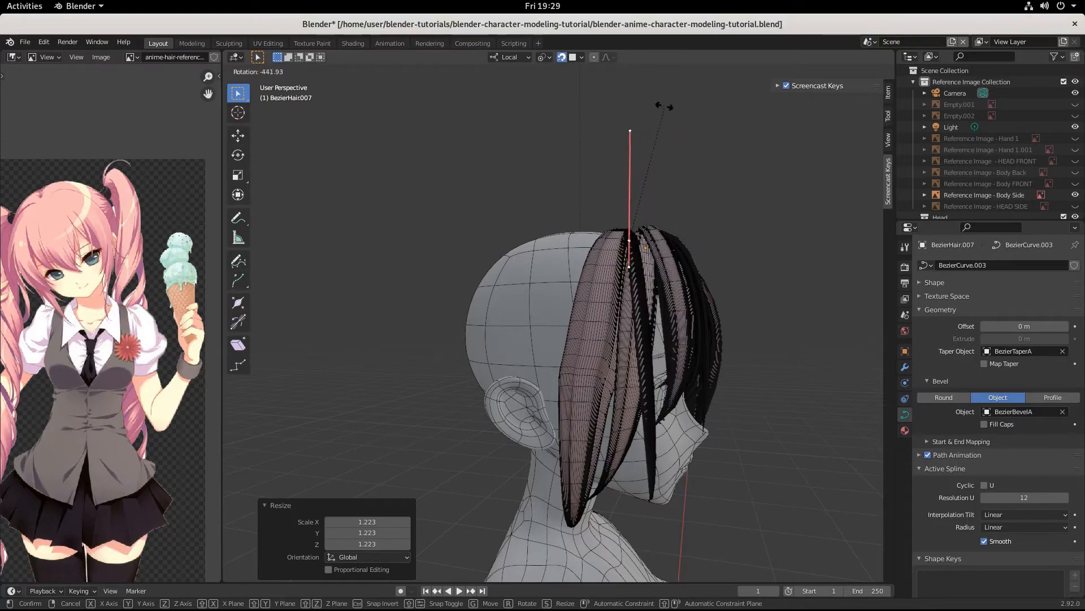
# Step: Finish rotating the top control point's handles and move that point
pyautogui.click(691, 139)
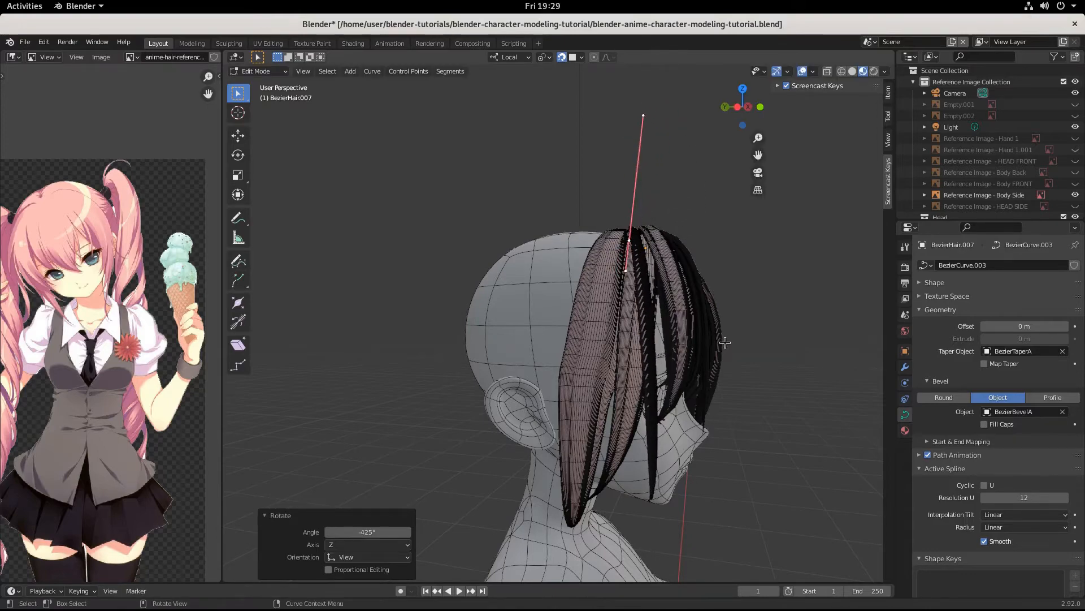
pyautogui.moveTo(726, 343); pyautogui.dragTo(594, 382, button='middle')
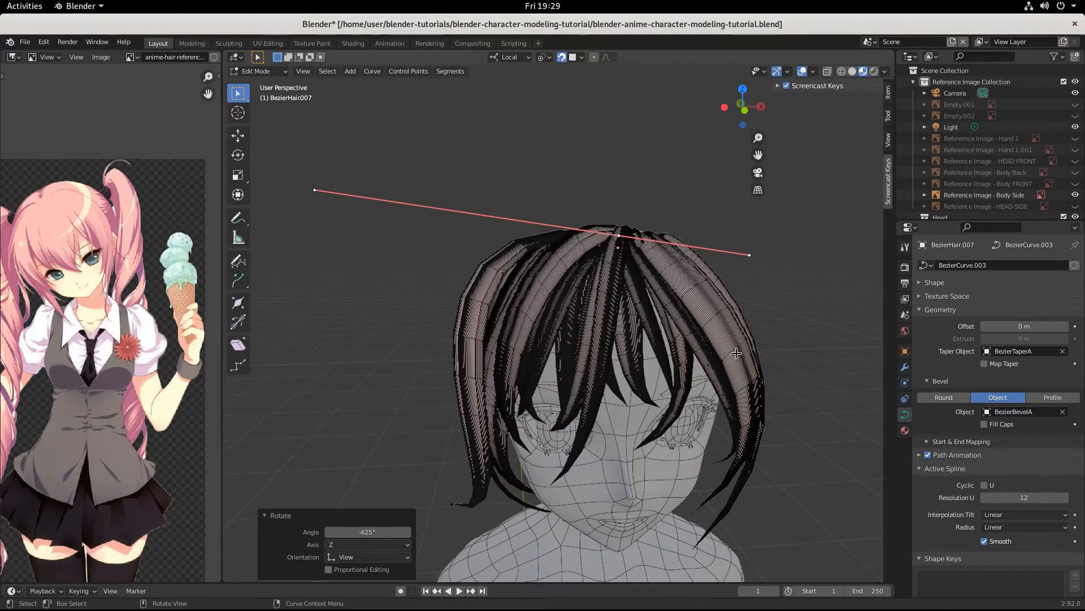
pyautogui.press('g')
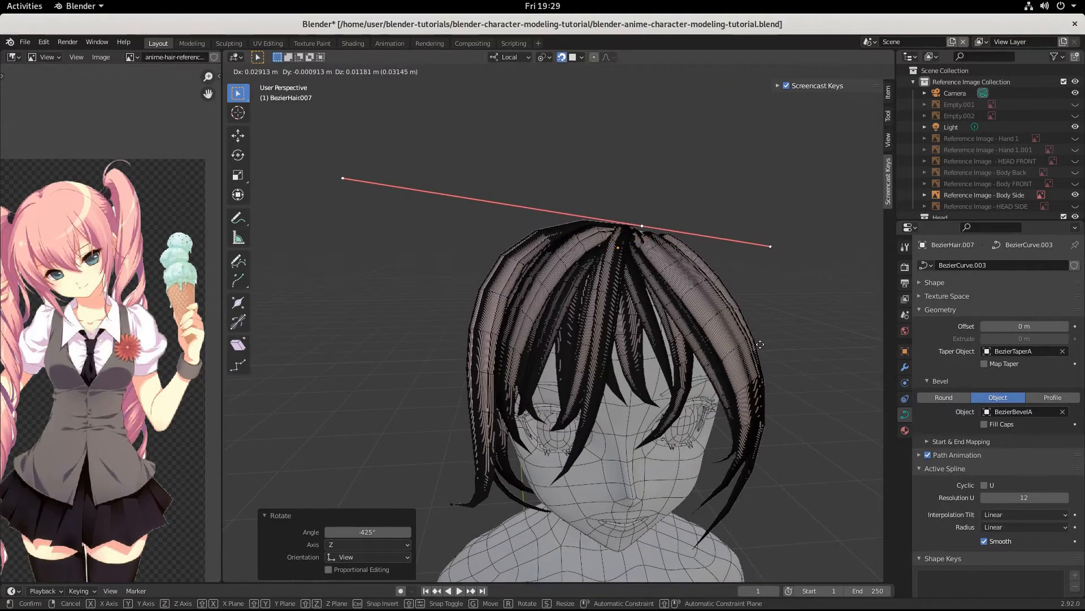
pyautogui.click(760, 344)
pyautogui.moveTo(760, 344); pyautogui.dragTo(716, 361, button='middle')
# Step: Move the strand's tip control point so the strand frames the face
pyautogui.click(489, 431)
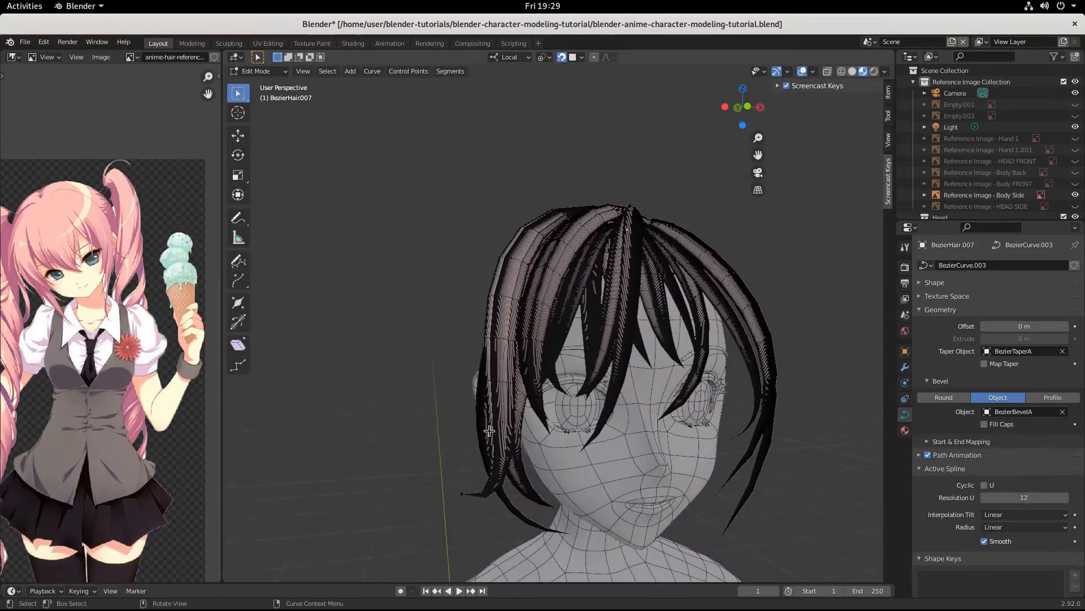
pyautogui.moveTo(556, 508); pyautogui.dragTo(600, 494, button='middle')
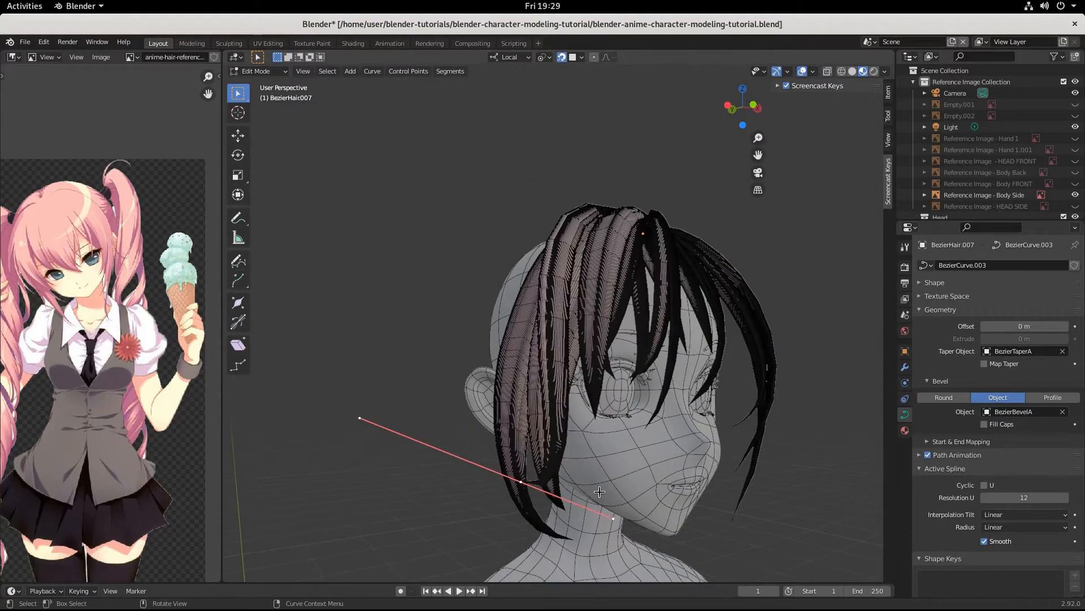
pyautogui.press('g')
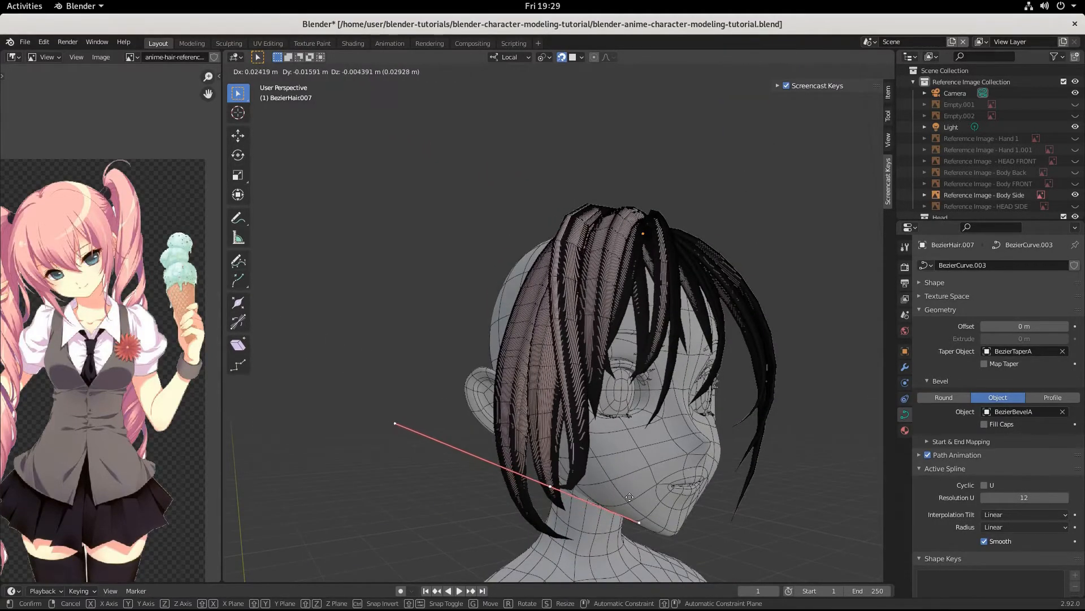
pyautogui.click(627, 496)
pyautogui.moveTo(628, 496); pyautogui.dragTo(700, 477, button='middle')
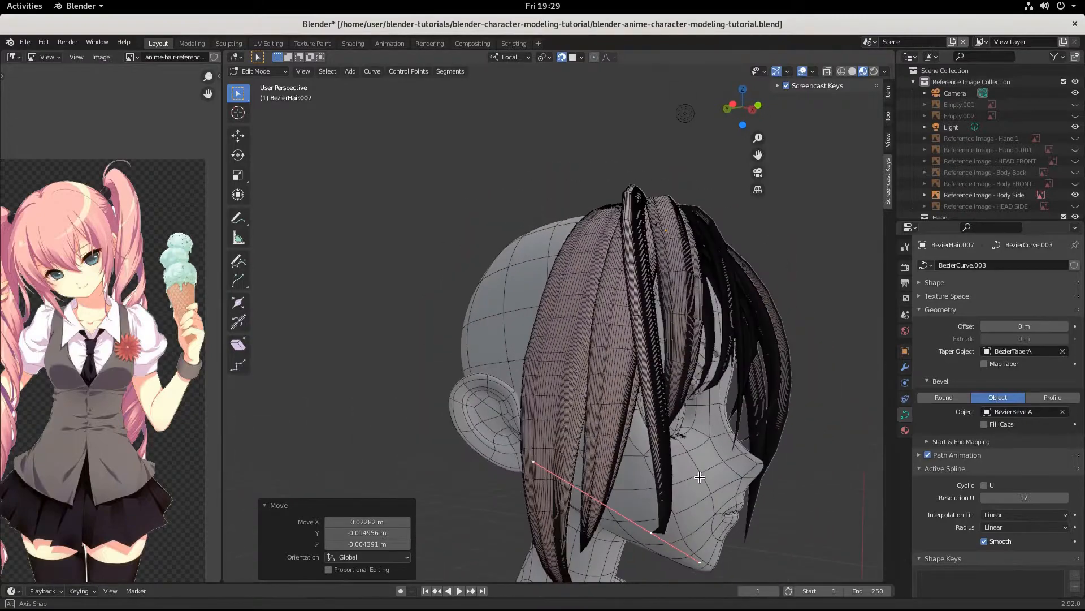
pyautogui.press('Tab')
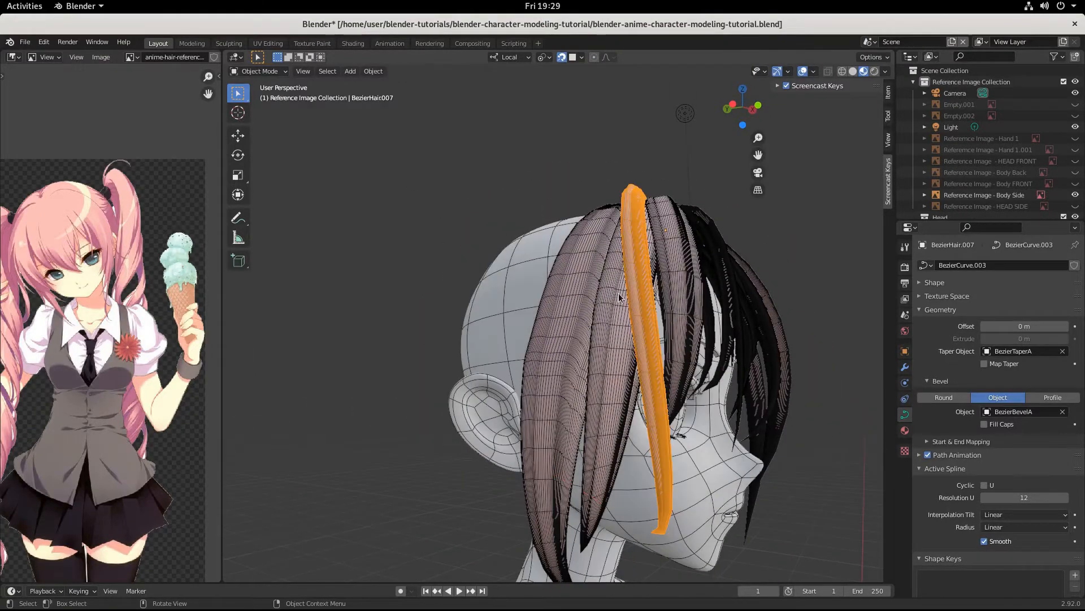
# Step: Duplicate a front bang strand, scale the copy to 0.942 and nudge it about 0.012, 0.022 m
pyautogui.click(619, 327)
pyautogui.hotkey('shift', 'd')
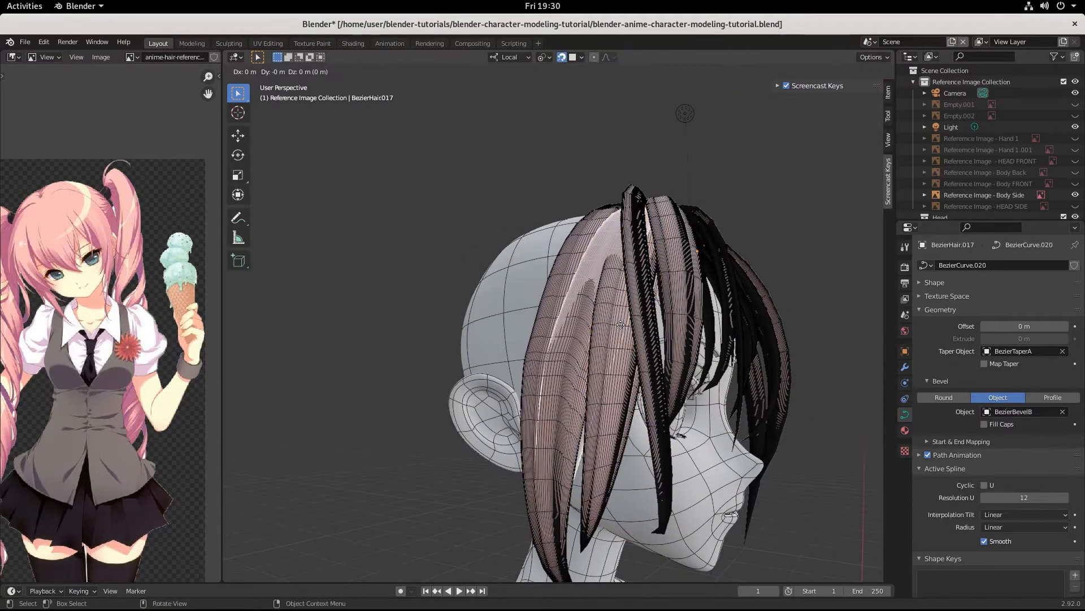
pyautogui.rightClick(621, 324)
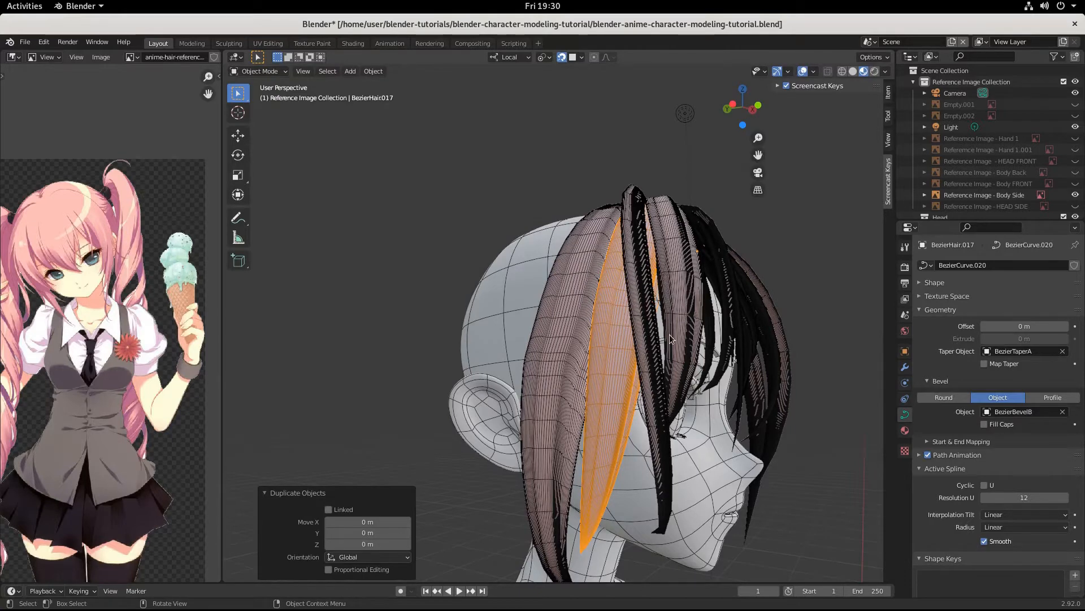
pyautogui.press('s')
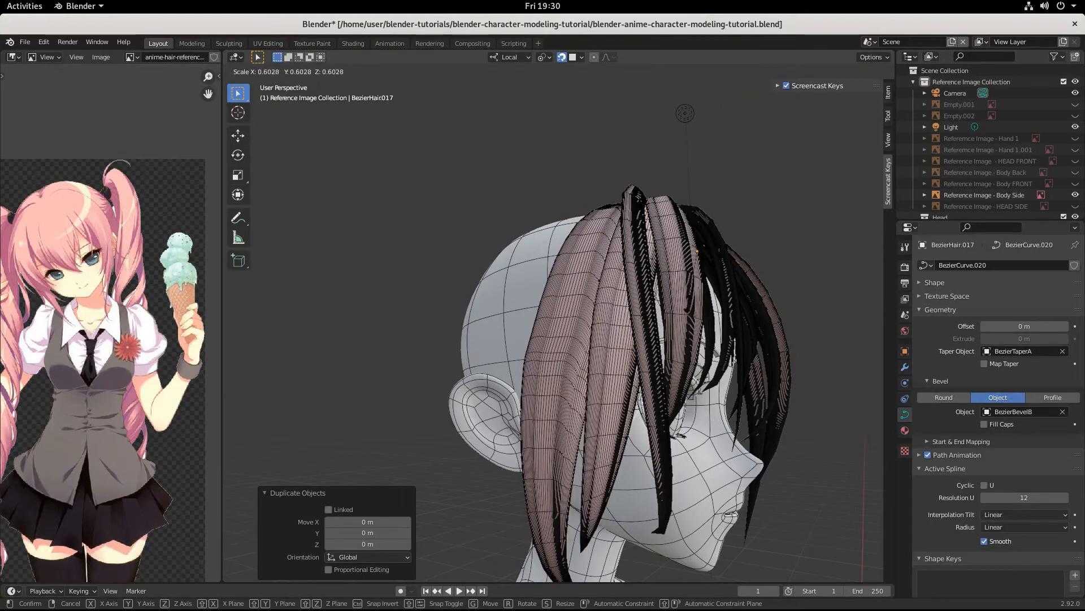
pyautogui.moveTo(687, 356); pyautogui.dragTo(691, 354, button='middle')
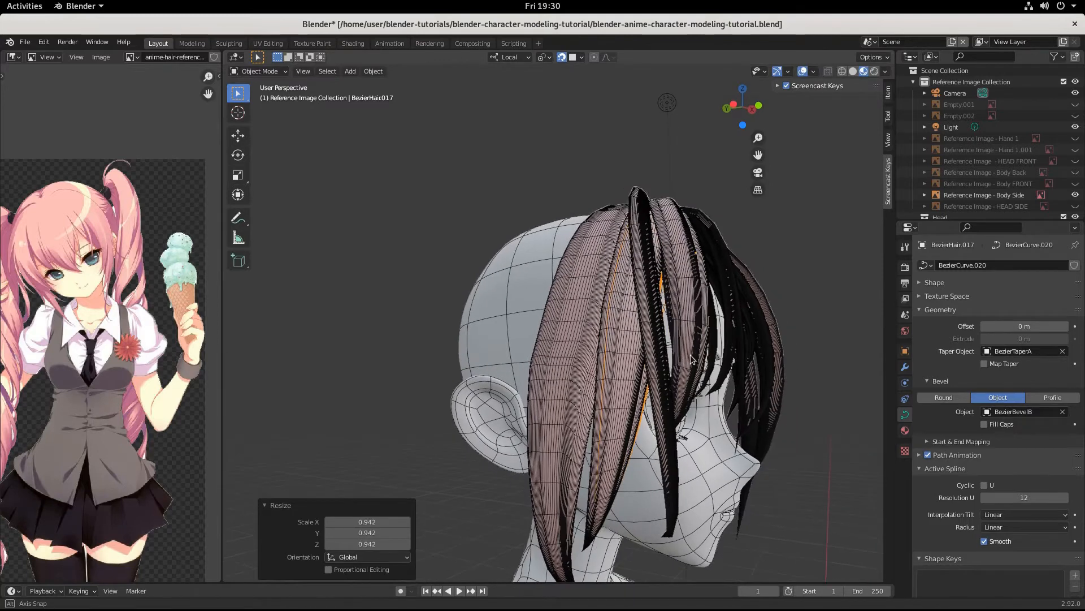
pyautogui.press('g')
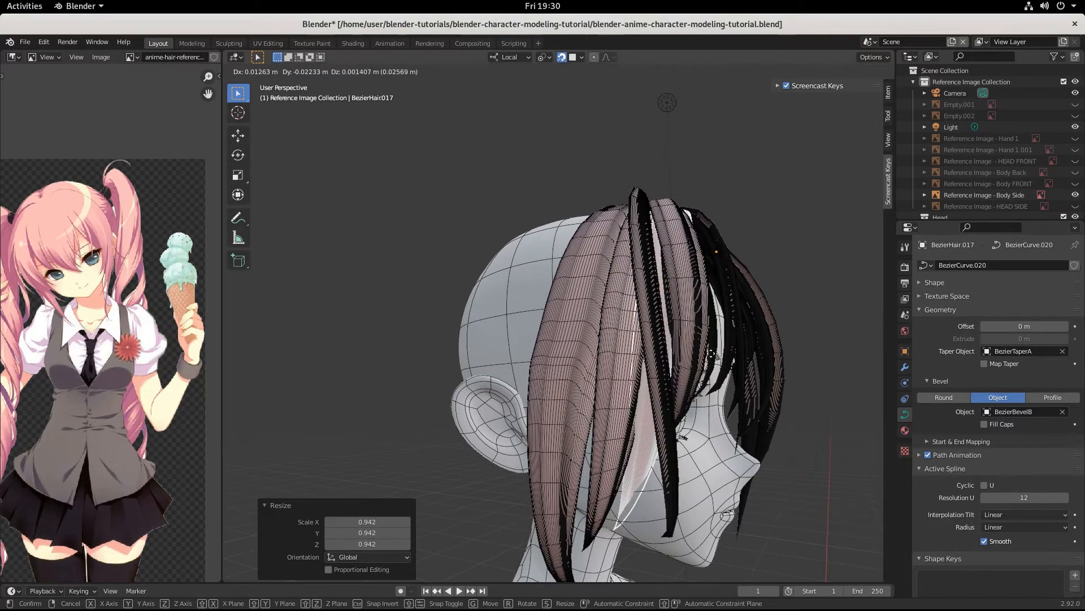
pyautogui.click(710, 355)
pyautogui.moveTo(710, 354); pyautogui.dragTo(636, 396, button='middle')
# Step: Shrink BezierHair.017's tip control point to 0.545 and raise it about 0.071 m
pyautogui.press('Tab')
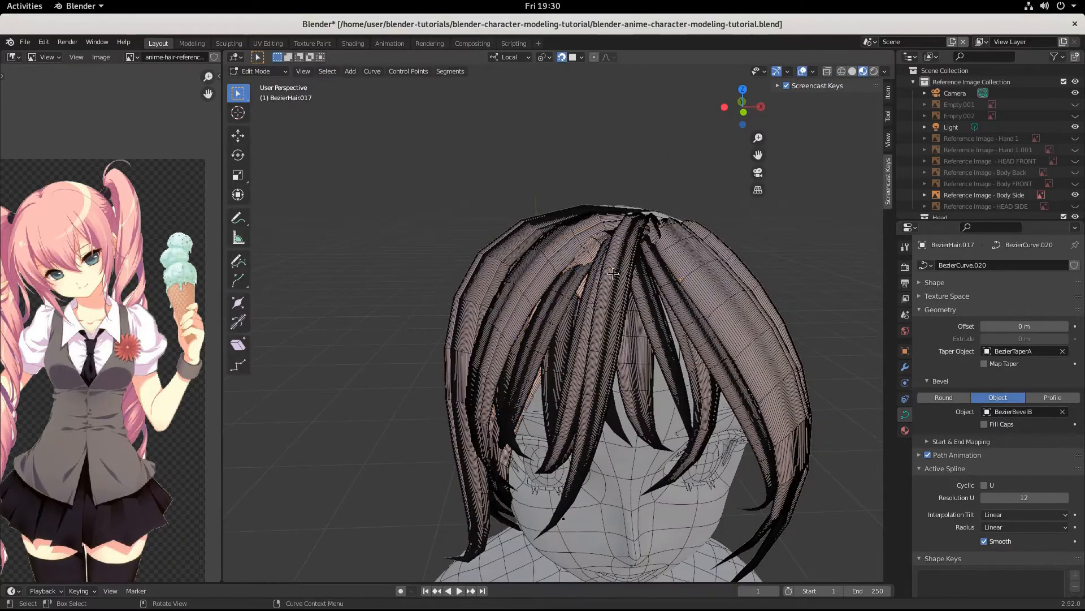
pyautogui.press('g')
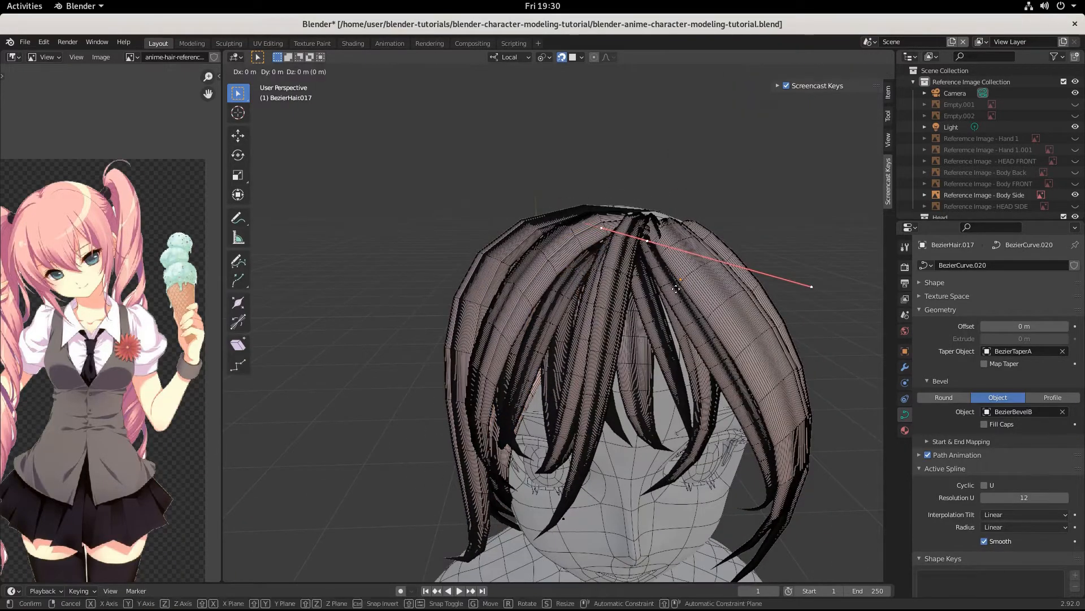
pyautogui.click(676, 289)
pyautogui.moveTo(616, 307); pyautogui.dragTo(686, 272, button='middle')
pyautogui.click(608, 484)
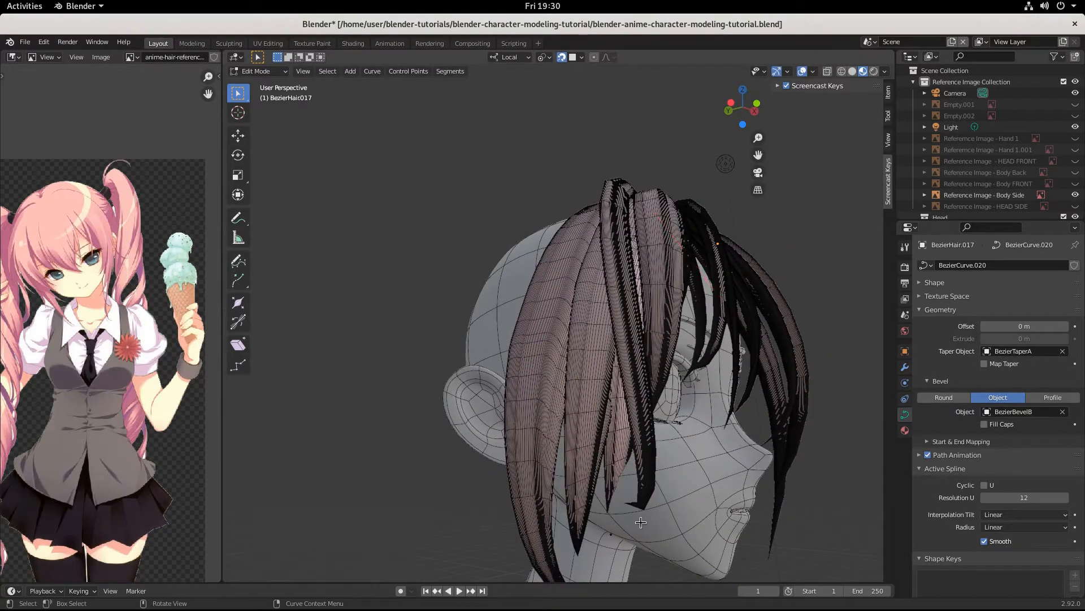
pyautogui.moveTo(625, 555); pyautogui.dragTo(652, 526, button='middle')
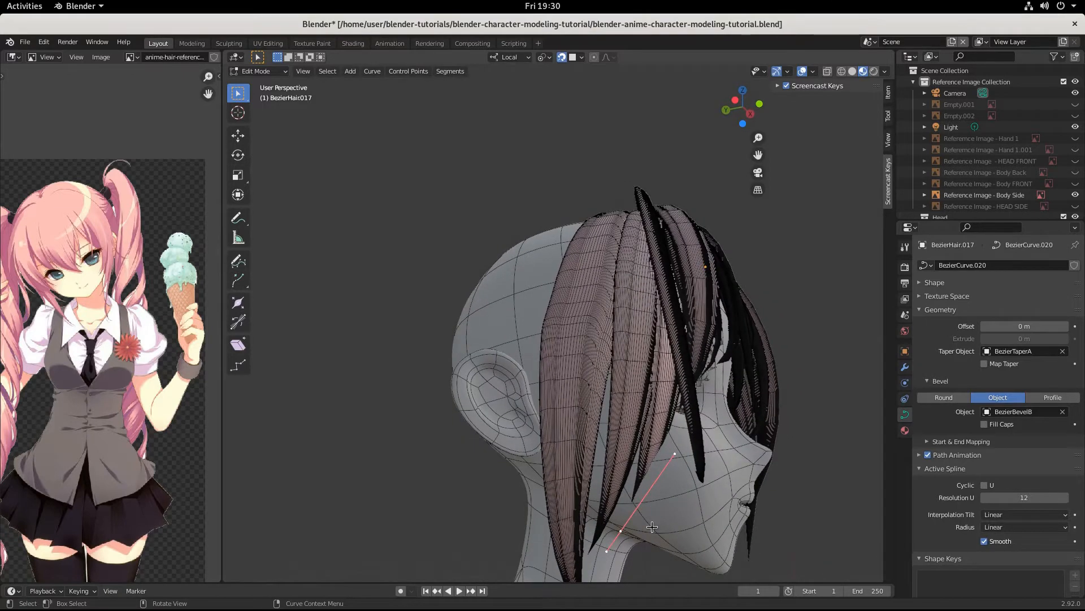
pyautogui.press('s')
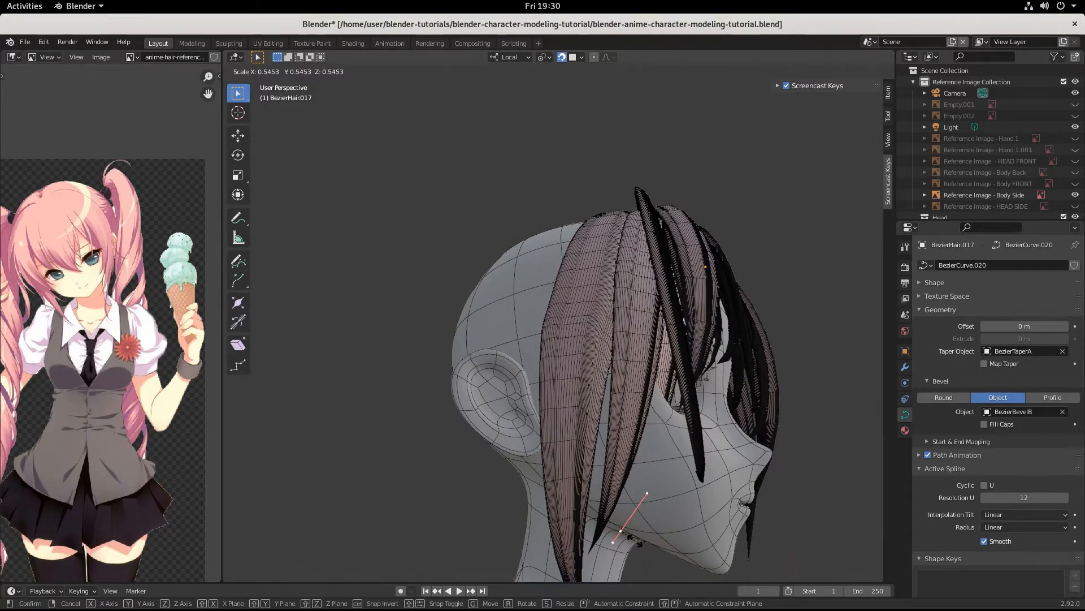
pyautogui.click(634, 540)
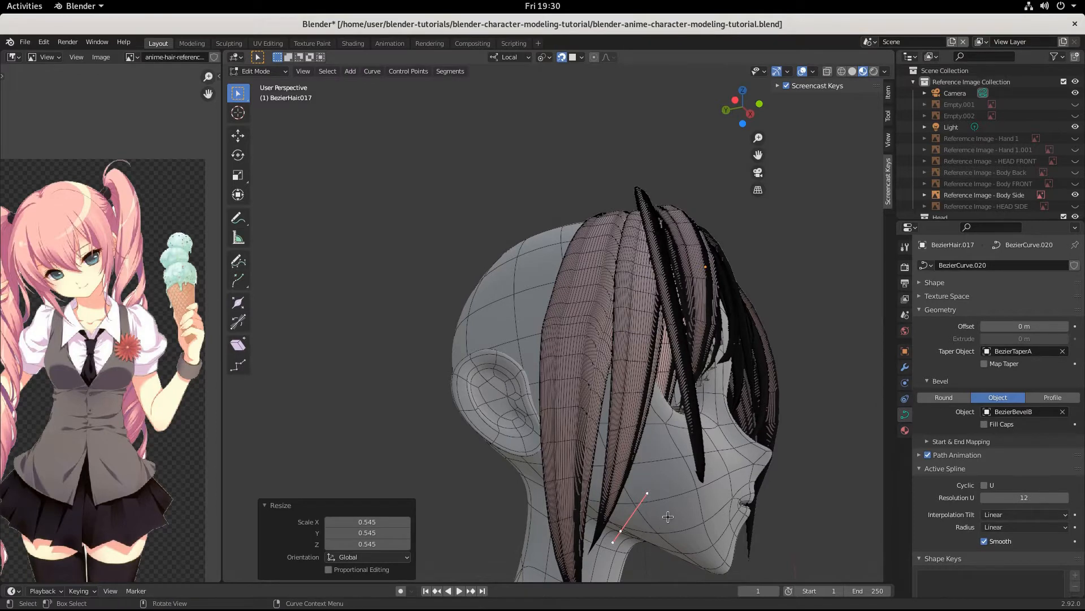
pyautogui.press('g')
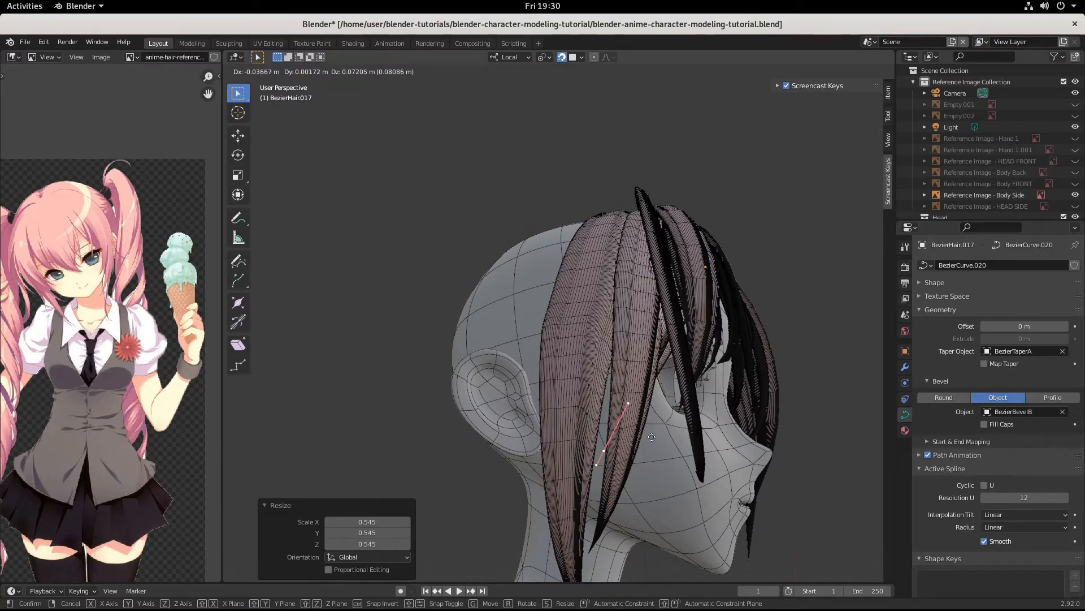
pyautogui.click(624, 445)
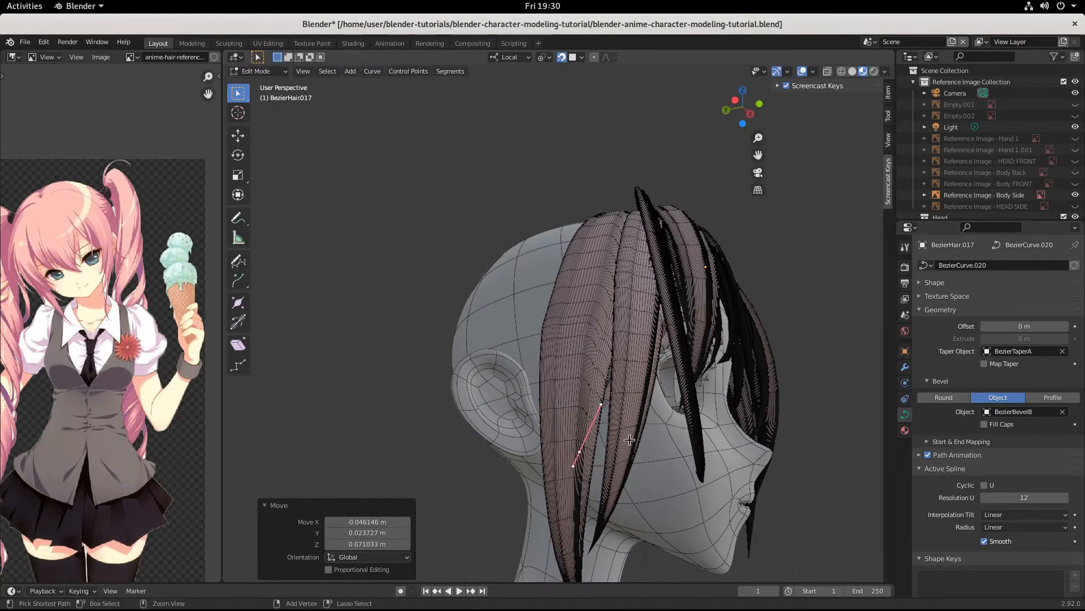
pyautogui.moveTo(624, 445); pyautogui.dragTo(559, 459, button='middle')
pyautogui.press('g')
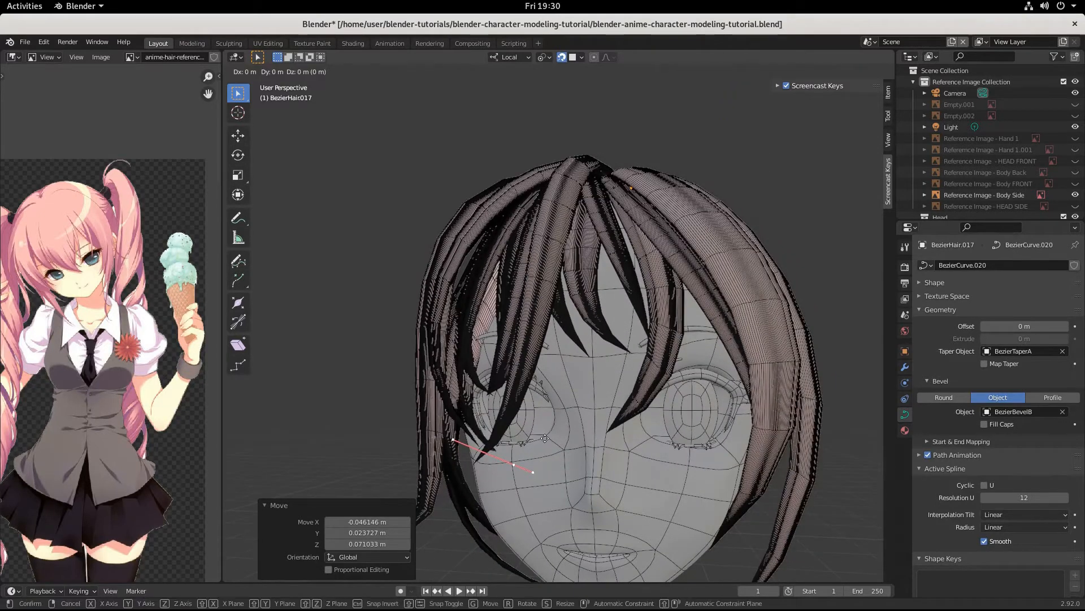
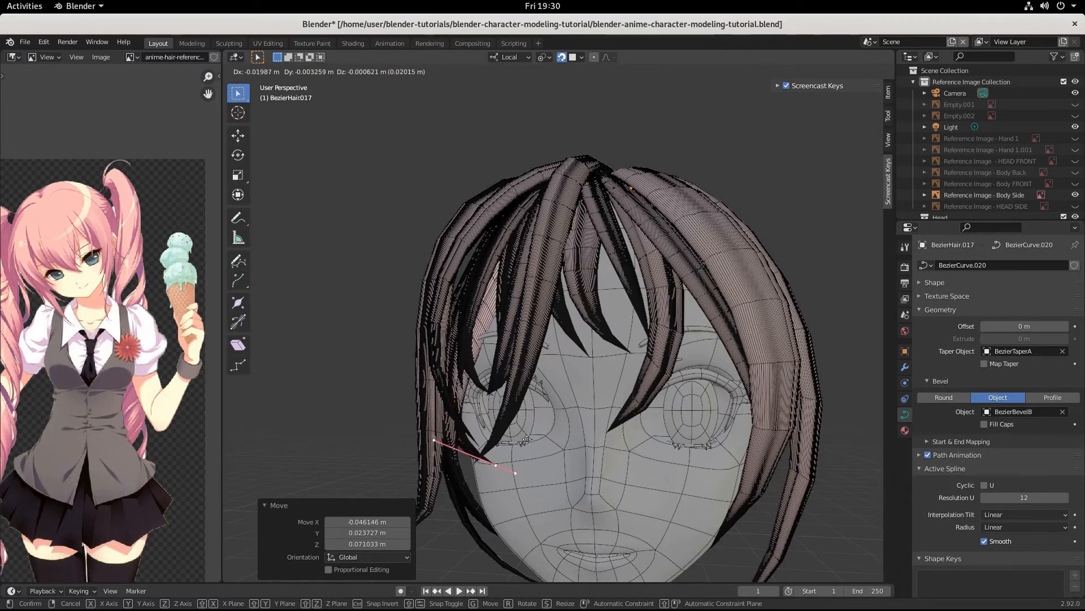
# Step: Lock BezierHair.017's moved points beside the face and review them from front and three-quarter angles
pyautogui.click(527, 439)
pyautogui.moveTo(527, 439); pyautogui.dragTo(706, 427, button='middle')
pyautogui.scroll(-4, 609, 460)
pyautogui.click(427, 334)
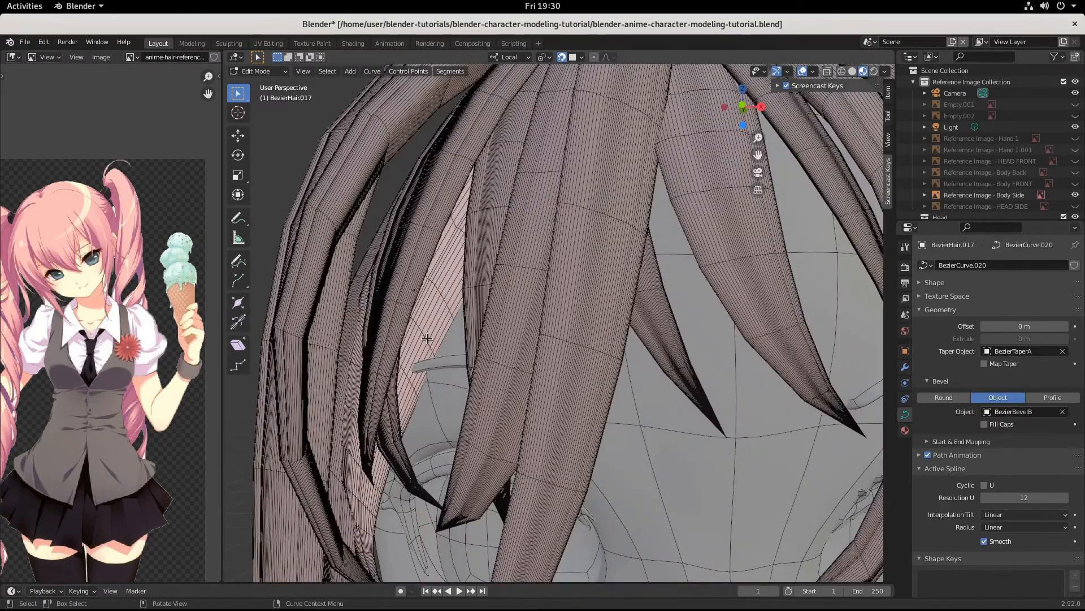
pyautogui.scroll(-4, 426, 338)
pyautogui.scroll(-3, 461, 491)
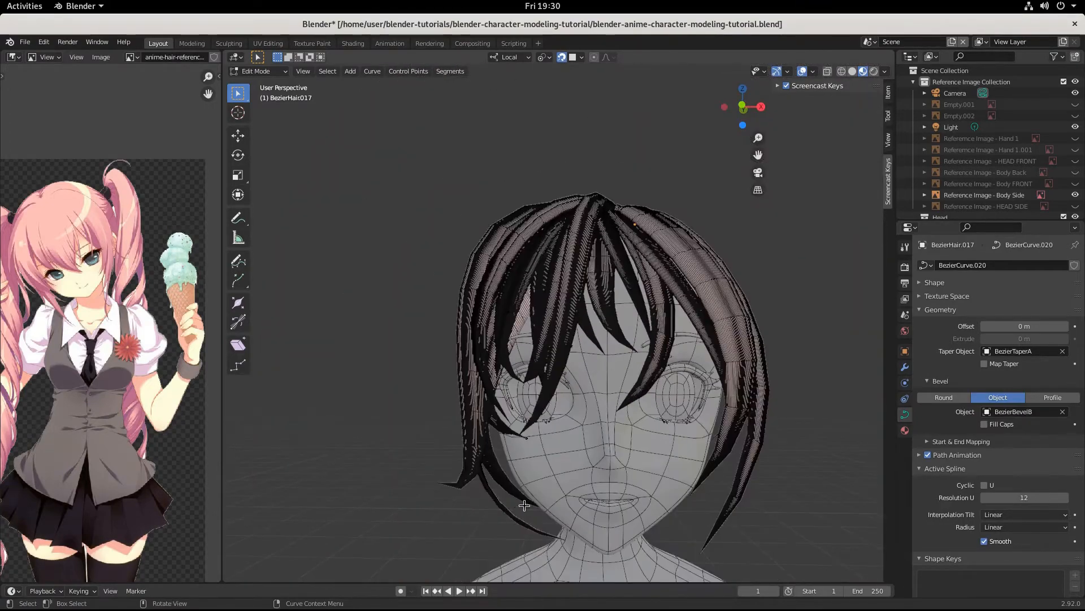
pyautogui.moveTo(524, 504); pyautogui.dragTo(597, 442, button='middle')
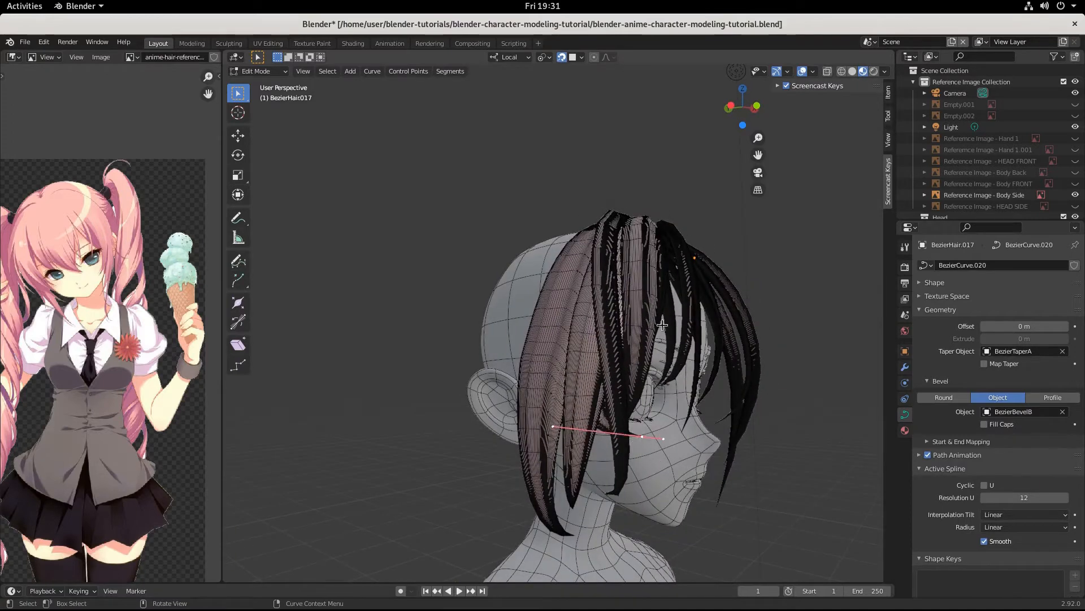
# Step: Subdivide the side strand's segments twice to add extra control points
pyautogui.rightClick(694, 376)
pyautogui.click(670, 299)
pyautogui.moveTo(670, 298); pyautogui.dragTo(599, 411, button='middle')
pyautogui.moveTo(537, 372); pyautogui.dragTo(600, 385, button='middle')
pyautogui.rightClick(600, 385)
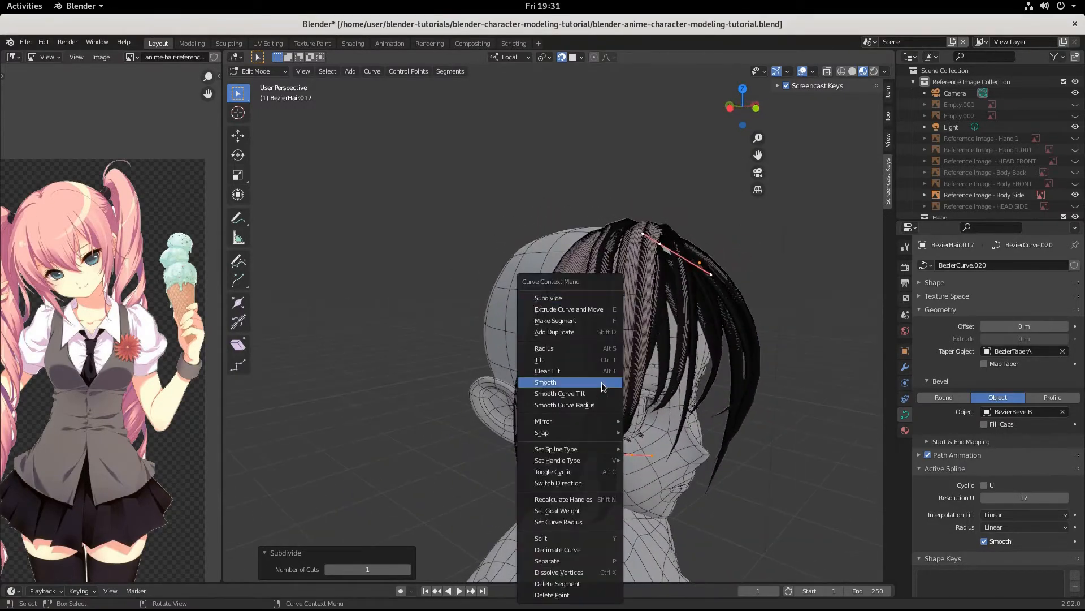
pyautogui.click(571, 296)
# Step: Move the strand's upper points about -0.018, -0.004, 0.007 m to bend it outward
pyautogui.click(626, 239)
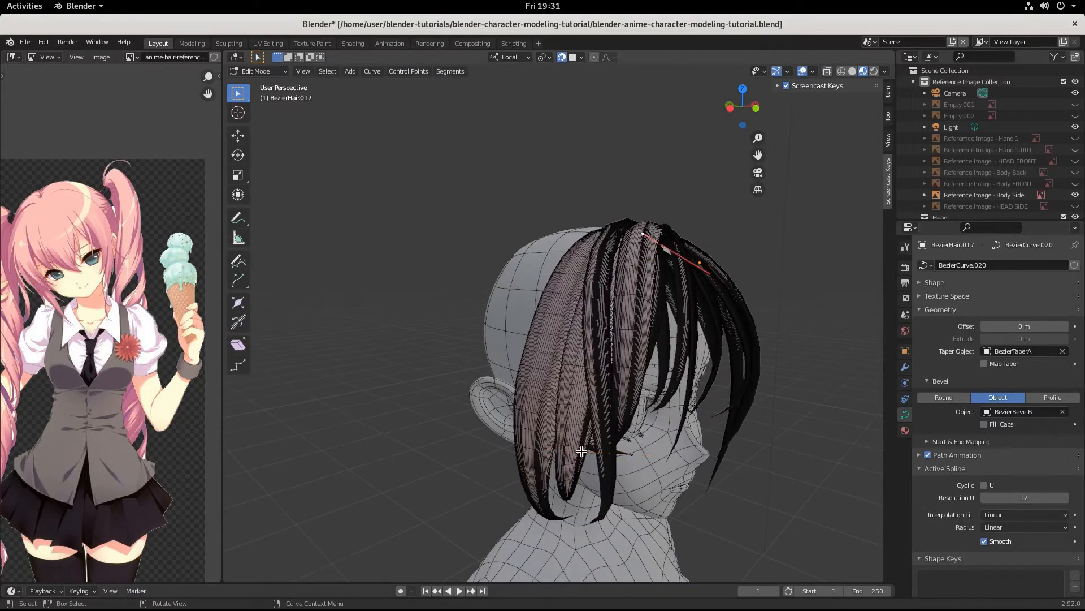
pyautogui.click(257, 72)
pyautogui.click(249, 85)
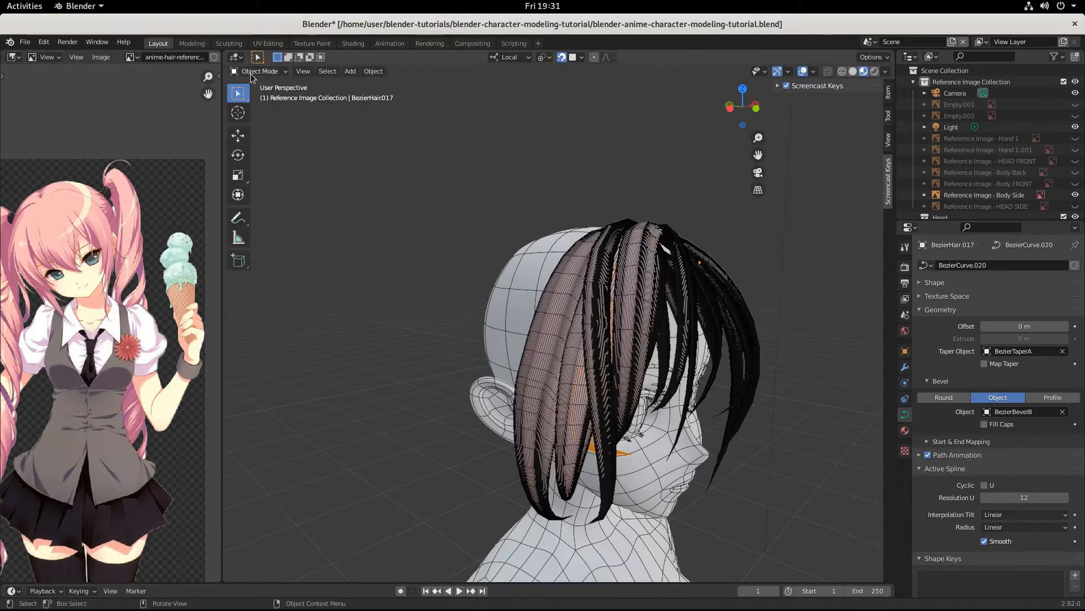
pyautogui.click(261, 97)
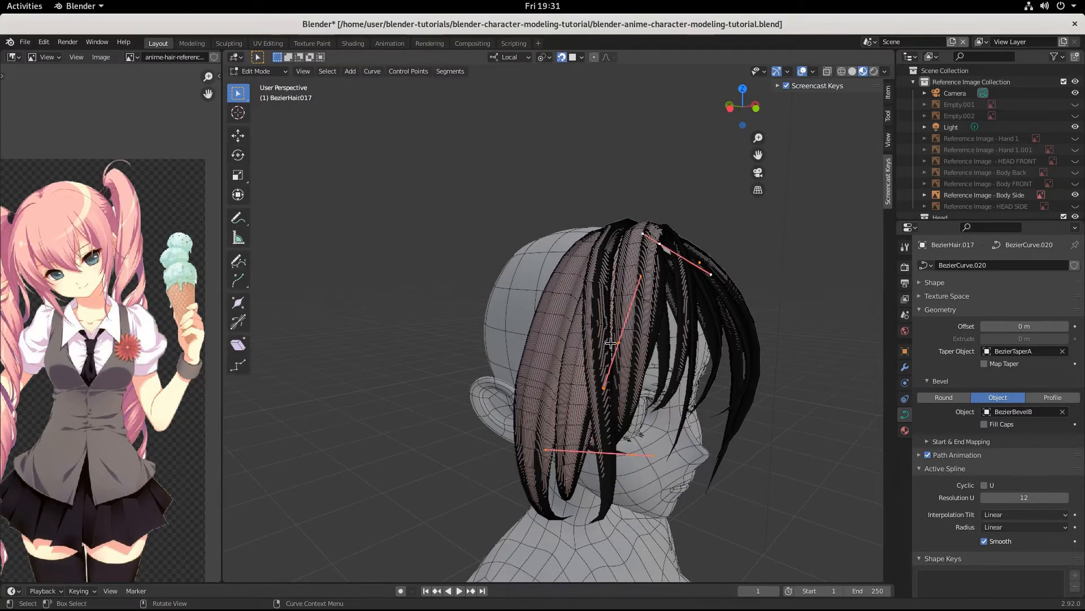
pyautogui.moveTo(675, 390); pyautogui.dragTo(491, 318, button='middle')
pyautogui.scroll(6, 509, 373)
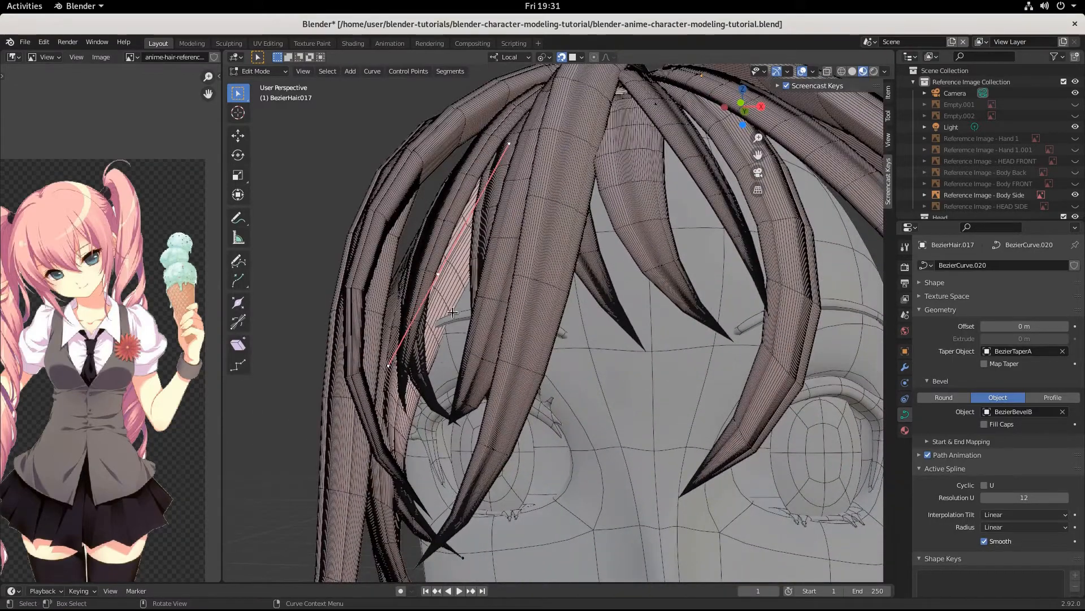
pyautogui.press('g')
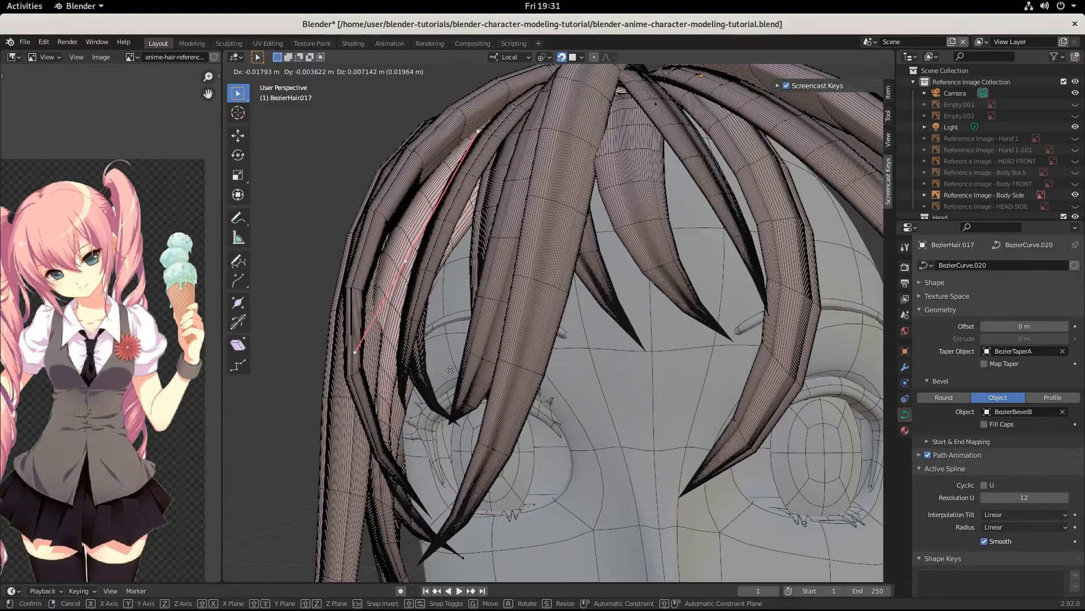
pyautogui.click(450, 370)
pyautogui.moveTo(450, 370); pyautogui.dragTo(644, 406, button='middle')
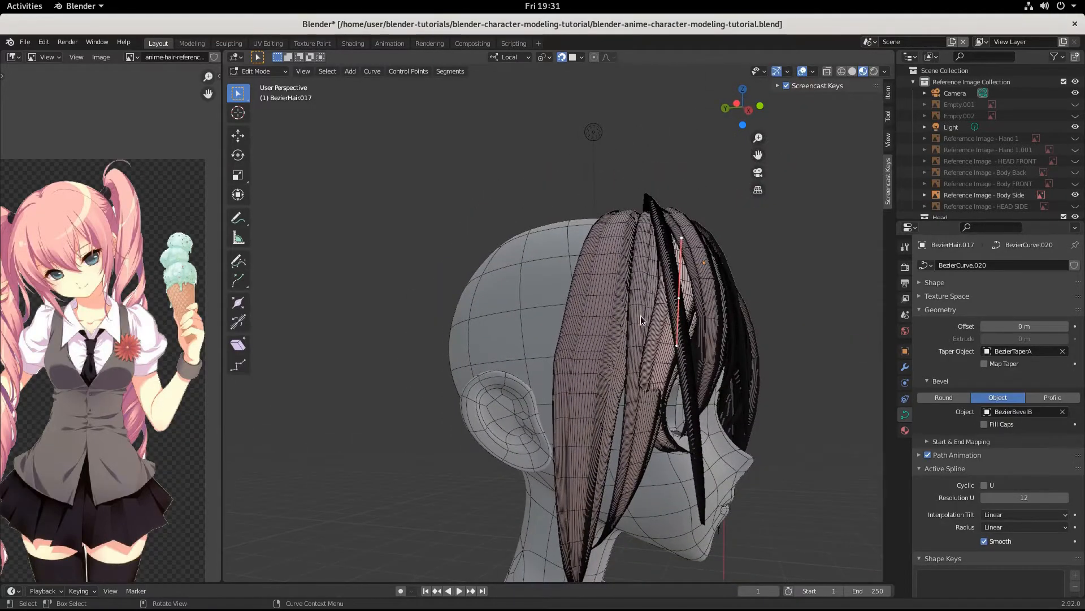
# Step: Select the side lock BezierHair.005 and edit its control points
pyautogui.press('Tab')
pyautogui.click(635, 350)
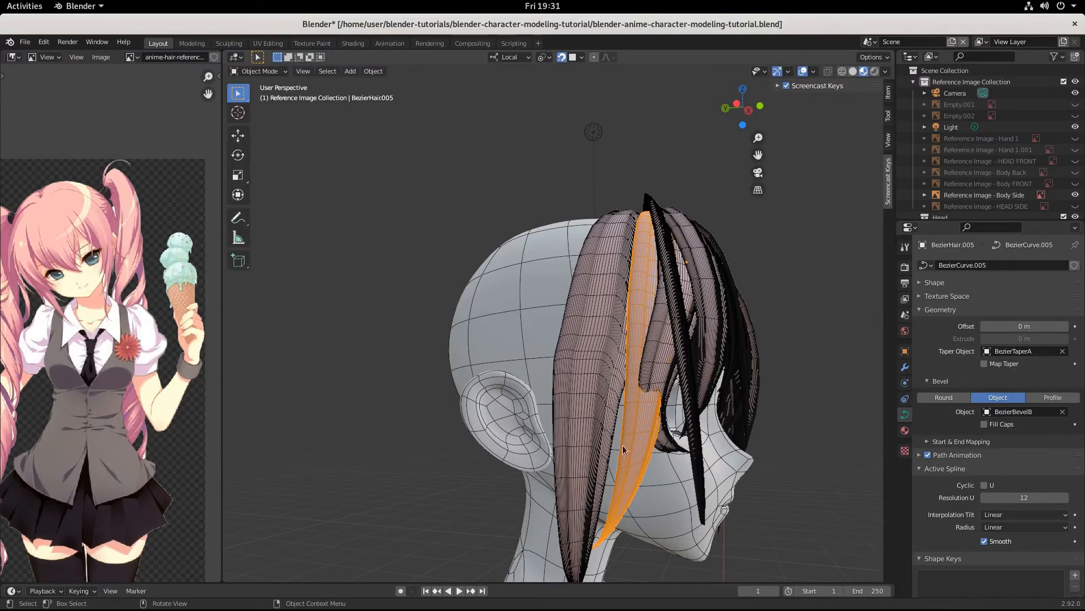
pyautogui.moveTo(624, 450); pyautogui.dragTo(615, 480, button='middle')
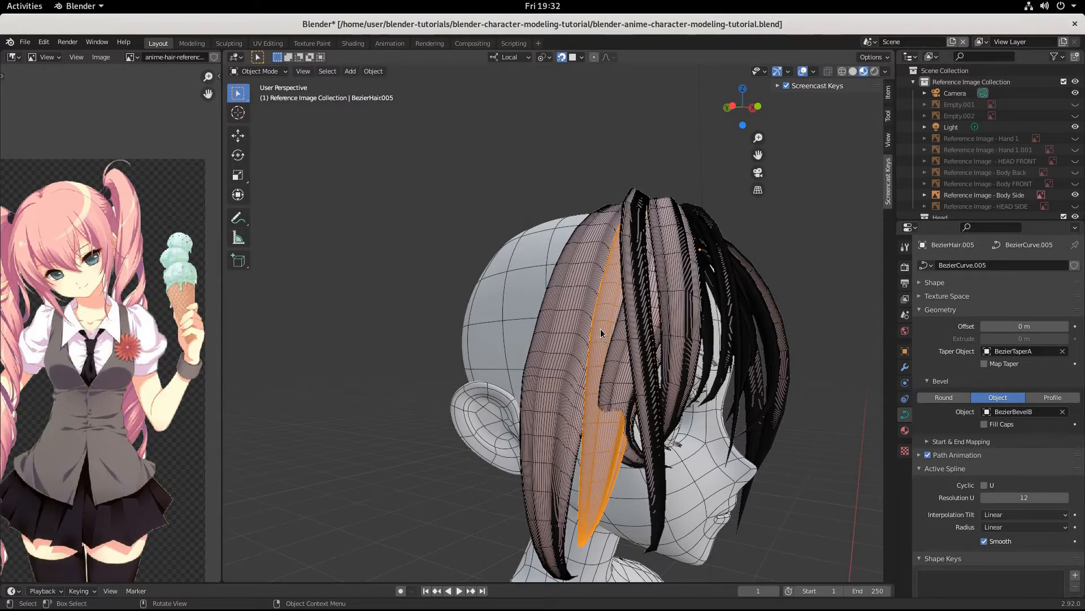
pyautogui.press('Tab')
pyautogui.moveTo(601, 333); pyautogui.dragTo(617, 517, button='middle')
# Step: Drop BezierHair.005's tip down by the neck and swing it -40.3° about Z
pyautogui.press('g')
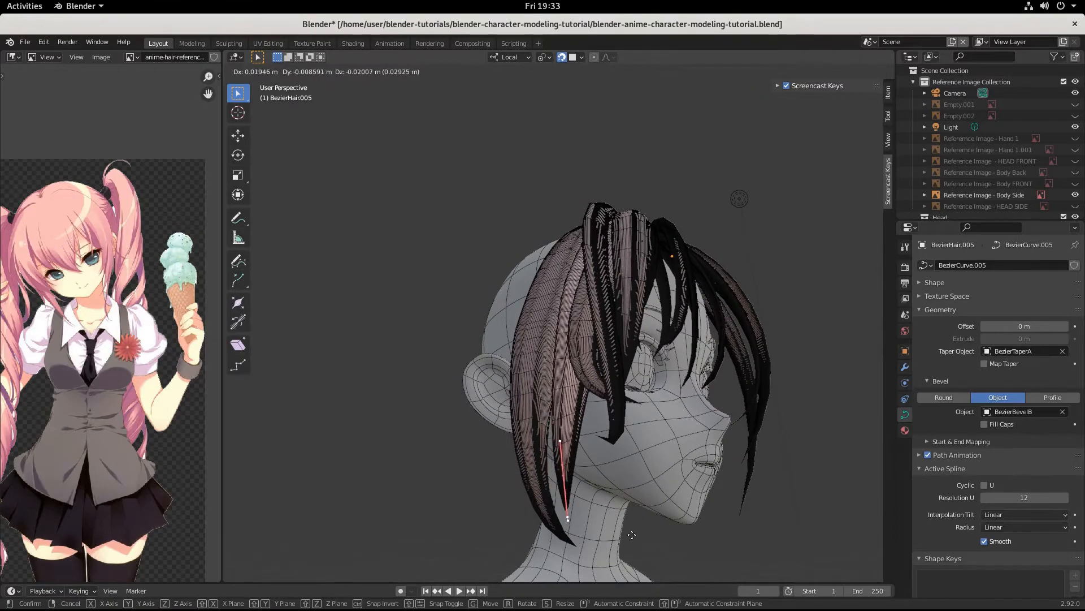
pyautogui.click(641, 566)
pyautogui.moveTo(641, 566); pyautogui.dragTo(666, 534, button='middle')
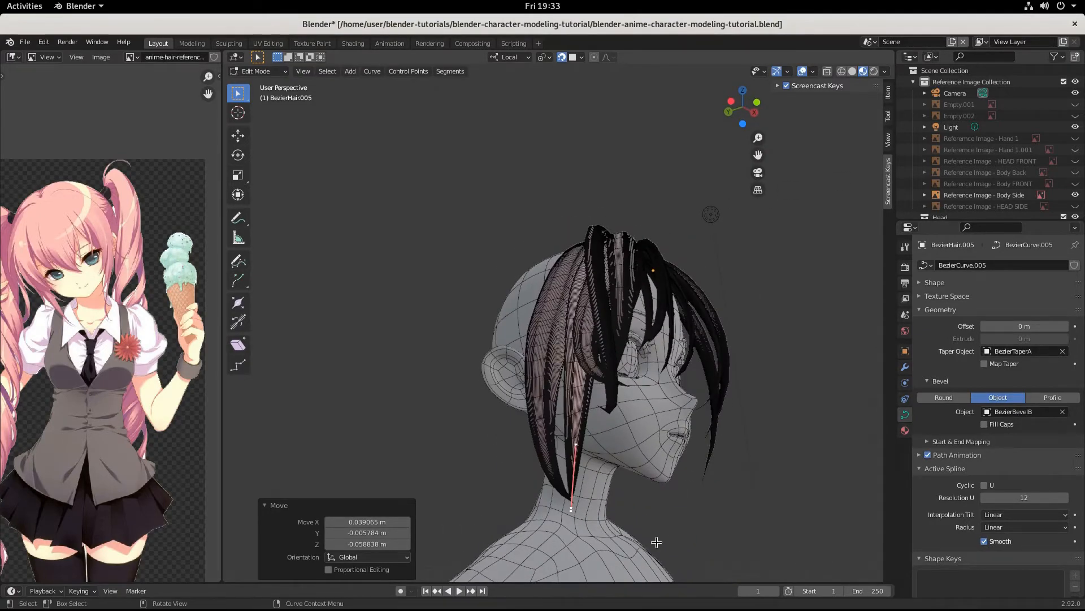
pyautogui.press('r')
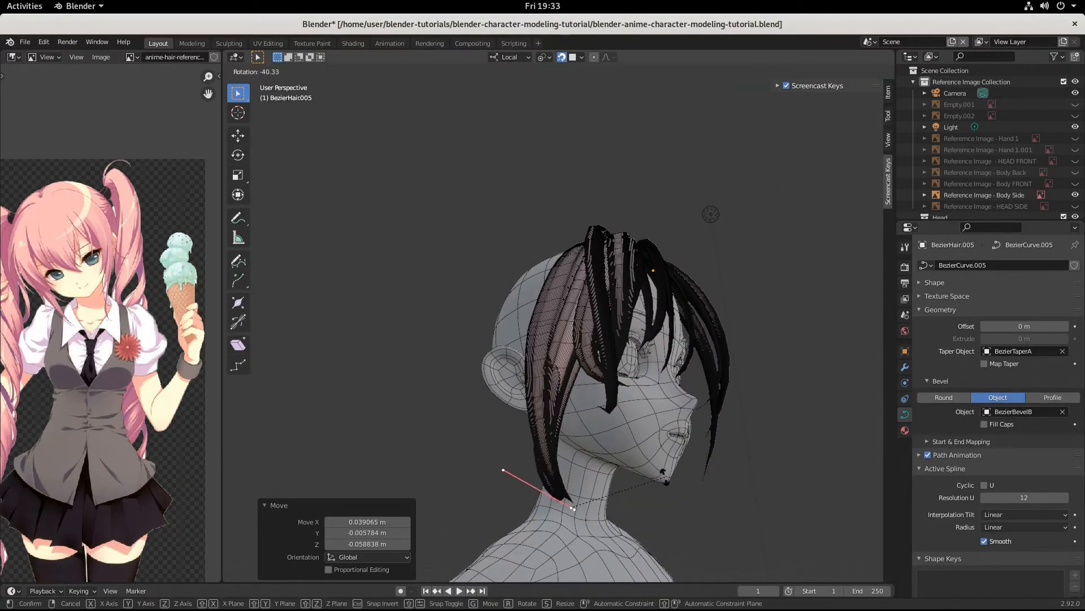
pyautogui.click(665, 477)
pyautogui.moveTo(665, 477); pyautogui.dragTo(621, 508, button='middle')
# Step: Shift the lock's tip about 0.032 m X and -0.039 m Z so it flares outward
pyautogui.press('g')
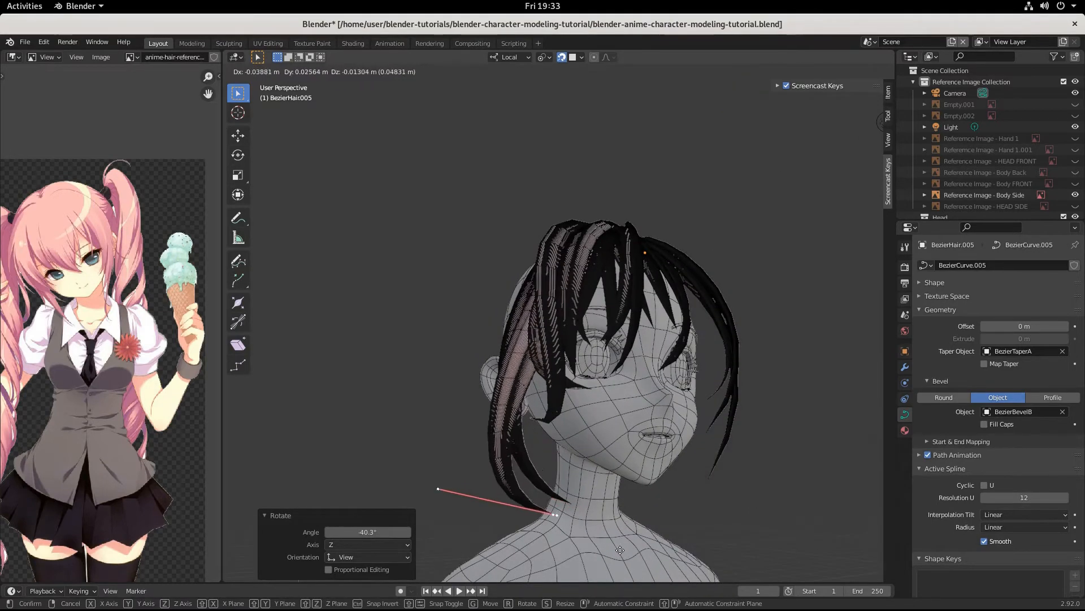
pyautogui.click(666, 567)
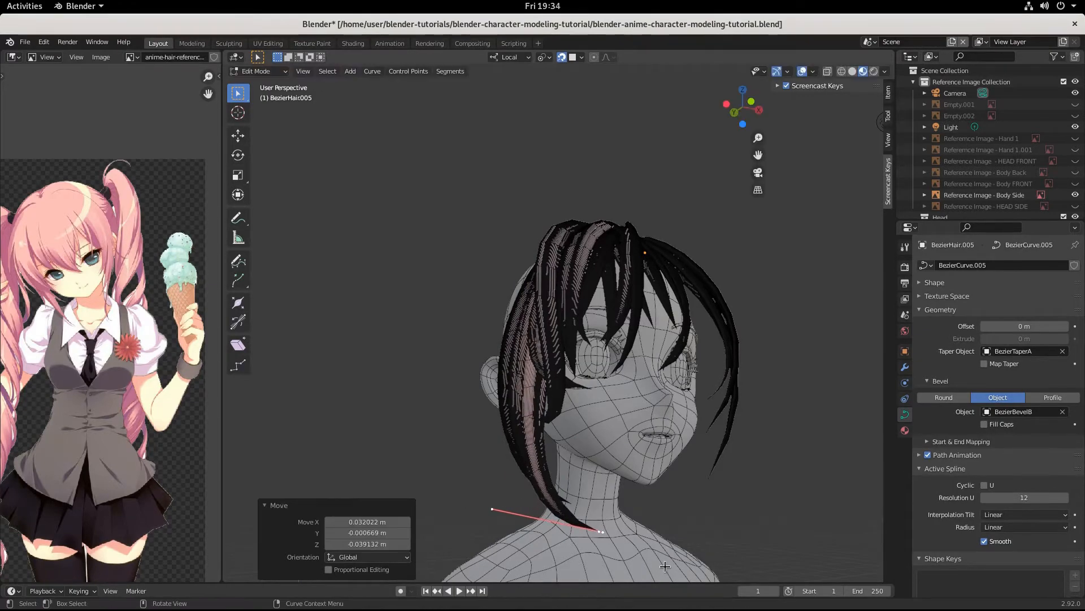
pyautogui.moveTo(666, 567); pyautogui.dragTo(630, 512, button='middle')
pyautogui.press('g')
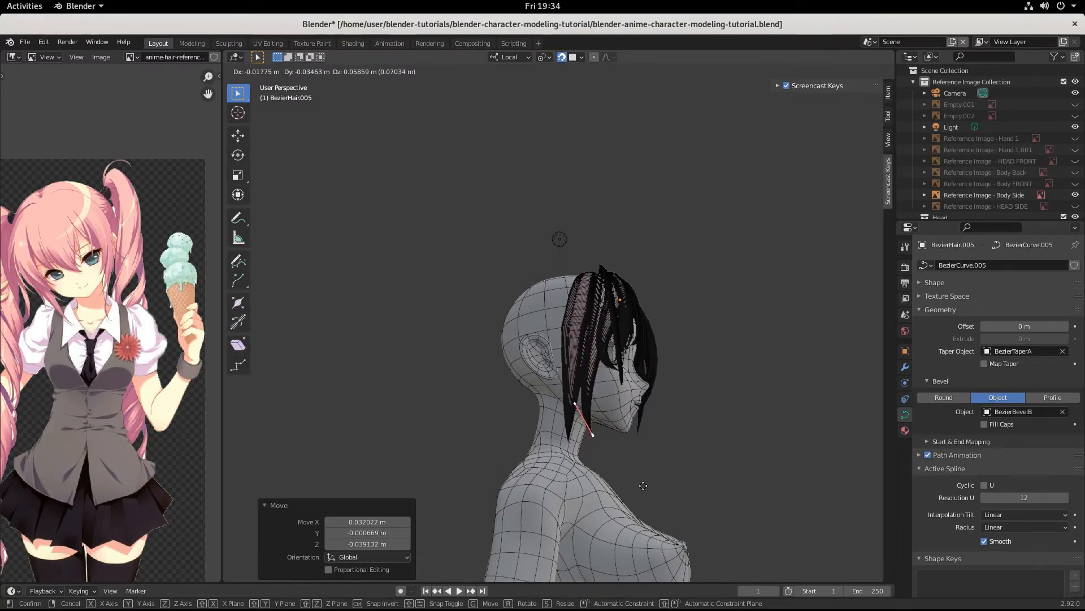
# Step: Place the lock's tip near the jaw, rotate its end up 25.1° and reposition it
pyautogui.click(644, 485)
pyautogui.moveTo(635, 484); pyautogui.dragTo(546, 499, button='middle')
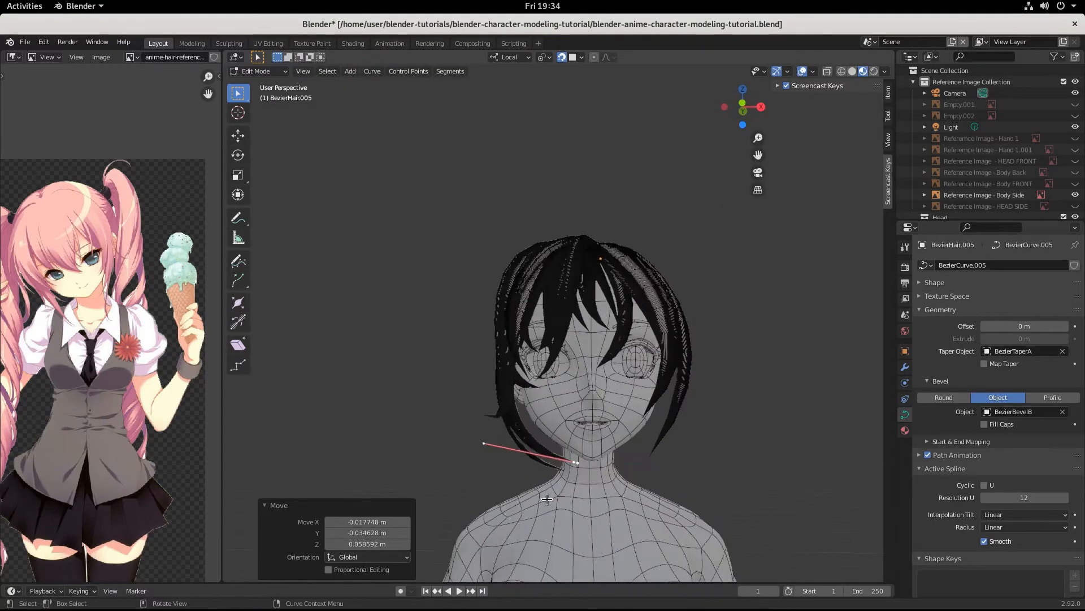
pyautogui.scroll(1, 547, 499)
pyautogui.press('r')
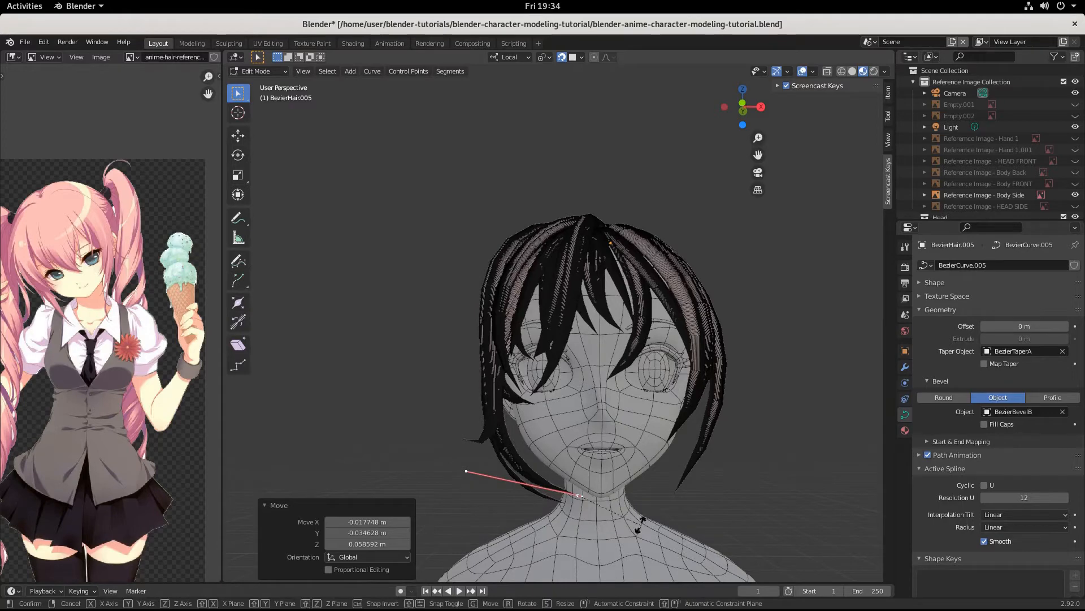
pyautogui.click(619, 544)
pyautogui.press('g')
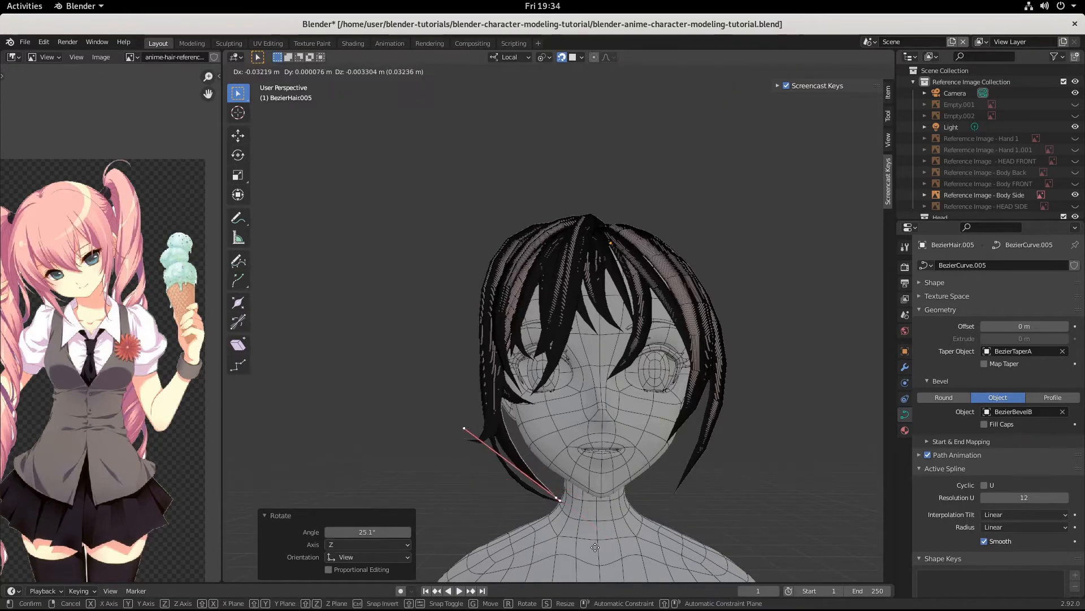
pyautogui.click(594, 541)
# Step: Shrink the lock's end to 0.572 and move it to its final spot
pyautogui.press('s')
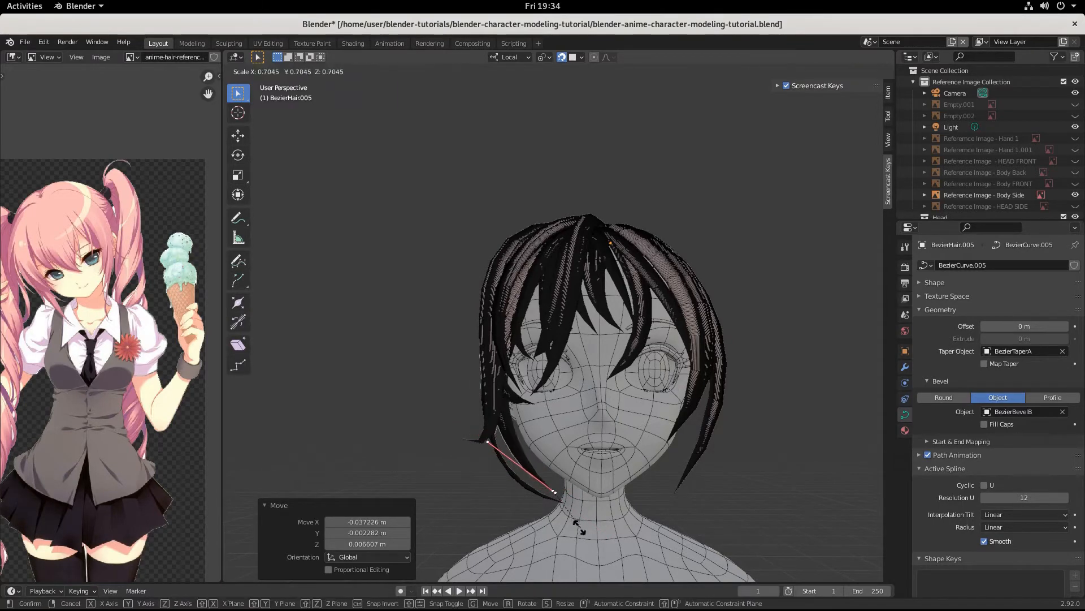
pyautogui.click(574, 520)
pyautogui.press('g')
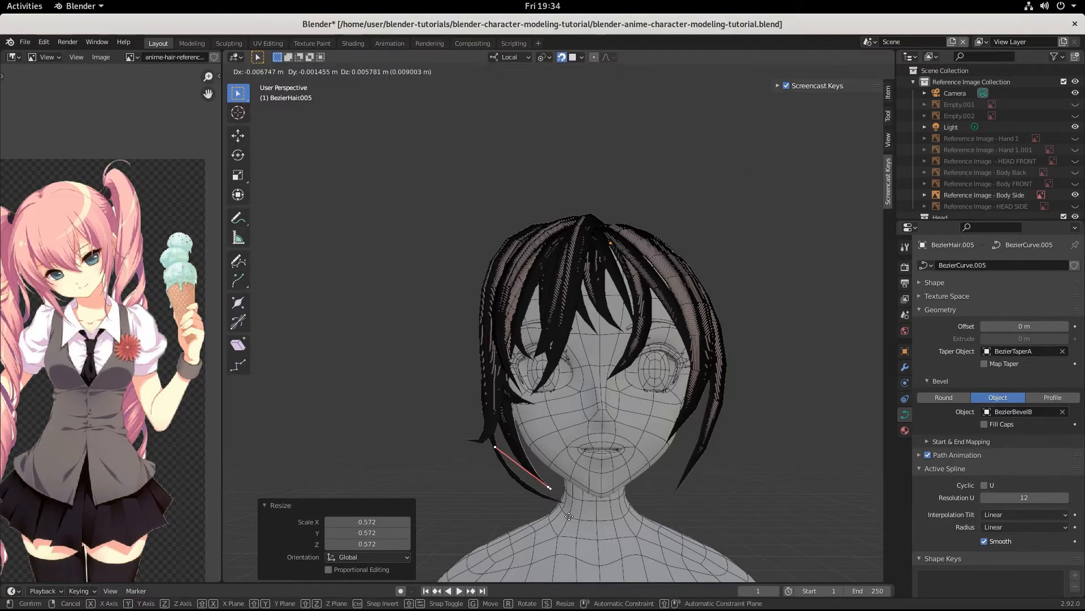
pyautogui.click(560, 507)
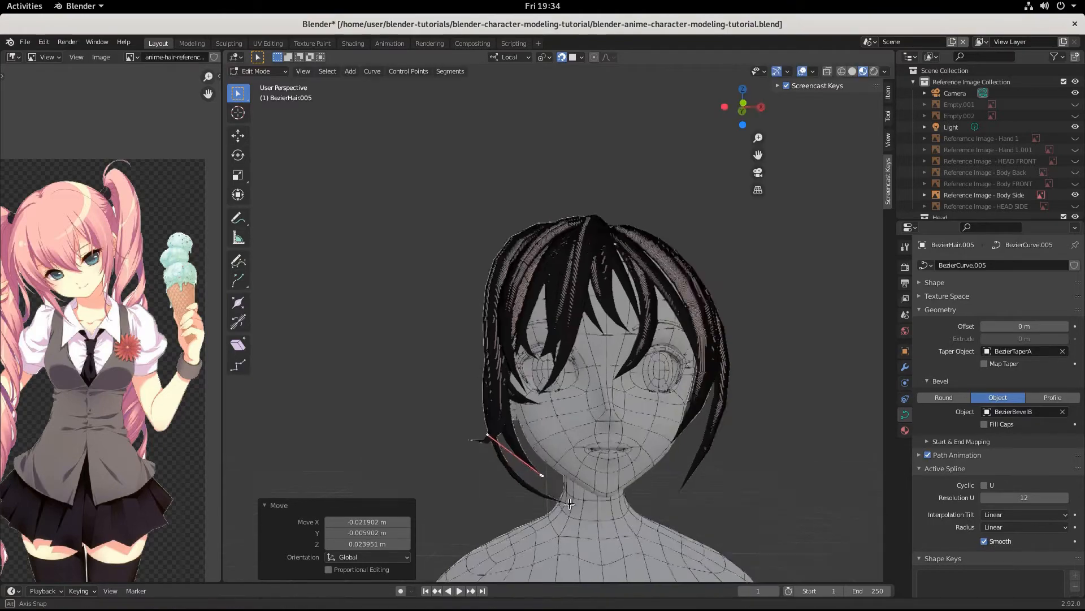
# Step: Scale the strand tip to 0.727 and nudge it to hang beside the jaw
pyautogui.moveTo(492, 441); pyautogui.dragTo(628, 492, button='middle')
pyautogui.moveTo(620, 317); pyautogui.dragTo(600, 516, button='middle')
pyautogui.scroll(-2, 620, 516)
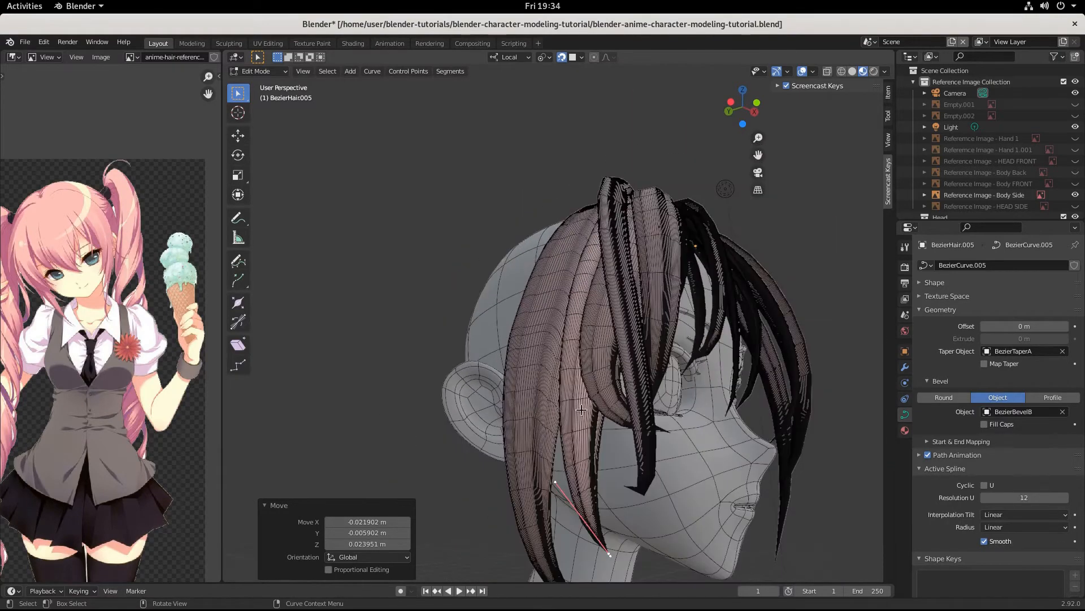
pyautogui.press('s')
pyautogui.click(636, 541)
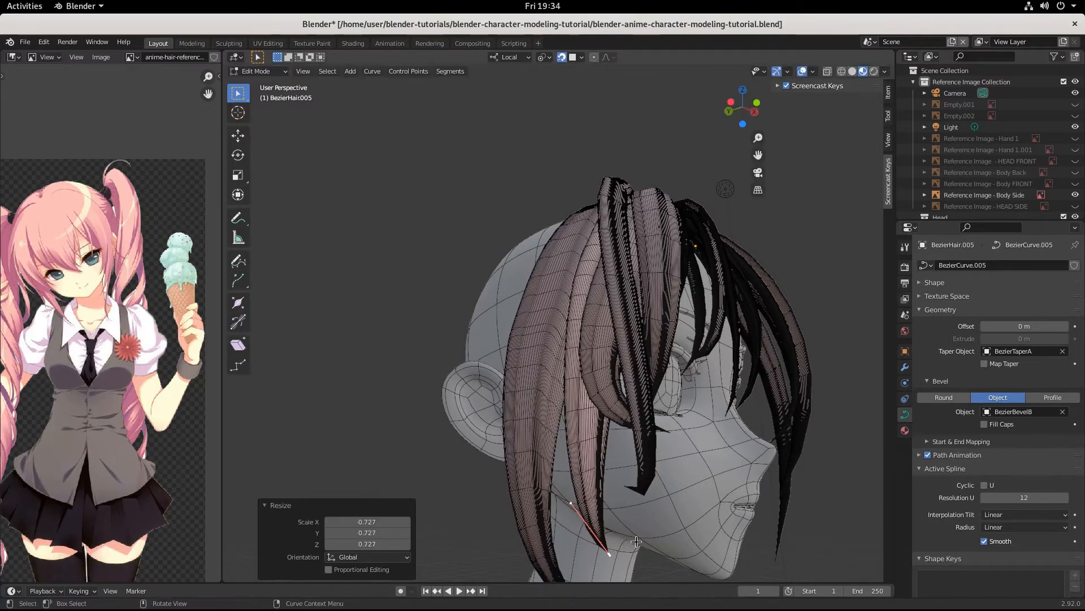
pyautogui.press('g')
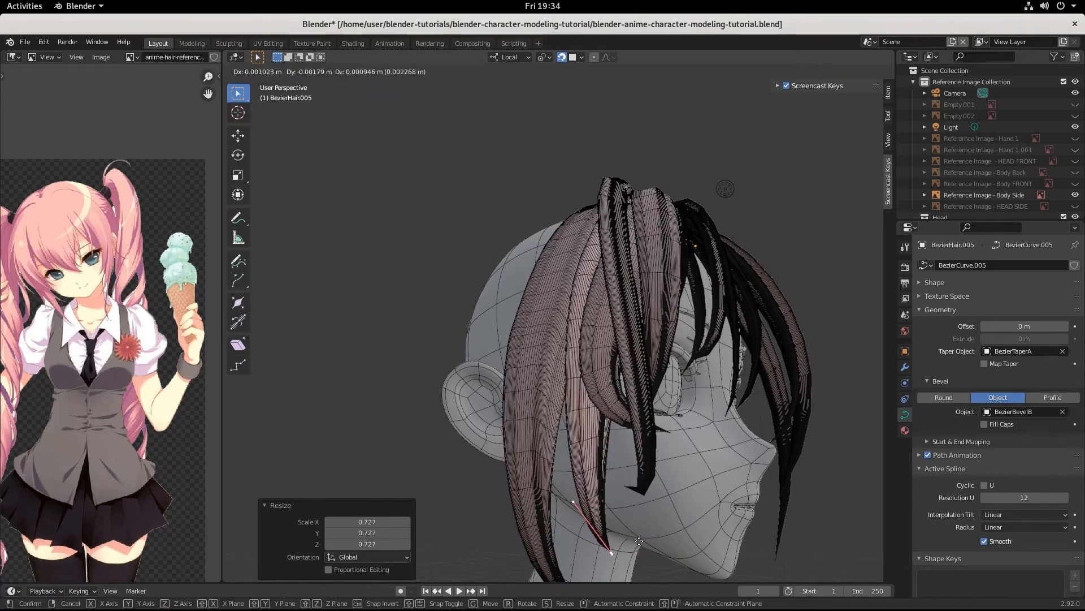
pyautogui.click(635, 538)
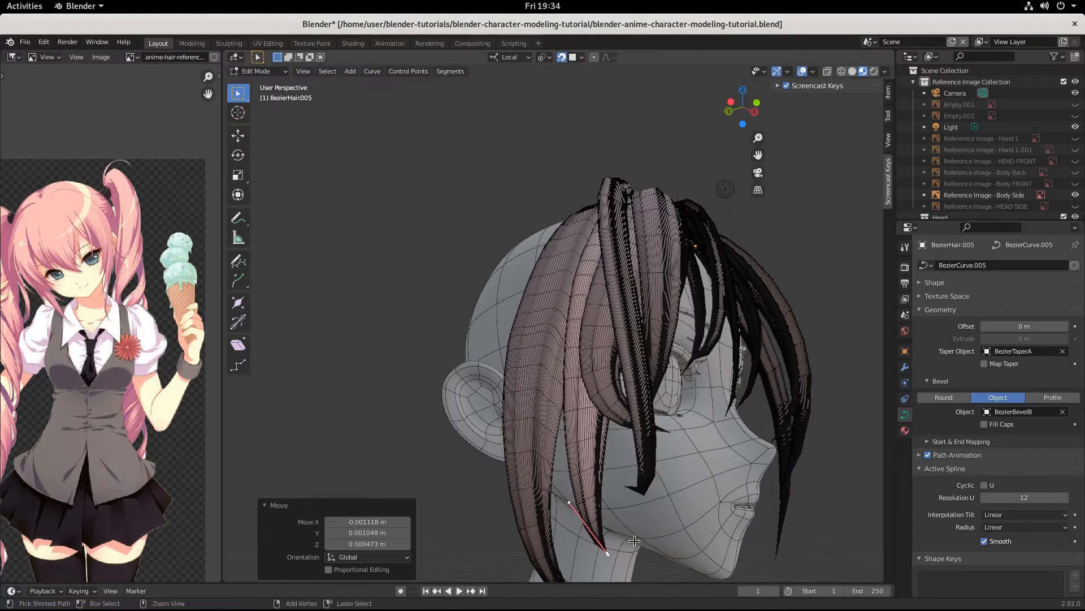
pyautogui.moveTo(635, 539); pyautogui.dragTo(694, 546, button='middle')
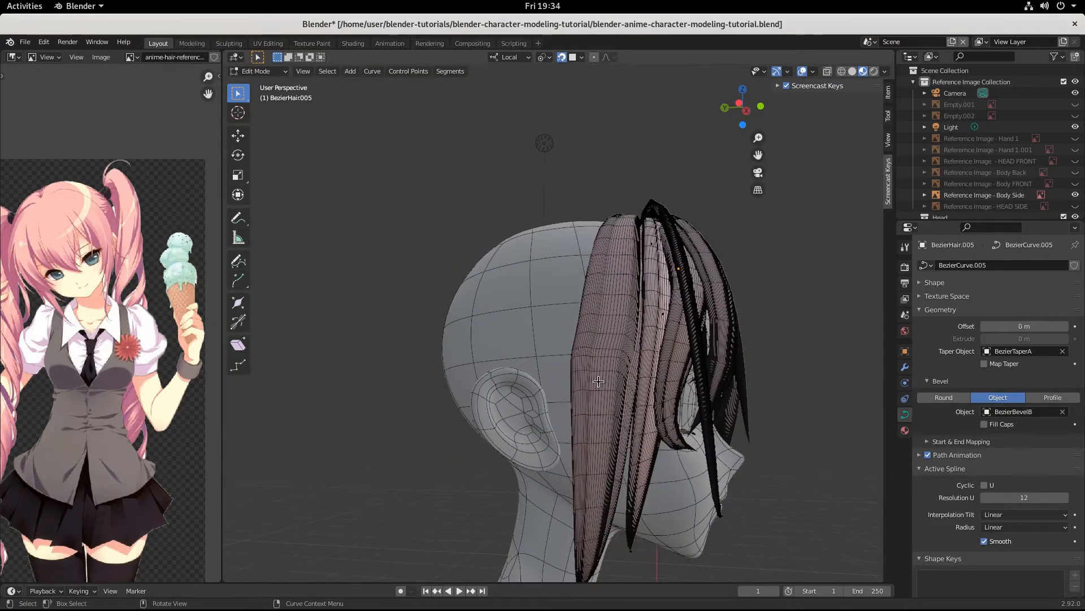
# Step: Select BezierHair.006 and move its points about -0.003, 0.010, 0.021 m
pyautogui.press('Tab')
pyautogui.click(598, 381)
pyautogui.press('Tab')
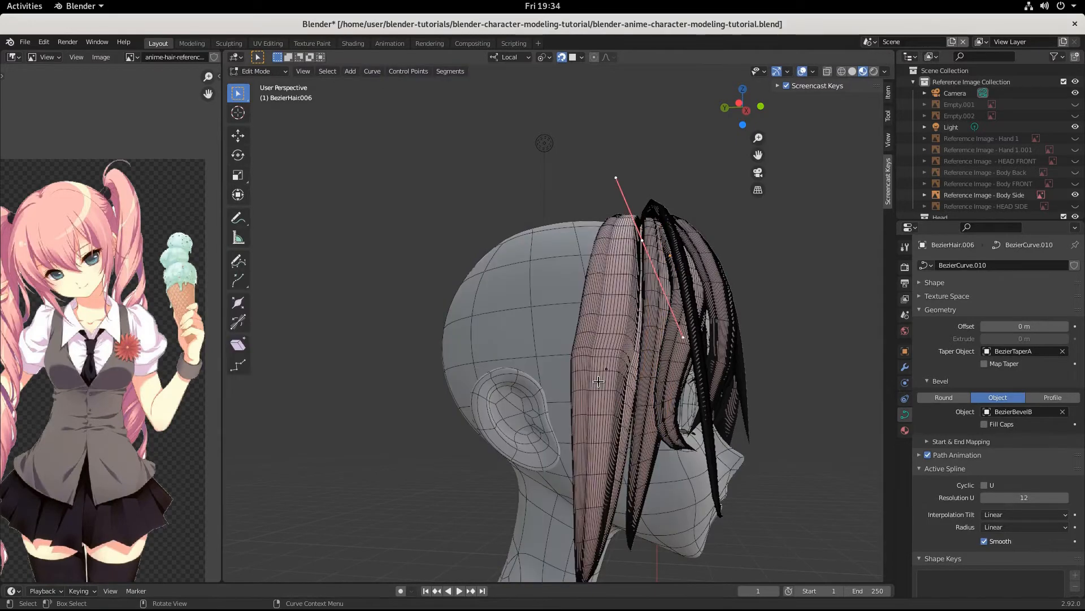
pyautogui.press('g')
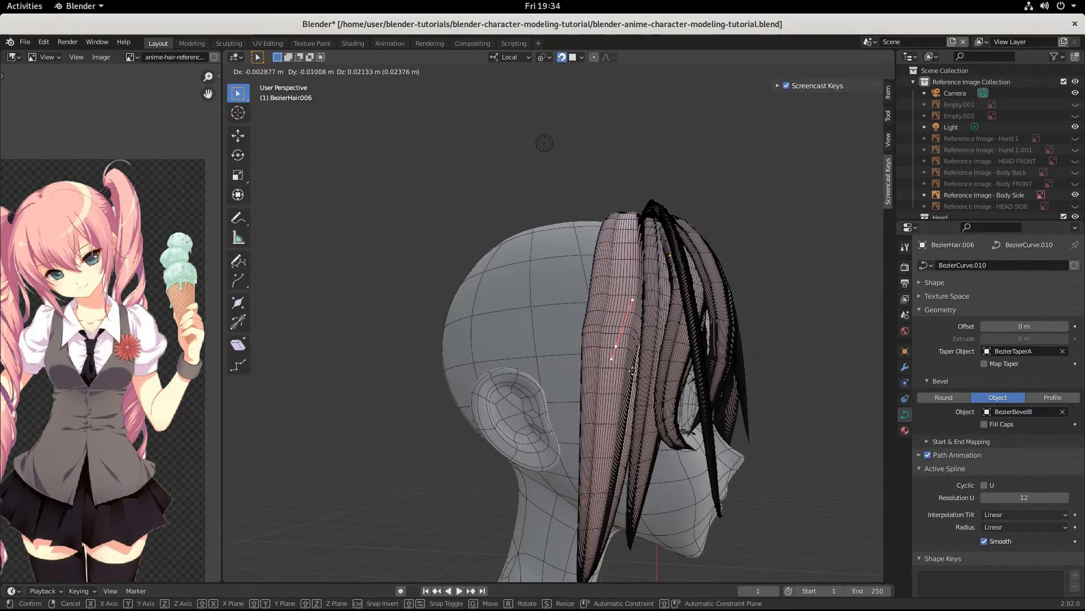
pyautogui.click(632, 370)
pyautogui.moveTo(632, 371); pyautogui.dragTo(565, 368, button='middle')
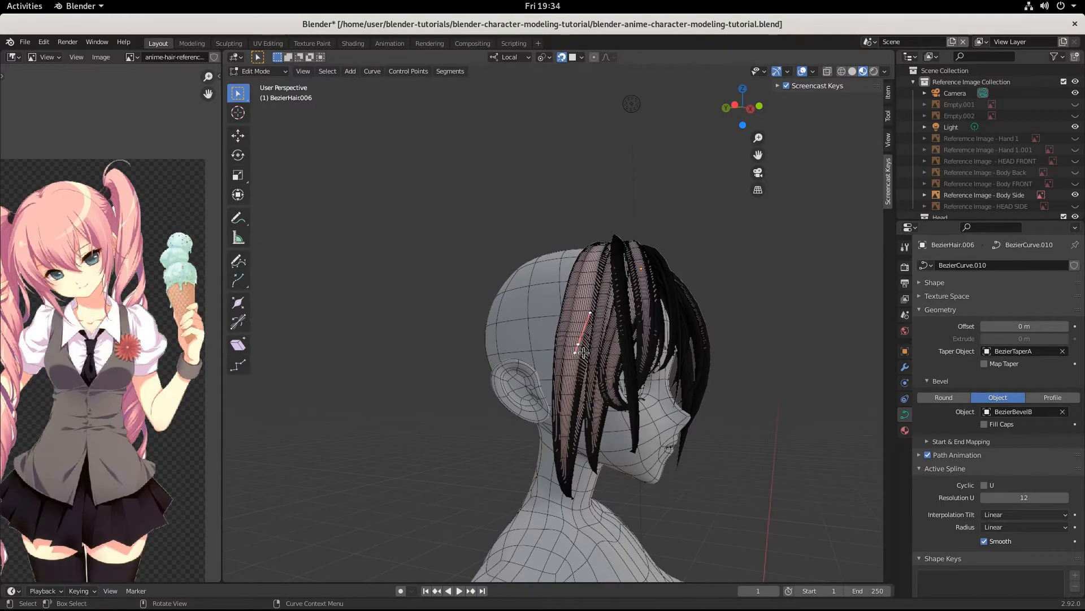
# Step: Nudge a BezierHair.006 control point left so it curves against the head
pyautogui.press('g')
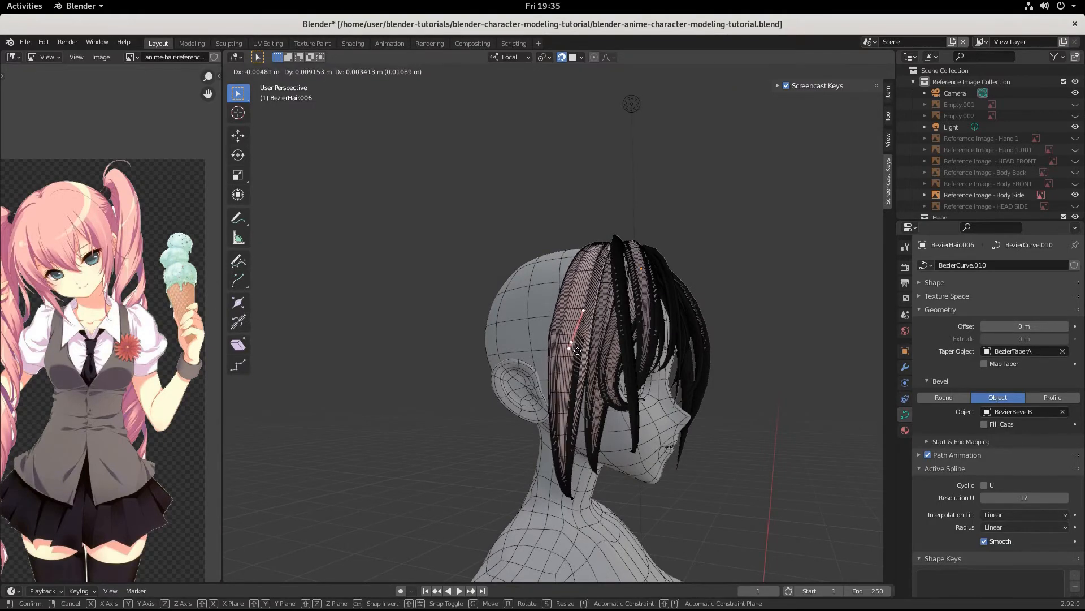
pyautogui.click(575, 346)
pyautogui.click(592, 340)
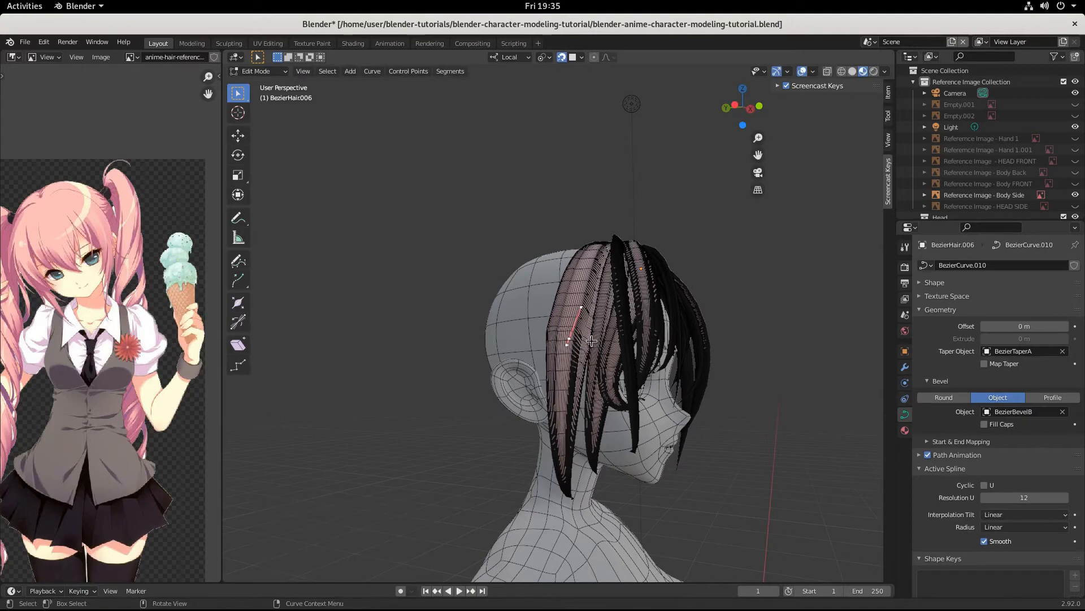
pyautogui.press('Tab')
# Step: Move BezierHair.005's points about -0.008, 0.016, -0.001 m, check from side and front, then deselect
pyautogui.click(597, 342)
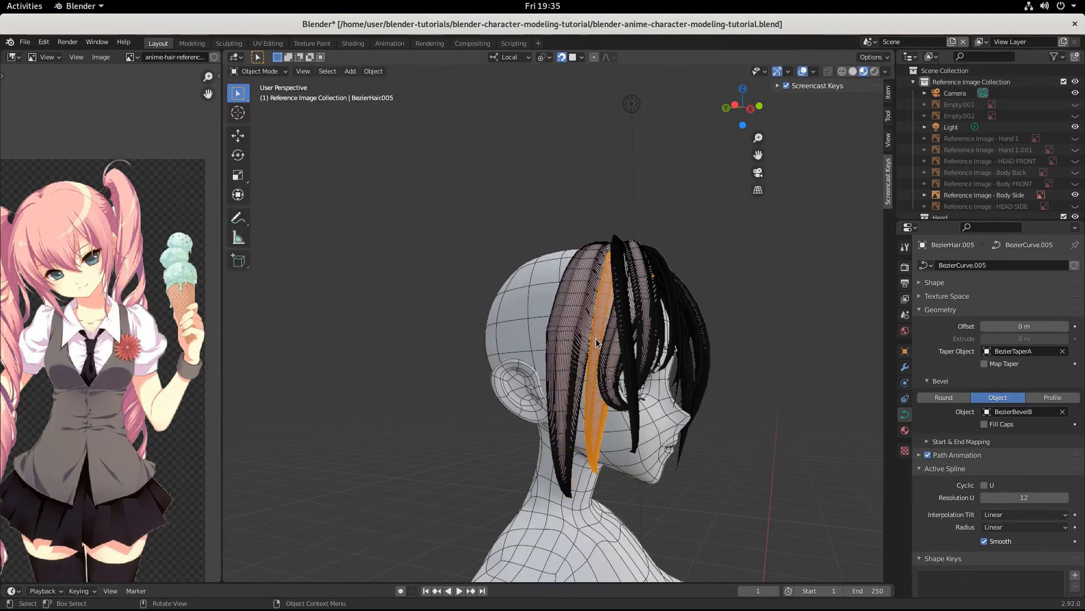
pyautogui.press('Tab')
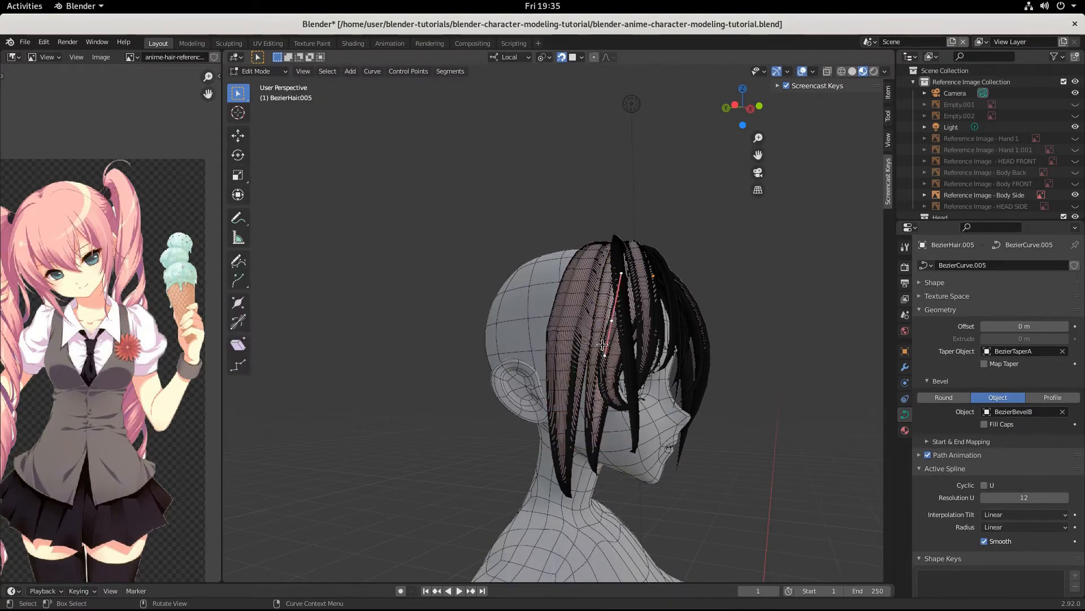
pyautogui.press('g')
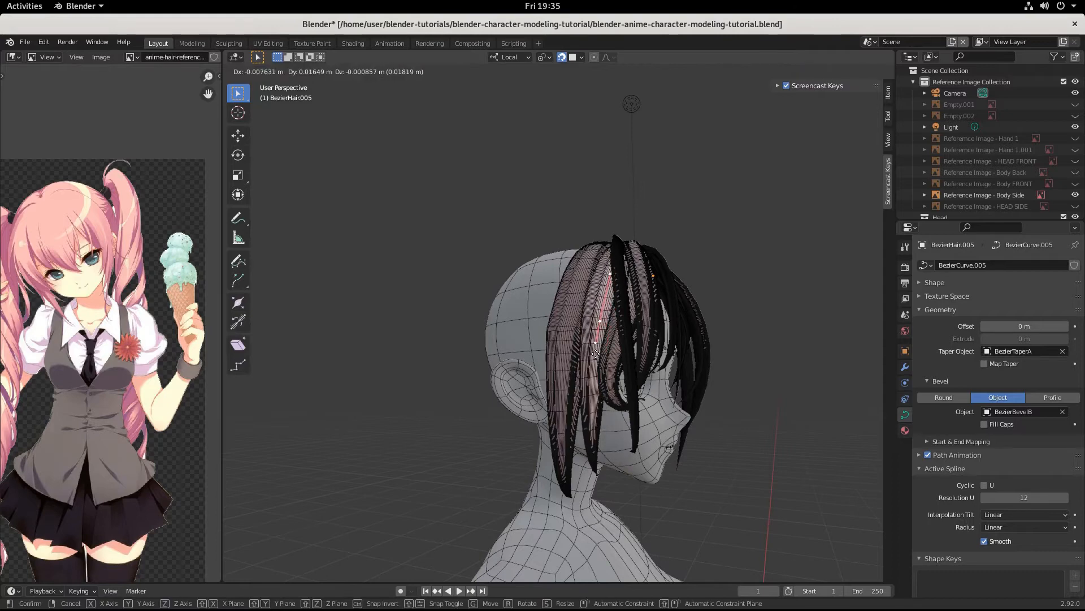
pyautogui.click(595, 354)
pyautogui.moveTo(620, 365); pyautogui.dragTo(653, 372, button='middle')
pyautogui.scroll(5, 653, 372)
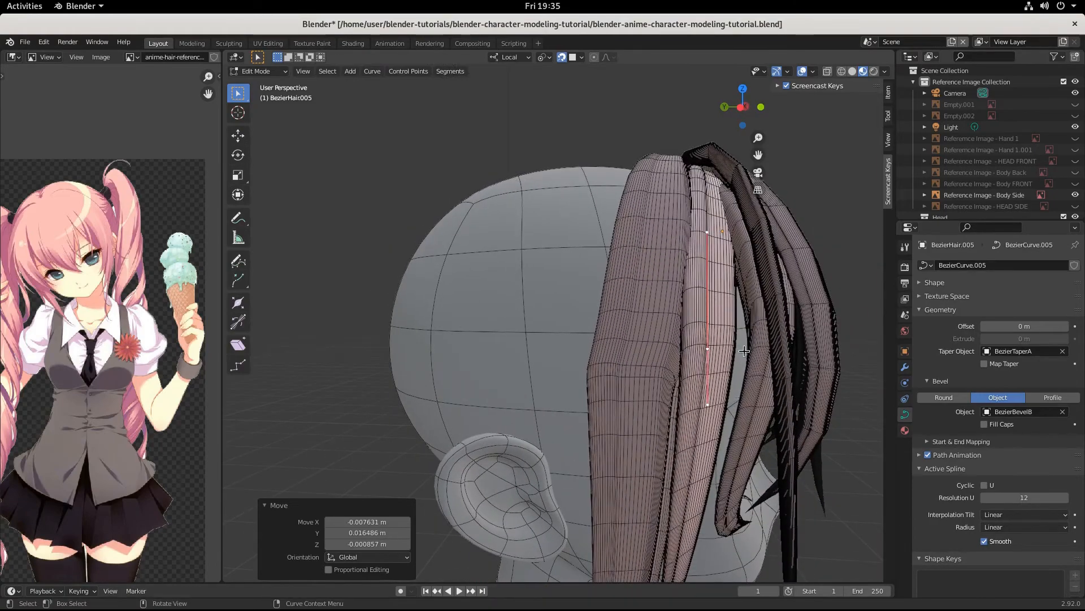
pyautogui.moveTo(744, 351); pyautogui.dragTo(732, 359, button='middle')
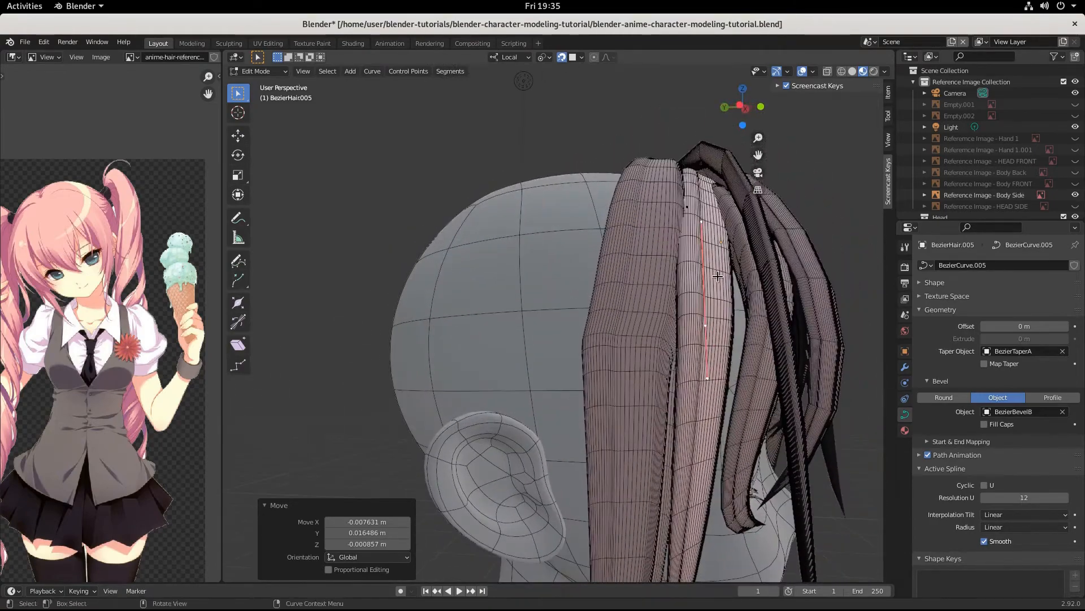
pyautogui.moveTo(717, 276); pyautogui.dragTo(588, 441, button='middle')
pyautogui.scroll(-3, 620, 390)
pyautogui.click(496, 334)
pyautogui.moveTo(532, 349); pyautogui.dragTo(496, 355, button='middle')
pyautogui.press('Tab')
# Step: Scale BezierHair.006 uniformly to 1.274, then switch it back to Edit Mode
pyautogui.click(541, 338)
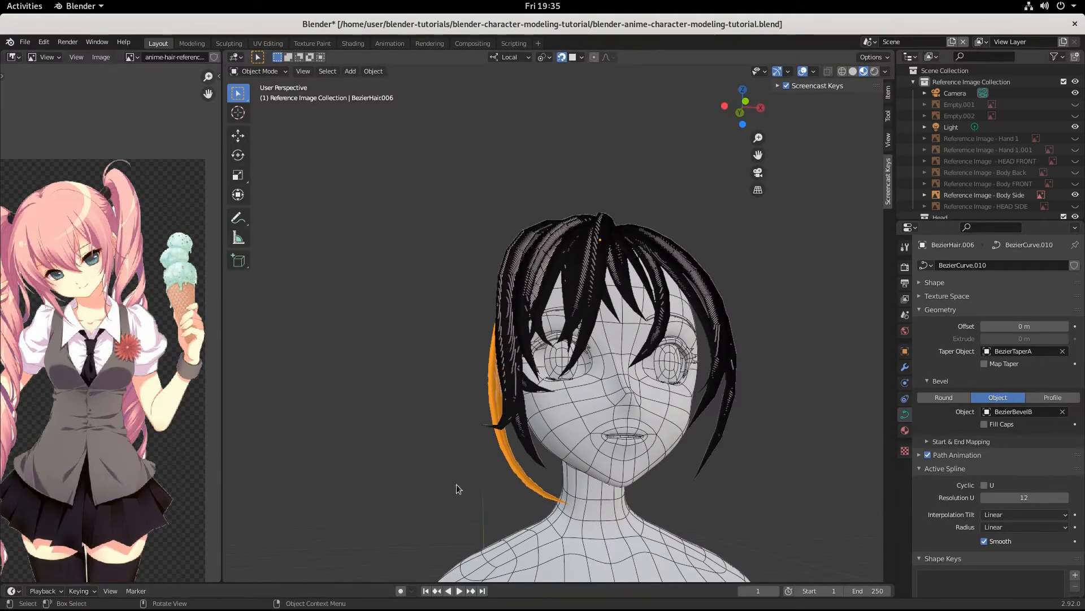
pyautogui.moveTo(456, 484); pyautogui.dragTo(596, 513, button='middle')
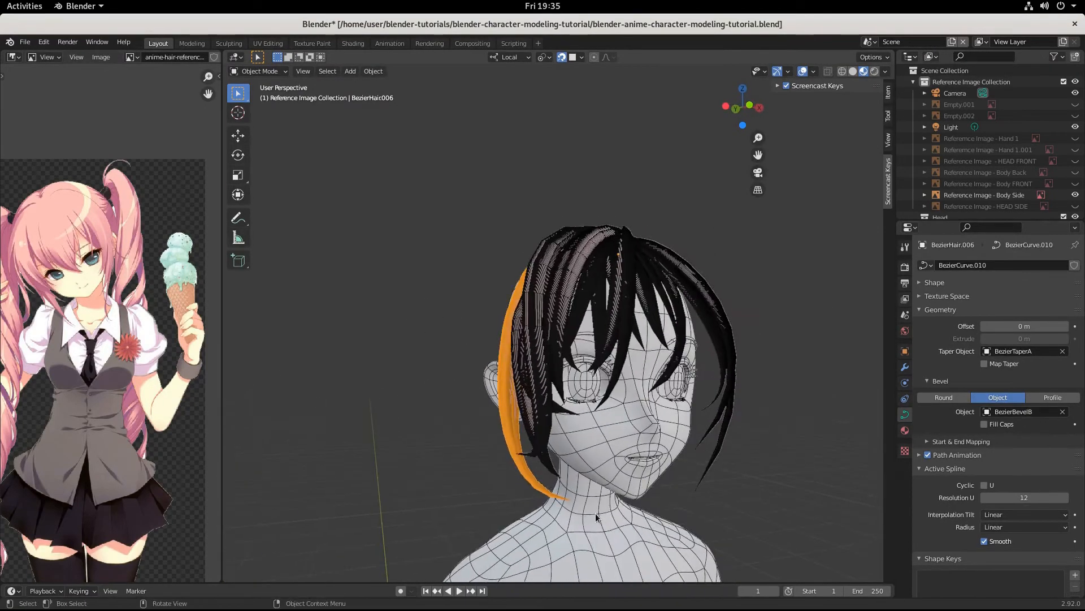
pyautogui.press('s')
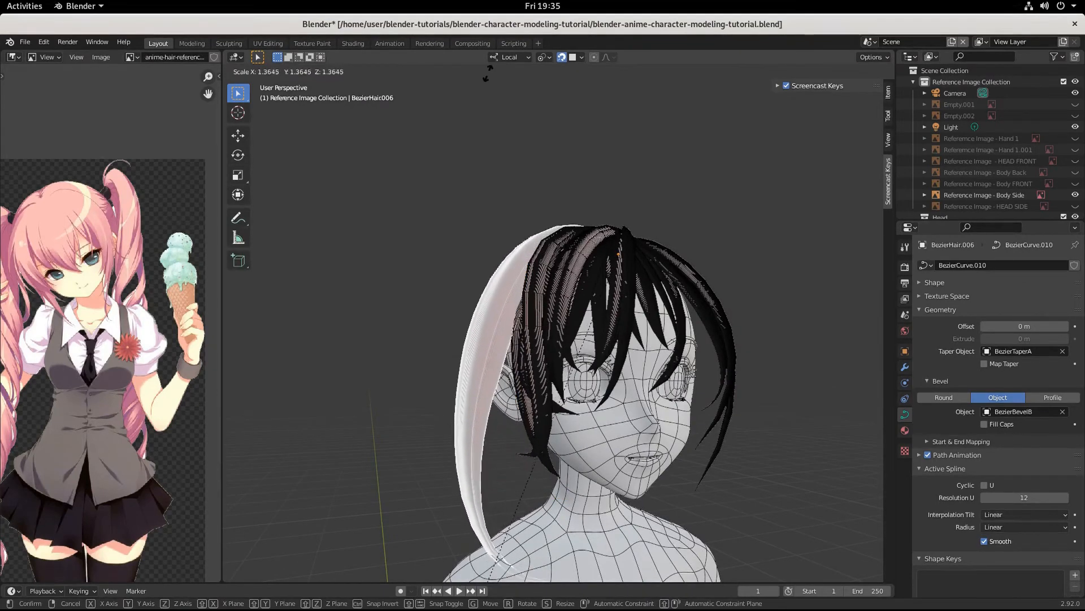
pyautogui.click(510, 565)
pyautogui.moveTo(511, 565); pyautogui.dragTo(477, 371, button='middle')
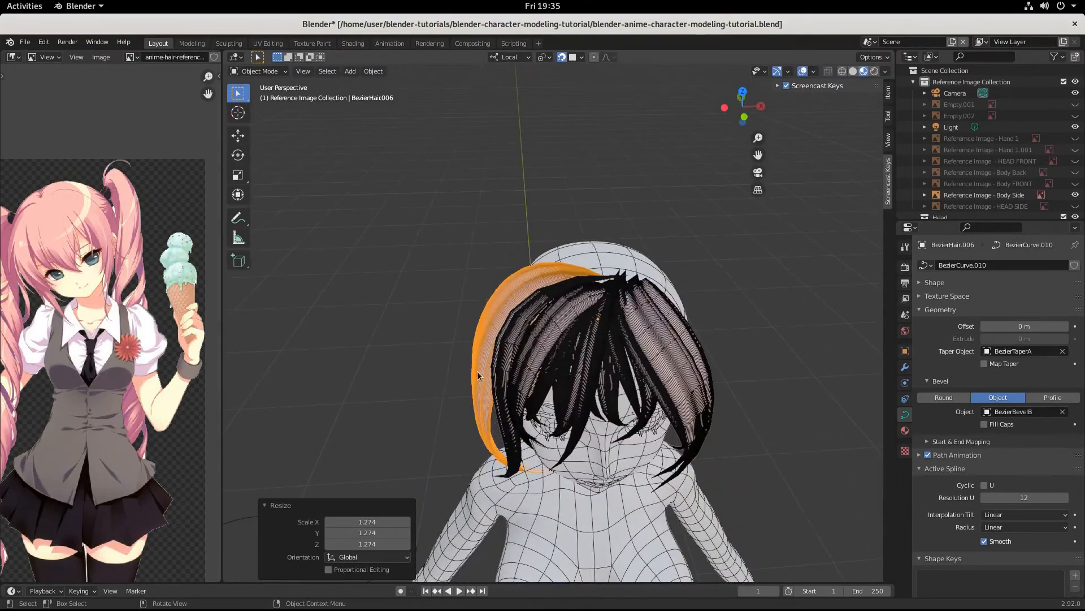
pyautogui.click(256, 71)
pyautogui.click(258, 96)
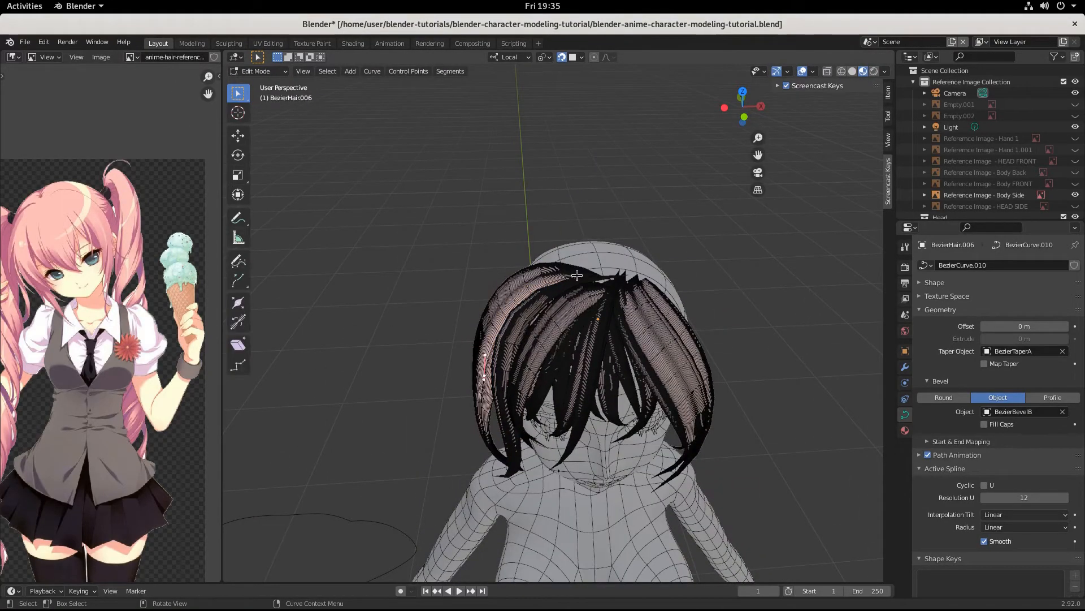
# Step: Move a BezierHair.006 curve handle, rotate it 25.9°, and nudge its point
pyautogui.moveTo(626, 329); pyautogui.dragTo(627, 319, button='middle')
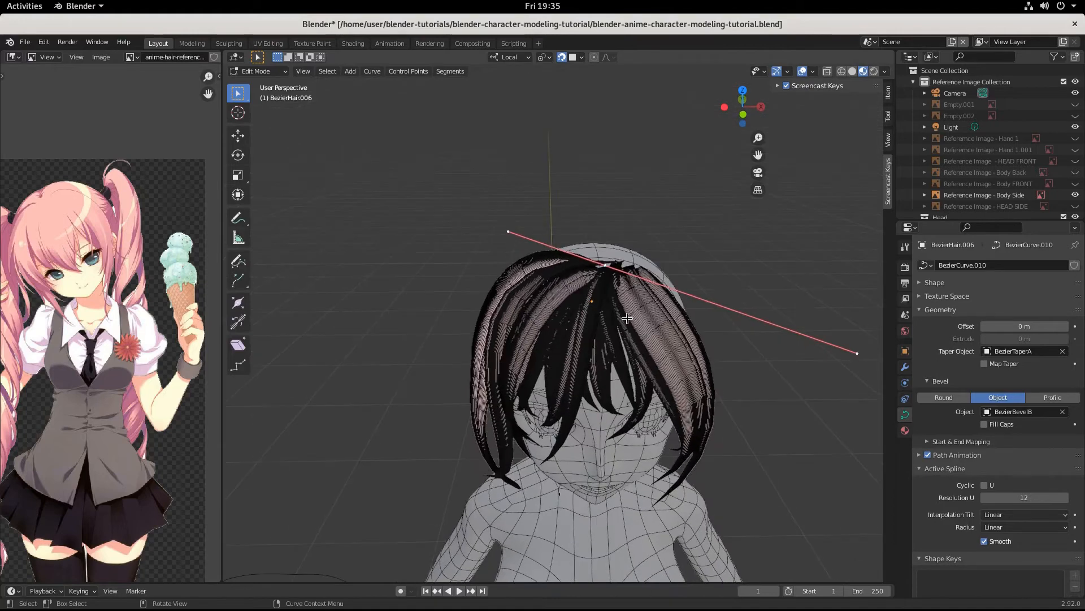
pyautogui.press('g')
pyautogui.click(639, 321)
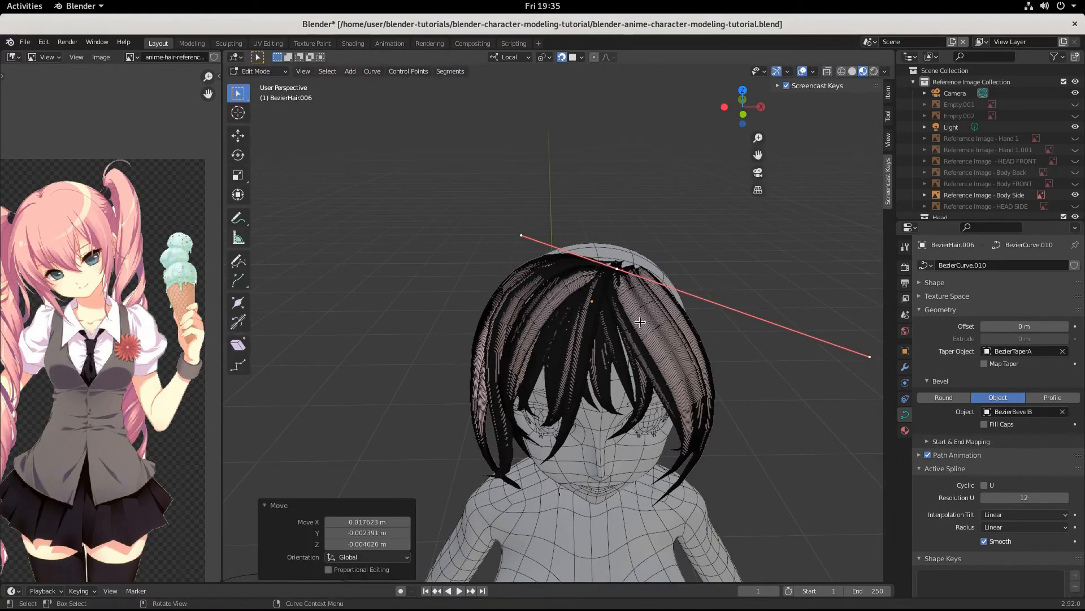
pyautogui.press('r')
pyautogui.click(612, 347)
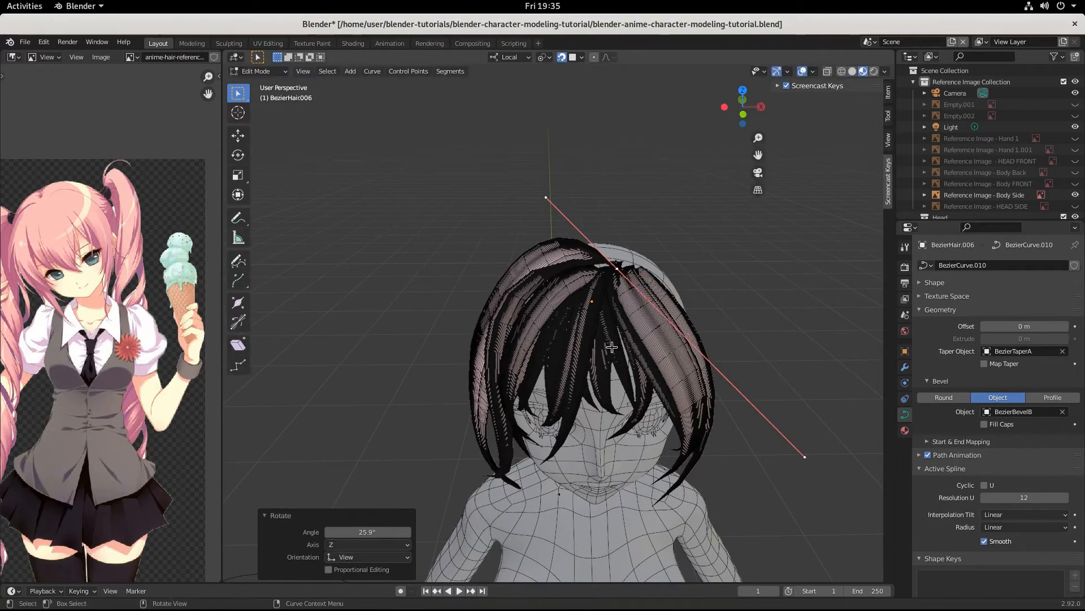
pyautogui.press('g')
pyautogui.click(602, 356)
# Step: Select another hair control point and move it about 0.001, 0.003, -0.016 m
pyautogui.moveTo(579, 333)
pyautogui.mouseDown(button='middle')
pyautogui.moveTo(617, 294)
pyautogui.moveTo(673, 294)
pyautogui.moveTo(601, 291)
pyautogui.moveTo(595, 348)
pyautogui.moveTo(569, 351)
pyautogui.mouseUp(button='middle')
pyautogui.click(468, 398)
pyautogui.moveTo(569, 406); pyautogui.dragTo(537, 416, button='middle')
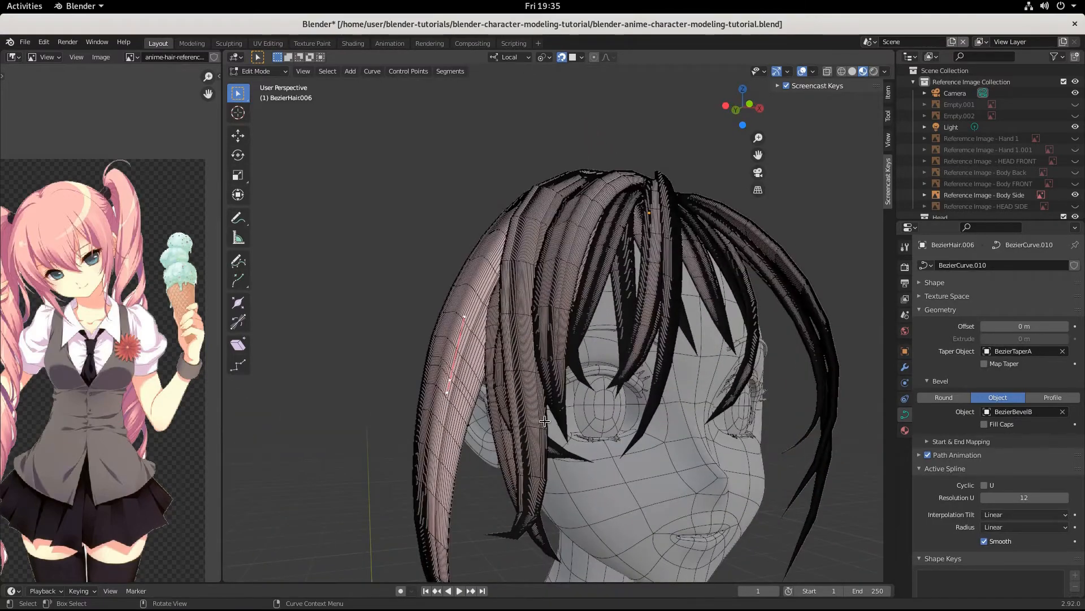
pyautogui.press('g')
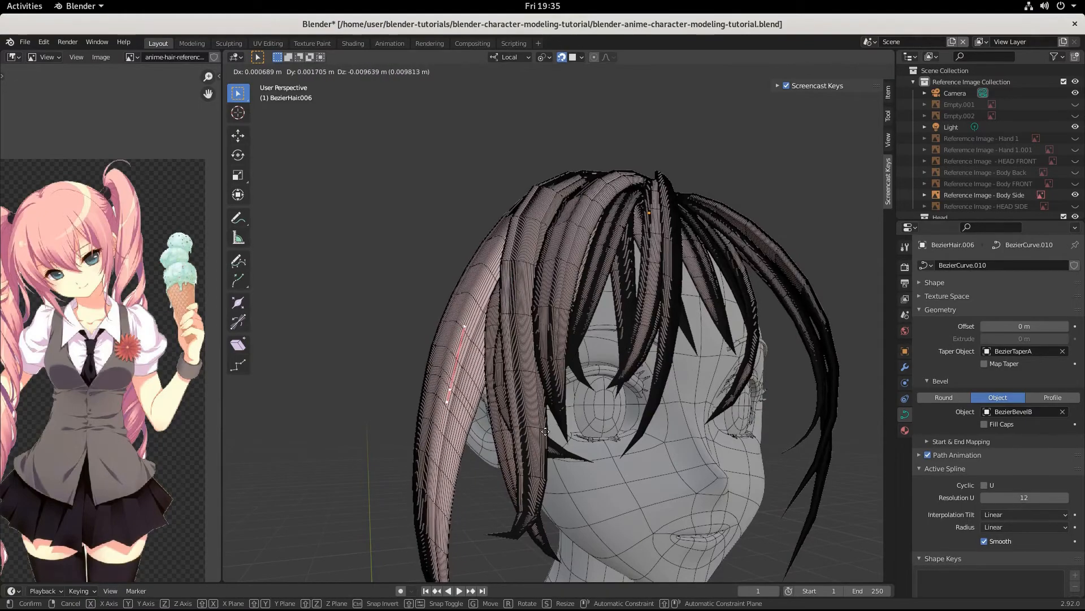
pyautogui.click(644, 485)
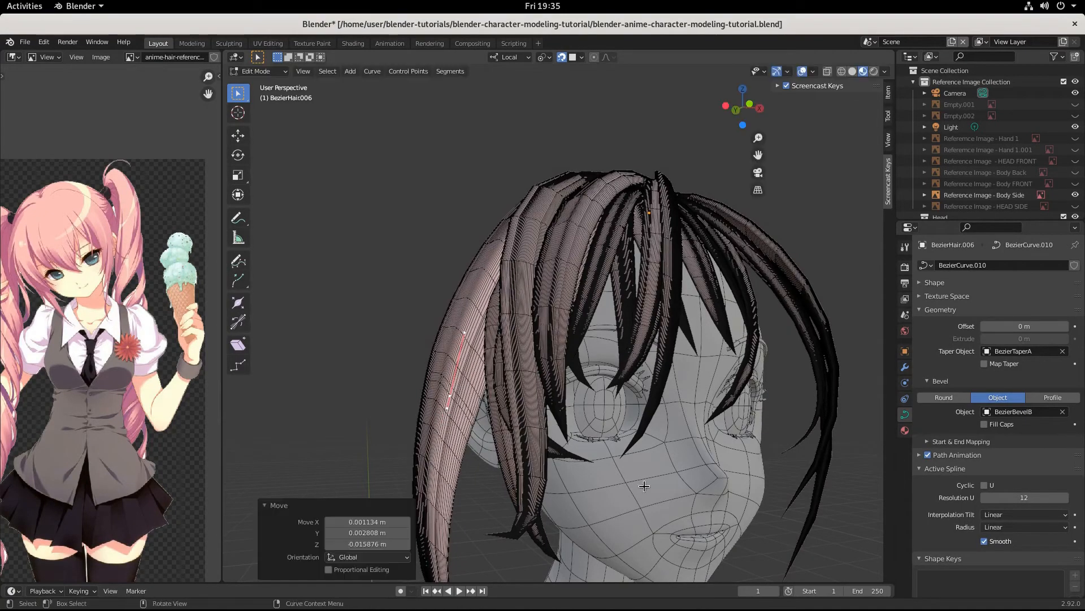
pyautogui.moveTo(644, 485); pyautogui.dragTo(533, 458, button='middle')
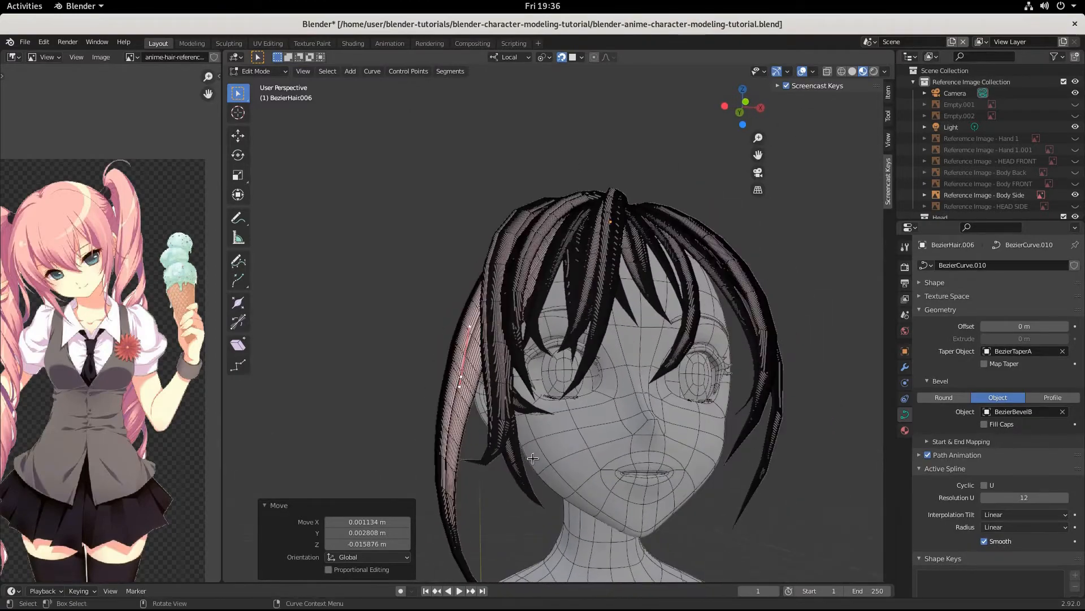
pyautogui.press('r')
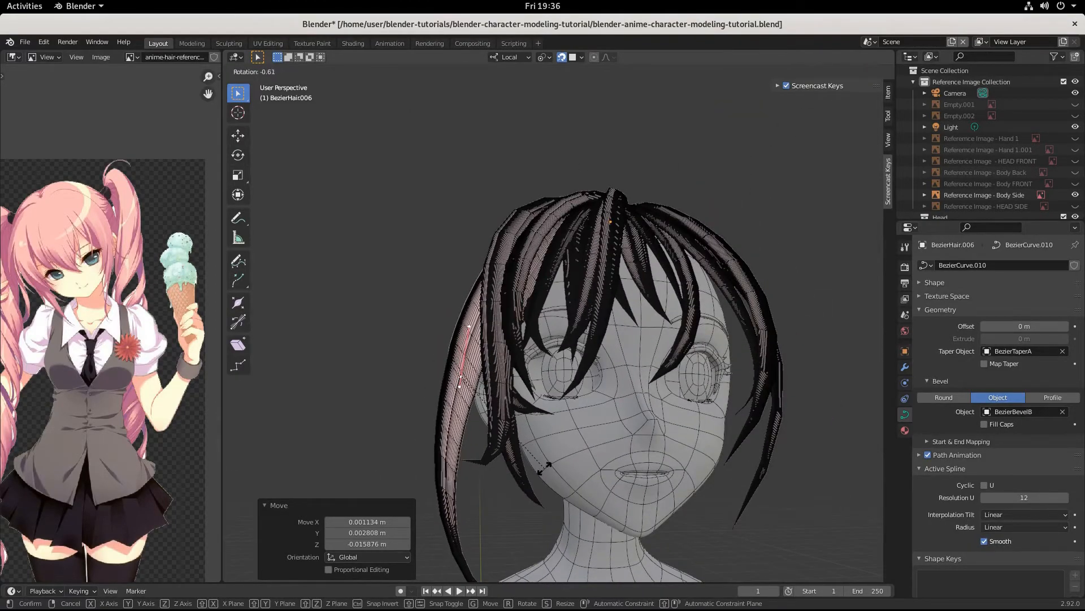
# Step: Apply the rotation and move the lock's lower points about -0.054, 0.004, 0.016 m
pyautogui.click(534, 475)
pyautogui.scroll(-4, 532, 475)
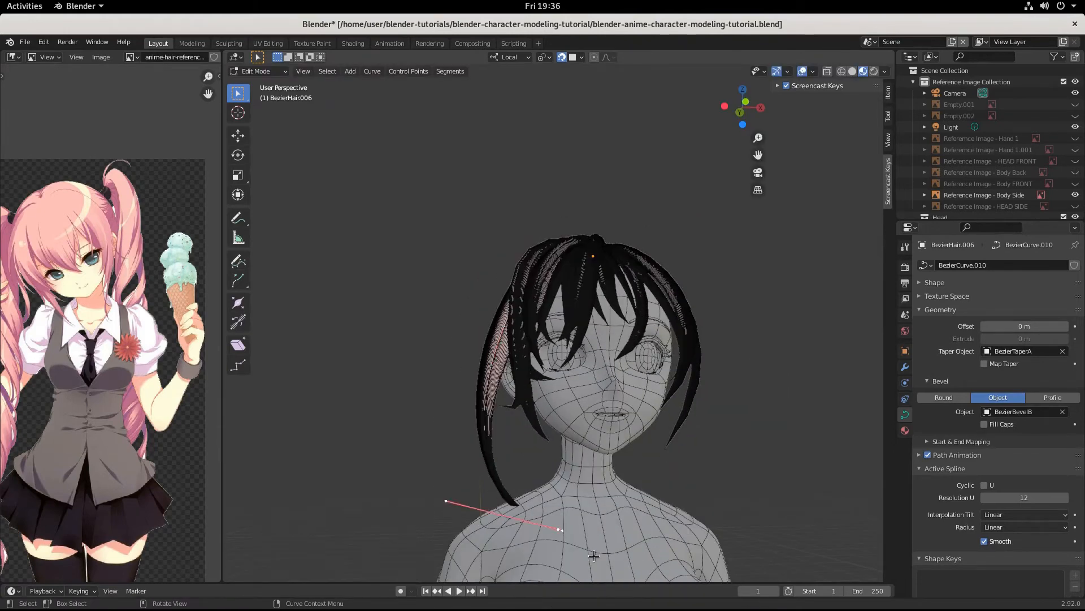
pyautogui.press('g')
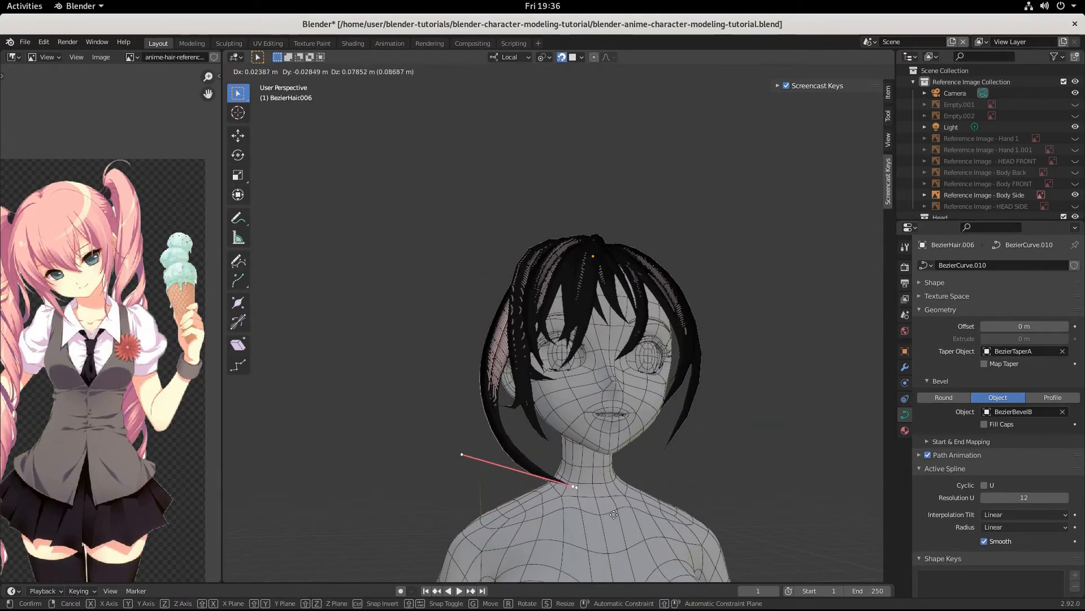
pyautogui.click(611, 527)
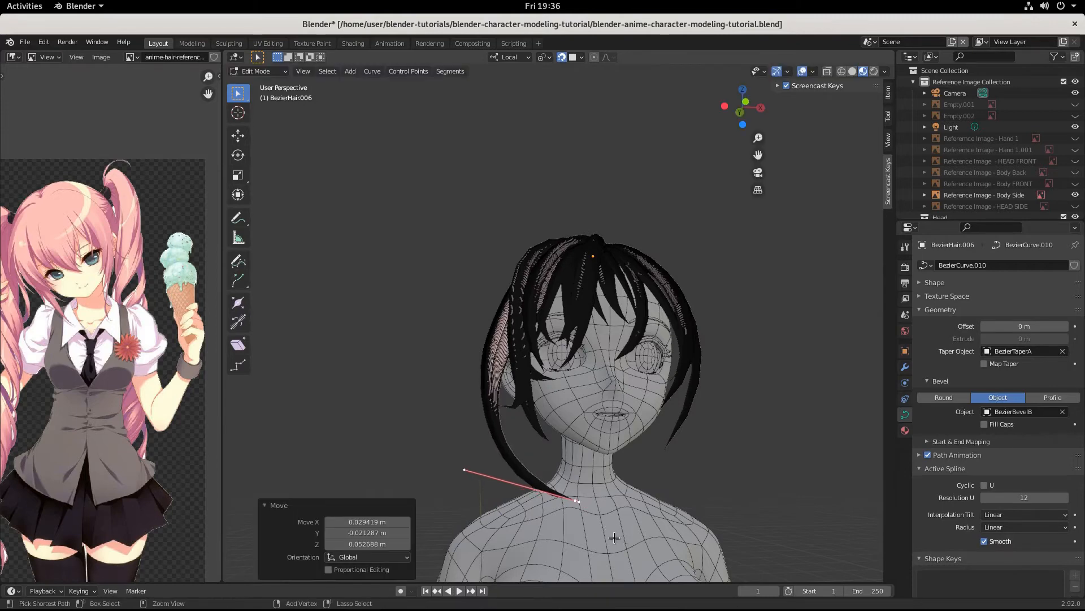
# Step: Shrink the end handle to 0.7 and shift the end point left and upward
pyautogui.press('s')
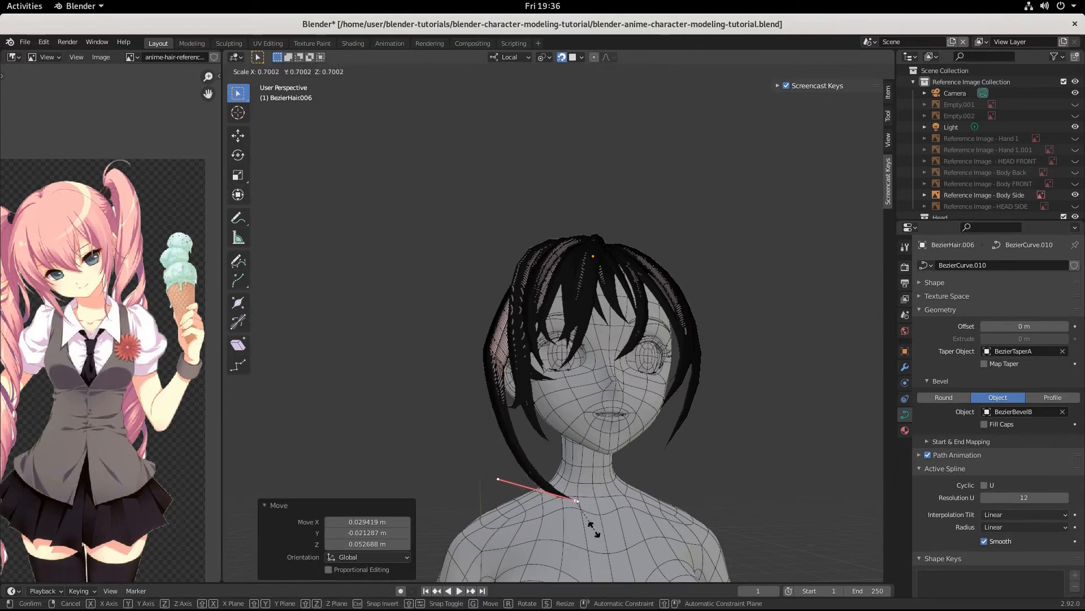
pyautogui.click(594, 529)
pyautogui.press('g')
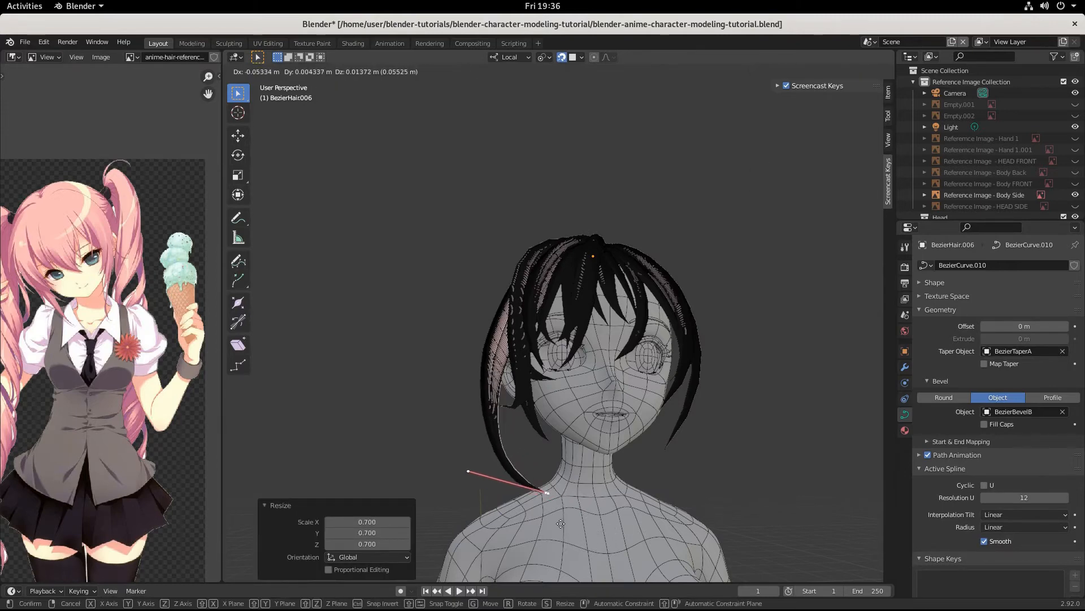
pyautogui.click(561, 523)
pyautogui.moveTo(565, 527); pyautogui.dragTo(587, 582, button='middle')
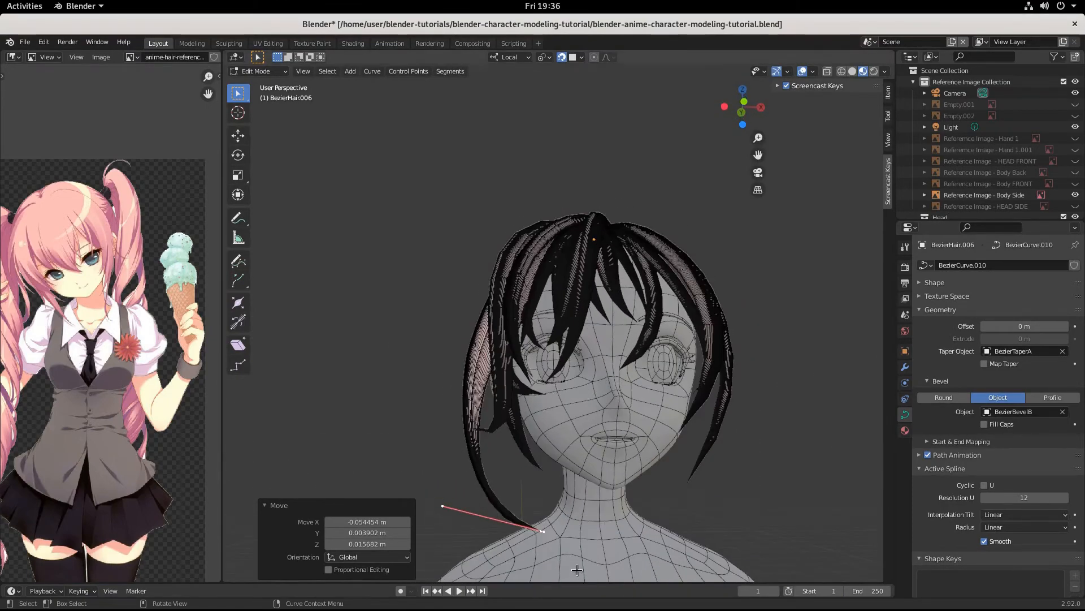
pyautogui.press('g')
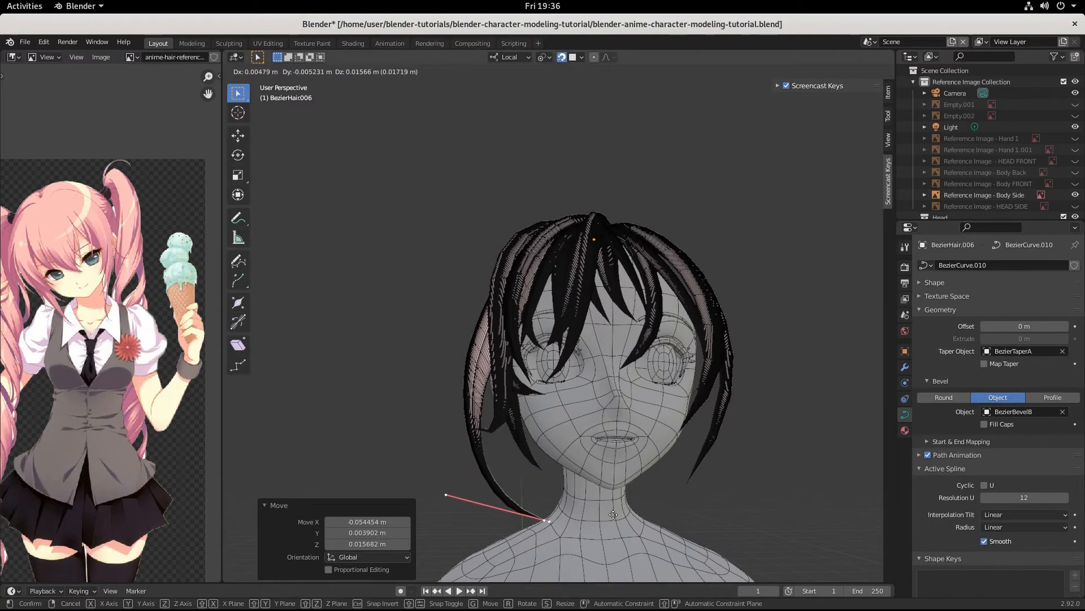
pyautogui.click(613, 514)
pyautogui.press('r')
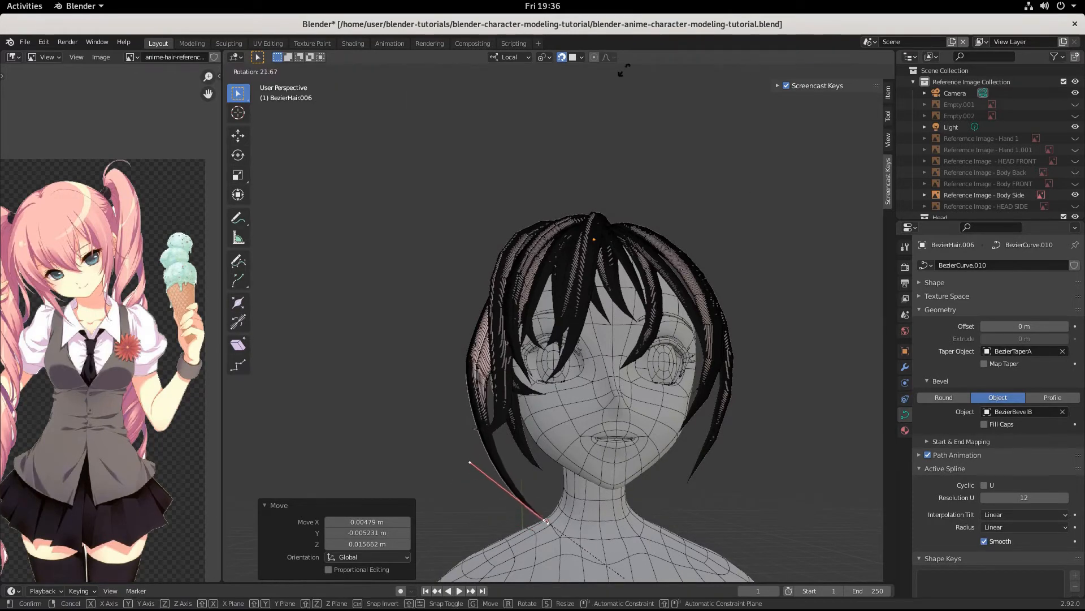
# Step: Move the side lock's end point, rotate its handle -81°, and settle it by the neck
pyautogui.click(655, 531)
pyautogui.moveTo(655, 531)
pyautogui.mouseDown(button='middle')
pyautogui.moveTo(752, 555)
pyautogui.moveTo(646, 525)
pyautogui.mouseUp(button='middle')
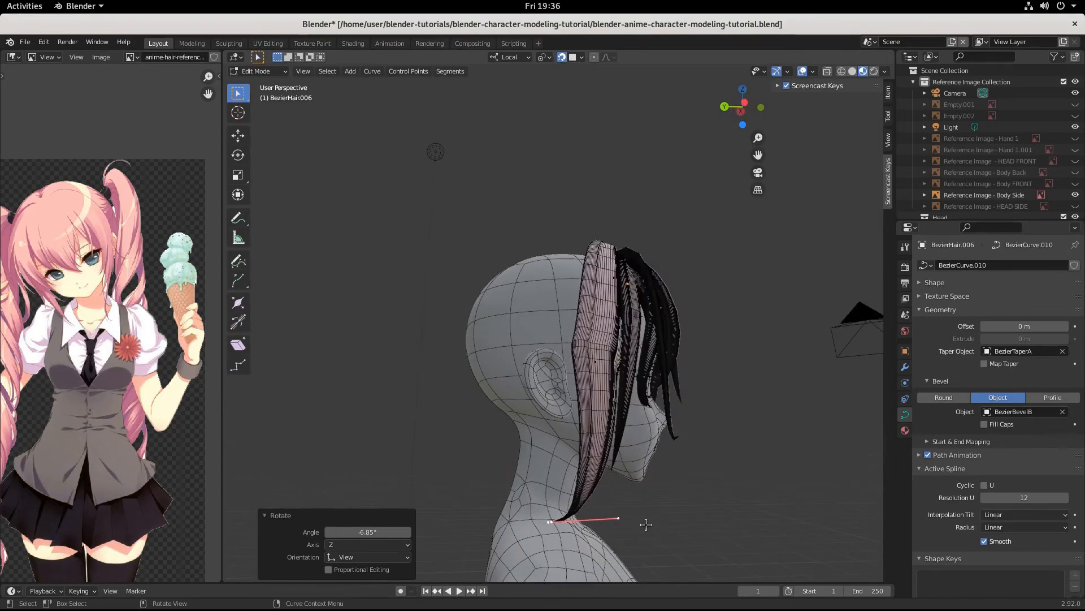
pyautogui.press('g')
pyautogui.click(681, 522)
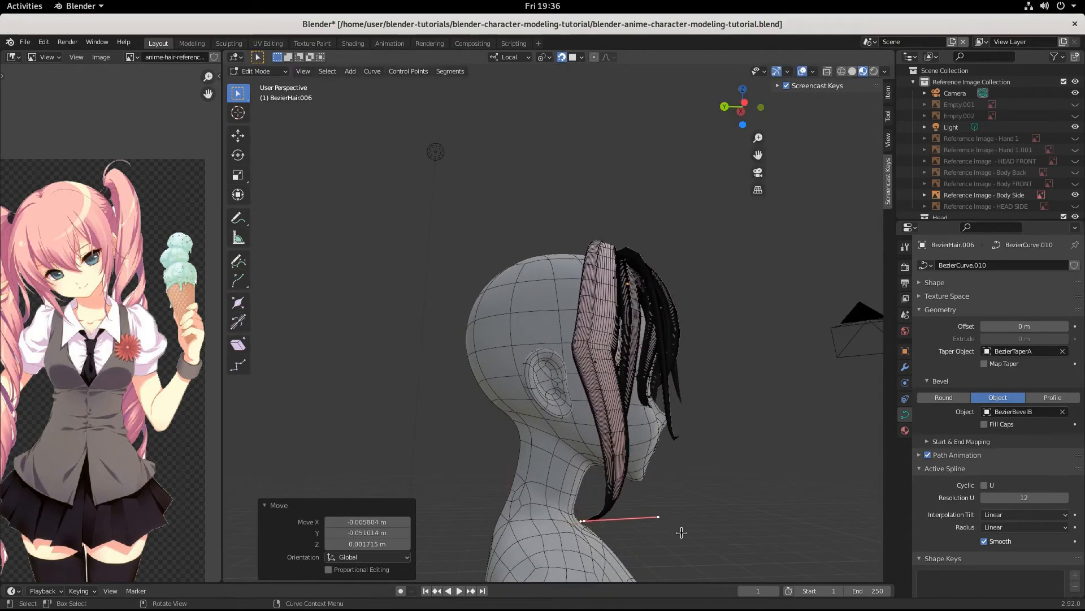
pyautogui.press('r')
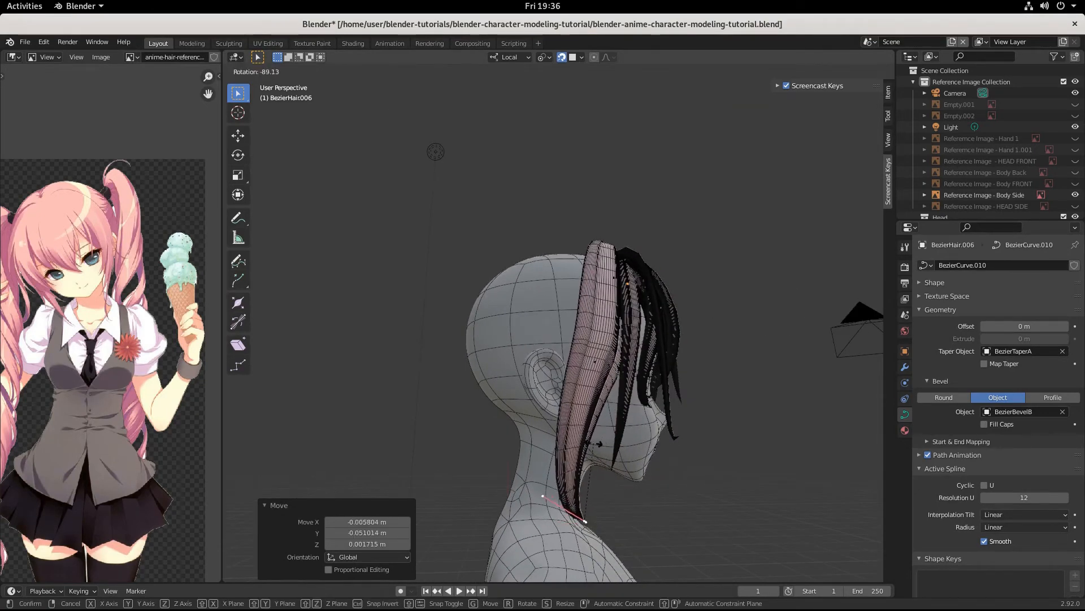
pyautogui.click(602, 446)
pyautogui.moveTo(602, 447); pyautogui.dragTo(592, 468, button='middle')
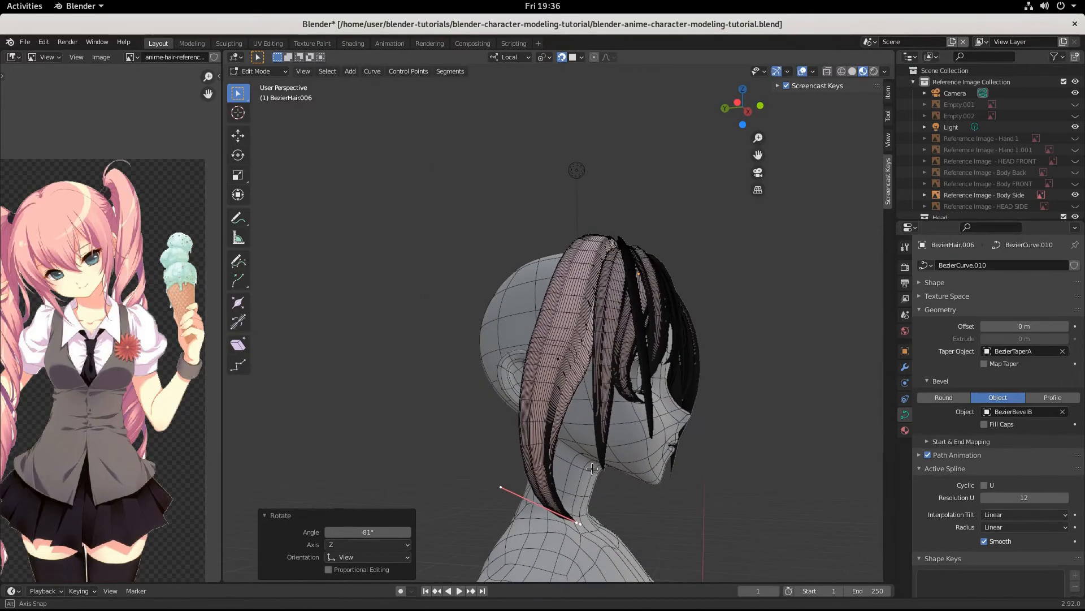
pyautogui.press('g')
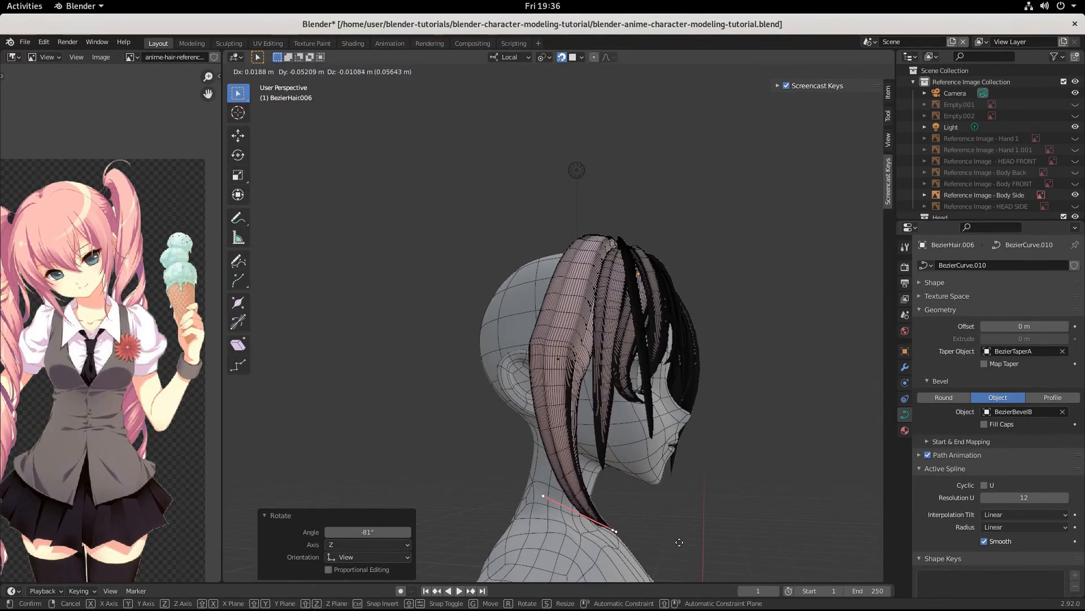
pyautogui.click(683, 539)
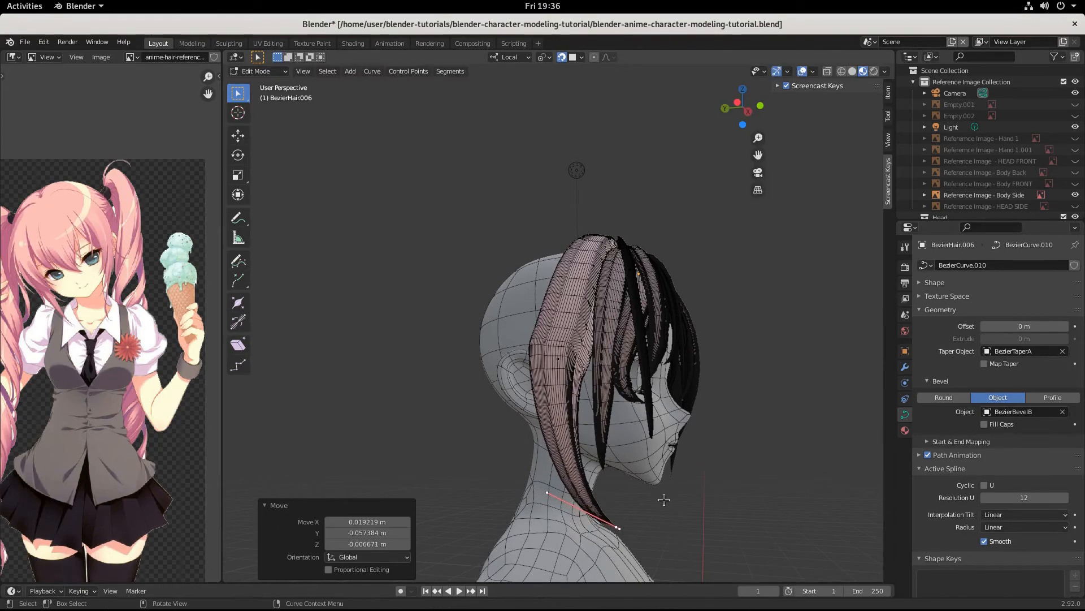
# Step: Move the middle control point and rotate its handle -14.3°, then review and leave Edit Mode
pyautogui.click(574, 369)
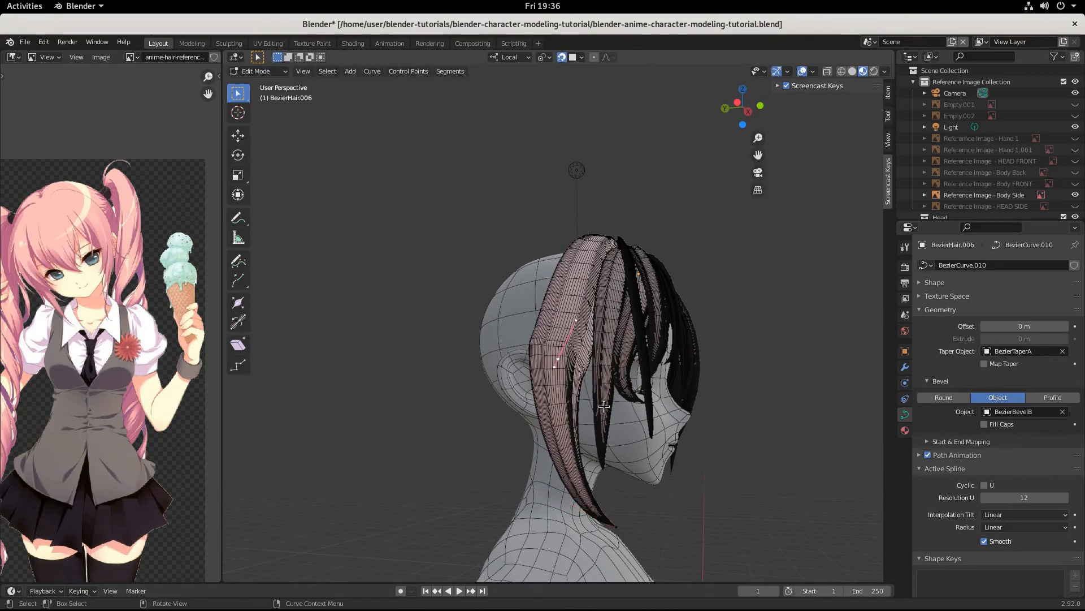
pyautogui.press('g')
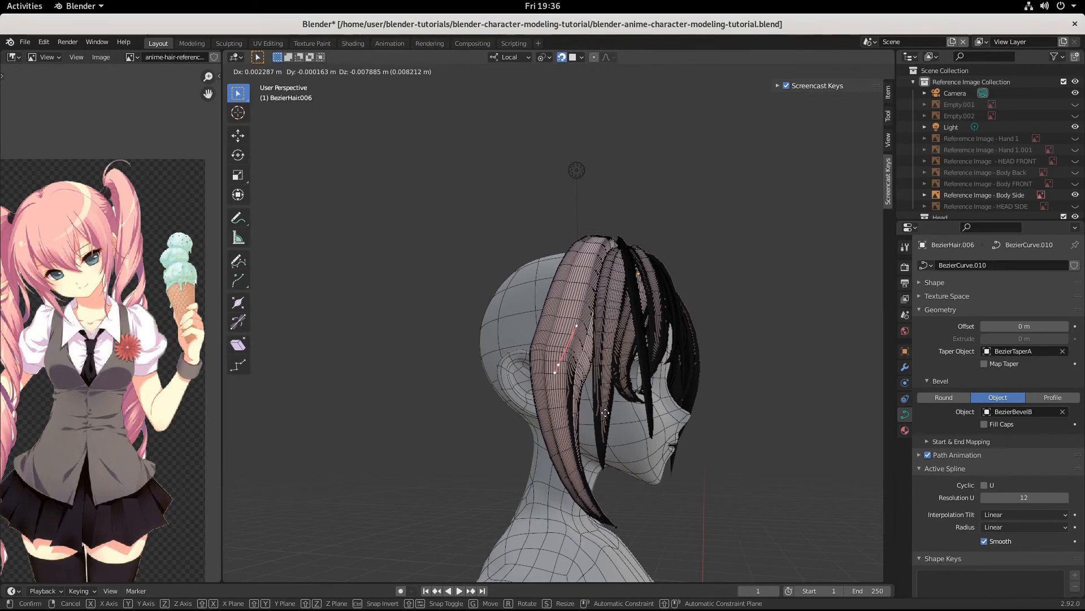
pyautogui.click(613, 415)
pyautogui.press('r')
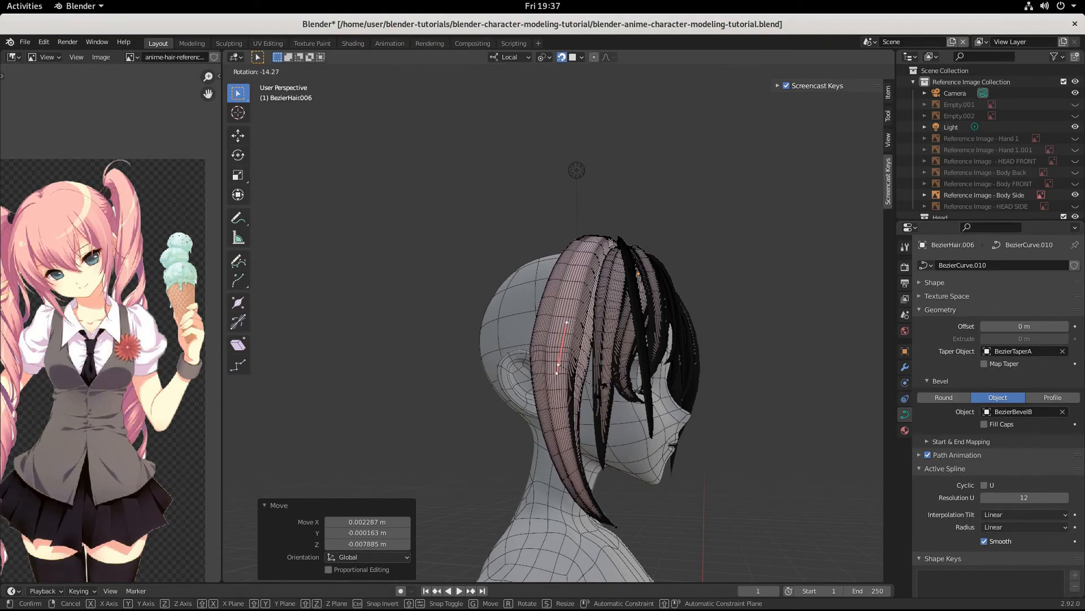
pyautogui.click(655, 424)
pyautogui.moveTo(655, 427); pyautogui.dragTo(537, 451, button='middle')
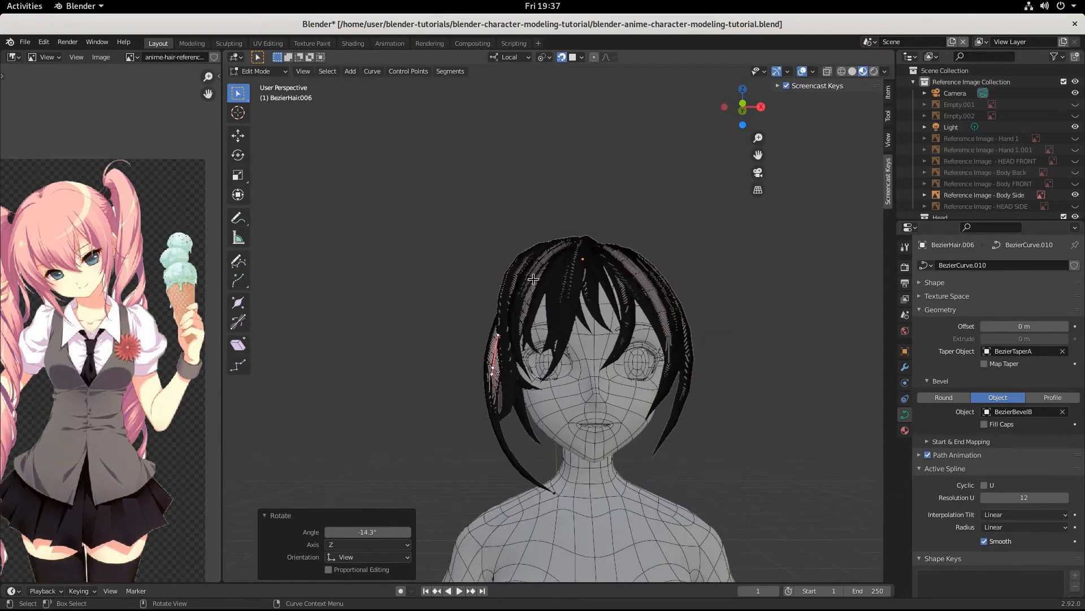
pyautogui.moveTo(503, 391); pyautogui.dragTo(628, 411, button='middle')
pyautogui.scroll(3, 628, 411)
pyautogui.moveTo(656, 323); pyautogui.dragTo(599, 340, button='middle')
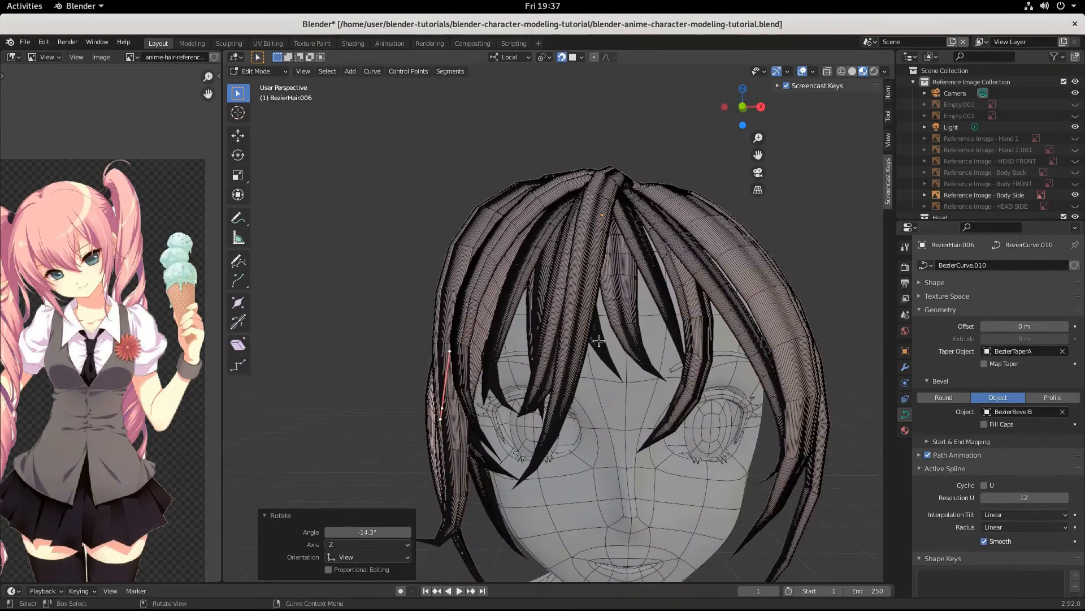
pyautogui.press('Tab')
# Step: Duplicate the BezierHair.015 strand over the forehead, leaving the copy in place
pyautogui.click(620, 289)
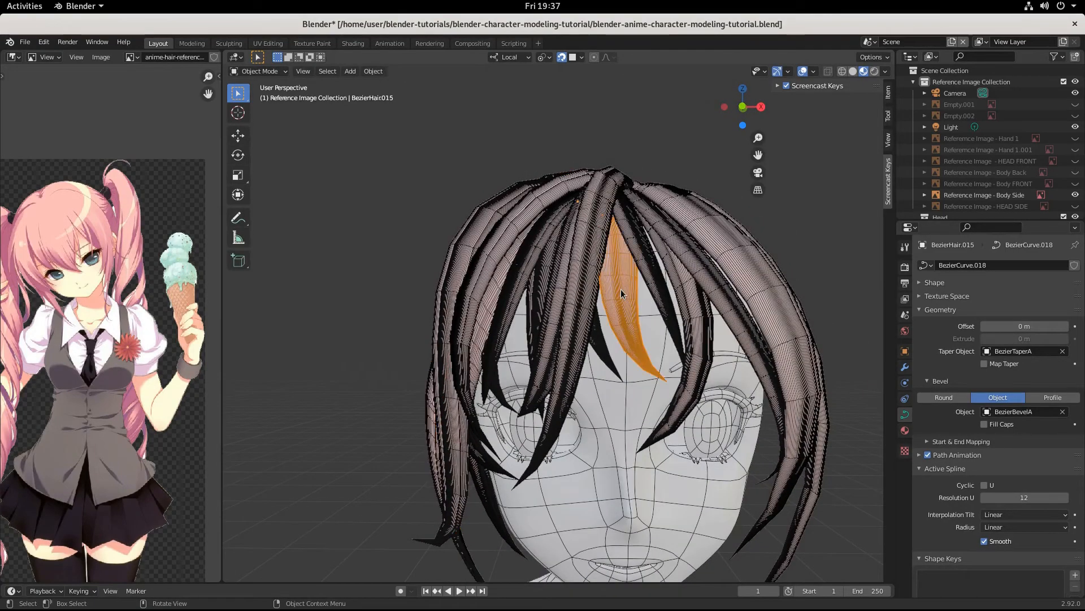
pyautogui.hotkey('shift', 'd')
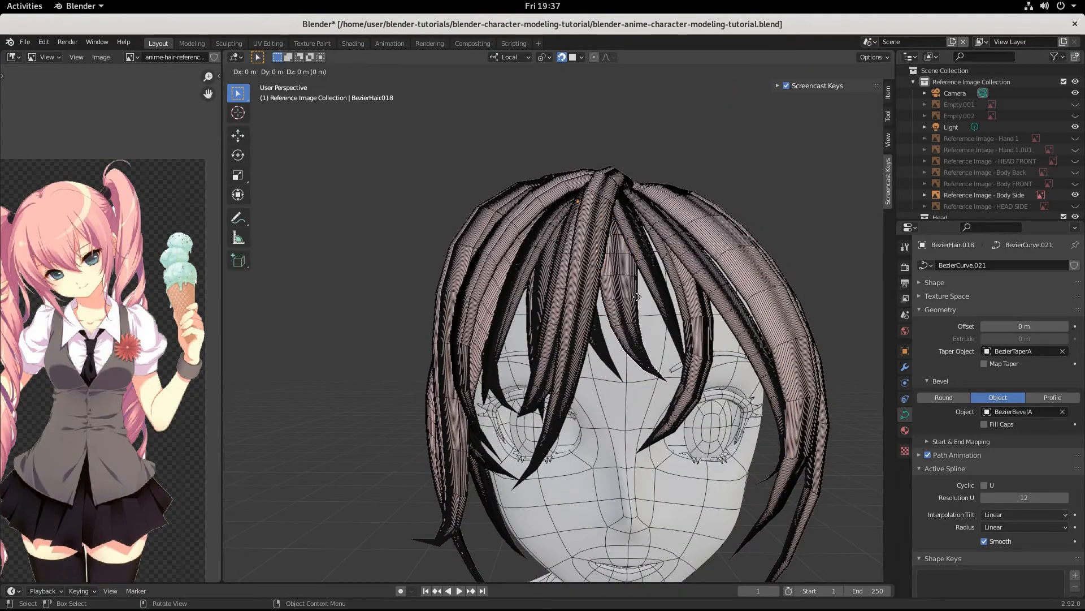
pyautogui.press('x')
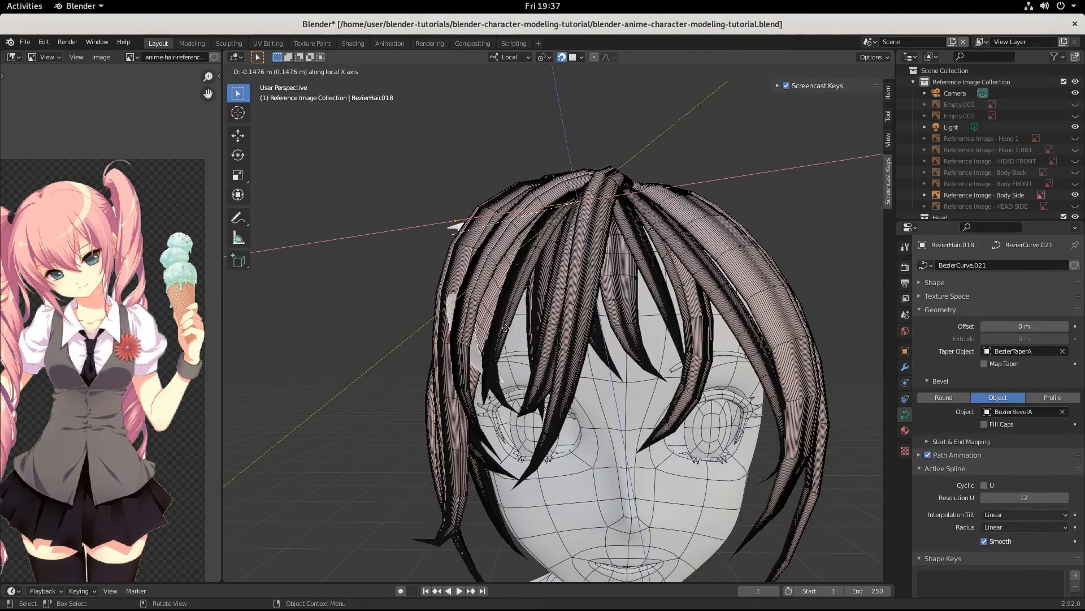
pyautogui.rightClick(492, 287)
pyautogui.moveTo(492, 287); pyautogui.dragTo(624, 389, button='middle')
# Step: Rotate the copy 260° around the Z axis and enter Edit Mode on its curve points
pyautogui.press('r')
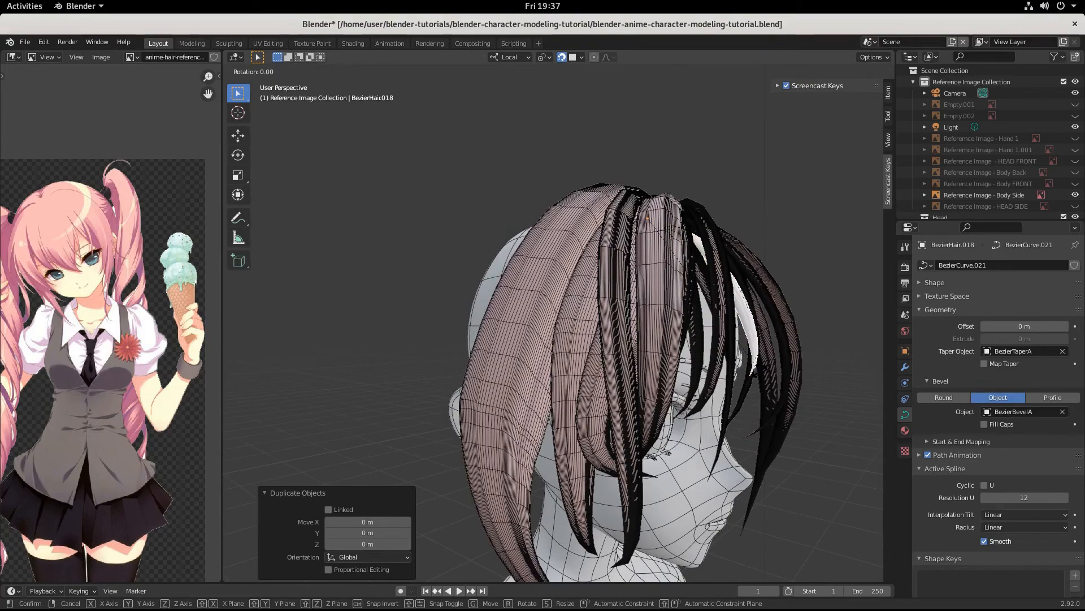
pyautogui.press('z')
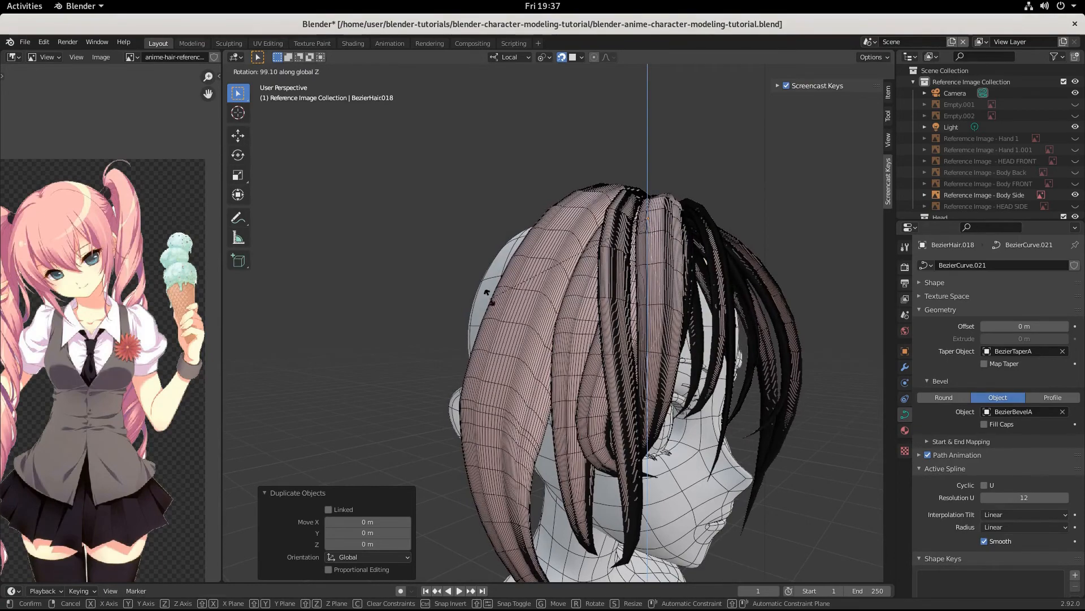
pyautogui.click(750, 110)
pyautogui.moveTo(749, 111); pyautogui.dragTo(741, 314, button='middle')
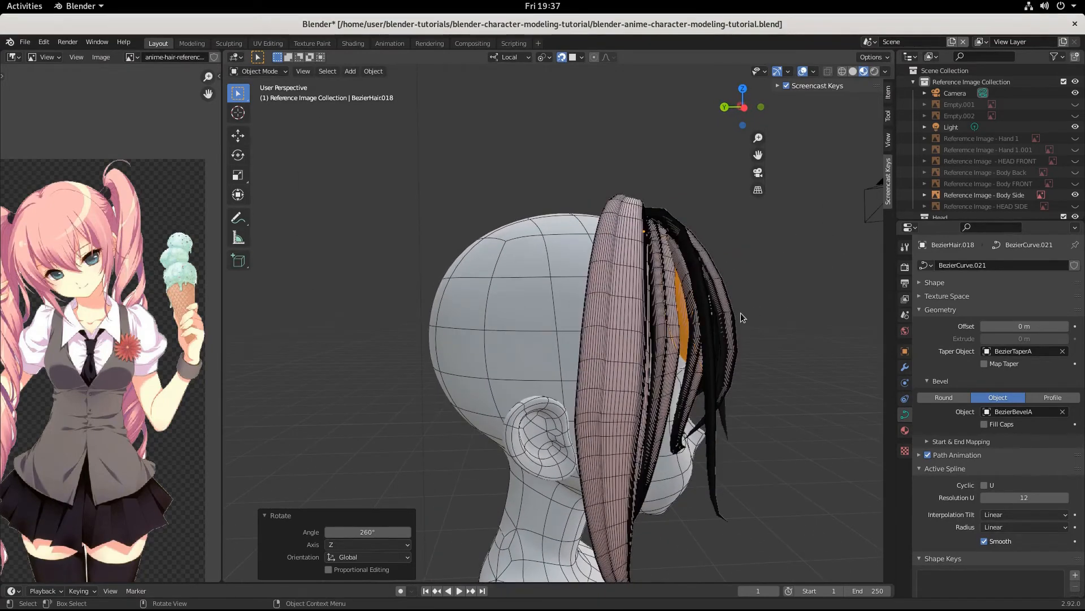
pyautogui.press('Tab')
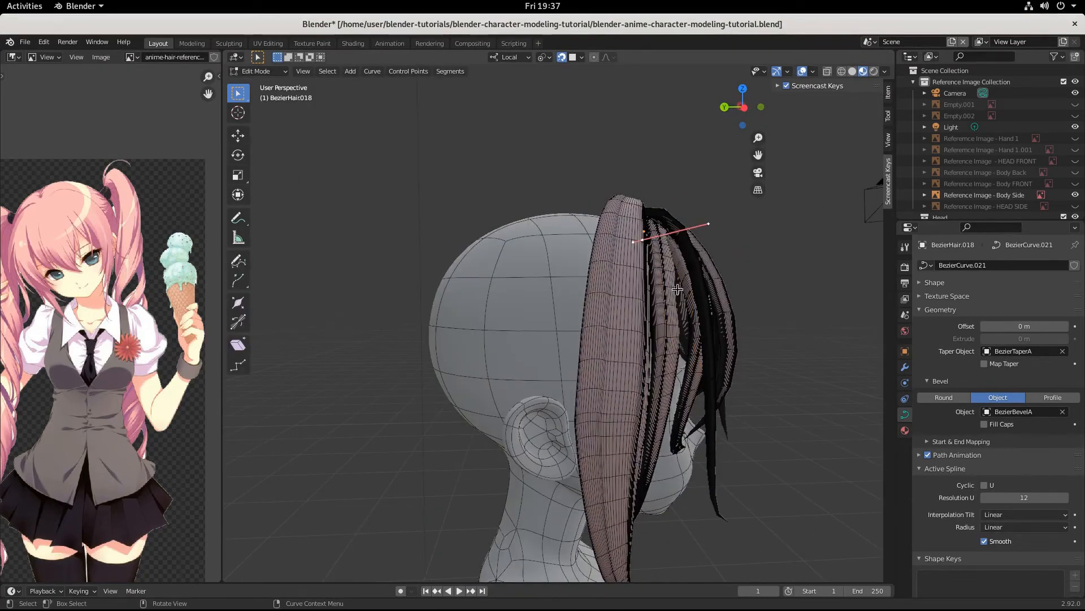
# Step: Nudge a curve handle into place, then select a control point on the new strand
pyautogui.press('g')
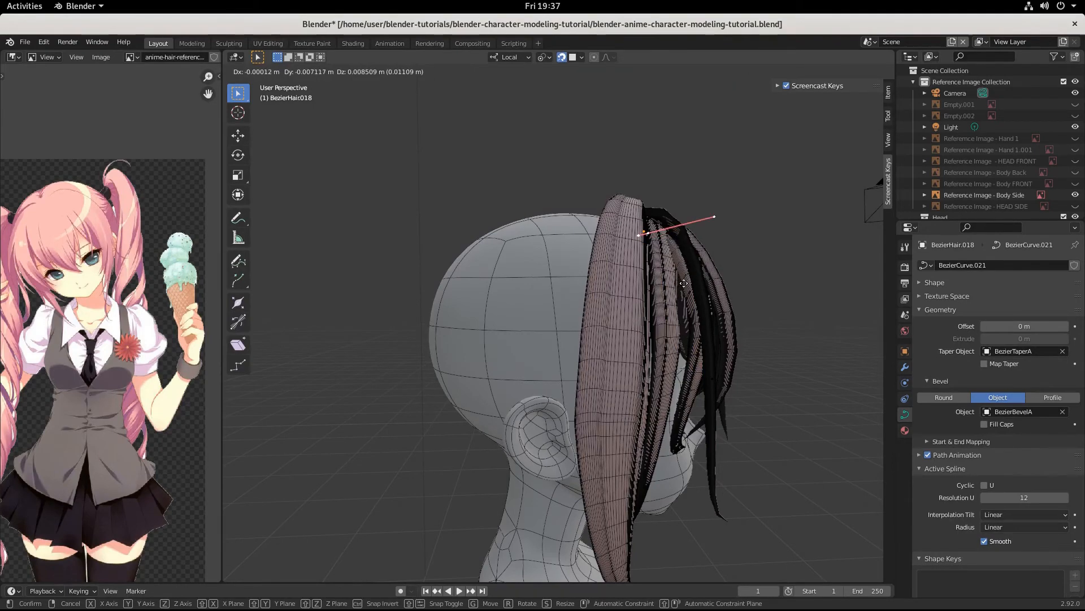
pyautogui.click(679, 289)
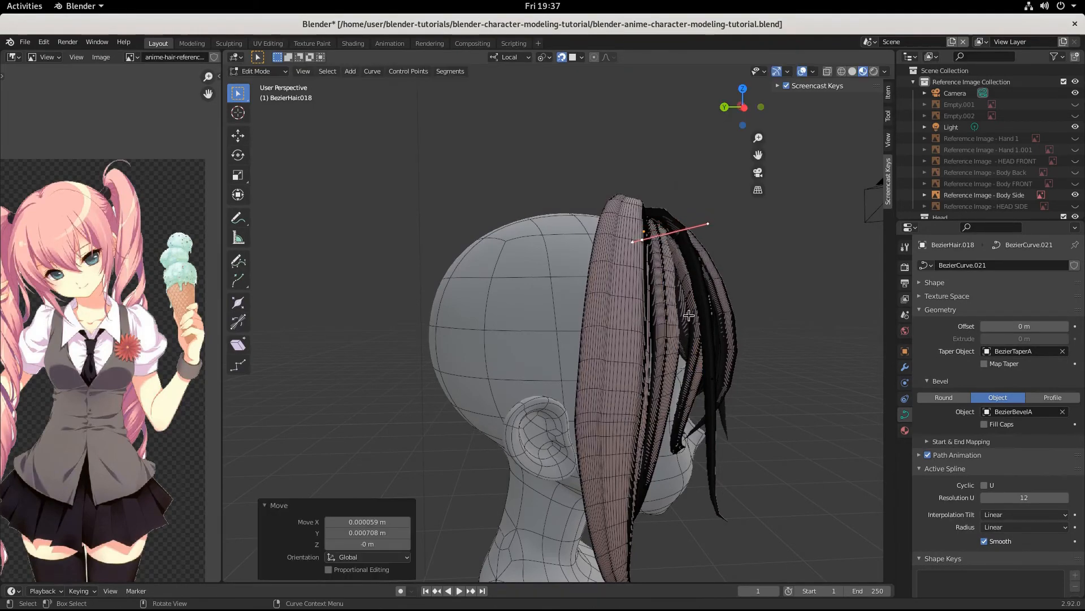
pyautogui.moveTo(678, 289); pyautogui.dragTo(695, 344, button='middle')
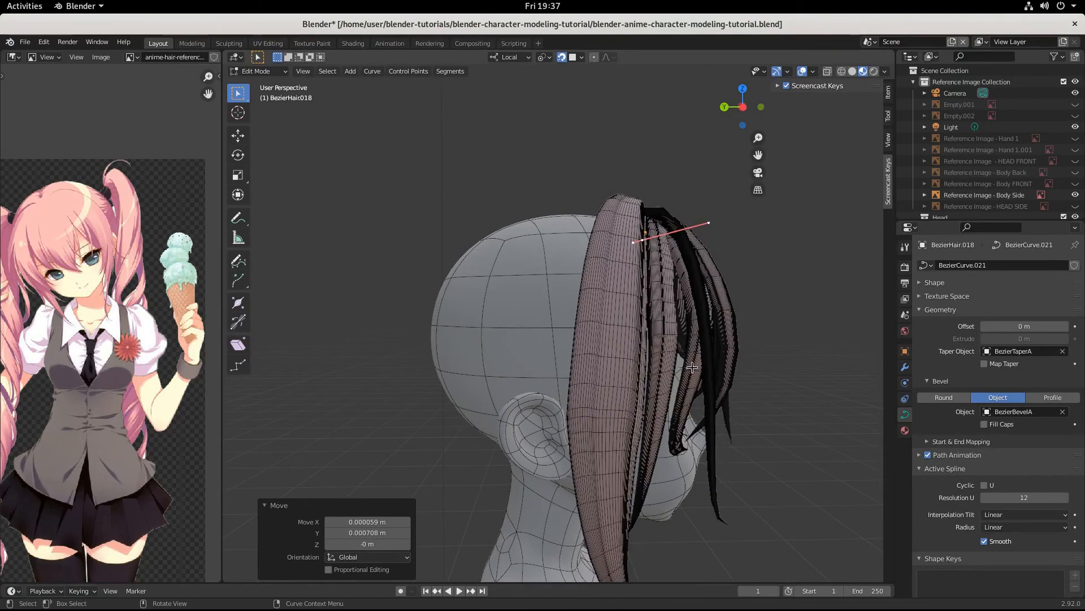
pyautogui.click(692, 367)
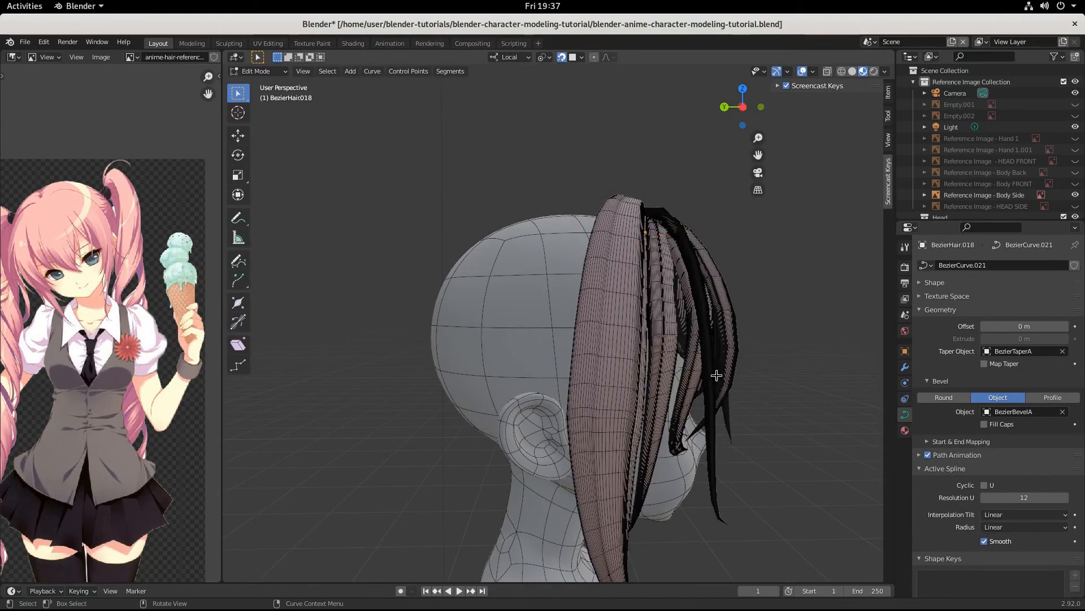
pyautogui.moveTo(716, 375); pyautogui.dragTo(501, 338, button='middle')
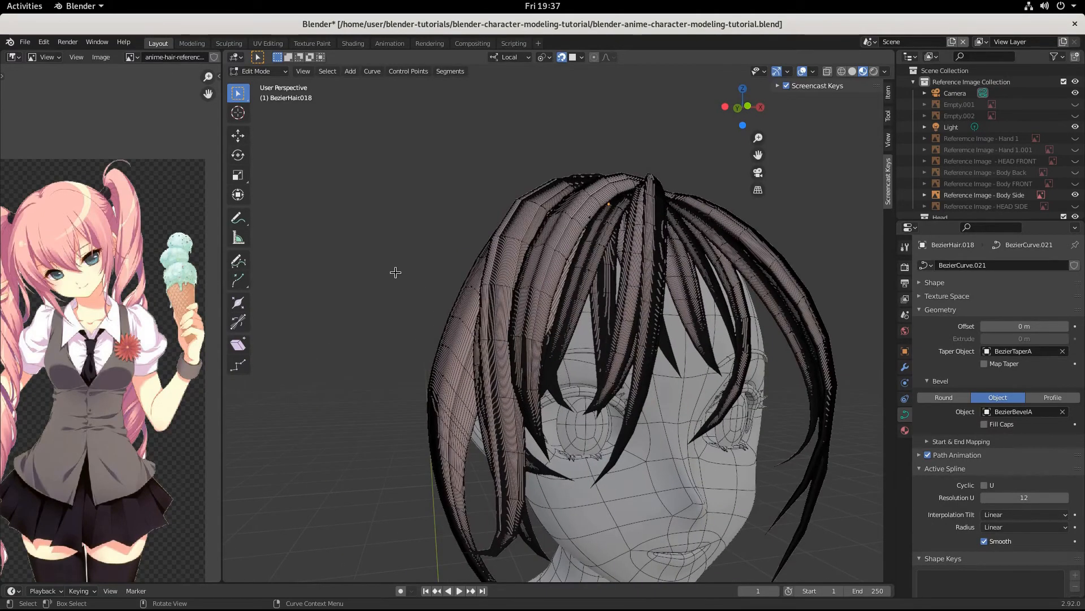
pyautogui.moveTo(396, 273); pyautogui.dragTo(625, 481)
pyautogui.moveTo(624, 480); pyautogui.dragTo(841, 433, button='middle')
# Step: Shrink the selected point to 0.552, rotate it 96.7°, and move it into the bangs
pyautogui.press('s')
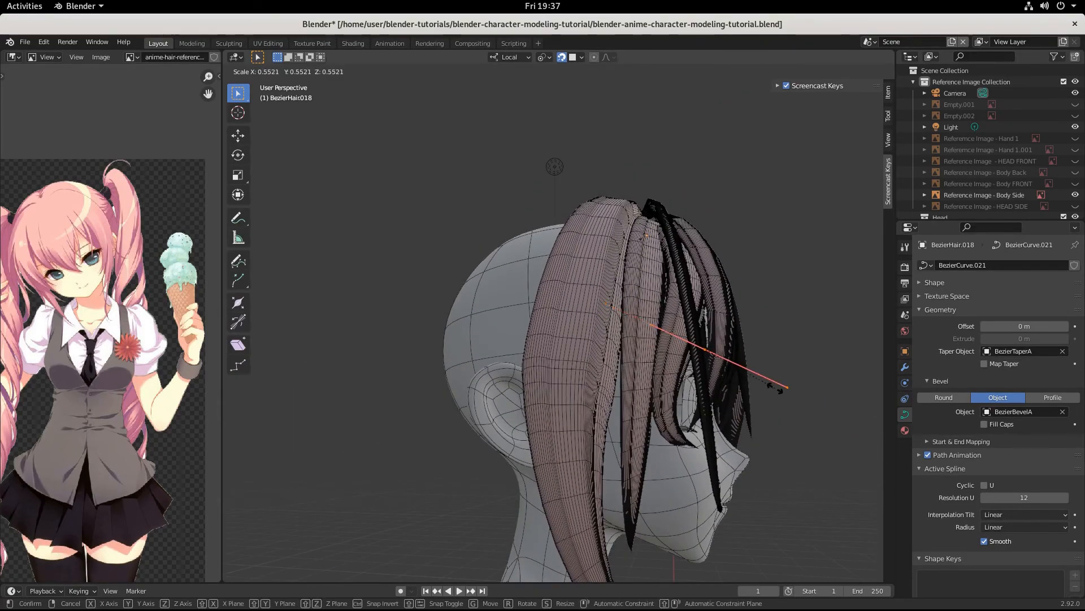
pyautogui.click(780, 389)
pyautogui.moveTo(780, 389); pyautogui.dragTo(750, 410, button='middle')
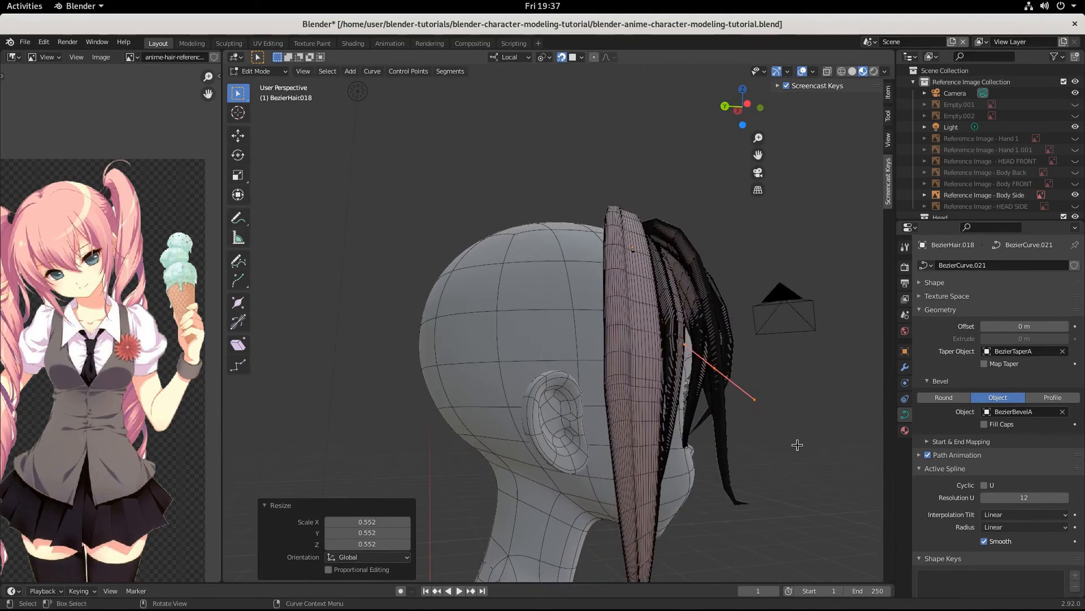
pyautogui.press('g')
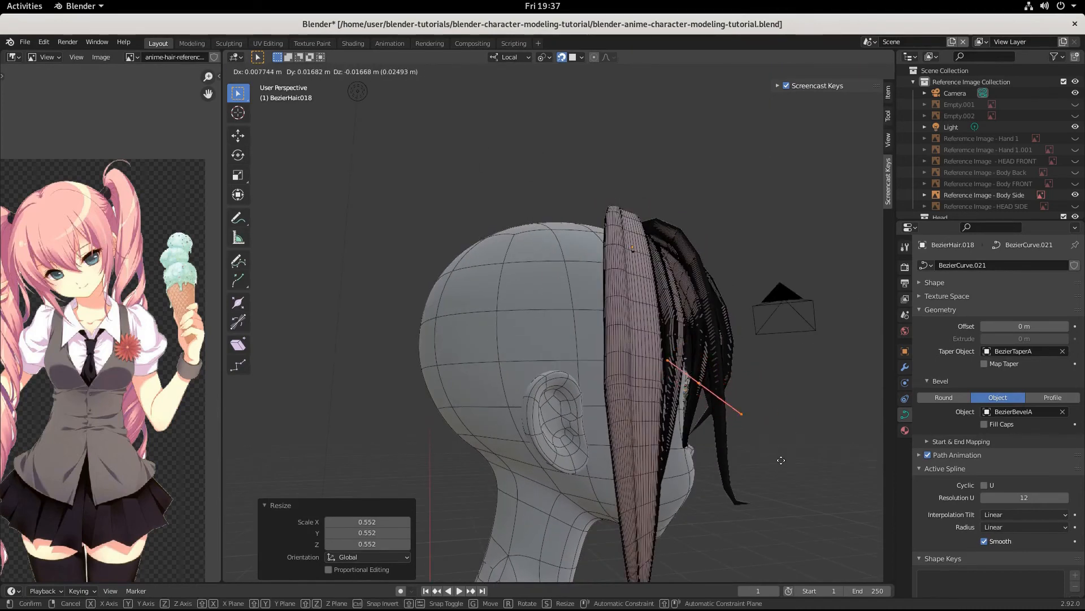
pyautogui.click(777, 463)
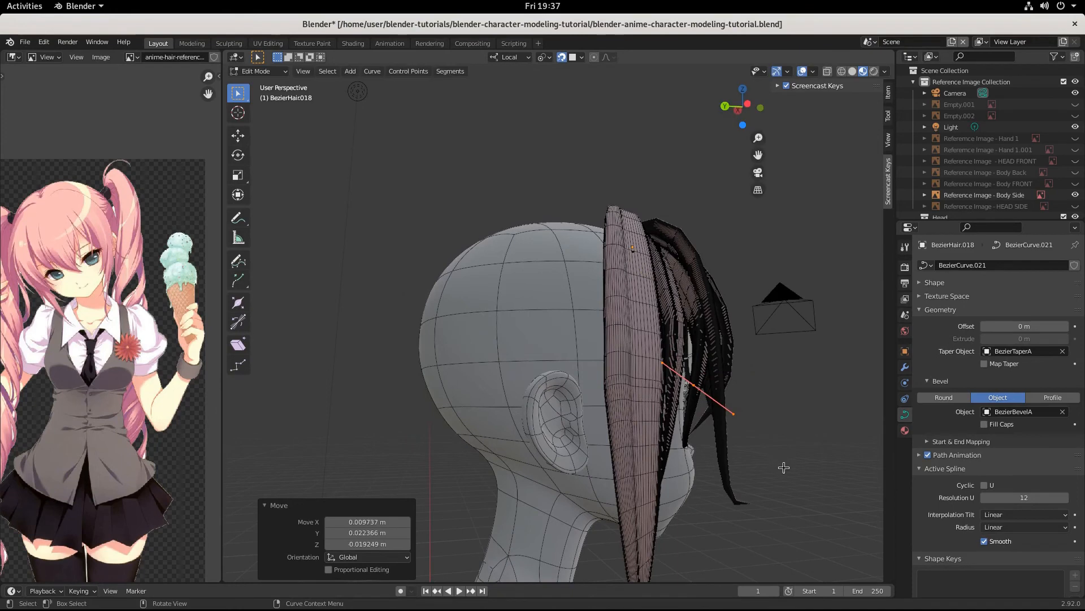
pyautogui.press('r')
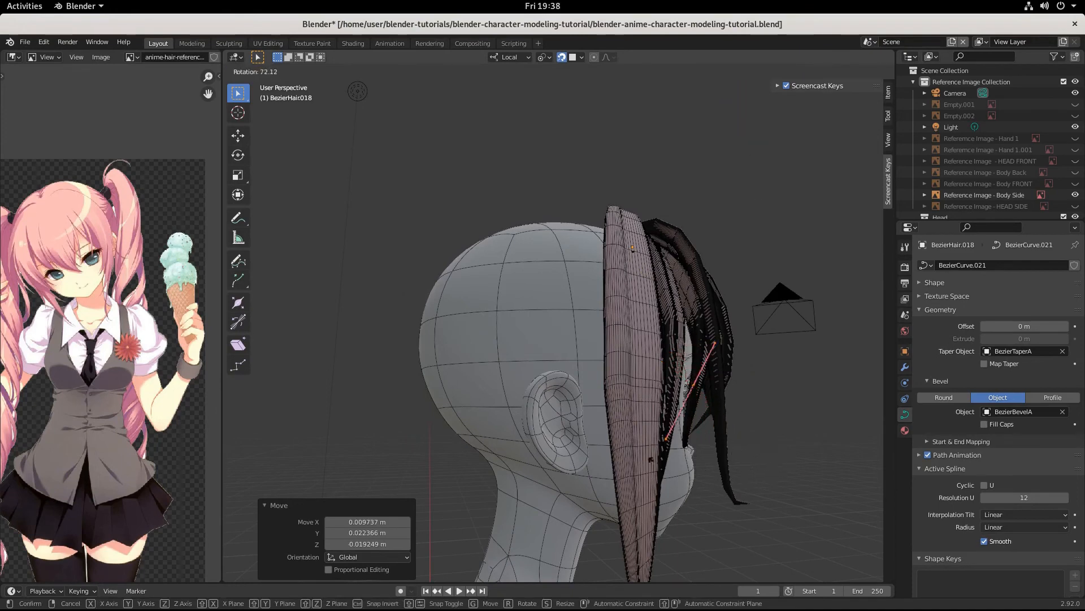
pyautogui.click(633, 435)
pyautogui.press('g')
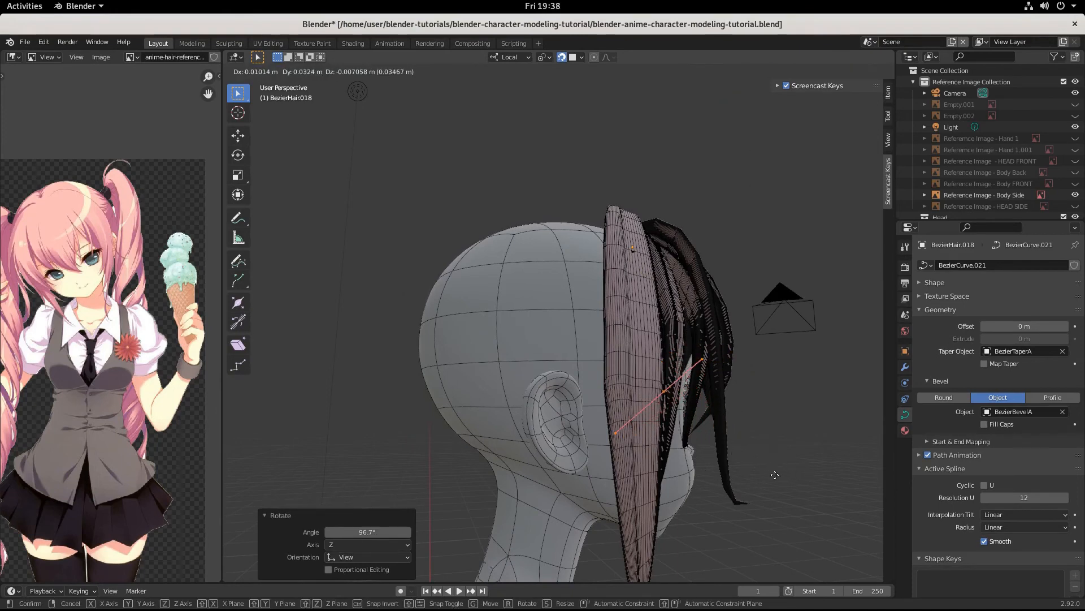
pyautogui.click(779, 485)
pyautogui.moveTo(754, 483)
pyautogui.mouseDown(button='middle')
pyautogui.moveTo(565, 484)
pyautogui.moveTo(824, 489)
pyautogui.moveTo(330, 482)
pyautogui.moveTo(570, 472)
pyautogui.moveTo(769, 482)
pyautogui.mouseUp(button='middle')
pyautogui.scroll(-4, 564, 485)
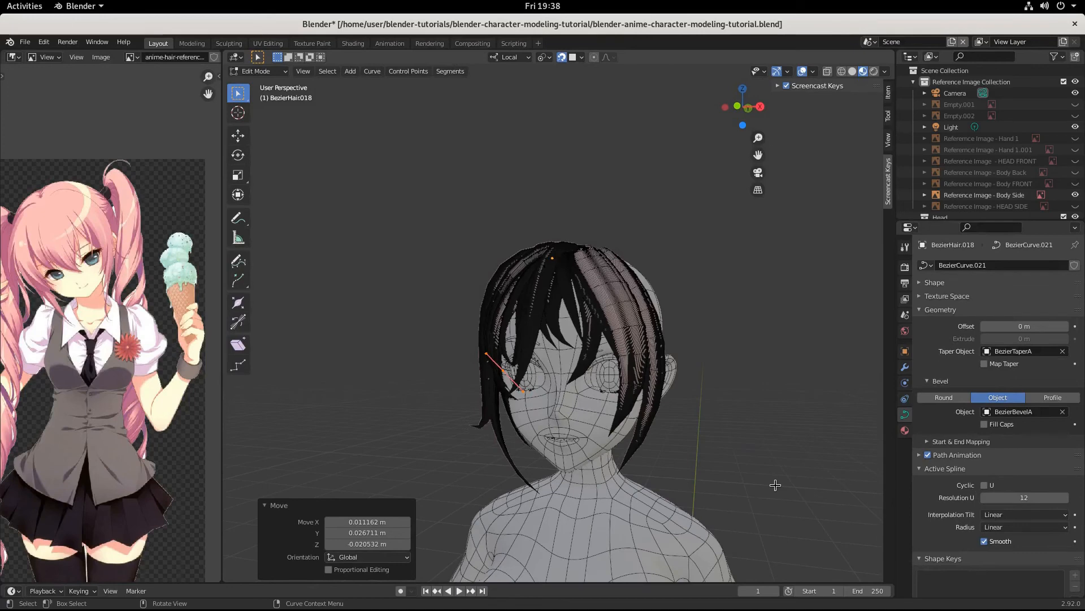
# Step: Deselect the points and view the head in Material Preview with overlays hidden
pyautogui.click(680, 340)
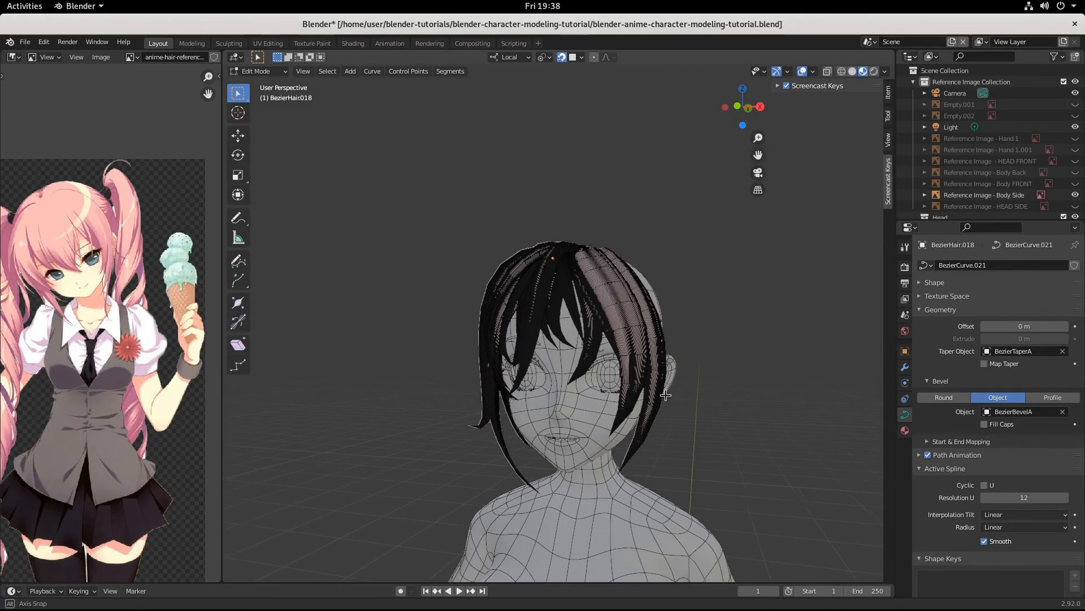
pyautogui.moveTo(696, 394); pyautogui.dragTo(528, 415, button='middle')
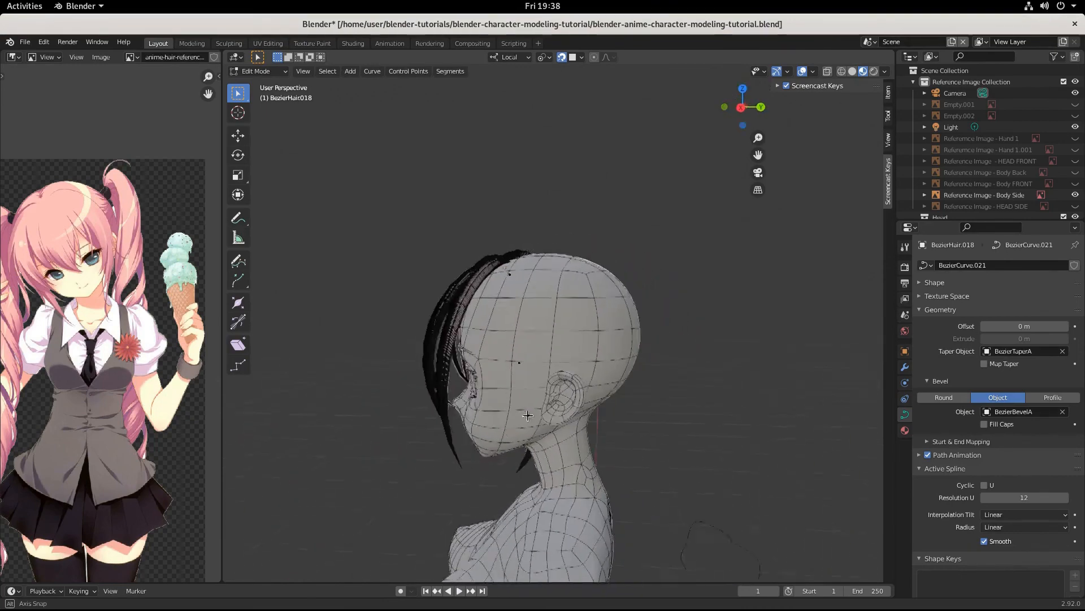
pyautogui.moveTo(609, 419); pyautogui.dragTo(752, 215, button='middle')
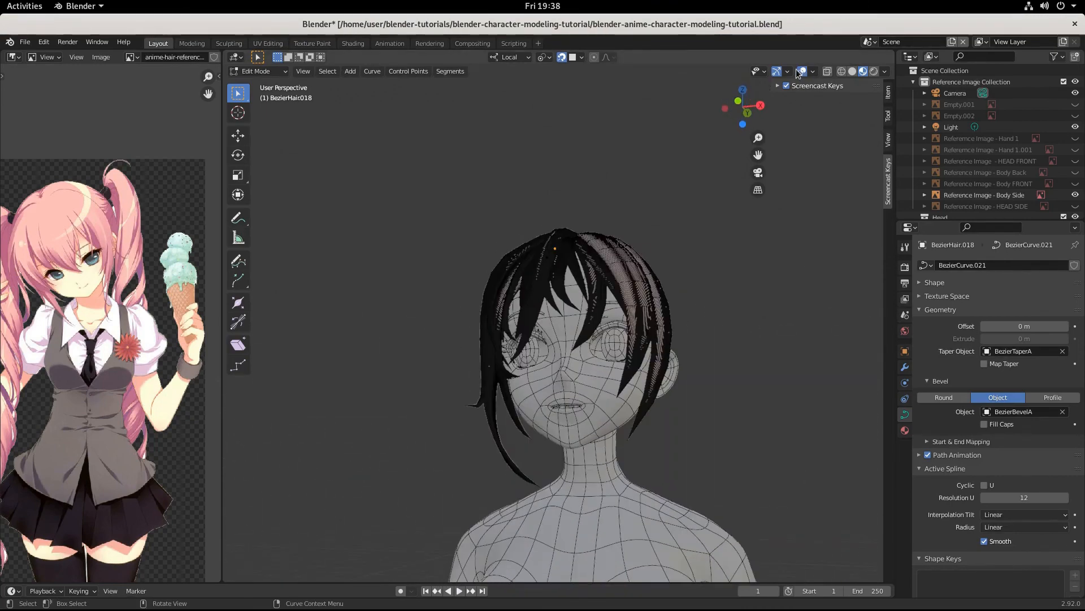
pyautogui.click(874, 71)
pyautogui.click(802, 72)
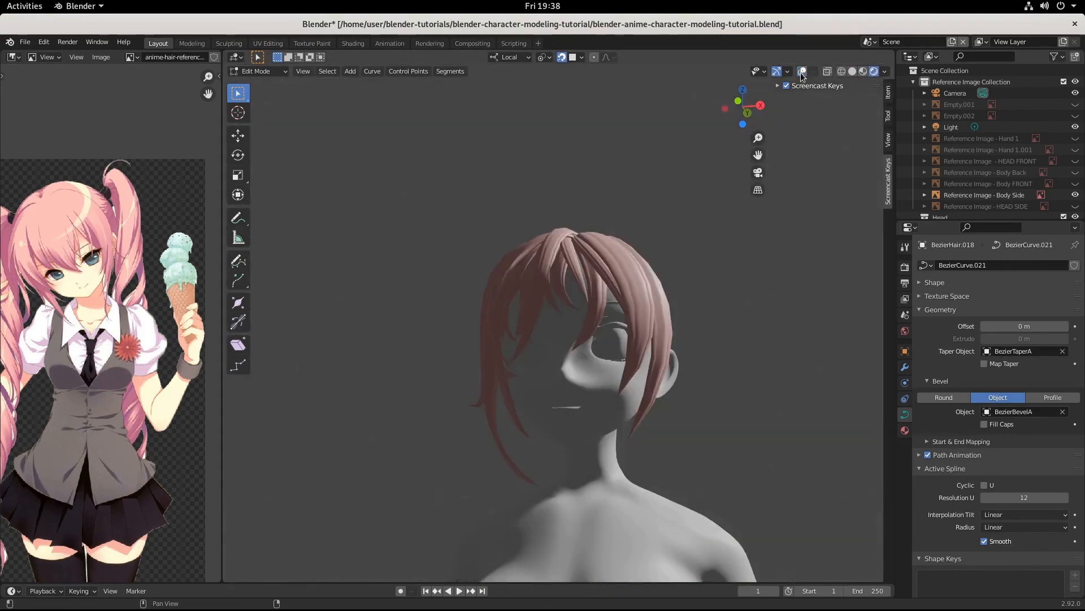
# Step: Inspect the hair from several angles, briefly try wireframe, then return to Material Preview
pyautogui.moveTo(712, 283)
pyautogui.mouseDown(button='middle')
pyautogui.moveTo(676, 311)
pyautogui.moveTo(673, 334)
pyautogui.mouseUp(button='middle')
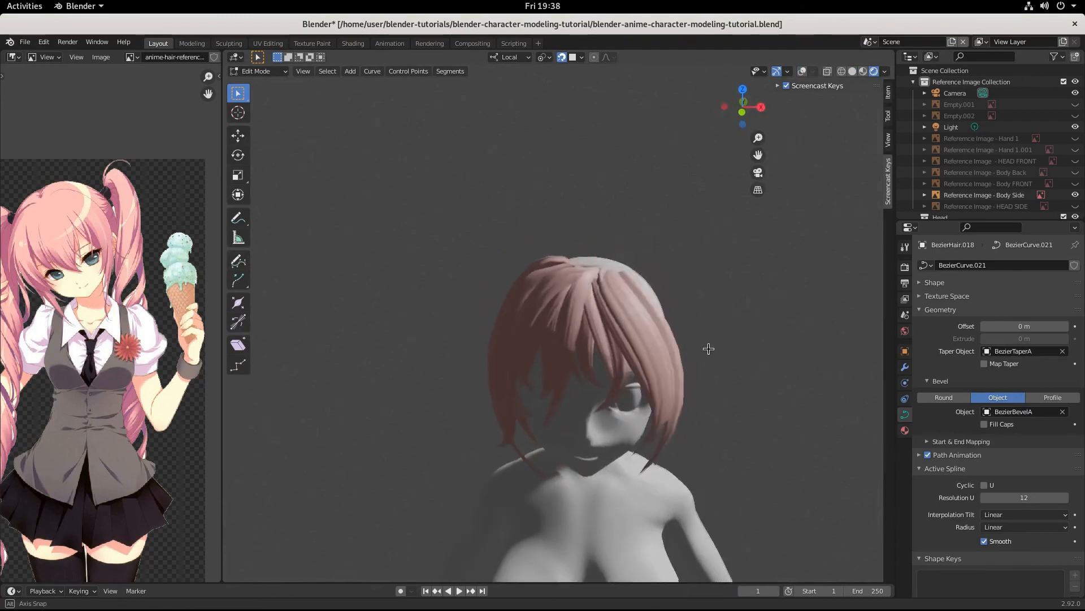
pyautogui.moveTo(708, 349); pyautogui.dragTo(712, 322, button='middle')
pyautogui.moveTo(749, 318)
pyautogui.mouseDown(button='middle')
pyautogui.moveTo(738, 310)
pyautogui.moveTo(748, 315)
pyautogui.mouseUp(button='middle')
pyautogui.click(846, 72)
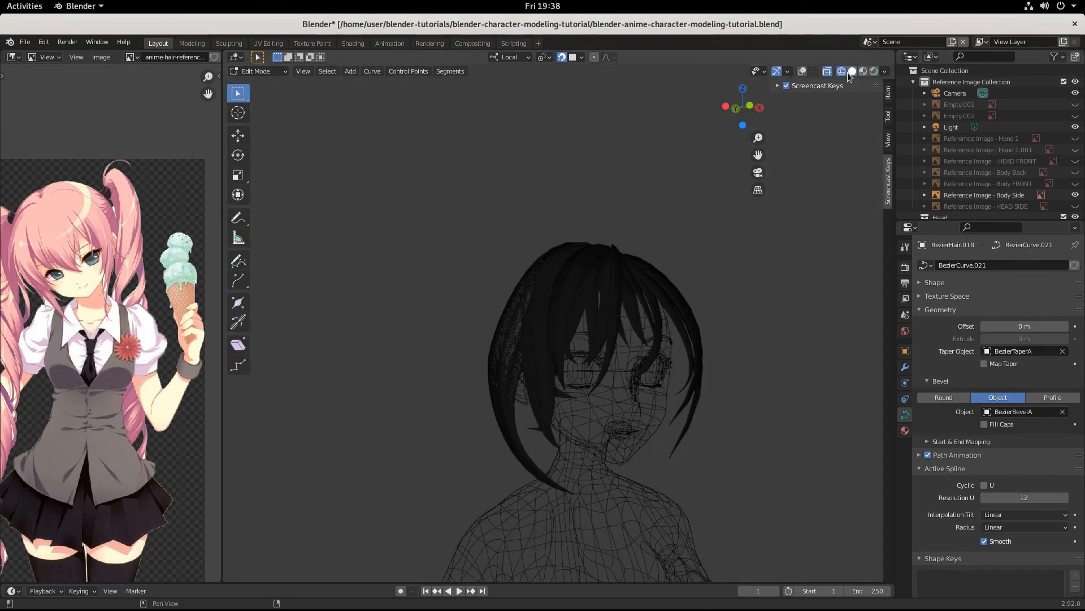
pyautogui.click(863, 72)
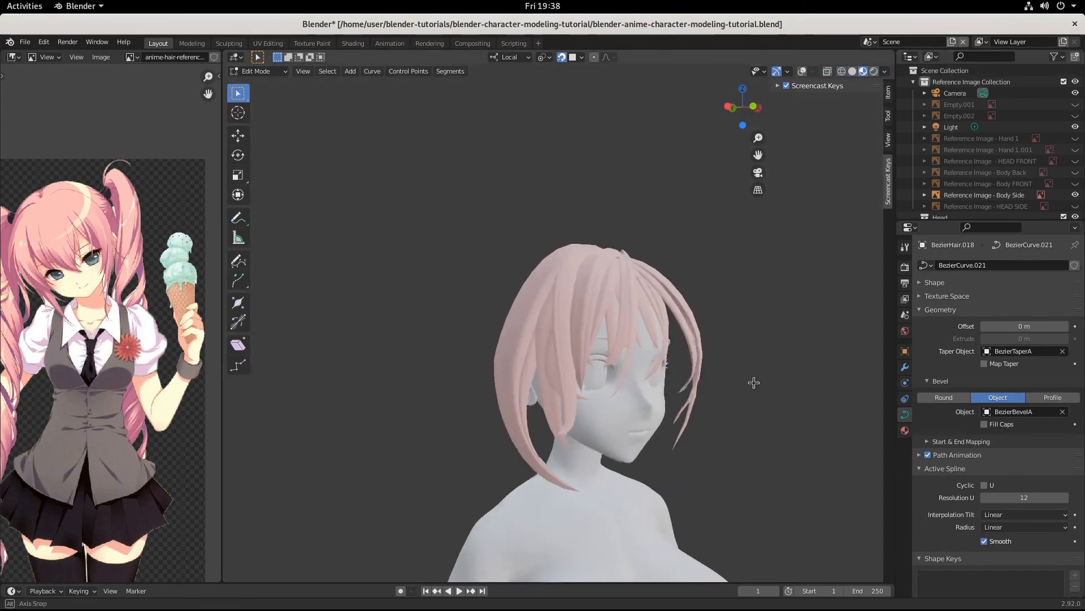